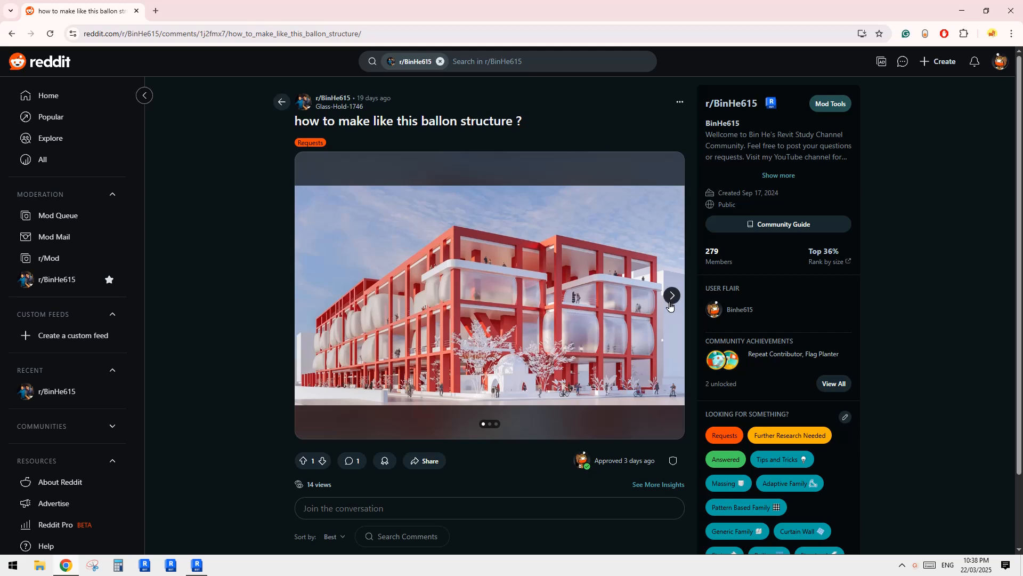
Browse the reference images of the balloon structure in the Reddit post through to the axonometric drawing
{"action": "left_click", "coordinate": [672, 295]}
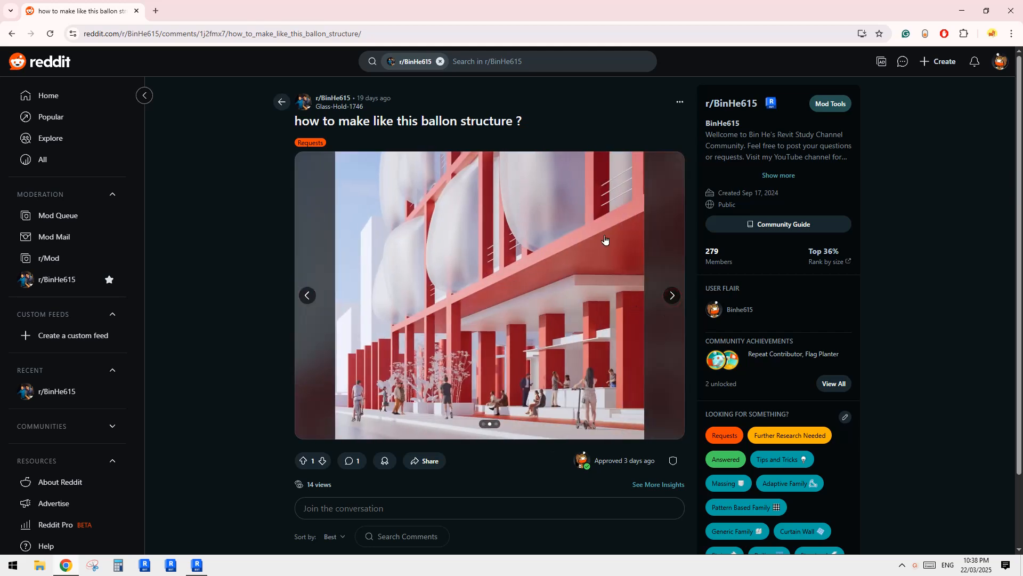
{"action": "left_click", "coordinate": [672, 296]}
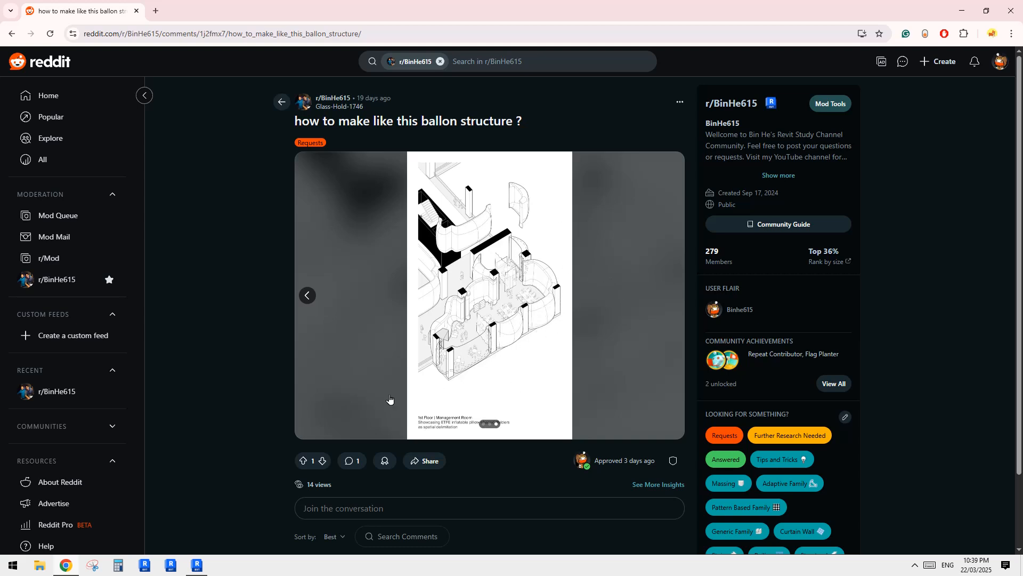
Switch to Revit and create a new project from the Architectural Template
{"action": "left_click", "coordinate": [197, 565]}
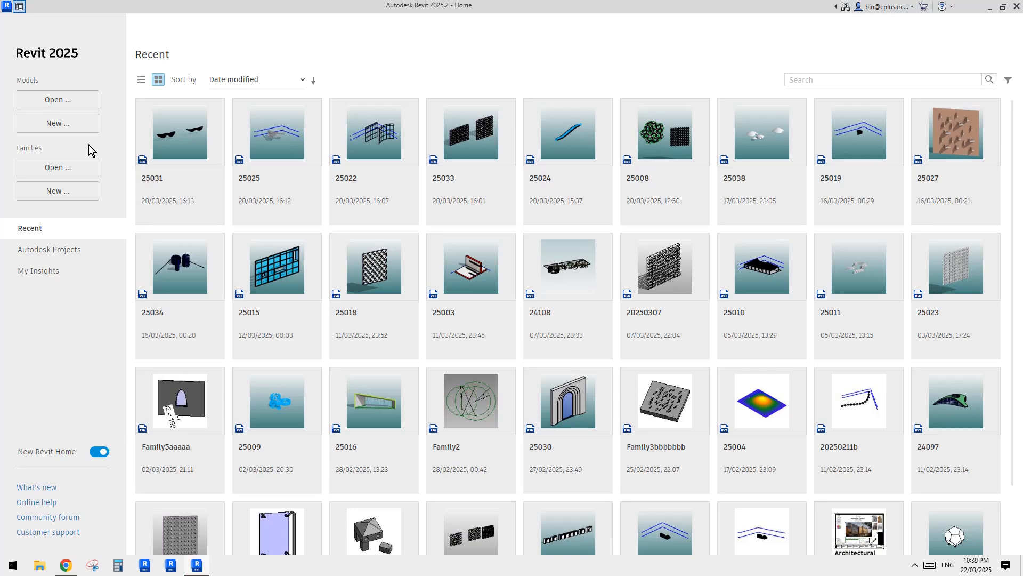
{"action": "left_click", "coordinate": [59, 126]}
{"action": "left_click", "coordinate": [497, 265]}
{"action": "left_click", "coordinate": [482, 267]}
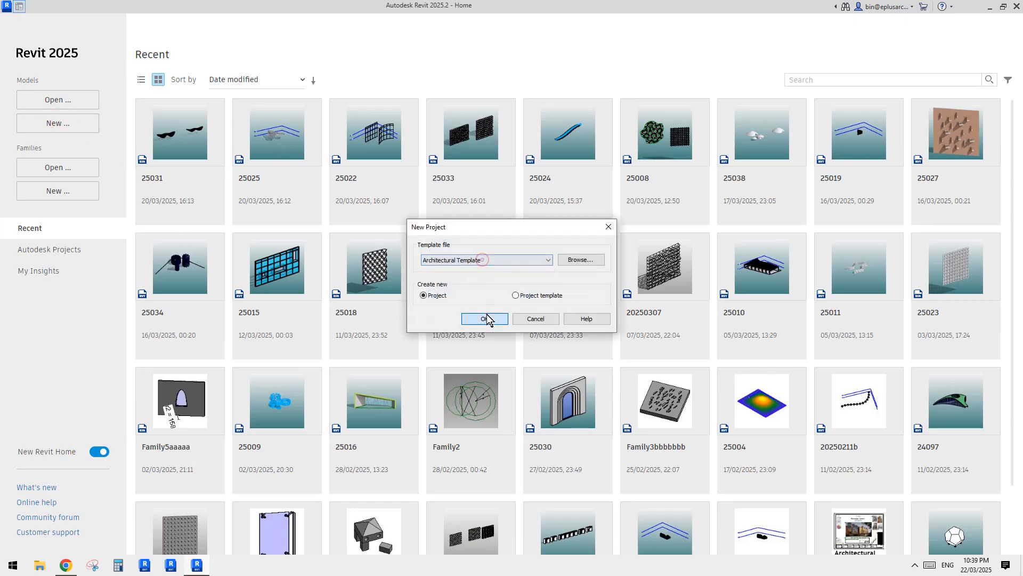
{"action": "left_click", "coordinate": [487, 314]}
Switch to the browser to compare the building renders with the axonometric drawing of the balloon facade, and return to Revit
{"action": "left_click", "coordinate": [72, 565]}
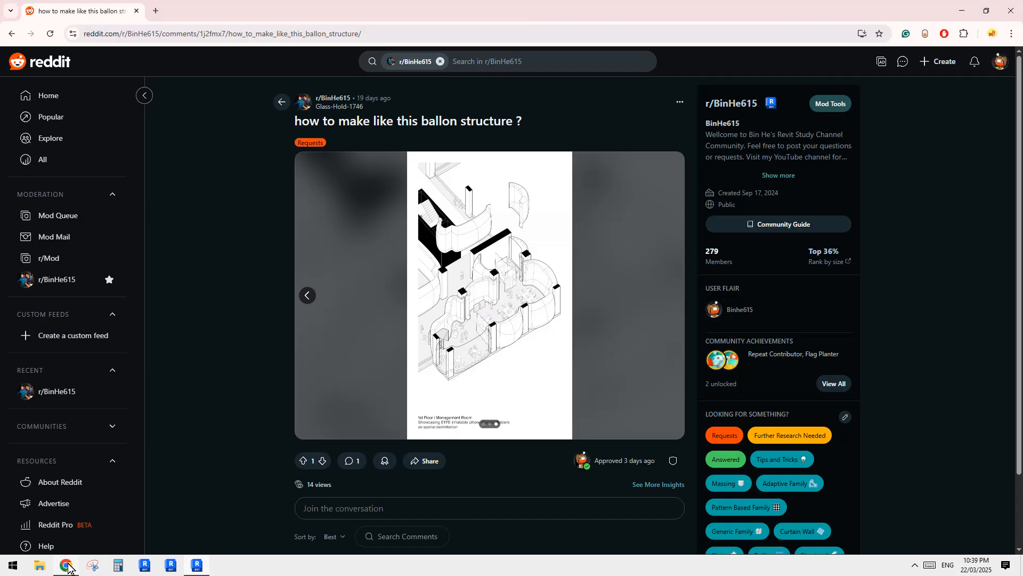
{"action": "left_click", "coordinate": [307, 296]}
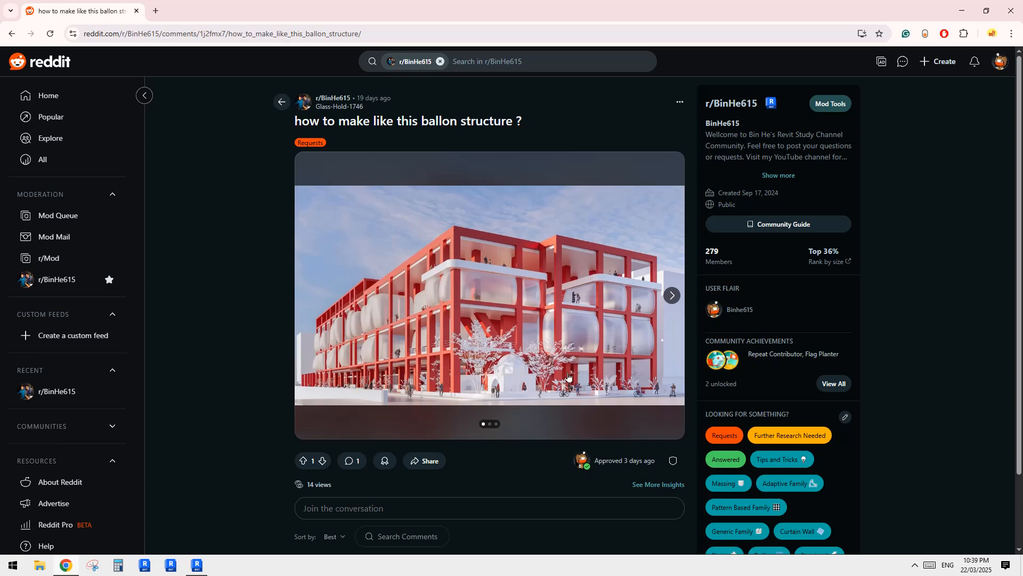
{"action": "left_click", "coordinate": [196, 565]}
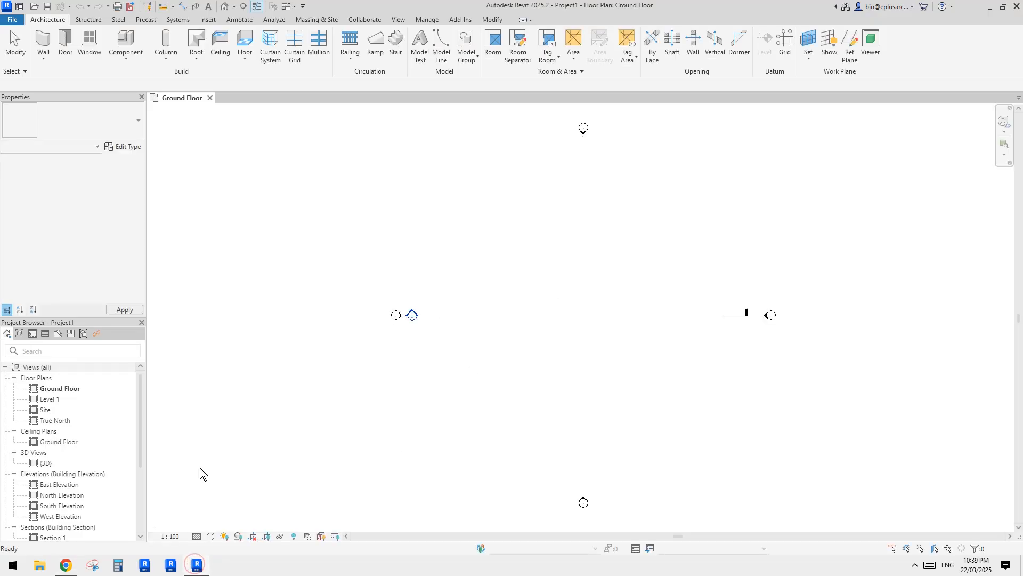
{"action": "left_click", "coordinate": [65, 565]}
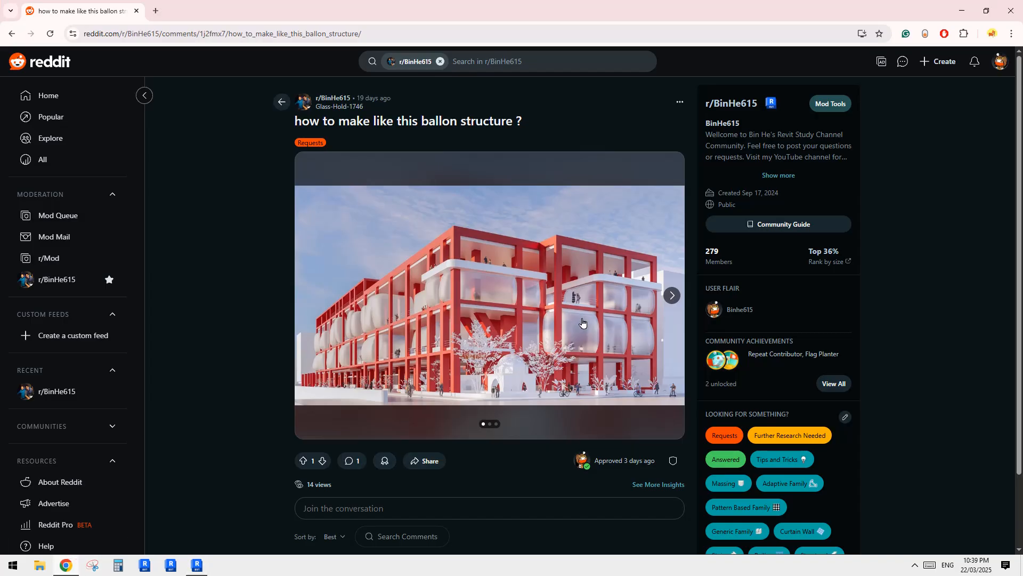
{"action": "left_click", "coordinate": [672, 296]}
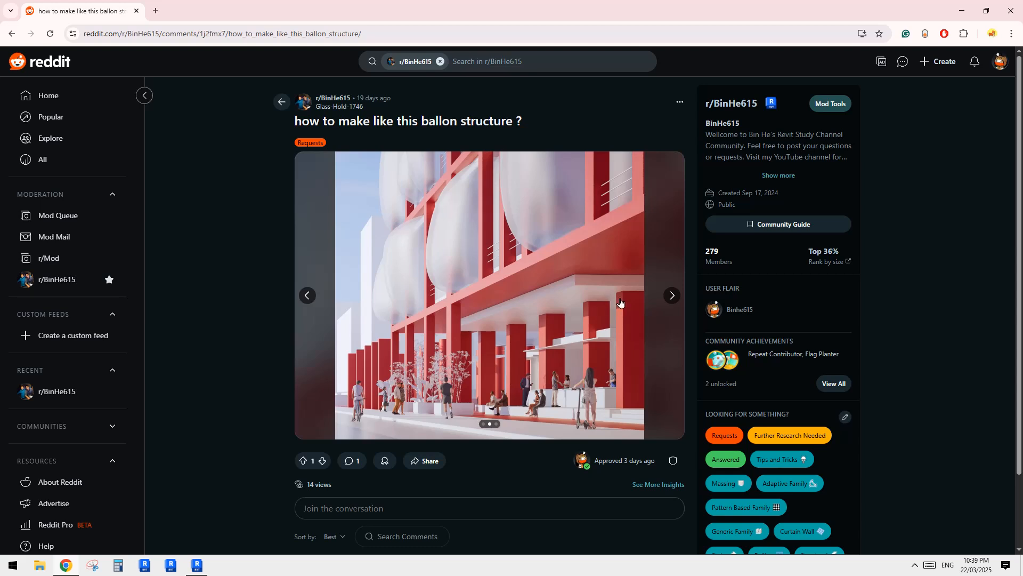
{"action": "left_click", "coordinate": [671, 297]}
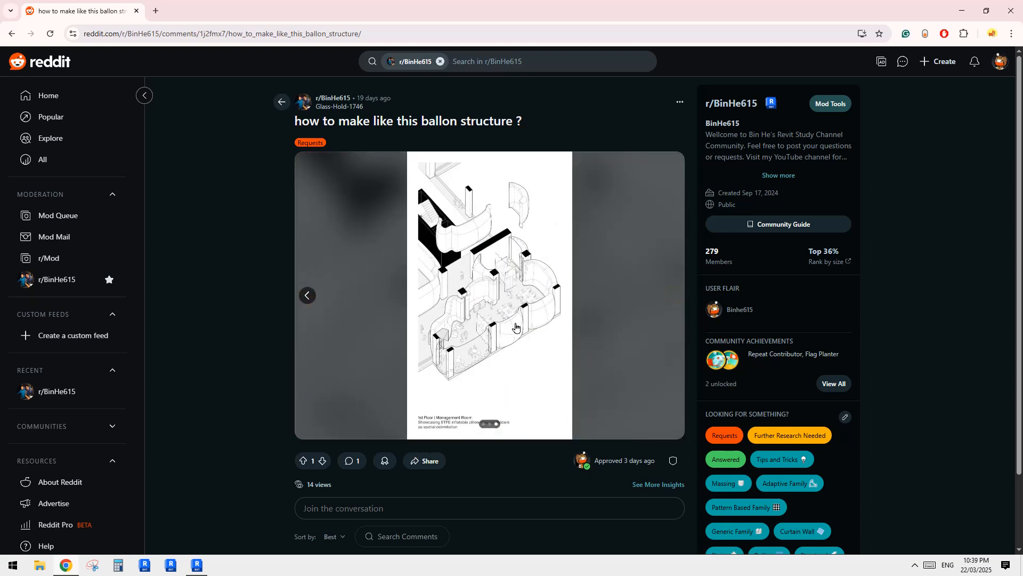
{"action": "left_click", "coordinate": [196, 565]}
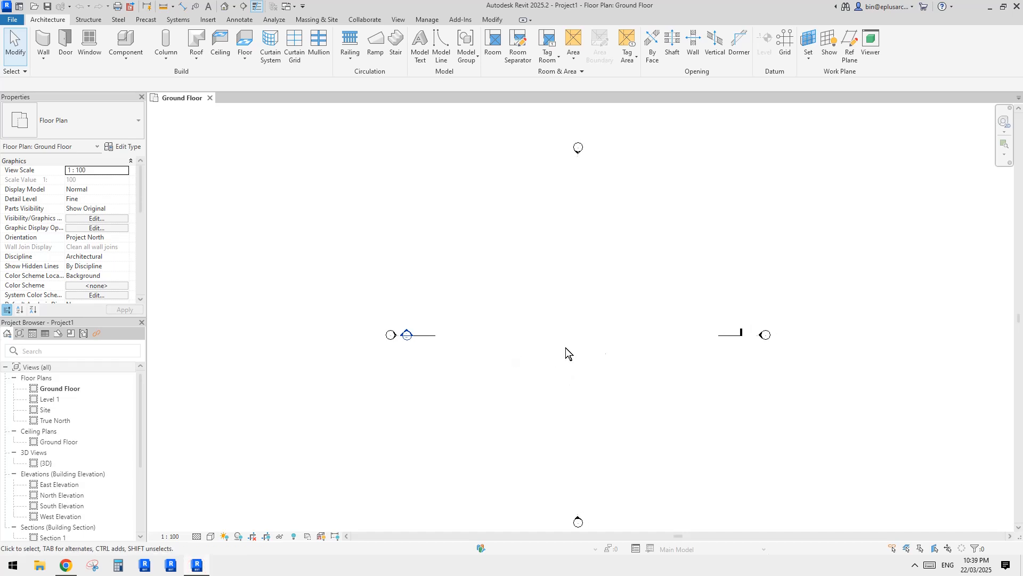
Place one 610 x 610mm architectural Rectangular Column in the Ground Floor plan, between the elevation markers
{"action": "scroll", "coordinate": [577, 349], "scroll_direction": "up", "scroll_amount": 3}
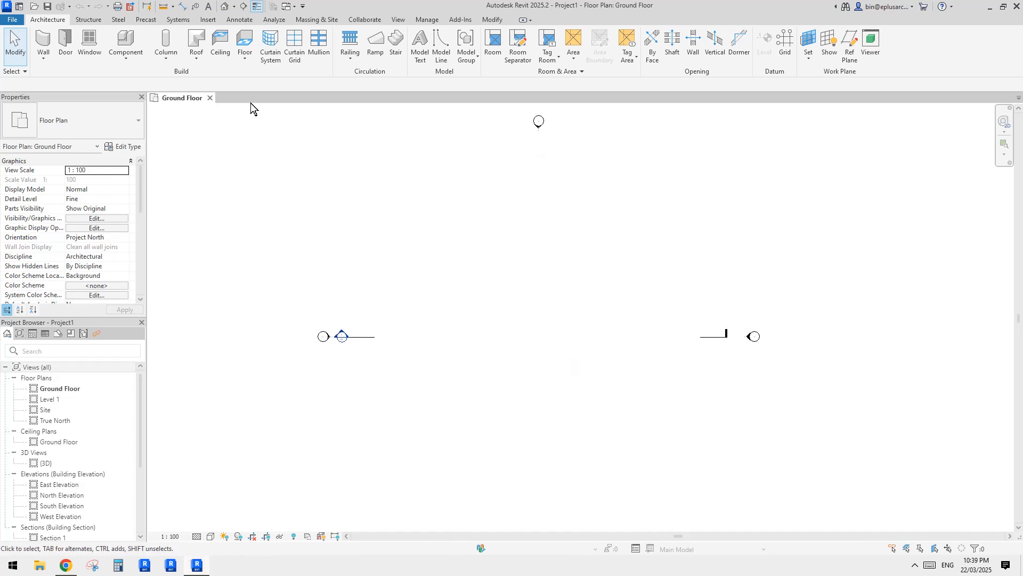
{"action": "middle_click_drag", "start_coordinate": [323, 213], "coordinate": [320, 212]}
{"action": "middle_click_drag", "start_coordinate": [265, 363], "coordinate": [262, 365]}
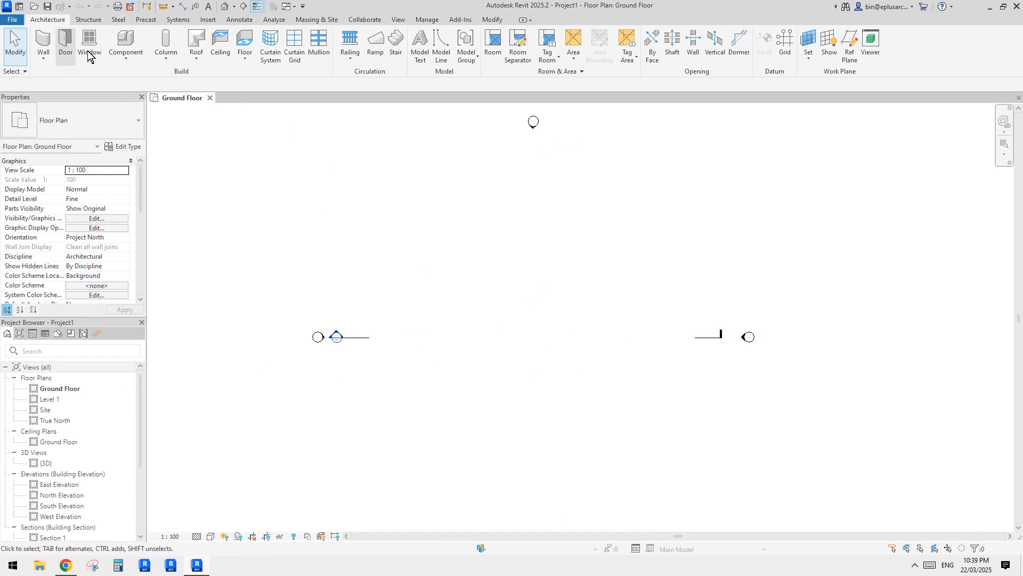
{"action": "left_click", "coordinate": [165, 43]}
{"action": "key", "text": "Escape"}
{"action": "left_click", "coordinate": [167, 61]}
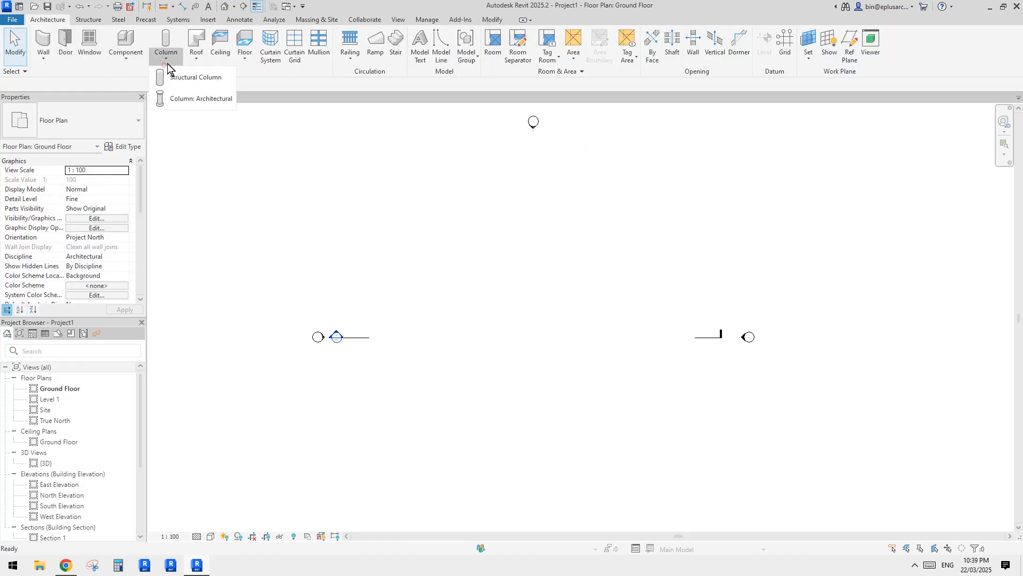
{"action": "left_click", "coordinate": [207, 100]}
{"action": "middle_click_drag", "start_coordinate": [447, 123], "coordinate": [440, 110]}
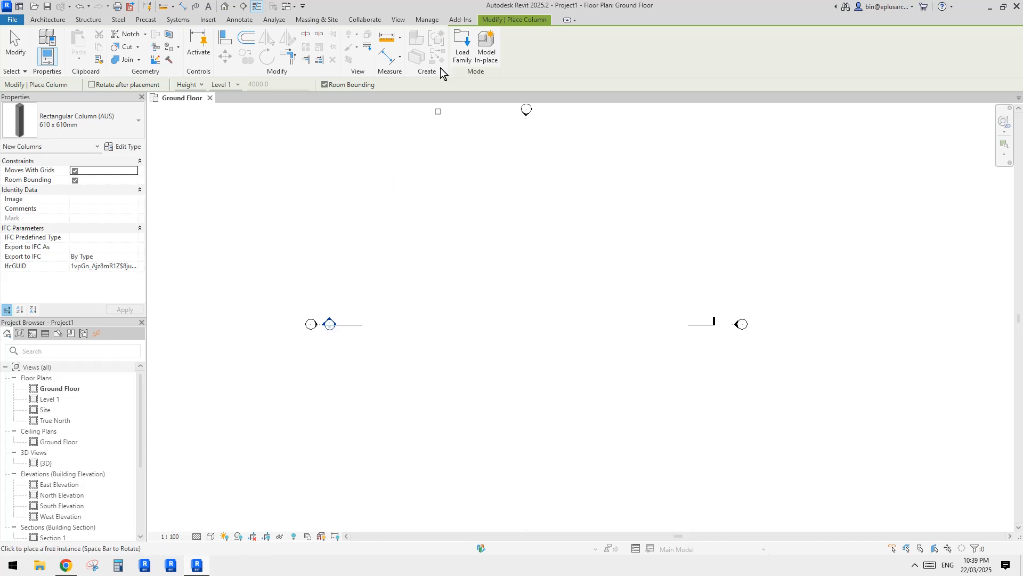
{"action": "middle_click_drag", "start_coordinate": [523, 334], "coordinate": [522, 336]}
{"action": "scroll", "coordinate": [495, 305], "scroll_direction": "up", "scroll_amount": 1}
{"action": "left_click", "coordinate": [474, 297]}
{"action": "scroll", "coordinate": [501, 298], "scroll_direction": "up", "scroll_amount": 2}
{"action": "key", "text": "Escape"}
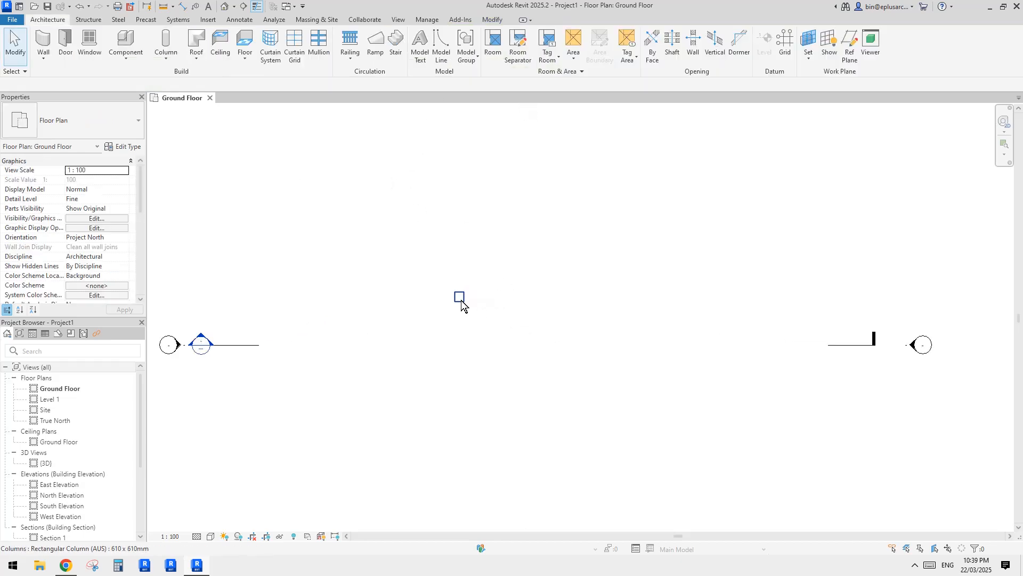
Copy the column into a rectangular layout of four, spaced about 6.8 m horizontally and 6 m vertically
{"action": "left_click", "coordinate": [461, 300]}
{"action": "key", "text": "c"}
{"action": "key", "text": "o"}
{"action": "left_click", "coordinate": [483, 302]}
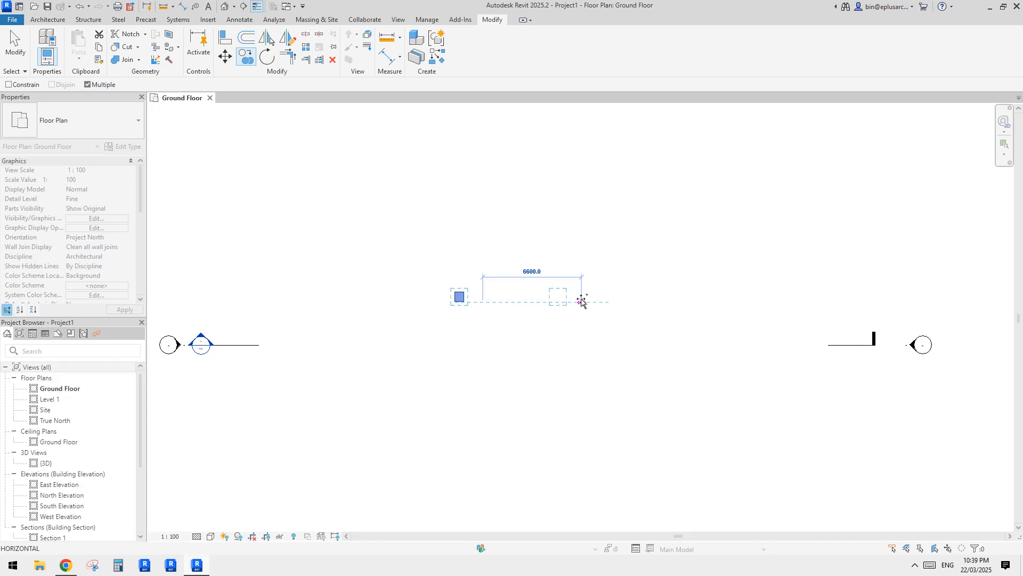
{"action": "left_click", "coordinate": [582, 301]}
{"action": "left_click_drag", "start_coordinate": [670, 265], "coordinate": [461, 228]}
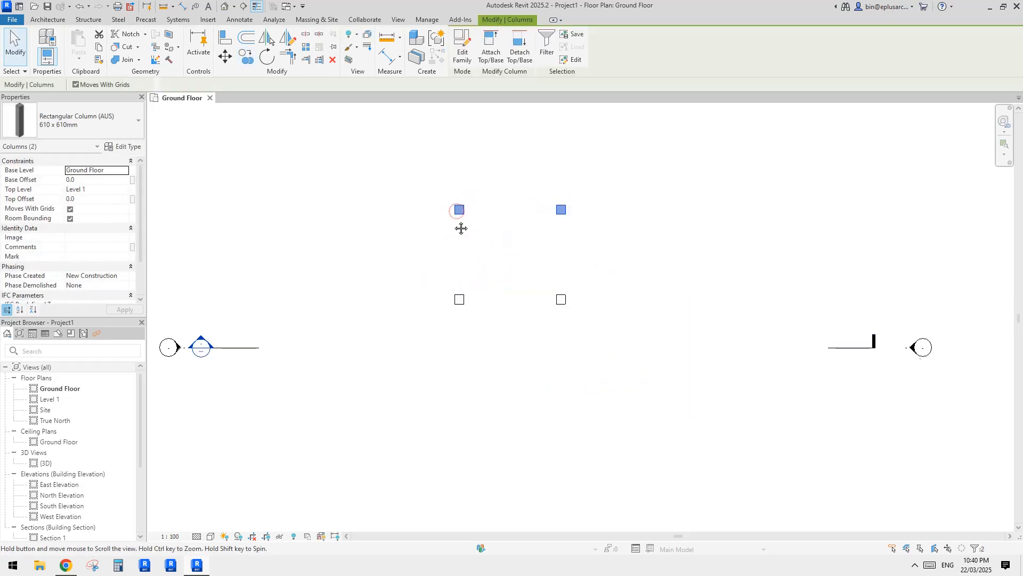
{"action": "middle_click_drag", "start_coordinate": [461, 228], "coordinate": [461, 231]}
Open the default 3D view of the four columns and orient it to the top
{"action": "left_click", "coordinate": [226, 8]}
{"action": "scroll", "coordinate": [607, 247], "scroll_direction": "up", "scroll_amount": 1}
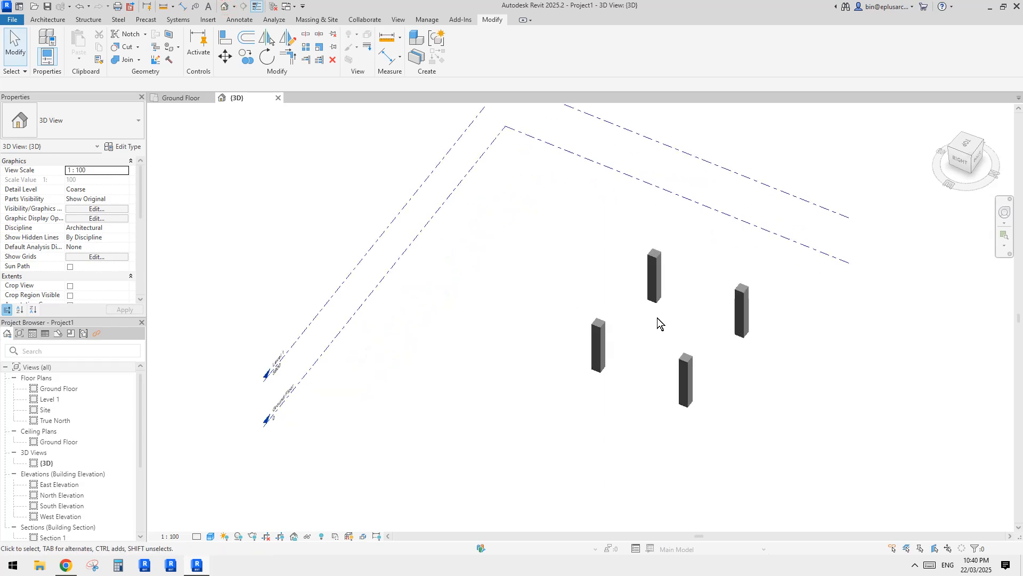
{"action": "left_click", "coordinate": [641, 280]}
{"action": "middle_click_drag", "start_coordinate": [819, 297], "coordinate": [784, 282], "text": "shift"}
{"action": "scroll", "coordinate": [733, 324], "scroll_direction": "up", "scroll_amount": 1}
{"action": "left_click_drag", "start_coordinate": [747, 306], "coordinate": [493, 349]}
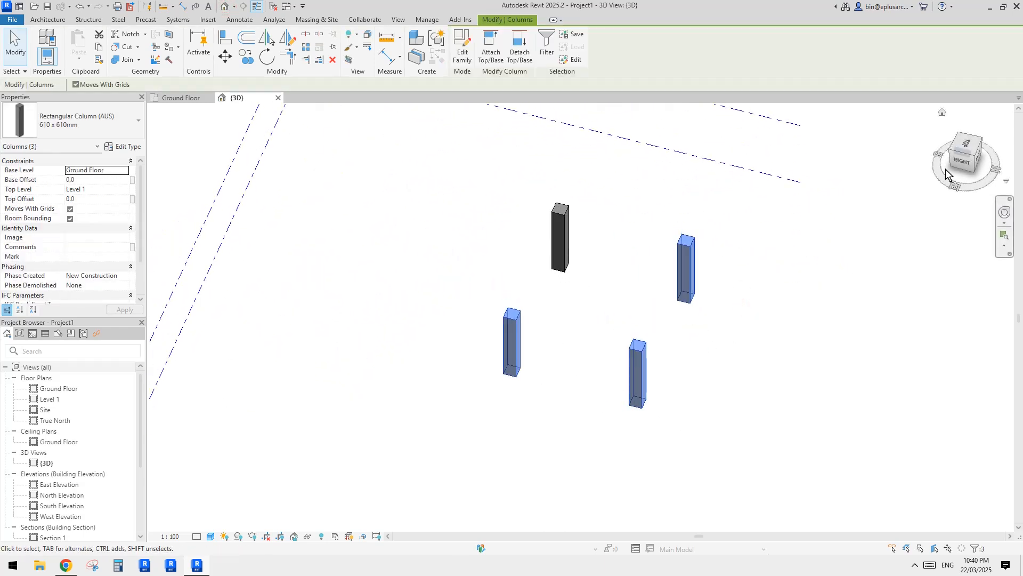
{"action": "left_click", "coordinate": [964, 144]}
Create a rectangular Generic 150mm floor on Ground Floor, about 6610 by 7410 mm, along the columns' outer corners
{"action": "left_click", "coordinate": [48, 19]}
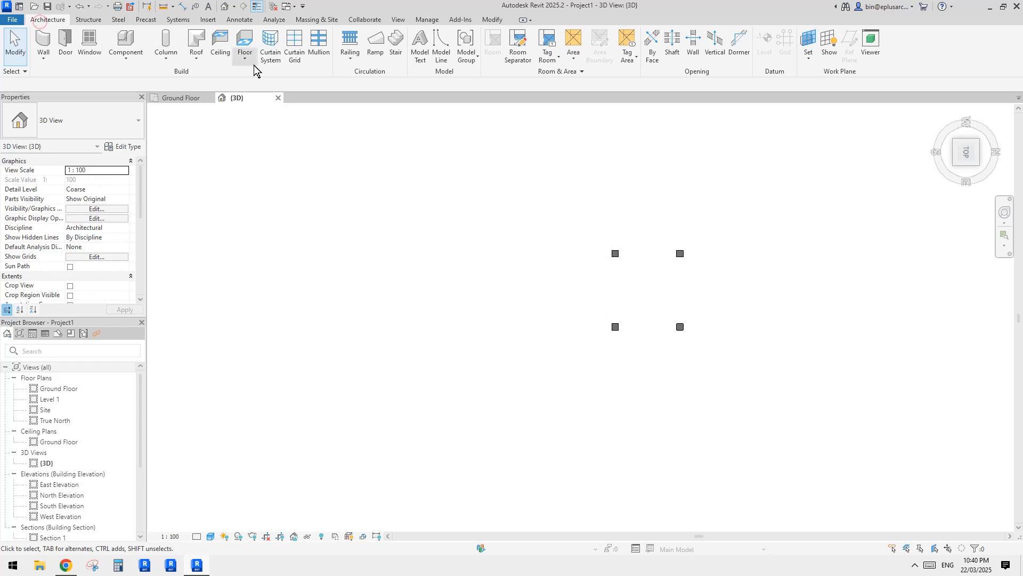
{"action": "left_click", "coordinate": [245, 39]}
{"action": "left_click", "coordinate": [551, 36]}
{"action": "scroll", "coordinate": [615, 255], "scroll_direction": "up", "scroll_amount": 2}
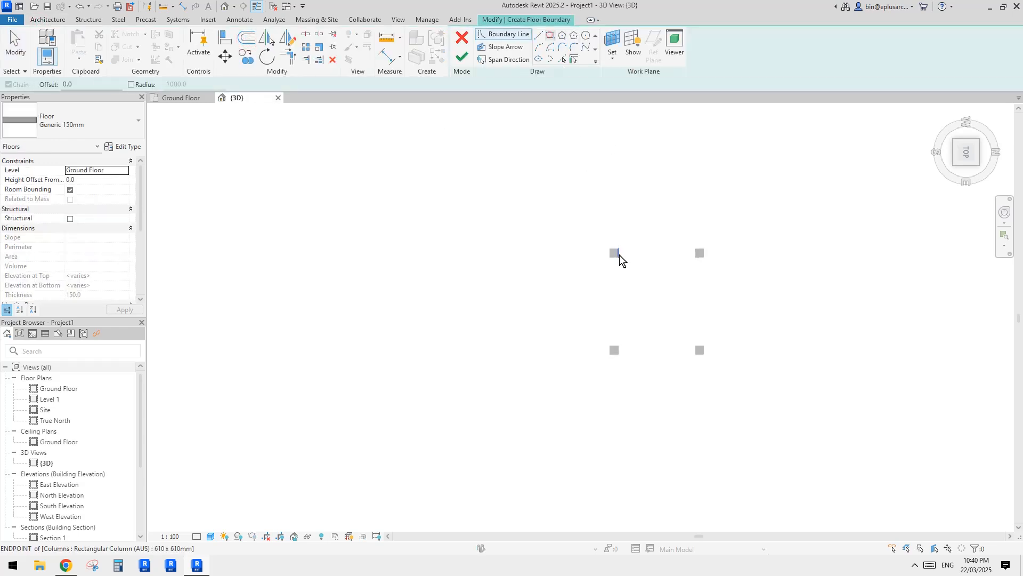
{"action": "left_click", "coordinate": [610, 248]}
{"action": "left_click", "coordinate": [717, 367]}
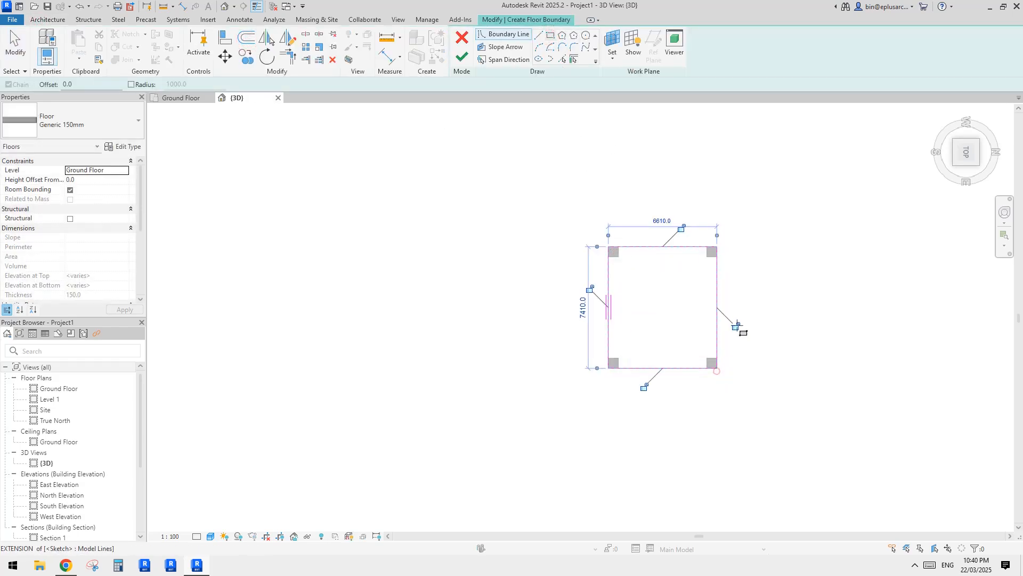
{"action": "left_click", "coordinate": [466, 56]}
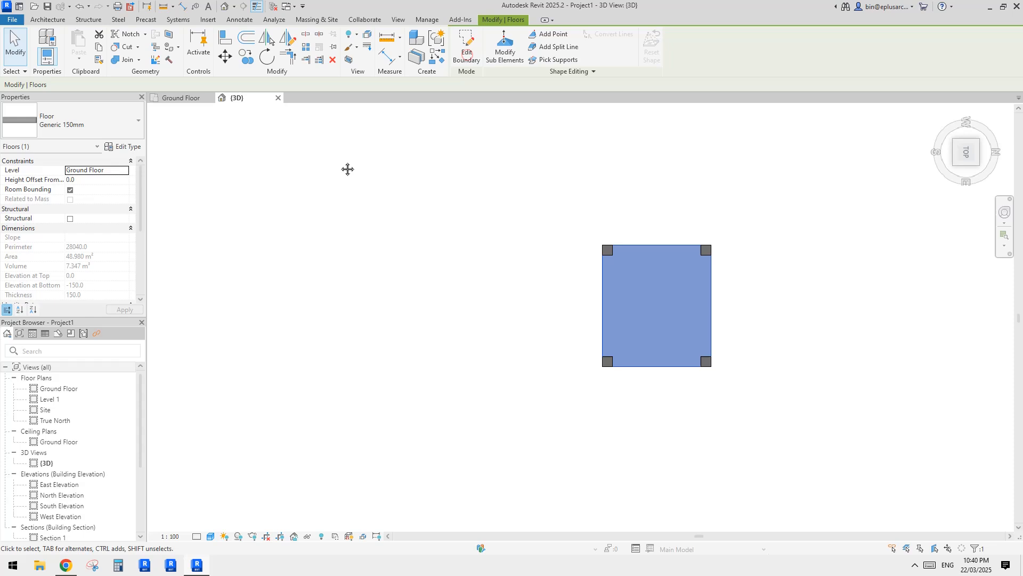
Show the model in an isometric 3D view and copy the Ground Floor slab to the clipboard
{"action": "left_click", "coordinate": [224, 7]}
{"action": "middle_click_drag", "start_coordinate": [691, 321], "coordinate": [587, 344]}
{"action": "left_click", "coordinate": [558, 359]}
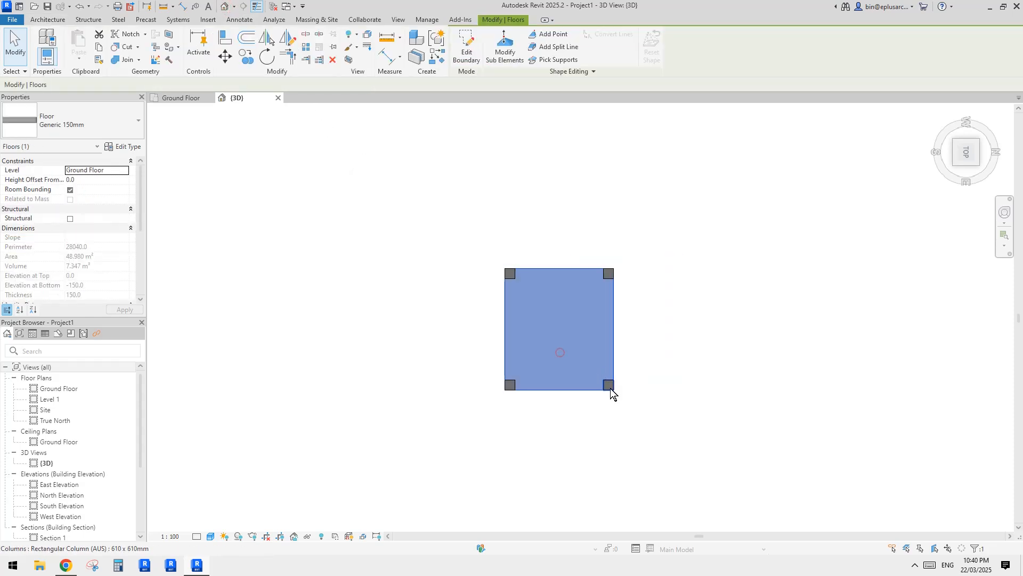
{"action": "middle_click_drag", "start_coordinate": [609, 392], "coordinate": [547, 329], "text": "shift"}
{"action": "left_click", "coordinate": [522, 338]}
{"action": "key", "text": "Escape"}
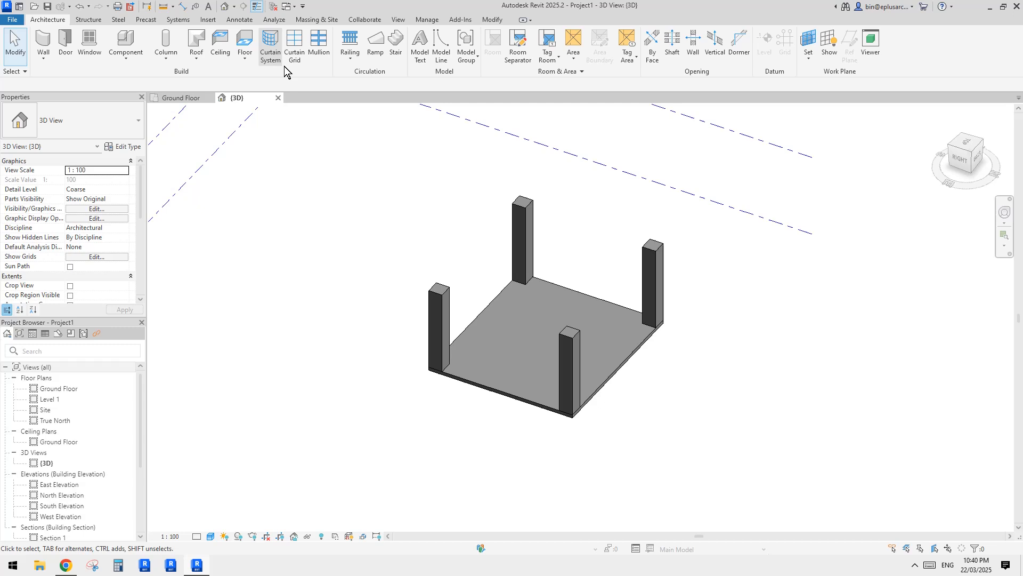
Paste the copied floor slab aligned to Level 1, on top of the columns
{"action": "left_click", "coordinate": [490, 19]}
{"action": "left_click", "coordinate": [65, 59]}
{"action": "left_click", "coordinate": [77, 61]}
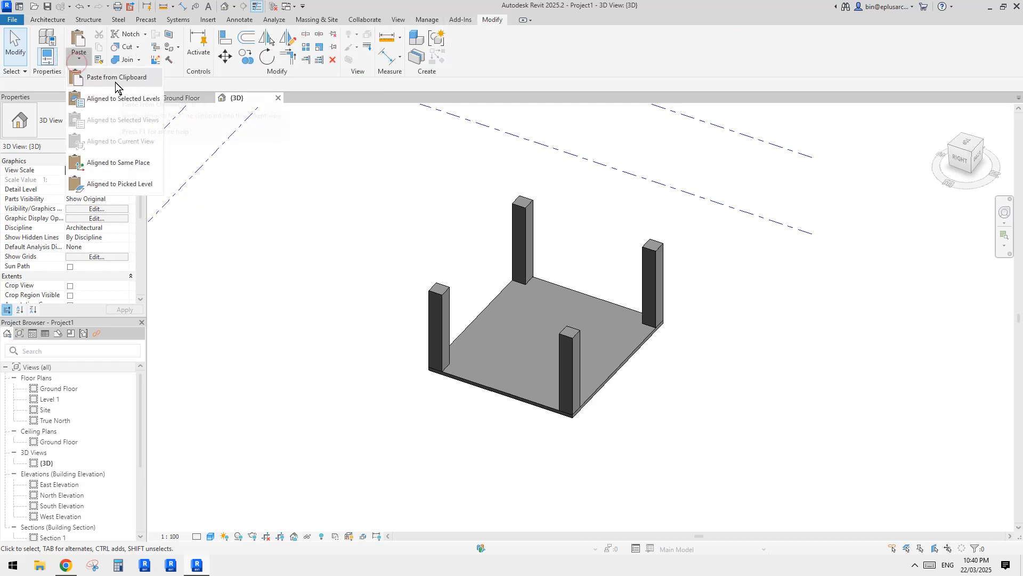
{"action": "left_click", "coordinate": [118, 100]}
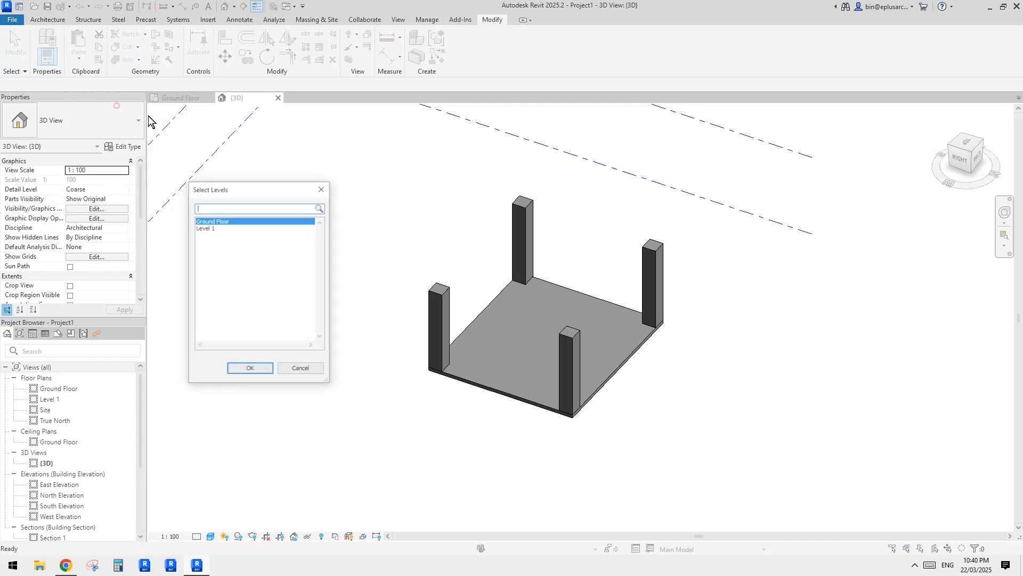
{"action": "left_click", "coordinate": [209, 228]}
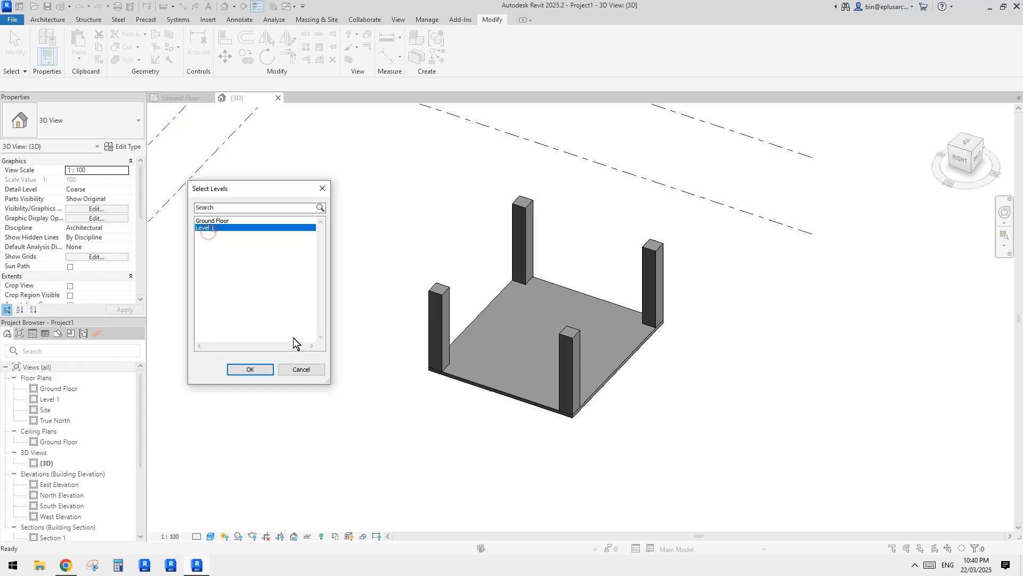
{"action": "left_click", "coordinate": [264, 370]}
{"action": "middle_click_drag", "start_coordinate": [676, 325], "coordinate": [643, 279], "text": "shift"}
{"action": "scroll", "coordinate": [593, 277], "scroll_direction": "down", "scroll_amount": 1}
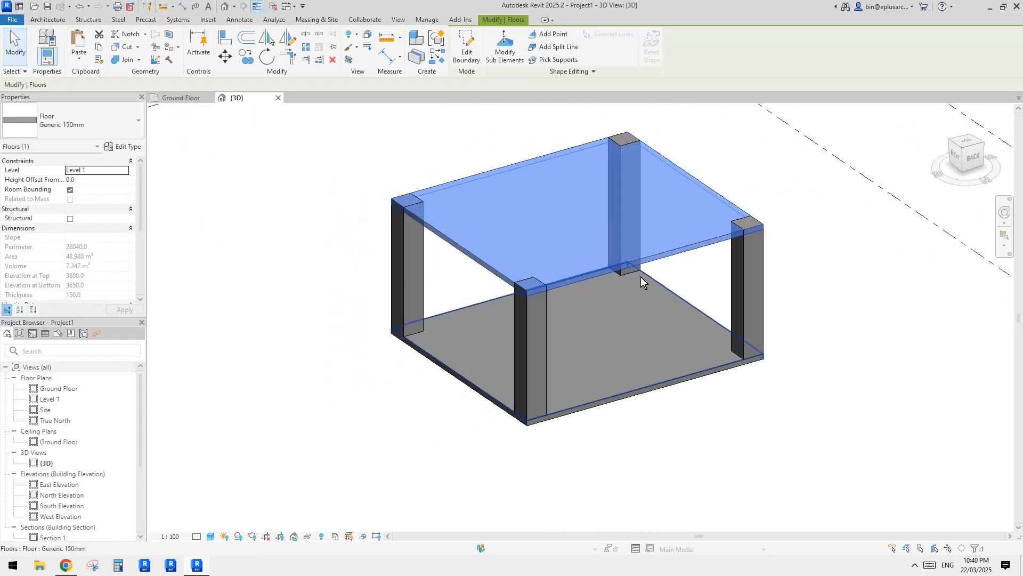
{"action": "left_click", "coordinate": [832, 408]}
{"action": "middle_click_drag", "start_coordinate": [832, 408], "coordinate": [943, 406]}
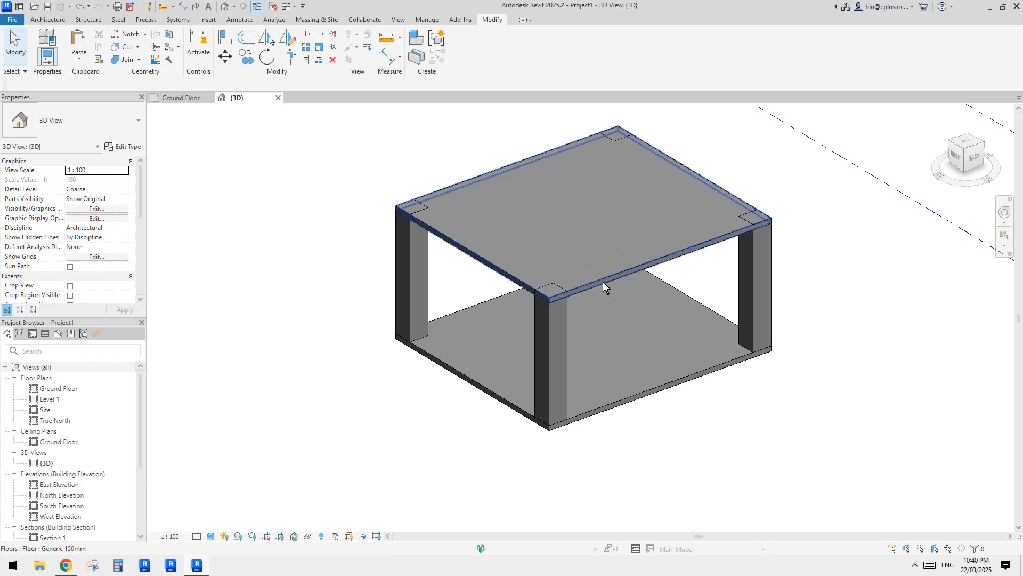
Join the geometry of three corner columns with the Ground Floor and Level 1 slabs
{"action": "left_click", "coordinate": [122, 59]}
{"action": "left_click", "coordinate": [559, 326]}
{"action": "left_click", "coordinate": [584, 270]}
{"action": "left_click", "coordinate": [655, 316]}
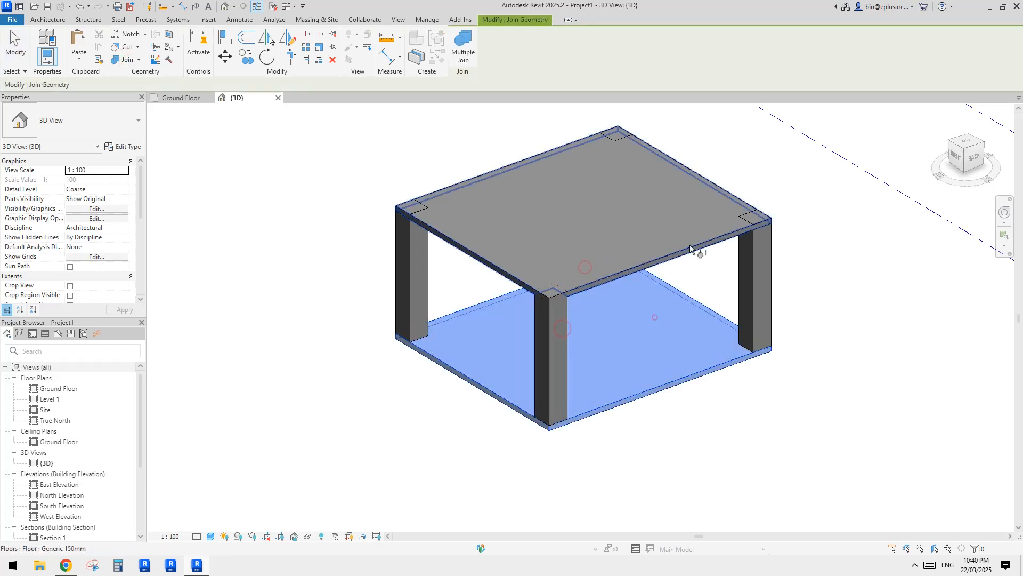
{"action": "left_click", "coordinate": [755, 235]}
{"action": "left_click", "coordinate": [677, 338]}
{"action": "left_click", "coordinate": [759, 258]}
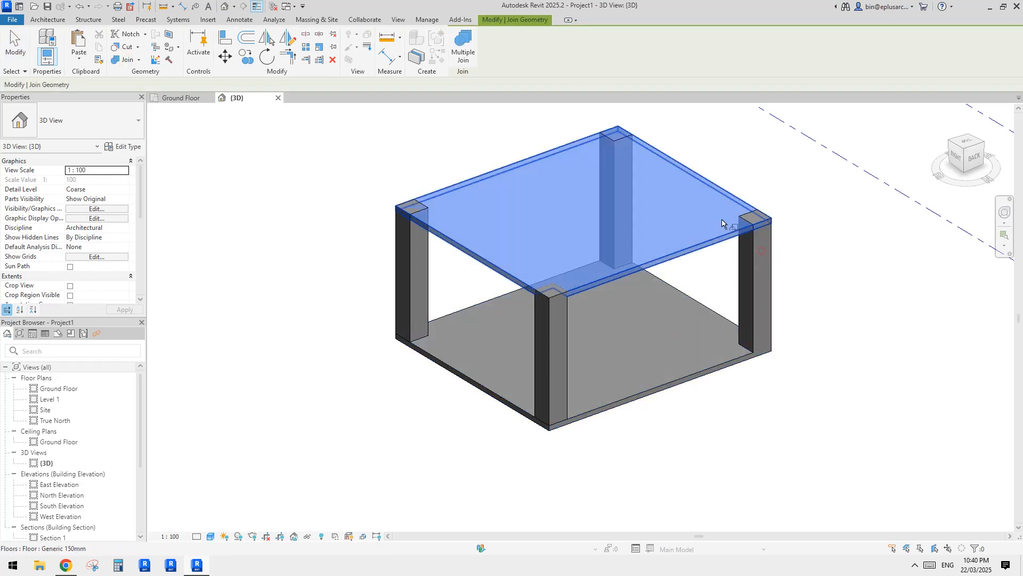
{"action": "left_click", "coordinate": [721, 221]}
{"action": "left_click", "coordinate": [761, 242]}
{"action": "middle_click_drag", "start_coordinate": [610, 240], "coordinate": [632, 293]}
{"action": "left_click", "coordinate": [614, 276]}
{"action": "left_click", "coordinate": [434, 309]}
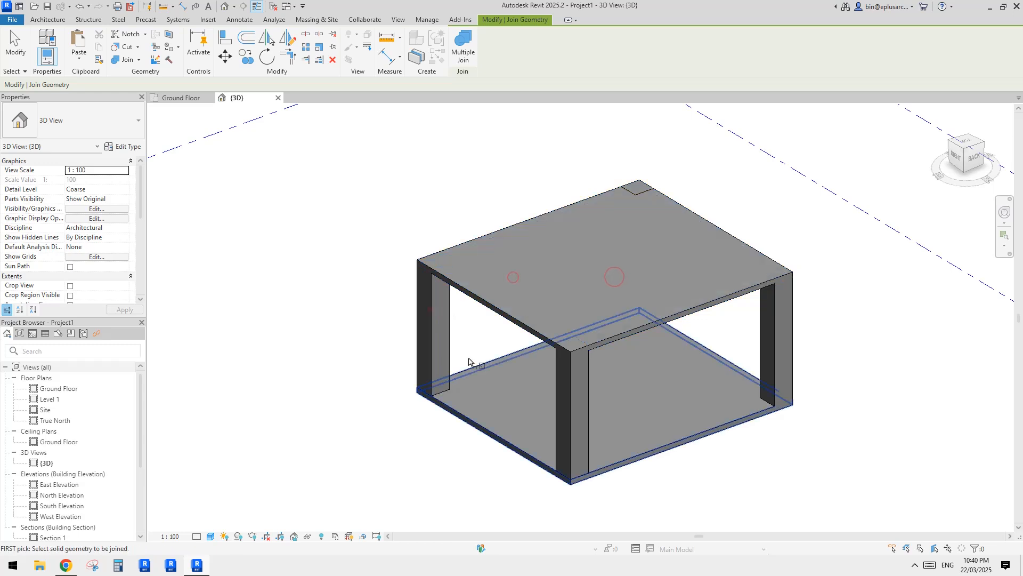
Join the geometry of the remaining corner column with the Ground Floor and Level 1 slabs
{"action": "middle_click_drag", "start_coordinate": [471, 364], "coordinate": [661, 327], "text": "shift"}
{"action": "left_click", "coordinate": [711, 394]}
{"action": "left_click", "coordinate": [703, 381]}
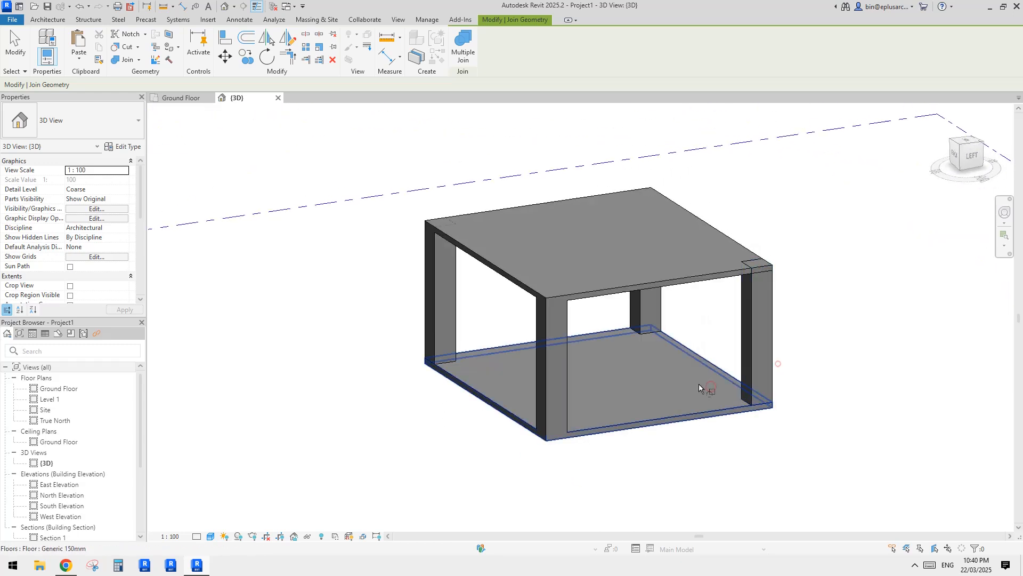
{"action": "left_click", "coordinate": [761, 372]}
{"action": "left_click", "coordinate": [758, 326]}
{"action": "left_click", "coordinate": [725, 249]}
{"action": "middle_click_drag", "start_coordinate": [657, 347], "coordinate": [606, 392], "text": "shift"}
{"action": "left_click", "coordinate": [606, 395]}
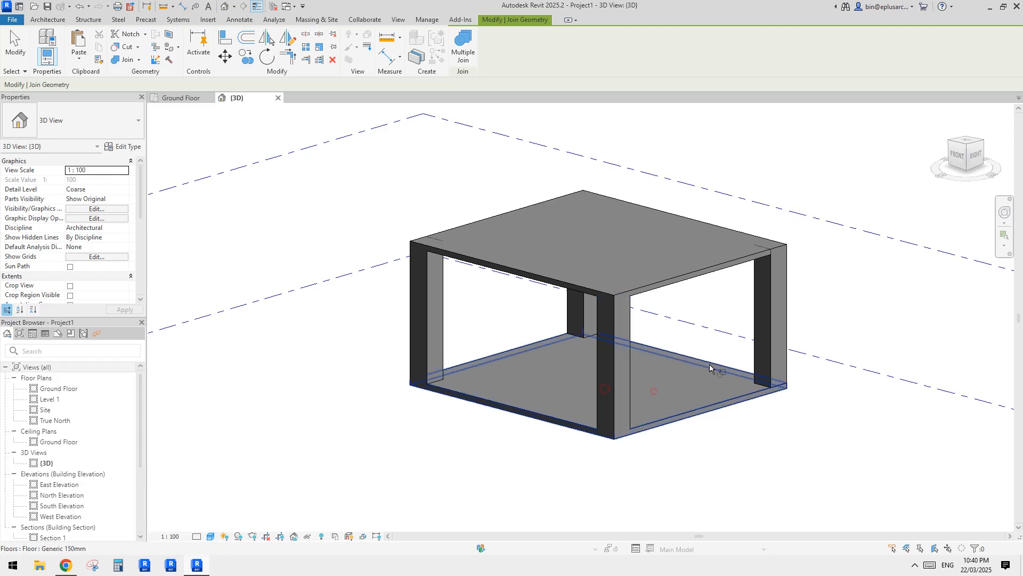
{"action": "middle_click_drag", "start_coordinate": [709, 365], "coordinate": [605, 358], "text": "shift"}
{"action": "key", "text": "Escape"}
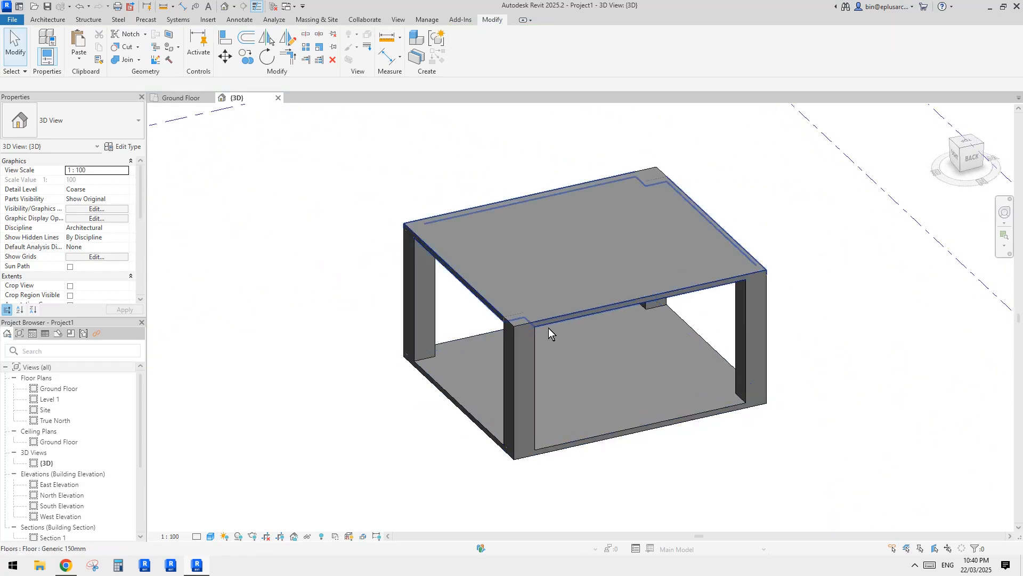
Switch to the browser to check the Reddit balloon structure drawing, and view the frame in Revit for comparison
{"action": "middle_click_drag", "start_coordinate": [731, 354], "coordinate": [608, 329], "text": "shift"}
{"action": "left_click", "coordinate": [66, 565]}
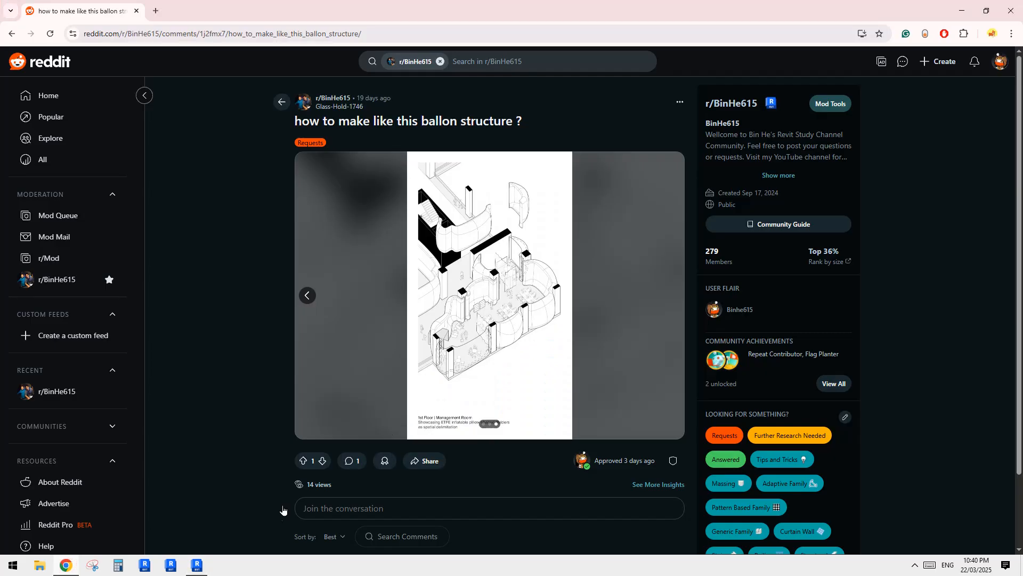
{"action": "left_click", "coordinate": [198, 565]}
{"action": "scroll", "coordinate": [565, 424], "scroll_direction": "up", "scroll_amount": 1}
{"action": "middle_click_drag", "start_coordinate": [577, 434], "coordinate": [610, 416], "text": "shift"}
{"action": "middle_click_drag", "start_coordinate": [610, 415], "coordinate": [558, 426]}
Start an in-place model in the Mass category, accepting the suggested name
{"action": "left_click", "coordinate": [47, 19]}
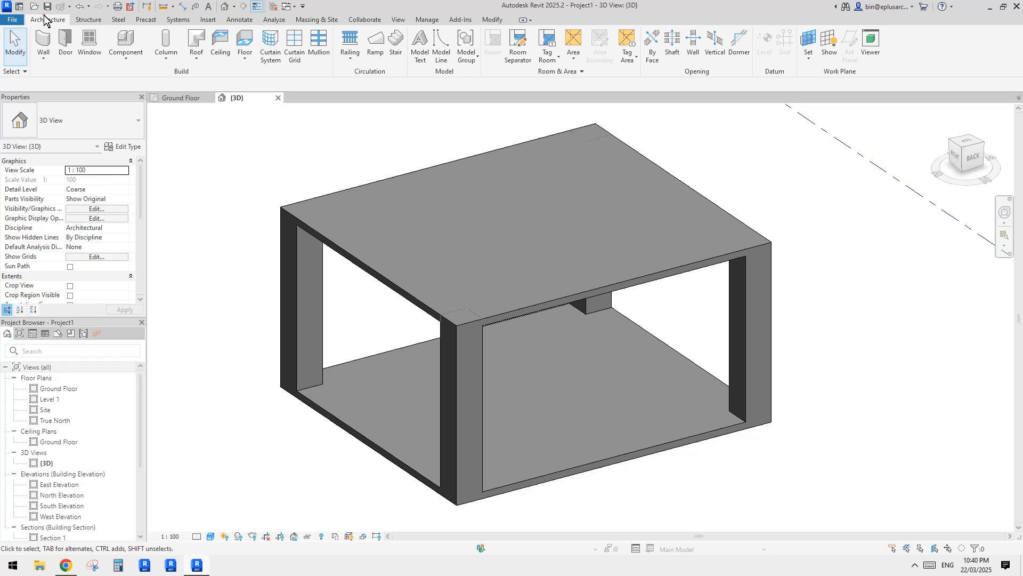
{"action": "left_click", "coordinate": [126, 58]}
{"action": "left_click", "coordinate": [143, 101]}
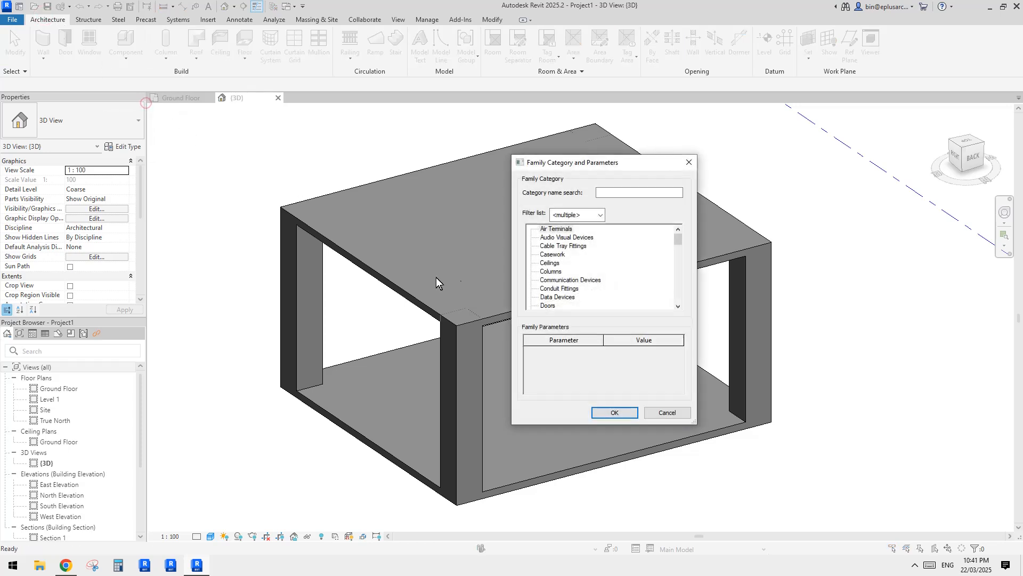
{"action": "scroll", "coordinate": [564, 277], "scroll_direction": "down", "scroll_amount": 5}
{"action": "scroll", "coordinate": [562, 291], "scroll_direction": "down", "scroll_amount": 1}
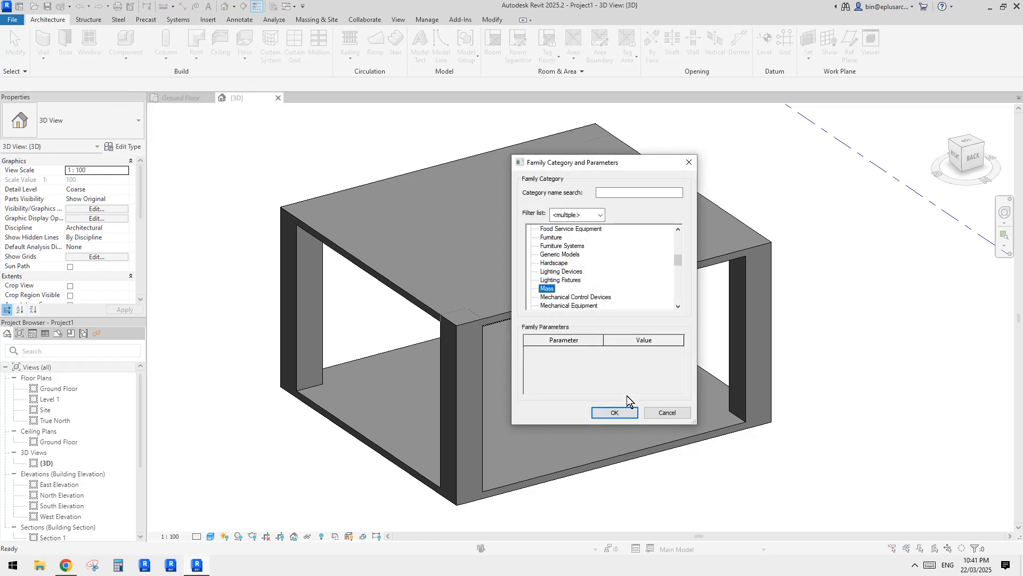
{"action": "left_click", "coordinate": [616, 412]}
{"action": "left_click", "coordinate": [469, 339]}
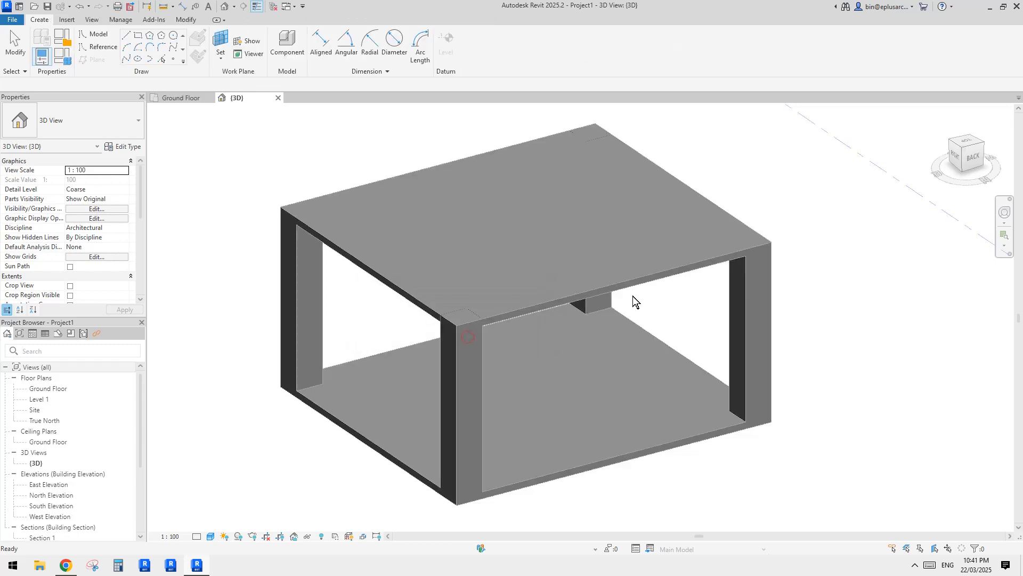
Capture the 3D view of the column and slab frame as a snip in Snipping Tool
{"action": "middle_click_drag", "start_coordinate": [635, 295], "coordinate": [594, 273]}
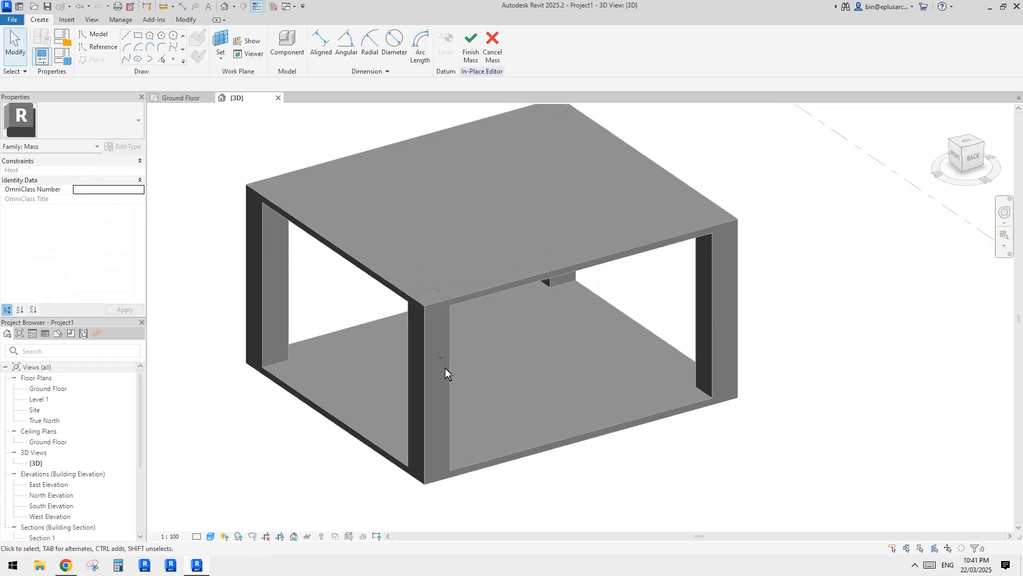
{"action": "middle_click_drag", "start_coordinate": [513, 357], "coordinate": [490, 338]}
{"action": "scroll", "coordinate": [490, 337], "scroll_direction": "up", "scroll_amount": 1}
{"action": "middle_click_drag", "start_coordinate": [384, 405], "coordinate": [411, 398]}
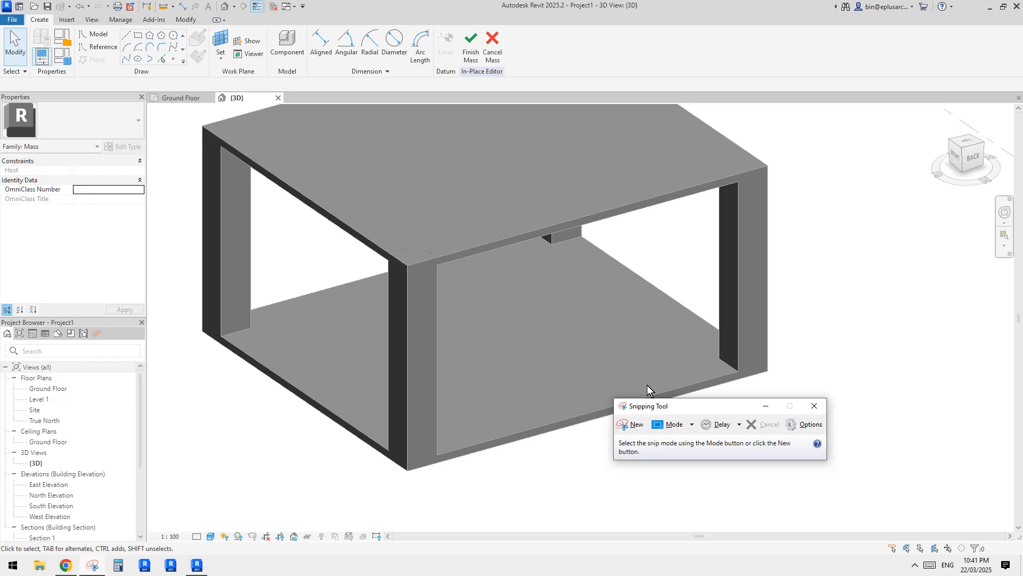
{"action": "left_click", "coordinate": [632, 422]}
{"action": "left_click_drag", "start_coordinate": [267, 126], "coordinate": [850, 474]}
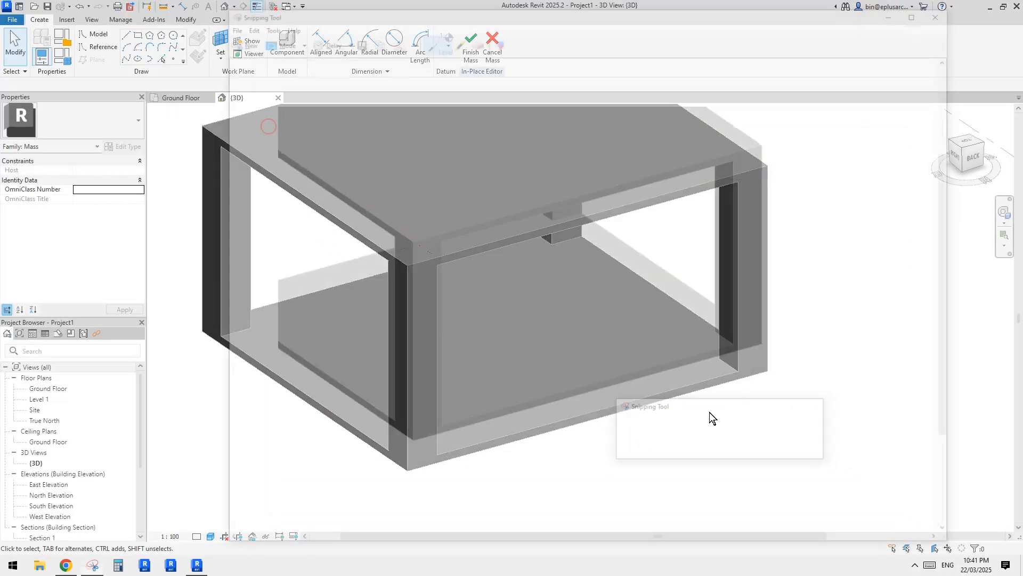
Check the Reddit reference, then sketch the balloon panel on the snip with three bulging vertical profiles and straight upper and lower edges between two columns
{"action": "left_click", "coordinate": [66, 566]}
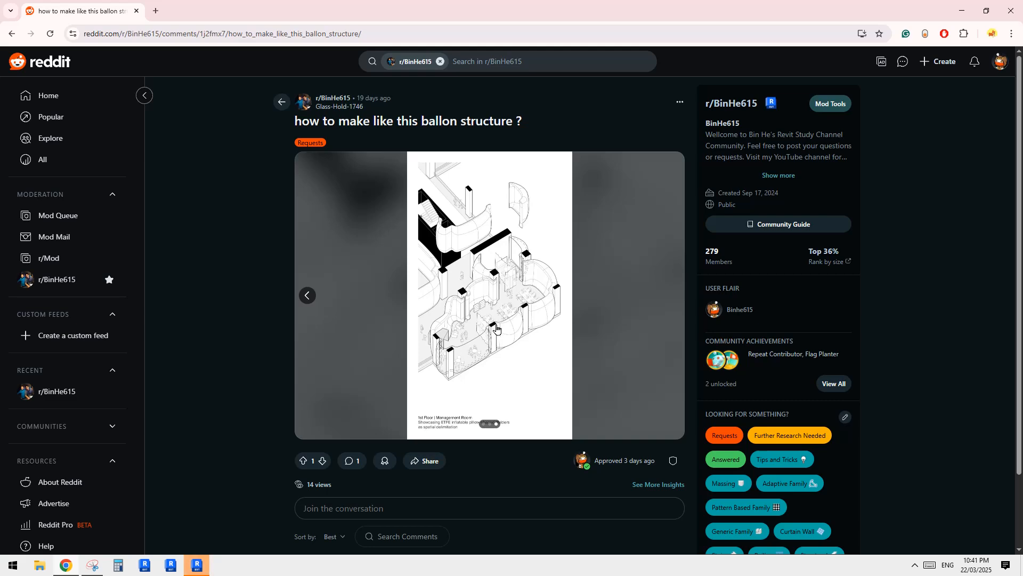
{"action": "left_click", "coordinate": [204, 566]}
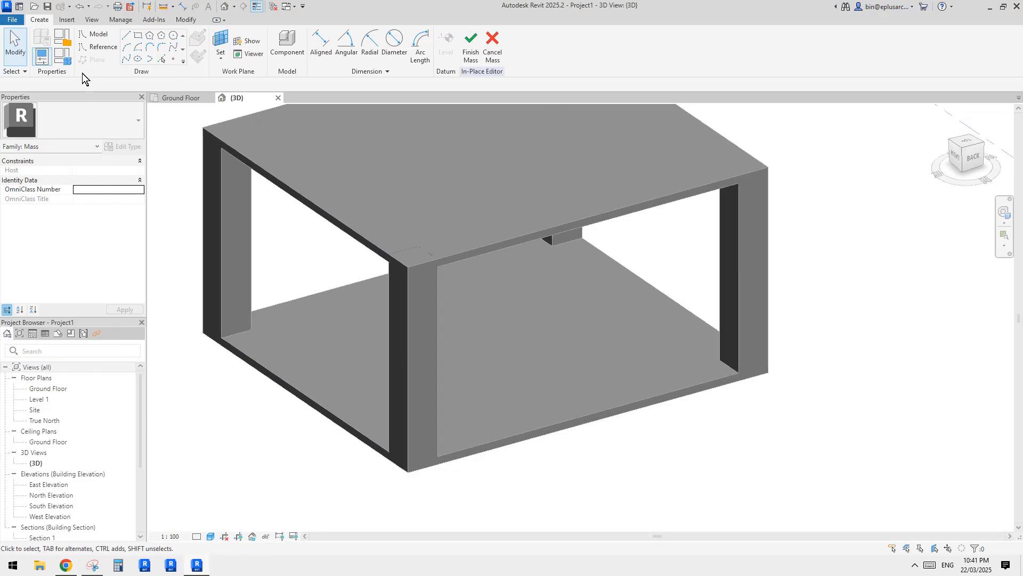
{"action": "left_click", "coordinate": [94, 566]}
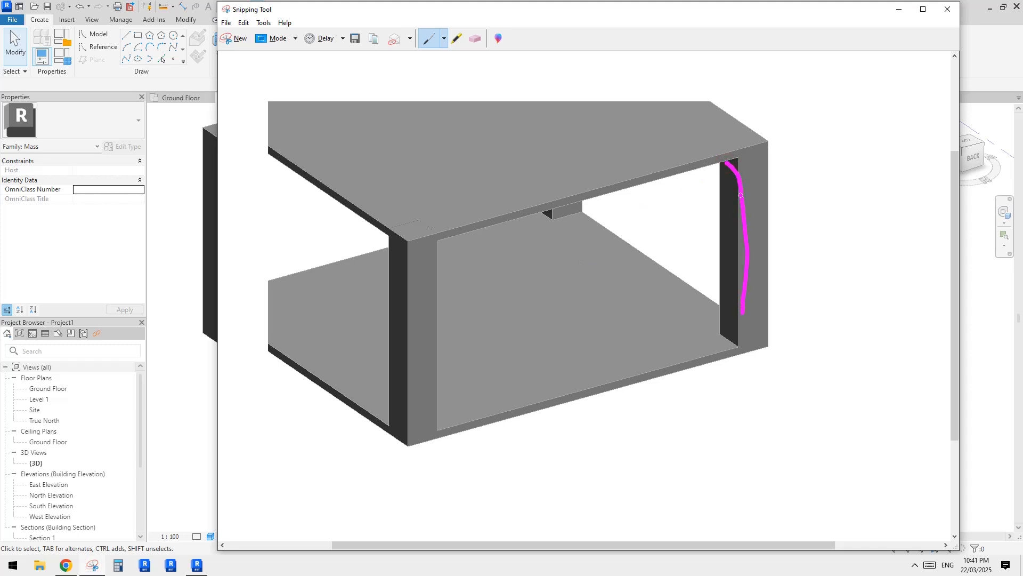
{"action": "left_click_drag", "start_coordinate": [741, 175], "coordinate": [737, 340]}
{"action": "left_click_drag", "start_coordinate": [432, 251], "coordinate": [437, 399]}
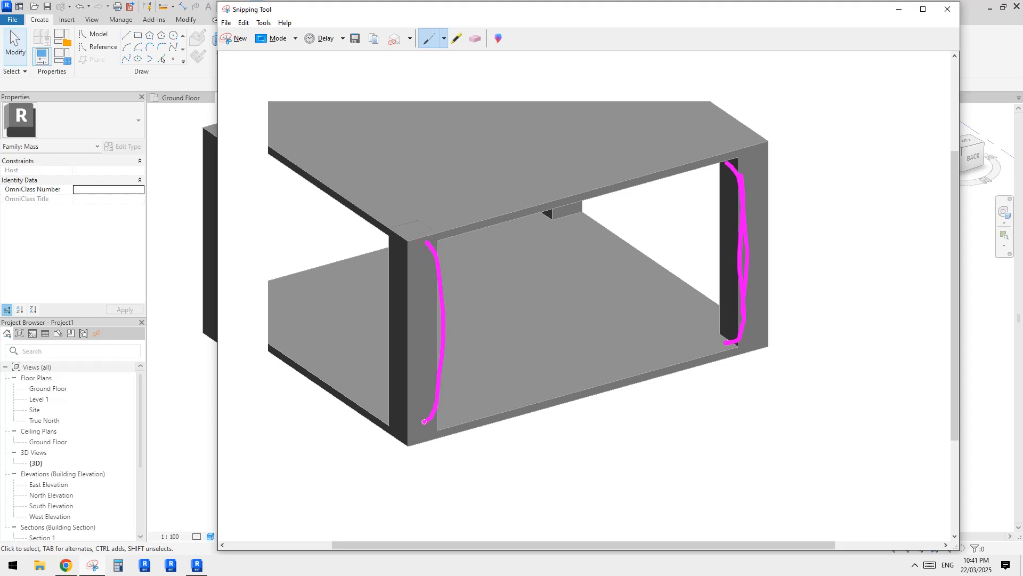
{"action": "mouse_move", "coordinate": [572, 201]}
{"action": "left_mouse_down"}
{"action": "mouse_move", "coordinate": [602, 223]}
{"action": "mouse_move", "coordinate": [638, 296]}
{"action": "mouse_move", "coordinate": [625, 380]}
{"action": "left_mouse_up"}
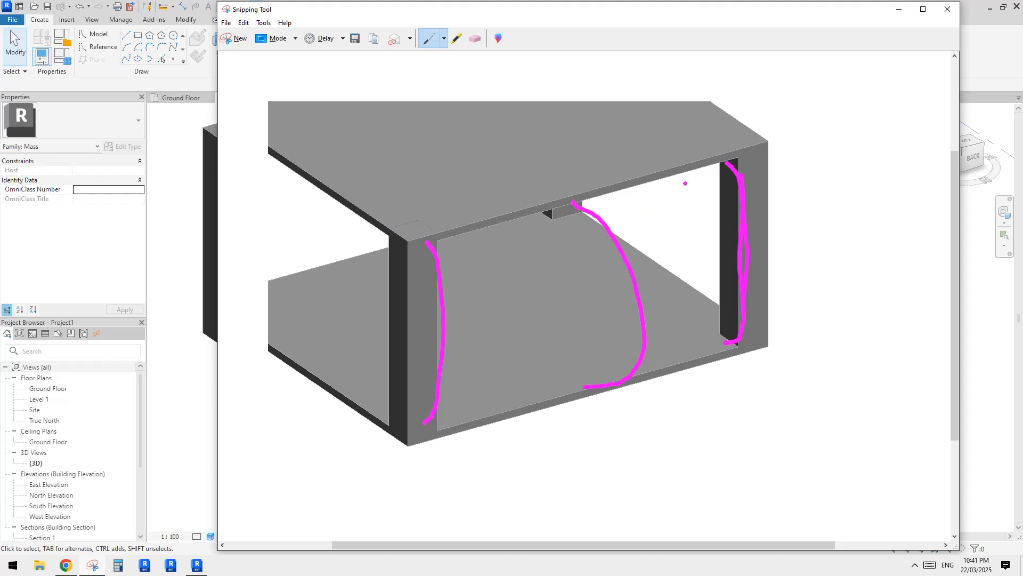
{"action": "left_click_drag", "start_coordinate": [438, 240], "coordinate": [728, 157]}
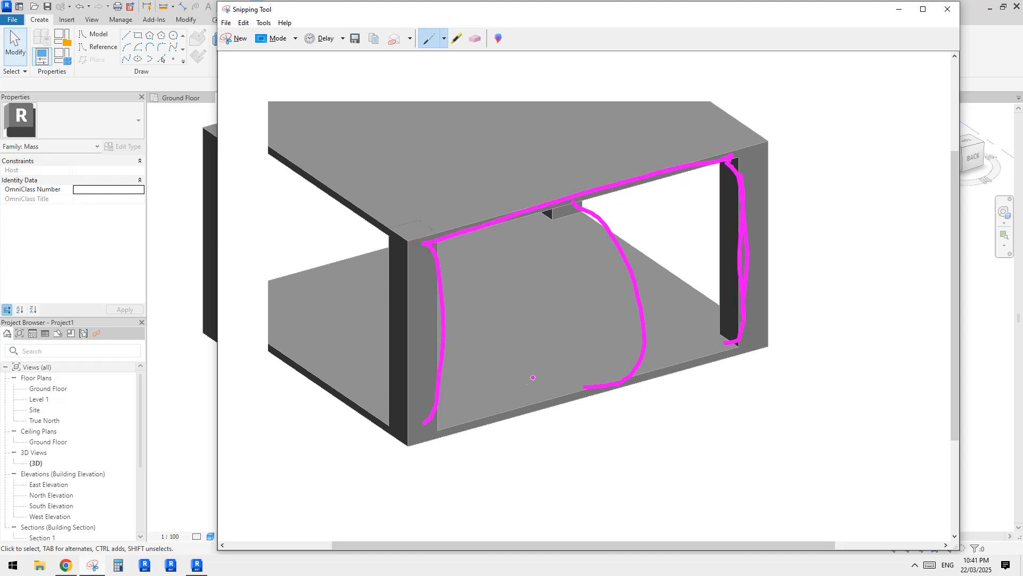
{"action": "mouse_move", "coordinate": [427, 420]}
{"action": "left_mouse_down"}
{"action": "mouse_move", "coordinate": [586, 390]}
{"action": "mouse_move", "coordinate": [740, 342]}
{"action": "left_mouse_up"}
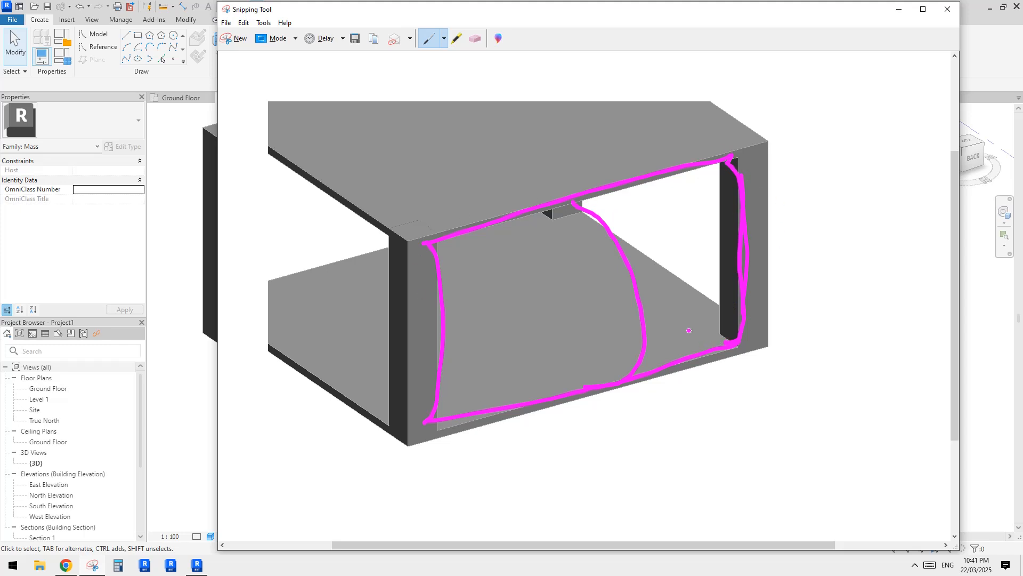
Return to Revit and set up a spline reference line on the far column's inner side face as its work plane
{"action": "left_click", "coordinate": [199, 365]}
{"action": "scroll", "coordinate": [629, 347], "scroll_direction": "up", "scroll_amount": 5}
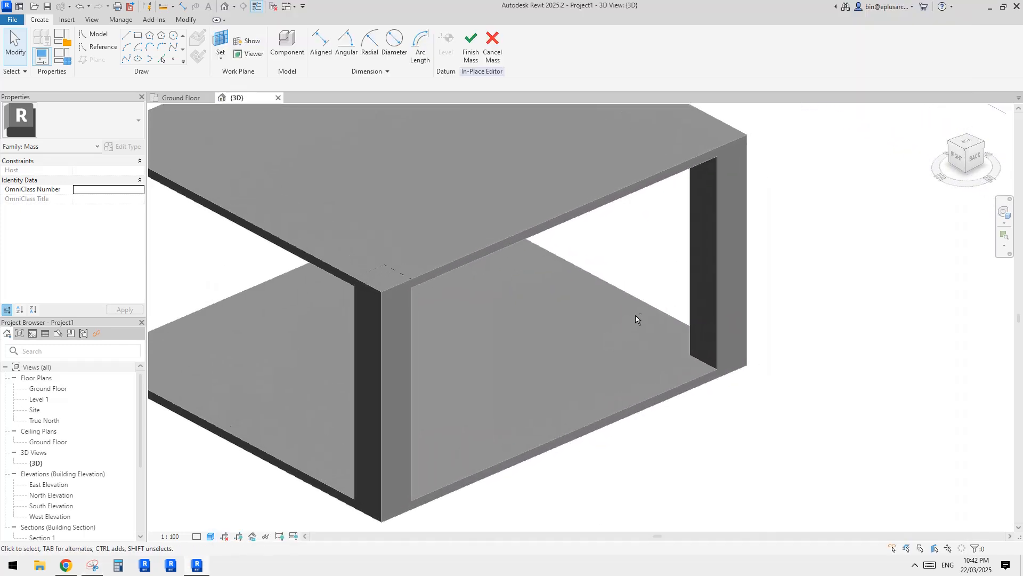
{"action": "middle_click_drag", "start_coordinate": [635, 315], "coordinate": [465, 265], "text": "shift"}
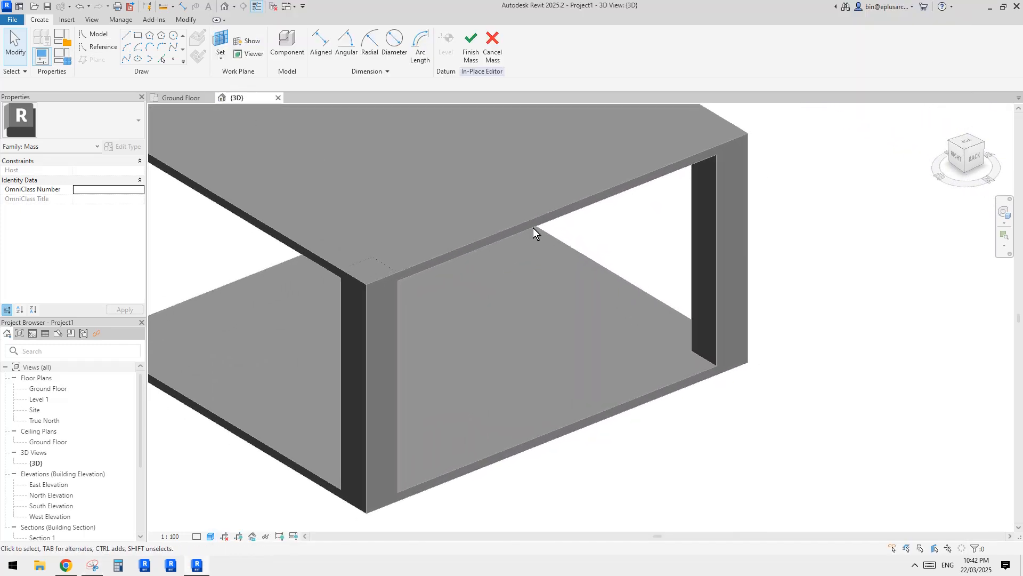
{"action": "middle_click_drag", "start_coordinate": [533, 228], "coordinate": [645, 285], "text": "shift"}
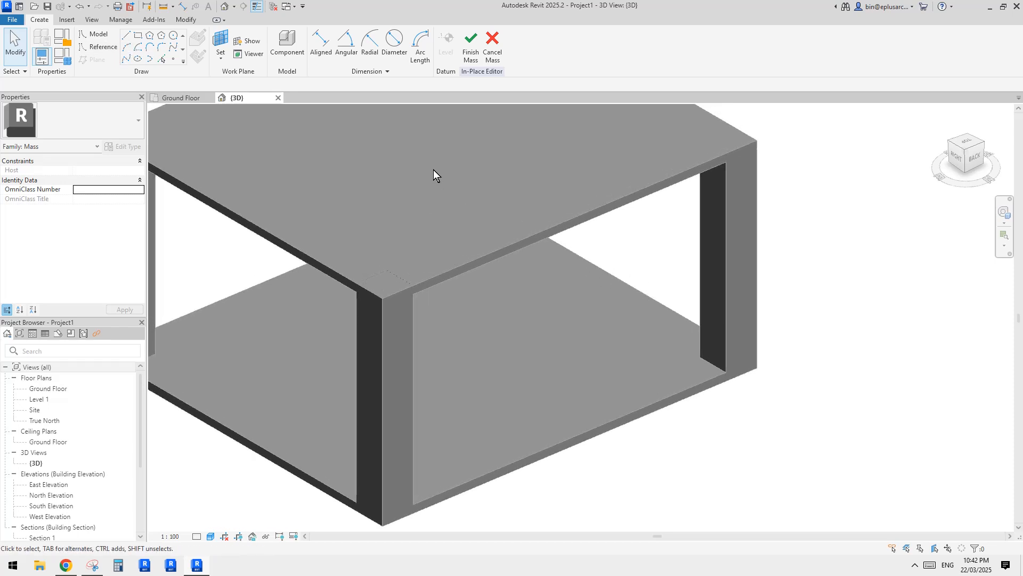
{"action": "middle_click_drag", "start_coordinate": [443, 180], "coordinate": [454, 194], "text": "shift"}
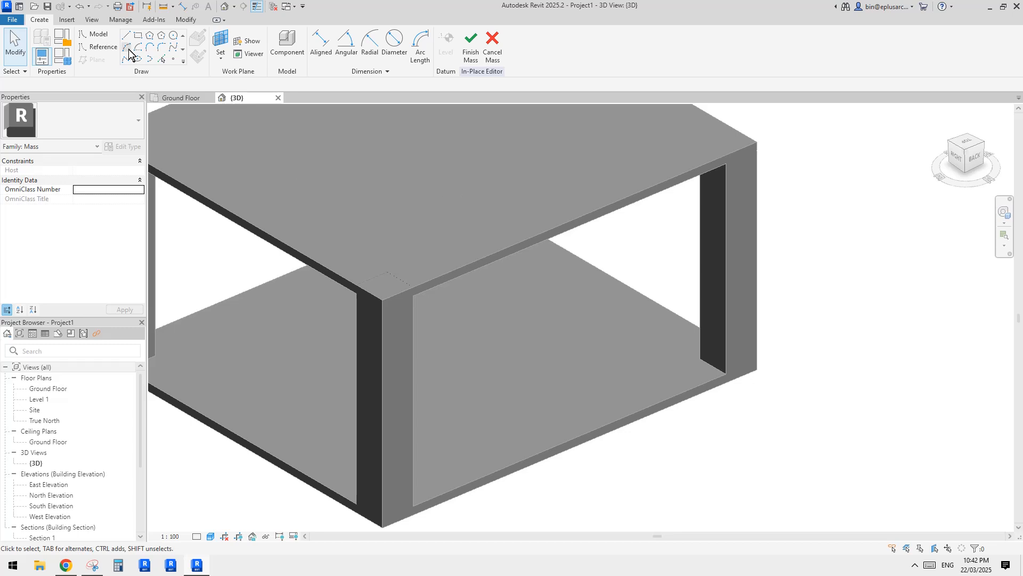
{"action": "left_click", "coordinate": [99, 46]}
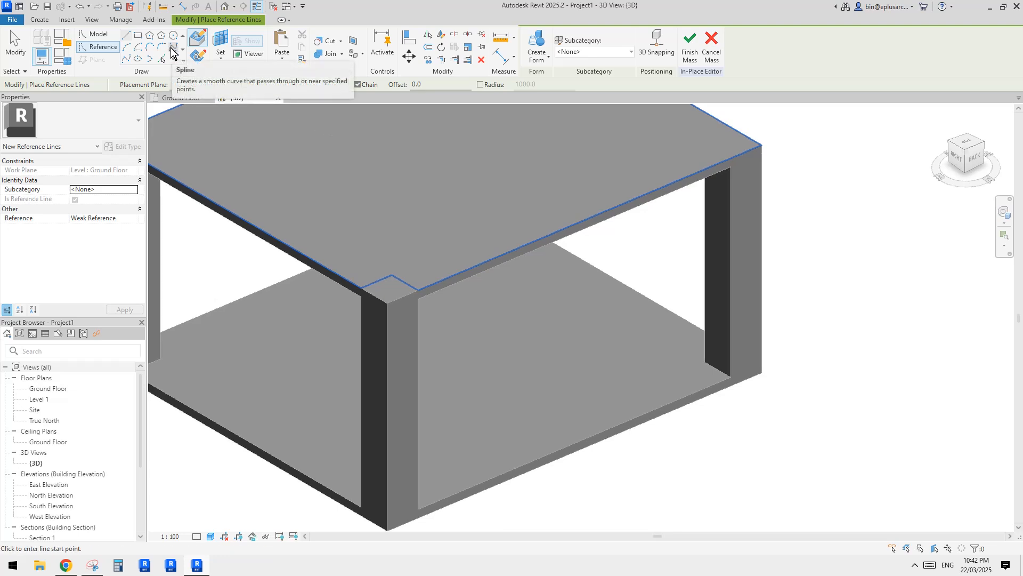
{"action": "left_click", "coordinate": [172, 51]}
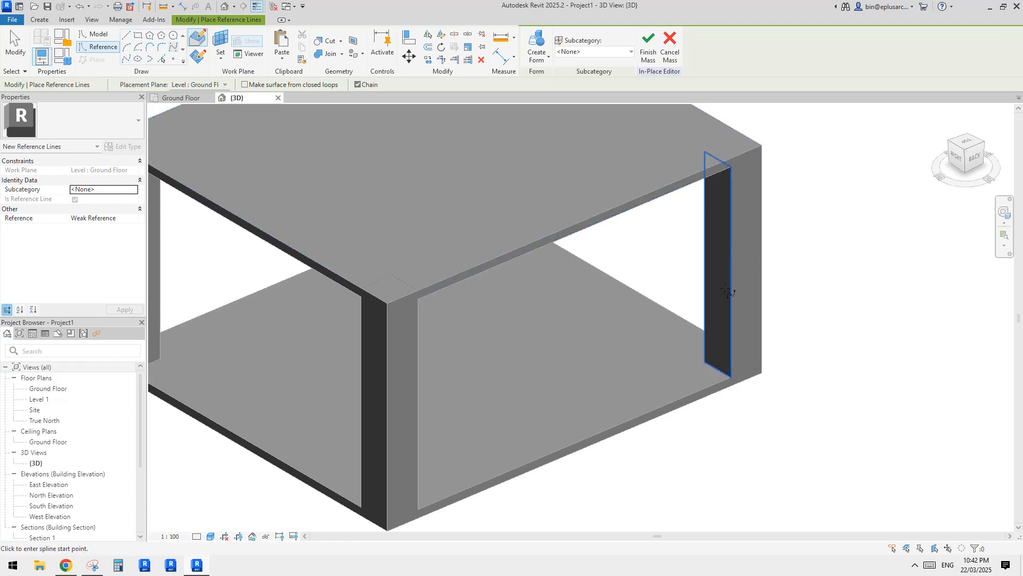
{"action": "scroll", "coordinate": [718, 286], "scroll_direction": "down", "scroll_amount": 3}
{"action": "middle_click_drag", "start_coordinate": [662, 279], "coordinate": [366, 361], "text": "shift"}
{"action": "scroll", "coordinate": [346, 312], "scroll_direction": "up", "scroll_amount": 4}
{"action": "scroll", "coordinate": [346, 312], "scroll_direction": "down", "scroll_amount": 4}
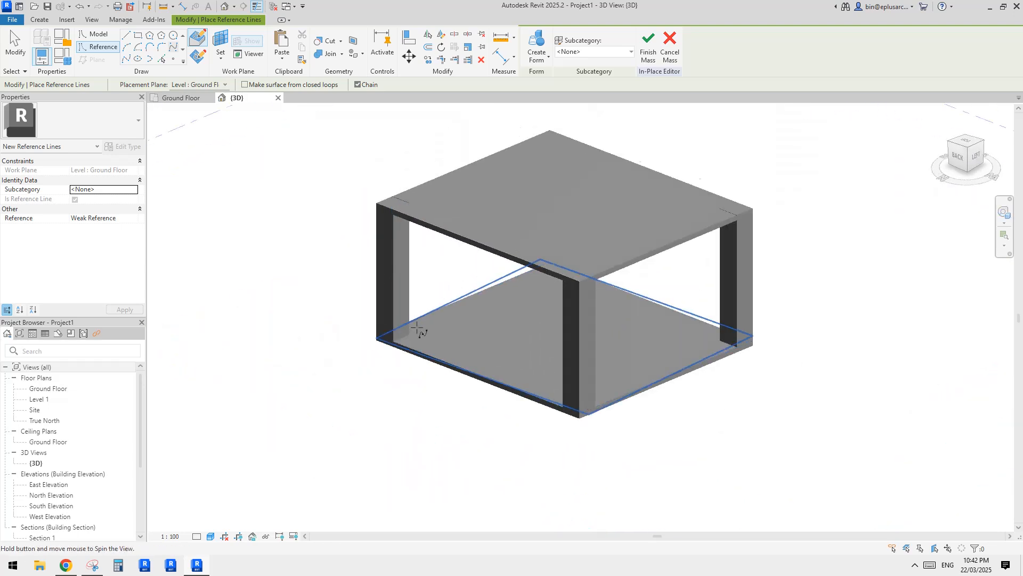
{"action": "middle_click_drag", "start_coordinate": [384, 305], "coordinate": [584, 331], "text": "shift"}
{"action": "scroll", "coordinate": [584, 330], "scroll_direction": "up", "scroll_amount": 3}
{"action": "scroll", "coordinate": [585, 331], "scroll_direction": "up", "scroll_amount": 1}
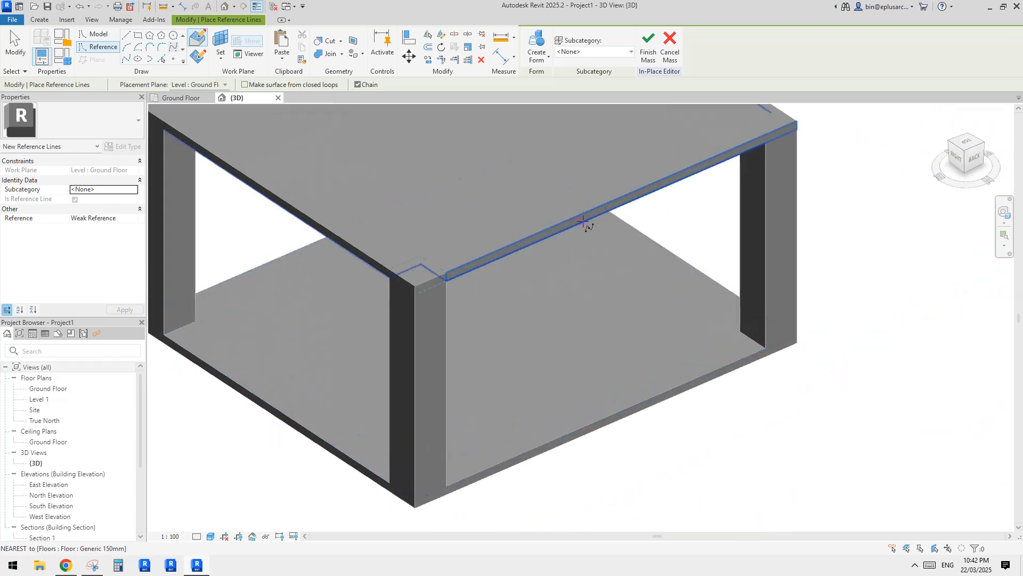
{"action": "middle_click_drag", "start_coordinate": [681, 295], "coordinate": [617, 318]}
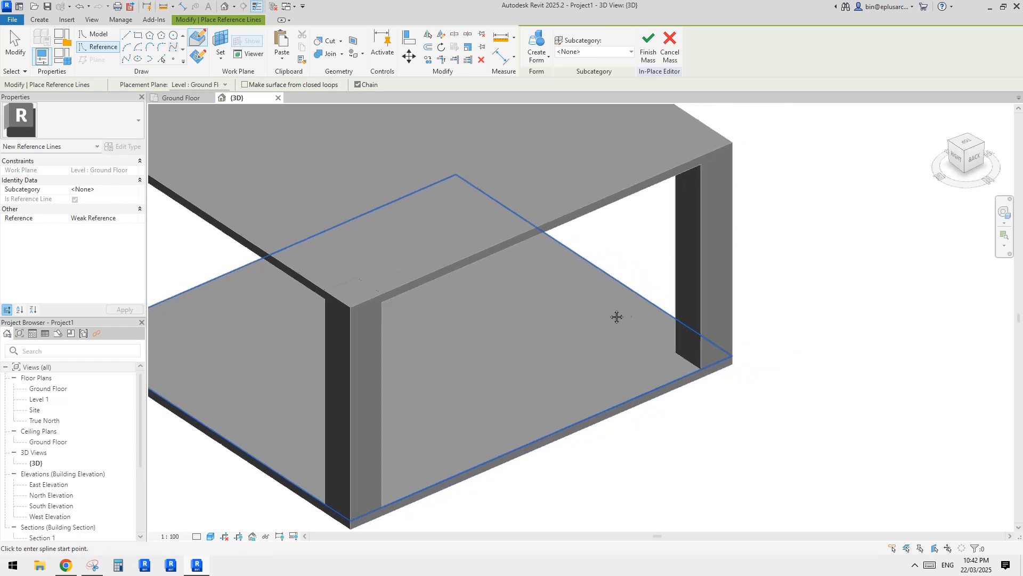
{"action": "middle_click_drag", "start_coordinate": [696, 248], "coordinate": [690, 291]}
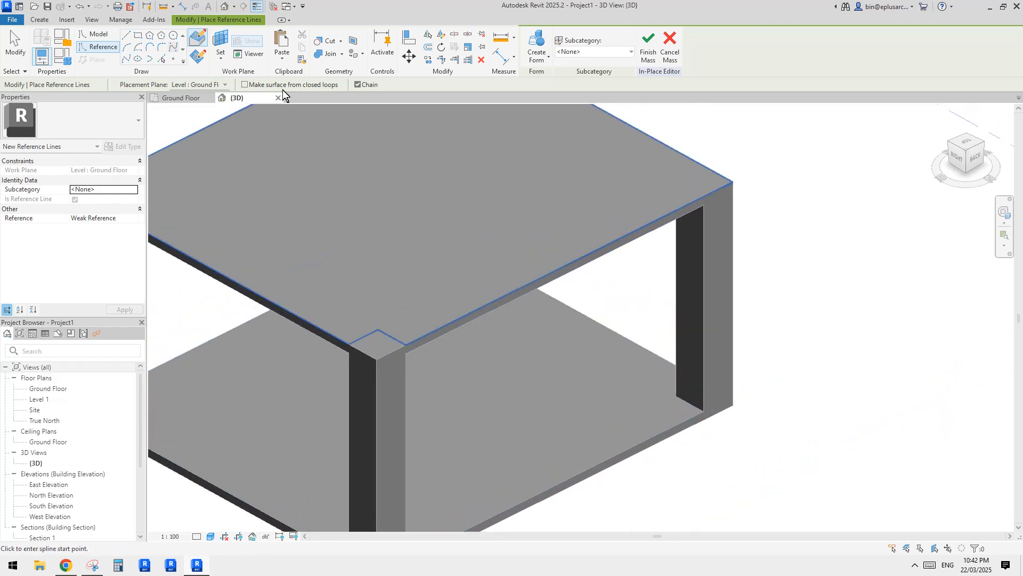
{"action": "left_click", "coordinate": [197, 55]}
{"action": "key", "text": "Escape"}
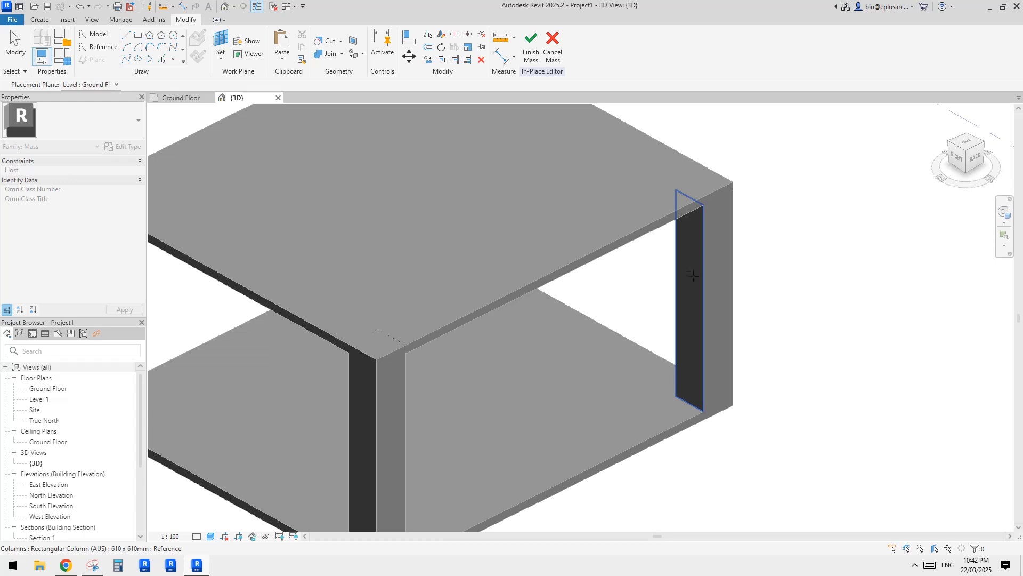
{"action": "left_click", "coordinate": [692, 290]}
{"action": "middle_click_drag", "start_coordinate": [692, 290], "coordinate": [665, 283]}
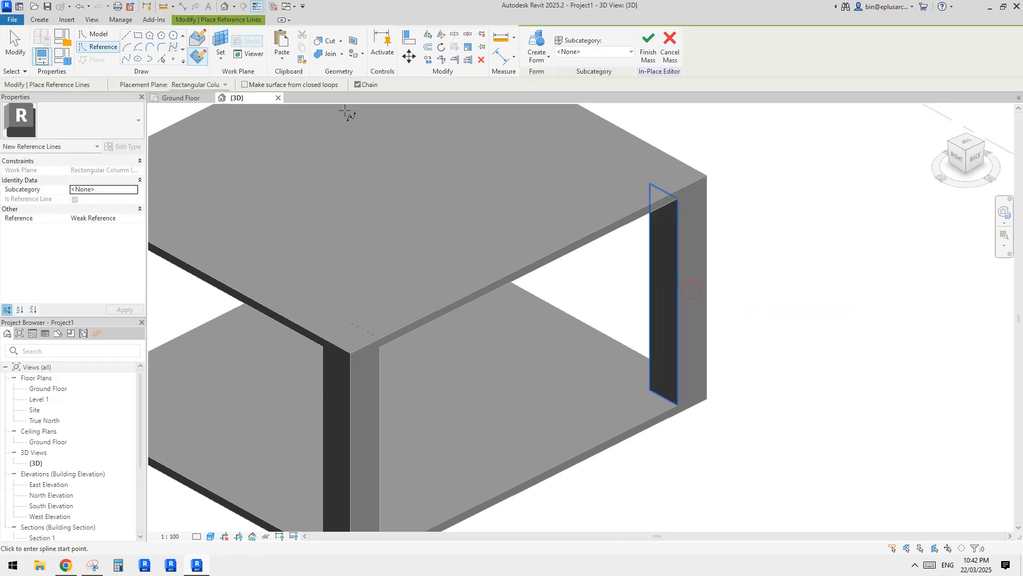
Draw the reference spline on the column face from the upper edge's midpoint around both outer corners to the lower edge's midpoint
{"action": "middle_click_drag", "start_coordinate": [763, 271], "coordinate": [692, 199], "text": "shift"}
{"action": "scroll", "coordinate": [688, 144], "scroll_direction": "up", "scroll_amount": 3}
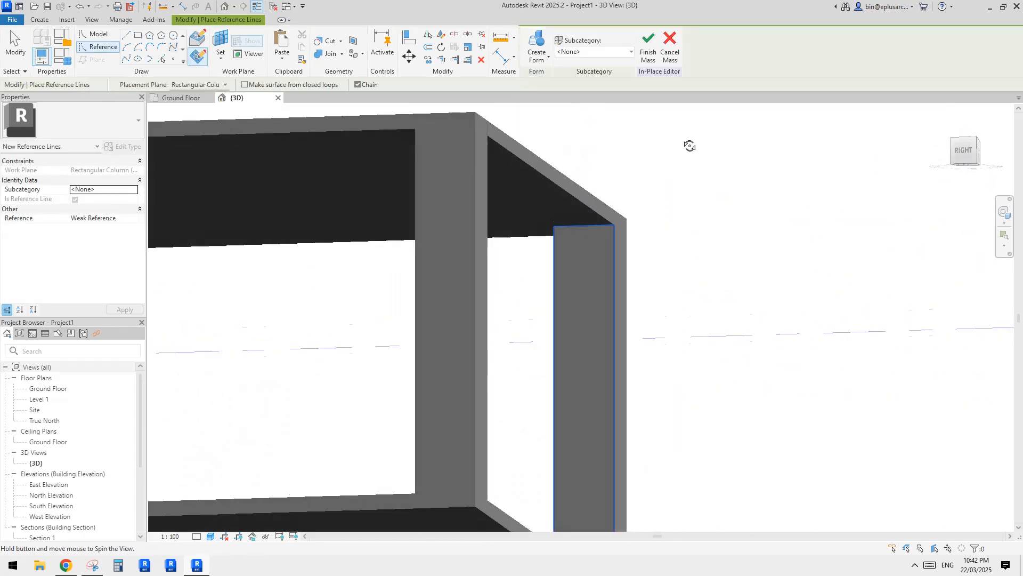
{"action": "middle_click_drag", "start_coordinate": [687, 144], "coordinate": [642, 184]}
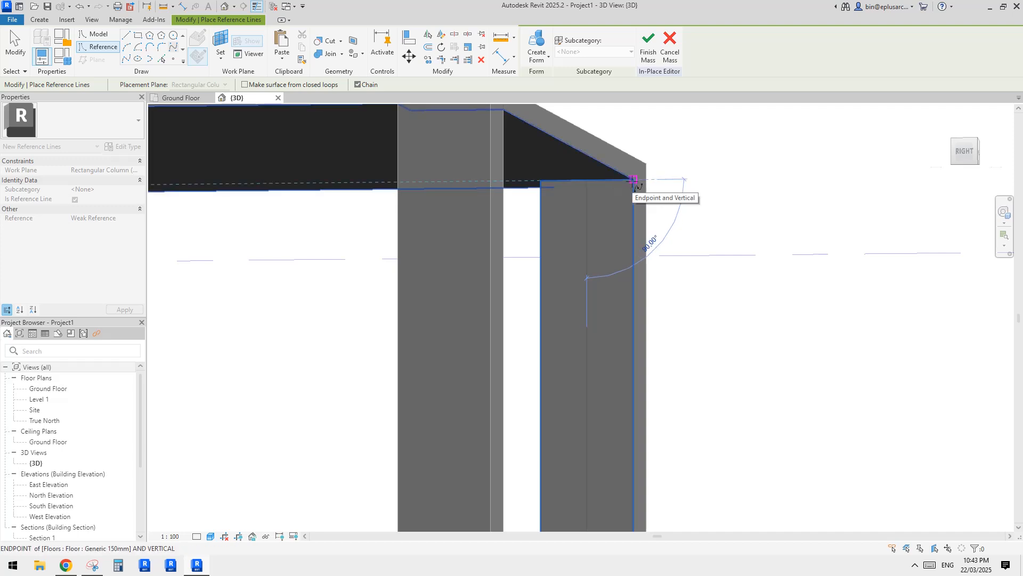
{"action": "left_click", "coordinate": [630, 181]}
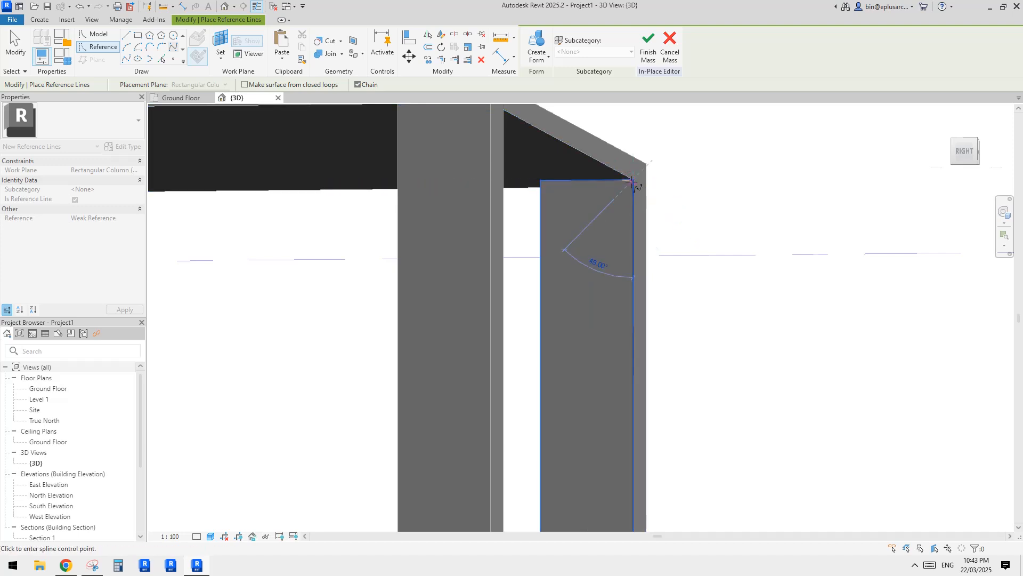
{"action": "middle_click_drag", "start_coordinate": [634, 192], "coordinate": [628, 267], "text": "shift"}
{"action": "middle_click_drag", "start_coordinate": [622, 310], "coordinate": [612, 313], "text": "shift"}
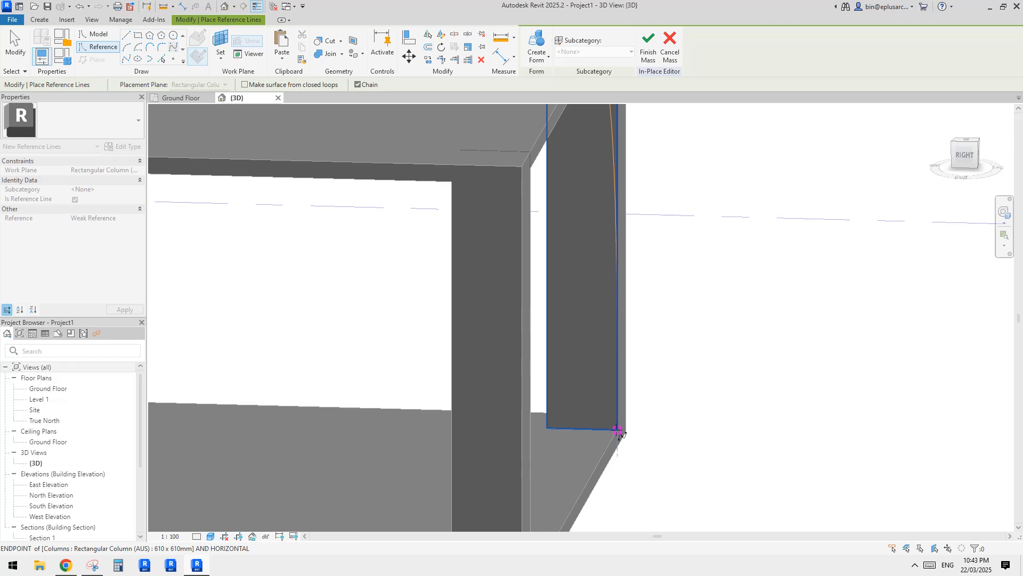
{"action": "left_click", "coordinate": [584, 429]}
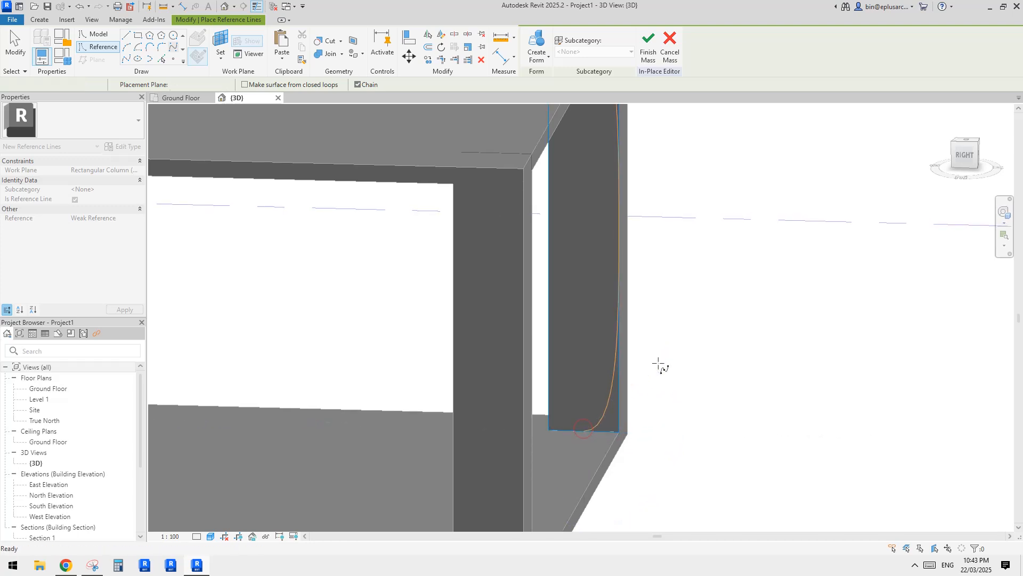
End the spline command and examine the reference spline on the far column's face from several angles
{"action": "key", "text": "Escape"}
{"action": "key", "text": "Escape"}
{"action": "left_click", "coordinate": [613, 382]}
{"action": "scroll", "coordinate": [613, 381], "scroll_direction": "down", "scroll_amount": 2}
{"action": "middle_click_drag", "start_coordinate": [613, 382], "coordinate": [610, 373], "text": "shift"}
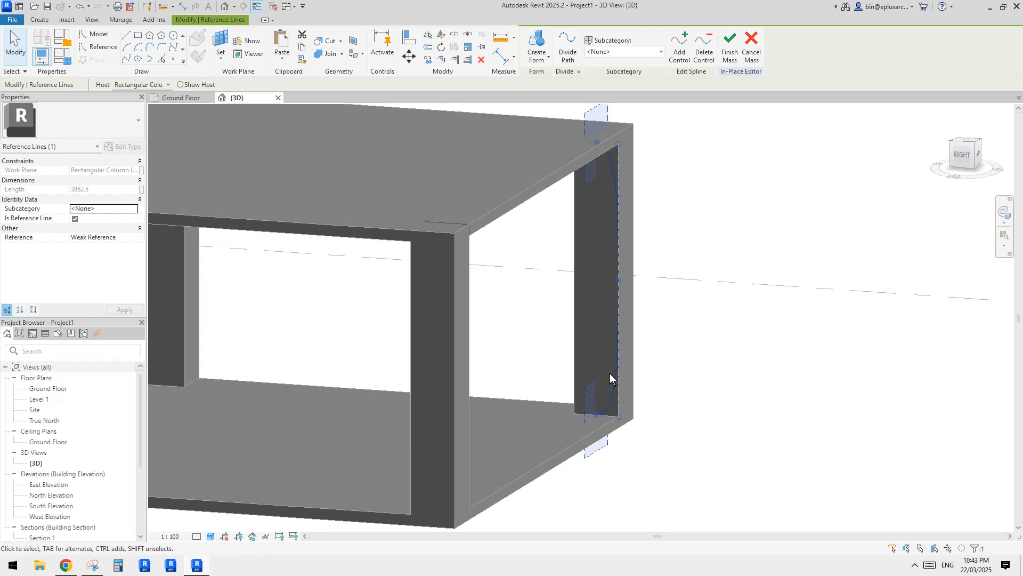
{"action": "left_click", "coordinate": [638, 305]}
{"action": "middle_click_drag", "start_coordinate": [638, 305], "coordinate": [624, 347], "text": "shift"}
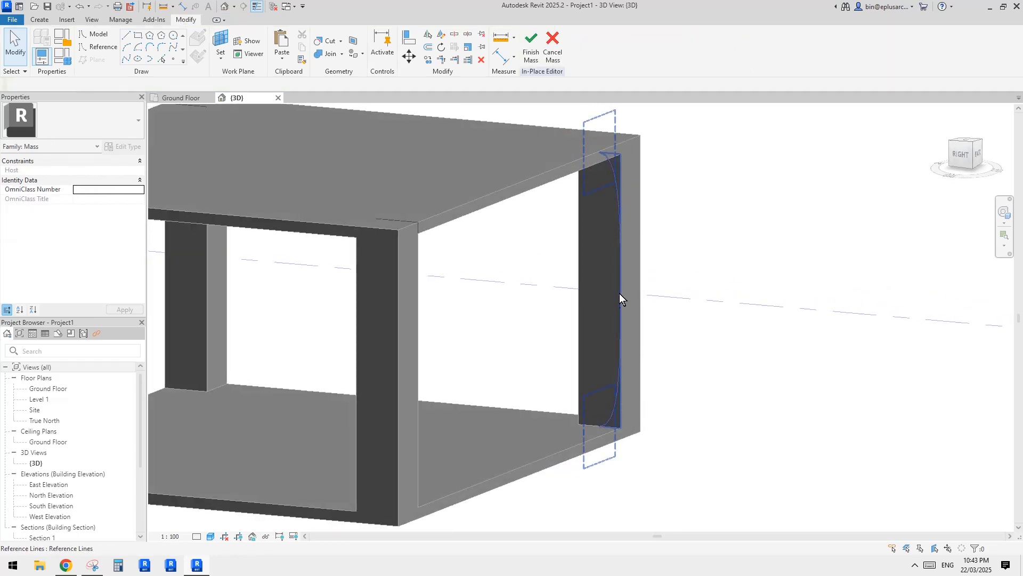
{"action": "middle_click_drag", "start_coordinate": [619, 293], "coordinate": [647, 263], "text": "shift"}
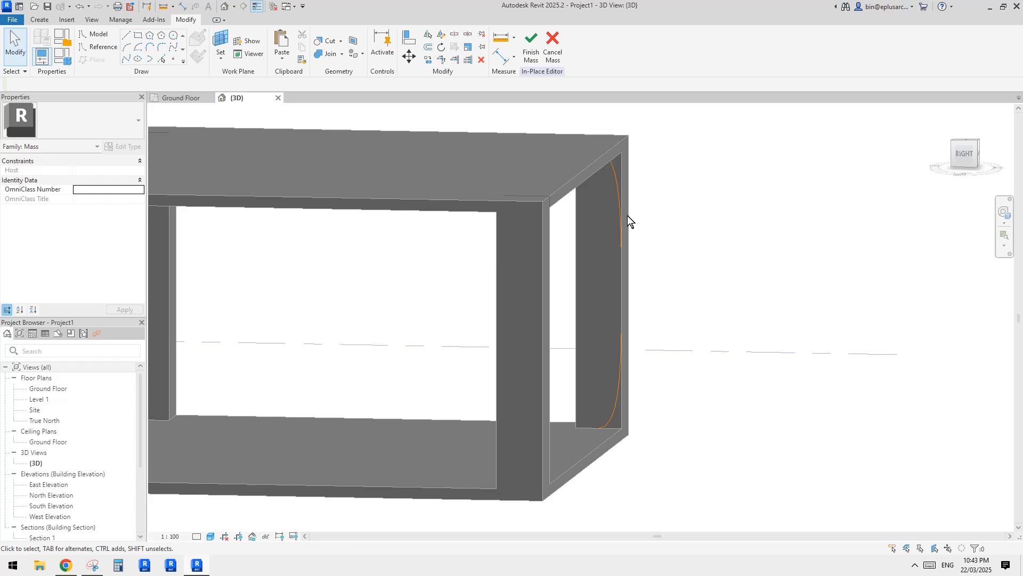
{"action": "left_click", "coordinate": [621, 305]}
{"action": "scroll", "coordinate": [625, 324], "scroll_direction": "up", "scroll_amount": 3}
{"action": "middle_click_drag", "start_coordinate": [625, 324], "coordinate": [633, 270], "text": "shift"}
{"action": "scroll", "coordinate": [623, 293], "scroll_direction": "down", "scroll_amount": 4}
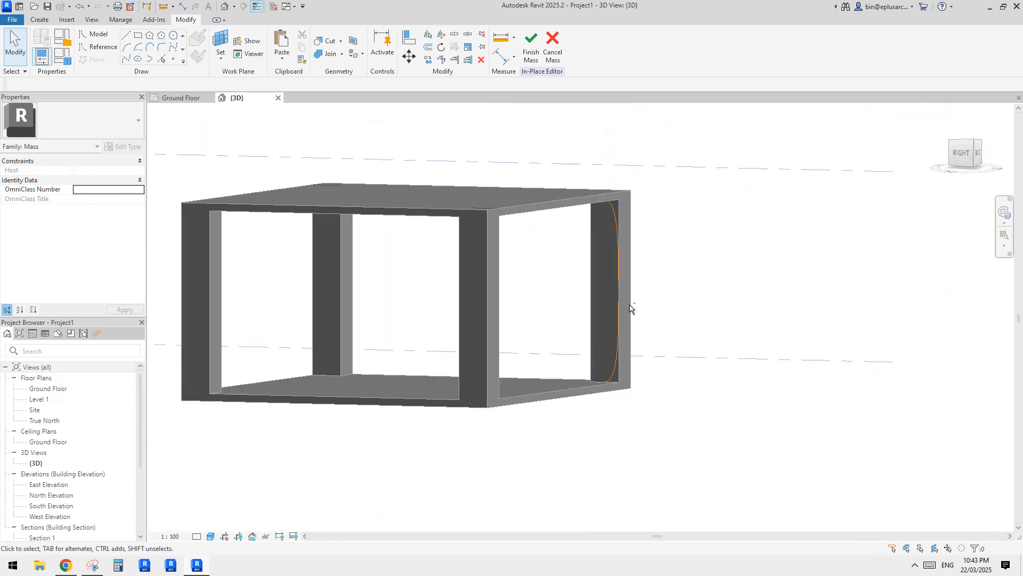
{"action": "scroll", "coordinate": [631, 308], "scroll_direction": "up", "scroll_amount": 4}
{"action": "middle_click_drag", "start_coordinate": [603, 279], "coordinate": [657, 349], "text": "shift"}
Rehost the reference spline from the far column onto the facing inner side face of the near column by picking a new host
{"action": "left_click", "coordinate": [618, 201]}
{"action": "middle_click_drag", "start_coordinate": [646, 261], "coordinate": [625, 200], "text": "shift"}
{"action": "middle_click_drag", "start_coordinate": [580, 321], "coordinate": [651, 321]}
{"action": "scroll", "coordinate": [536, 272], "scroll_direction": "down", "scroll_amount": 1}
{"action": "middle_click_drag", "start_coordinate": [569, 277], "coordinate": [571, 282]}
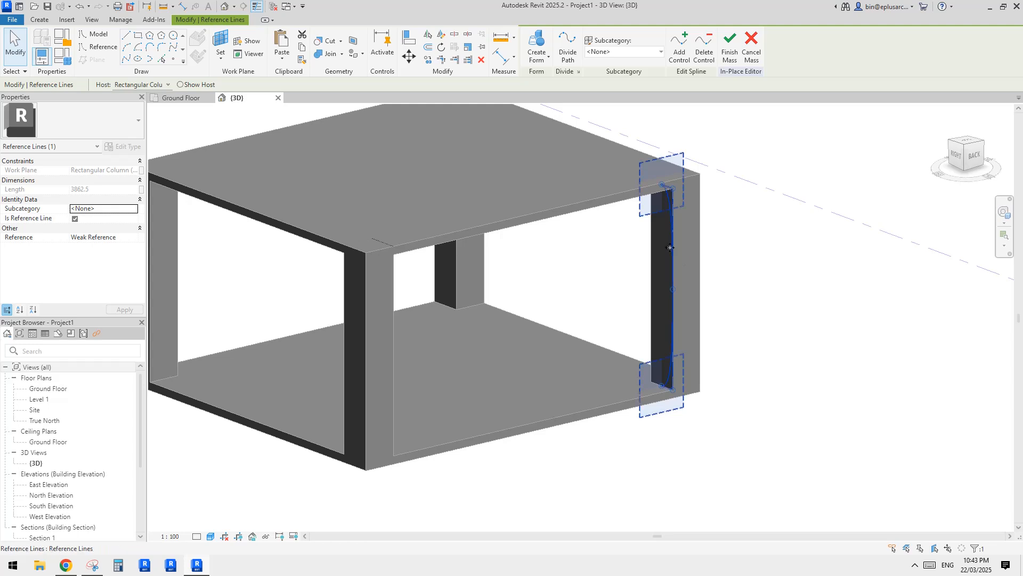
{"action": "middle_click_drag", "start_coordinate": [647, 297], "coordinate": [670, 306], "text": "shift"}
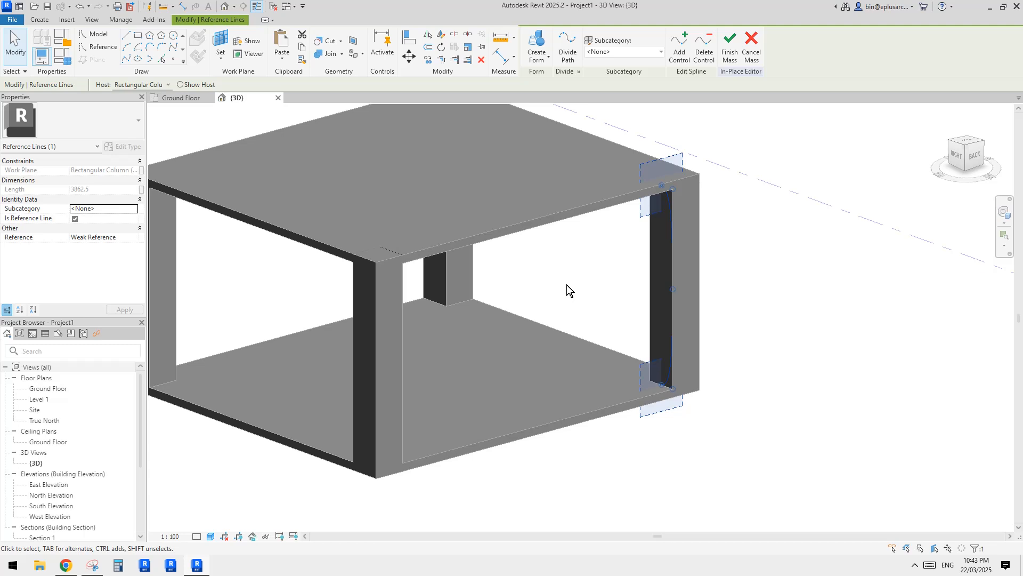
{"action": "middle_click_drag", "start_coordinate": [619, 293], "coordinate": [622, 295], "text": "shift"}
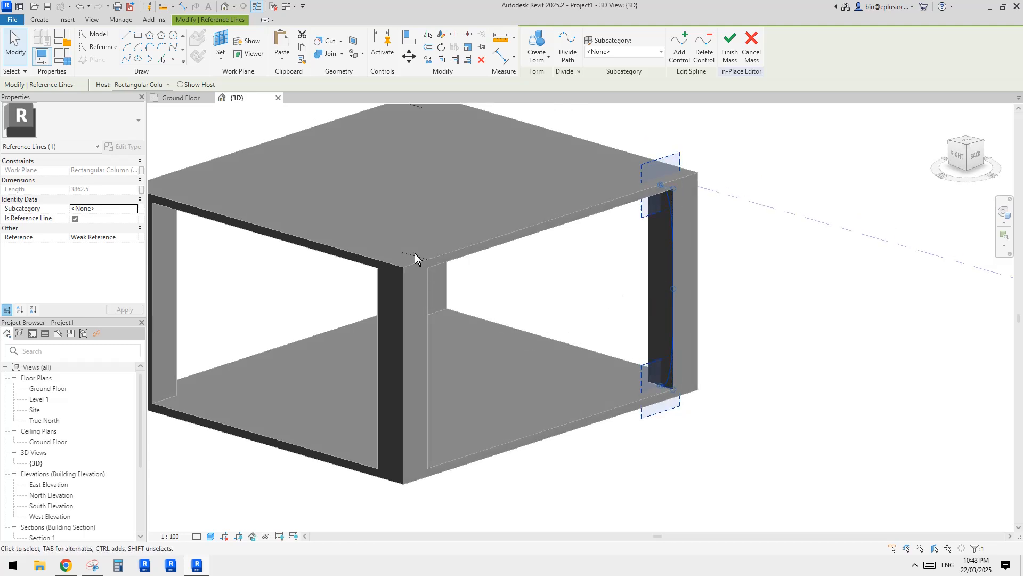
{"action": "middle_click_drag", "start_coordinate": [540, 254], "coordinate": [567, 279], "text": "shift"}
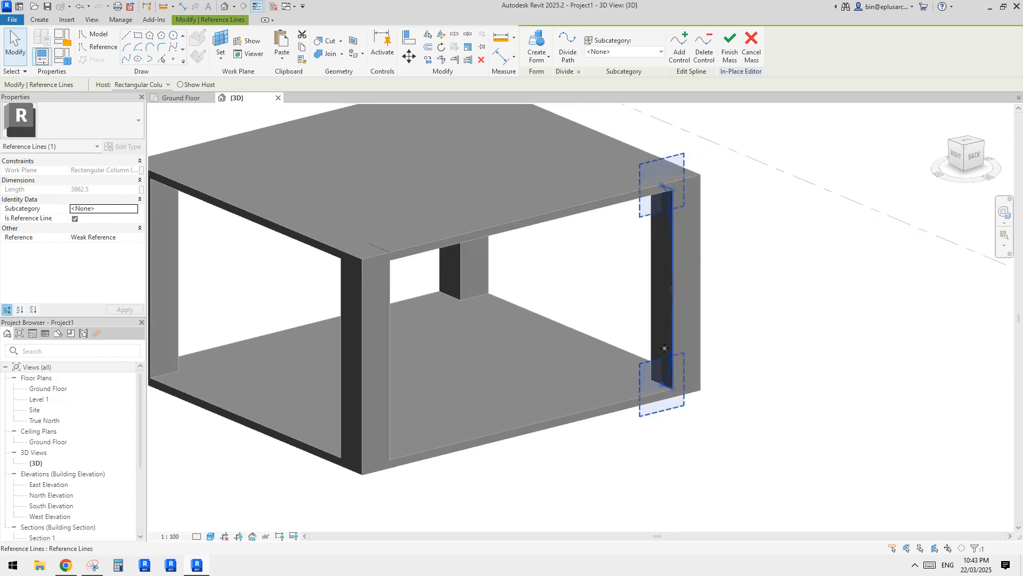
{"action": "middle_click_drag", "start_coordinate": [616, 293], "coordinate": [665, 260]}
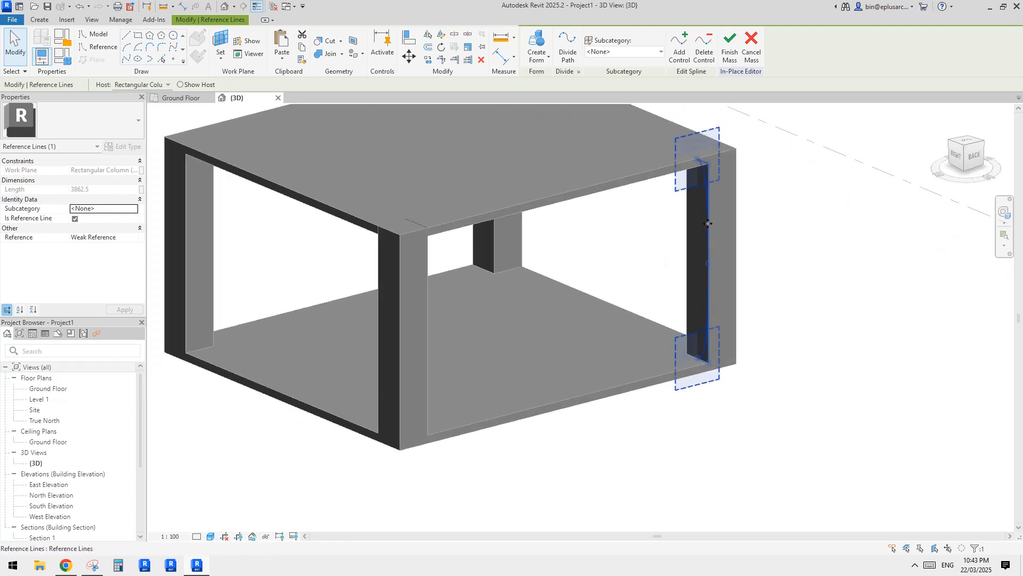
{"action": "middle_click_drag", "start_coordinate": [708, 223], "coordinate": [696, 248]}
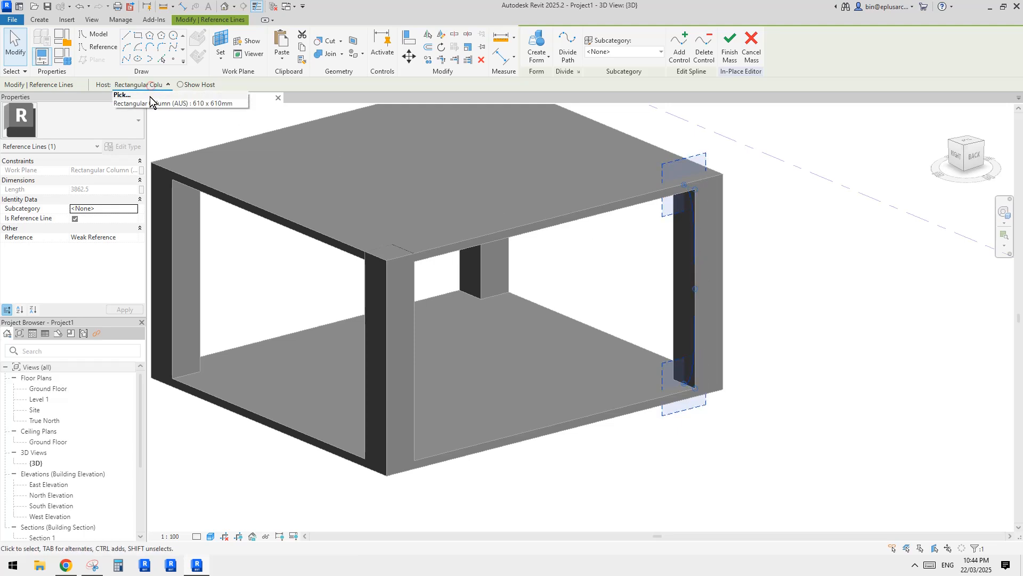
{"action": "left_click", "coordinate": [139, 85]}
{"action": "left_click", "coordinate": [124, 96]}
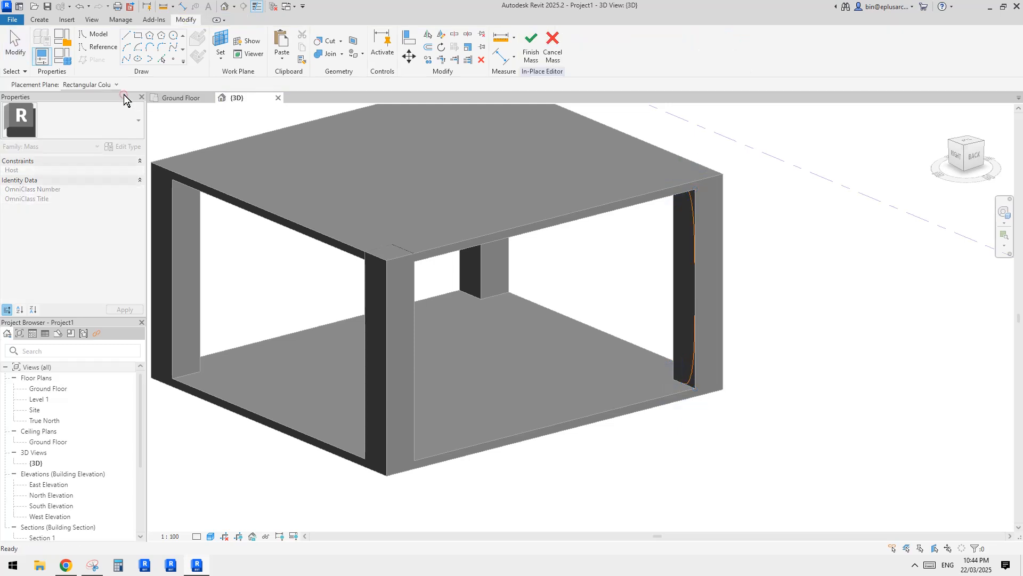
{"action": "middle_click_drag", "start_coordinate": [546, 288], "coordinate": [385, 241], "text": "shift"}
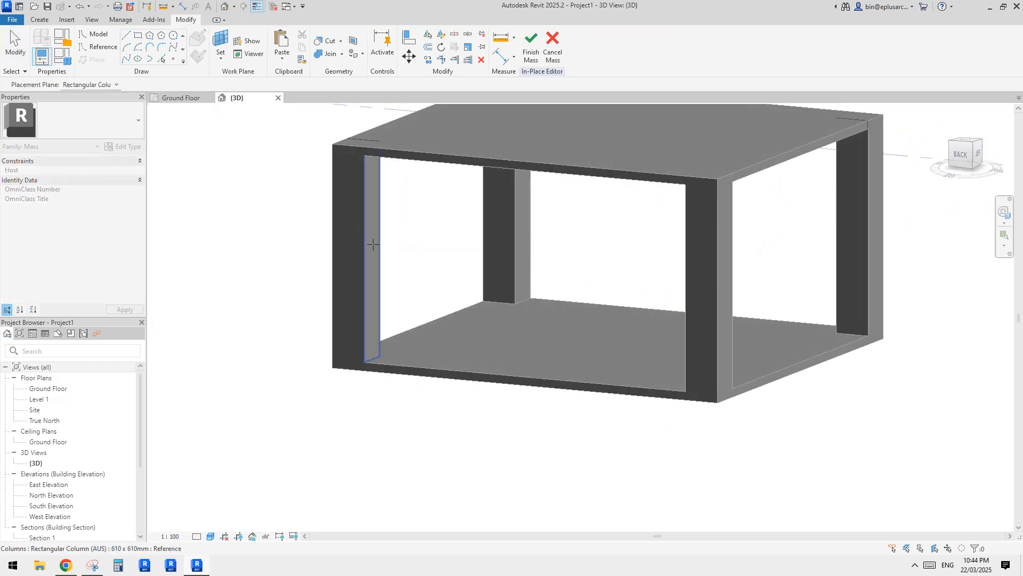
{"action": "left_click", "coordinate": [371, 242]}
{"action": "middle_click_drag", "start_coordinate": [440, 281], "coordinate": [400, 247]}
{"action": "middle_click_drag", "start_coordinate": [587, 345], "coordinate": [497, 325], "text": "shift"}
{"action": "left_click", "coordinate": [394, 213]}
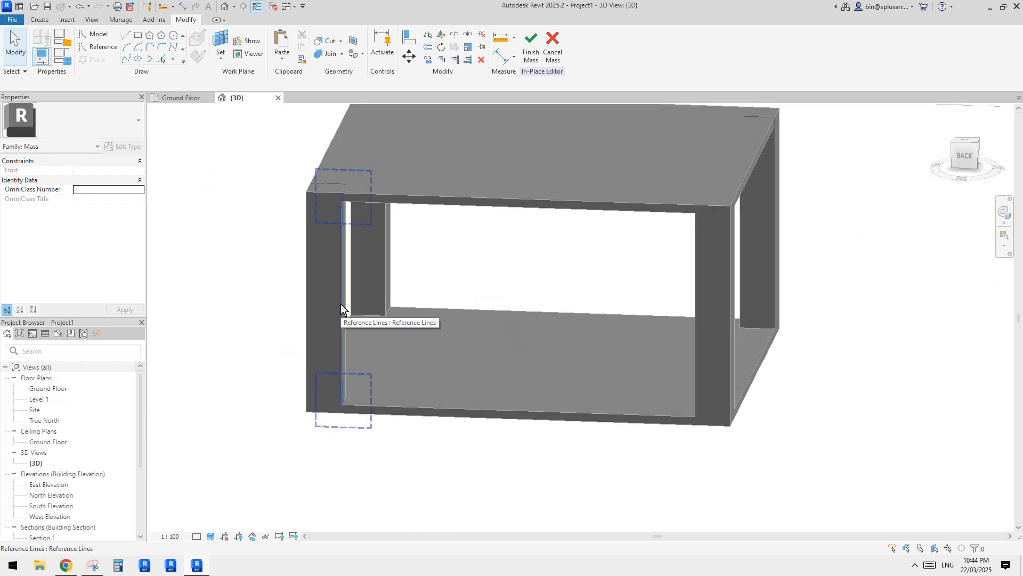
Paste the copied reference spline aligned to the same place on the far column's inner side face
{"action": "middle_click_drag", "start_coordinate": [340, 304], "coordinate": [459, 309], "text": "shift"}
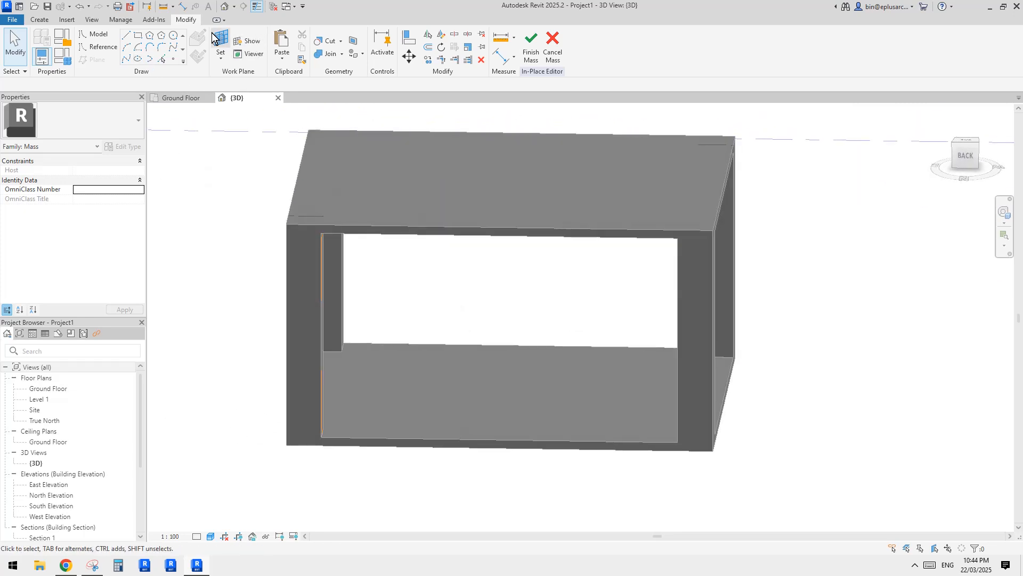
{"action": "mouse_move", "coordinate": [337, 270]}
{"action": "middle_mouse_down", "text": "shift"}
{"action": "mouse_move", "coordinate": [312, 253]}
{"action": "mouse_move", "coordinate": [340, 283]}
{"action": "mouse_move", "coordinate": [321, 265]}
{"action": "middle_mouse_up", "text": "shift"}
{"action": "middle_click_drag", "start_coordinate": [677, 317], "coordinate": [761, 320], "text": "shift"}
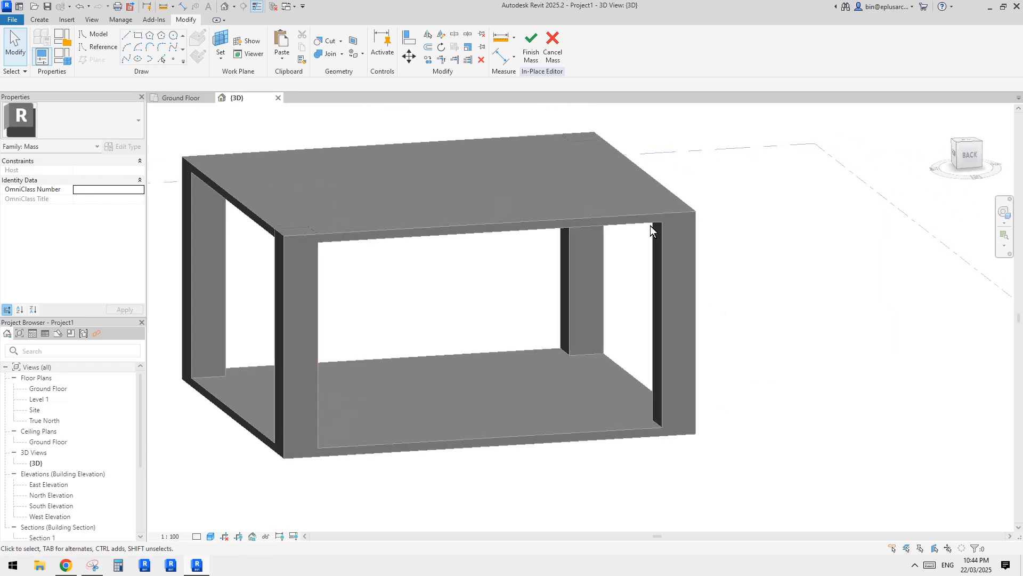
{"action": "middle_click_drag", "start_coordinate": [654, 318], "coordinate": [646, 320], "text": "shift"}
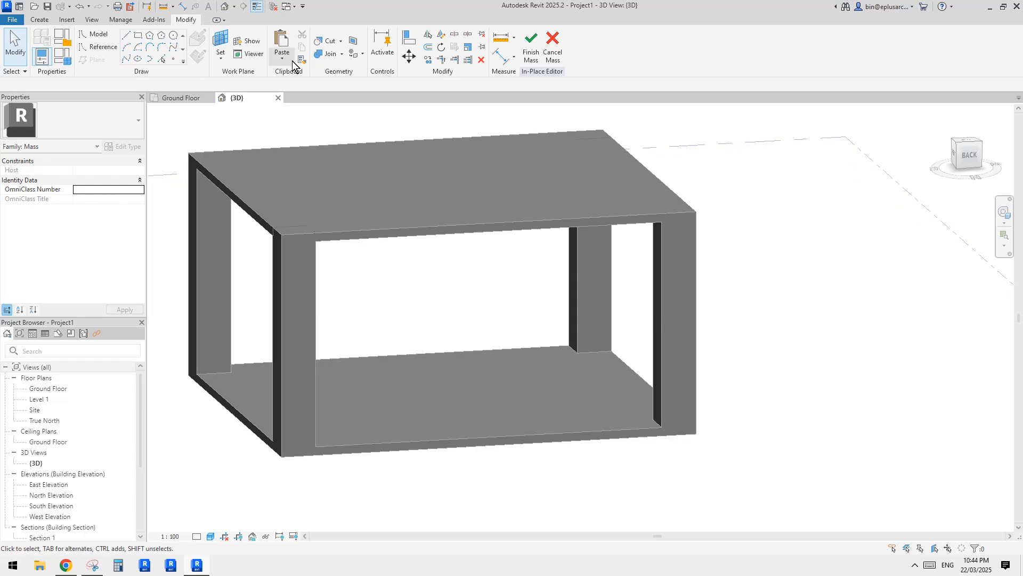
{"action": "left_click", "coordinate": [283, 56]}
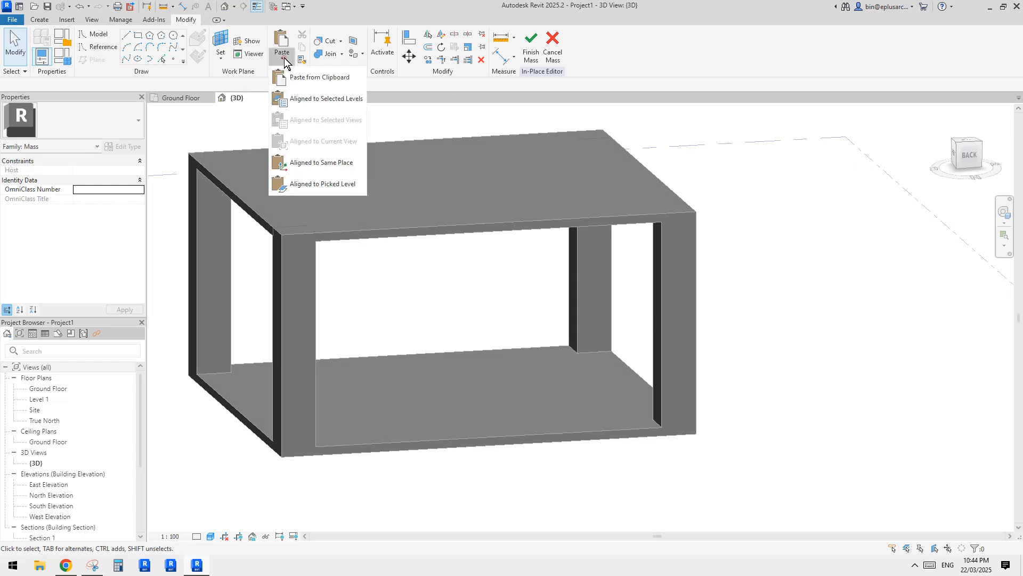
{"action": "left_click", "coordinate": [318, 163]}
{"action": "middle_click_drag", "start_coordinate": [388, 180], "coordinate": [447, 177], "text": "shift"}
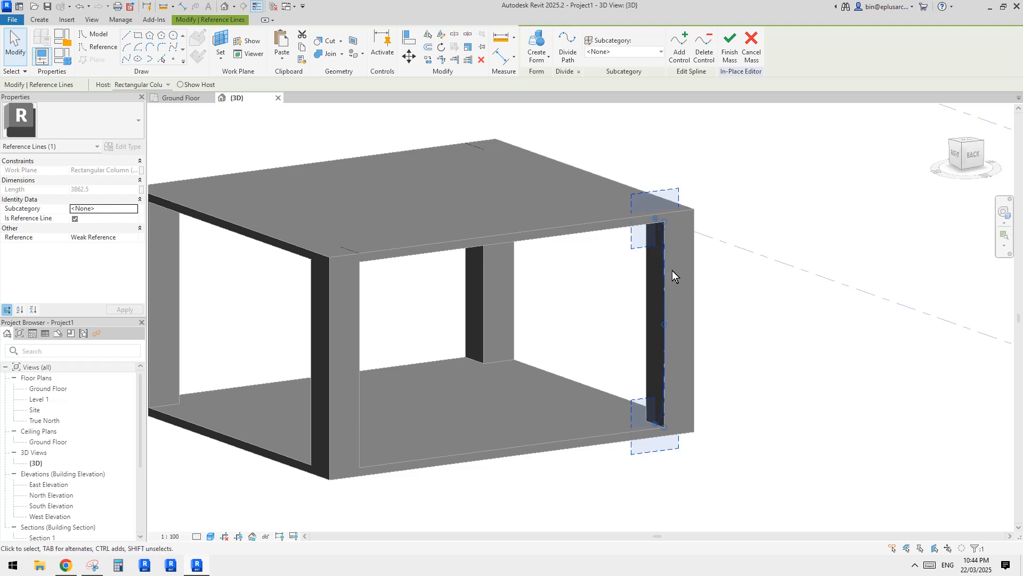
{"action": "left_click", "coordinate": [800, 265]}
{"action": "middle_click_drag", "start_coordinate": [665, 254], "coordinate": [807, 354], "text": "shift"}
{"action": "scroll", "coordinate": [781, 326], "scroll_direction": "down", "scroll_amount": 1}
{"action": "scroll", "coordinate": [807, 375], "scroll_direction": "up", "scroll_amount": 2}
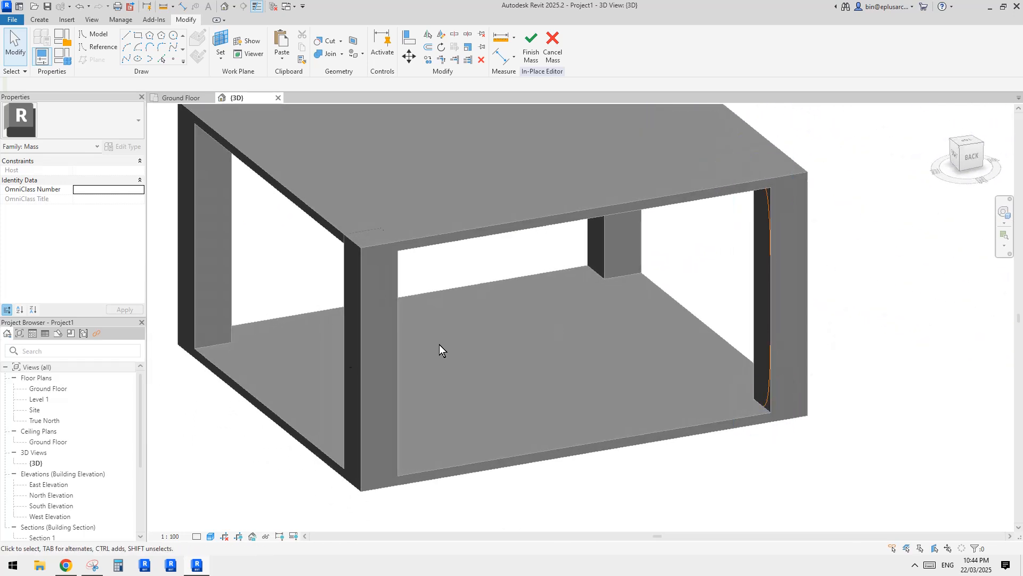
Create a form from the two reference splines on the facing column sides
{"action": "middle_click_drag", "start_coordinate": [375, 351], "coordinate": [540, 261], "text": "shift"}
{"action": "left_click", "coordinate": [715, 221]}
{"action": "left_click", "coordinate": [364, 200], "text": "ctrl"}
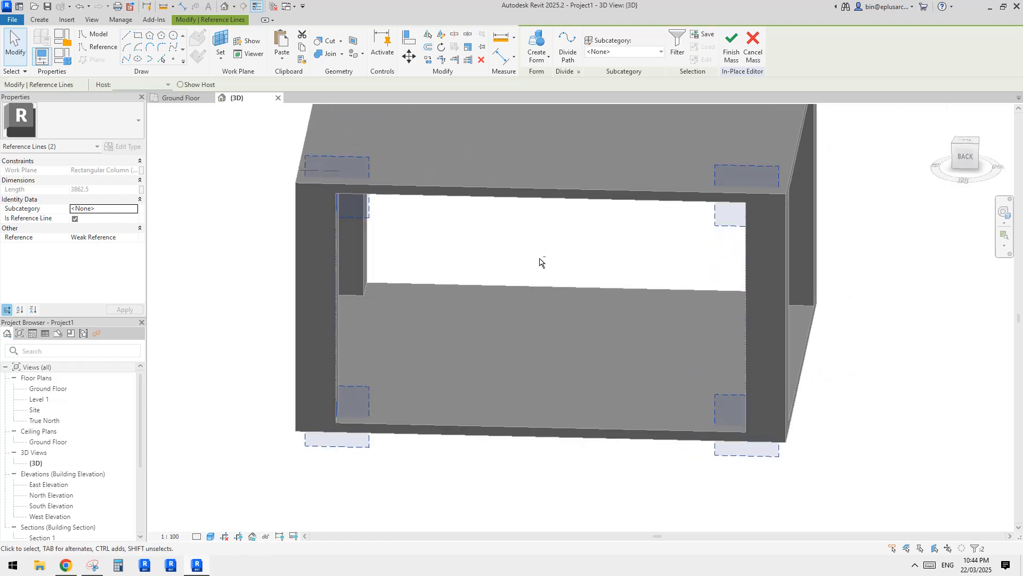
{"action": "middle_click_drag", "start_coordinate": [554, 187], "coordinate": [658, 410], "text": "shift"}
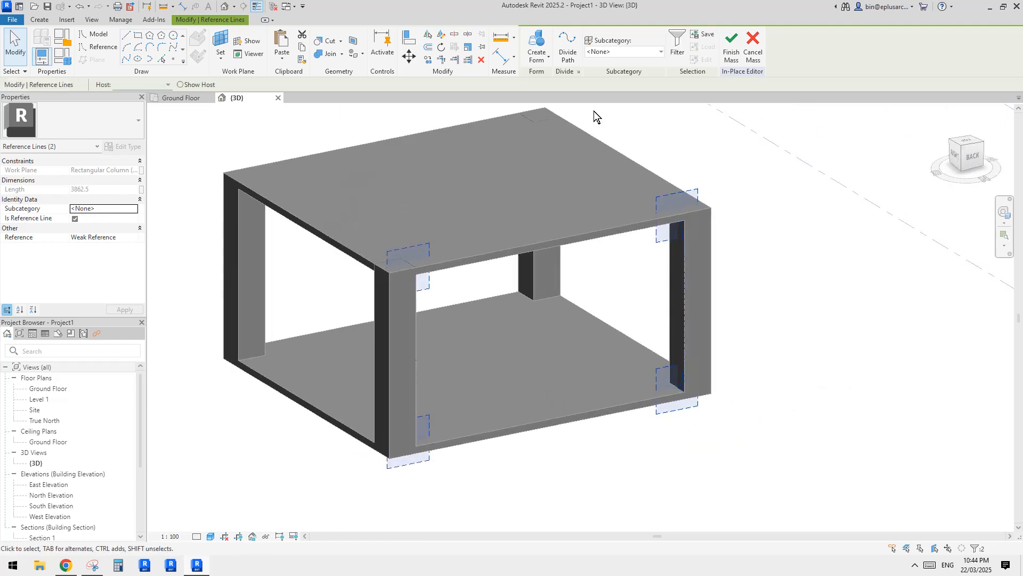
{"action": "left_click", "coordinate": [538, 43]}
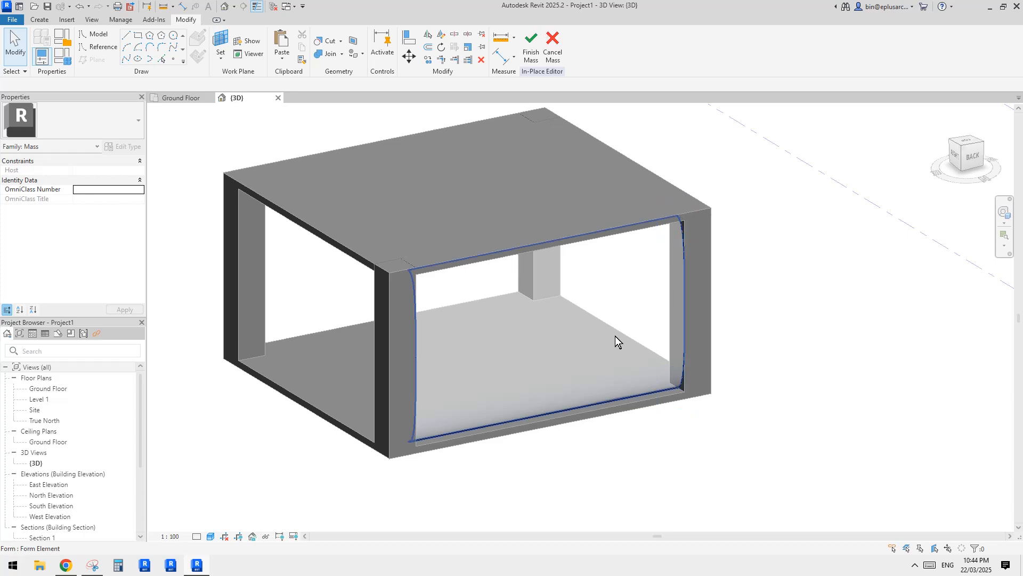
Add a vertical profile to the form about midway between the two columns
{"action": "left_click", "coordinate": [558, 334]}
{"action": "middle_click_drag", "start_coordinate": [804, 338], "coordinate": [685, 174], "text": "shift"}
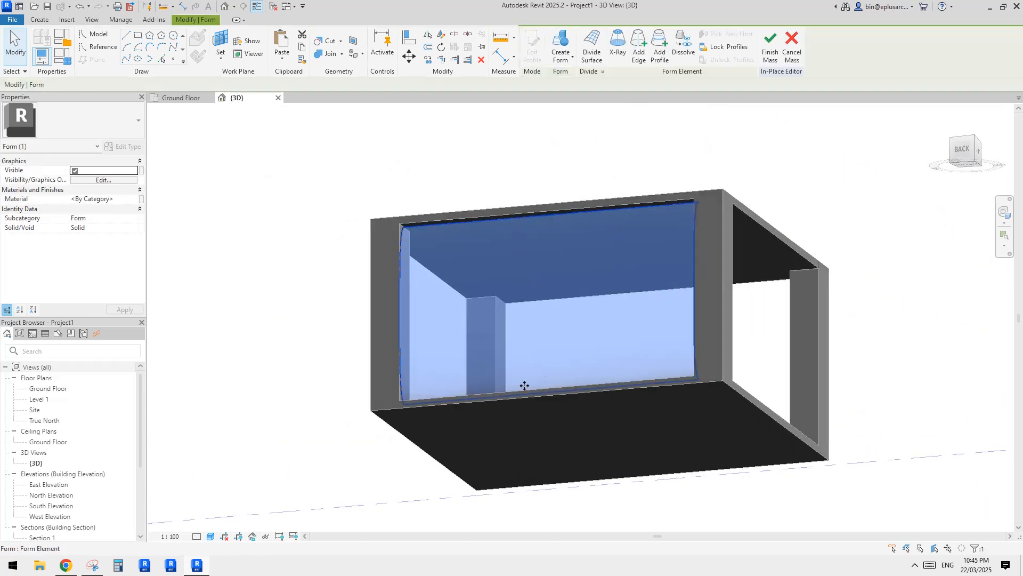
{"action": "middle_click_drag", "start_coordinate": [524, 385], "coordinate": [523, 231], "text": "shift"}
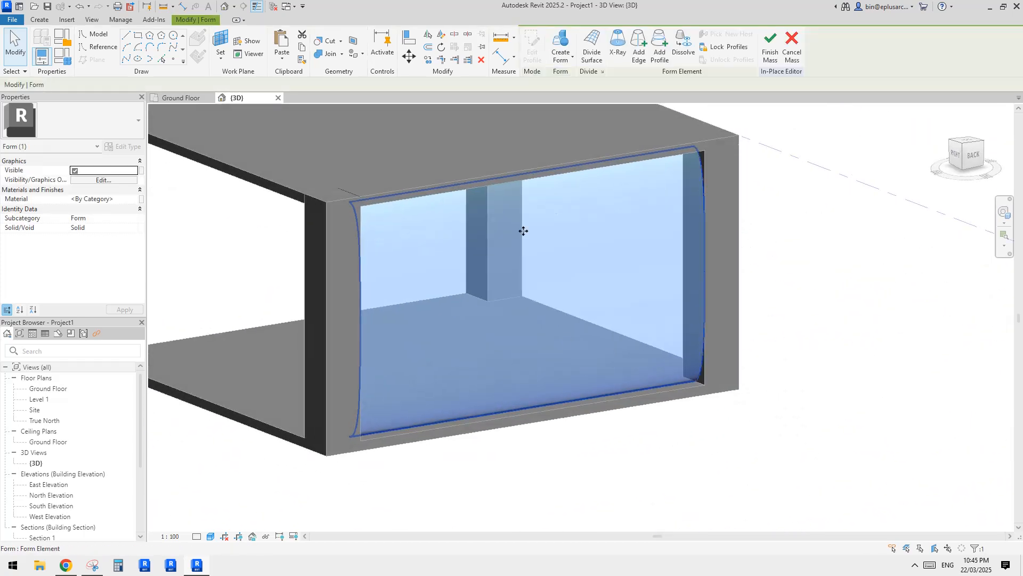
{"action": "middle_click_drag", "start_coordinate": [544, 271], "coordinate": [573, 291]}
{"action": "middle_click_drag", "start_coordinate": [653, 235], "coordinate": [704, 252]}
{"action": "middle_click_drag", "start_coordinate": [704, 253], "coordinate": [713, 259], "text": "shift"}
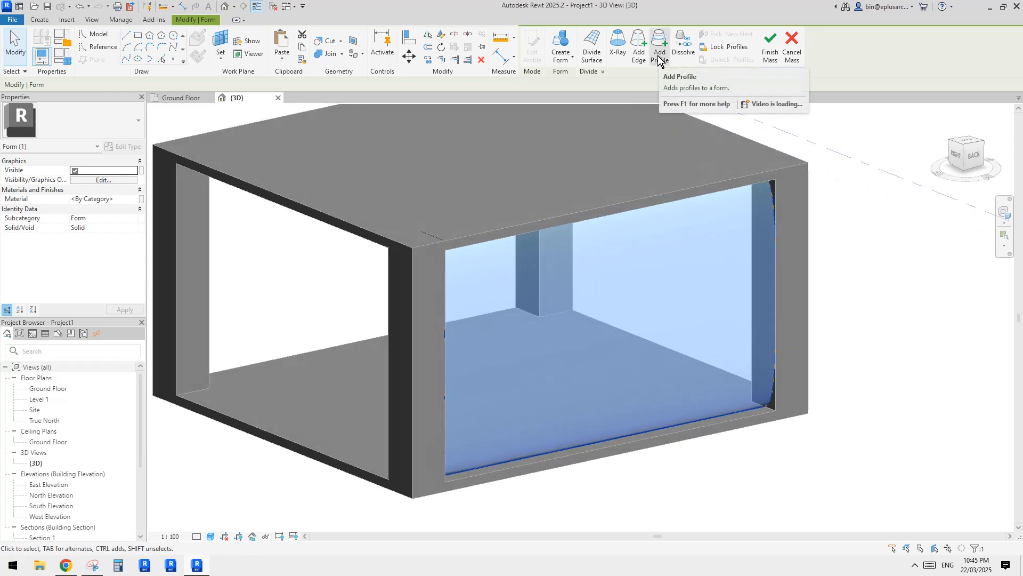
{"action": "key", "text": "Escape"}
{"action": "middle_click_drag", "start_coordinate": [707, 245], "coordinate": [679, 298], "text": "shift"}
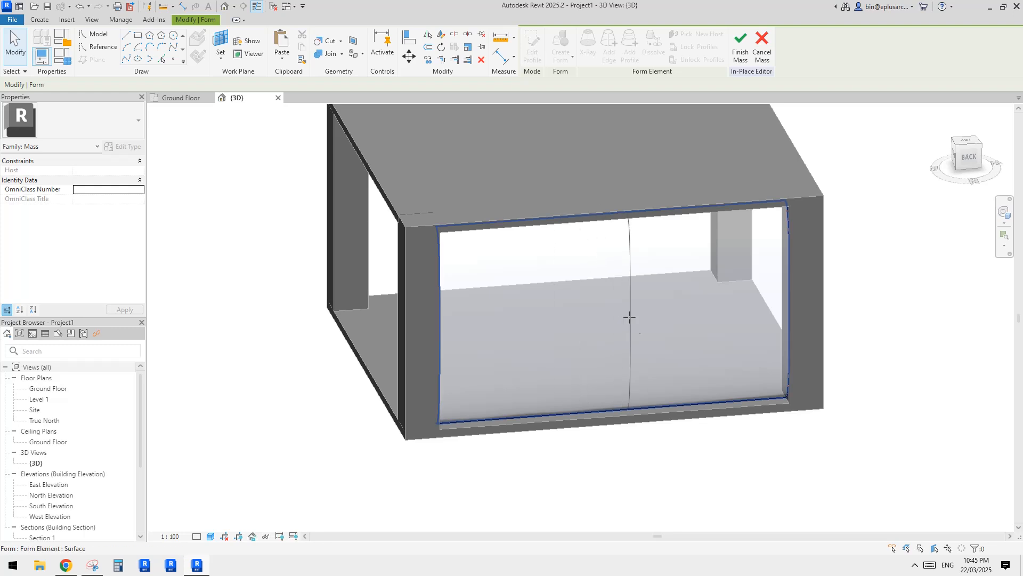
{"action": "middle_click_drag", "start_coordinate": [600, 373], "coordinate": [621, 315], "text": "shift"}
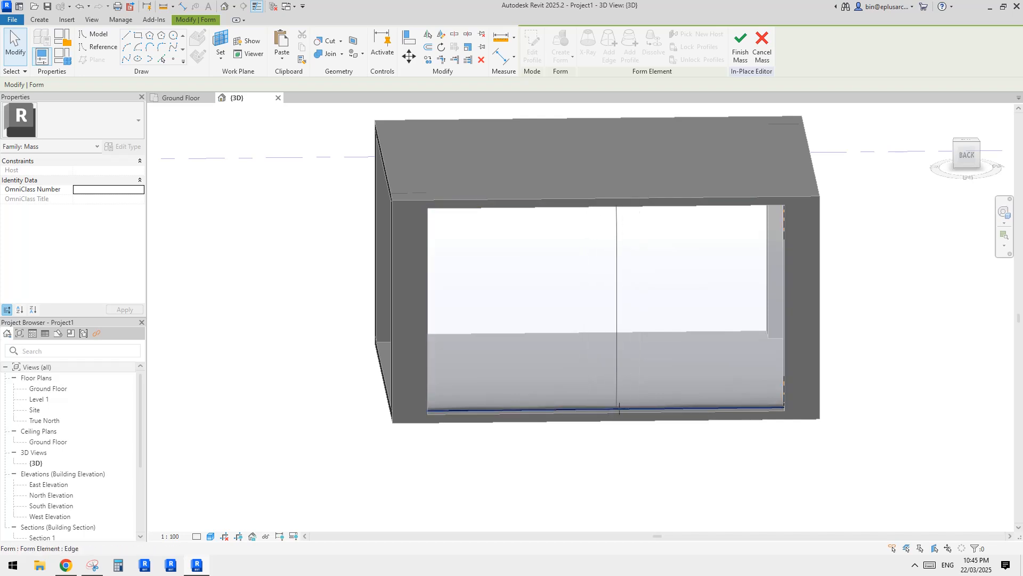
{"action": "middle_click_drag", "start_coordinate": [624, 379], "coordinate": [617, 405], "text": "shift"}
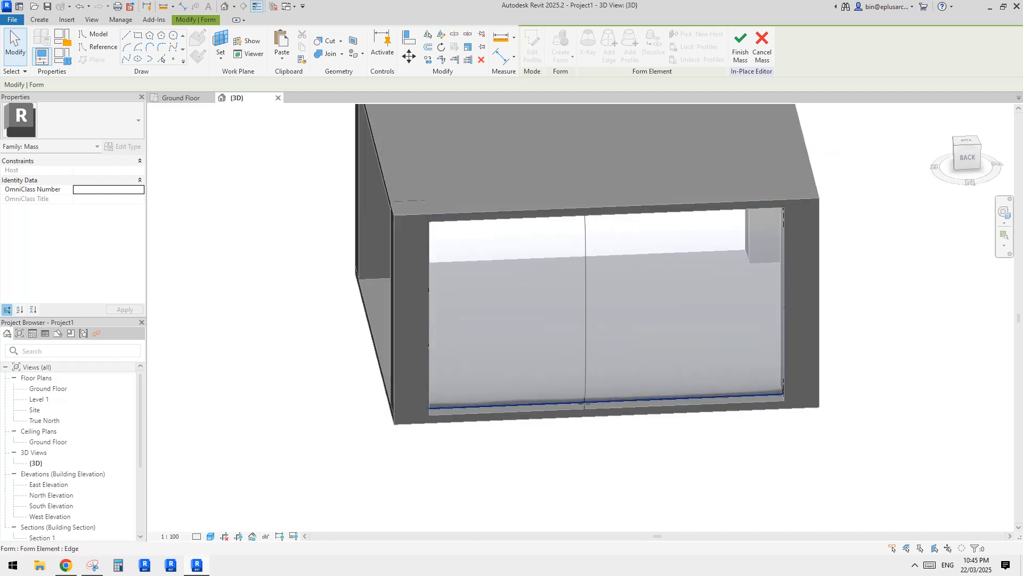
{"action": "middle_click_drag", "start_coordinate": [600, 354], "coordinate": [620, 344], "text": "shift"}
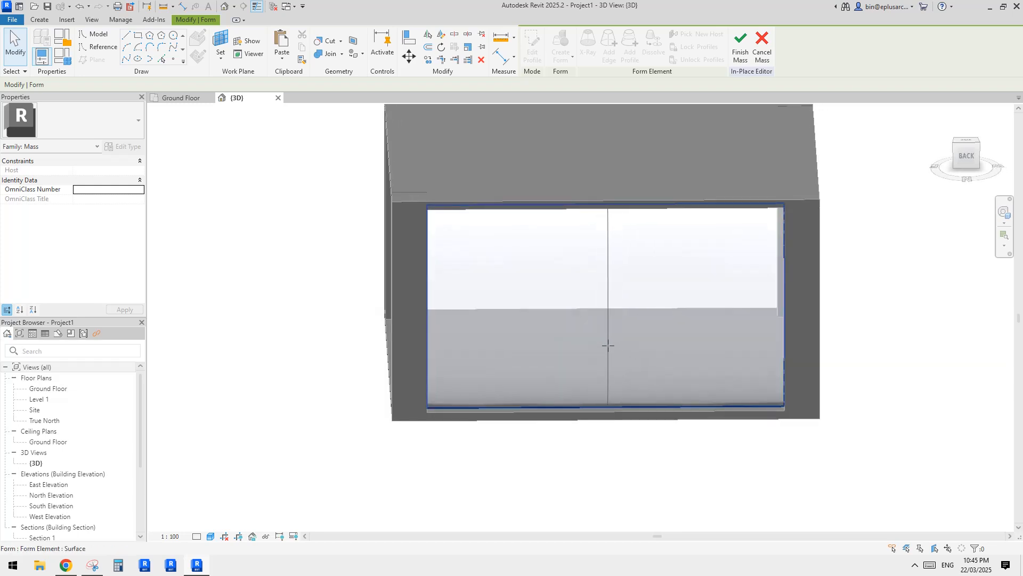
{"action": "left_click", "coordinate": [608, 345]}
{"action": "key", "text": "Escape"}
Pull the form's middle profile outward, perpendicular to the facade, to make the panel bulge beyond the columns
{"action": "middle_click_drag", "start_coordinate": [621, 283], "coordinate": [711, 347], "text": "shift"}
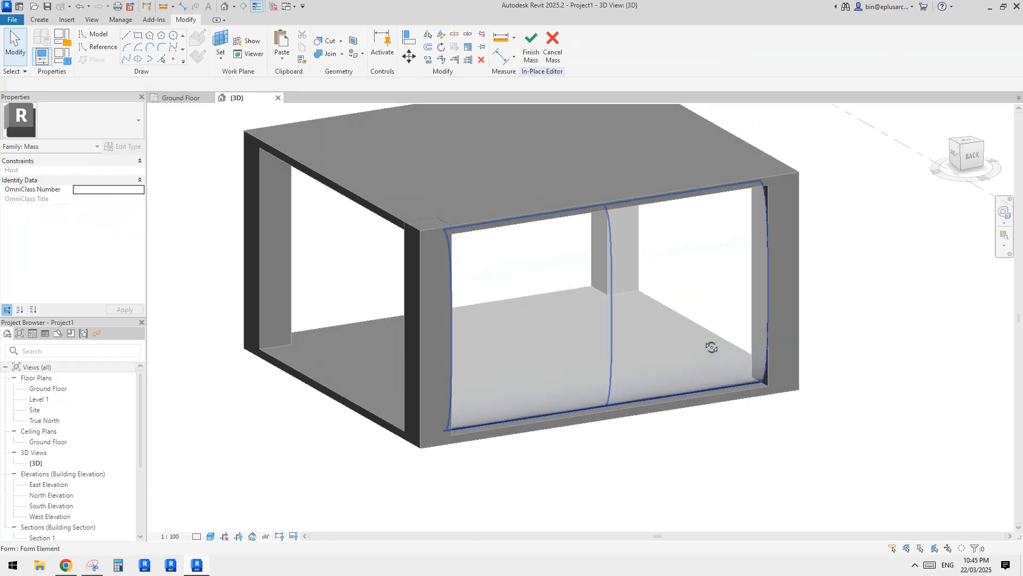
{"action": "middle_click_drag", "start_coordinate": [633, 320], "coordinate": [878, 290], "text": "shift"}
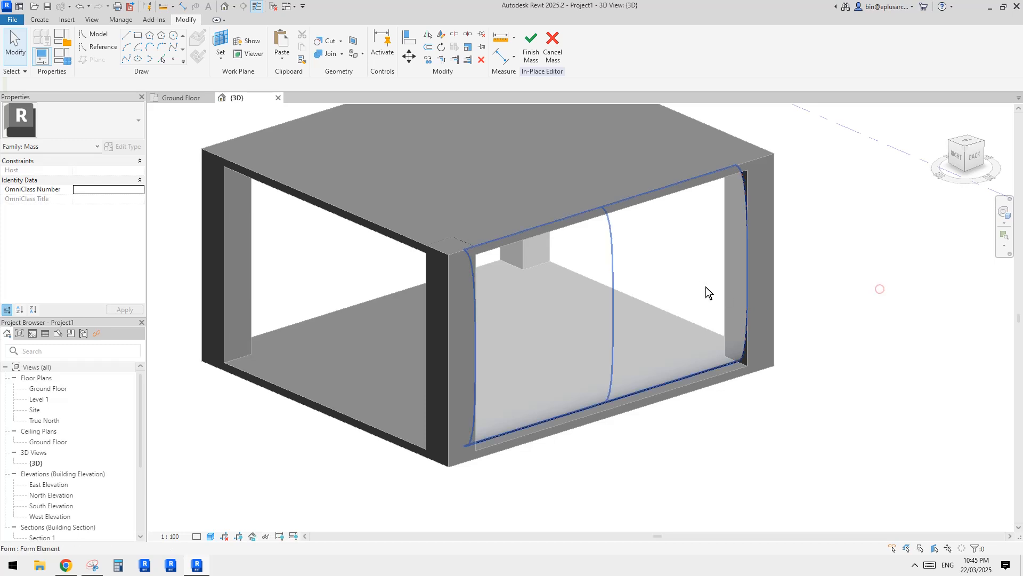
{"action": "middle_click_drag", "start_coordinate": [609, 284], "coordinate": [704, 297], "text": "shift"}
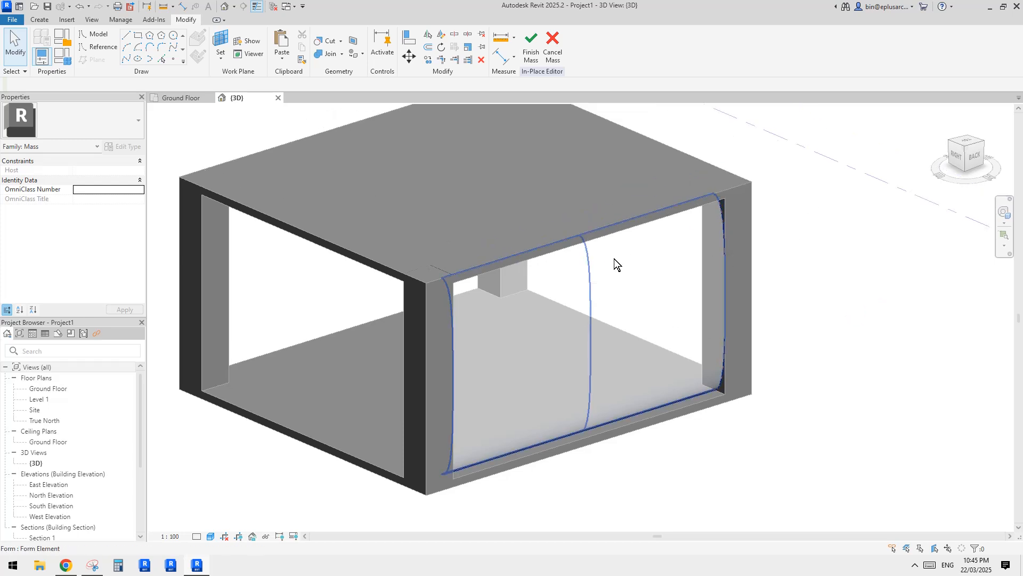
{"action": "left_click", "coordinate": [590, 282]}
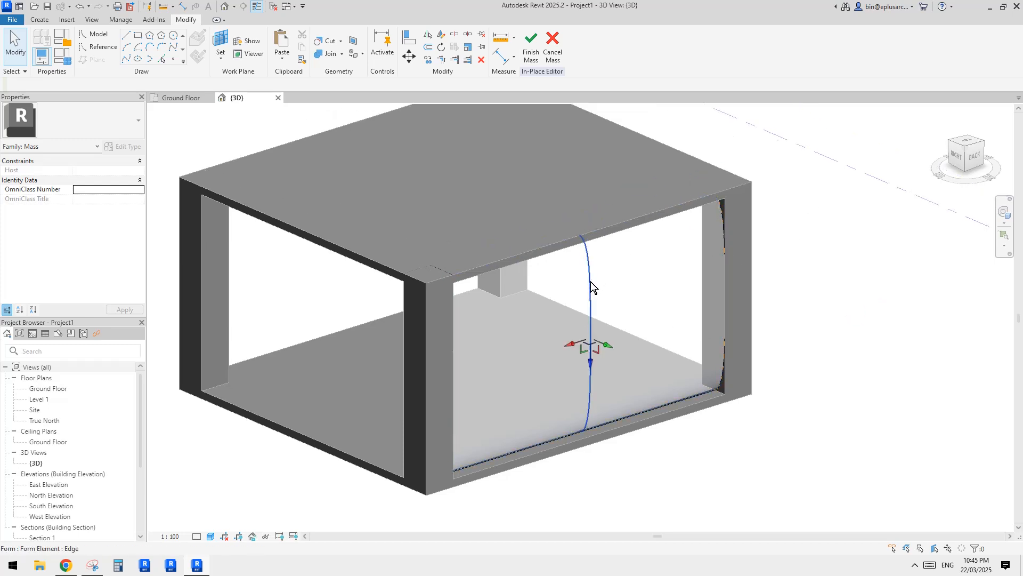
{"action": "left_click_drag", "start_coordinate": [604, 330], "coordinate": [615, 337]}
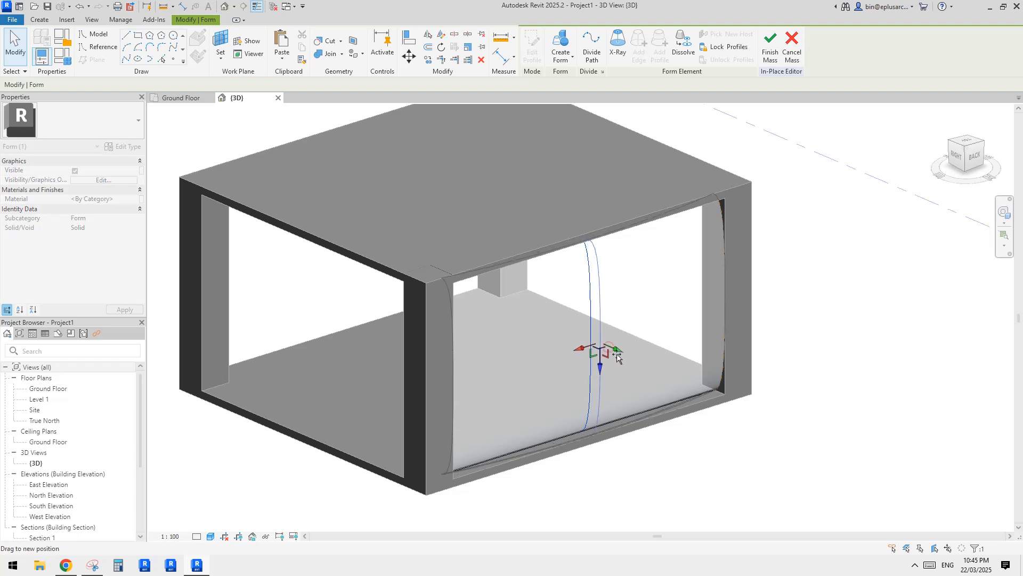
{"action": "mouse_move", "coordinate": [689, 366]}
{"action": "middle_mouse_down", "text": "shift"}
{"action": "mouse_move", "coordinate": [710, 235]}
{"action": "mouse_move", "coordinate": [649, 302]}
{"action": "mouse_move", "coordinate": [628, 352]}
{"action": "mouse_move", "coordinate": [741, 251]}
{"action": "mouse_move", "coordinate": [711, 362]}
{"action": "mouse_move", "coordinate": [698, 352]}
{"action": "middle_mouse_up", "text": "shift"}
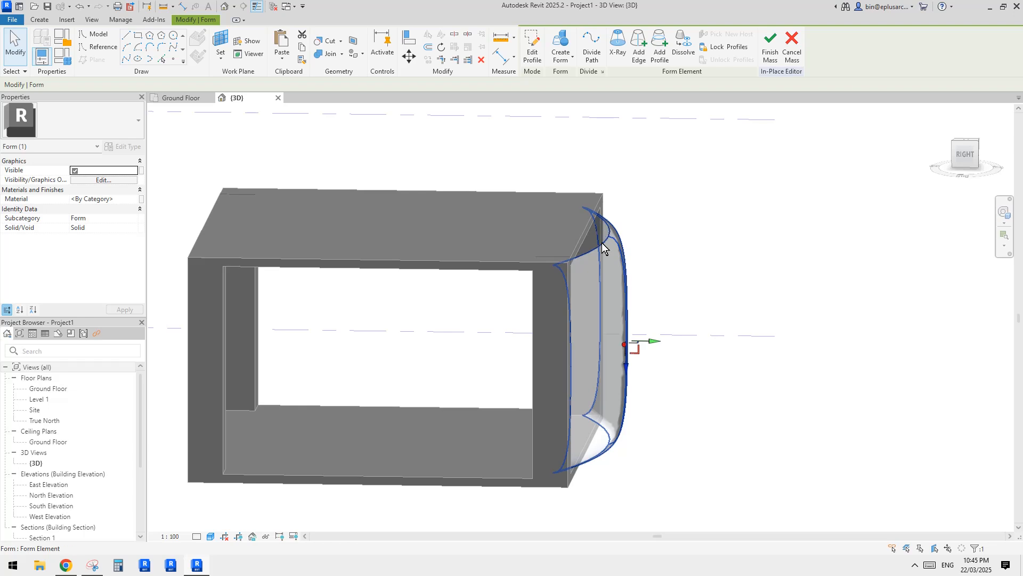
Open the mass form's middle vertical profile for editing and select its curve
{"action": "middle_click_drag", "start_coordinate": [608, 230], "coordinate": [656, 347], "text": "shift"}
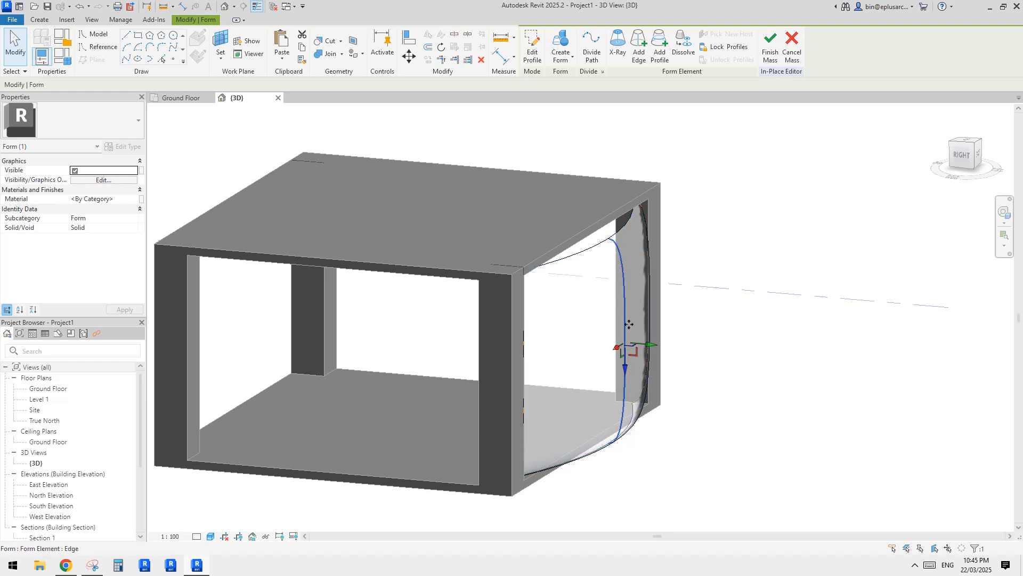
{"action": "mouse_move", "coordinate": [744, 286]}
{"action": "middle_mouse_down"}
{"action": "mouse_move", "coordinate": [743, 305]}
{"action": "mouse_move", "coordinate": [734, 302]}
{"action": "middle_mouse_up"}
{"action": "left_click", "coordinate": [742, 305]}
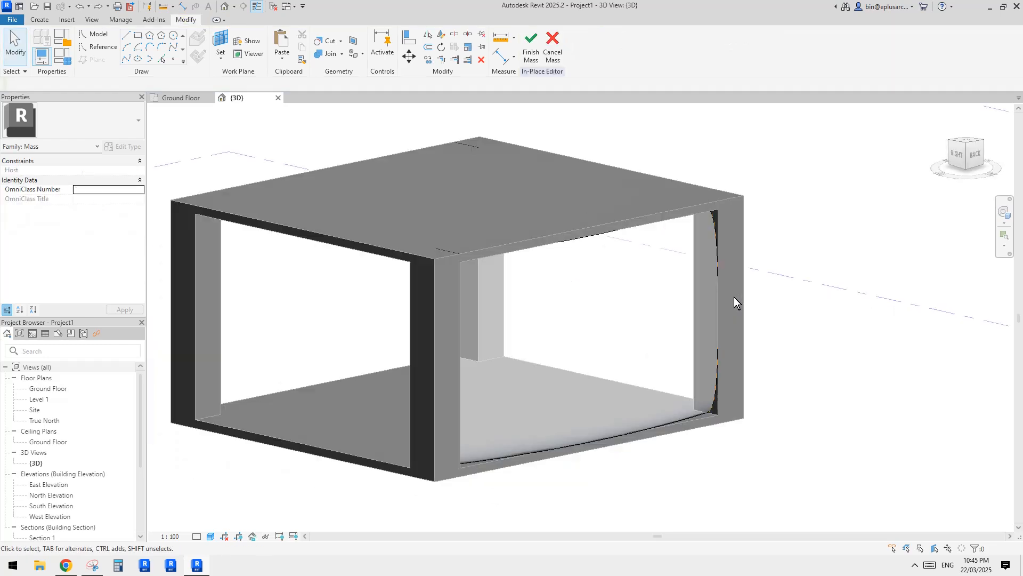
{"action": "scroll", "coordinate": [603, 344], "scroll_direction": "up", "scroll_amount": 1}
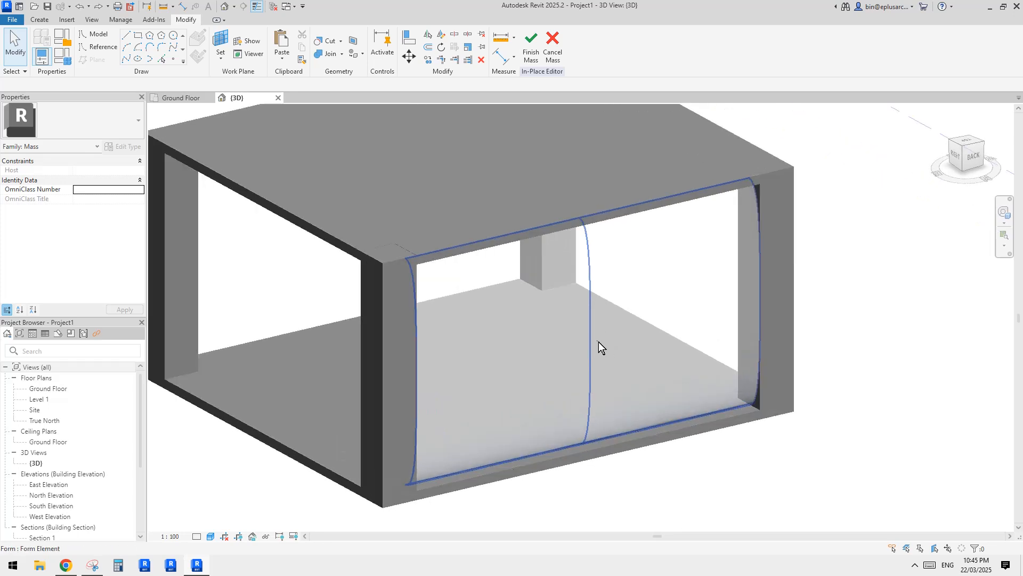
{"action": "left_click", "coordinate": [591, 331]}
{"action": "mouse_move", "coordinate": [590, 332]}
{"action": "middle_mouse_down", "text": "shift"}
{"action": "mouse_move", "coordinate": [622, 318]}
{"action": "mouse_move", "coordinate": [591, 293]}
{"action": "mouse_move", "coordinate": [601, 281]}
{"action": "mouse_move", "coordinate": [601, 294]}
{"action": "middle_mouse_up", "text": "shift"}
{"action": "left_click", "coordinate": [532, 58]}
{"action": "left_click", "coordinate": [592, 312]}
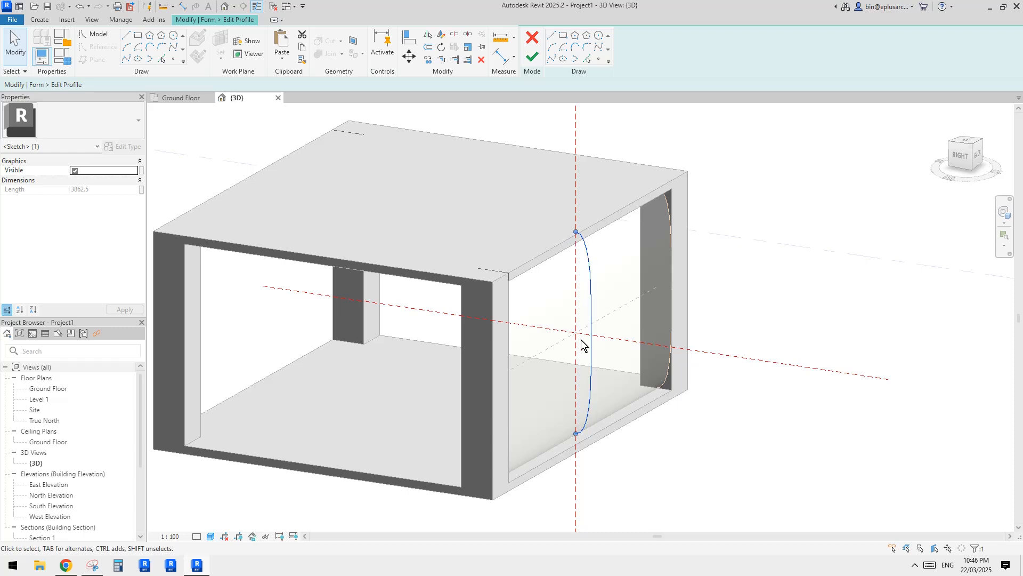
{"action": "middle_click_drag", "start_coordinate": [581, 341], "coordinate": [592, 273], "text": "shift"}
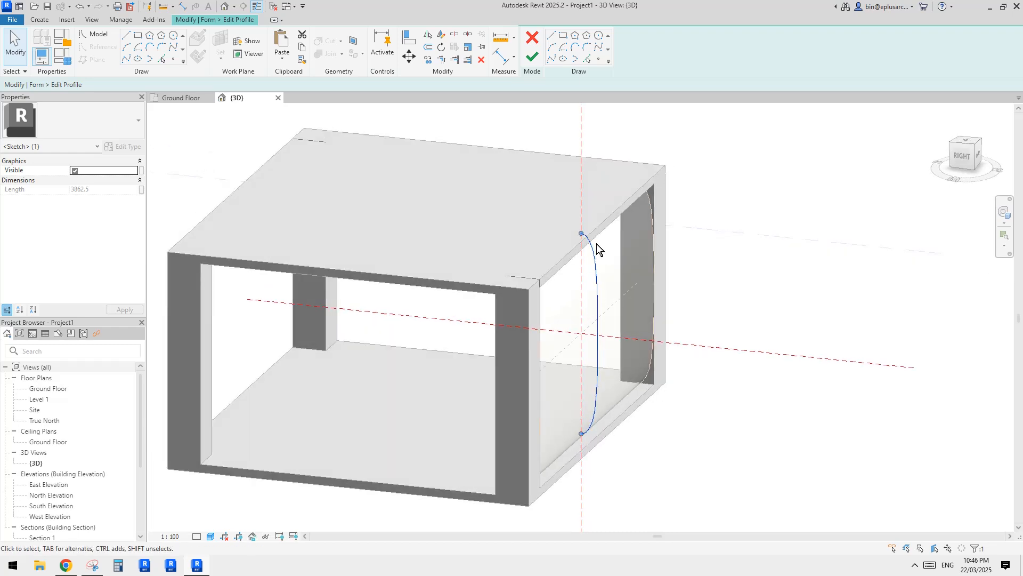
{"action": "mouse_move", "coordinate": [581, 234]}
{"action": "left_mouse_down"}
{"action": "mouse_move", "coordinate": [582, 250]}
{"action": "mouse_move", "coordinate": [583, 170]}
{"action": "mouse_move", "coordinate": [575, 319]}
{"action": "mouse_move", "coordinate": [601, 343]}
{"action": "left_mouse_up"}
{"action": "key", "text": "Escape"}
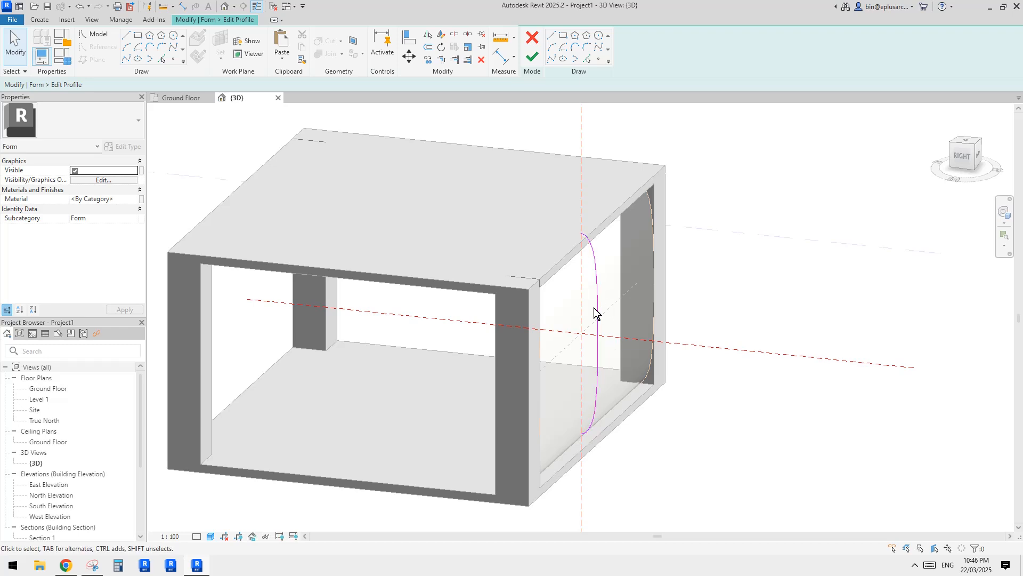
Draw a straight two-point spline joining the upper and lower end points of the existing profile curve
{"action": "mouse_move", "coordinate": [619, 336]}
{"action": "middle_mouse_down", "text": "shift"}
{"action": "mouse_move", "coordinate": [608, 341]}
{"action": "mouse_move", "coordinate": [619, 269]}
{"action": "middle_mouse_up", "text": "shift"}
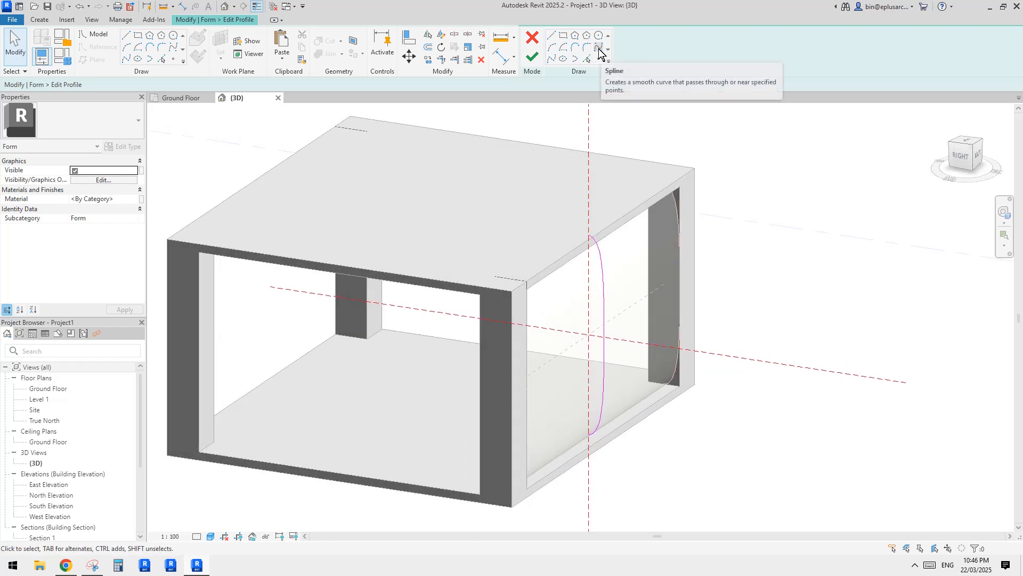
{"action": "left_click", "coordinate": [599, 49]}
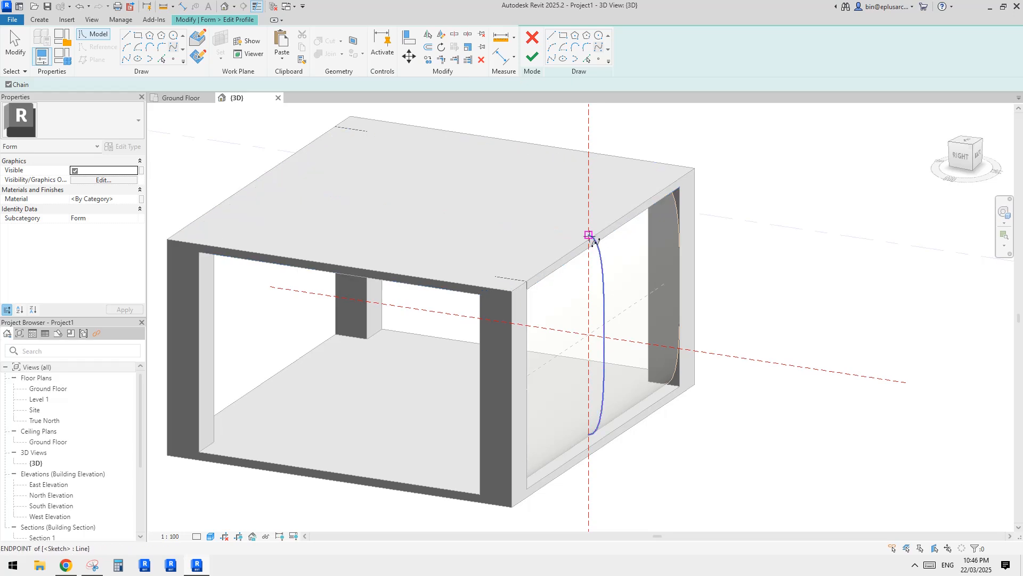
{"action": "left_click", "coordinate": [588, 236]}
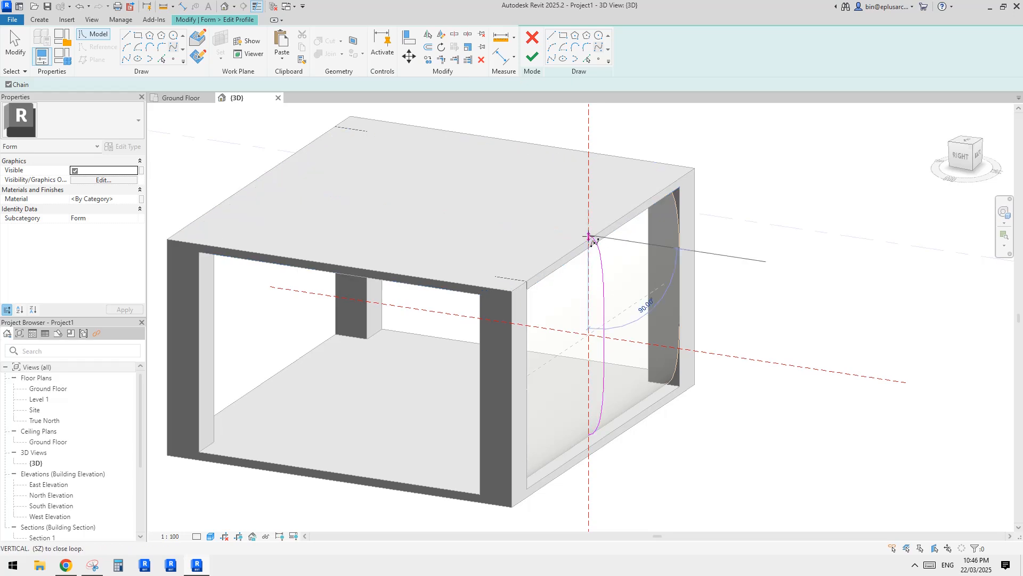
{"action": "left_click", "coordinate": [588, 433]}
{"action": "mouse_move", "coordinate": [621, 354]}
{"action": "middle_mouse_down", "text": "shift"}
{"action": "mouse_move", "coordinate": [679, 391]}
{"action": "mouse_move", "coordinate": [632, 389]}
{"action": "middle_mouse_up", "text": "shift"}
{"action": "key", "text": "Escape"}
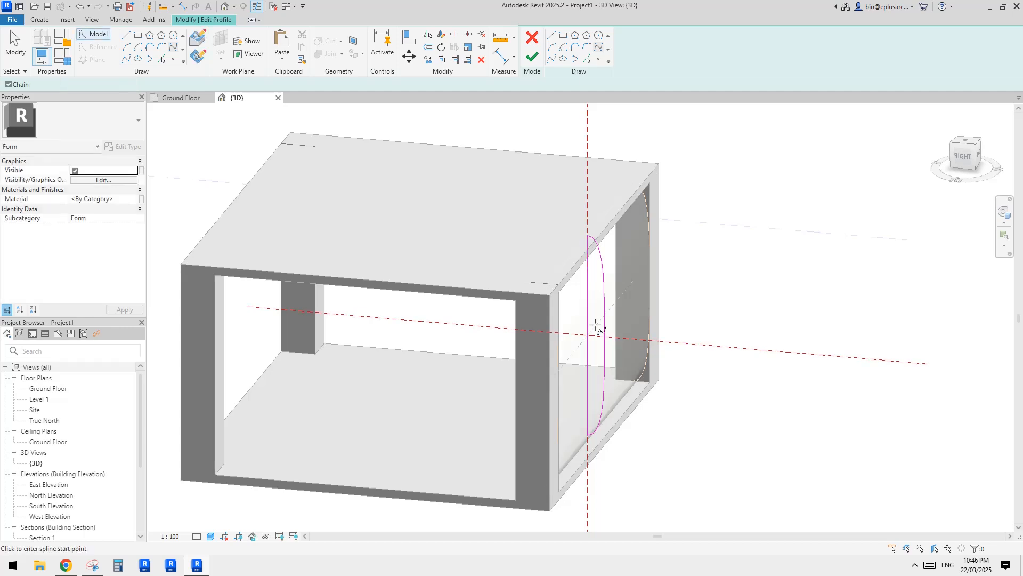
{"action": "mouse_move", "coordinate": [599, 326]}
{"action": "middle_mouse_down", "text": "shift"}
{"action": "mouse_move", "coordinate": [612, 338]}
{"action": "mouse_move", "coordinate": [596, 310]}
{"action": "middle_mouse_up", "text": "shift"}
{"action": "key", "text": "Escape"}
Add a control point at the middle of the straight spline
{"action": "scroll", "coordinate": [589, 299], "scroll_direction": "up", "scroll_amount": 3}
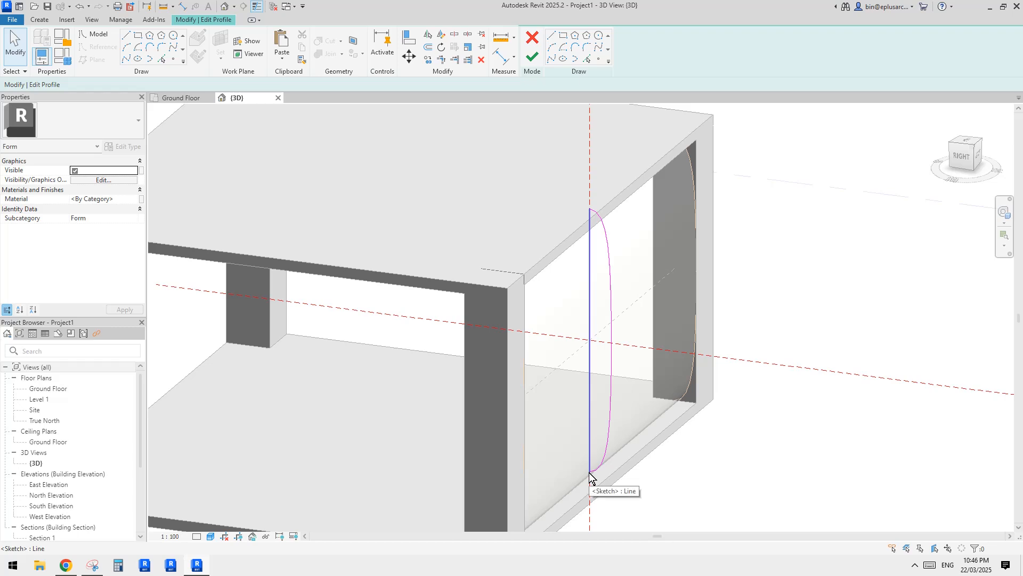
{"action": "middle_click_drag", "start_coordinate": [593, 476], "coordinate": [577, 467]}
{"action": "left_click", "coordinate": [575, 309]}
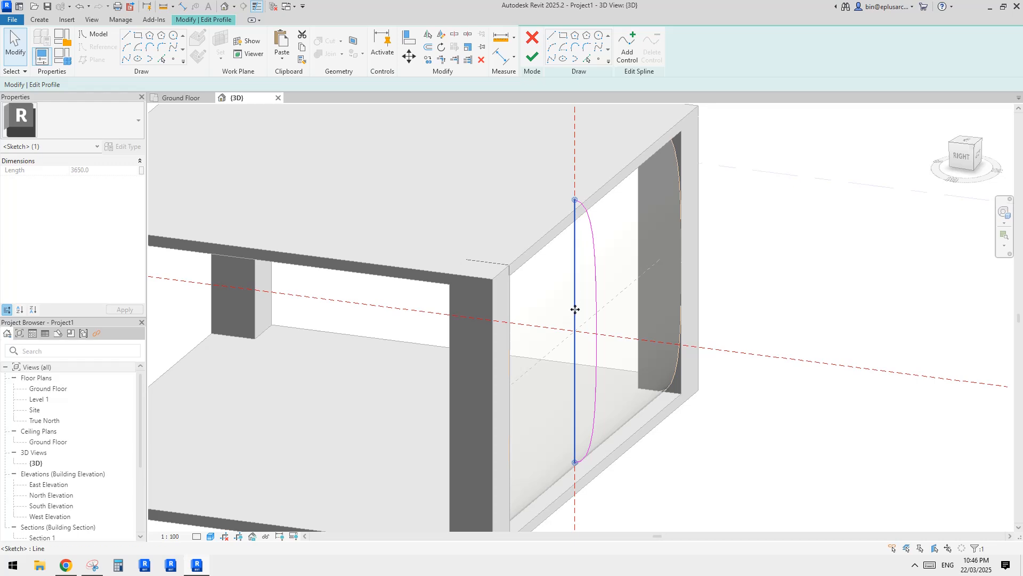
{"action": "left_click", "coordinate": [625, 55]}
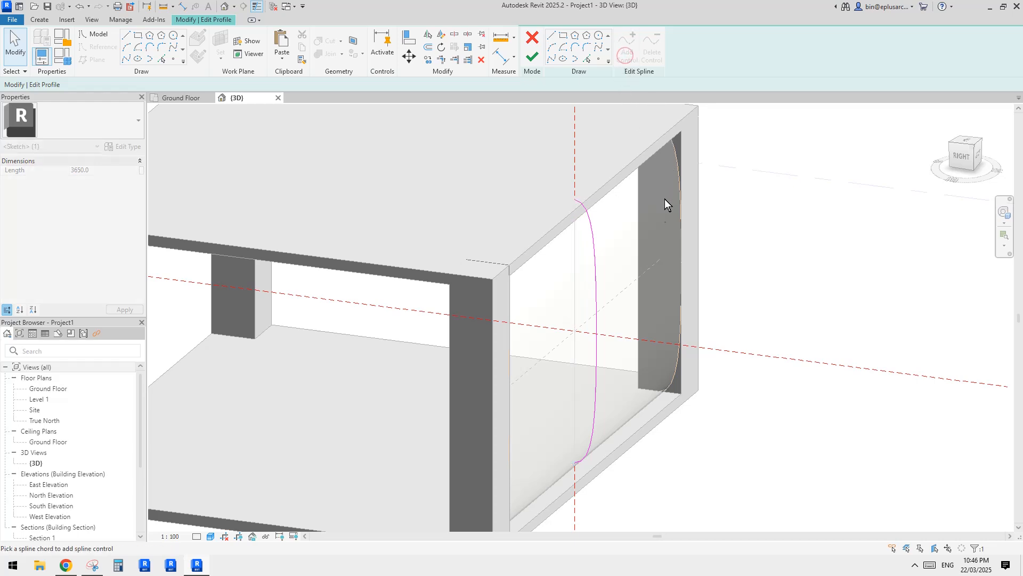
{"action": "key", "text": "Escape"}
{"action": "key", "text": "Escape"}
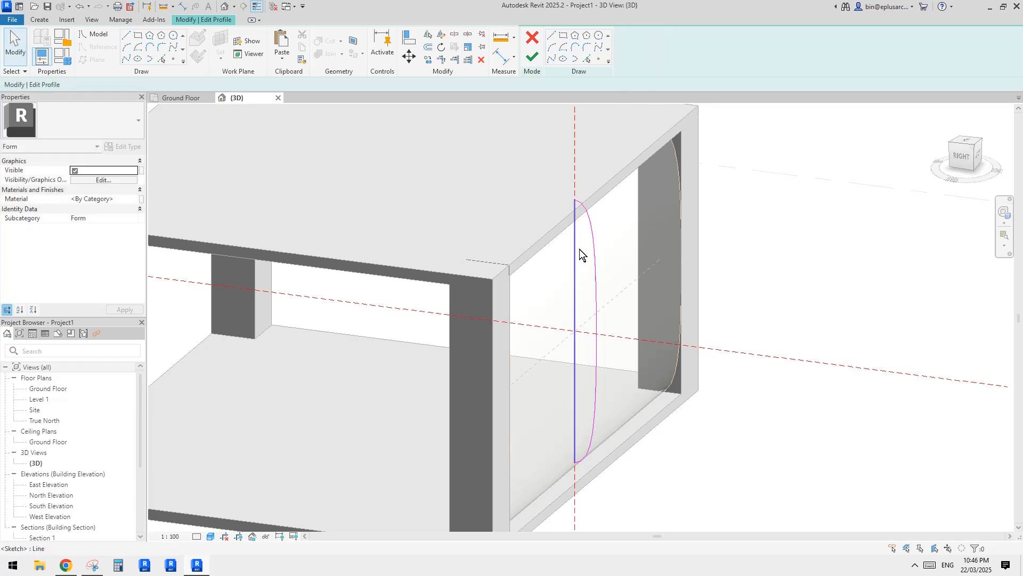
{"action": "left_click", "coordinate": [576, 214]}
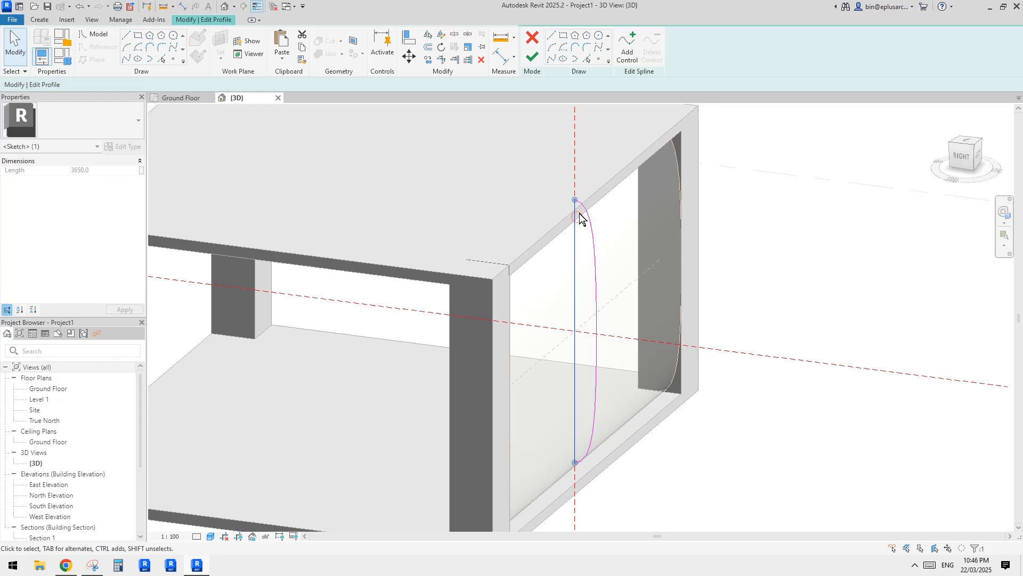
{"action": "left_click", "coordinate": [628, 48]}
{"action": "left_click", "coordinate": [577, 331]}
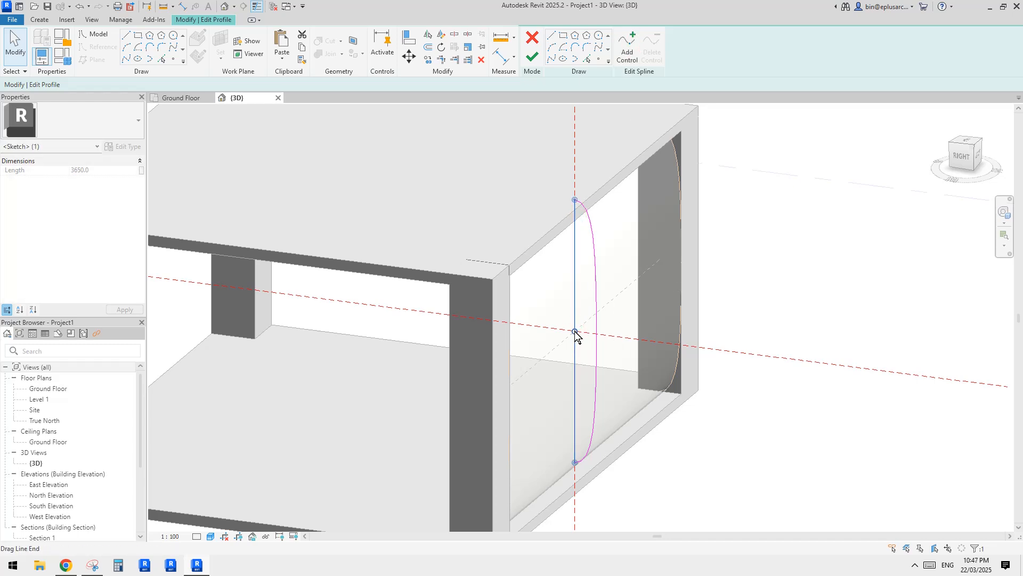
Try to pull the straight spline's middle control point outward from the facade
{"action": "mouse_move", "coordinate": [575, 331]}
{"action": "middle_mouse_down", "text": "shift"}
{"action": "mouse_move", "coordinate": [598, 339]}
{"action": "mouse_move", "coordinate": [578, 337]}
{"action": "middle_mouse_up", "text": "shift"}
{"action": "left_click_drag", "start_coordinate": [575, 332], "coordinate": [605, 334]}
{"action": "key", "text": "Escape"}
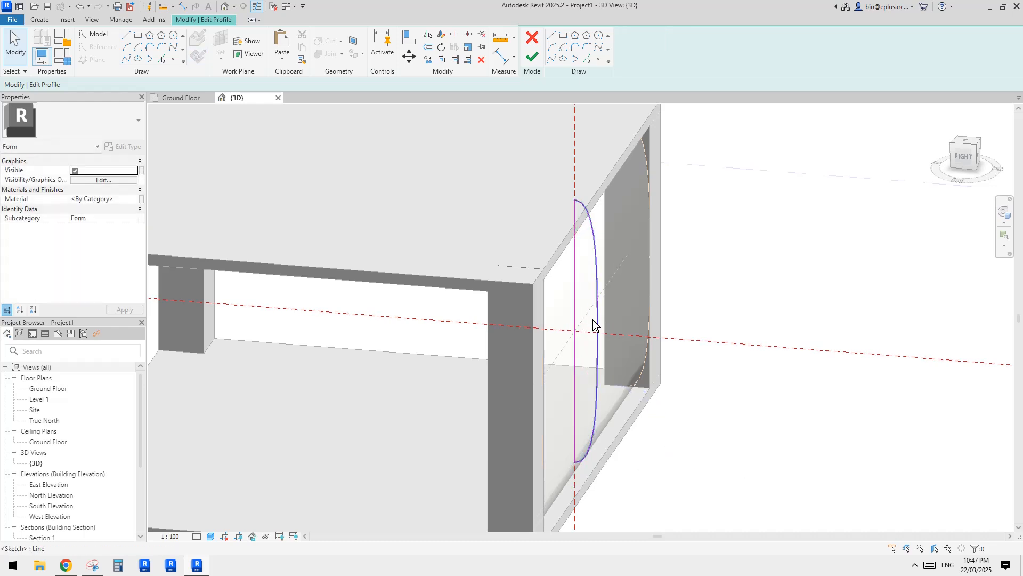
Add further control points to the straight spline, one on its upper half and one on its lower half
{"action": "middle_click_drag", "start_coordinate": [592, 320], "coordinate": [635, 230], "text": "shift"}
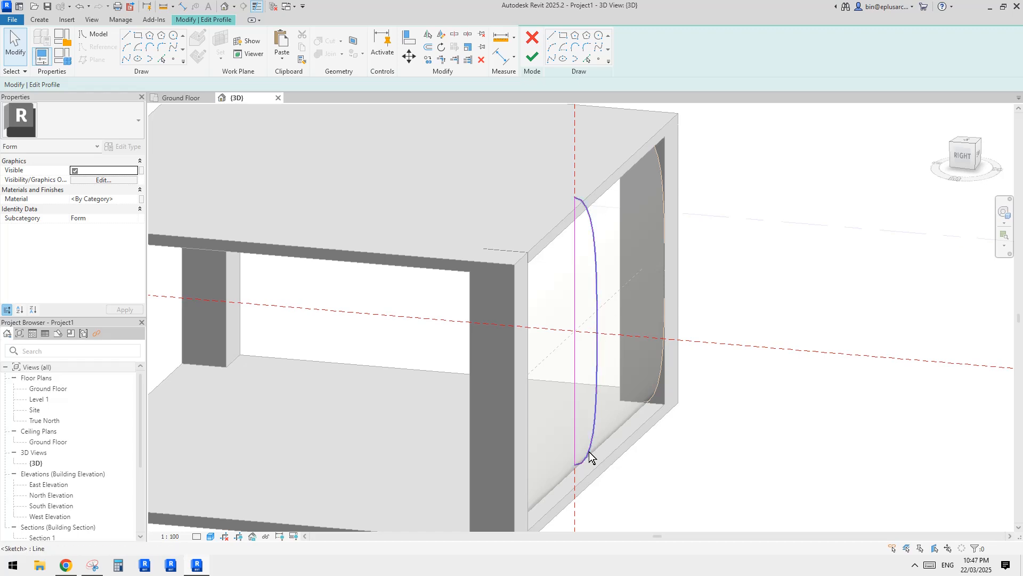
{"action": "middle_click_drag", "start_coordinate": [618, 386], "coordinate": [611, 372], "text": "shift"}
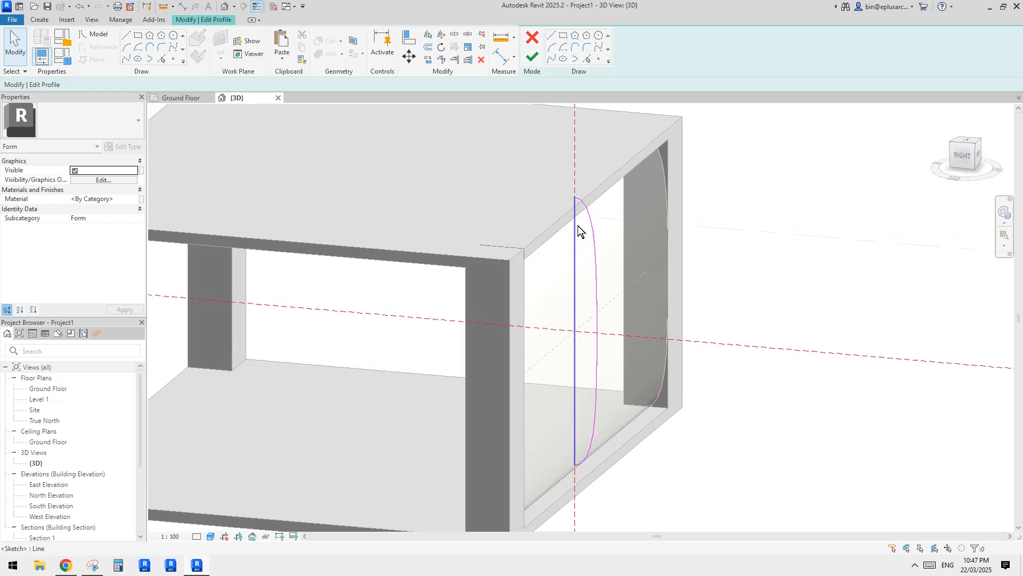
{"action": "left_click", "coordinate": [599, 60]}
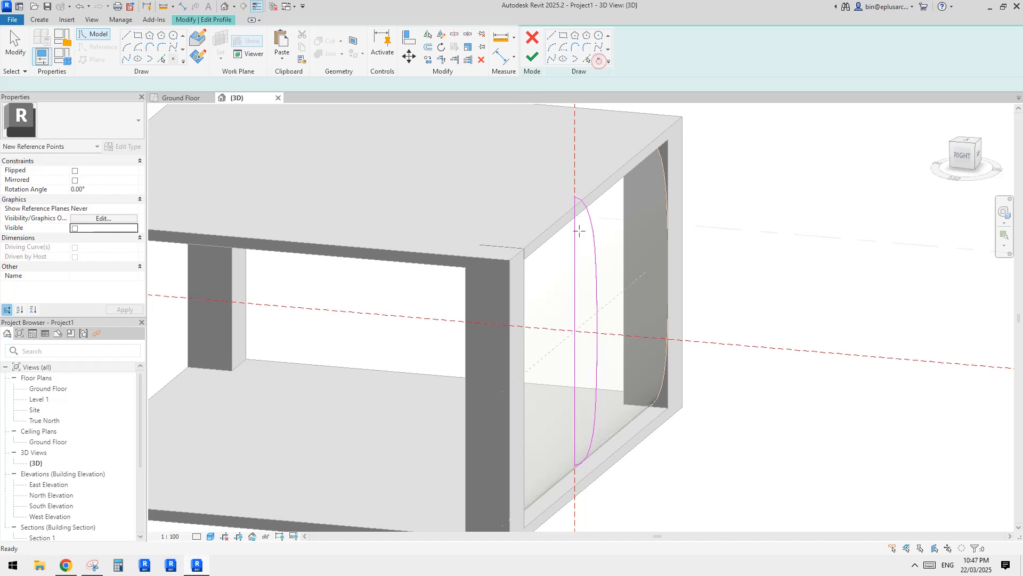
{"action": "key", "text": "Escape"}
{"action": "left_click", "coordinate": [576, 250]}
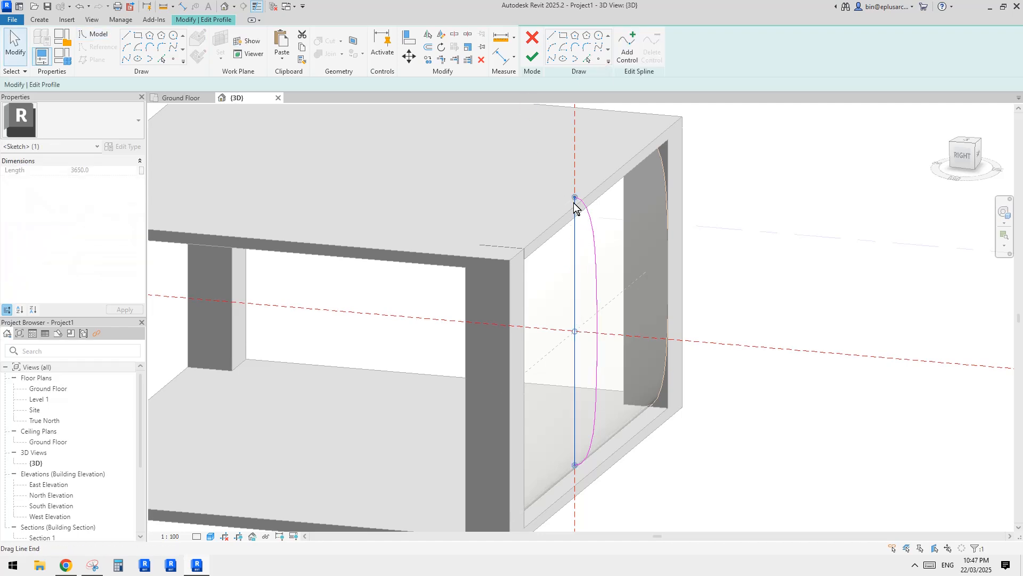
{"action": "left_click", "coordinate": [632, 58]}
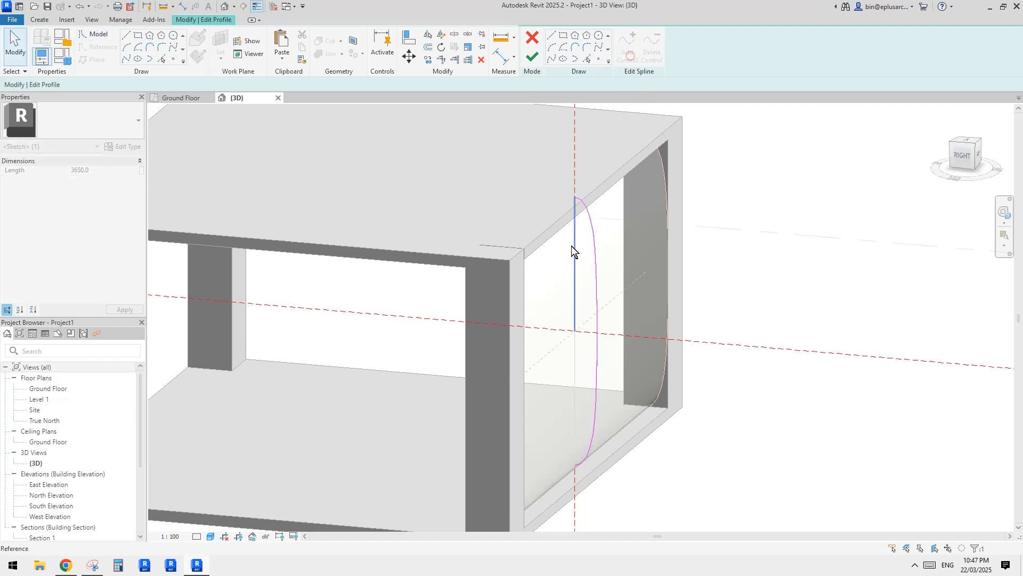
{"action": "left_click", "coordinate": [574, 418]}
Move the spline's upper control point level with its top end, the lower one level with its bottom end, and the middle one outward in line with both
{"action": "mouse_move", "coordinate": [576, 265]}
{"action": "left_mouse_down"}
{"action": "mouse_move", "coordinate": [647, 251]}
{"action": "mouse_move", "coordinate": [660, 221]}
{"action": "mouse_move", "coordinate": [597, 199]}
{"action": "left_mouse_up"}
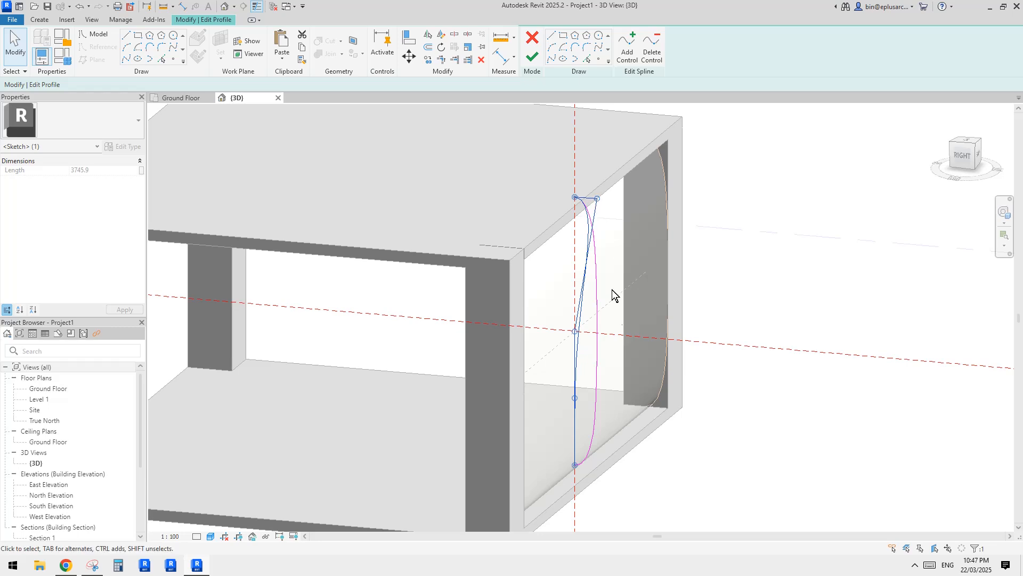
{"action": "middle_click_drag", "start_coordinate": [612, 289], "coordinate": [632, 361], "text": "shift"}
{"action": "left_click_drag", "start_coordinate": [573, 398], "coordinate": [597, 468]}
{"action": "middle_click_drag", "start_coordinate": [637, 394], "coordinate": [635, 391], "text": "shift"}
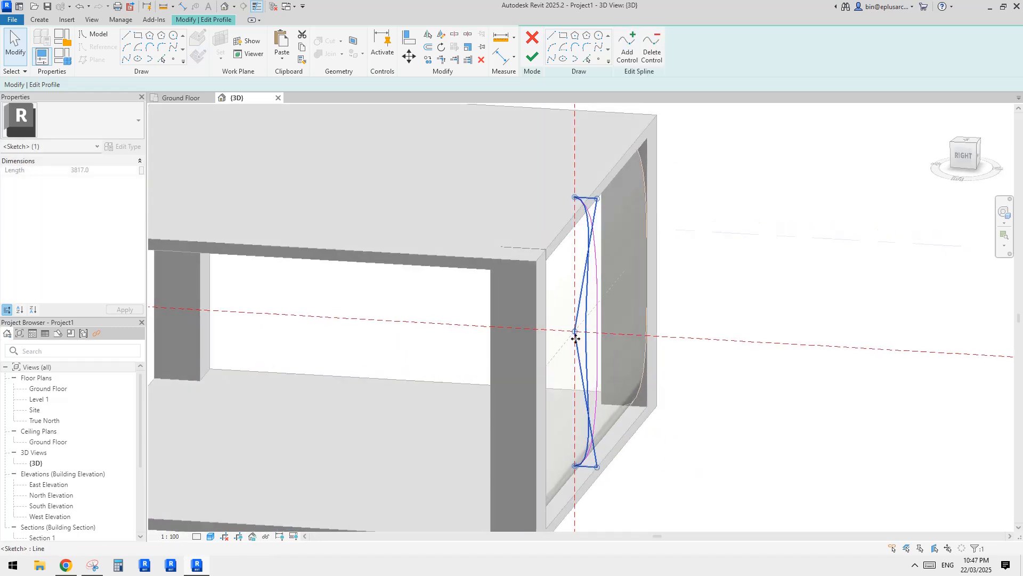
{"action": "left_click_drag", "start_coordinate": [574, 332], "coordinate": [597, 334]}
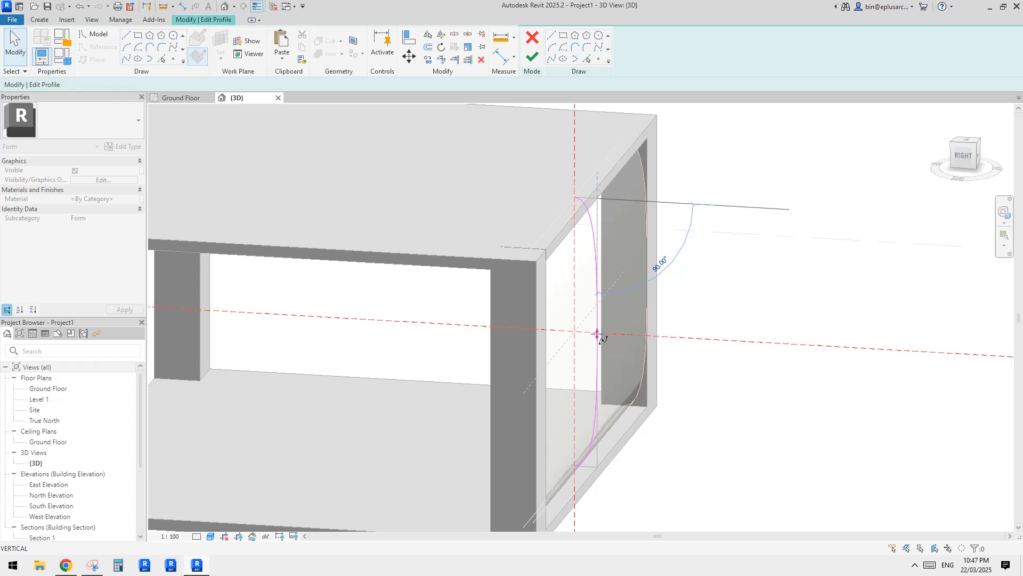
{"action": "left_click_drag", "start_coordinate": [597, 334], "coordinate": [597, 333]}
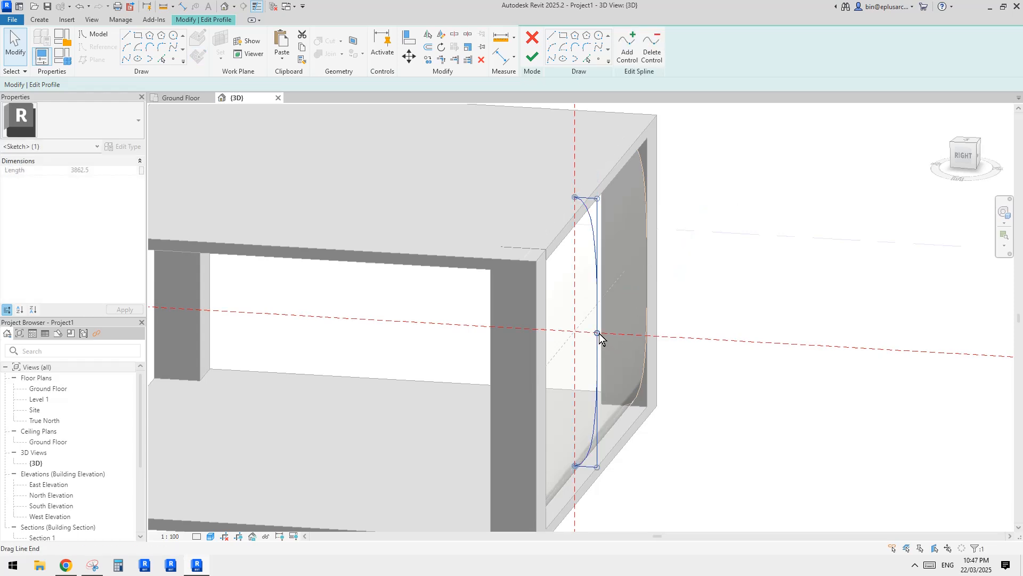
Try to reposition the middle control point of the reshaped spline
{"action": "middle_click_drag", "start_coordinate": [590, 334], "coordinate": [603, 310], "text": "shift"}
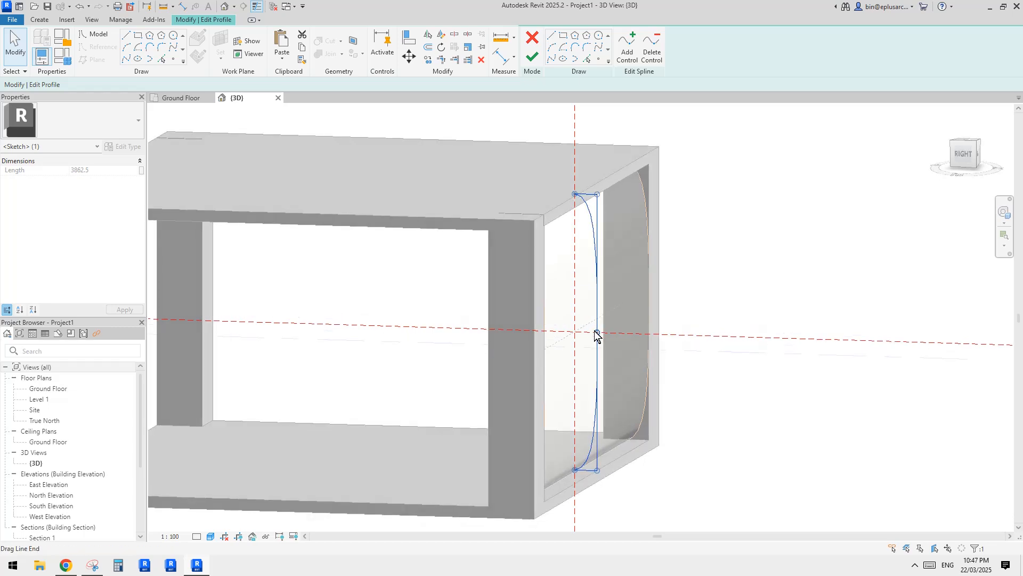
{"action": "scroll", "coordinate": [598, 334], "scroll_direction": "up", "scroll_amount": 1}
{"action": "left_click_drag", "start_coordinate": [598, 334], "coordinate": [598, 333]}
{"action": "mouse_move", "coordinate": [611, 334]}
{"action": "middle_mouse_down", "text": "shift"}
{"action": "mouse_move", "coordinate": [615, 302]}
{"action": "mouse_move", "coordinate": [610, 342]}
{"action": "middle_mouse_up", "text": "shift"}
{"action": "left_click_drag", "start_coordinate": [596, 332], "coordinate": [560, 343]}
{"action": "key", "text": "Escape"}
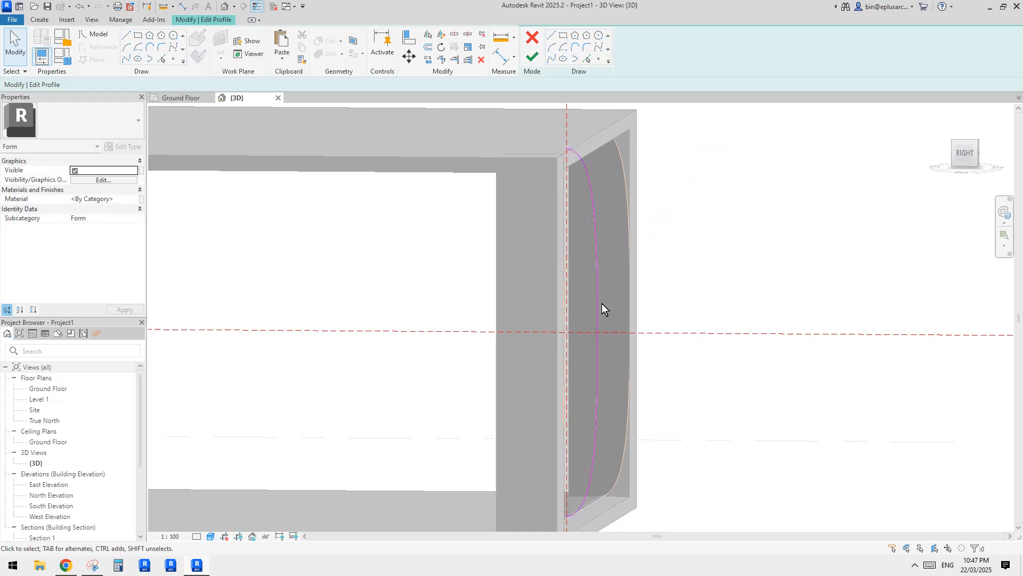
Pull the spline's middle control point horizontally far out beyond the facade to form a deep bulge
{"action": "middle_click_drag", "start_coordinate": [602, 303], "coordinate": [632, 284], "text": "shift"}
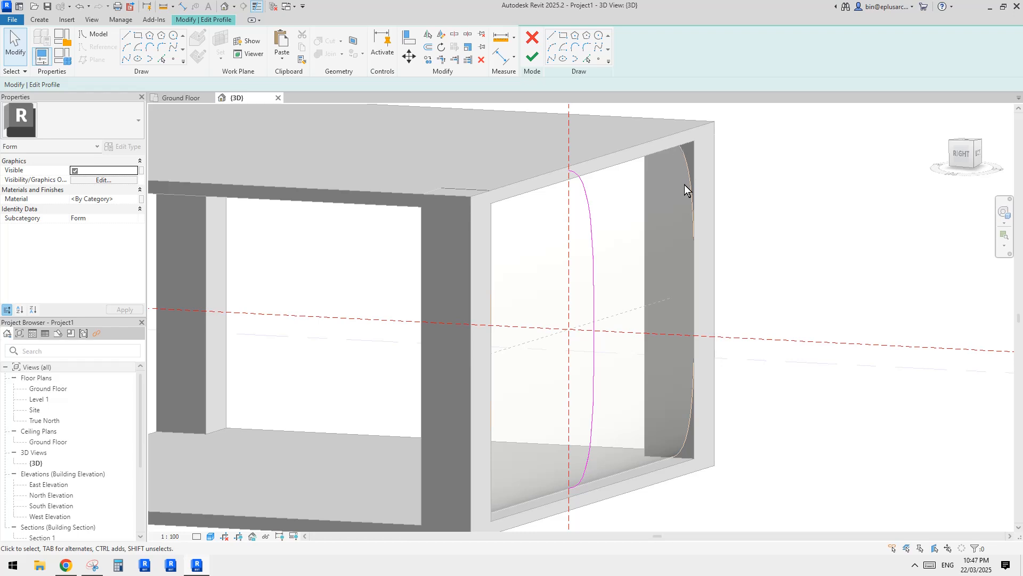
{"action": "middle_click_drag", "start_coordinate": [685, 184], "coordinate": [596, 315], "text": "shift"}
{"action": "left_click", "coordinate": [597, 316]}
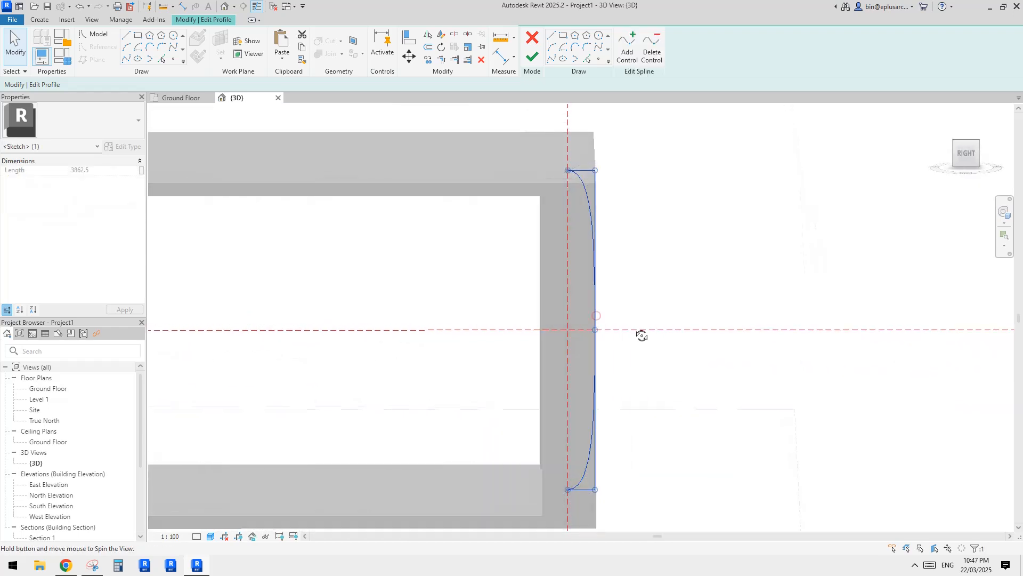
{"action": "left_click_drag", "start_coordinate": [595, 329], "coordinate": [744, 330]}
{"action": "middle_click_drag", "start_coordinate": [742, 329], "coordinate": [672, 304], "text": "shift"}
{"action": "key", "text": "Escape"}
Delete the original shallow profile curve and finish editing the profile with the bulging spline
{"action": "left_click", "coordinate": [594, 215]}
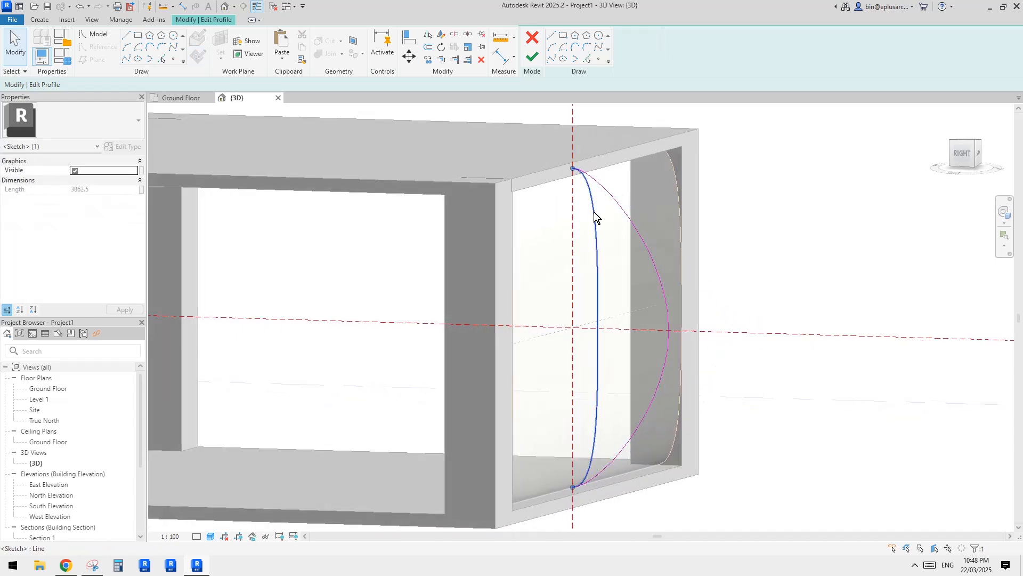
{"action": "key", "text": "Escape"}
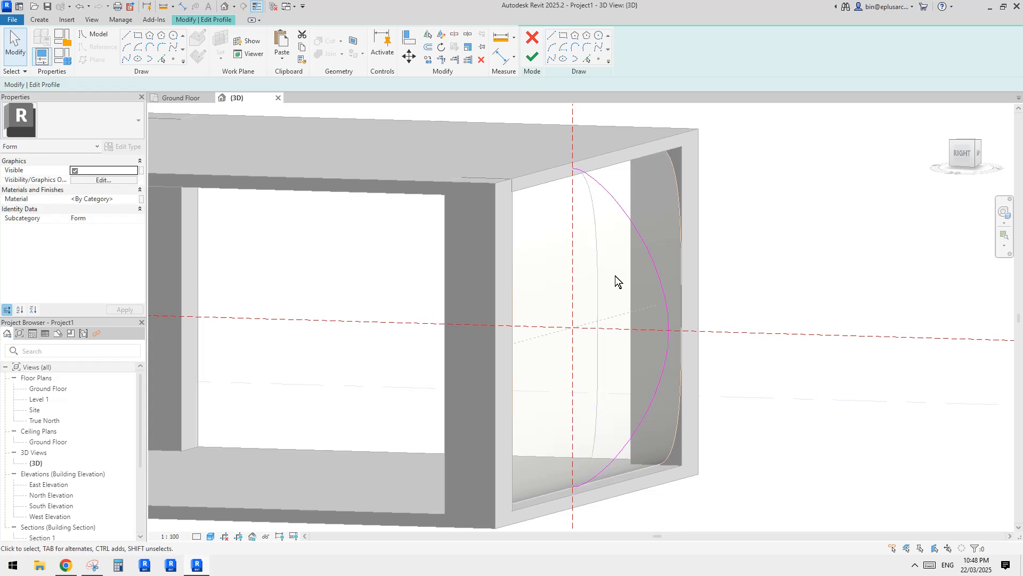
{"action": "middle_click_drag", "start_coordinate": [616, 275], "coordinate": [603, 267], "text": "shift"}
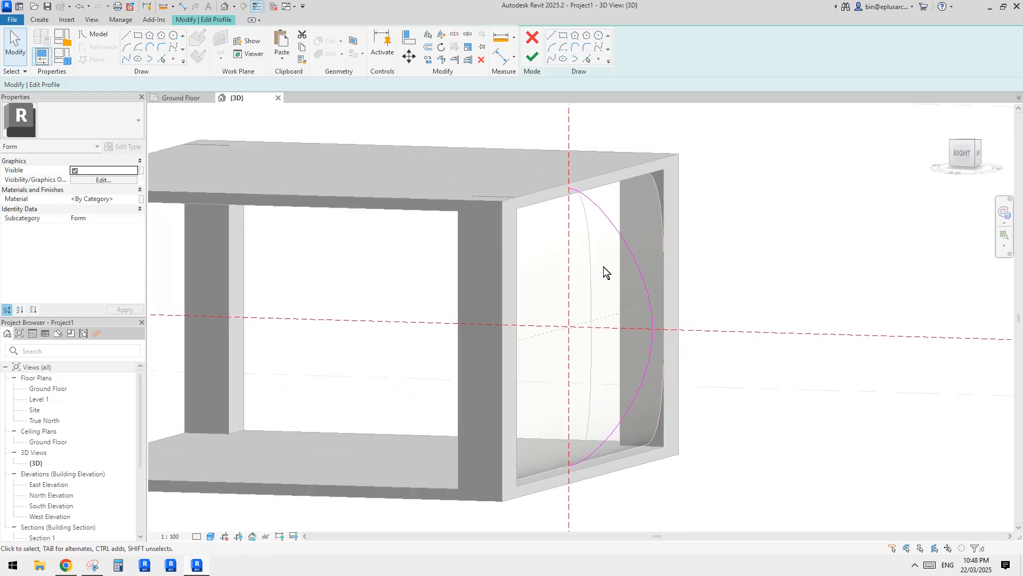
{"action": "left_click", "coordinate": [530, 59]}
Examine the bulged form, compare it with the balloon structure drawing on Reddit in Chrome, and return to Revit
{"action": "middle_click_drag", "start_coordinate": [829, 333], "coordinate": [376, 408], "text": "shift"}
{"action": "left_click", "coordinate": [66, 565]}
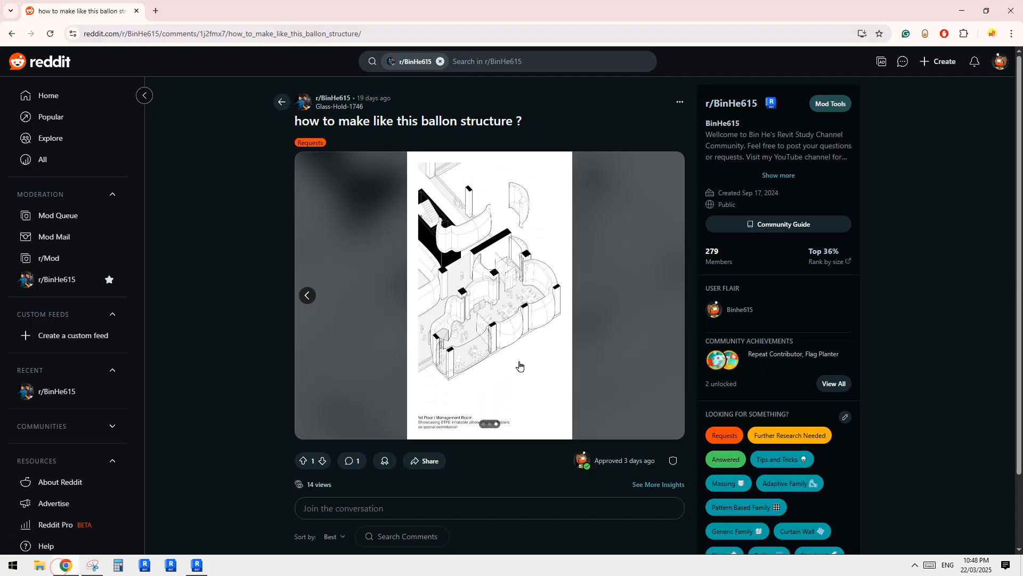
{"action": "left_click", "coordinate": [197, 565]}
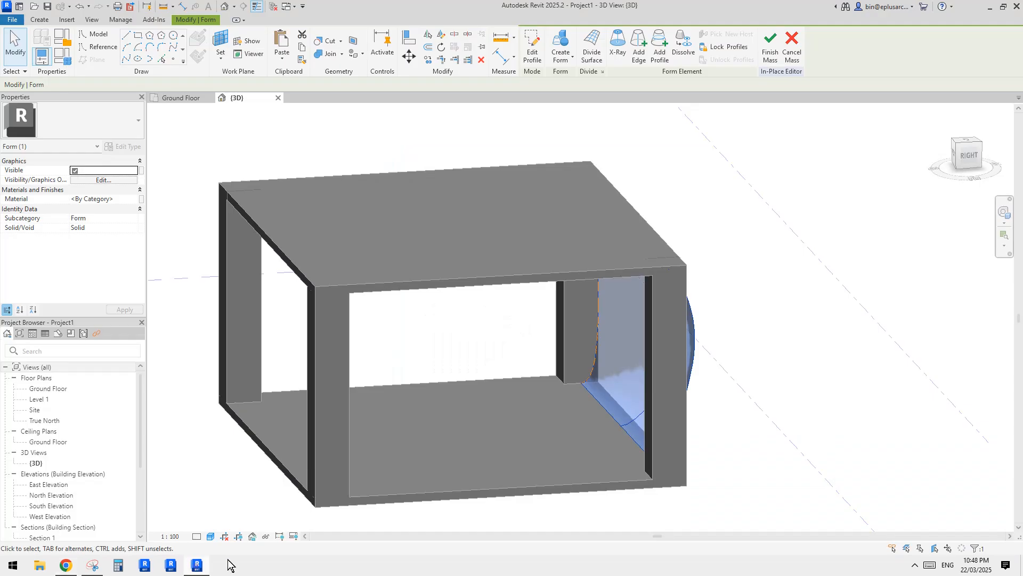
Pull the upper, lower and middle control points of the form's middle profile spline outward to round the bulge, and finish editing the profile
{"action": "middle_click_drag", "start_coordinate": [587, 346], "coordinate": [612, 267], "text": "shift"}
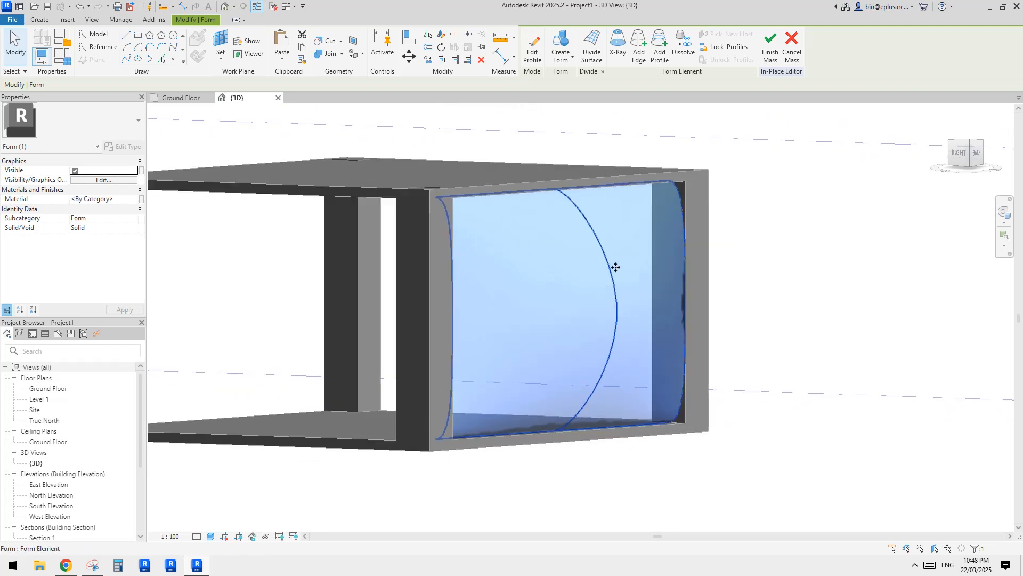
{"action": "left_click", "coordinate": [531, 51]}
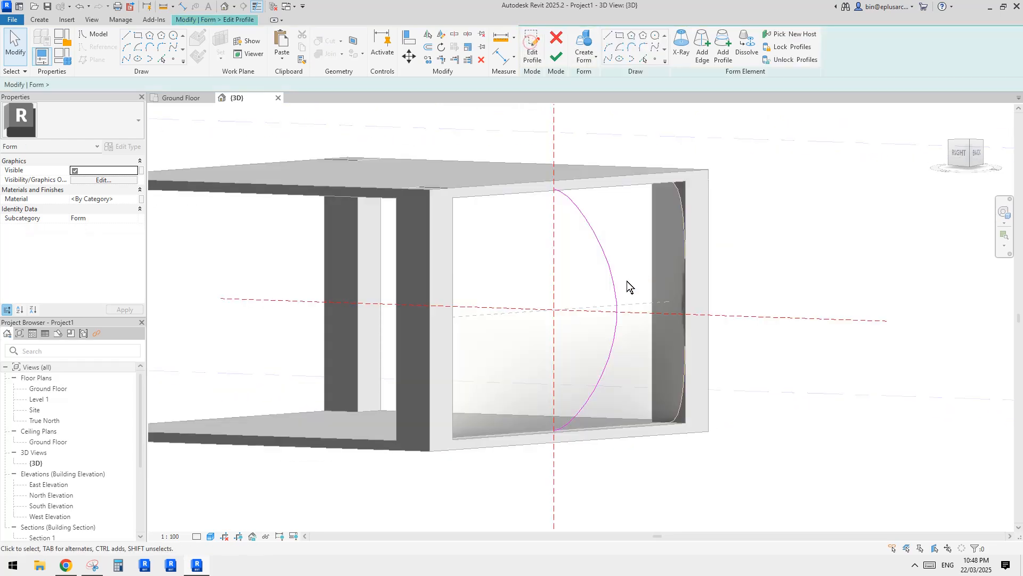
{"action": "left_click_drag", "start_coordinate": [564, 201], "coordinate": [613, 197]}
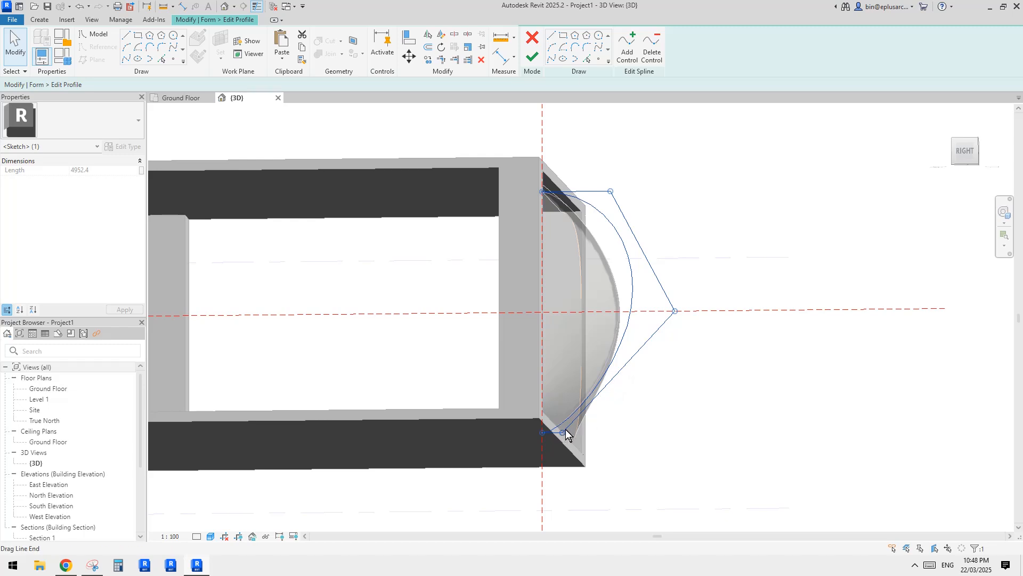
{"action": "left_click_drag", "start_coordinate": [566, 434], "coordinate": [613, 432]}
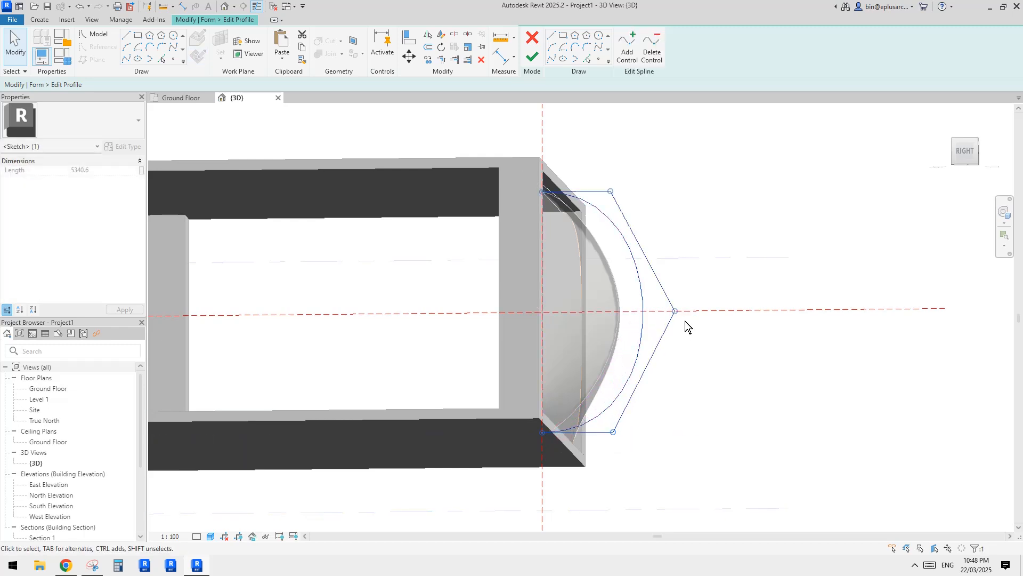
{"action": "left_click_drag", "start_coordinate": [683, 318], "coordinate": [693, 318]}
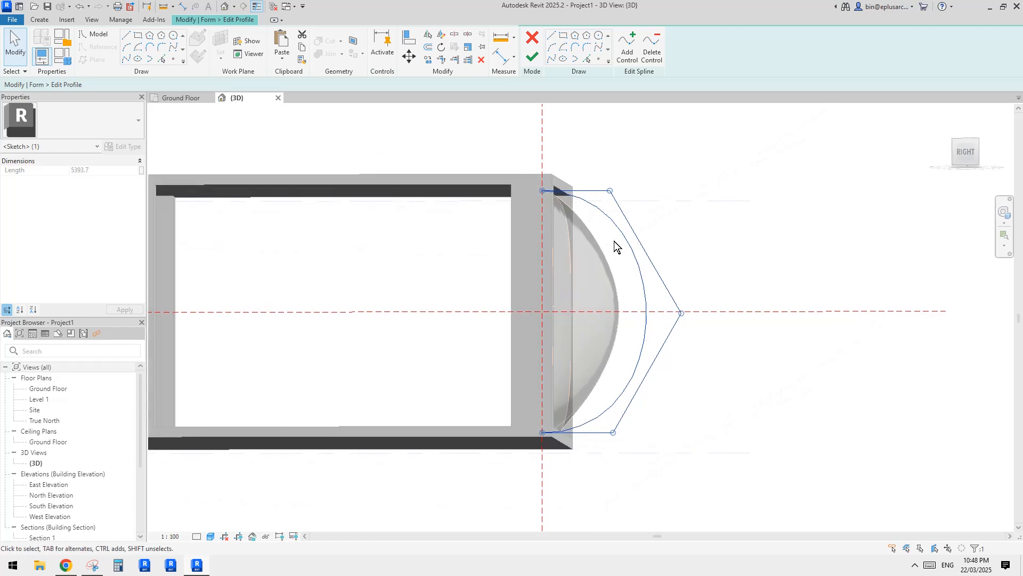
{"action": "left_click", "coordinate": [528, 60]}
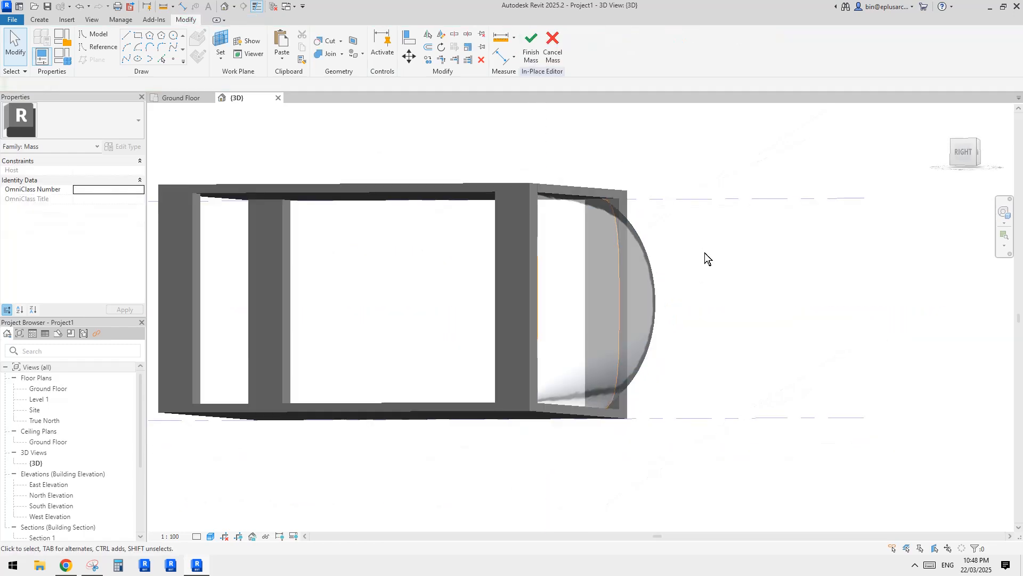
Add another profile to the bulging form close to the column at one end of the facade
{"action": "mouse_move", "coordinate": [704, 253]}
{"action": "middle_mouse_down", "text": "shift"}
{"action": "mouse_move", "coordinate": [694, 189]}
{"action": "mouse_move", "coordinate": [438, 237]}
{"action": "mouse_move", "coordinate": [384, 270]}
{"action": "mouse_move", "coordinate": [465, 318]}
{"action": "mouse_move", "coordinate": [699, 341]}
{"action": "mouse_move", "coordinate": [757, 243]}
{"action": "mouse_move", "coordinate": [594, 167]}
{"action": "mouse_move", "coordinate": [539, 197]}
{"action": "mouse_move", "coordinate": [731, 263]}
{"action": "mouse_move", "coordinate": [598, 305]}
{"action": "mouse_move", "coordinate": [582, 296]}
{"action": "mouse_move", "coordinate": [817, 247]}
{"action": "mouse_move", "coordinate": [858, 332]}
{"action": "mouse_move", "coordinate": [761, 293]}
{"action": "mouse_move", "coordinate": [750, 357]}
{"action": "mouse_move", "coordinate": [800, 352]}
{"action": "mouse_move", "coordinate": [655, 401]}
{"action": "mouse_move", "coordinate": [622, 320]}
{"action": "mouse_move", "coordinate": [623, 347]}
{"action": "mouse_move", "coordinate": [635, 349]}
{"action": "mouse_move", "coordinate": [772, 331]}
{"action": "mouse_move", "coordinate": [646, 349]}
{"action": "mouse_move", "coordinate": [655, 349]}
{"action": "mouse_move", "coordinate": [642, 320]}
{"action": "middle_mouse_up", "text": "shift"}
{"action": "scroll", "coordinate": [635, 336], "scroll_direction": "up", "scroll_amount": 2}
{"action": "left_click", "coordinate": [631, 282]}
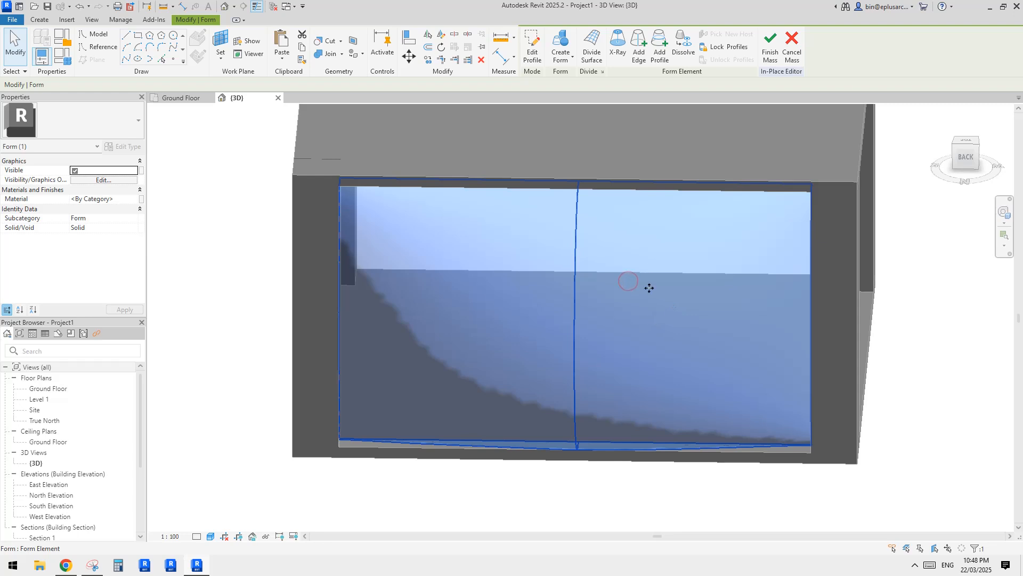
{"action": "left_click", "coordinate": [661, 63]}
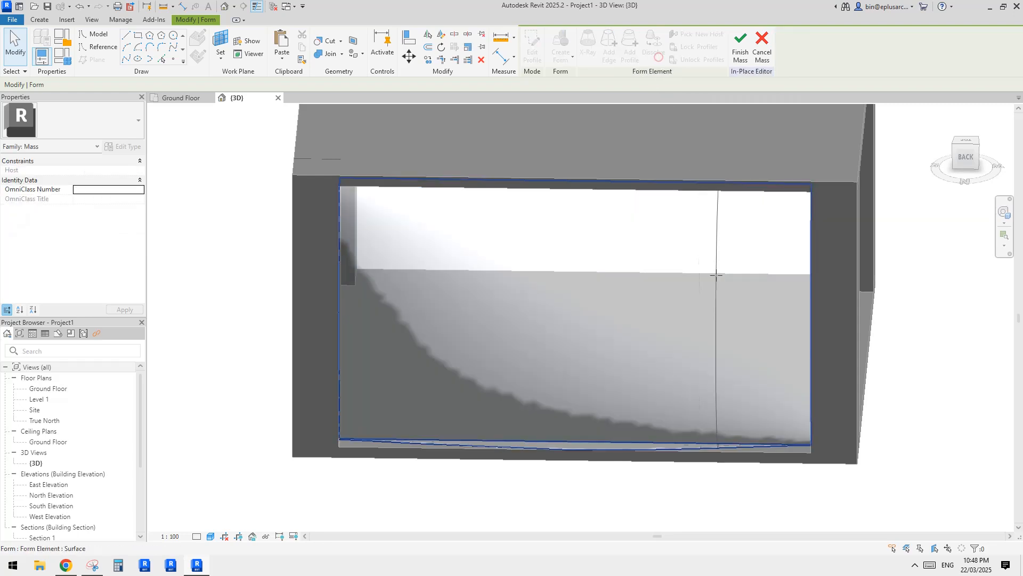
{"action": "middle_click_drag", "start_coordinate": [777, 358], "coordinate": [795, 374], "text": "shift"}
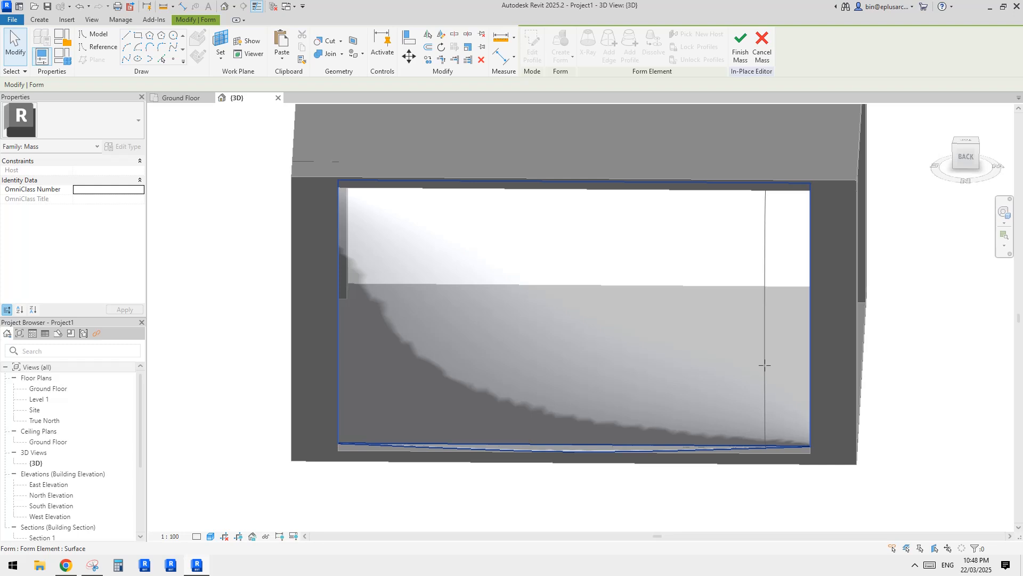
{"action": "left_click", "coordinate": [773, 365]}
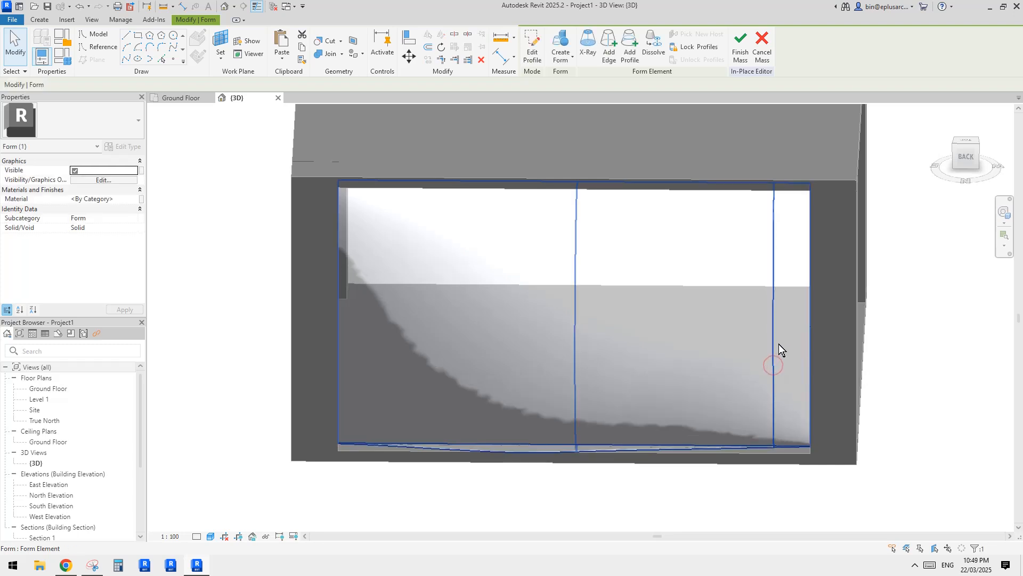
Edit the added profile and sketch a new spline from its upper end to its lower end beside the existing curve
{"action": "middle_click_drag", "start_coordinate": [775, 339], "coordinate": [801, 326], "text": "shift"}
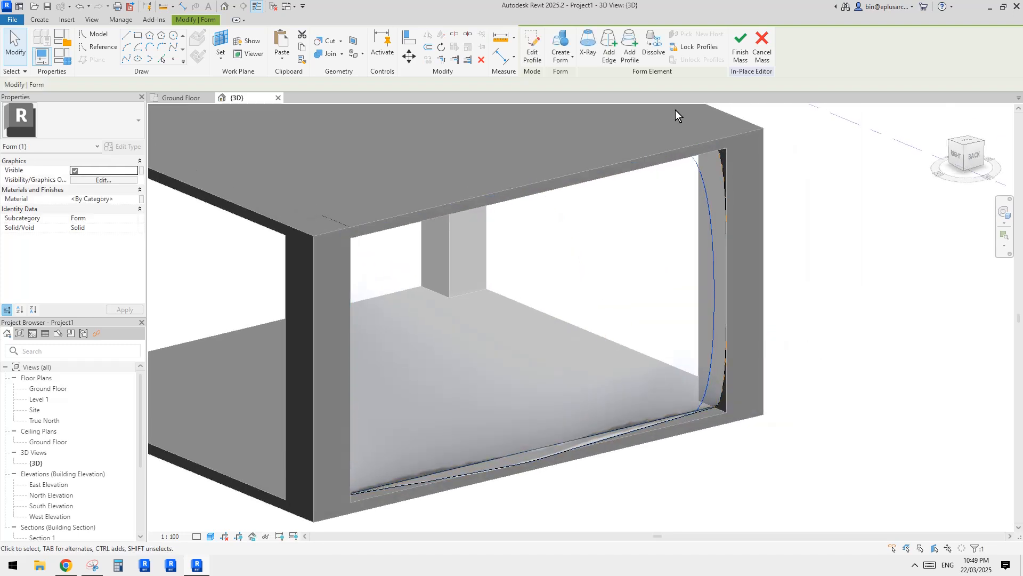
{"action": "left_click", "coordinate": [534, 53]}
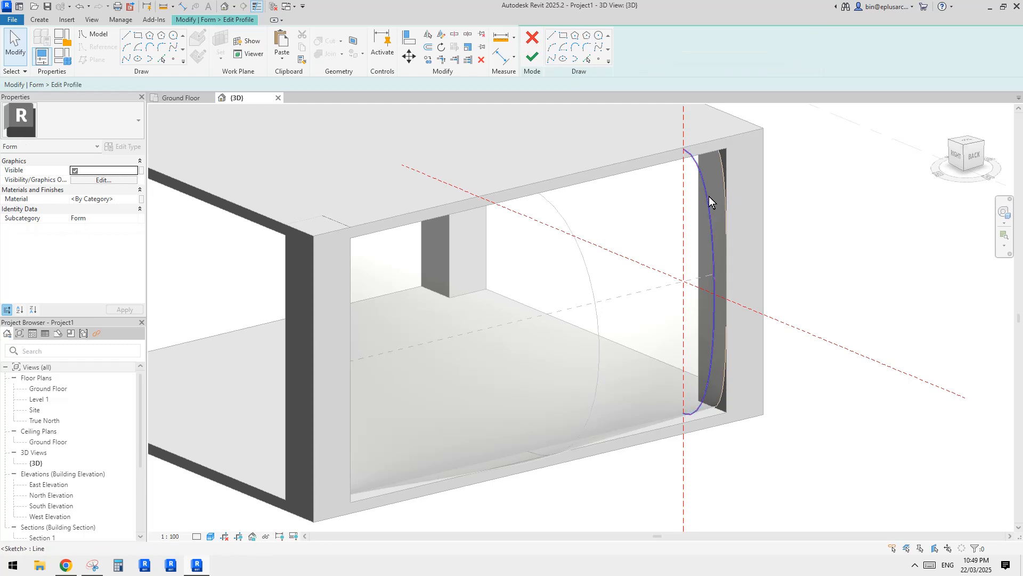
{"action": "left_click", "coordinate": [597, 52]}
{"action": "middle_click_drag", "start_coordinate": [666, 160], "coordinate": [690, 196], "text": "shift"}
{"action": "left_click", "coordinate": [641, 161]}
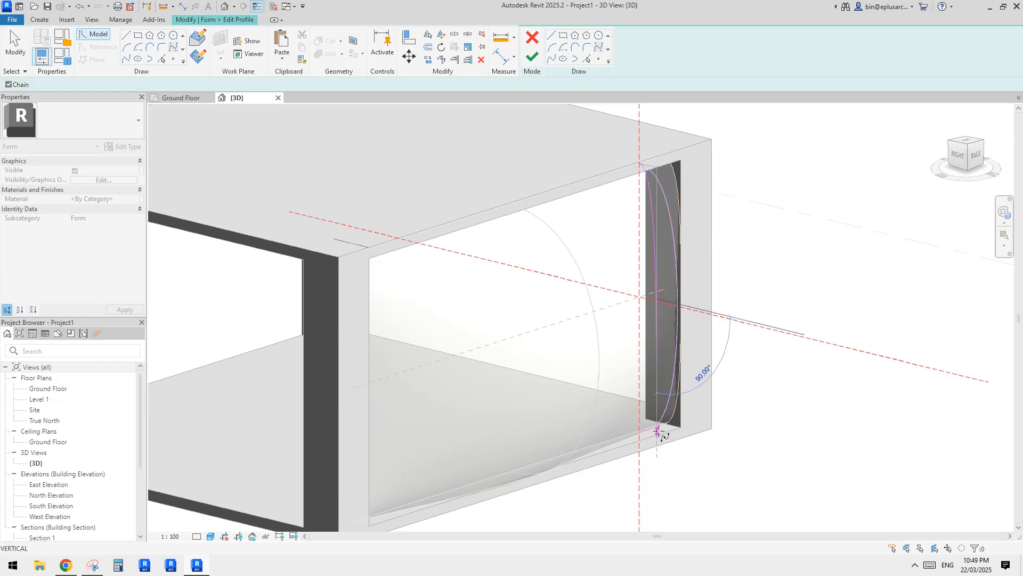
{"action": "left_click", "coordinate": [658, 434]}
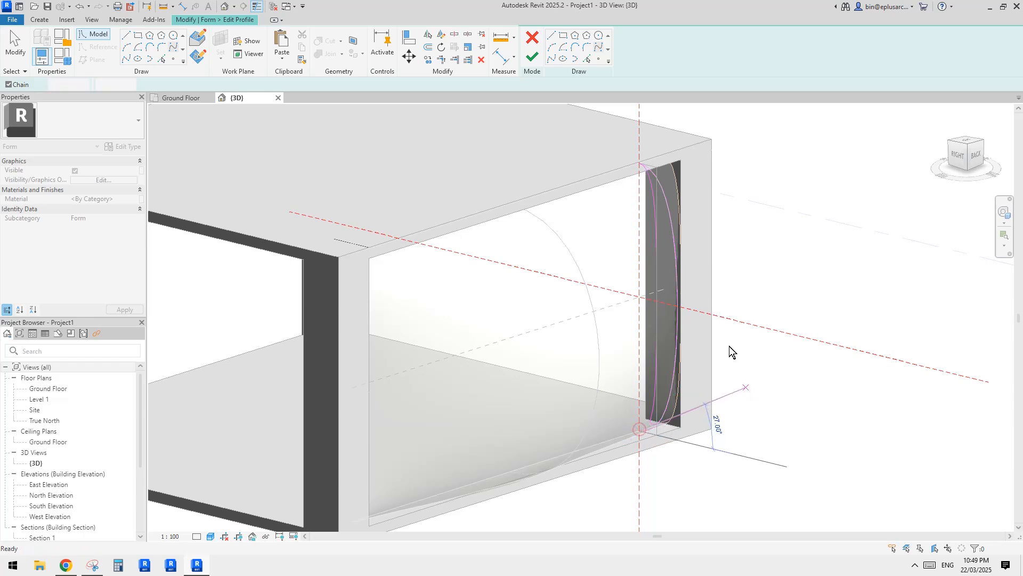
{"action": "key", "text": "Escape"}
{"action": "key", "text": "Escape"}
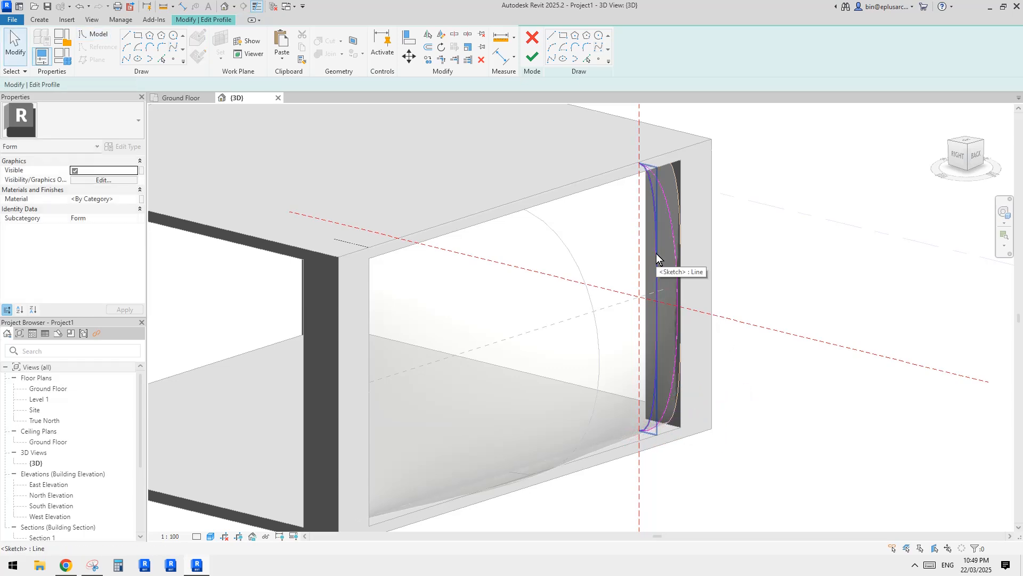
Replace the added profile's original curve with the new spline, pulling its middle control point horizontally outward, and finish editing the profile
{"action": "scroll", "coordinate": [678, 299], "scroll_direction": "up", "scroll_amount": 2}
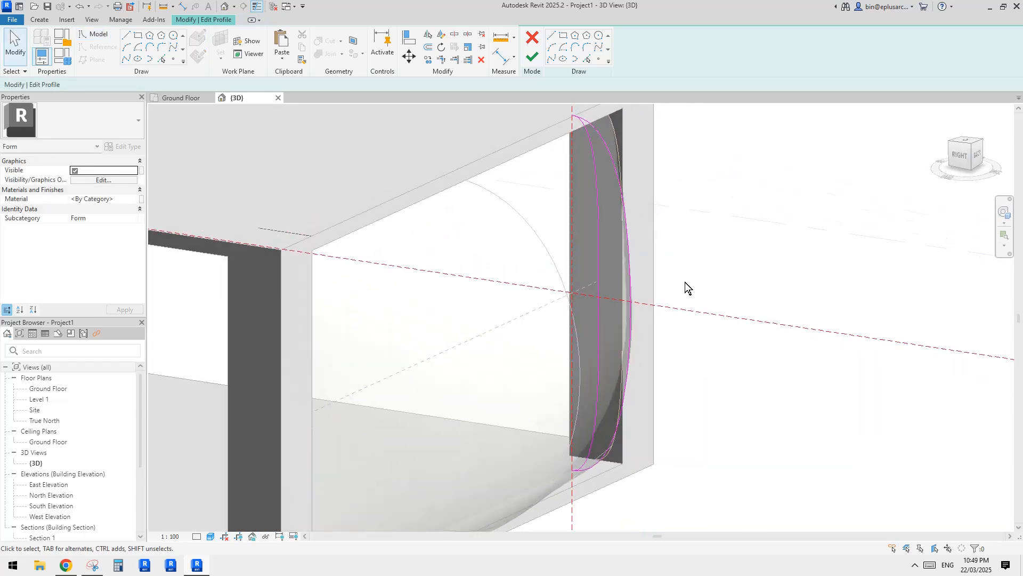
{"action": "mouse_move", "coordinate": [685, 283]}
{"action": "middle_mouse_down", "text": "shift"}
{"action": "mouse_move", "coordinate": [731, 217]}
{"action": "mouse_move", "coordinate": [629, 256]}
{"action": "mouse_move", "coordinate": [548, 258]}
{"action": "mouse_move", "coordinate": [361, 228]}
{"action": "mouse_move", "coordinate": [327, 235]}
{"action": "mouse_move", "coordinate": [788, 354]}
{"action": "mouse_move", "coordinate": [791, 334]}
{"action": "mouse_move", "coordinate": [677, 333]}
{"action": "mouse_move", "coordinate": [774, 335]}
{"action": "middle_mouse_up", "text": "shift"}
{"action": "left_click", "coordinate": [617, 271]}
{"action": "left_click", "coordinate": [789, 332]}
{"action": "left_click", "coordinate": [670, 314]}
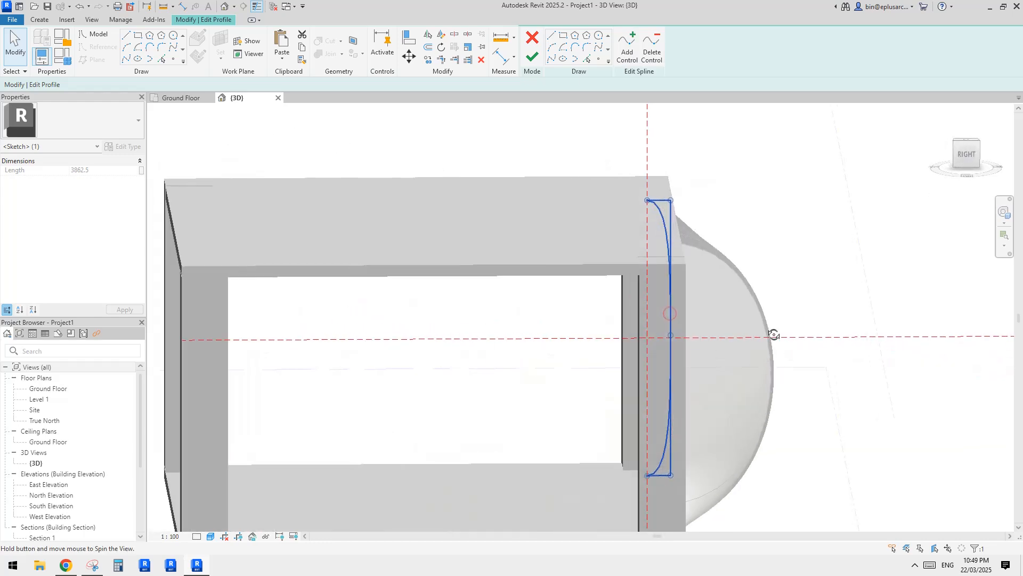
{"action": "left_click_drag", "start_coordinate": [701, 337], "coordinate": [736, 336]}
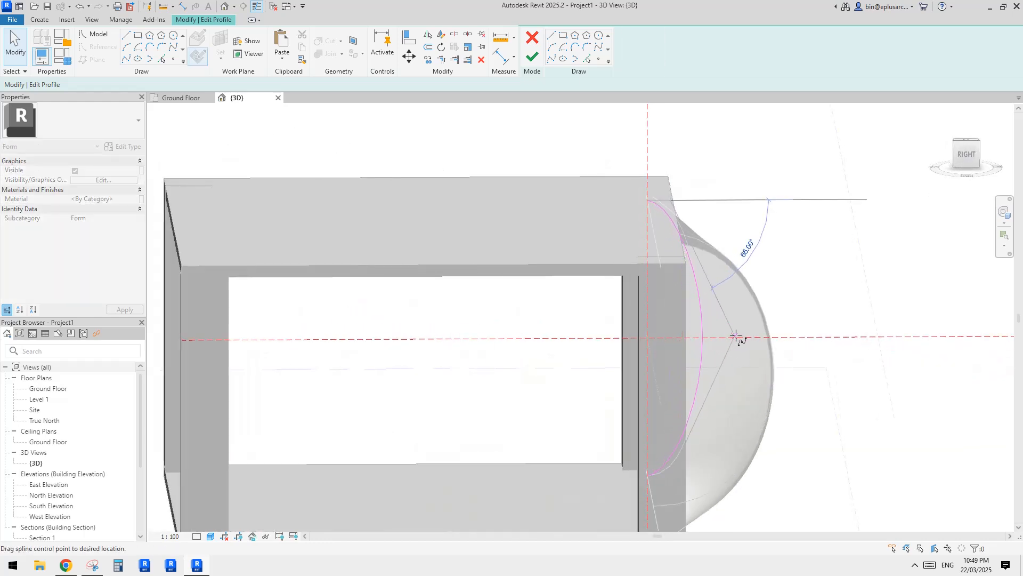
{"action": "middle_click_drag", "start_coordinate": [742, 338], "coordinate": [536, 75], "text": "shift"}
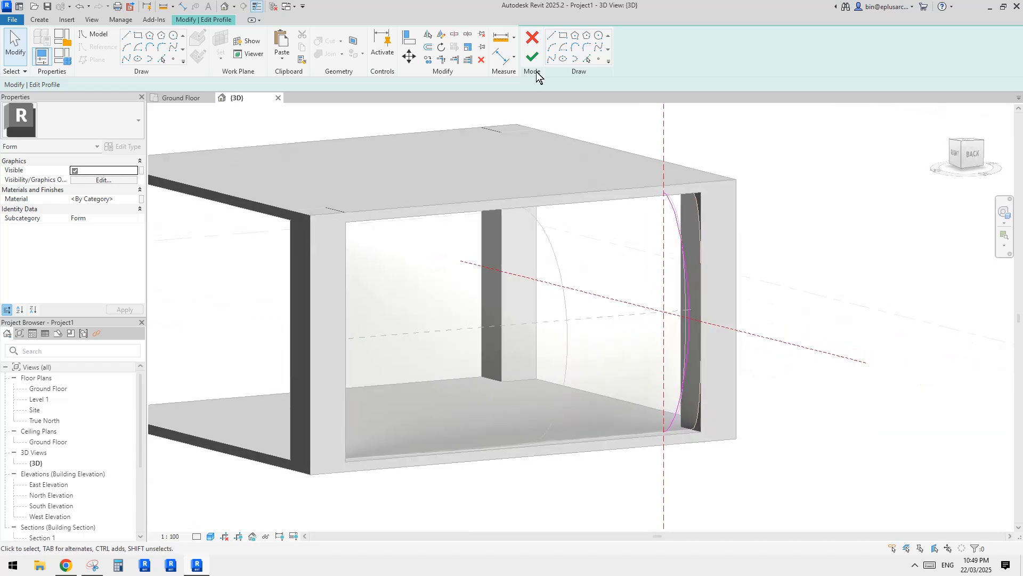
Examine the reshaped form from several angles and compare it with the balloon structure drawing on Reddit in Chrome
{"action": "middle_click_drag", "start_coordinate": [744, 177], "coordinate": [802, 222], "text": "shift"}
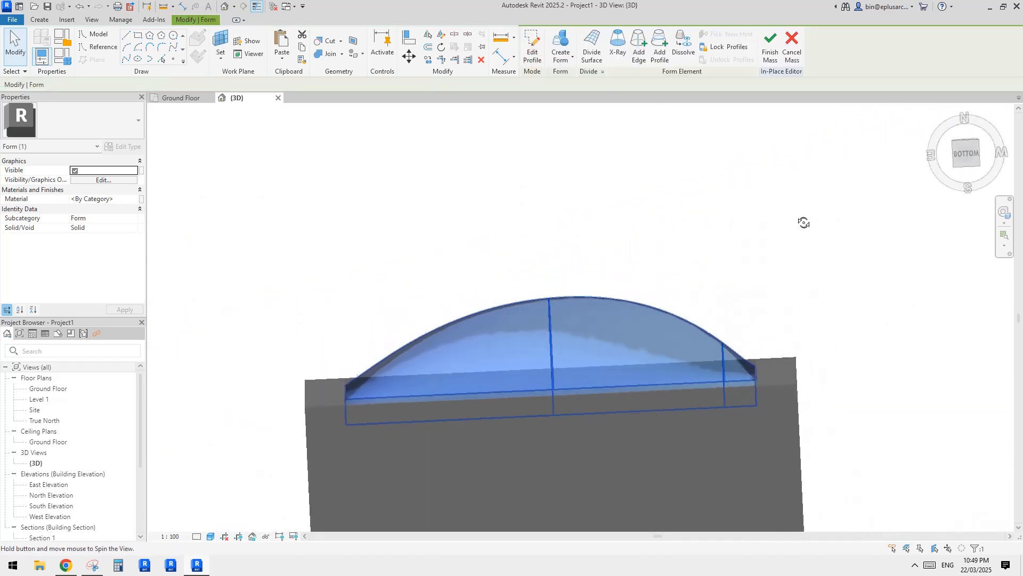
{"action": "middle_click_drag", "start_coordinate": [740, 304], "coordinate": [204, 408], "text": "shift"}
{"action": "left_click", "coordinate": [66, 566]}
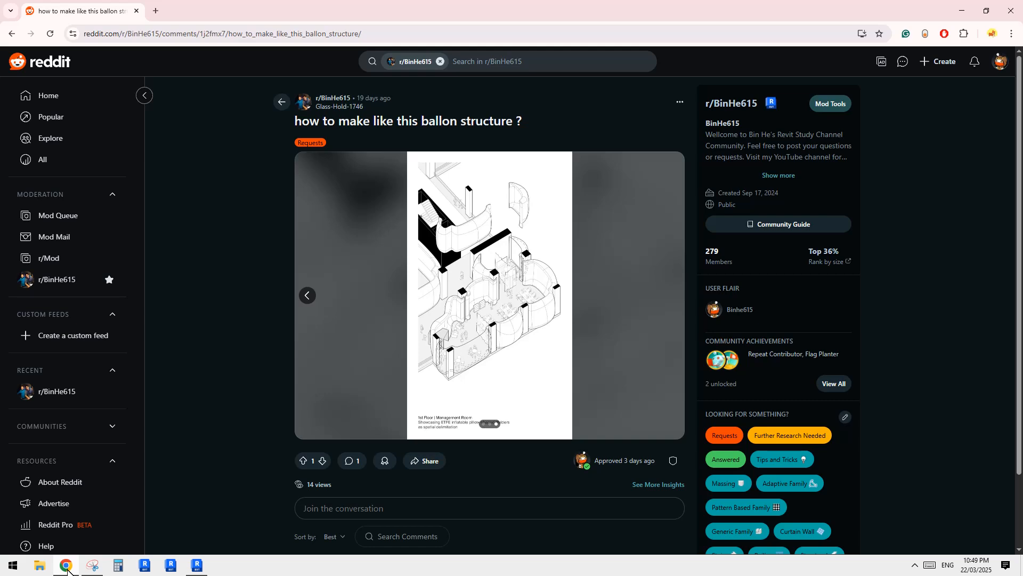
{"action": "left_click", "coordinate": [204, 571]}
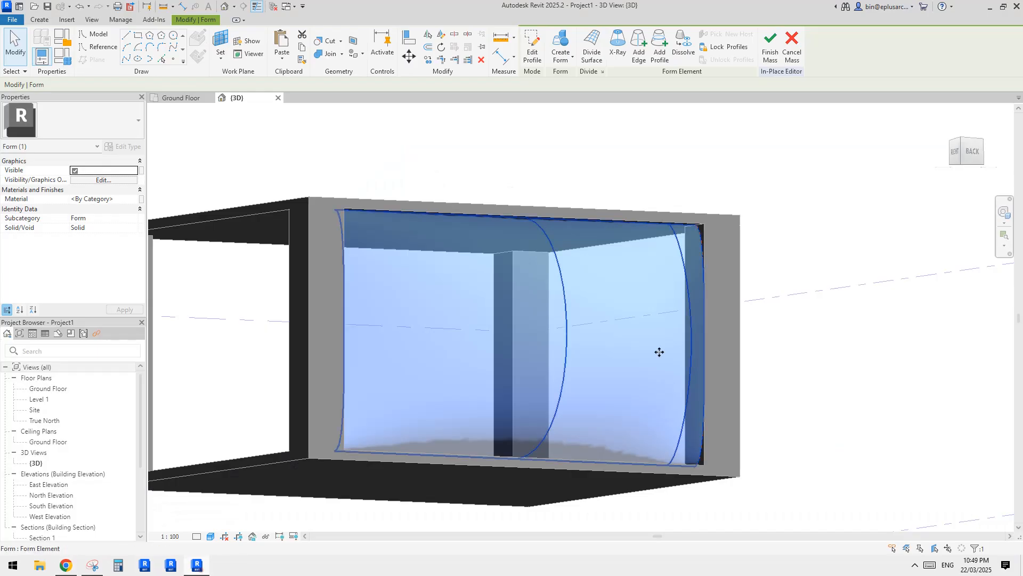
{"action": "middle_click_drag", "start_coordinate": [607, 306], "coordinate": [565, 194], "text": "shift"}
{"action": "left_click", "coordinate": [579, 280]}
{"action": "left_click", "coordinate": [532, 44]}
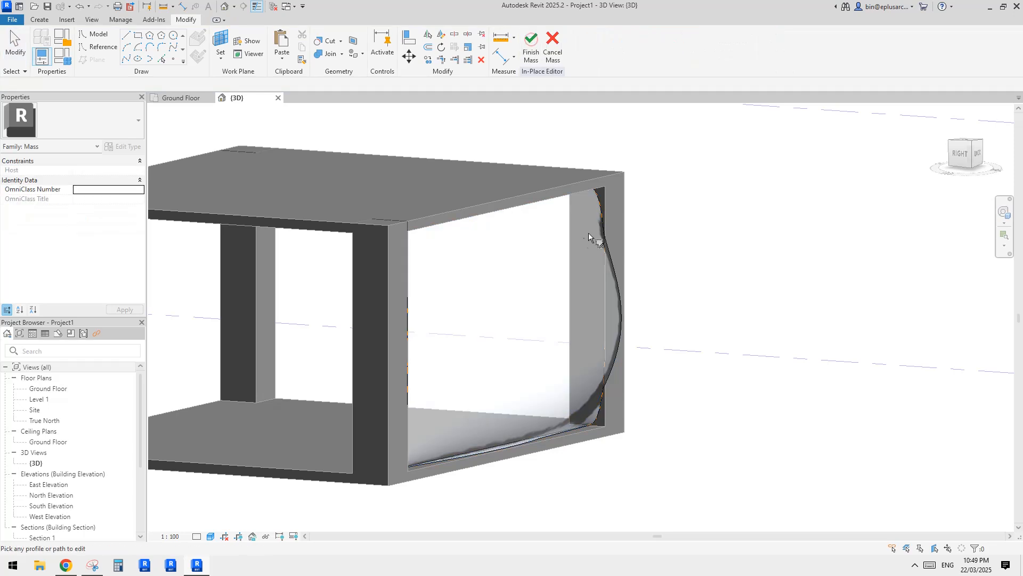
{"action": "middle_click_drag", "start_coordinate": [695, 199], "coordinate": [628, 229], "text": "shift"}
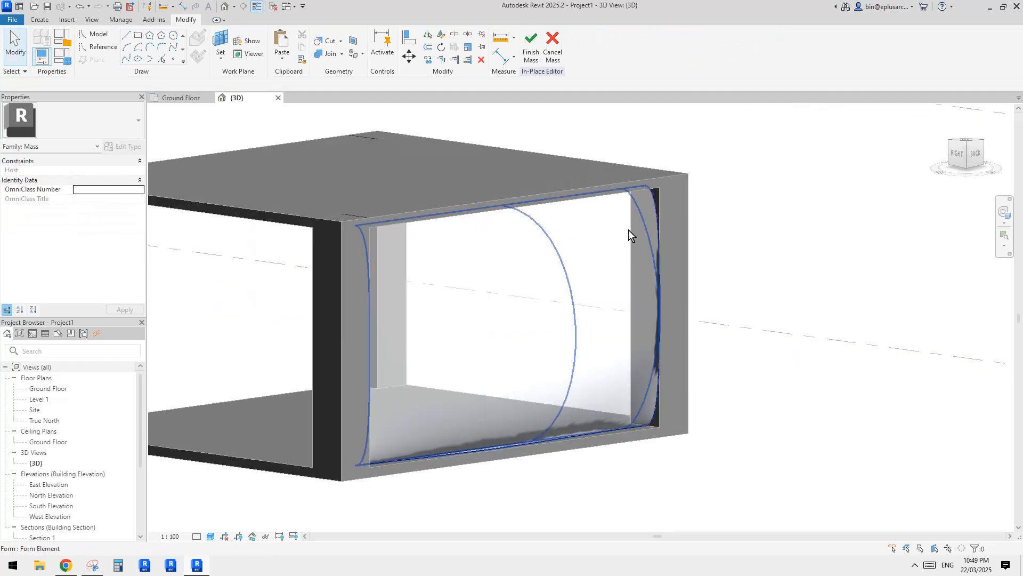
Pull the upper and lower control points of the middle profile curve farther outward directly on the form, and finish the in-place mass
{"action": "left_click", "coordinate": [561, 252]}
{"action": "middle_click_drag", "start_coordinate": [571, 151], "coordinate": [647, 220], "text": "shift"}
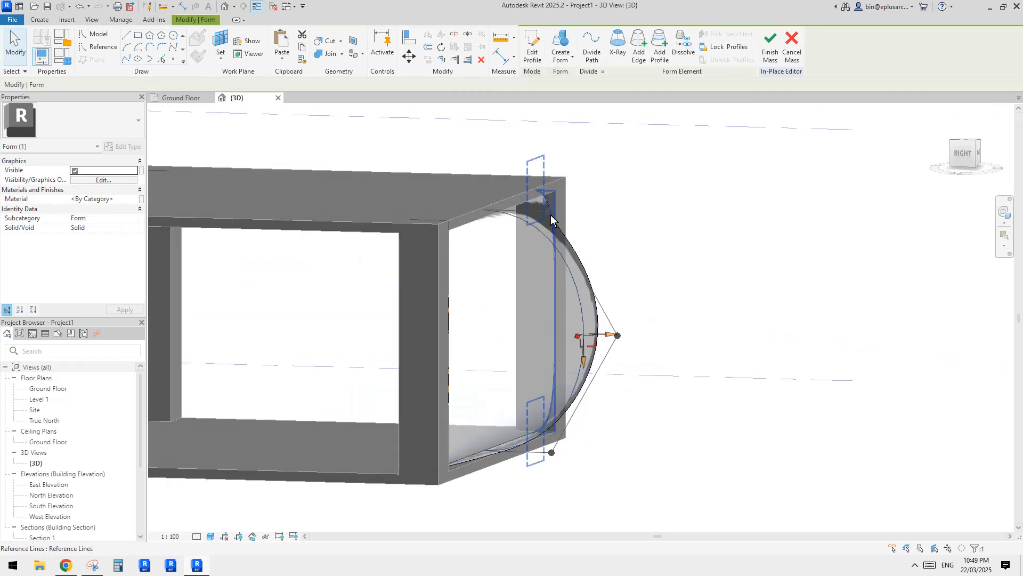
{"action": "middle_click_drag", "start_coordinate": [552, 219], "coordinate": [595, 218], "text": "shift"}
{"action": "left_click_drag", "start_coordinate": [550, 215], "coordinate": [569, 215]}
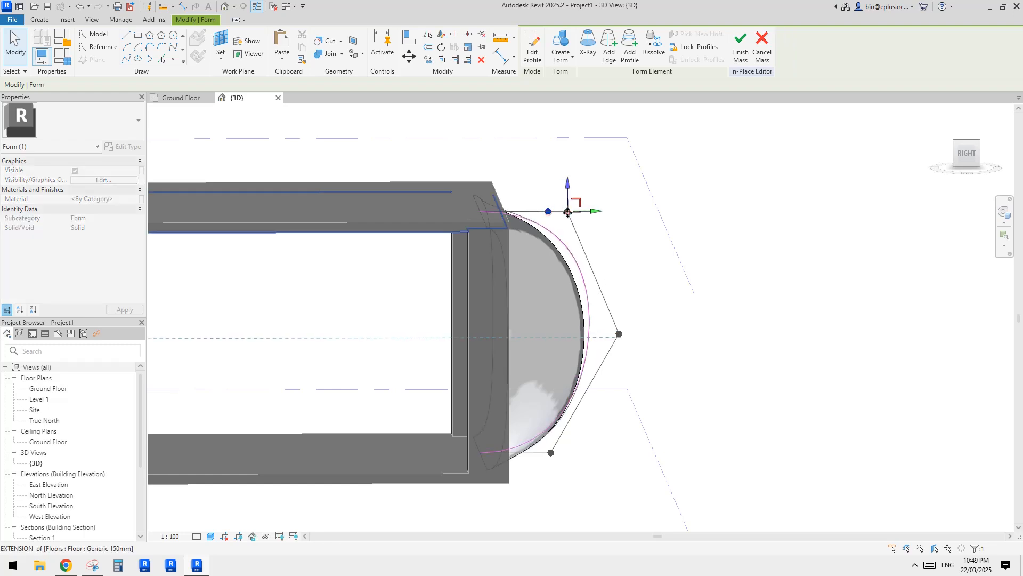
{"action": "left_click_drag", "start_coordinate": [551, 452], "coordinate": [590, 443]}
{"action": "middle_click_drag", "start_coordinate": [590, 443], "coordinate": [601, 315], "text": "shift"}
{"action": "key", "text": "Escape"}
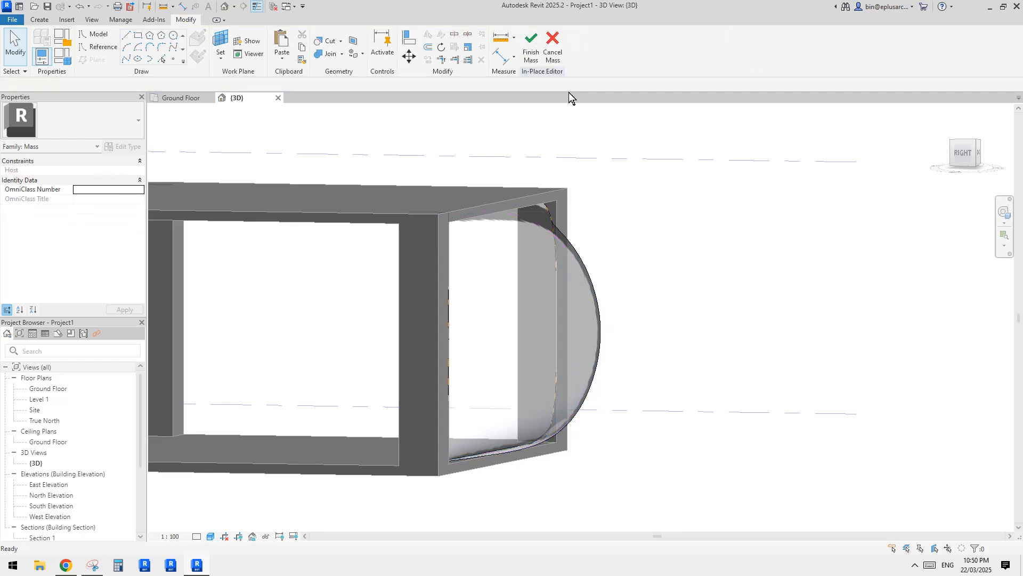
{"action": "left_click", "coordinate": [530, 53]}
Examine the balloon mass from several angles, reopening it in place to check its profiles, and compare it with the Reddit drawing in Chrome
{"action": "middle_click_drag", "start_coordinate": [678, 247], "coordinate": [587, 324], "text": "shift"}
{"action": "left_click", "coordinate": [586, 324]}
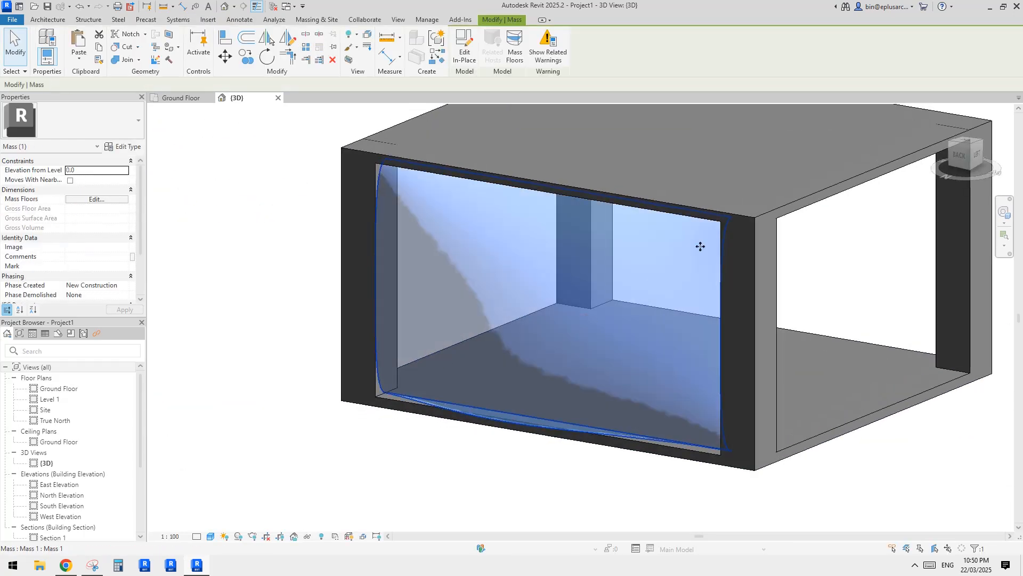
{"action": "middle_click_drag", "start_coordinate": [701, 246], "coordinate": [613, 213], "text": "shift"}
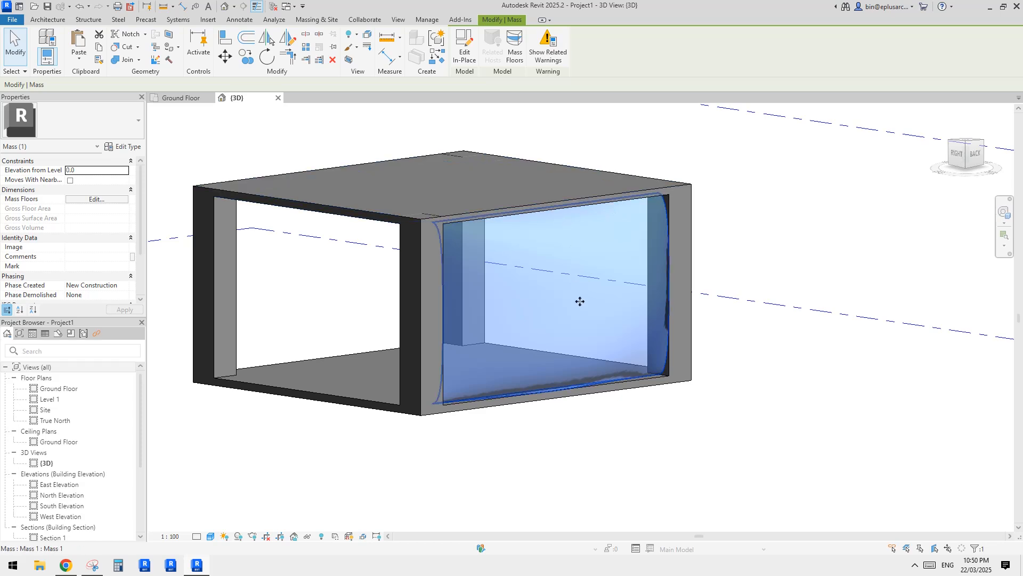
{"action": "left_click", "coordinate": [469, 54]}
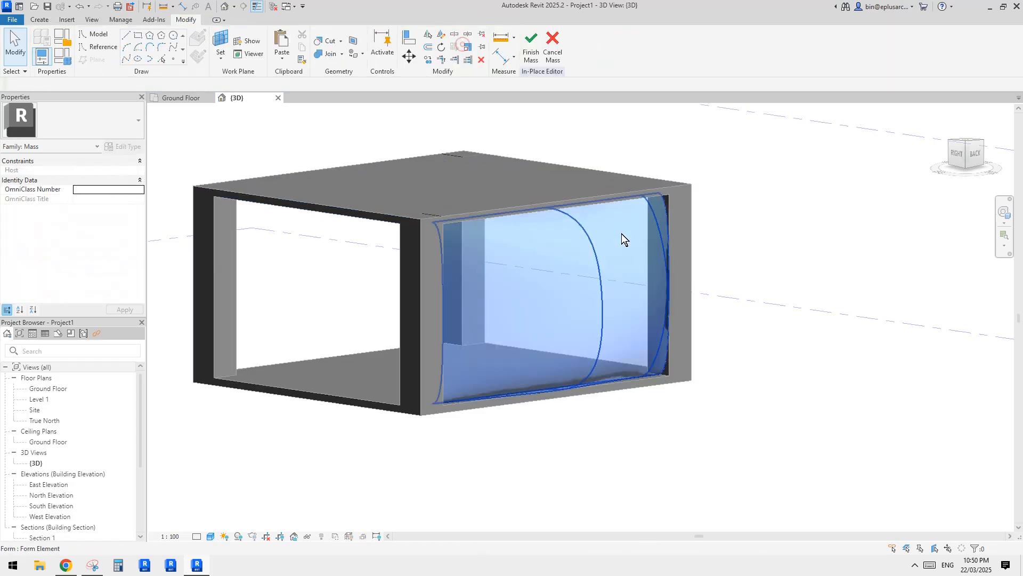
{"action": "left_click", "coordinate": [621, 233]}
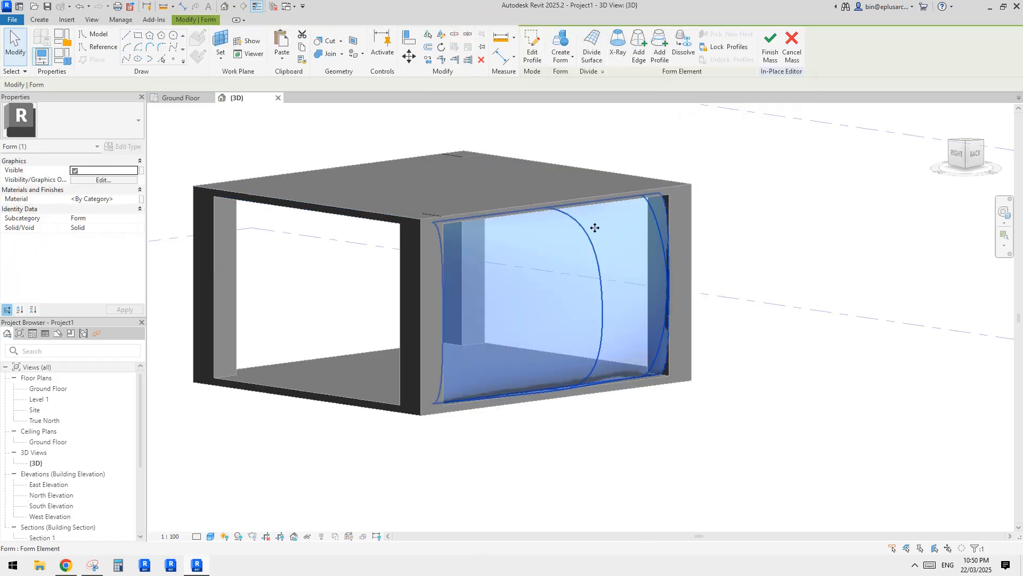
{"action": "middle_click_drag", "start_coordinate": [595, 227], "coordinate": [563, 265], "text": "shift"}
{"action": "scroll", "coordinate": [576, 228], "scroll_direction": "up", "scroll_amount": 1}
{"action": "key", "text": "Escape"}
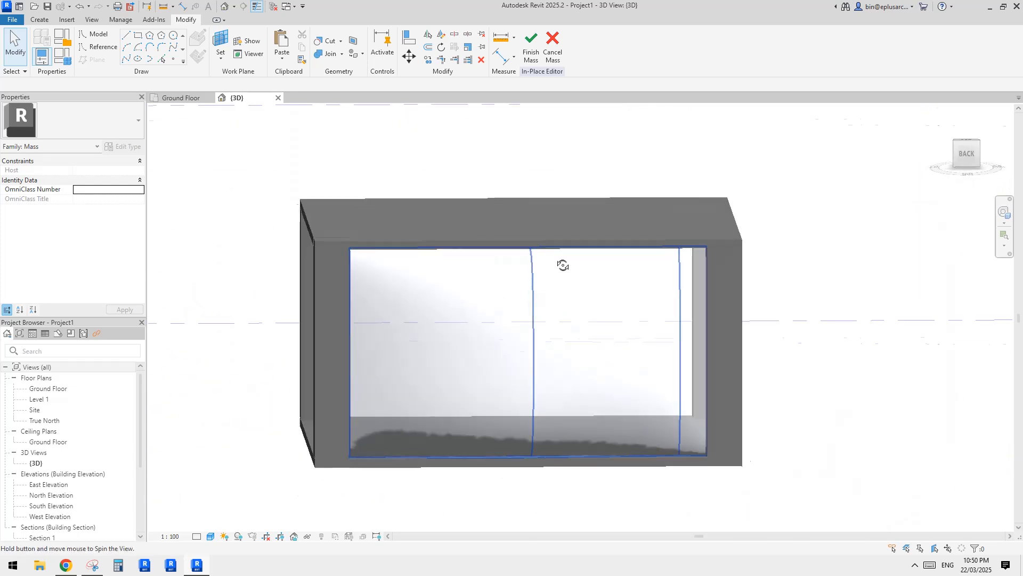
{"action": "left_click", "coordinate": [531, 46]}
{"action": "middle_click_drag", "start_coordinate": [539, 156], "coordinate": [509, 329], "text": "shift"}
{"action": "left_click", "coordinate": [67, 565]}
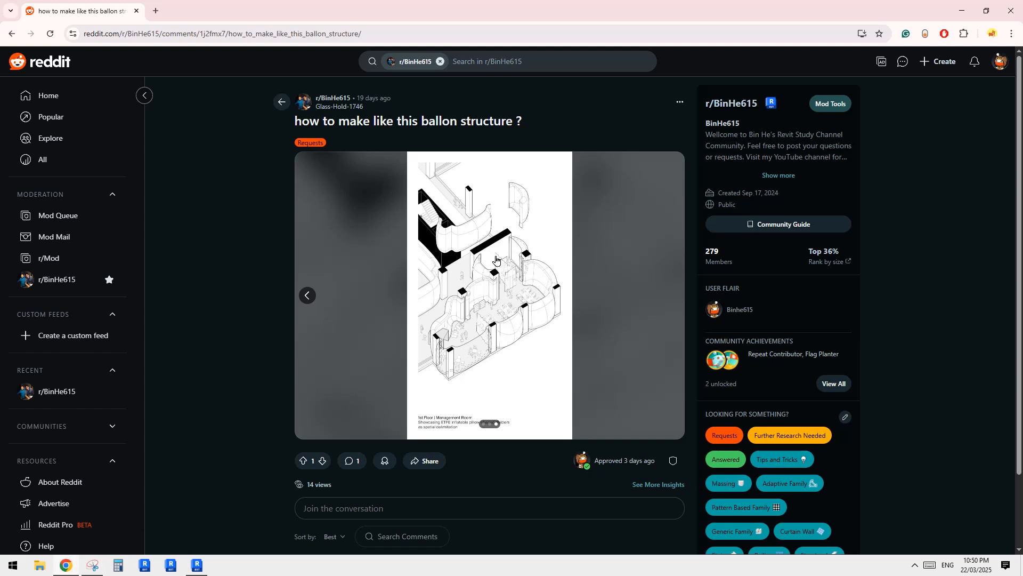
{"action": "left_click", "coordinate": [203, 574]}
Switch back to Revit and create a Generic 300mm wall by face on the balloon mass
{"action": "middle_click_drag", "start_coordinate": [469, 395], "coordinate": [420, 375], "text": "shift"}
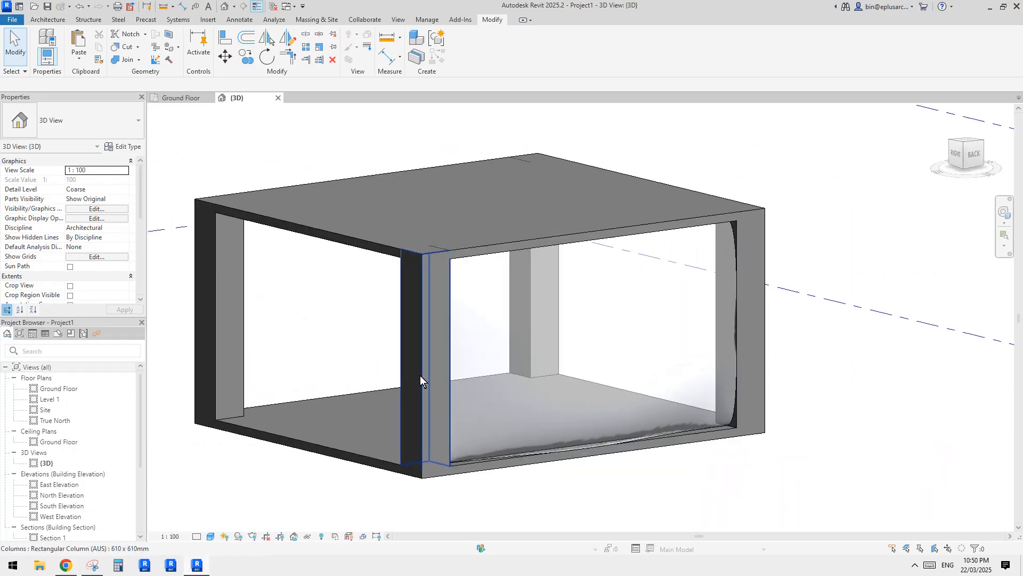
{"action": "left_click", "coordinate": [29, 20]}
{"action": "left_click", "coordinate": [44, 56]}
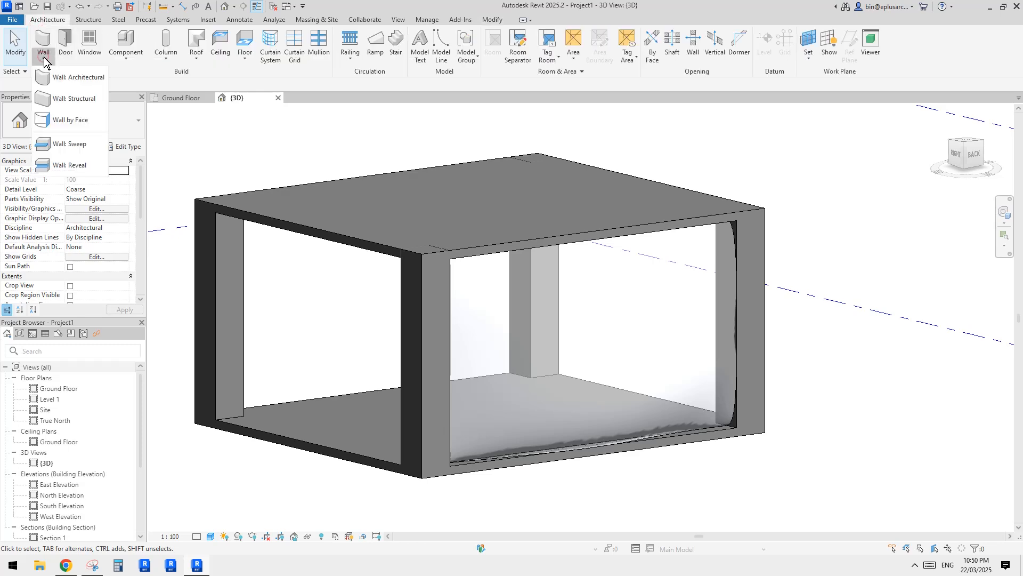
{"action": "left_click", "coordinate": [61, 76]}
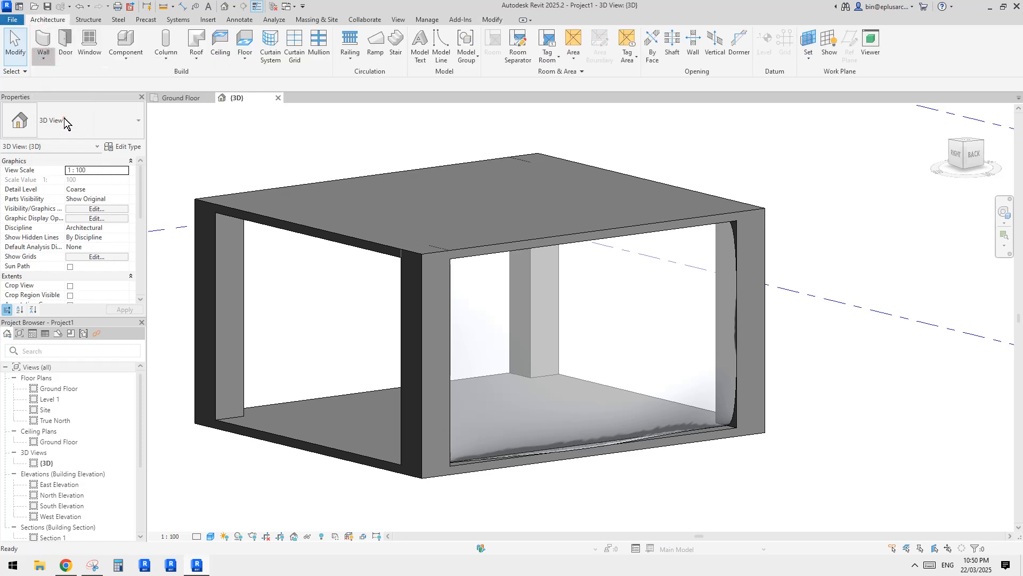
{"action": "left_click", "coordinate": [107, 127]}
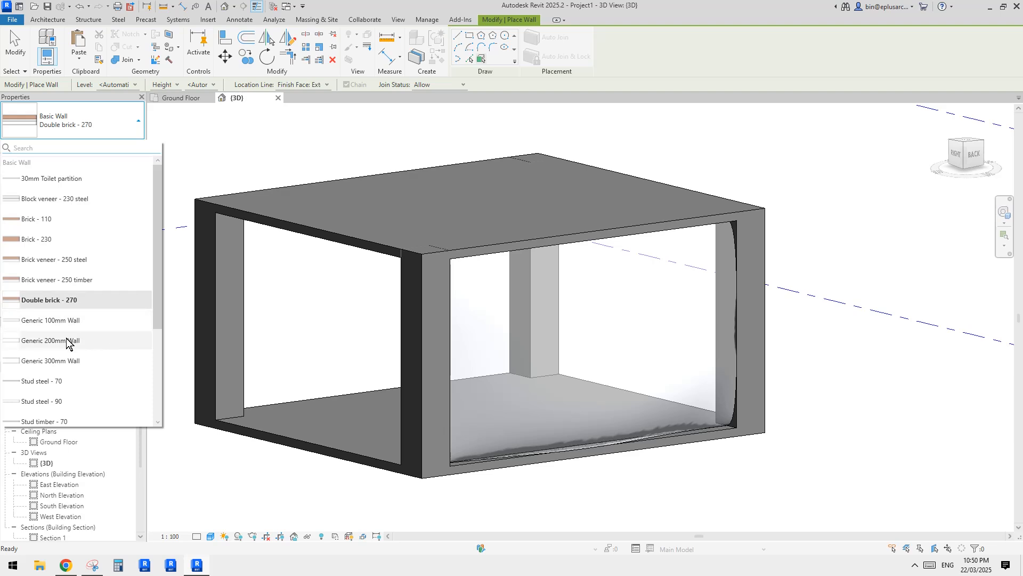
{"action": "left_click", "coordinate": [61, 360]}
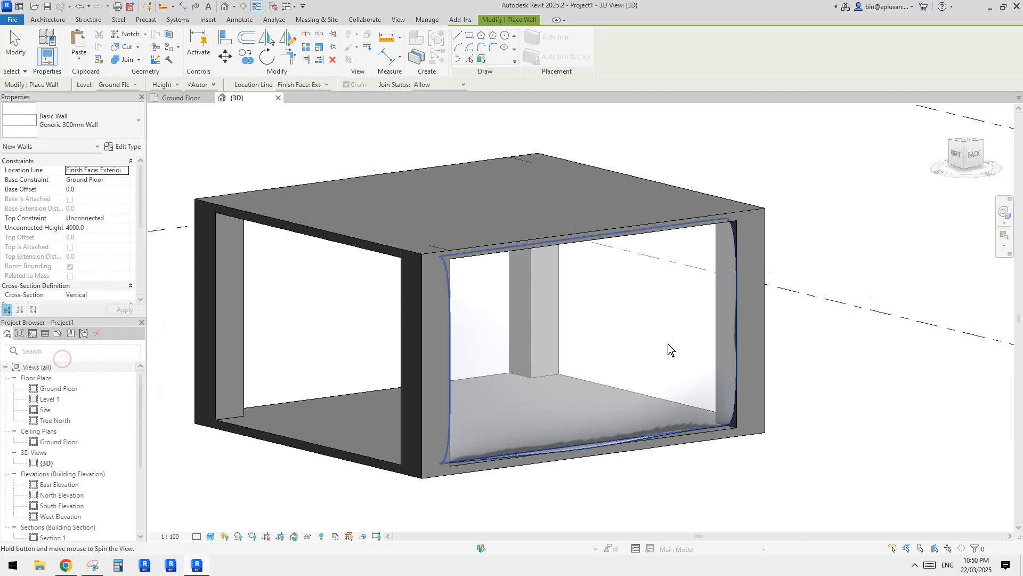
{"action": "middle_click_drag", "start_coordinate": [667, 344], "coordinate": [642, 372], "text": "shift"}
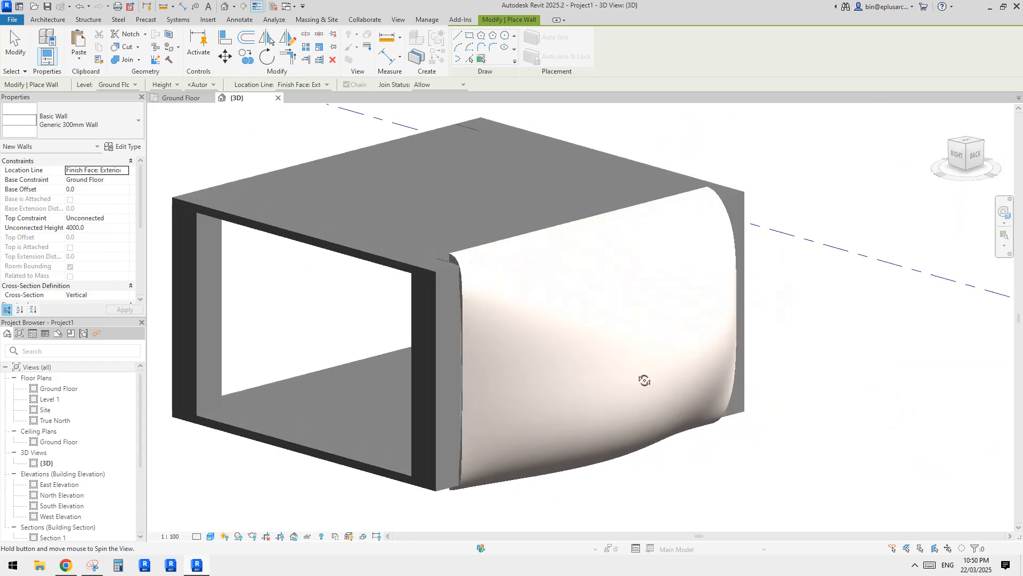
{"action": "key", "text": "Escape"}
Try to set the balloon face wall's location line to Finish Face: Interior
{"action": "left_click", "coordinate": [520, 316]}
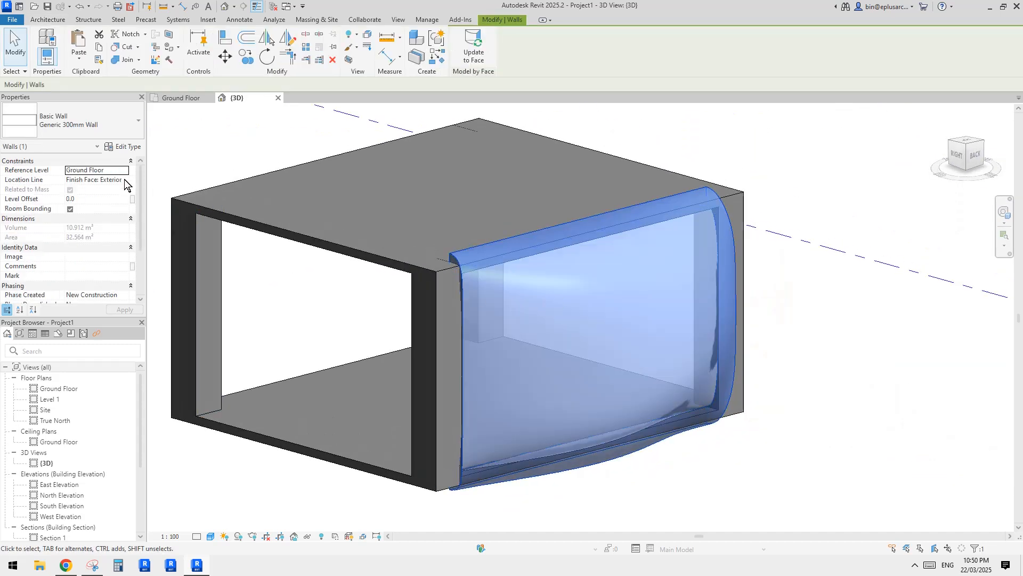
{"action": "left_click", "coordinate": [98, 215]}
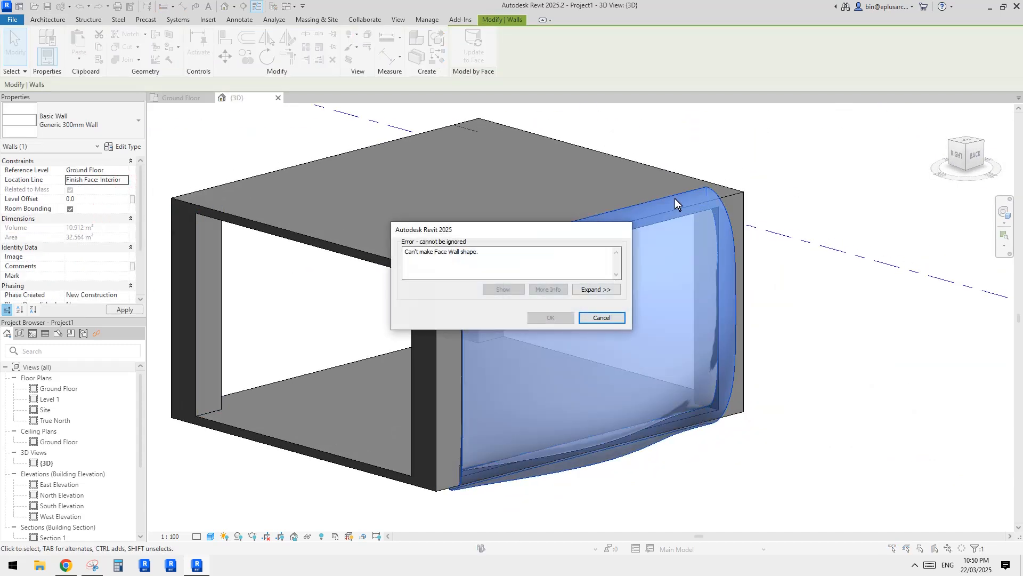
{"action": "left_click", "coordinate": [602, 318]}
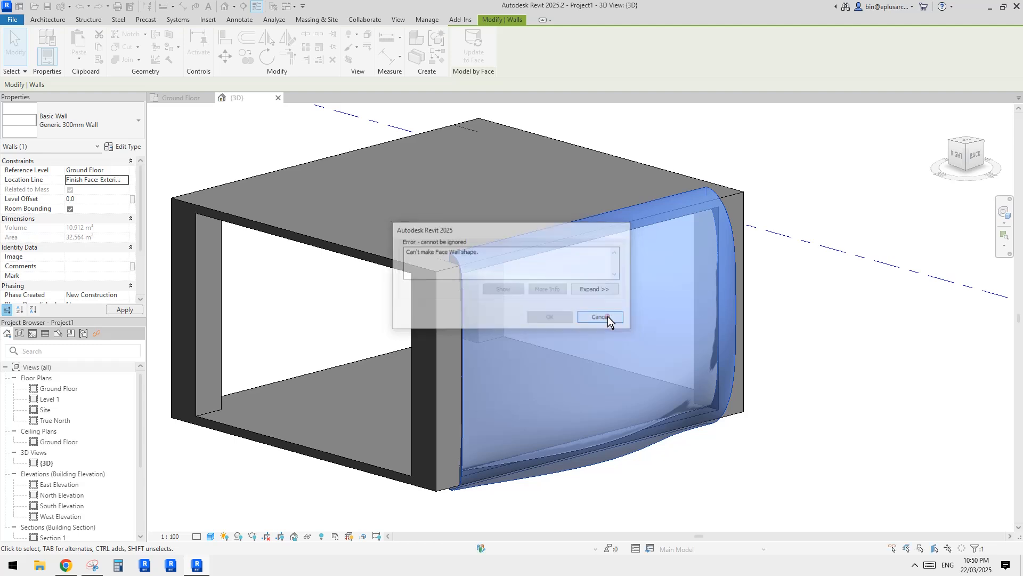
Examine the Generic 300mm face wall's edges and corners from several angles, and delete the wall
{"action": "scroll", "coordinate": [646, 313], "scroll_direction": "down", "scroll_amount": 1}
{"action": "middle_click_drag", "start_coordinate": [660, 320], "coordinate": [730, 301], "text": "shift"}
{"action": "left_click", "coordinate": [725, 294]}
{"action": "left_click", "coordinate": [672, 276]}
{"action": "middle_click_drag", "start_coordinate": [674, 276], "coordinate": [669, 286], "text": "shift"}
{"action": "scroll", "coordinate": [670, 283], "scroll_direction": "up", "scroll_amount": 2}
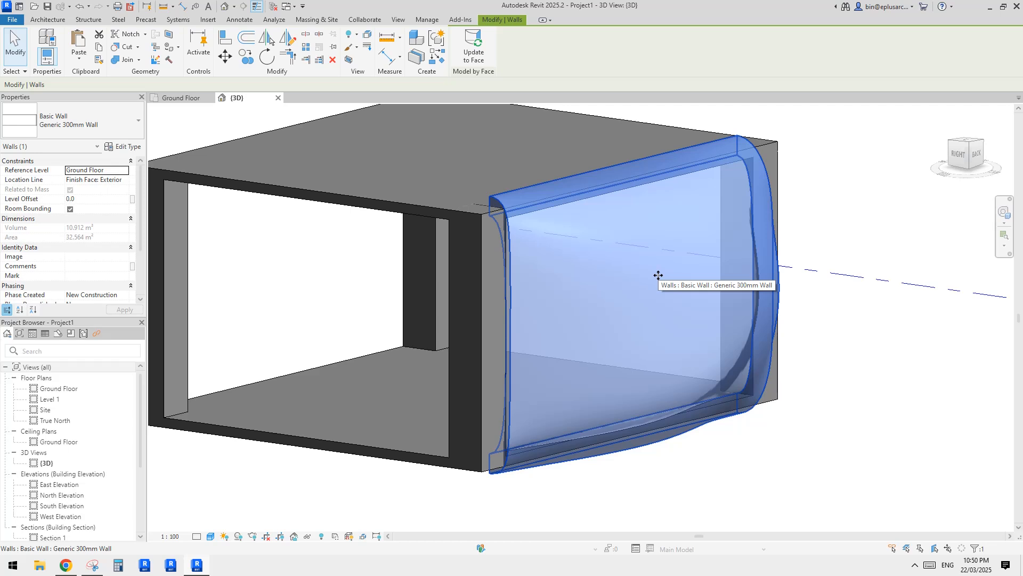
{"action": "middle_click_drag", "start_coordinate": [627, 223], "coordinate": [627, 233]}
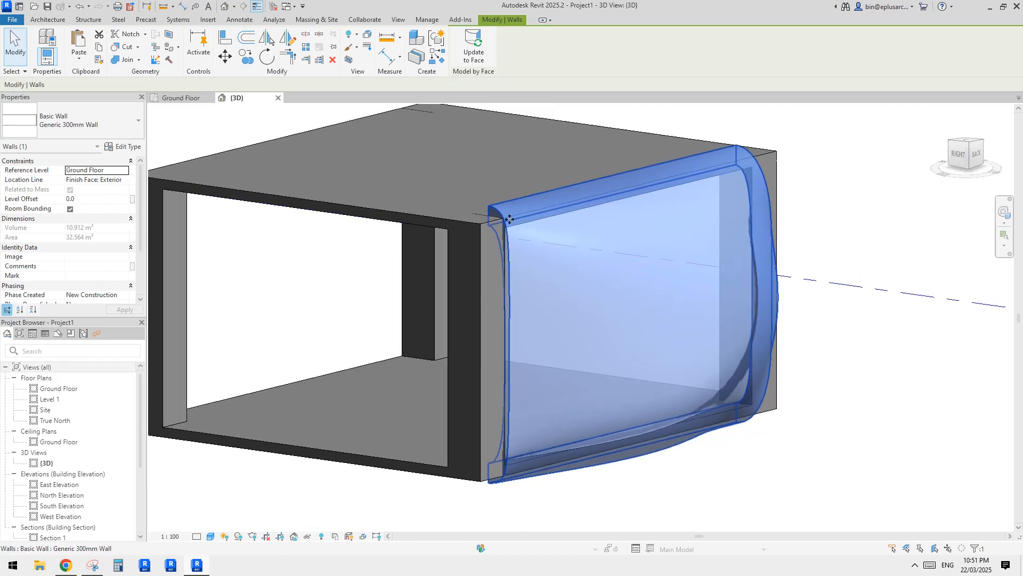
{"action": "middle_click_drag", "start_coordinate": [711, 364], "coordinate": [641, 334], "text": "shift"}
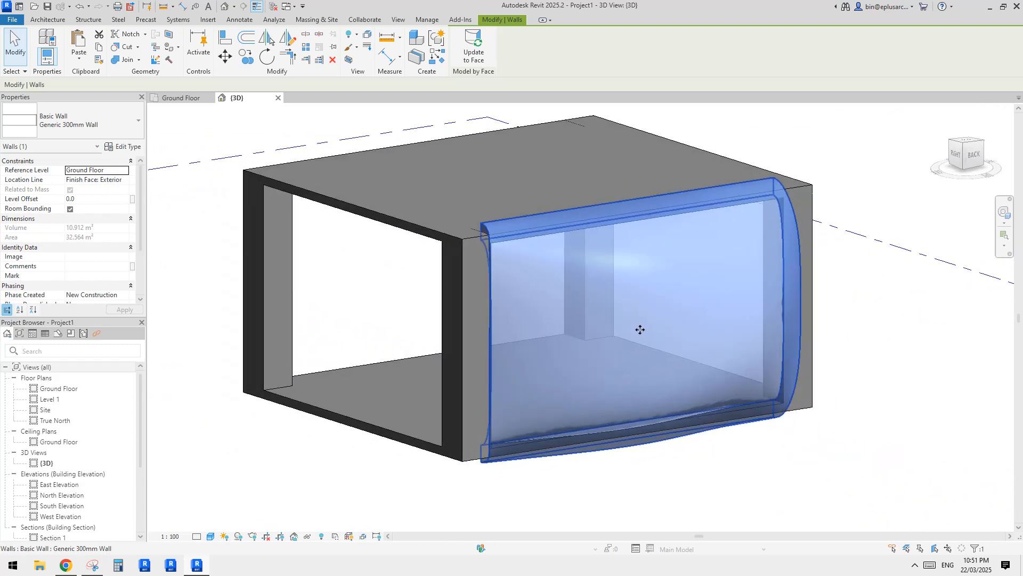
{"action": "key", "text": "Delete"}
{"action": "middle_click_drag", "start_coordinate": [583, 310], "coordinate": [574, 323]}
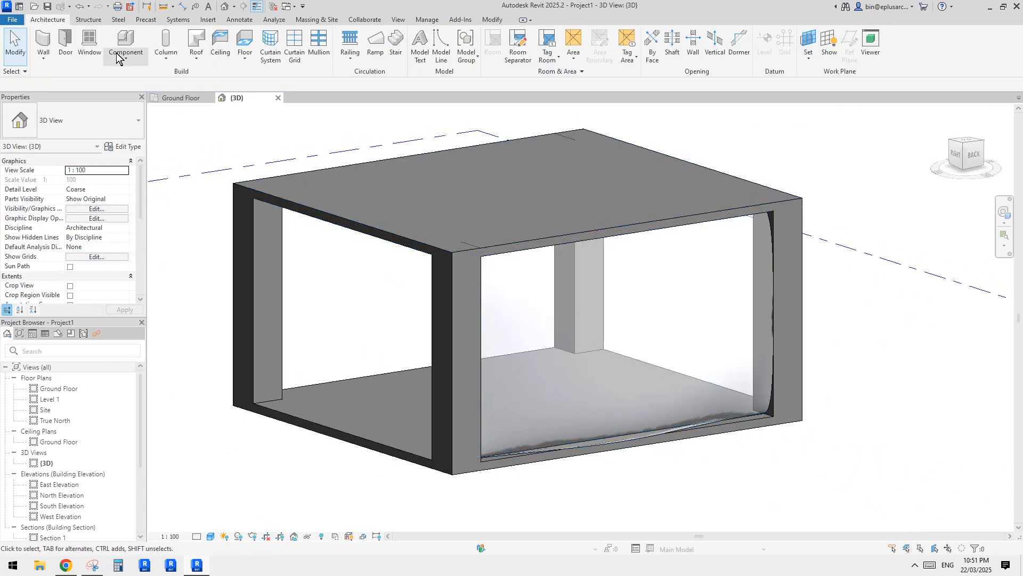
{"action": "left_click", "coordinate": [194, 57]}
{"action": "left_click", "coordinate": [235, 121]}
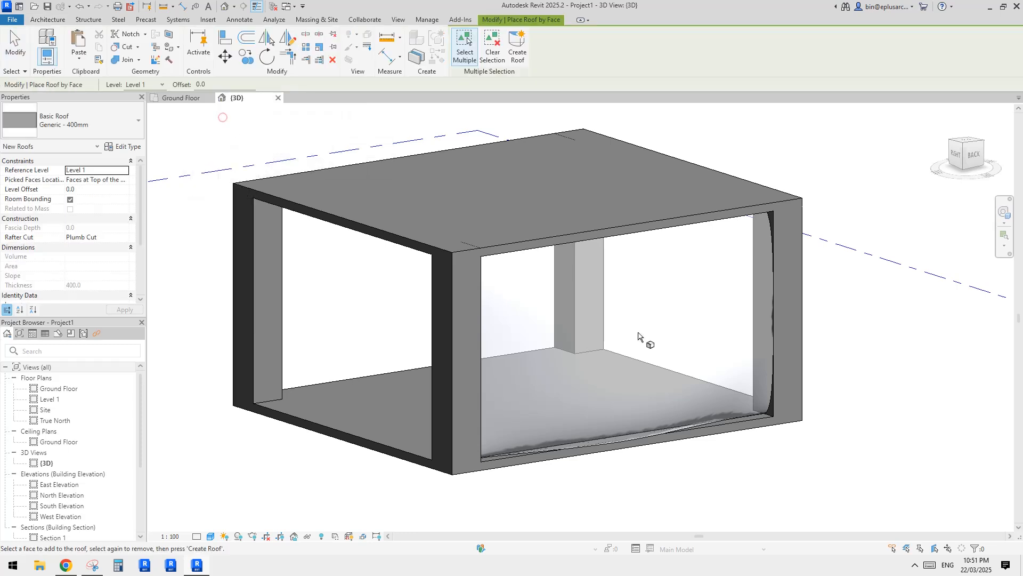
{"action": "middle_click_drag", "start_coordinate": [722, 346], "coordinate": [656, 325]}
{"action": "key", "text": "Escape"}
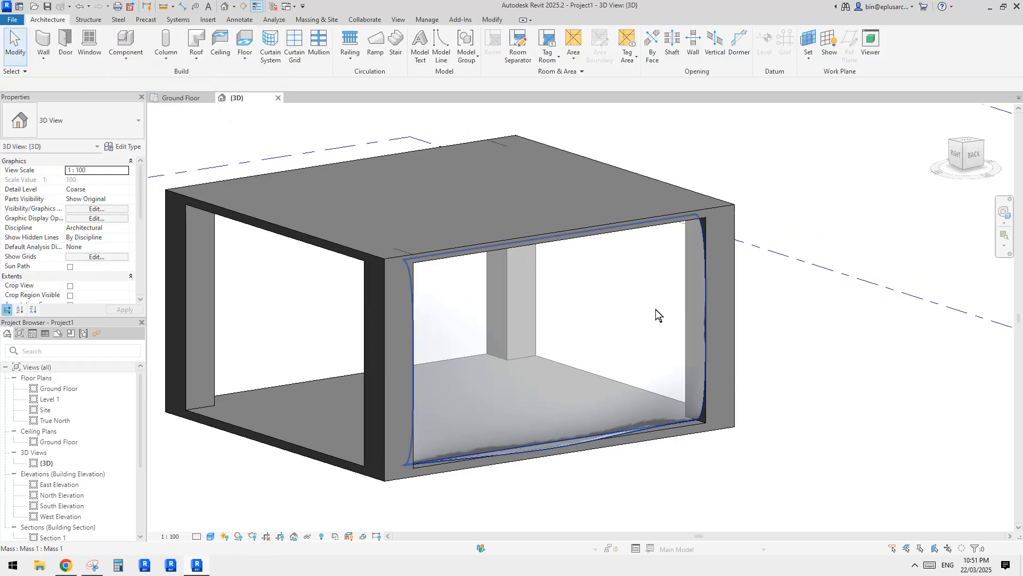
Reopen the balloon mass for in-place editing, focusing on the upper corner of its profile at the far column
{"action": "left_click", "coordinate": [640, 276]}
{"action": "scroll", "coordinate": [623, 308], "scroll_direction": "down", "scroll_amount": 1}
{"action": "middle_click_drag", "start_coordinate": [541, 333], "coordinate": [623, 368], "text": "shift"}
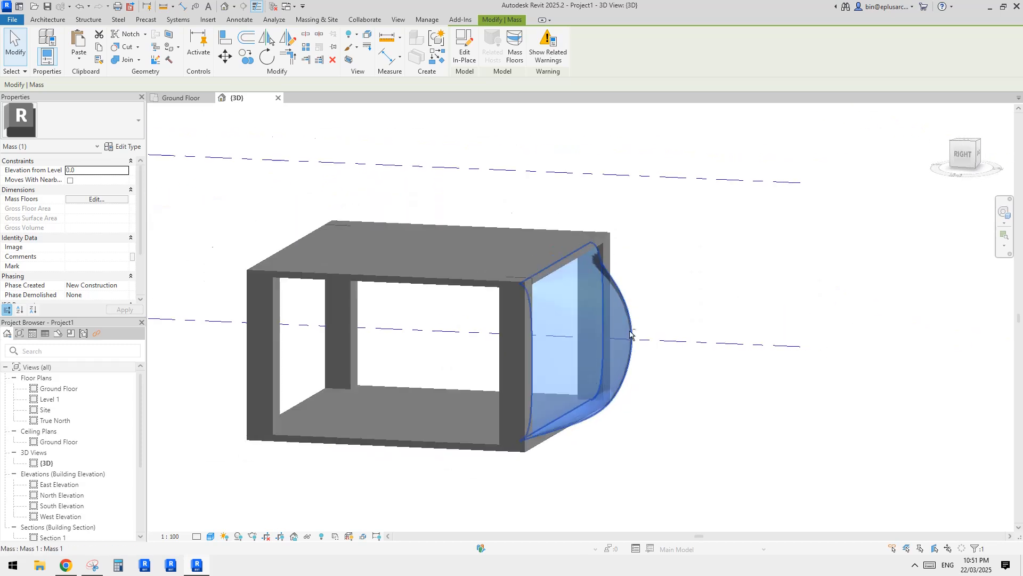
{"action": "scroll", "coordinate": [573, 390], "scroll_direction": "up", "scroll_amount": 3}
{"action": "middle_click_drag", "start_coordinate": [573, 391], "coordinate": [574, 274], "text": "shift"}
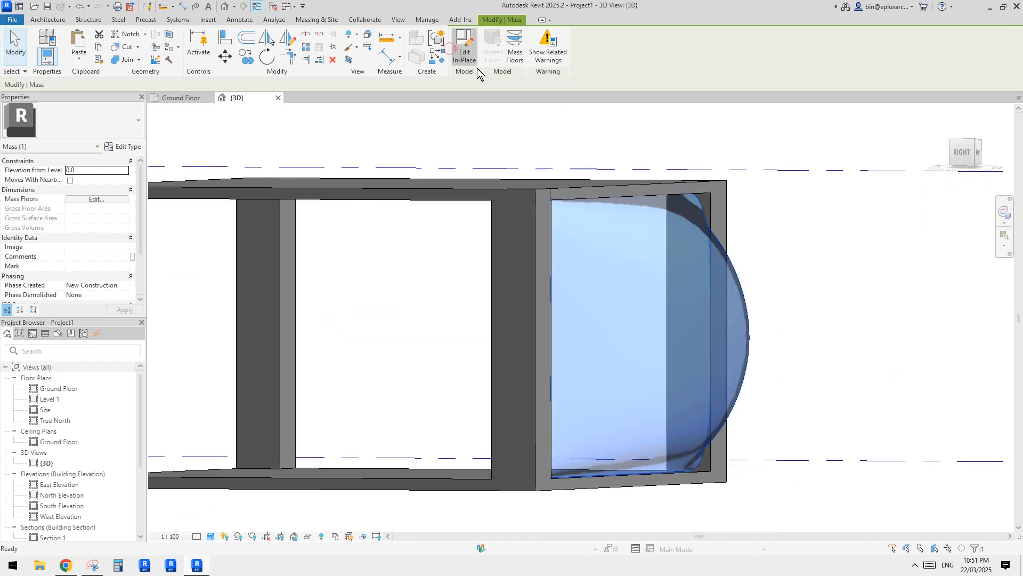
{"action": "left_click", "coordinate": [705, 210]}
{"action": "scroll", "coordinate": [705, 211], "scroll_direction": "up", "scroll_amount": 2}
{"action": "key", "text": "Escape"}
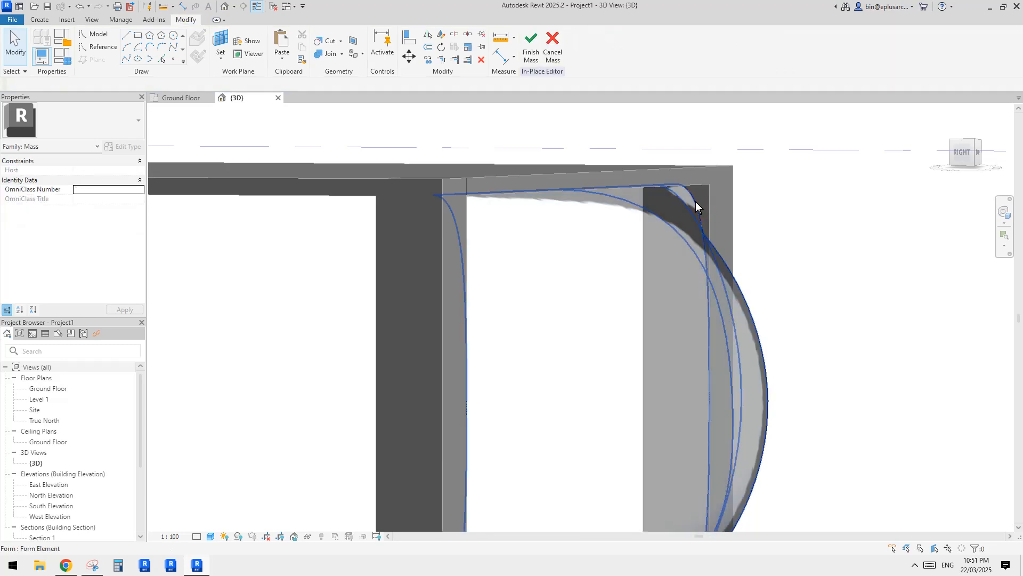
Pull the upper corner control point of the far column's reference spline slightly inward, away from the column and slab corner
{"action": "left_click", "coordinate": [695, 202]}
{"action": "middle_click_drag", "start_coordinate": [723, 239], "coordinate": [698, 193], "text": "shift"}
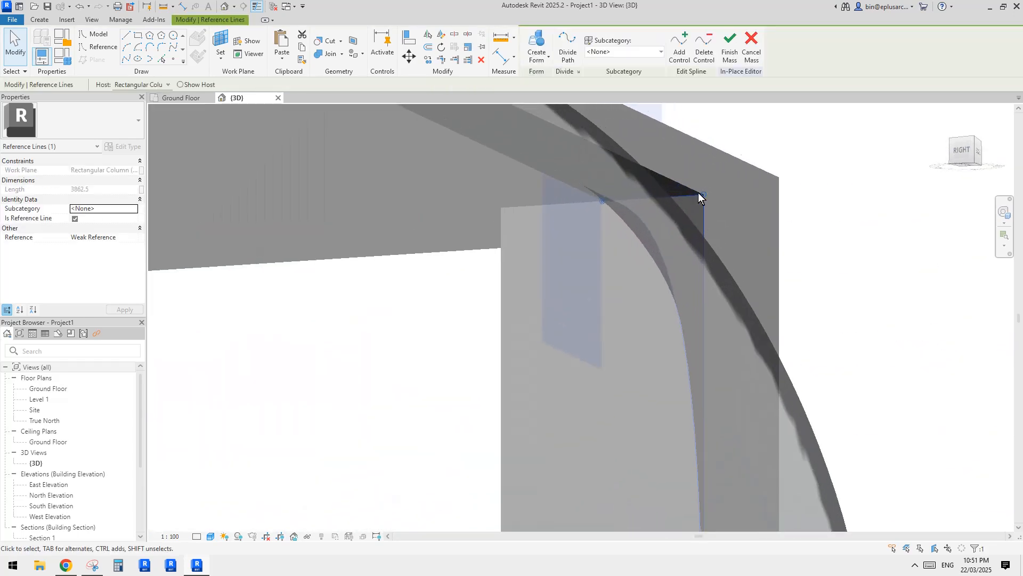
{"action": "middle_click_drag", "start_coordinate": [633, 206], "coordinate": [600, 188], "text": "shift"}
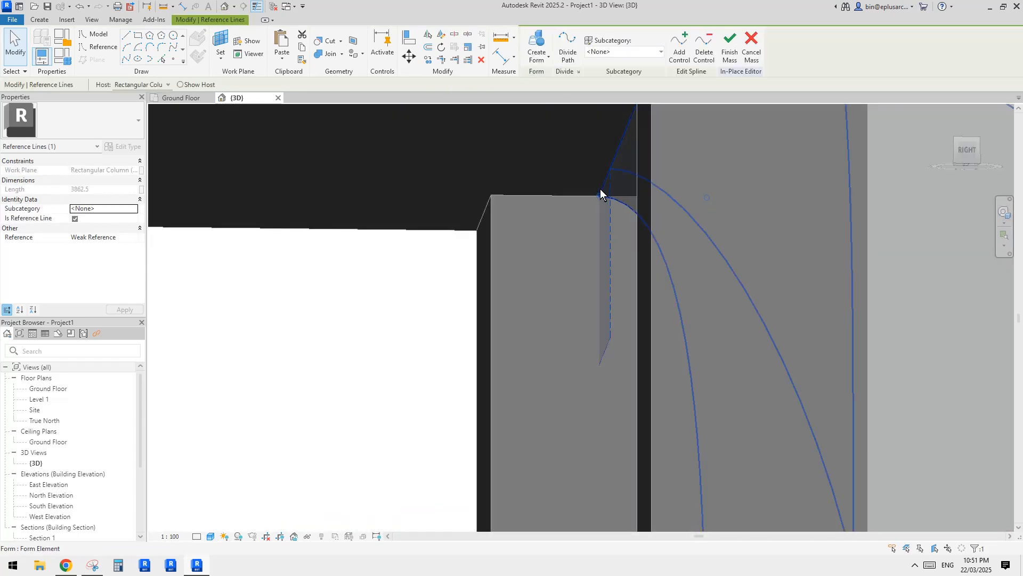
{"action": "middle_click_drag", "start_coordinate": [682, 195], "coordinate": [732, 194], "text": "shift"}
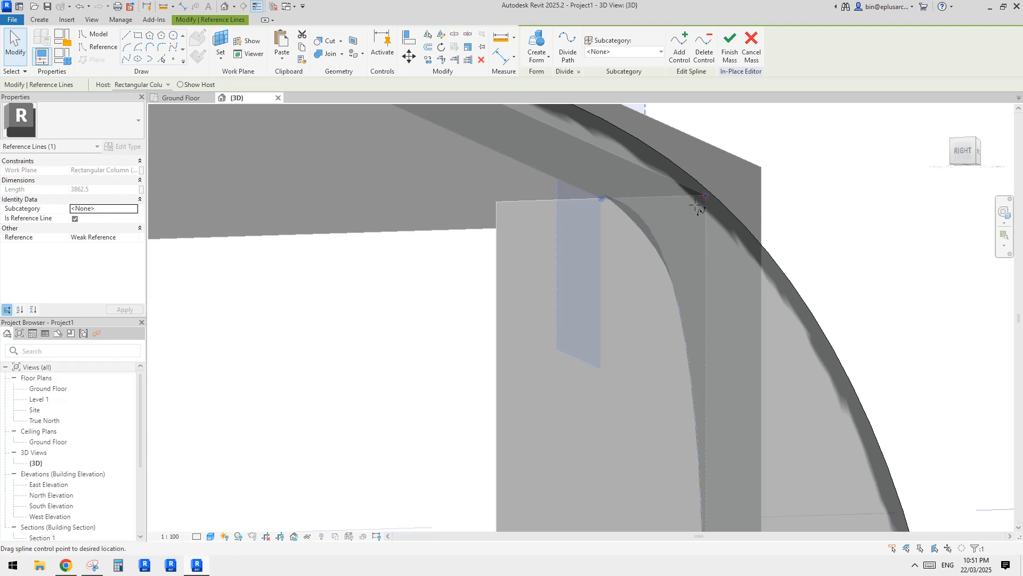
{"action": "left_click_drag", "start_coordinate": [696, 206], "coordinate": [684, 206]}
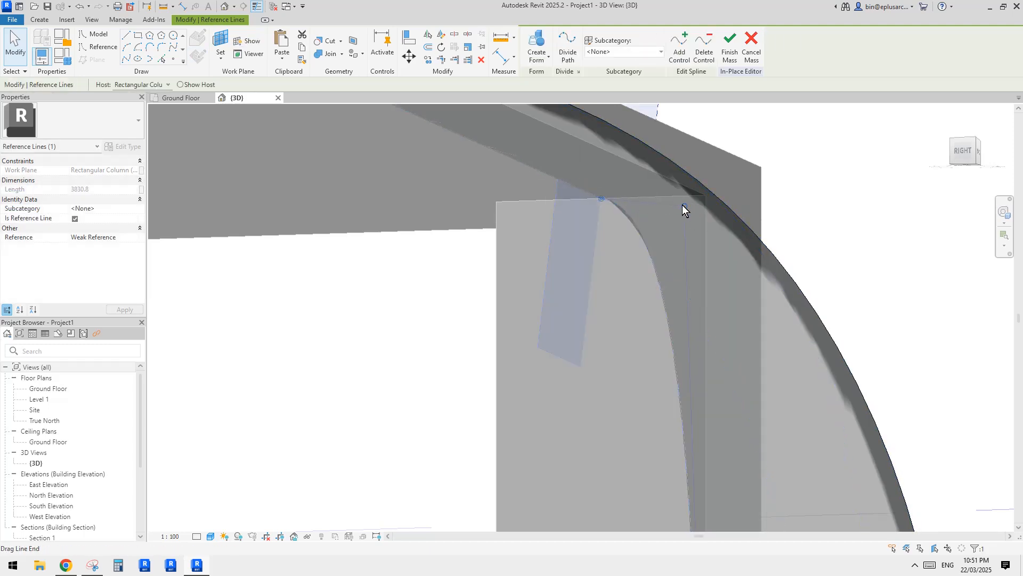
Pull the upper and lower corner control points of the opposite column's reference spline slightly inward
{"action": "middle_click_drag", "start_coordinate": [683, 205], "coordinate": [496, 184], "text": "shift"}
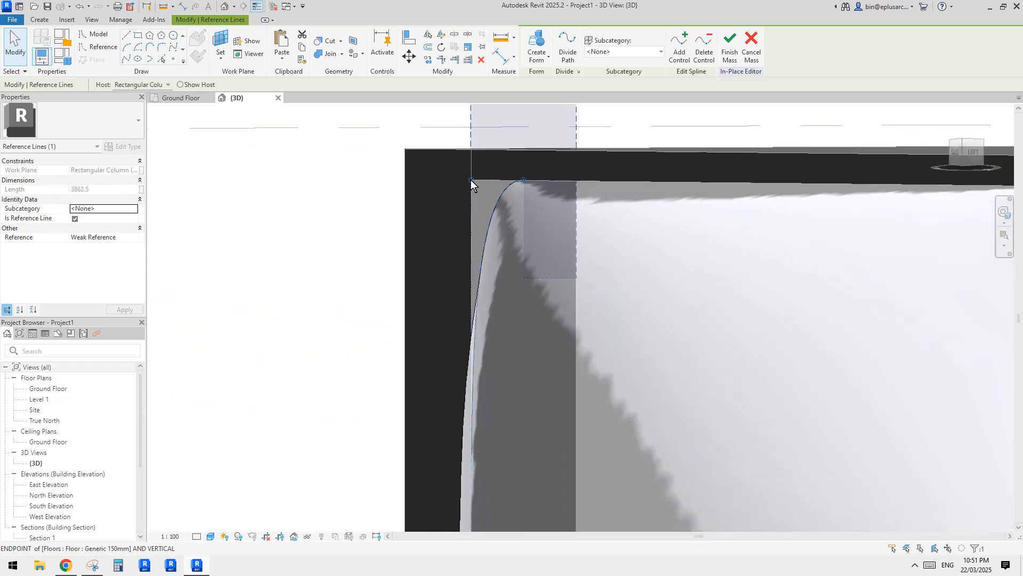
{"action": "left_click_drag", "start_coordinate": [470, 179], "coordinate": [482, 197]}
{"action": "middle_click_drag", "start_coordinate": [482, 197], "coordinate": [577, 215], "text": "shift"}
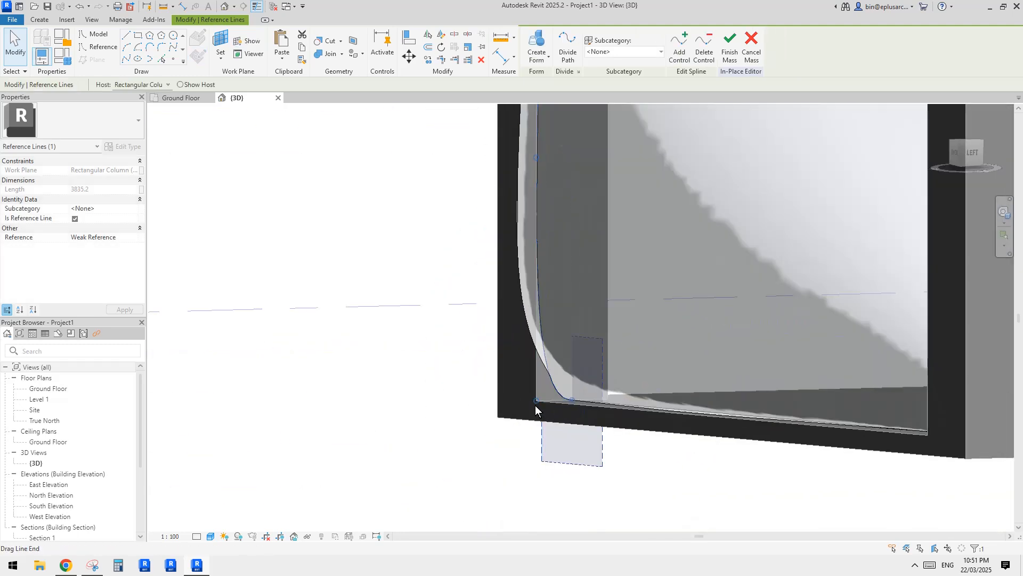
{"action": "left_click_drag", "start_coordinate": [535, 403], "coordinate": [542, 395]}
Pull the lower corner control point of the first column's reference spline slightly inward to match its upper end
{"action": "middle_click_drag", "start_coordinate": [542, 396], "coordinate": [693, 362], "text": "shift"}
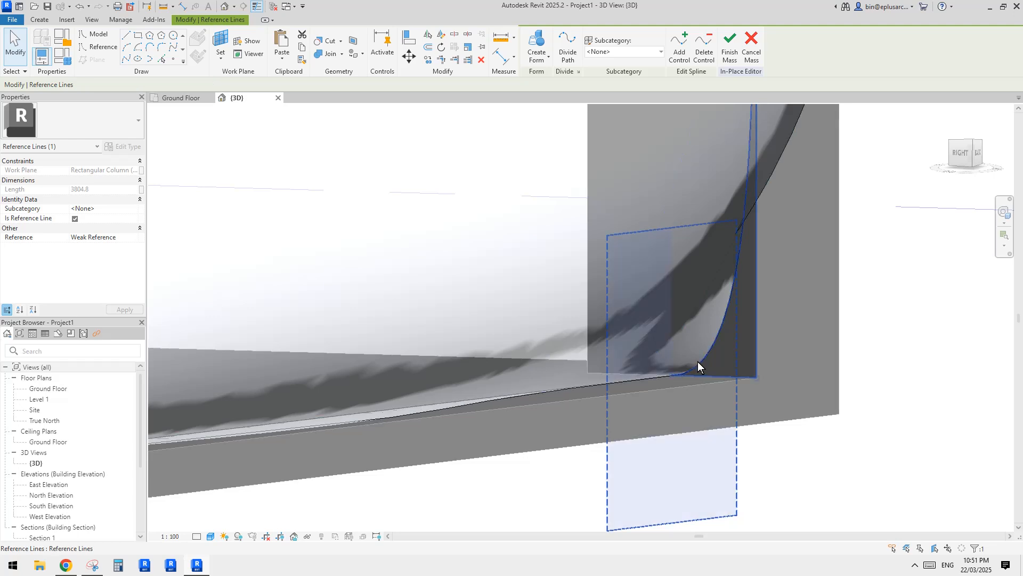
{"action": "left_click_drag", "start_coordinate": [698, 362], "coordinate": [757, 366]}
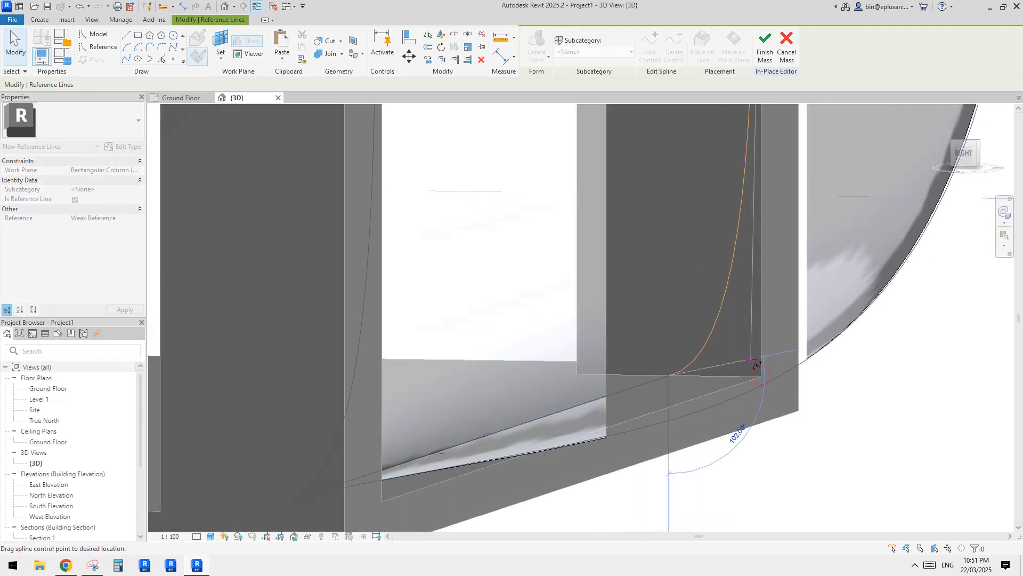
{"action": "scroll", "coordinate": [750, 356], "scroll_direction": "down", "scroll_amount": 6}
{"action": "middle_click_drag", "start_coordinate": [745, 272], "coordinate": [706, 257], "text": "shift"}
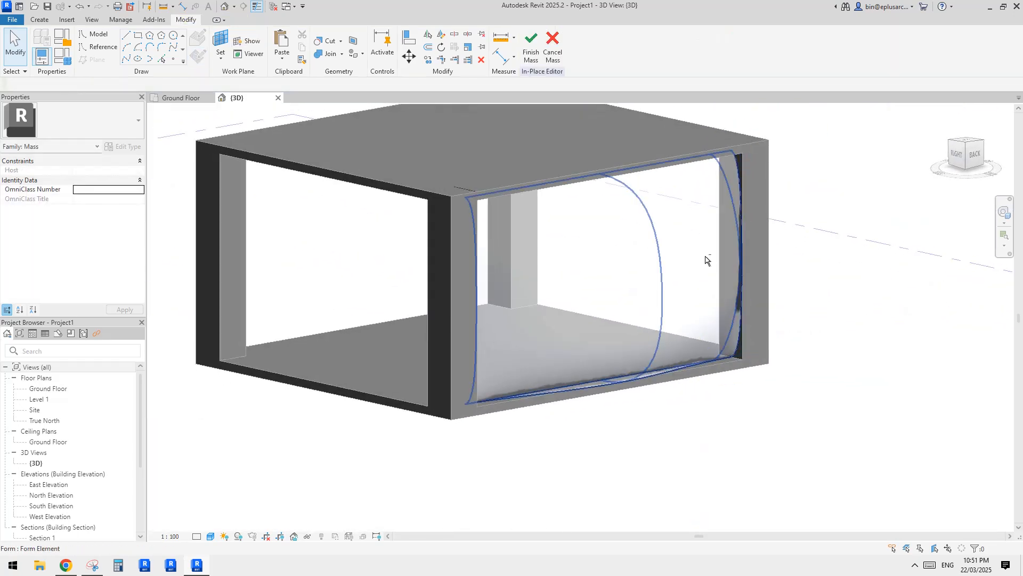
Adjust the upper control point of the form's middle profile curve and raise its lower control point slightly
{"action": "middle_click_drag", "start_coordinate": [696, 188], "coordinate": [724, 264], "text": "shift"}
{"action": "left_click", "coordinate": [702, 228]}
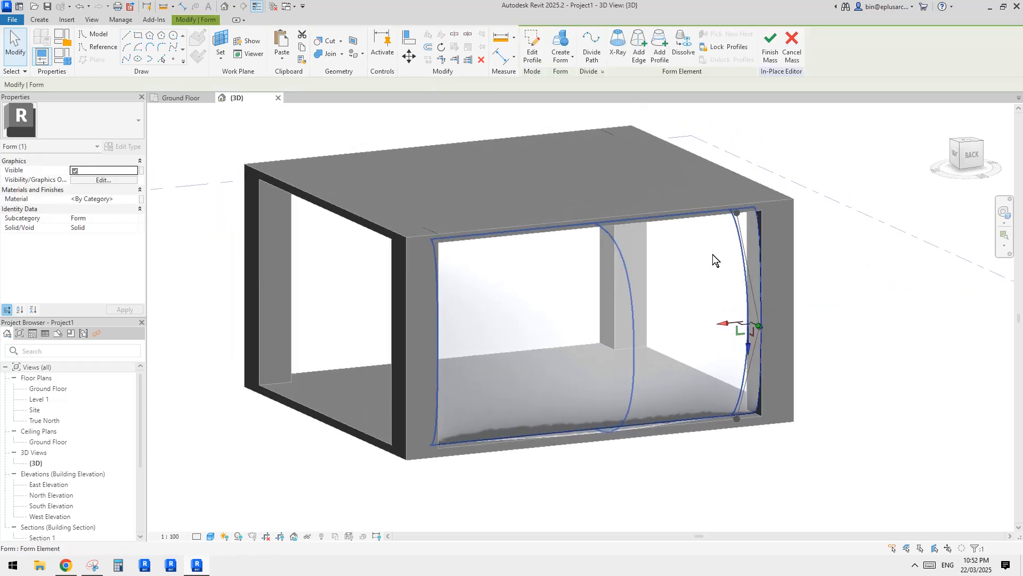
{"action": "left_click", "coordinate": [712, 254]}
{"action": "left_click", "coordinate": [631, 292]}
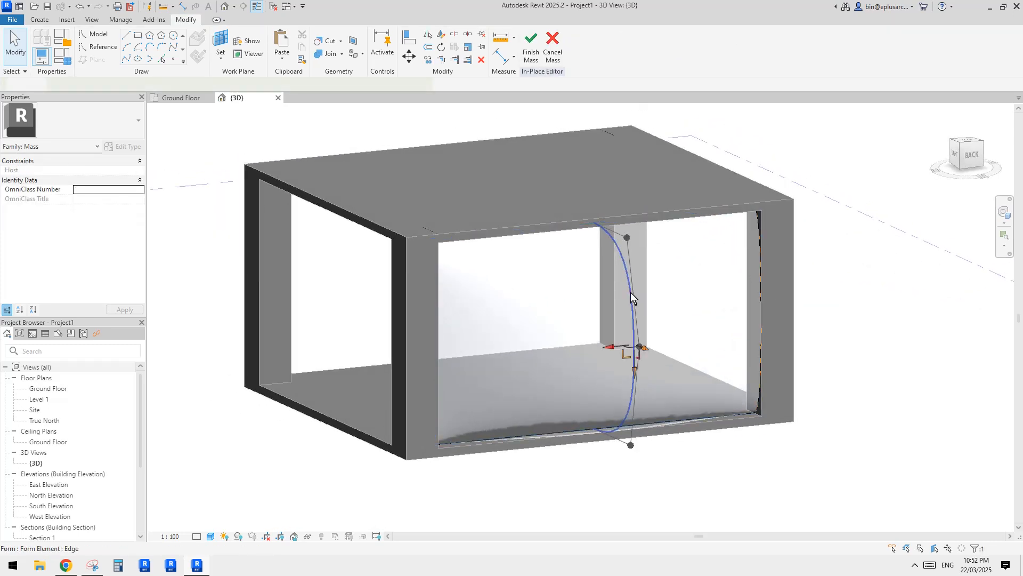
{"action": "middle_click_drag", "start_coordinate": [631, 292], "coordinate": [660, 318], "text": "shift"}
{"action": "scroll", "coordinate": [650, 267], "scroll_direction": "up", "scroll_amount": 6}
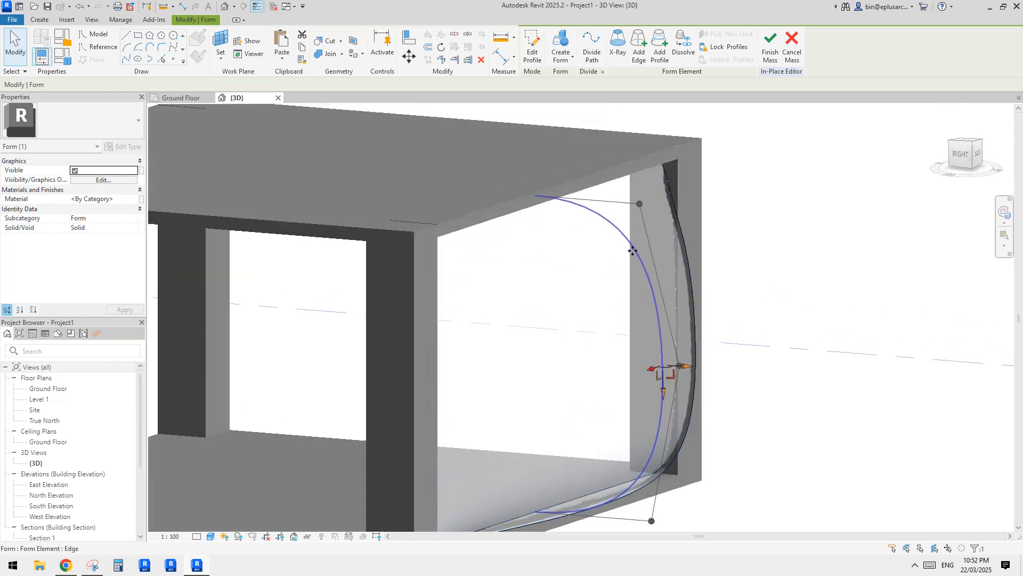
{"action": "left_click", "coordinate": [644, 193]}
{"action": "middle_click_drag", "start_coordinate": [643, 192], "coordinate": [656, 376], "text": "shift"}
{"action": "left_click", "coordinate": [632, 418]}
{"action": "left_click_drag", "start_coordinate": [632, 406], "coordinate": [627, 389]}
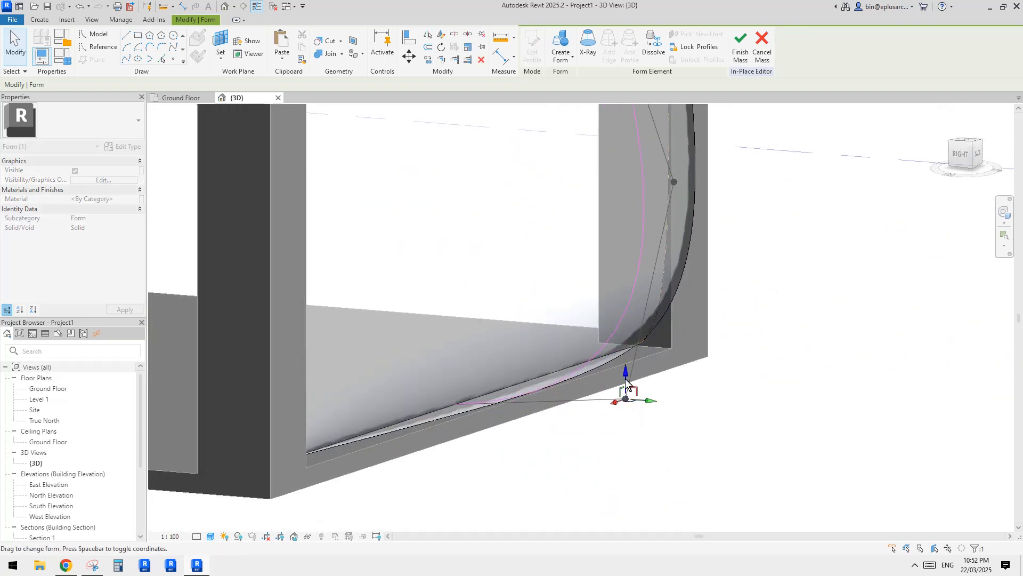
Check the reshaped middle profile and finish the in-place balloon mass
{"action": "middle_click_drag", "start_coordinate": [627, 389], "coordinate": [638, 298], "text": "shift"}
{"action": "left_click", "coordinate": [649, 234]}
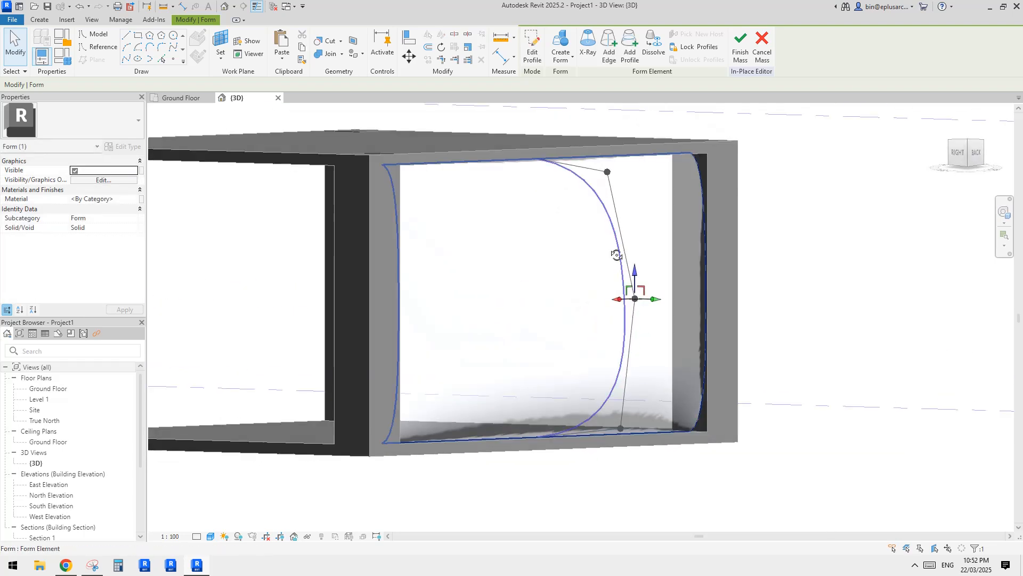
{"action": "key", "text": "Escape"}
{"action": "left_click", "coordinate": [532, 45]}
{"action": "middle_click_drag", "start_coordinate": [747, 225], "coordinate": [268, 137], "text": "shift"}
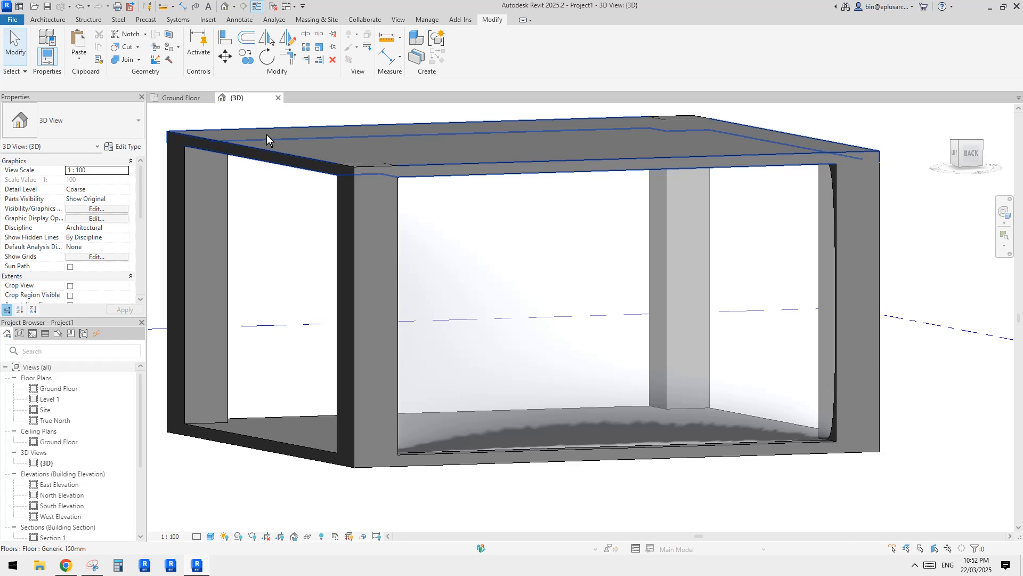
Apply a Generic 300mm Wall by face to the curved outer face of the balloon mass
{"action": "left_click", "coordinate": [49, 20]}
{"action": "left_click", "coordinate": [44, 57]}
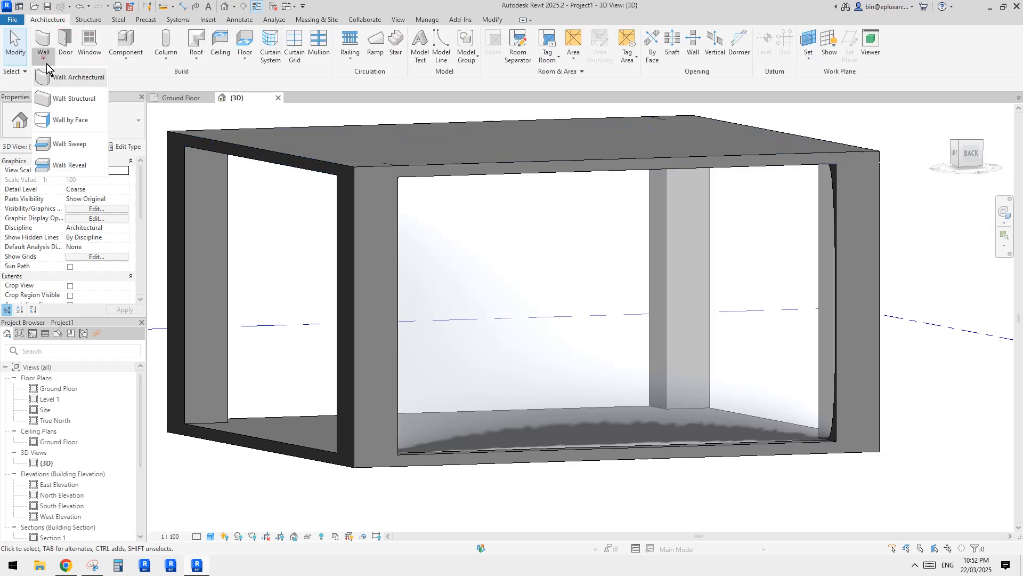
{"action": "left_click", "coordinate": [66, 120]}
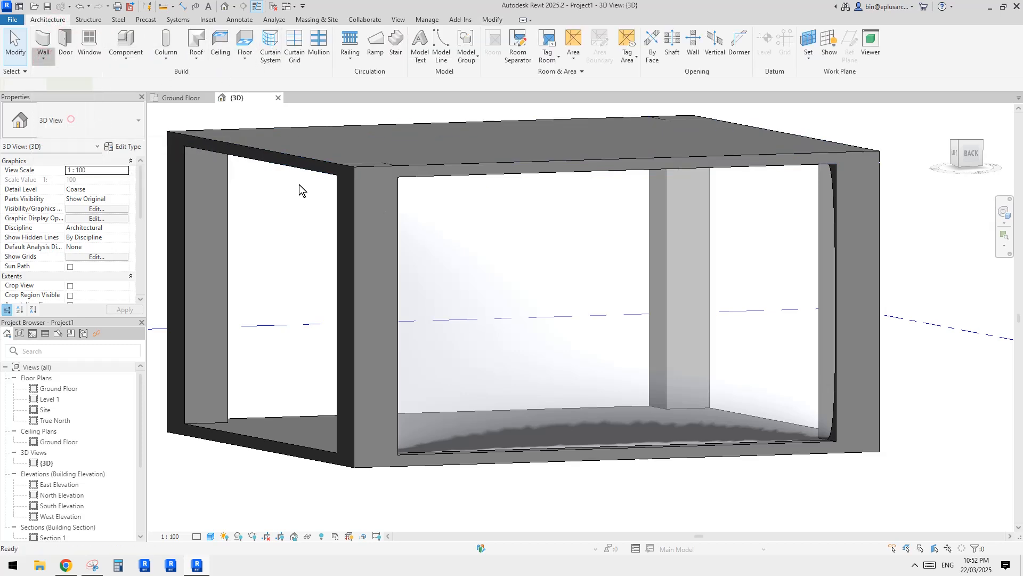
{"action": "middle_click_drag", "start_coordinate": [508, 262], "coordinate": [563, 270], "text": "shift"}
{"action": "left_click", "coordinate": [564, 269]}
{"action": "key", "text": "Escape"}
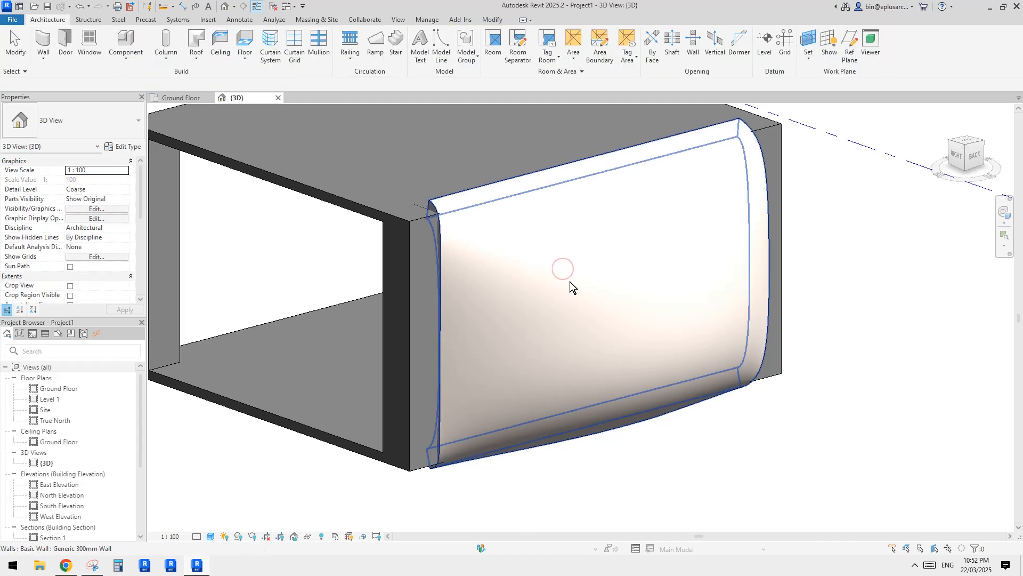
Try to set the 300mm face wall's location line to Finish Face: Interior
{"action": "left_click", "coordinate": [569, 277]}
{"action": "left_click", "coordinate": [125, 180]}
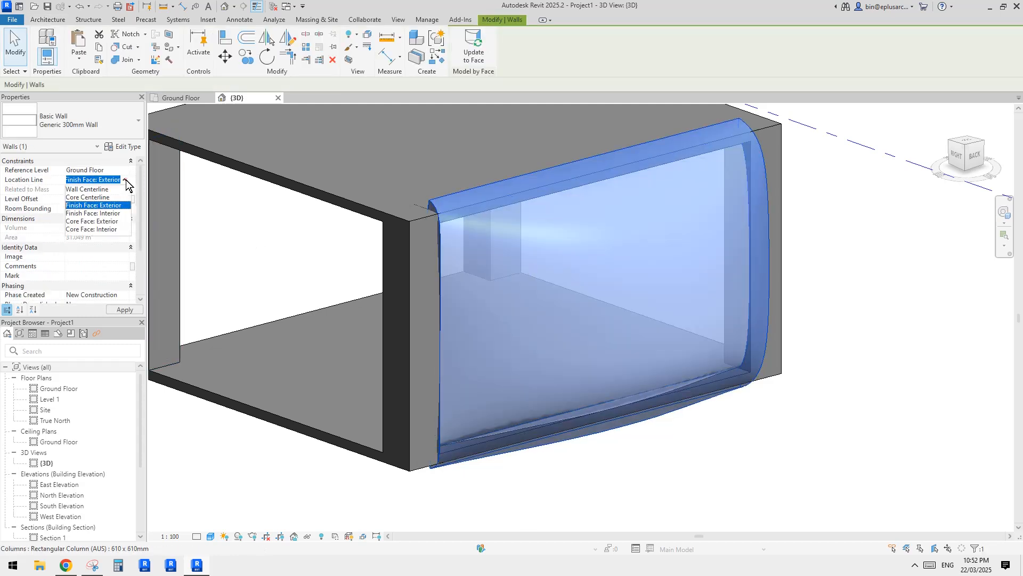
{"action": "left_click", "coordinate": [100, 207]}
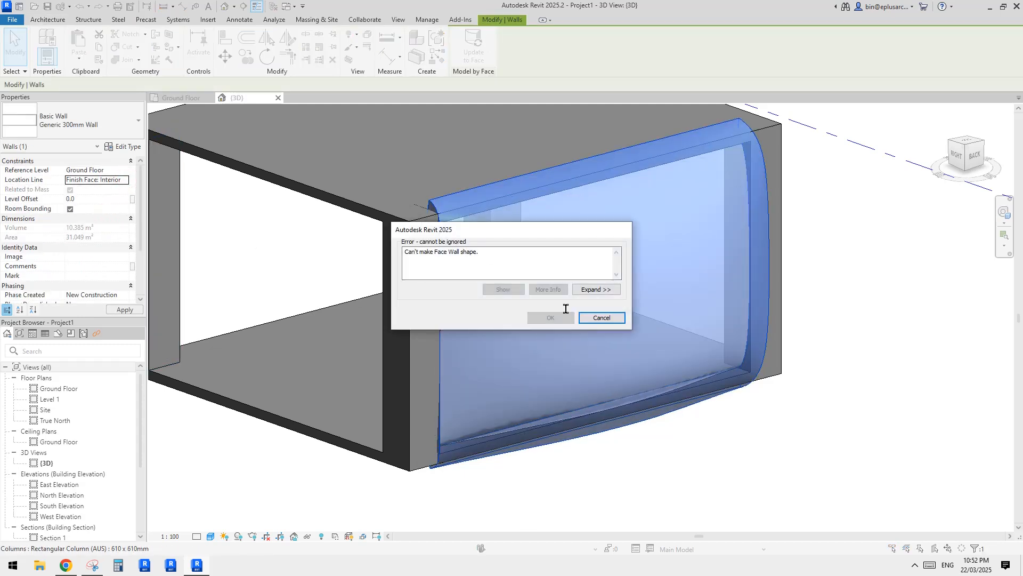
{"action": "left_click", "coordinate": [603, 317]}
Change the balloon face wall's type to Generic 100mm Wall
{"action": "left_click", "coordinate": [497, 203]}
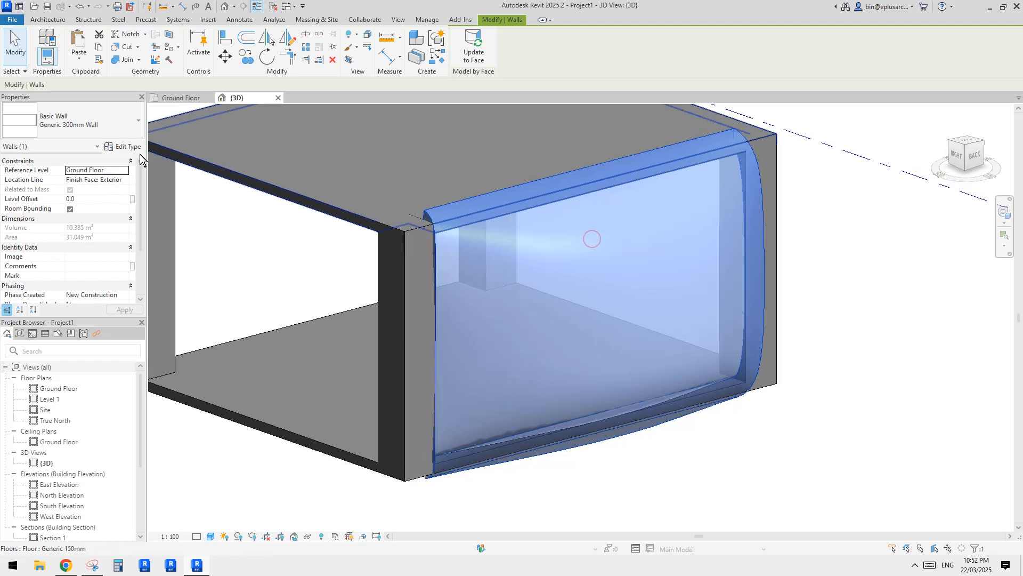
{"action": "left_click", "coordinate": [99, 124]}
{"action": "left_click", "coordinate": [75, 169]}
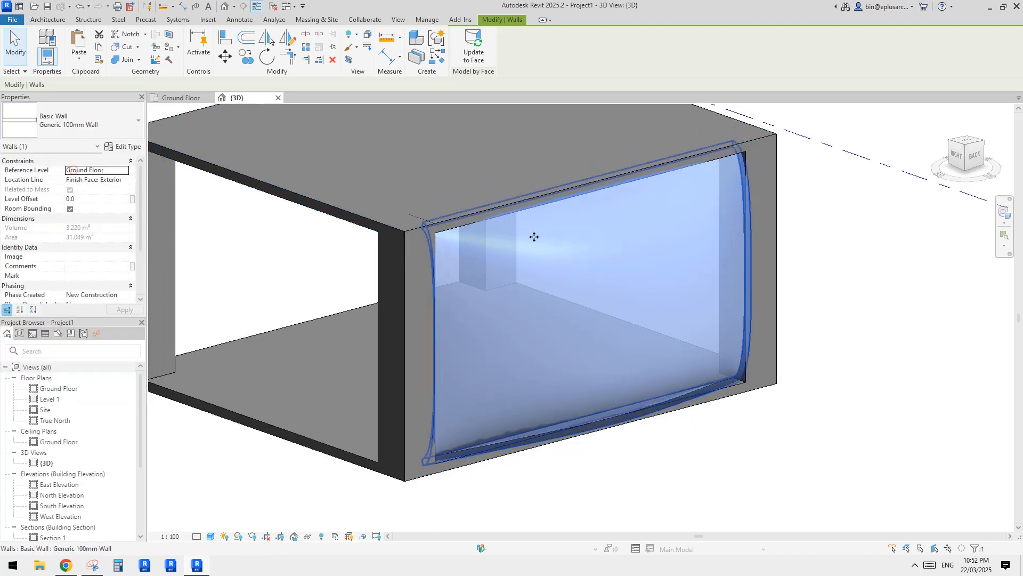
{"action": "key", "text": "Escape"}
Set the 100mm face wall's location line to Finish Face: Interior and check the result
{"action": "left_click", "coordinate": [578, 313]}
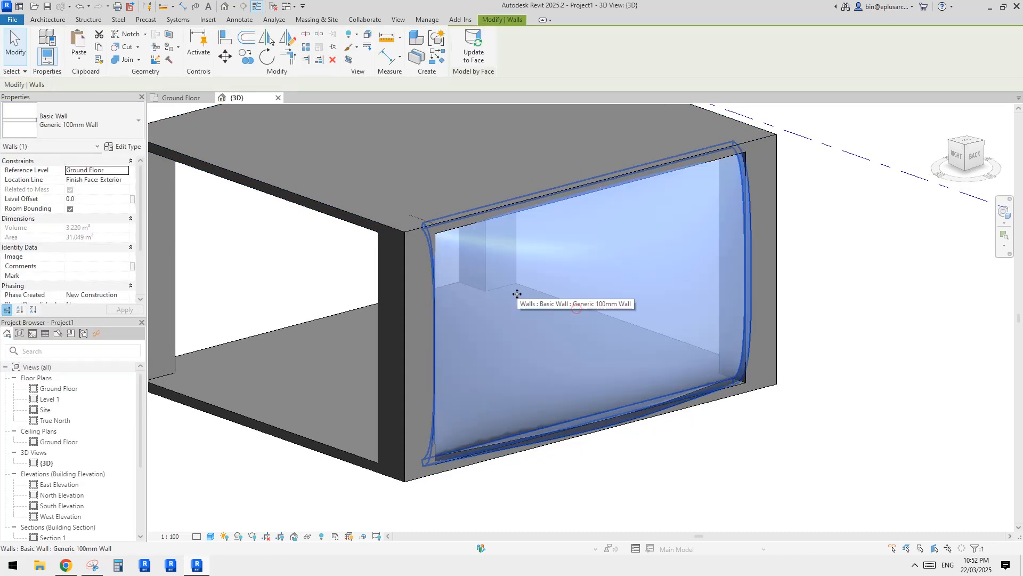
{"action": "left_click", "coordinate": [109, 181]}
{"action": "left_click", "coordinate": [104, 214]}
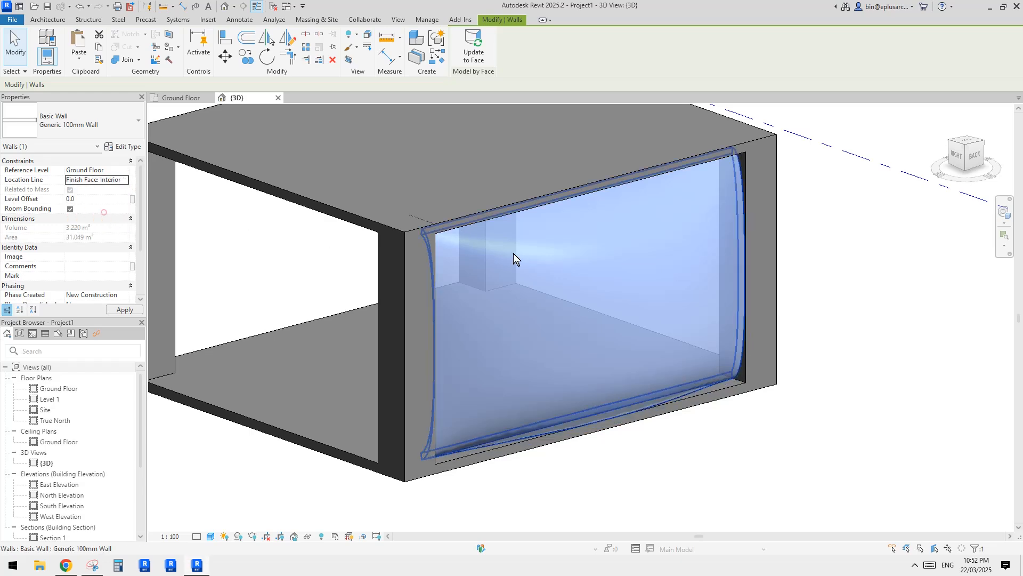
{"action": "middle_click_drag", "start_coordinate": [517, 254], "coordinate": [727, 286], "text": "shift"}
{"action": "key", "text": "Escape"}
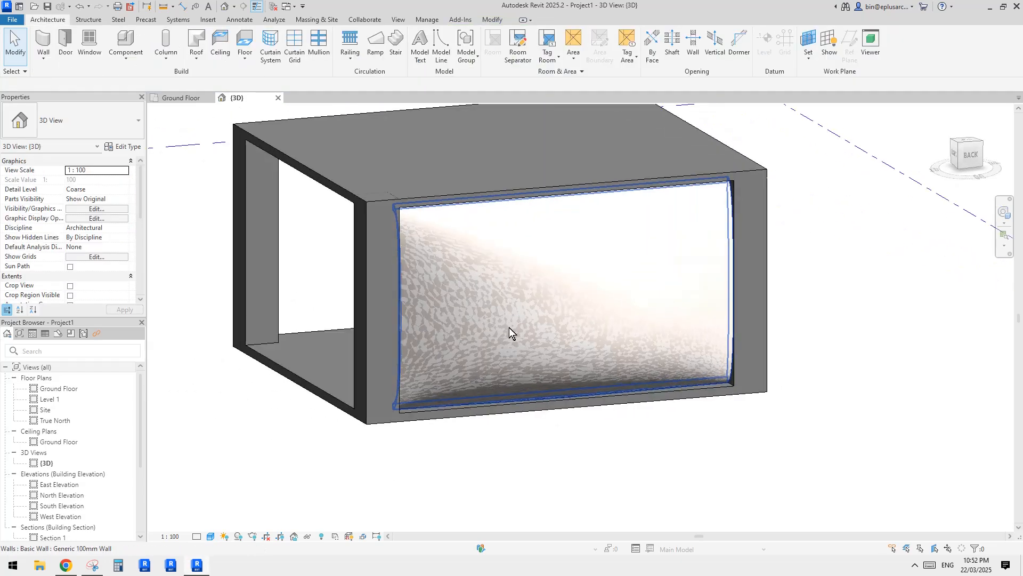
Try to change the balloon face wall's type to Generic 200mm Wall
{"action": "middle_click_drag", "start_coordinate": [509, 331], "coordinate": [551, 382], "text": "shift"}
{"action": "left_click", "coordinate": [491, 296]}
{"action": "scroll", "coordinate": [517, 338], "scroll_direction": "up", "scroll_amount": 5}
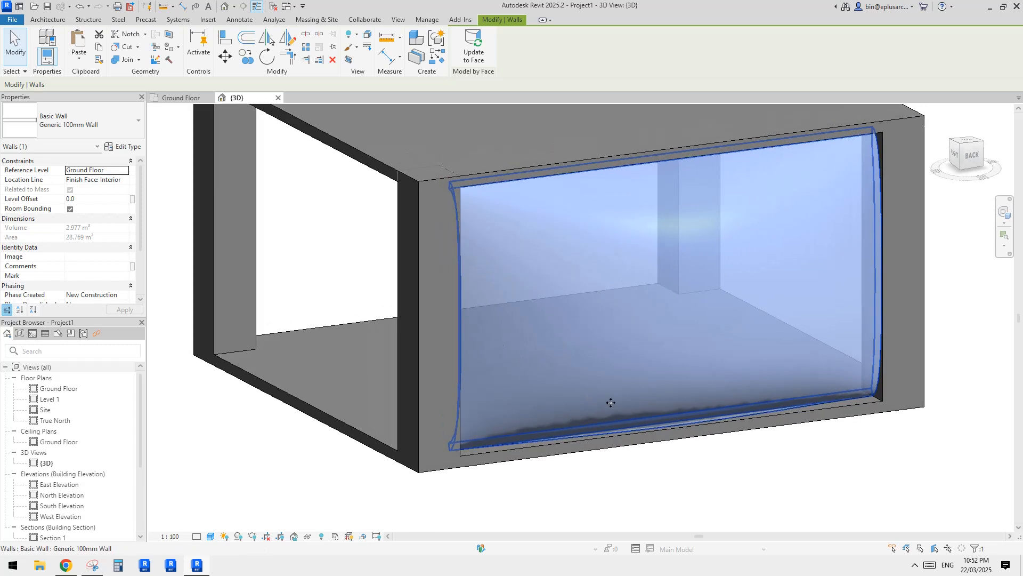
{"action": "left_click", "coordinate": [107, 121]}
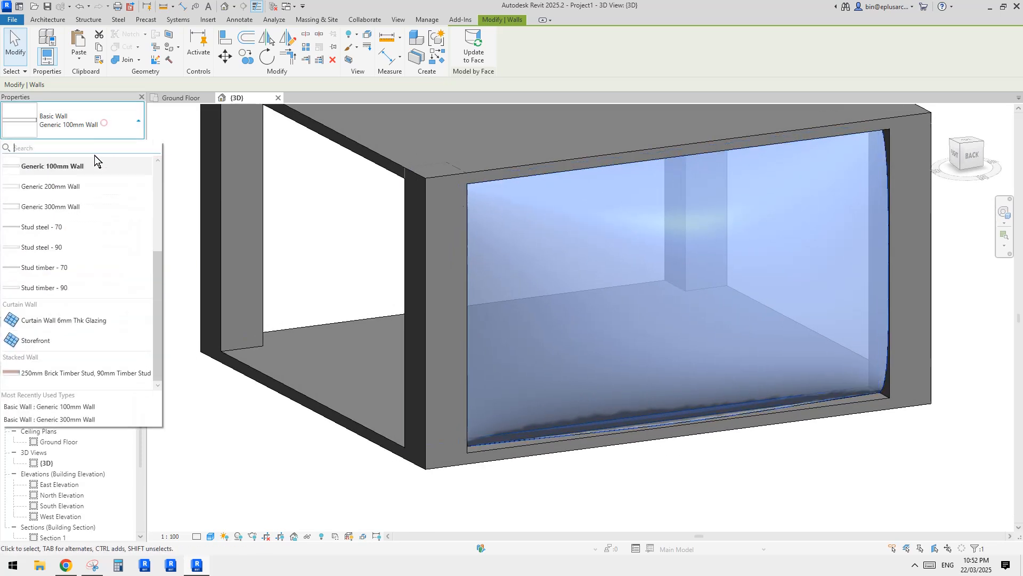
{"action": "left_click", "coordinate": [69, 189]}
{"action": "left_click", "coordinate": [990, 540]}
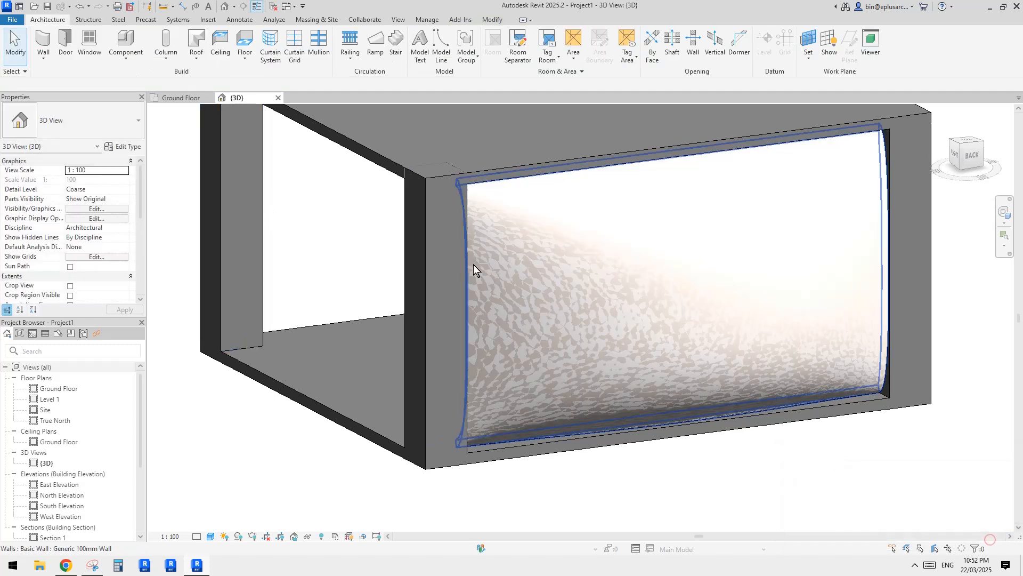
Try to set the structure layer thickness of the Generic 100mm Wall type to 150 mm
{"action": "left_click", "coordinate": [128, 146]}
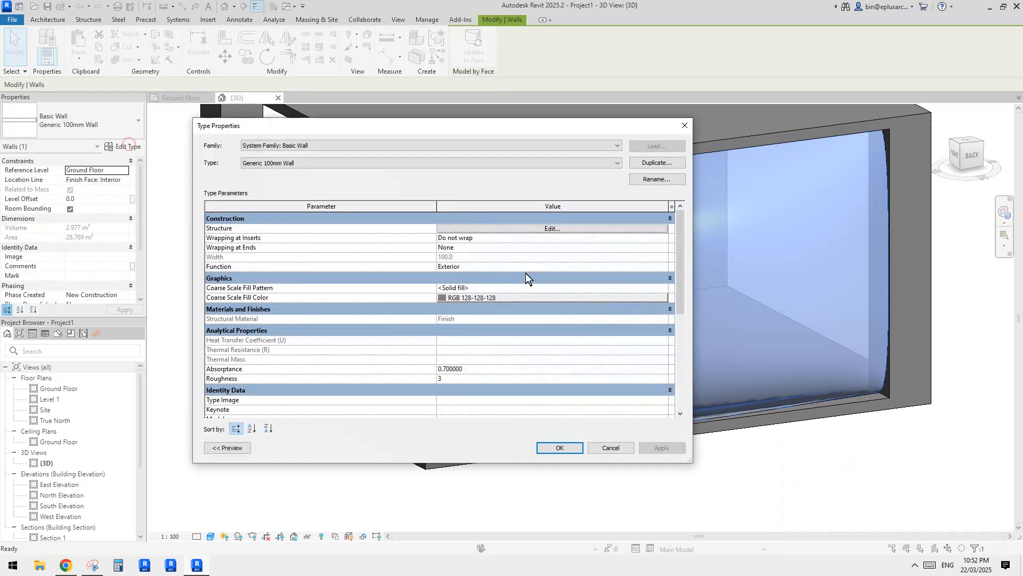
{"action": "left_click", "coordinate": [497, 230]}
{"action": "left_click", "coordinate": [462, 228]}
{"action": "type", "text": "150"}
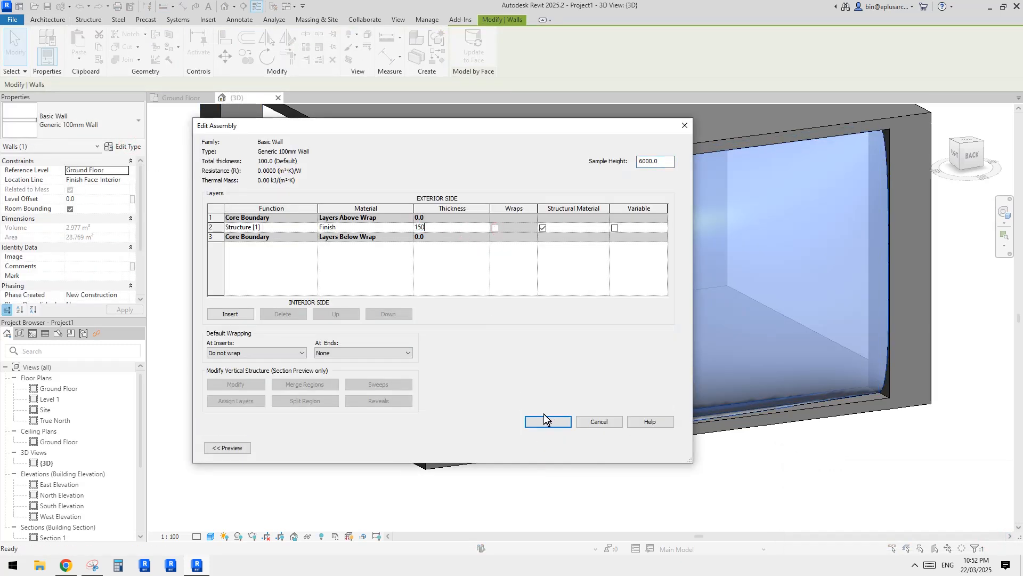
{"action": "left_click", "coordinate": [554, 421]}
{"action": "left_click", "coordinate": [531, 333]}
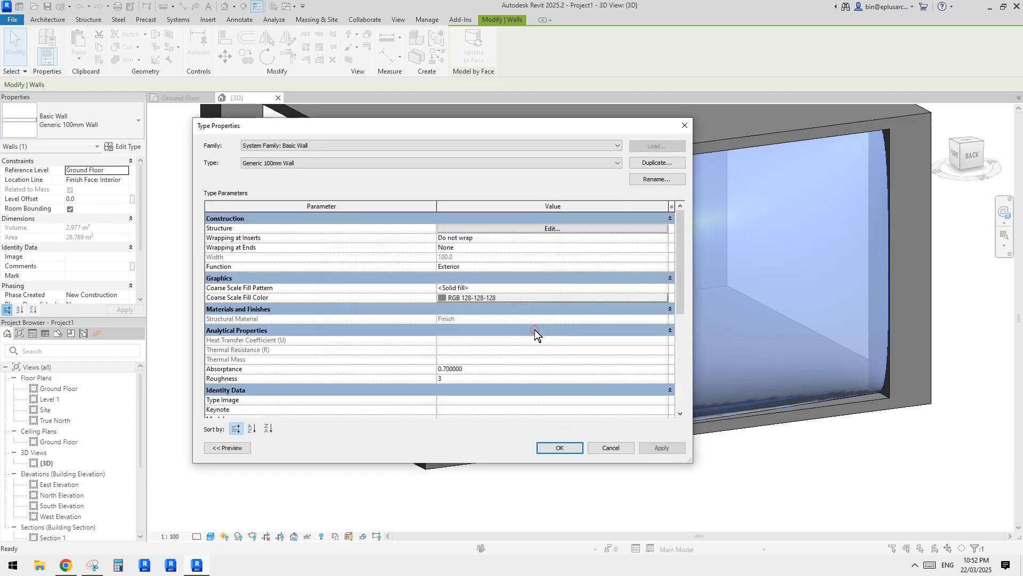
{"action": "left_click", "coordinate": [551, 229]}
{"action": "left_click", "coordinate": [448, 228]}
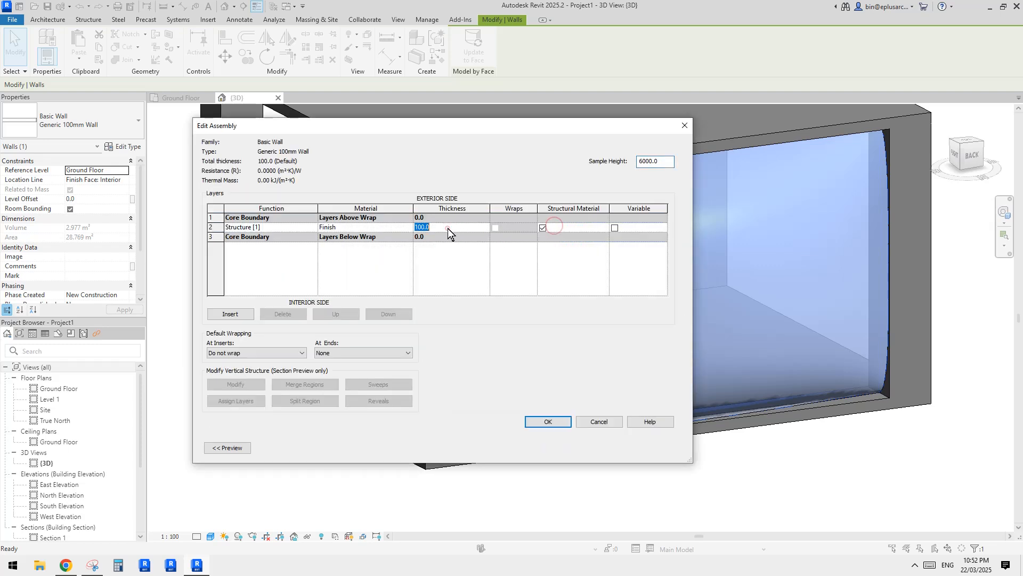
{"action": "type", "text": "150"}
{"action": "left_click", "coordinate": [560, 422]}
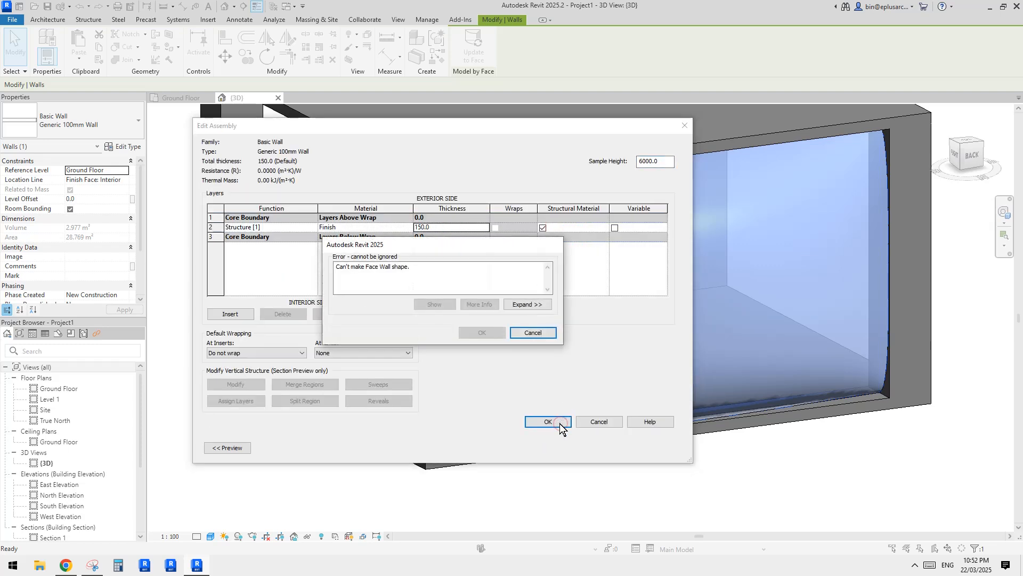
{"action": "left_click", "coordinate": [536, 335]}
{"action": "left_click", "coordinate": [620, 447]}
{"action": "key", "text": "Escape"}
Set the shading transparency of the Finish material in the face wall's structure layer to 80
{"action": "scroll", "coordinate": [687, 395], "scroll_direction": "down", "scroll_amount": 1}
{"action": "middle_click_drag", "start_coordinate": [690, 401], "coordinate": [469, 380]}
{"action": "left_click", "coordinate": [618, 327]}
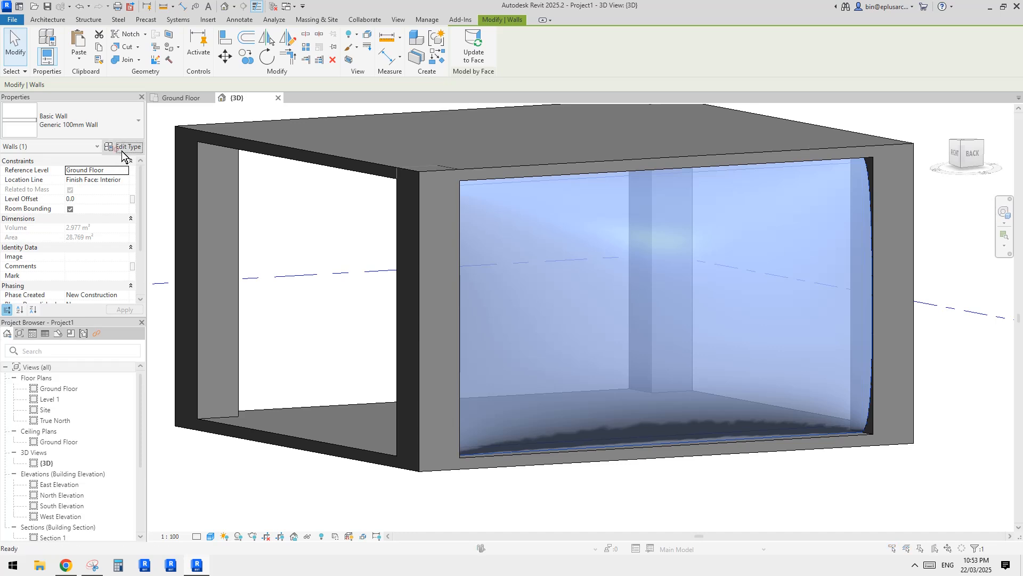
{"action": "left_click", "coordinate": [122, 148]}
{"action": "scroll", "coordinate": [659, 261], "scroll_direction": "up", "scroll_amount": 2}
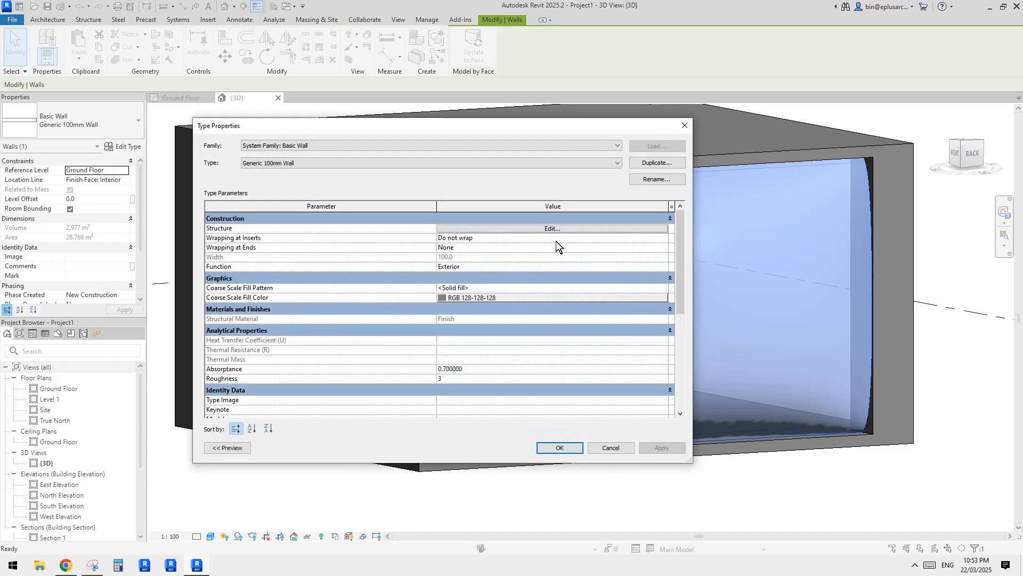
{"action": "left_click", "coordinate": [555, 236]}
{"action": "left_click", "coordinate": [408, 228]}
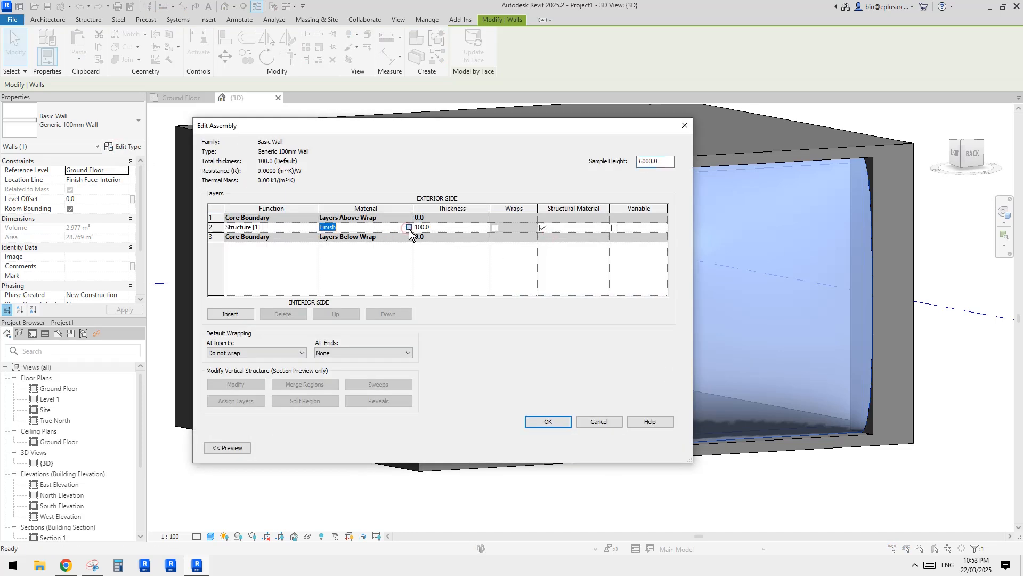
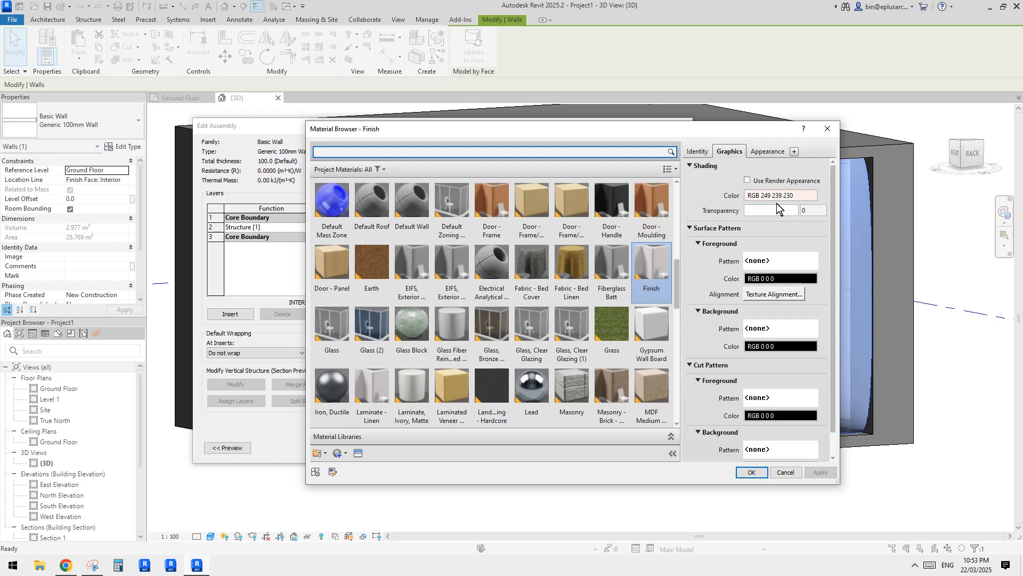
{"action": "left_click", "coordinate": [771, 211]}
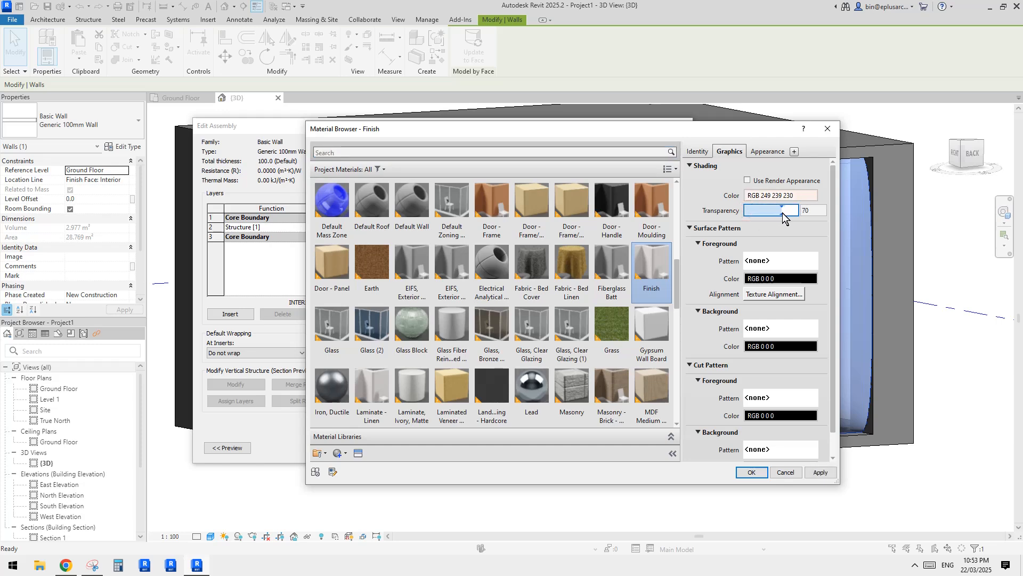
{"action": "left_click_drag", "start_coordinate": [785, 213], "coordinate": [788, 217]}
{"action": "left_click", "coordinate": [753, 472]}
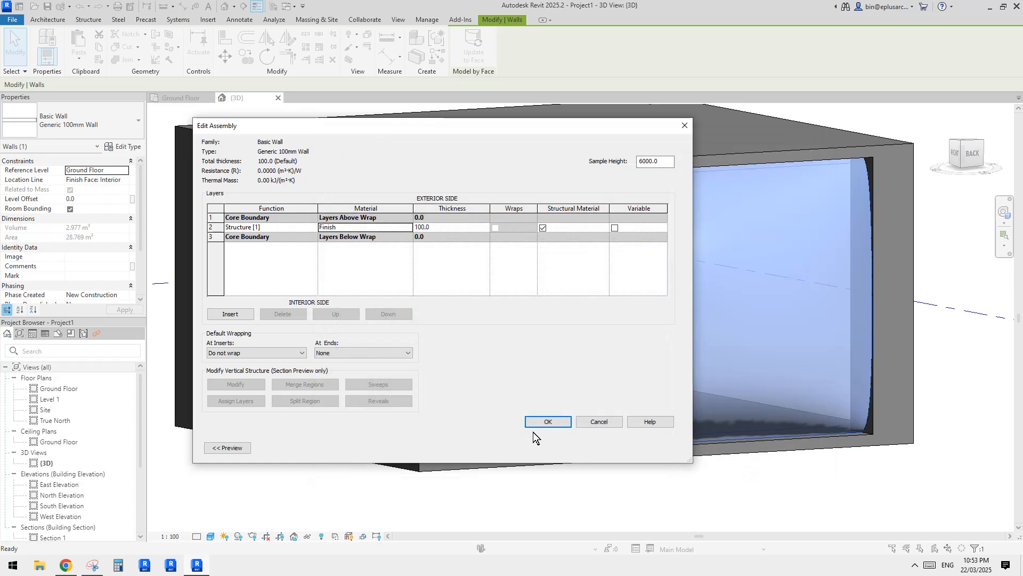
{"action": "left_click", "coordinate": [541, 422]}
{"action": "left_click", "coordinate": [562, 443]}
{"action": "key", "text": "Escape"}
Compare the transparent face wall with the balloon structure drawing on Reddit in Chrome, and return to Revit
{"action": "middle_click_drag", "start_coordinate": [762, 439], "coordinate": [731, 415], "text": "shift"}
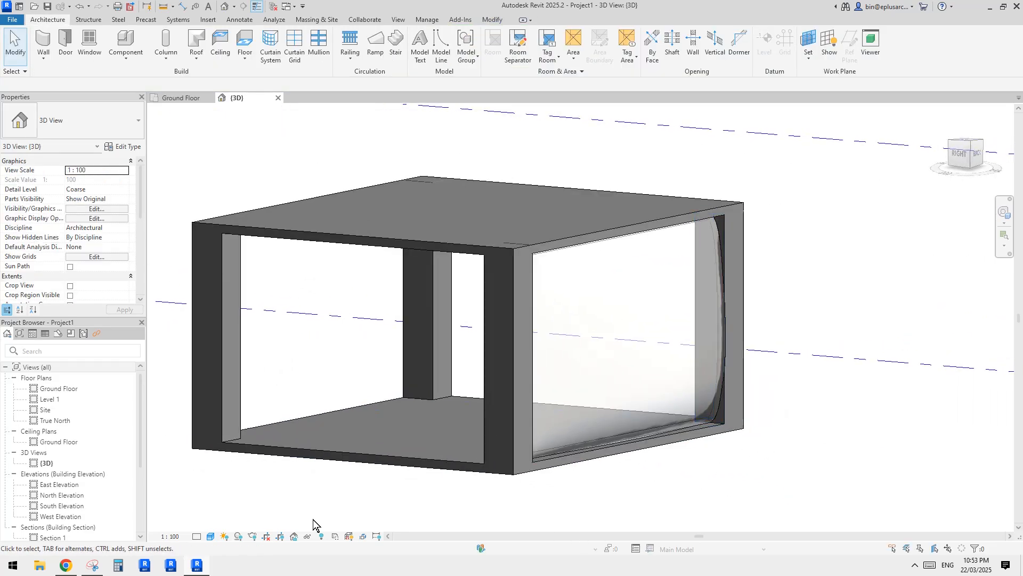
{"action": "left_click", "coordinate": [66, 565]}
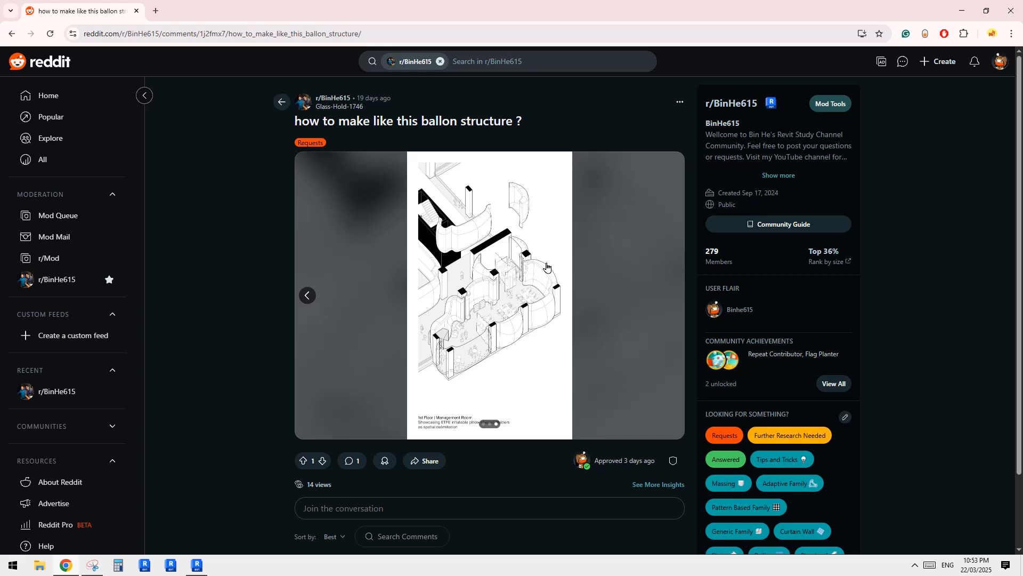
{"action": "left_click", "coordinate": [199, 564]}
Open the Finish material of the face wall's structure layer for editing
{"action": "scroll", "coordinate": [565, 402], "scroll_direction": "up", "scroll_amount": 3}
{"action": "left_click", "coordinate": [651, 366]}
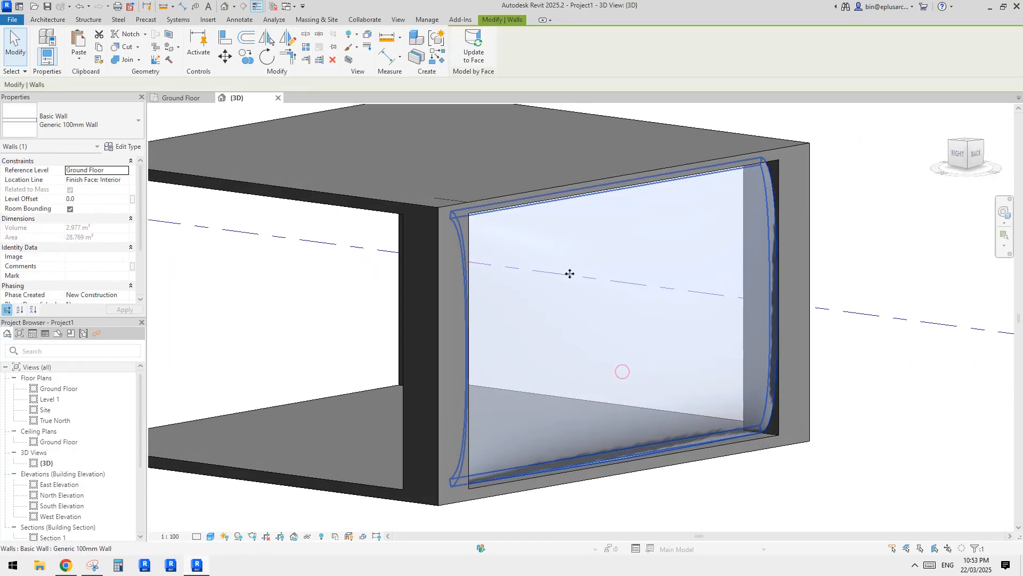
{"action": "scroll", "coordinate": [570, 273], "scroll_direction": "down", "scroll_amount": 2}
{"action": "left_click", "coordinate": [123, 146]}
{"action": "left_click", "coordinate": [548, 291]}
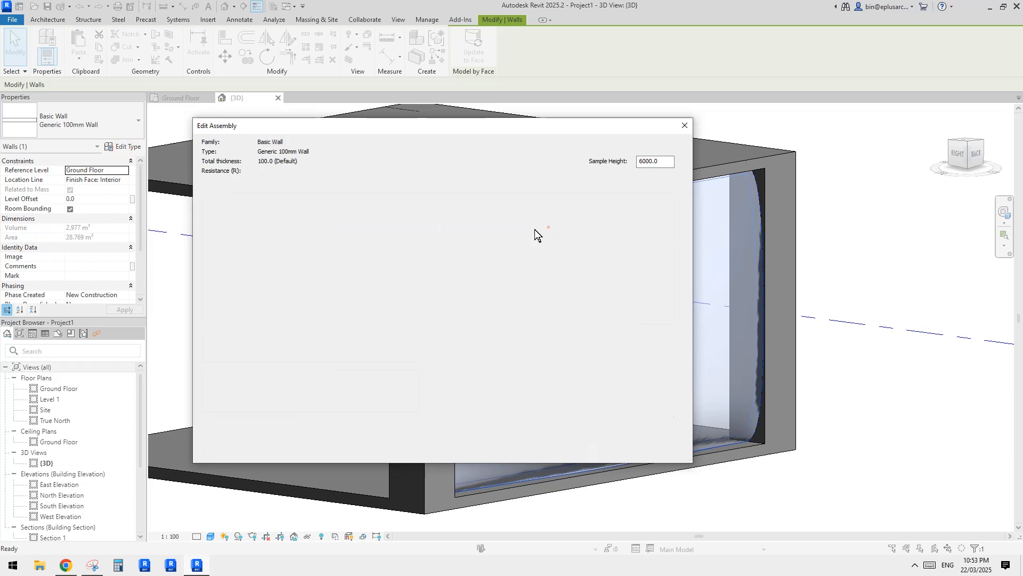
{"action": "left_click", "coordinate": [399, 229]}
{"action": "left_click", "coordinate": [407, 231]}
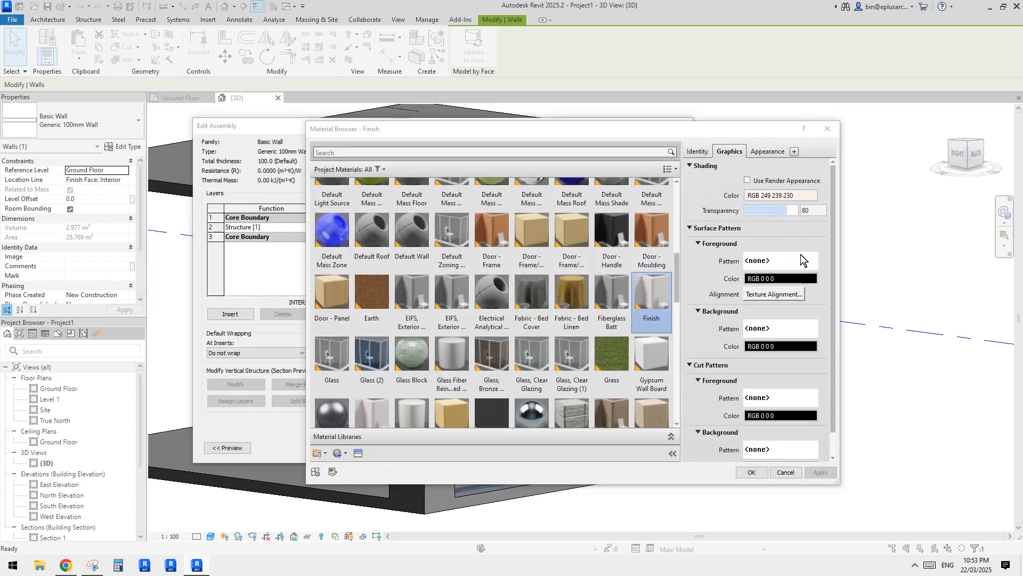
Set the Finish material's surface foreground pattern to the 600 x 1200mm model pattern
{"action": "left_click", "coordinate": [802, 260]}
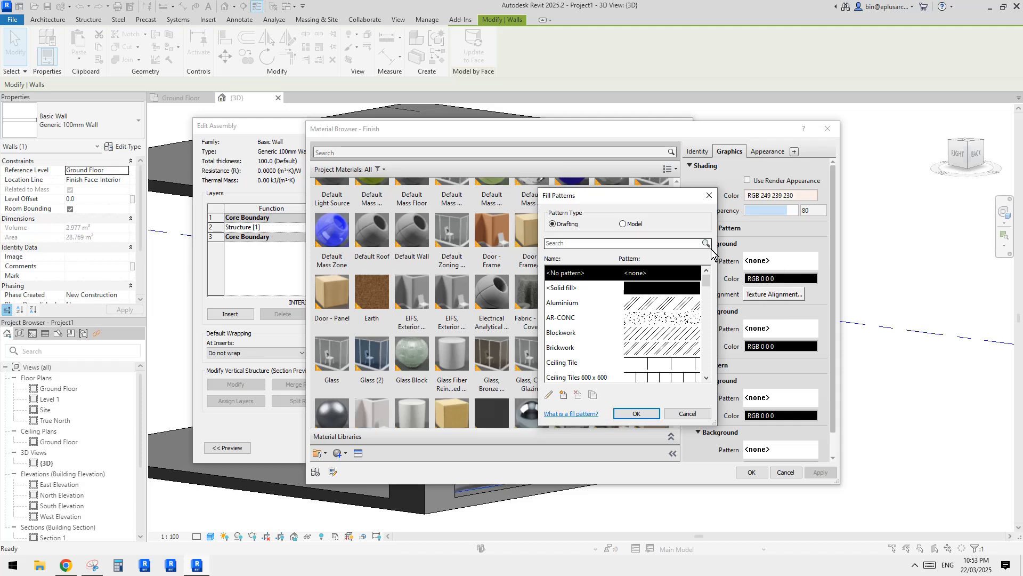
{"action": "left_click_drag", "start_coordinate": [654, 197], "coordinate": [621, 190]}
{"action": "left_click", "coordinate": [598, 218]}
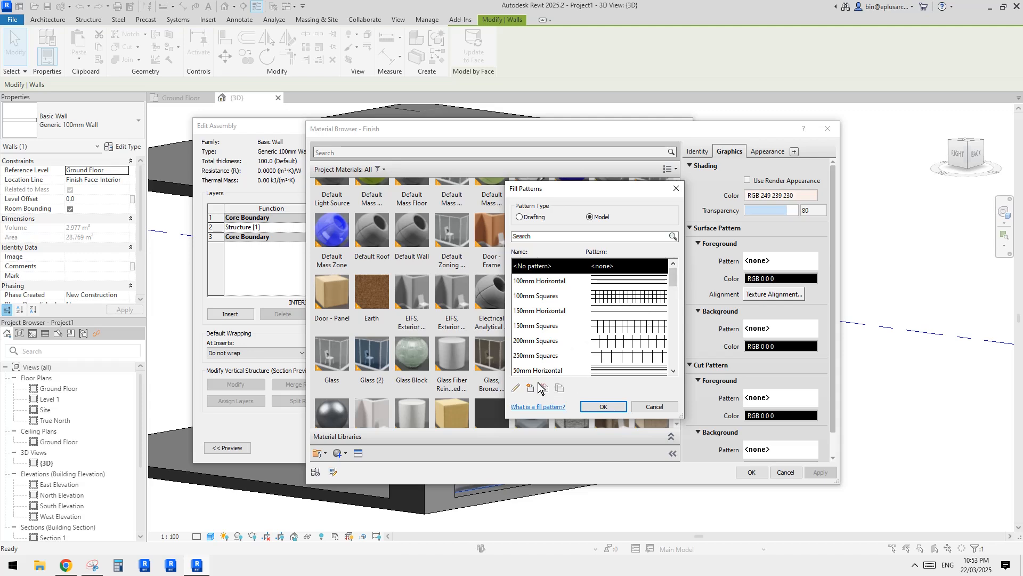
{"action": "left_click", "coordinate": [673, 320]}
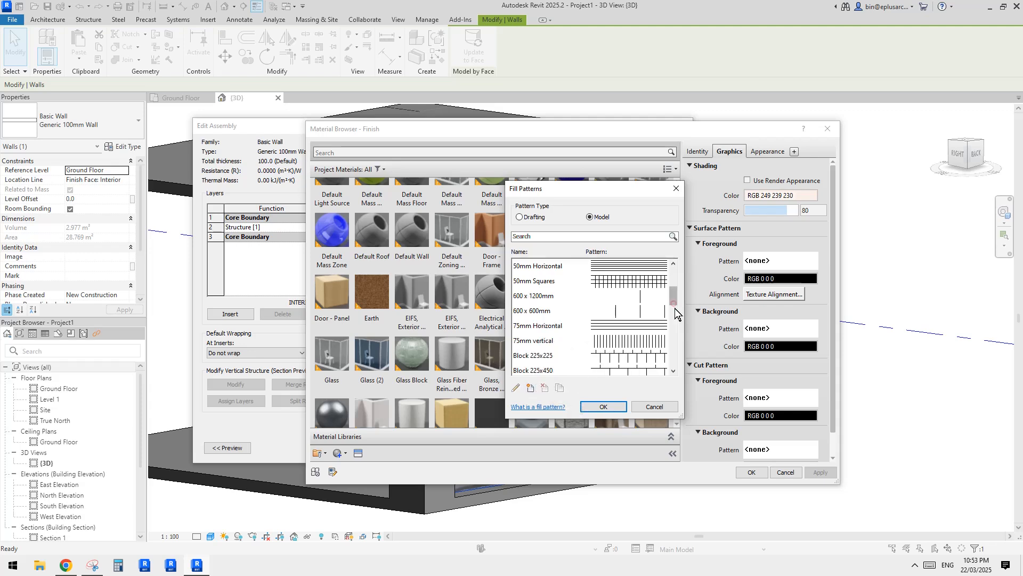
{"action": "left_click", "coordinate": [673, 319]}
{"action": "left_click", "coordinate": [673, 320]}
{"action": "left_click_drag", "start_coordinate": [673, 320], "coordinate": [675, 301]}
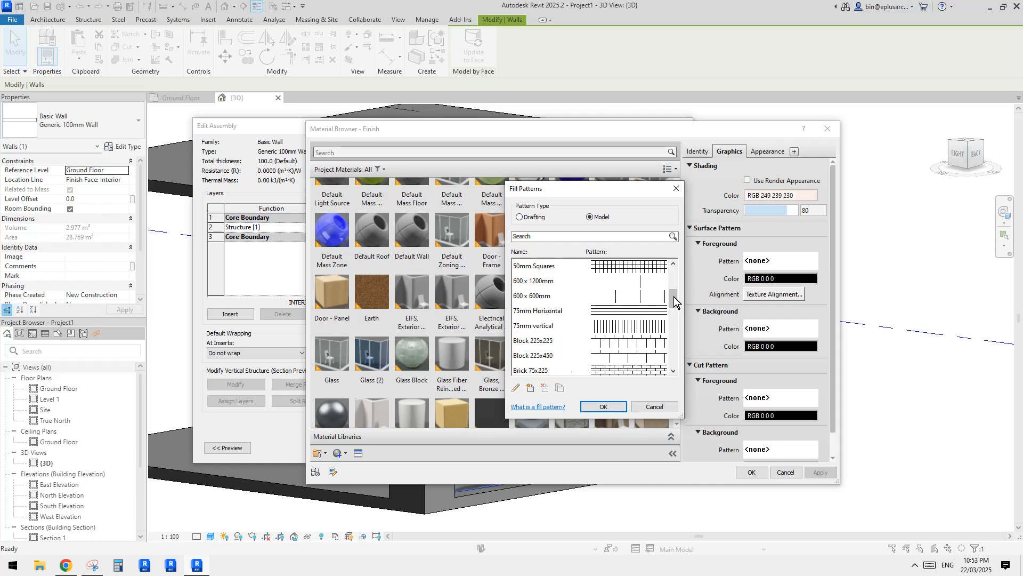
{"action": "left_click", "coordinate": [537, 283]}
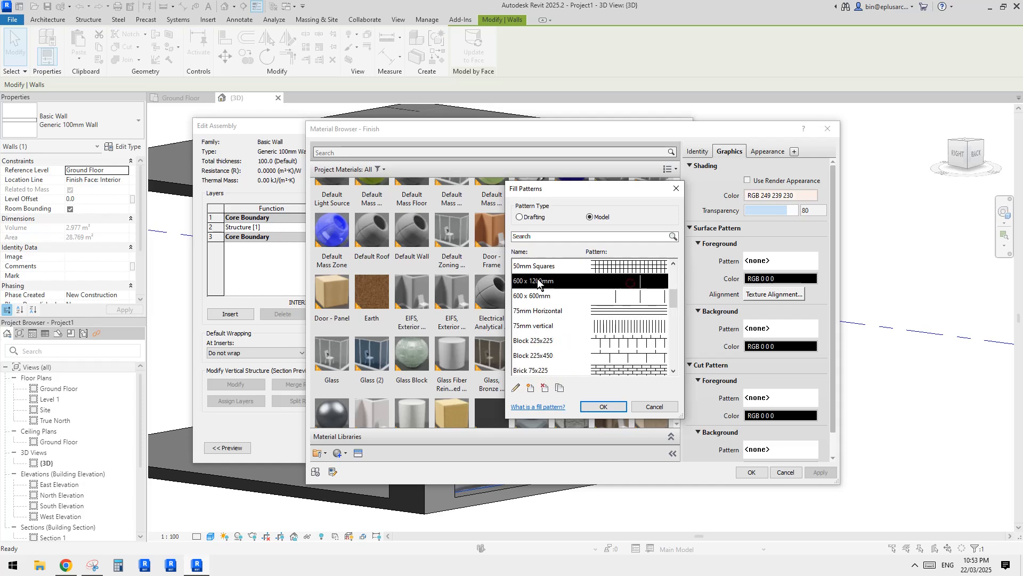
{"action": "left_click", "coordinate": [604, 407]}
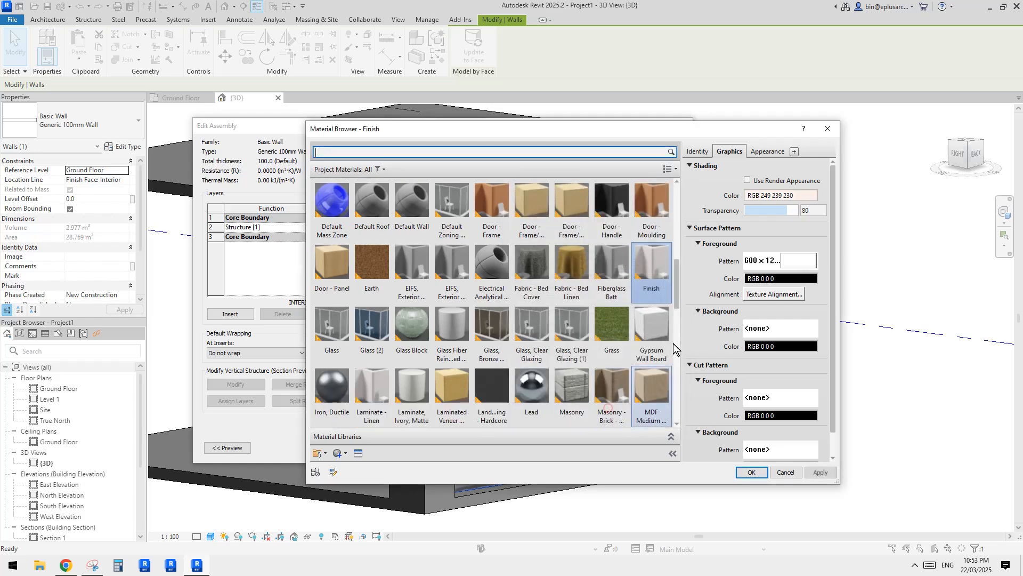
Set the Finish material's surface foreground pattern colour to grey RGB 128 128 128 and confirm the face wall's type changes
{"action": "left_click", "coordinate": [782, 279]}
{"action": "left_click", "coordinate": [509, 291]}
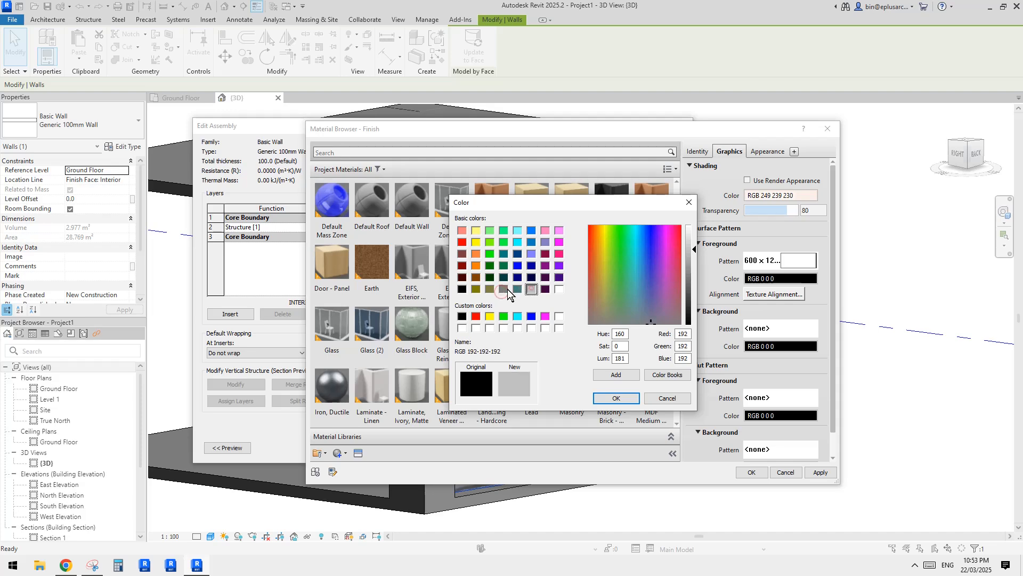
{"action": "left_click", "coordinate": [616, 398]}
{"action": "left_click", "coordinate": [751, 472]}
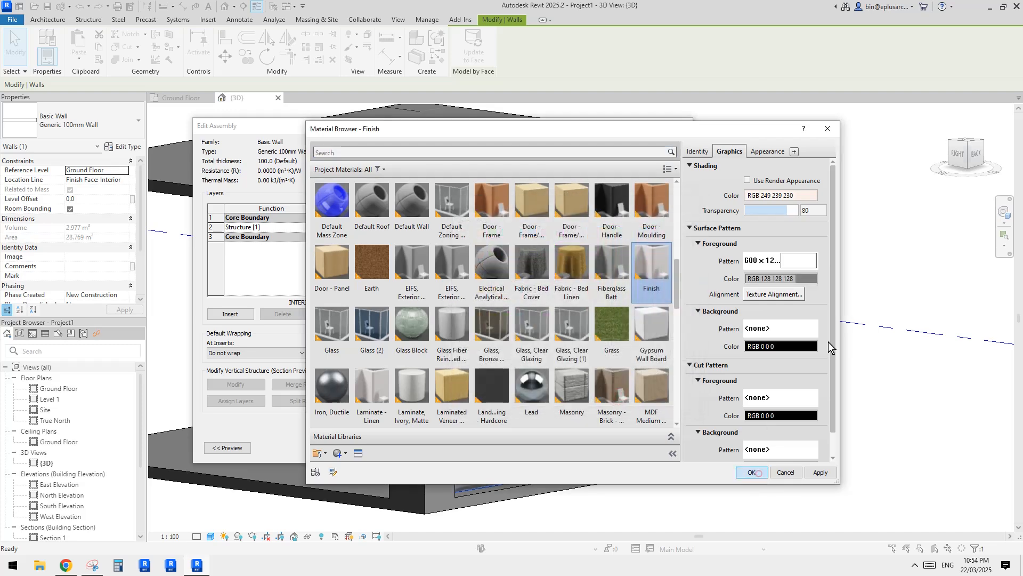
{"action": "left_click", "coordinate": [545, 422]}
{"action": "left_click", "coordinate": [562, 446]}
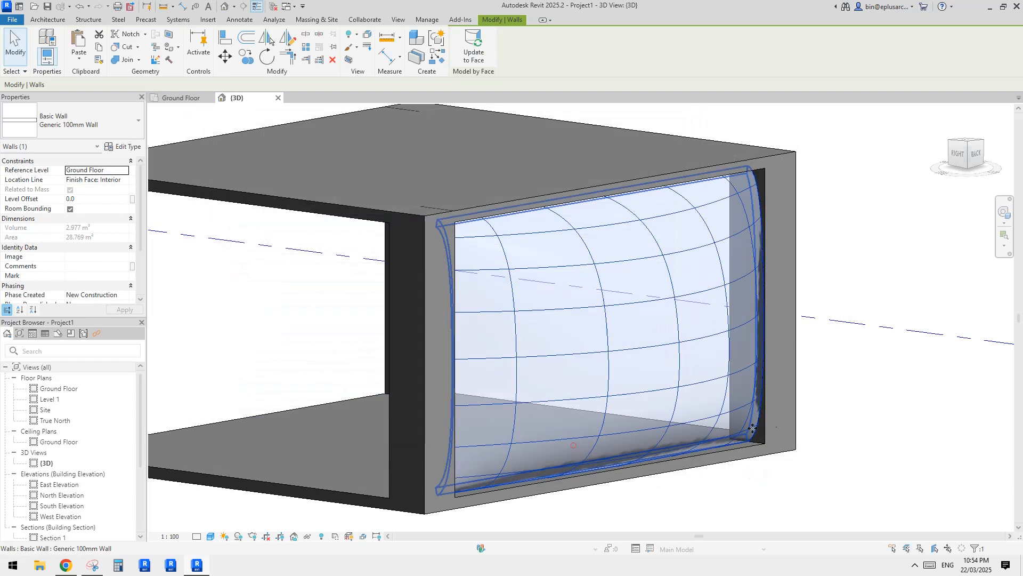
{"action": "left_click", "coordinate": [866, 418]}
Duplicate the 600 x 1200mm model fill pattern from the Finish material of the face wall's structure layer
{"action": "scroll", "coordinate": [827, 339], "scroll_direction": "down", "scroll_amount": 3}
{"action": "middle_click_drag", "start_coordinate": [852, 362], "coordinate": [773, 330], "text": "shift"}
{"action": "middle_click_drag", "start_coordinate": [832, 384], "coordinate": [622, 327], "text": "shift"}
{"action": "left_click", "coordinate": [678, 339]}
{"action": "left_click", "coordinate": [123, 146]}
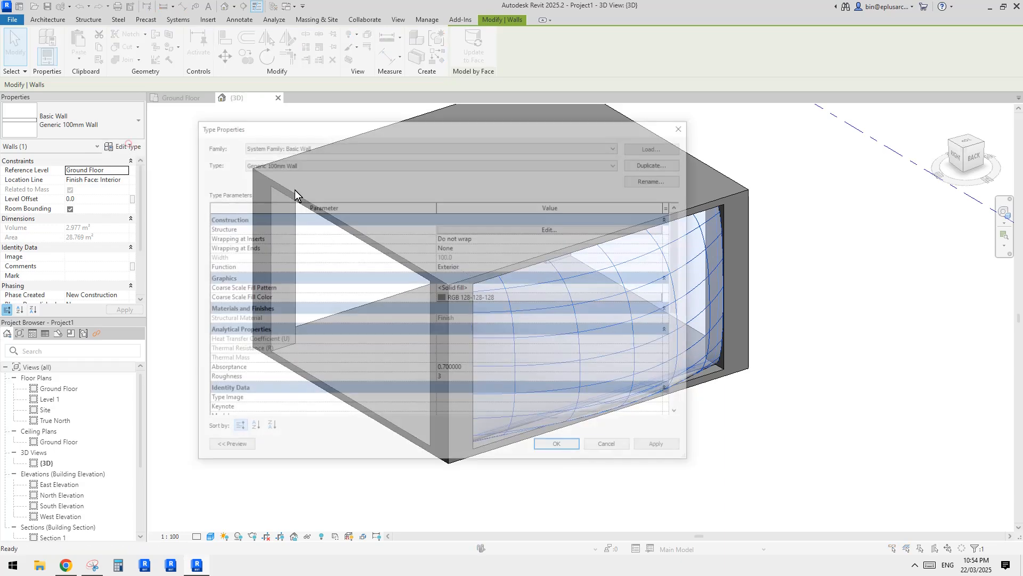
{"action": "left_click", "coordinate": [554, 229]}
{"action": "left_click", "coordinate": [410, 227]}
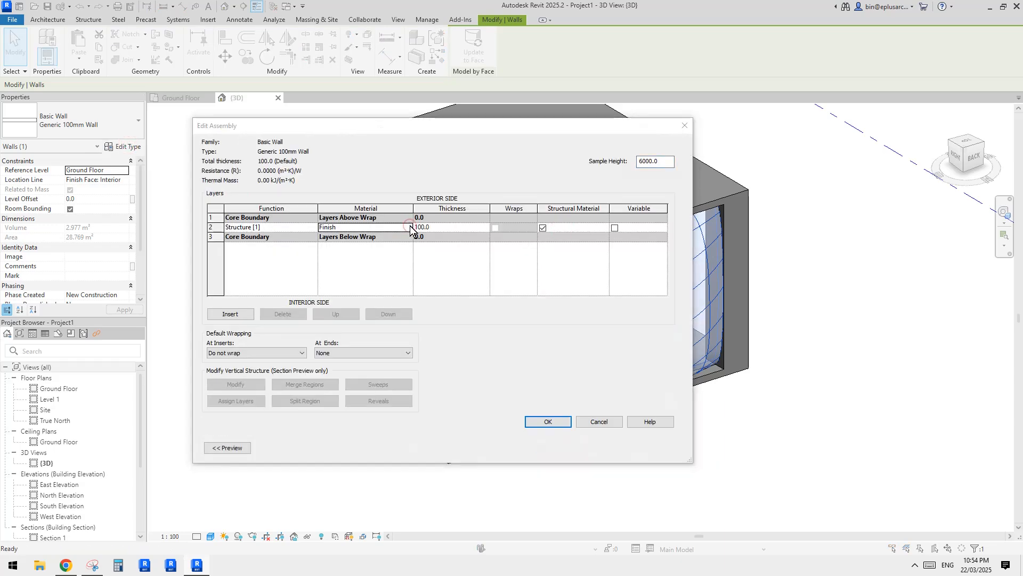
{"action": "left_click", "coordinate": [410, 226]}
{"action": "left_click", "coordinate": [788, 262]}
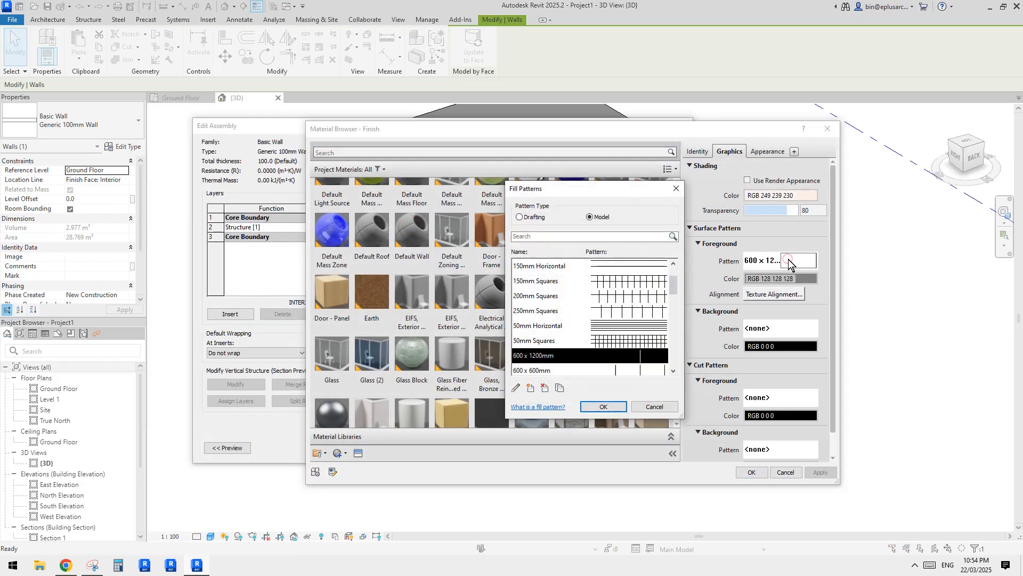
{"action": "left_click", "coordinate": [561, 388]}
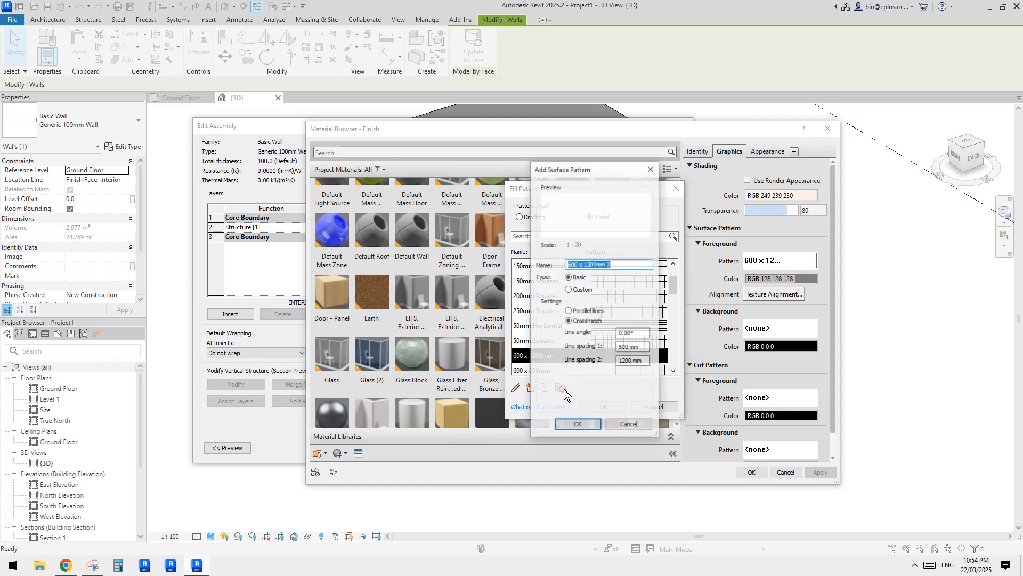
Name the duplicated crosshatch pattern 1200x2400 and set its line spacings to 1200 mm and 2400 mm
{"action": "type", "text": "12"}
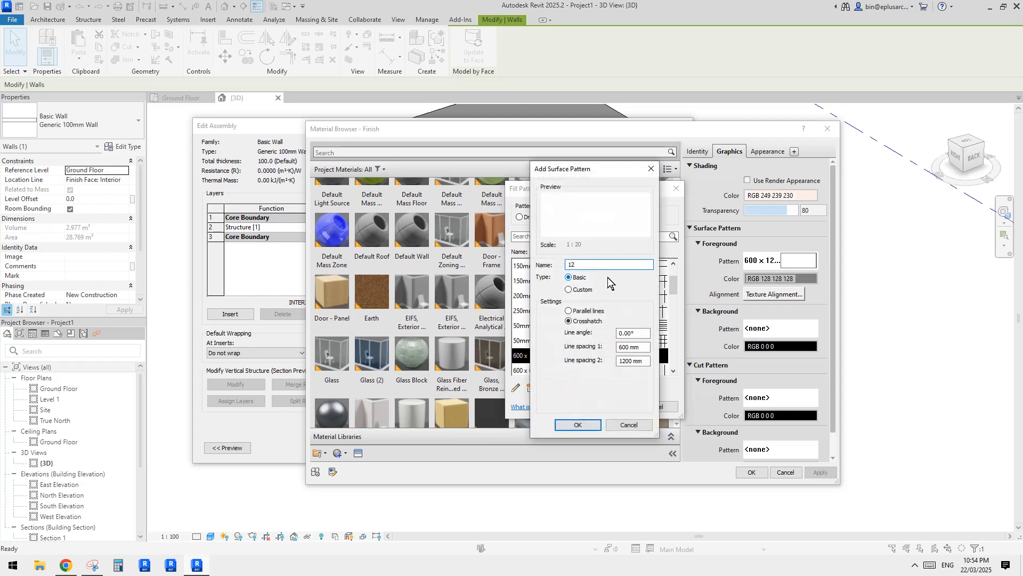
{"action": "type", "text": "x12"}
{"action": "left_click_drag", "start_coordinate": [597, 266], "coordinate": [553, 268]}
{"action": "type", "text": "1"}
{"action": "double_click", "coordinate": [642, 347]}
{"action": "type", "text": "1200x"}
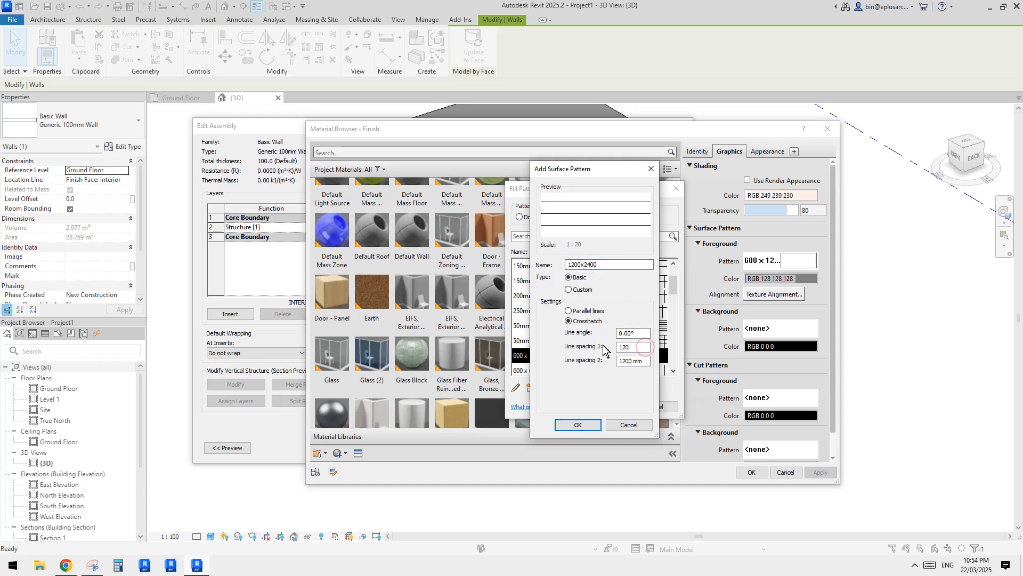
{"action": "type", "text": "2400"}
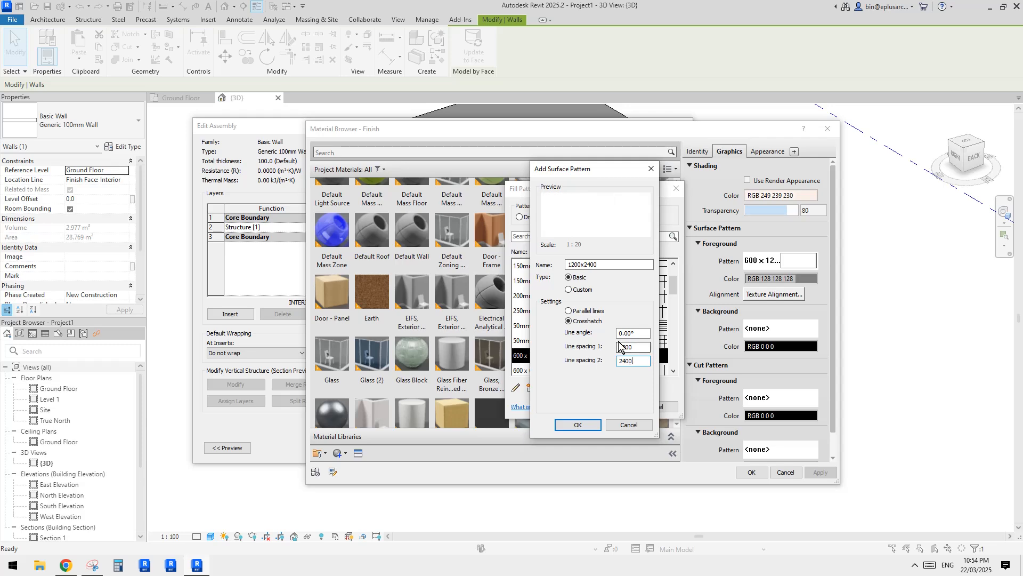
{"action": "key", "text": "Return"}
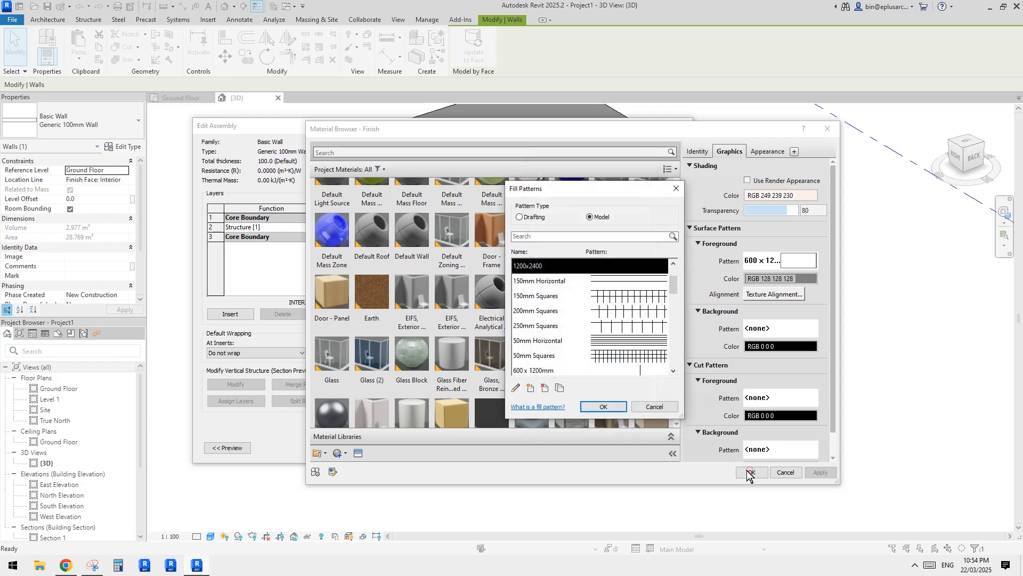
Apply the 1200x2400 pattern to the Finish material's surface foreground and confirm the face wall's type changes
{"action": "key", "text": "Return"}
{"action": "left_click", "coordinate": [750, 472]}
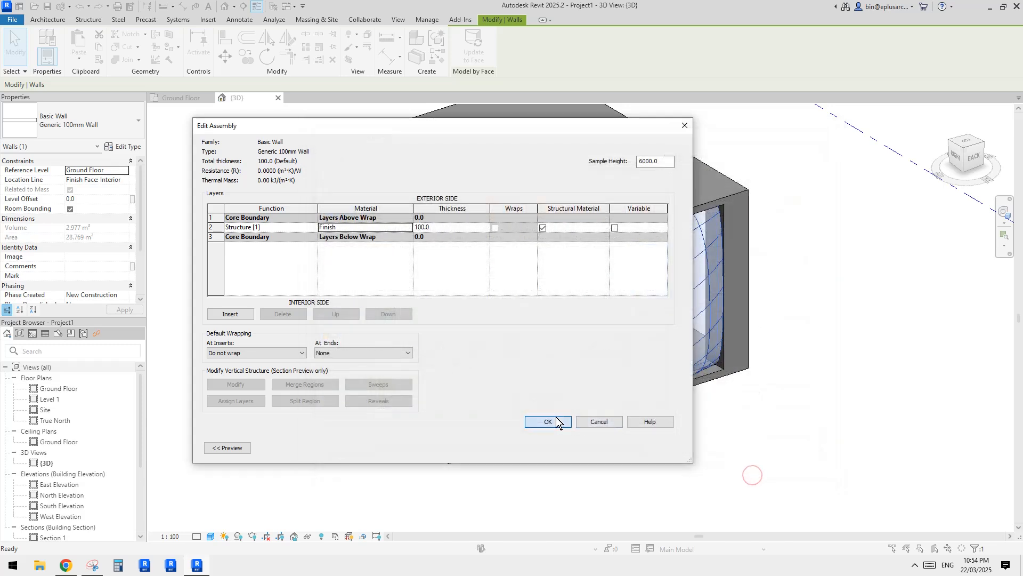
{"action": "left_click", "coordinate": [554, 420]}
{"action": "left_click", "coordinate": [566, 448]}
{"action": "left_click", "coordinate": [719, 393]}
Start a new in-place component in the Mass category and accept the suggested name Mass 2
{"action": "scroll", "coordinate": [720, 395], "scroll_direction": "down", "scroll_amount": 1}
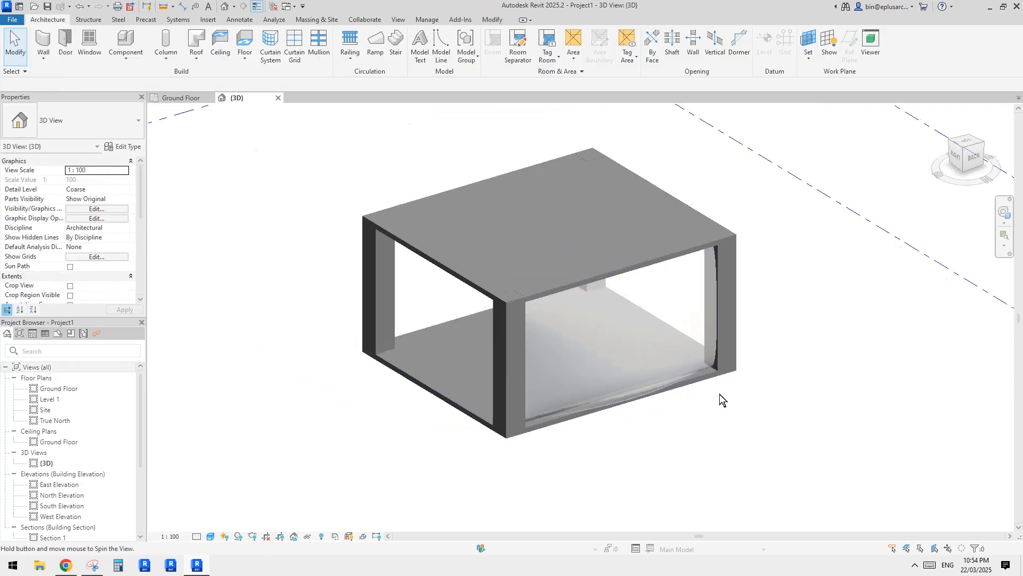
{"action": "middle_click_drag", "start_coordinate": [719, 395], "coordinate": [674, 356], "text": "shift"}
{"action": "middle_click_drag", "start_coordinate": [762, 408], "coordinate": [574, 431], "text": "shift"}
{"action": "middle_click_drag", "start_coordinate": [583, 384], "coordinate": [537, 408], "text": "shift"}
{"action": "left_click", "coordinate": [127, 58]}
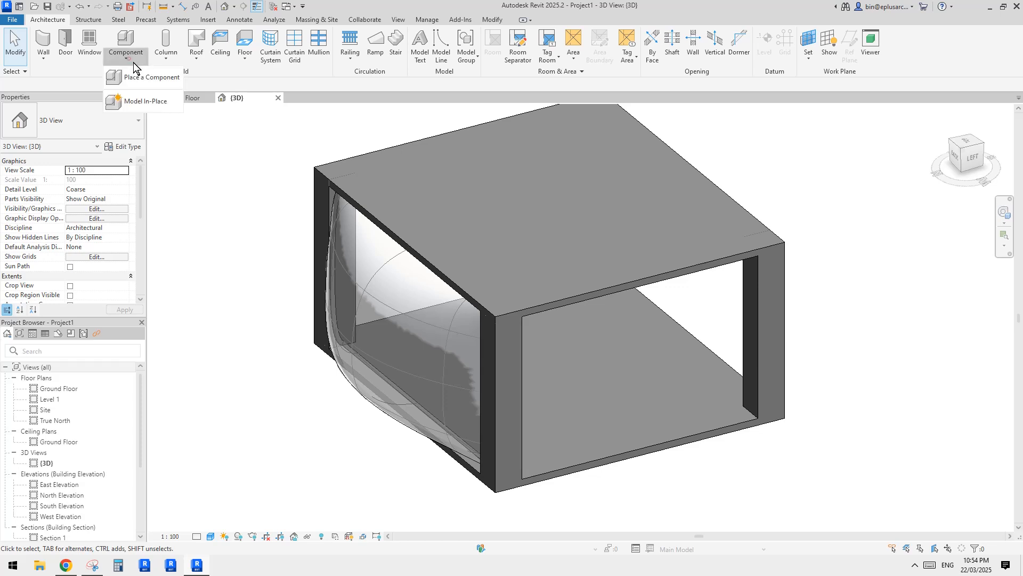
{"action": "left_click", "coordinate": [130, 101]}
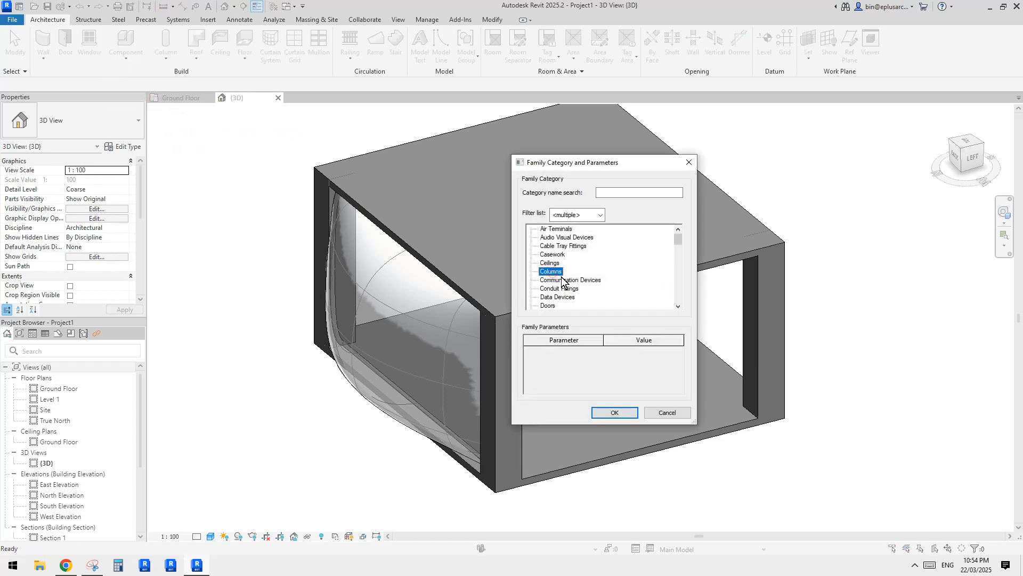
{"action": "scroll", "coordinate": [563, 281], "scroll_direction": "down", "scroll_amount": 5}
{"action": "left_click", "coordinate": [546, 297]}
{"action": "left_click", "coordinate": [614, 413]}
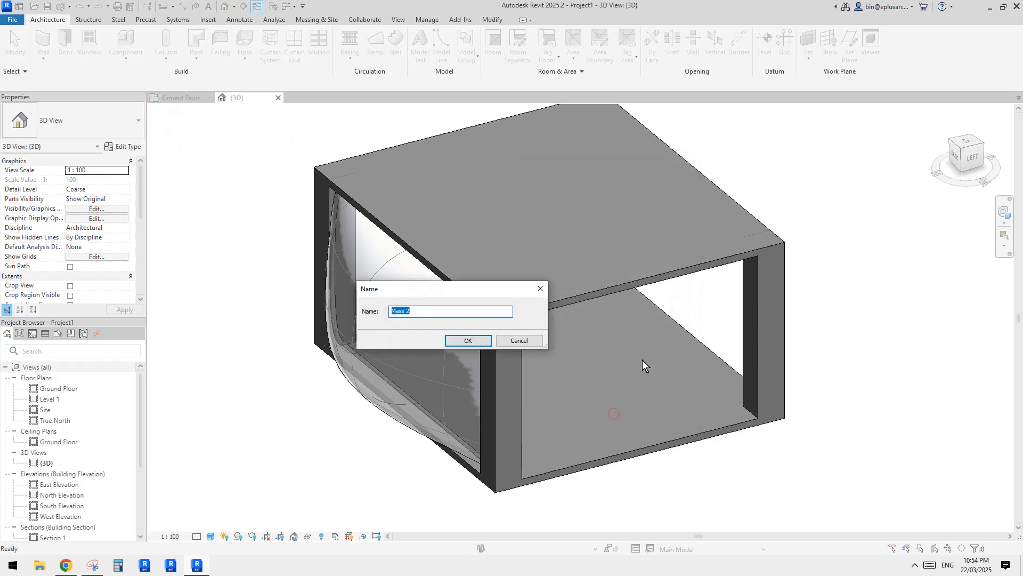
{"action": "left_click", "coordinate": [480, 341]}
Place a reference point at the middle of the floor's edge on the open side next to the balloon facade and select it
{"action": "middle_click_drag", "start_coordinate": [563, 309], "coordinate": [585, 310], "text": "shift"}
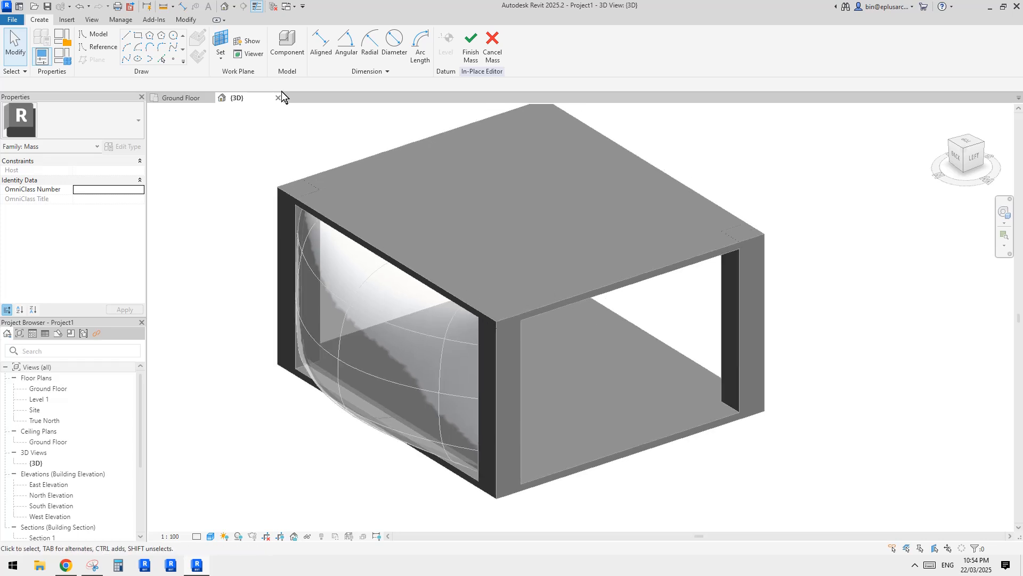
{"action": "middle_click_drag", "start_coordinate": [568, 177], "coordinate": [570, 198], "text": "shift"}
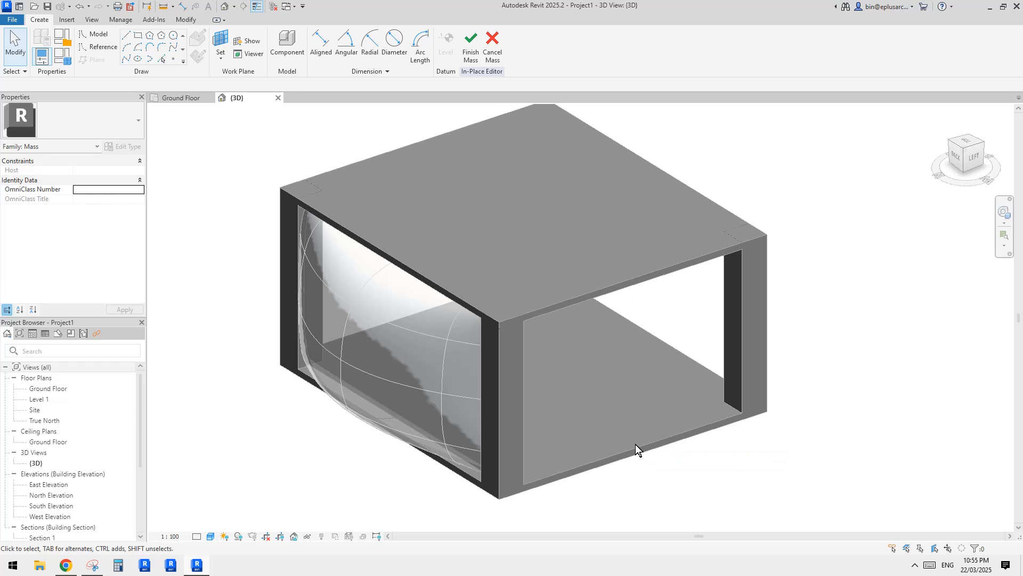
{"action": "middle_click_drag", "start_coordinate": [651, 446], "coordinate": [285, 475], "text": "shift"}
{"action": "middle_click_drag", "start_coordinate": [630, 402], "coordinate": [382, 223], "text": "shift"}
{"action": "middle_click_drag", "start_coordinate": [557, 452], "coordinate": [568, 443]}
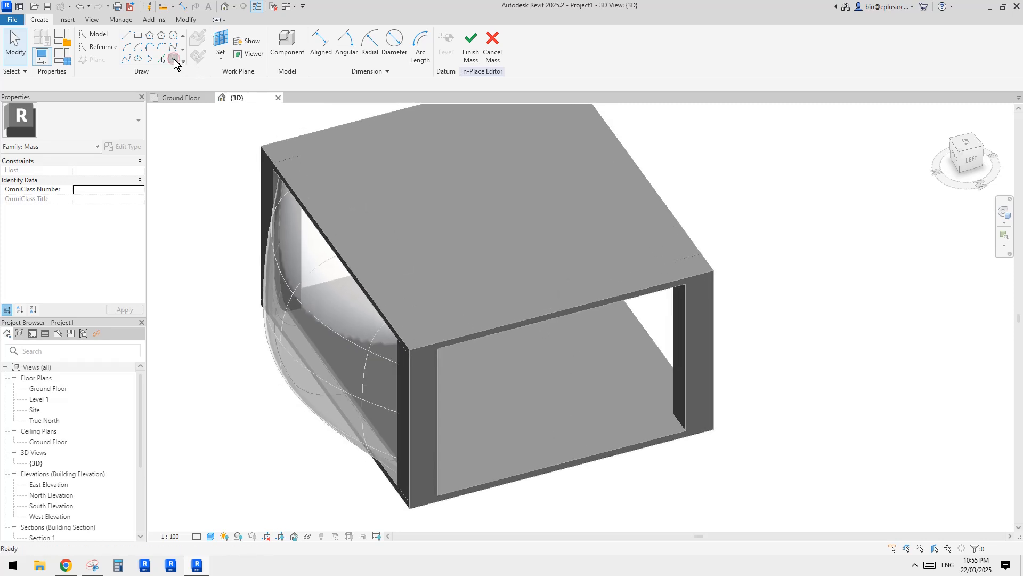
{"action": "left_click", "coordinate": [174, 59]}
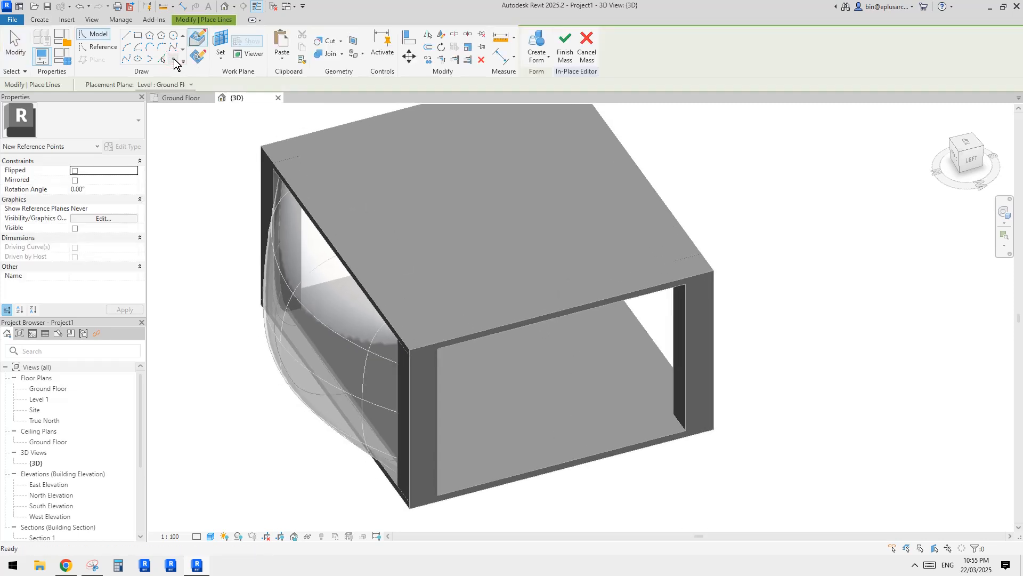
{"action": "left_click", "coordinate": [198, 42]}
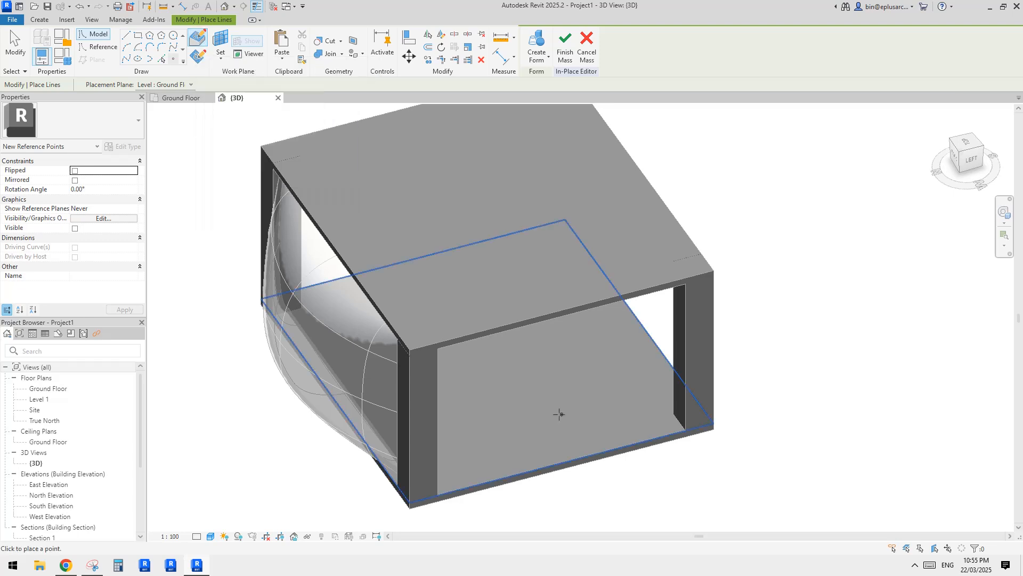
{"action": "left_click", "coordinate": [561, 462]}
{"action": "middle_click_drag", "start_coordinate": [594, 475], "coordinate": [644, 425]}
{"action": "key", "text": "Escape"}
{"action": "left_click", "coordinate": [572, 443]}
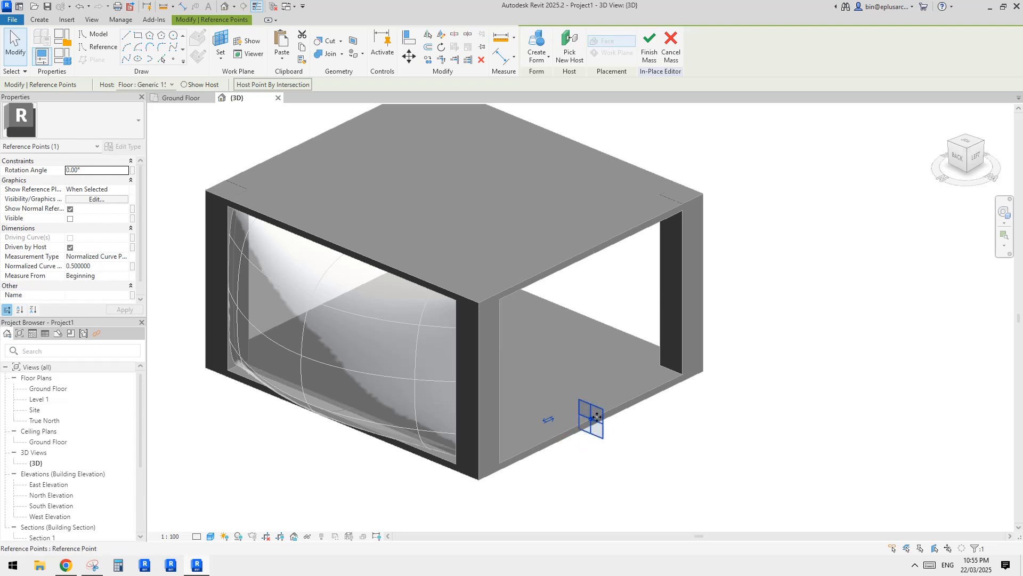
Draw a reference spline on the inner face of the open side's far column, from its upper outer corner to its lower outer corner
{"action": "middle_click_drag", "start_coordinate": [636, 323], "coordinate": [582, 341]}
{"action": "scroll", "coordinate": [644, 347], "scroll_direction": "up", "scroll_amount": 1}
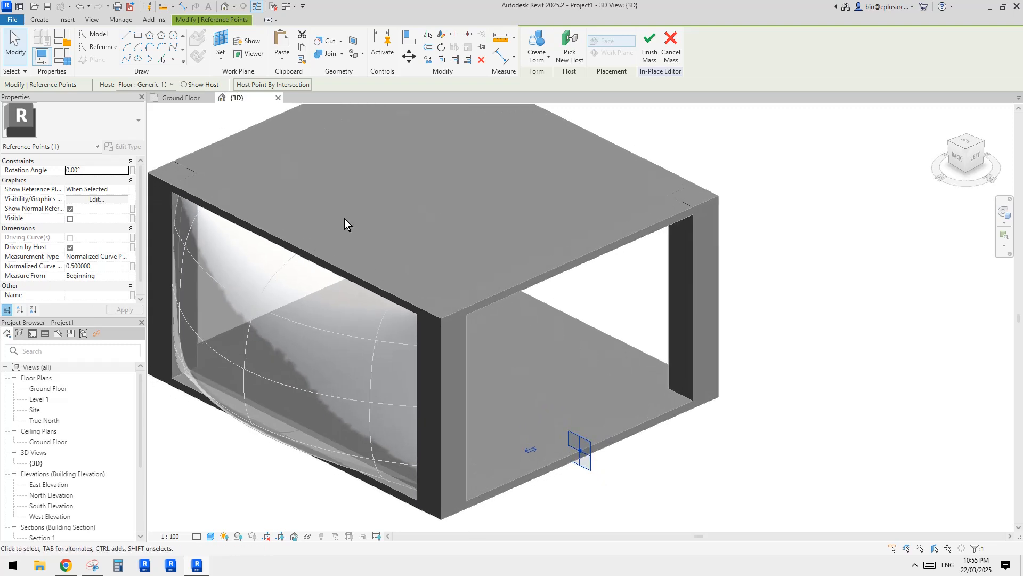
{"action": "left_click", "coordinate": [100, 48]}
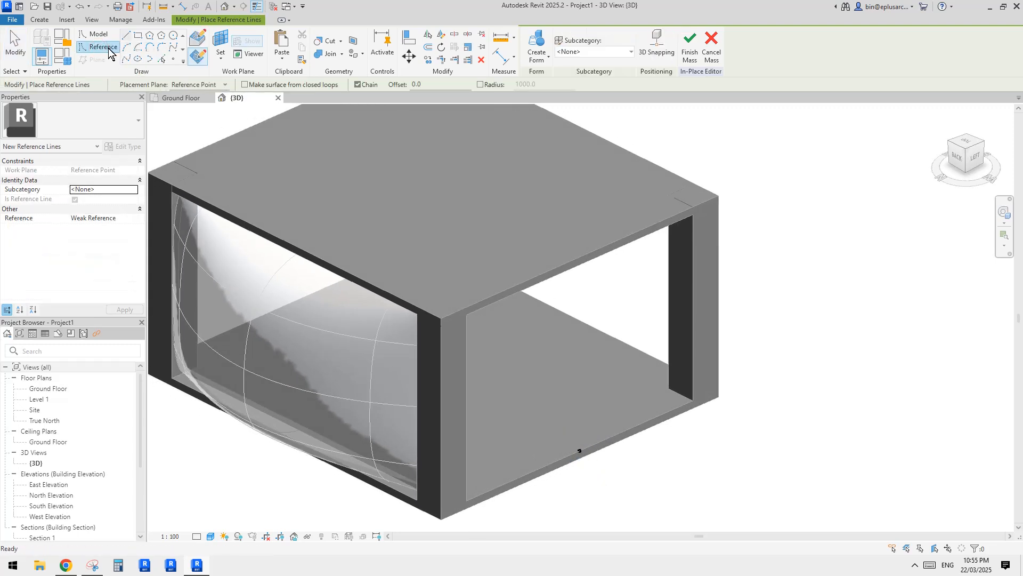
{"action": "left_click", "coordinate": [190, 55]}
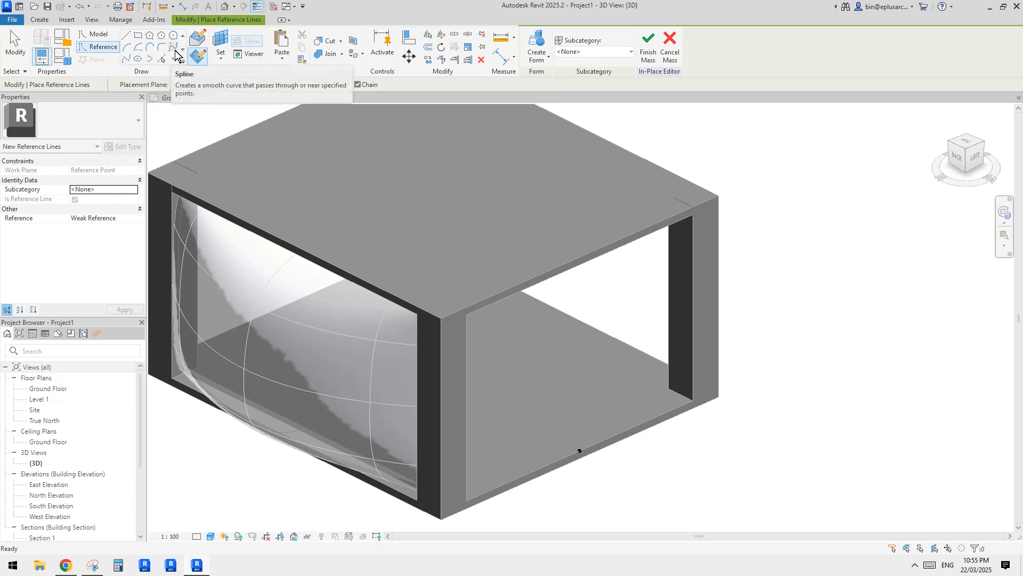
{"action": "key", "text": "Escape"}
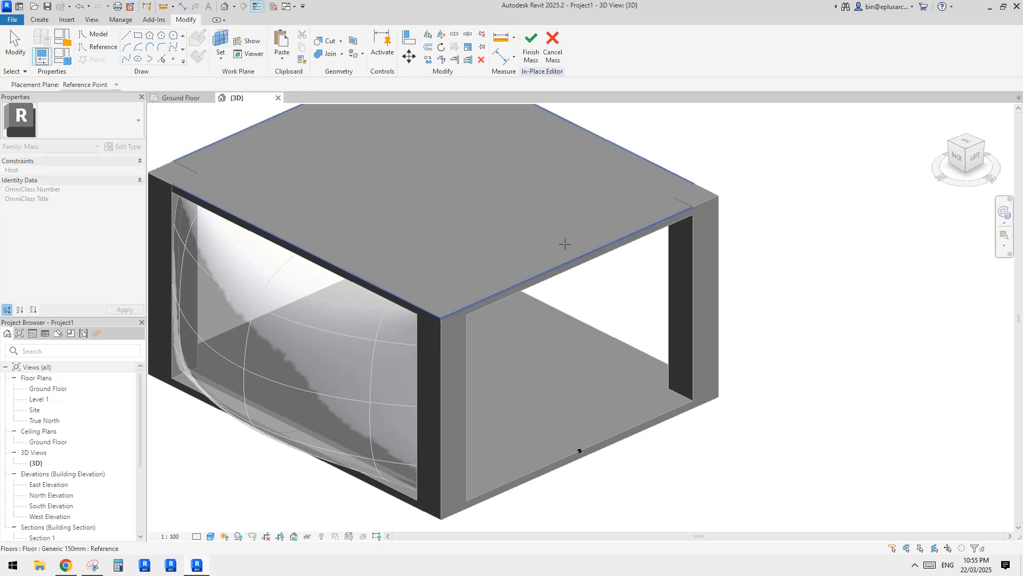
{"action": "key", "text": "Return"}
{"action": "mouse_move", "coordinate": [685, 210]}
{"action": "middle_mouse_down", "text": "shift"}
{"action": "mouse_move", "coordinate": [700, 223]}
{"action": "mouse_move", "coordinate": [687, 228]}
{"action": "middle_mouse_up", "text": "shift"}
{"action": "scroll", "coordinate": [687, 228], "scroll_direction": "up", "scroll_amount": 4}
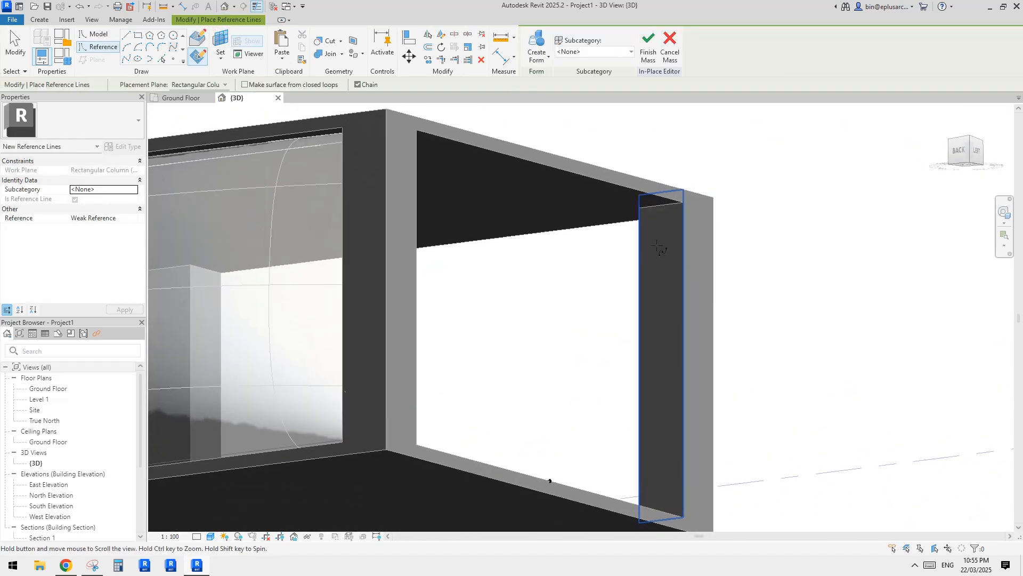
{"action": "left_click", "coordinate": [682, 201]}
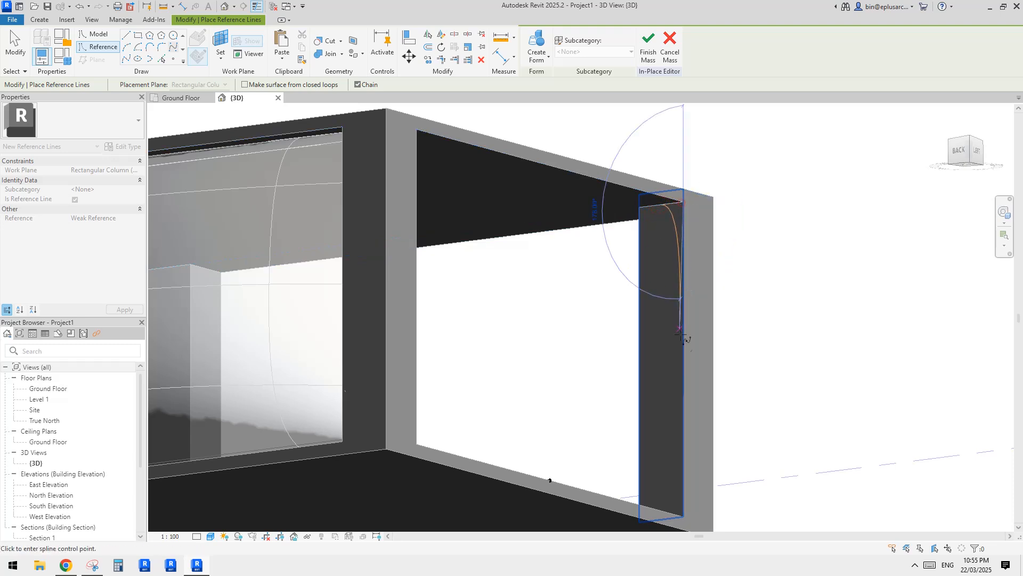
{"action": "middle_click_drag", "start_coordinate": [681, 469], "coordinate": [686, 415], "text": "shift"}
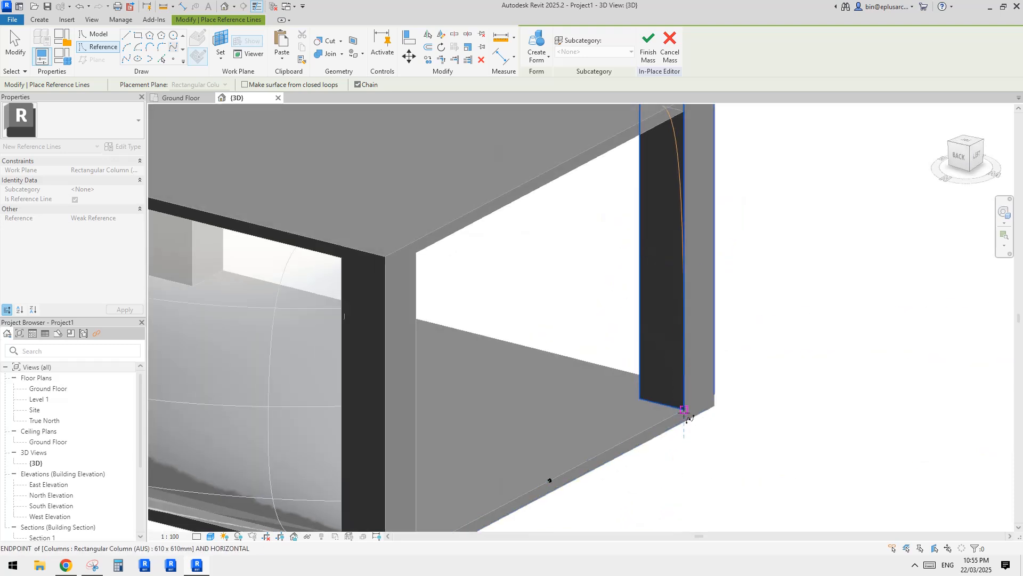
{"action": "left_click", "coordinate": [685, 410]}
{"action": "key", "text": "Escape"}
{"action": "key", "text": "Escape"}
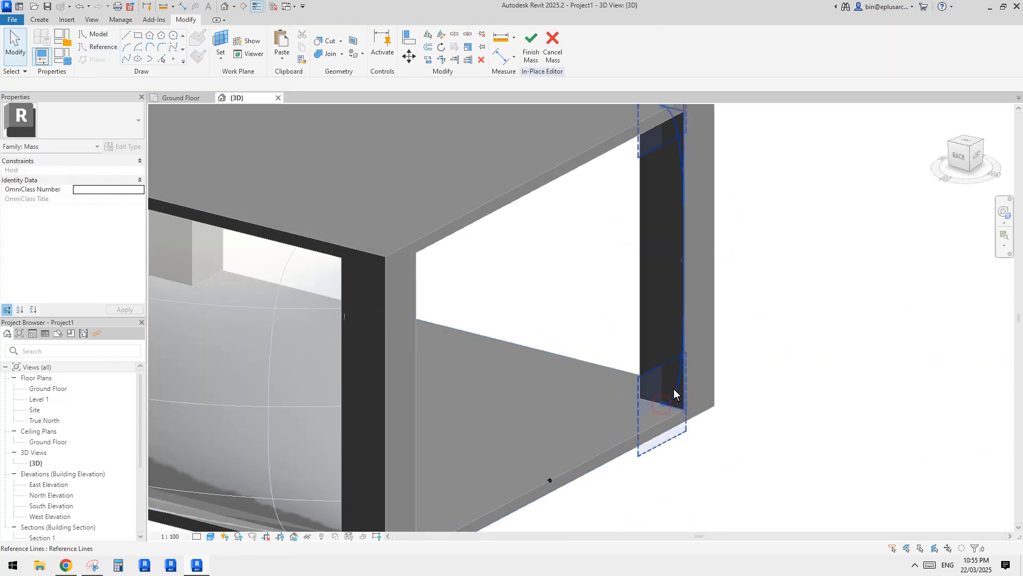
Try to reposition the lower end of the reference spline at the foot of the column
{"action": "left_click", "coordinate": [675, 390]}
{"action": "scroll", "coordinate": [683, 398], "scroll_direction": "up", "scroll_amount": 2}
{"action": "key", "text": "Escape"}
{"action": "left_click", "coordinate": [685, 327]}
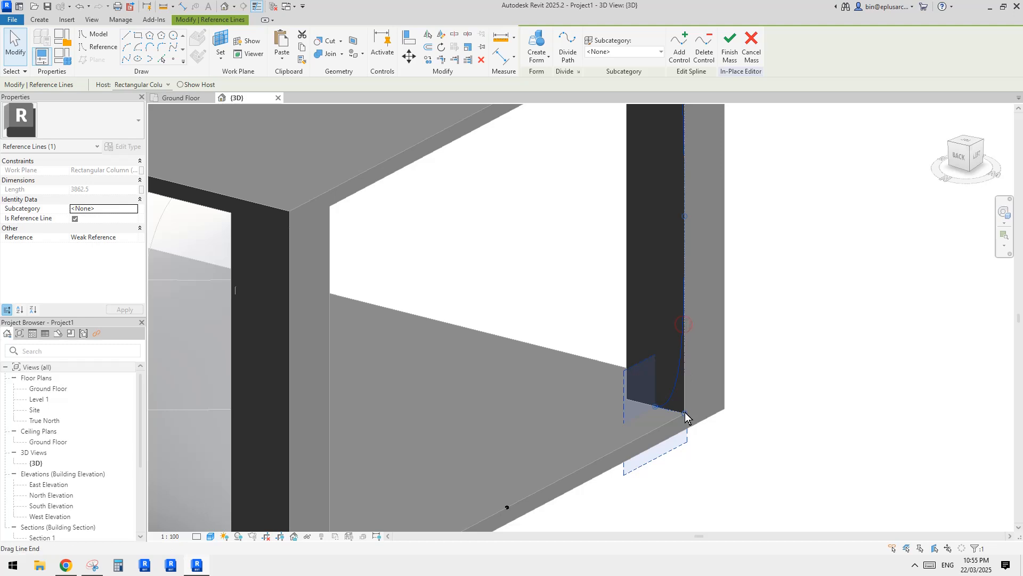
{"action": "left_click_drag", "start_coordinate": [685, 416], "coordinate": [684, 412]}
{"action": "scroll", "coordinate": [676, 345], "scroll_direction": "down", "scroll_amount": 2}
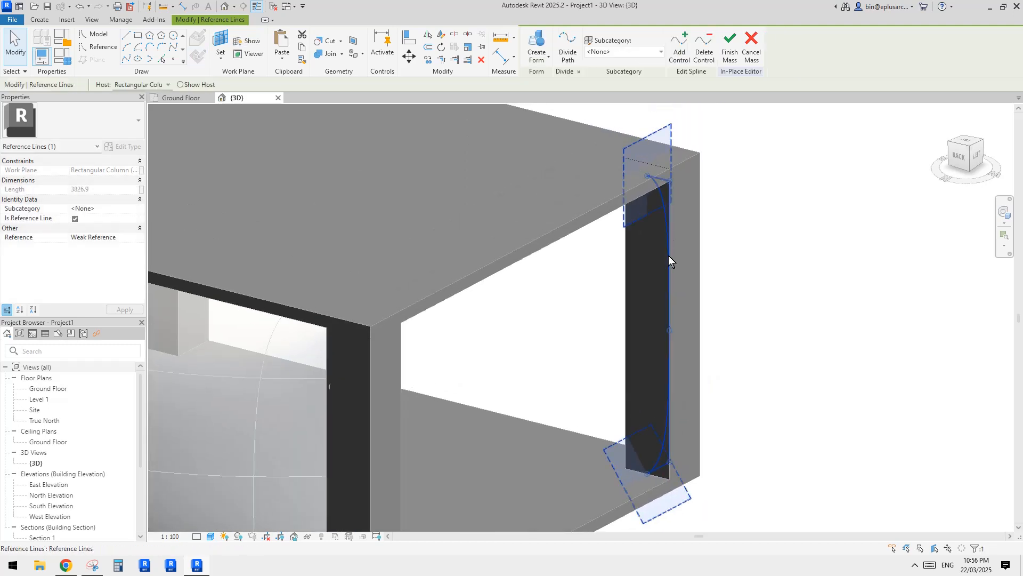
{"action": "key", "text": "Escape"}
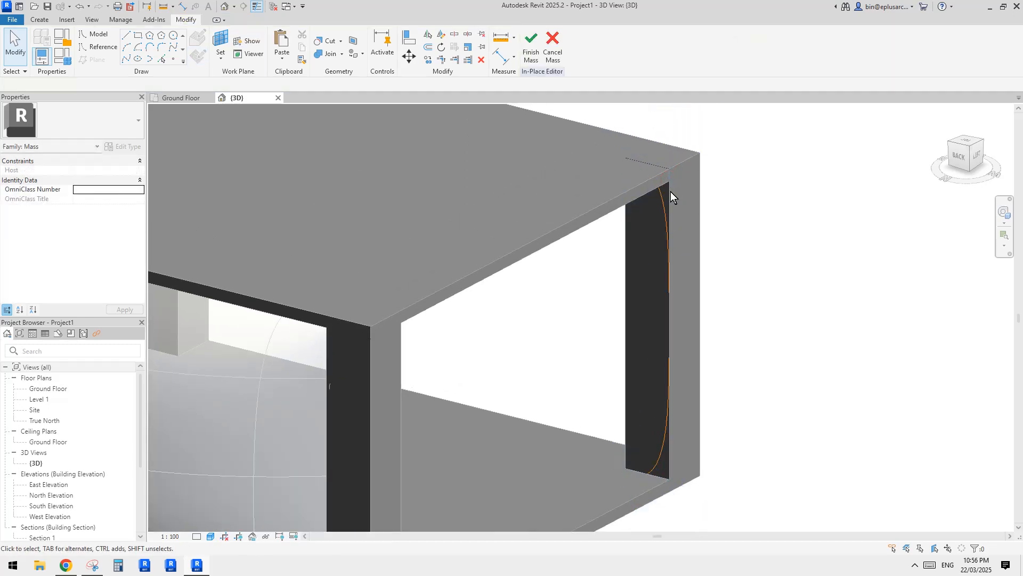
{"action": "scroll", "coordinate": [695, 427], "scroll_direction": "up", "scroll_amount": 2}
{"action": "scroll", "coordinate": [696, 427], "scroll_direction": "down", "scroll_amount": 2}
{"action": "left_click", "coordinate": [670, 389]}
{"action": "middle_click_drag", "start_coordinate": [670, 390], "coordinate": [621, 382], "text": "shift"}
{"action": "scroll", "coordinate": [646, 404], "scroll_direction": "down", "scroll_amount": 1}
{"action": "scroll", "coordinate": [612, 367], "scroll_direction": "up", "scroll_amount": 2}
{"action": "key", "text": "Escape"}
Rehost the far column's reference spline onto the facing inner side of the near column next to the balloon facade
{"action": "left_click", "coordinate": [634, 265]}
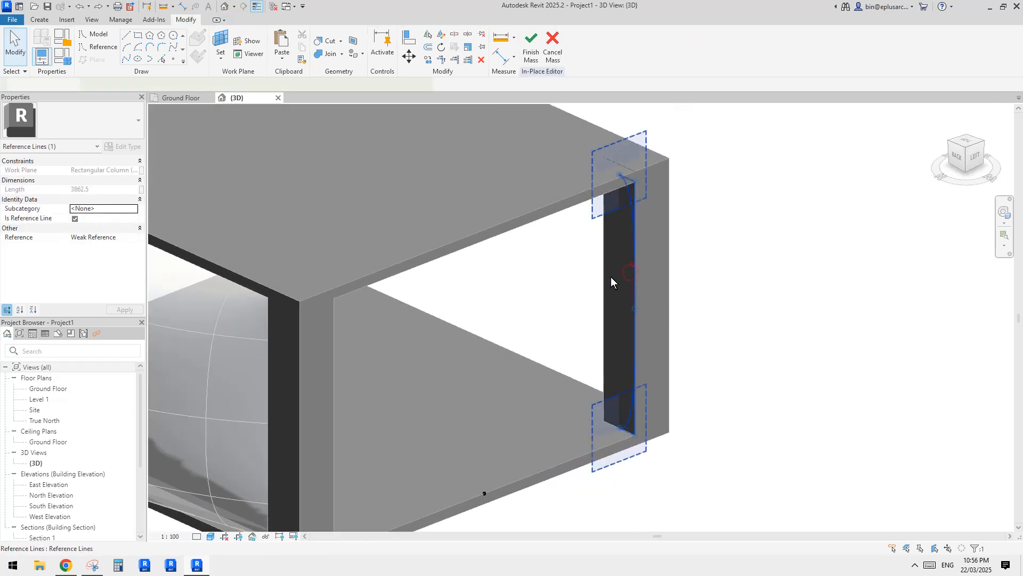
{"action": "scroll", "coordinate": [455, 402], "scroll_direction": "down", "scroll_amount": 1}
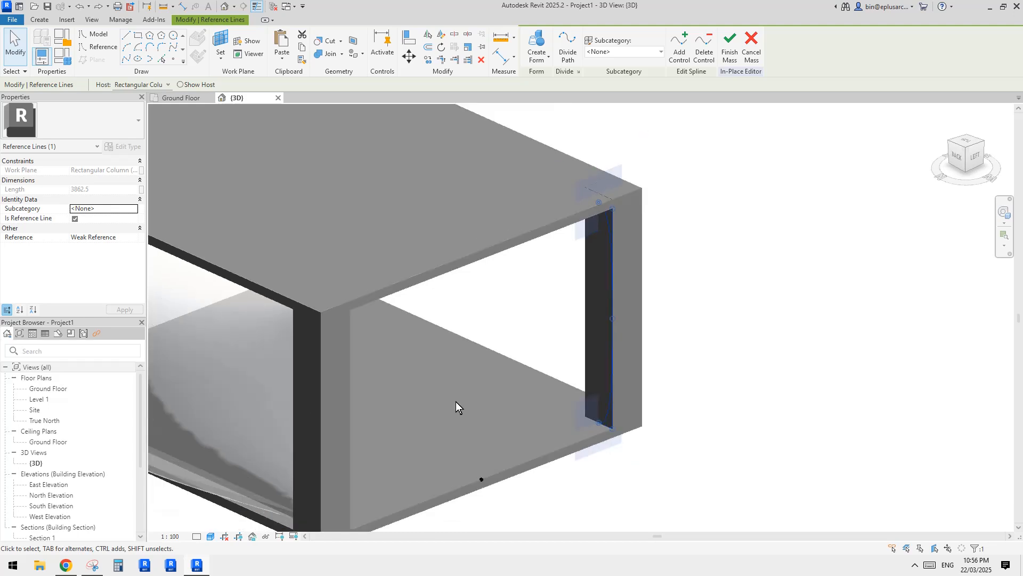
{"action": "middle_click_drag", "start_coordinate": [455, 402], "coordinate": [501, 396], "text": "shift"}
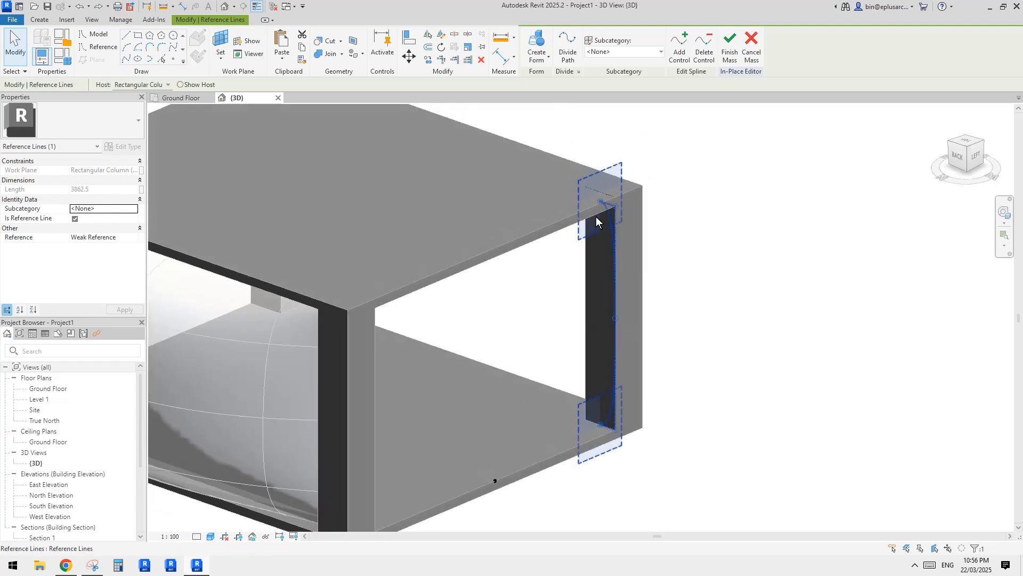
{"action": "middle_click_drag", "start_coordinate": [609, 341], "coordinate": [617, 352]}
{"action": "middle_click_drag", "start_coordinate": [469, 266], "coordinate": [477, 221]}
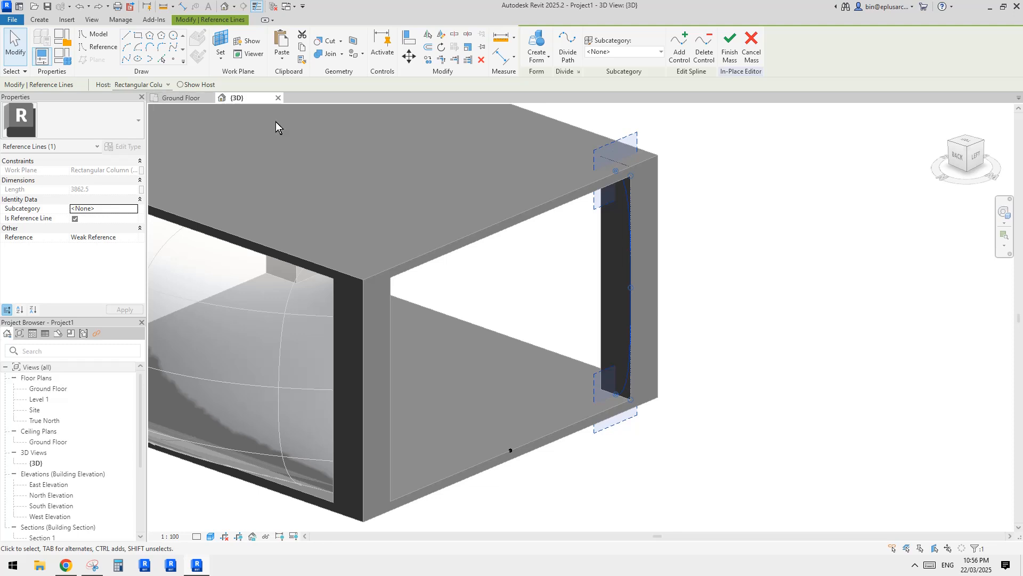
{"action": "left_click", "coordinate": [157, 87]}
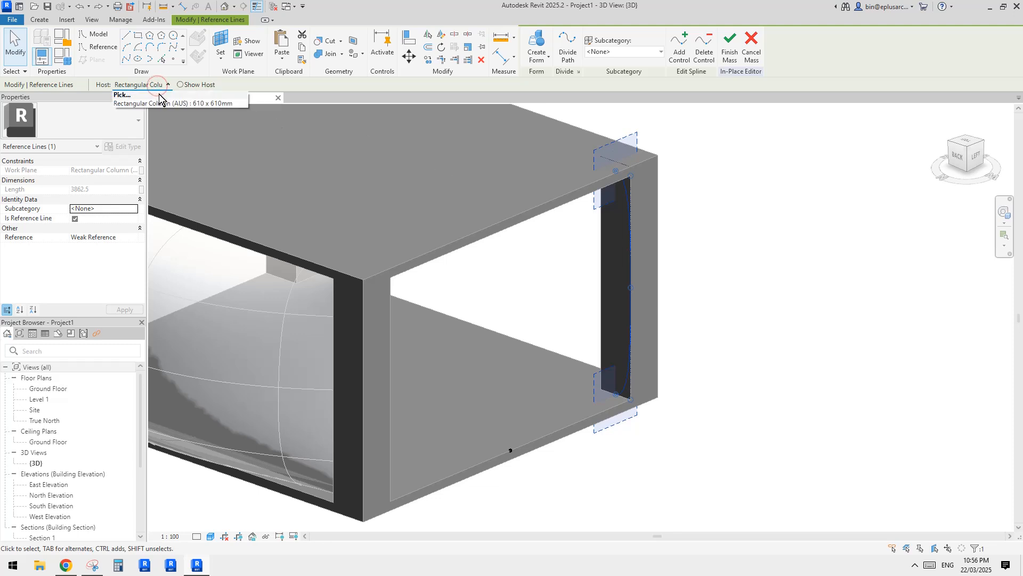
{"action": "left_click", "coordinate": [124, 95]}
{"action": "scroll", "coordinate": [470, 295], "scroll_direction": "down", "scroll_amount": 2}
{"action": "middle_click_drag", "start_coordinate": [512, 297], "coordinate": [415, 325], "text": "shift"}
{"action": "scroll", "coordinate": [340, 261], "scroll_direction": "up", "scroll_amount": 2}
{"action": "left_click", "coordinate": [340, 262]}
Paste the copied spline aligned to the same place on the far column and rehost it to the reference point at the floor edge's middle
{"action": "scroll", "coordinate": [370, 258], "scroll_direction": "down", "scroll_amount": 2}
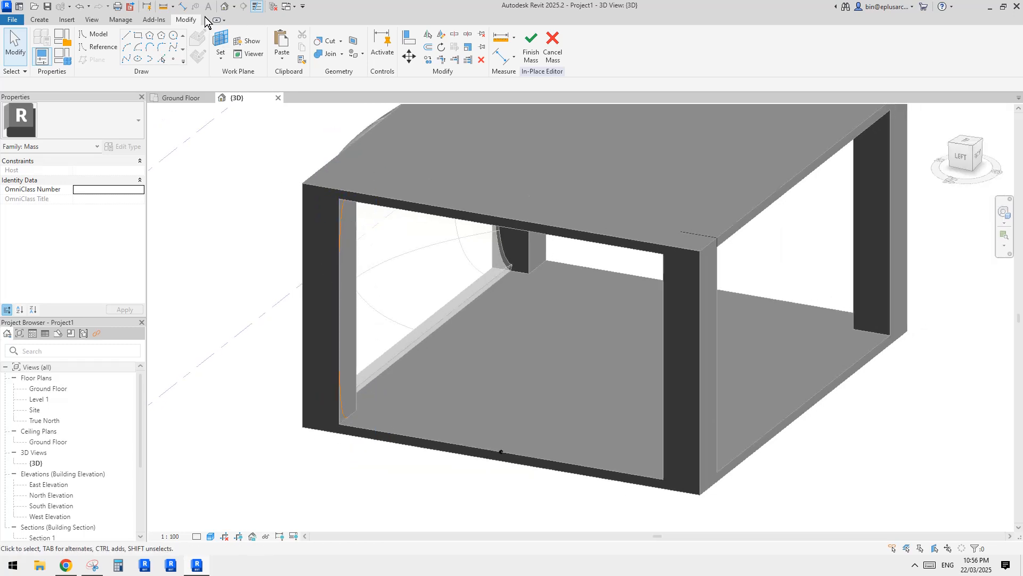
{"action": "left_click", "coordinate": [282, 55]}
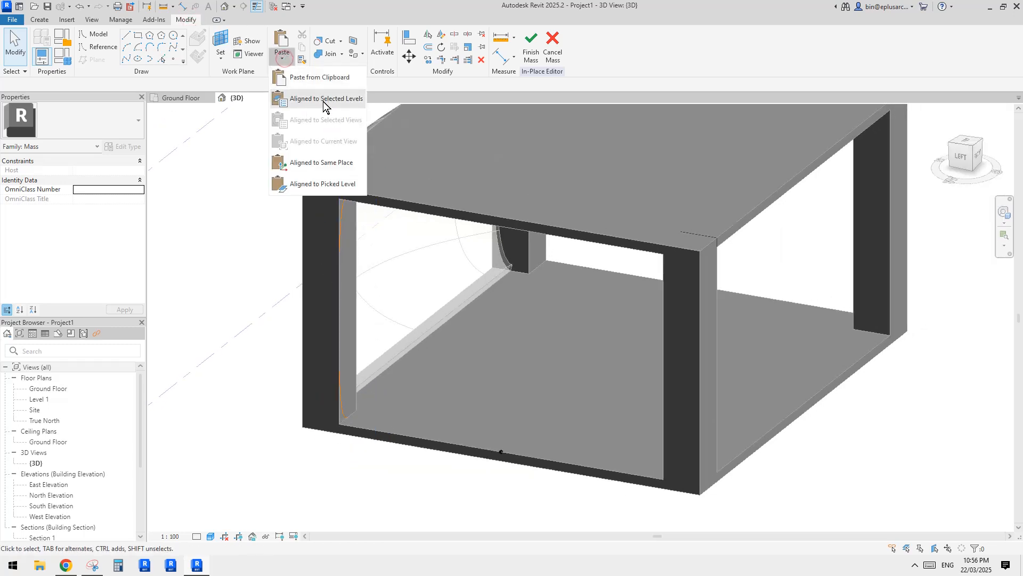
{"action": "left_click", "coordinate": [327, 169]}
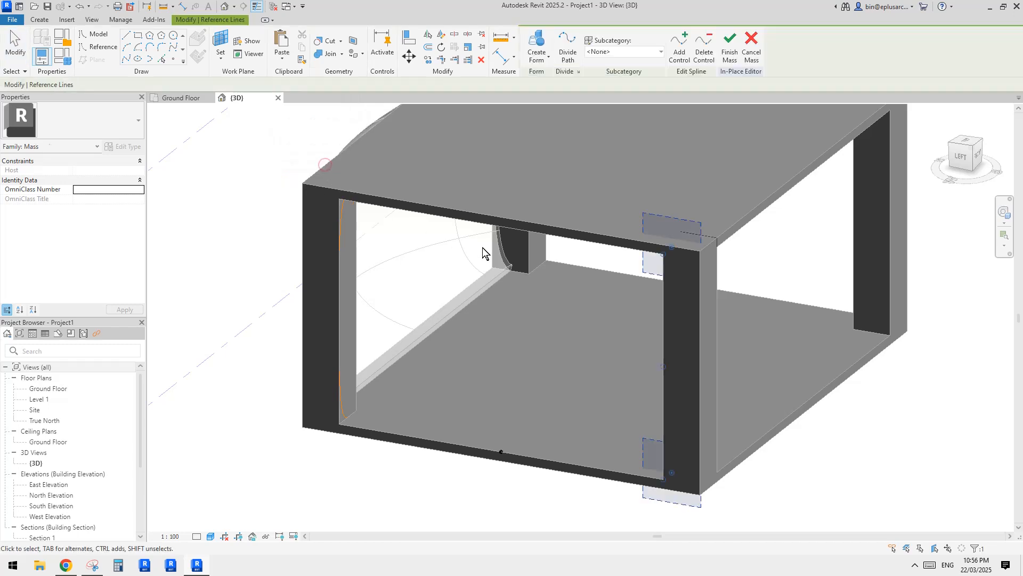
{"action": "middle_click_drag", "start_coordinate": [482, 249], "coordinate": [678, 296], "text": "shift"}
{"action": "middle_click_drag", "start_coordinate": [677, 333], "coordinate": [661, 280]}
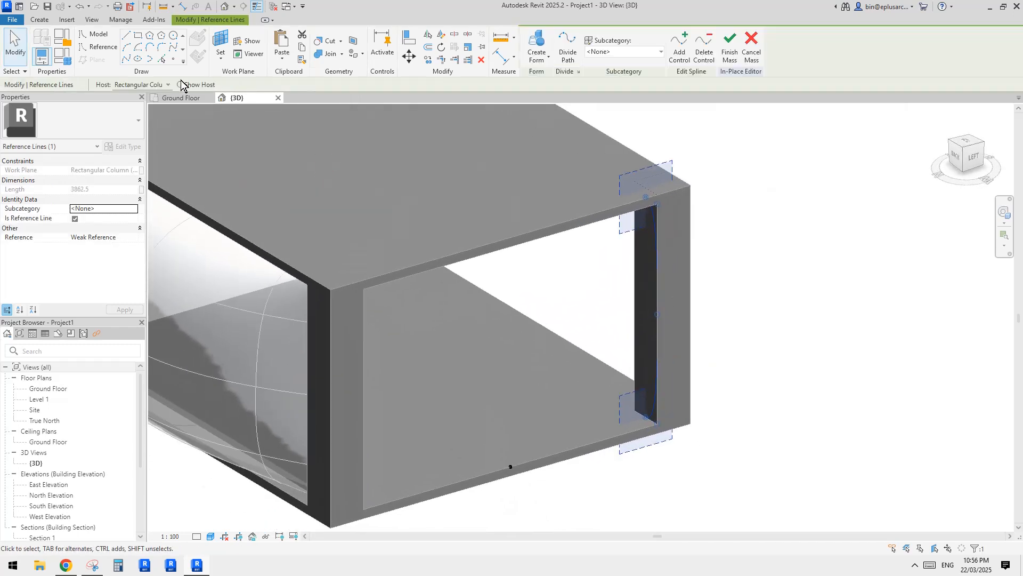
{"action": "left_click", "coordinate": [143, 85]}
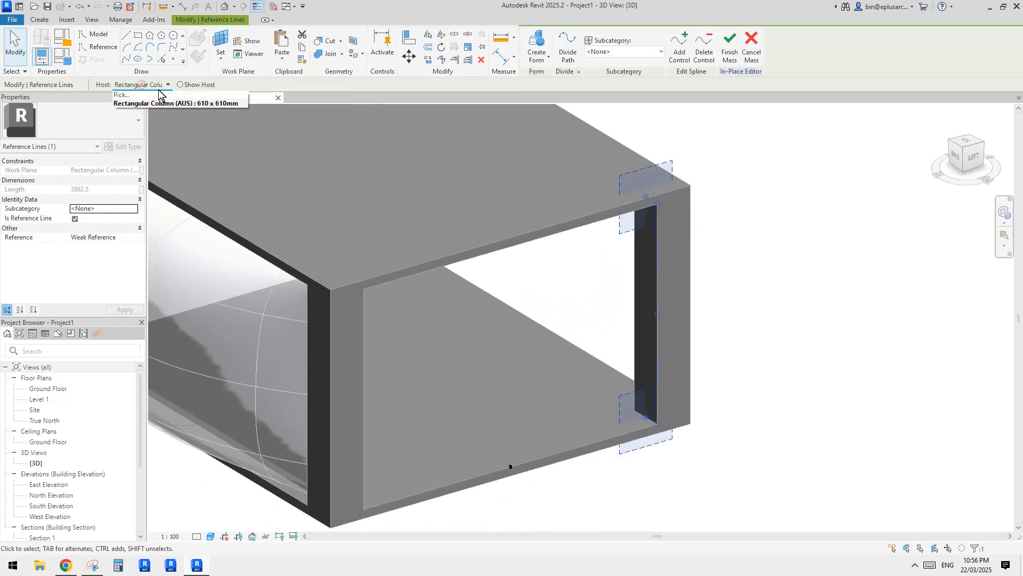
{"action": "left_click", "coordinate": [123, 94]}
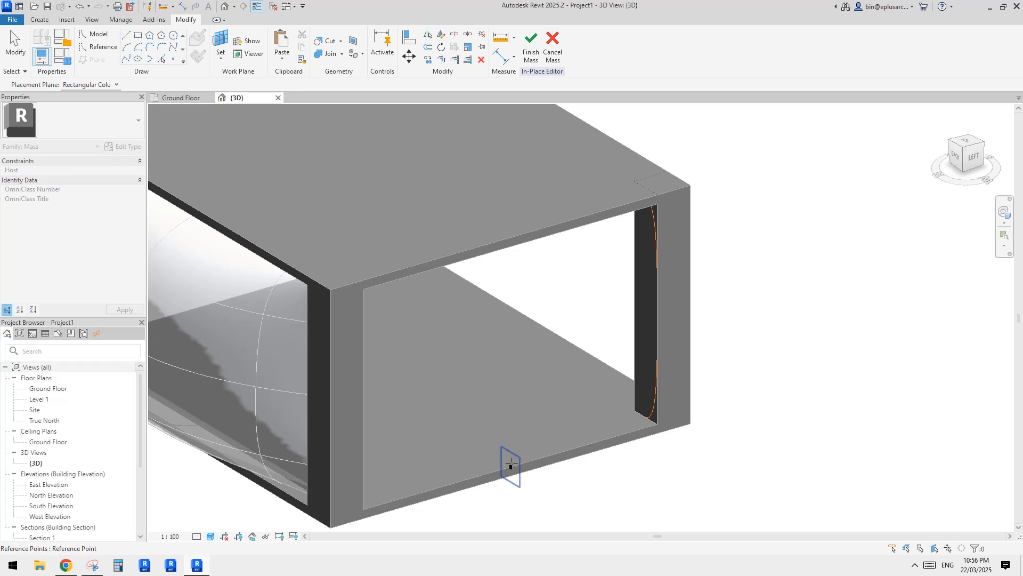
{"action": "left_click", "coordinate": [511, 463]}
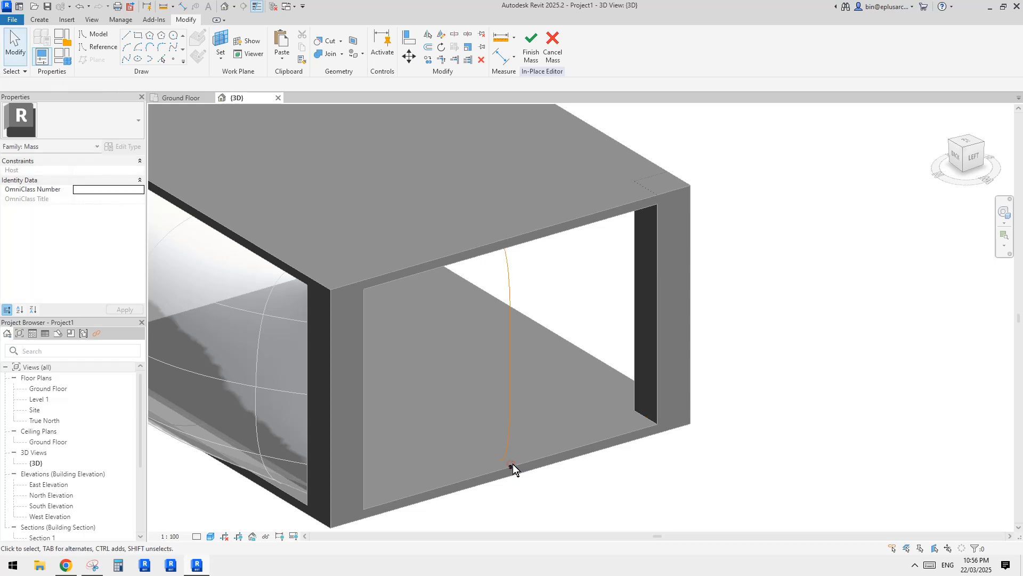
Paste another copy of the spline aligned to the same place on the far column
{"action": "middle_click_drag", "start_coordinate": [513, 464], "coordinate": [578, 407], "text": "shift"}
{"action": "middle_click_drag", "start_coordinate": [532, 456], "coordinate": [561, 378], "text": "shift"}
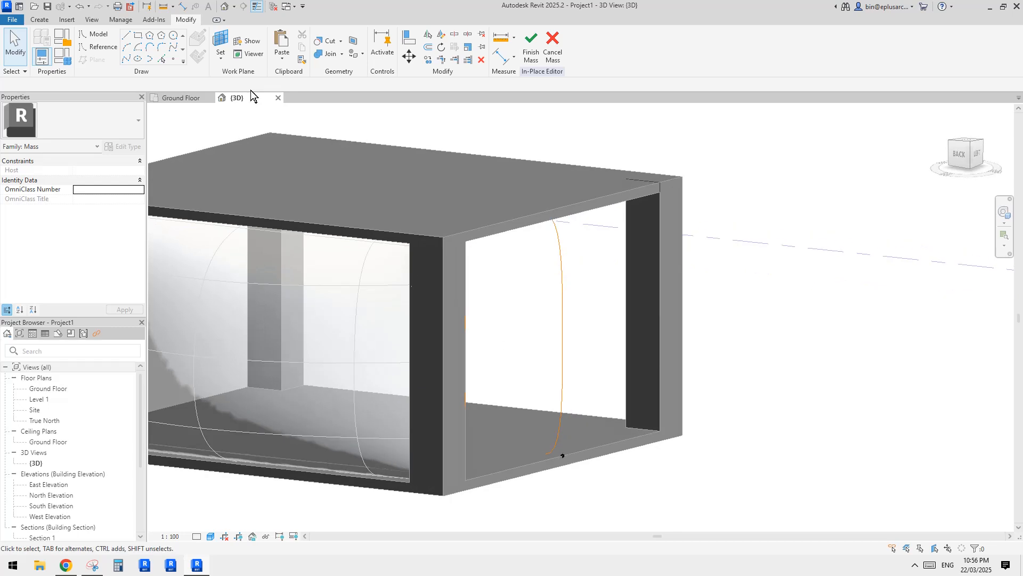
{"action": "left_click", "coordinate": [283, 62]}
{"action": "left_click", "coordinate": [327, 162]}
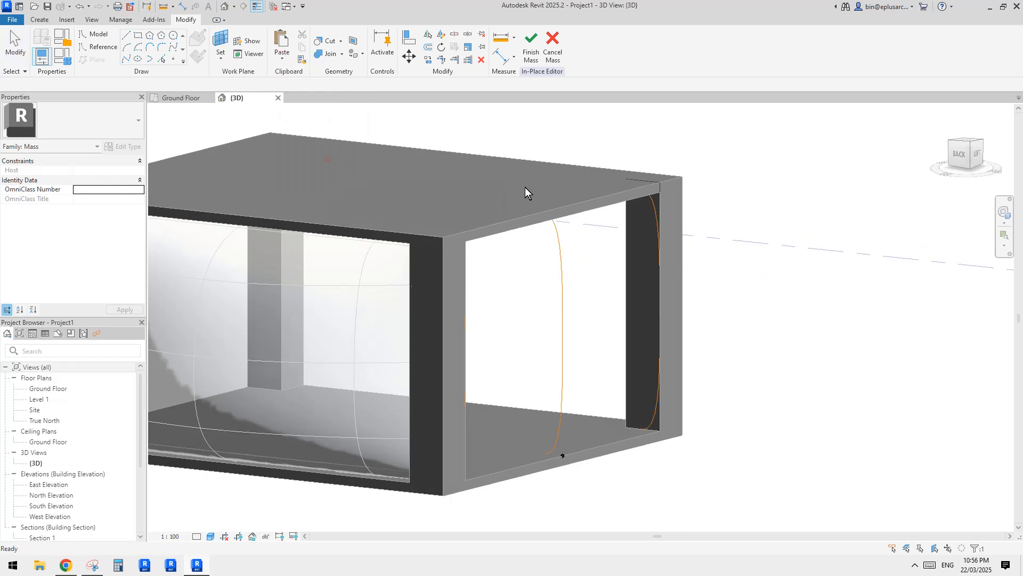
Create a form from the three reference splines on the far column, at the middle of the opening and on the near column
{"action": "scroll", "coordinate": [694, 203], "scroll_direction": "down", "scroll_amount": 1}
{"action": "middle_click_drag", "start_coordinate": [592, 245], "coordinate": [454, 253], "text": "shift"}
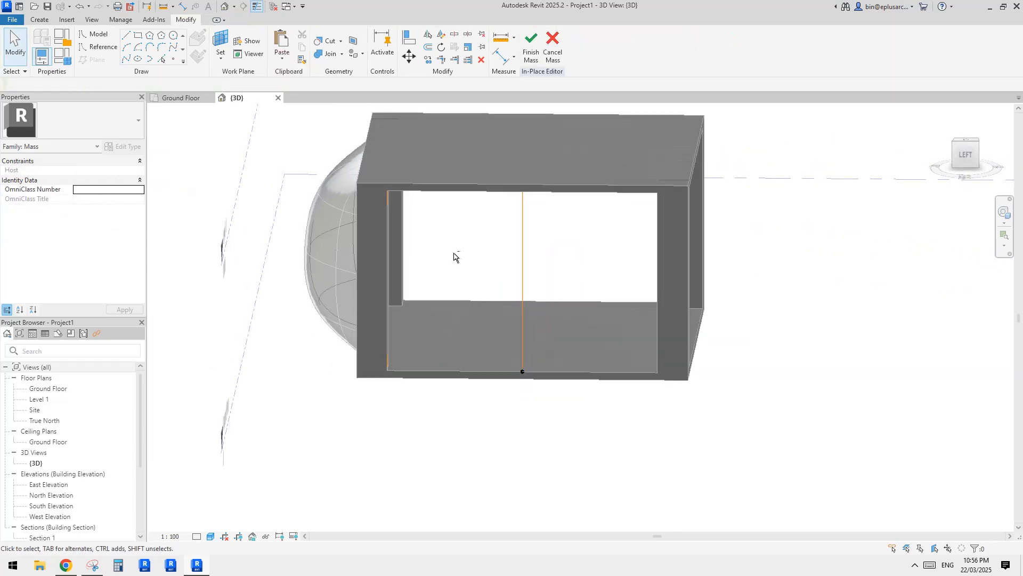
{"action": "middle_click_drag", "start_coordinate": [390, 238], "coordinate": [584, 274], "text": "shift"}
{"action": "scroll", "coordinate": [669, 243], "scroll_direction": "up", "scroll_amount": 2}
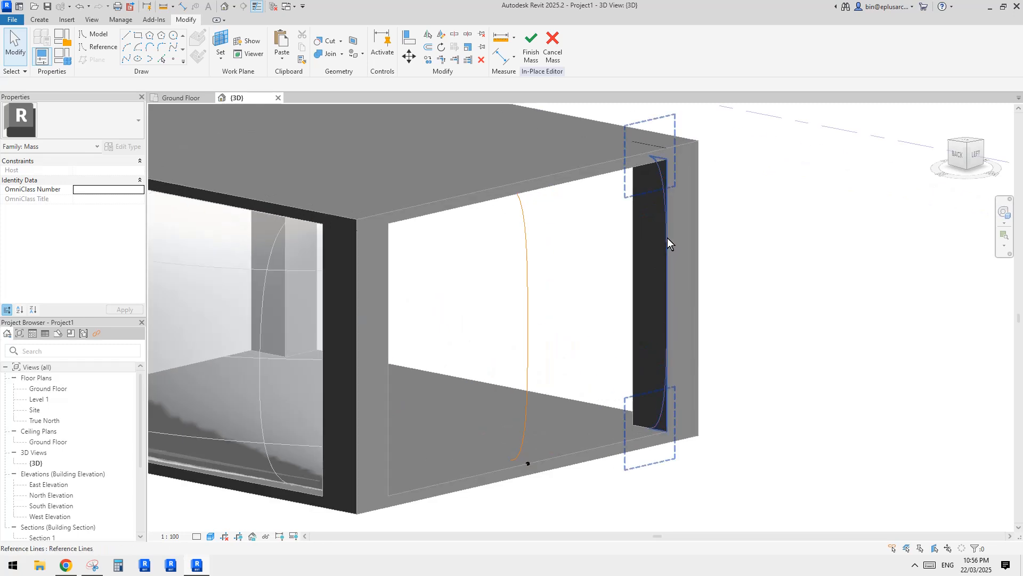
{"action": "left_click", "coordinate": [669, 234]}
{"action": "middle_click_drag", "start_coordinate": [667, 228], "coordinate": [601, 284], "text": "shift"}
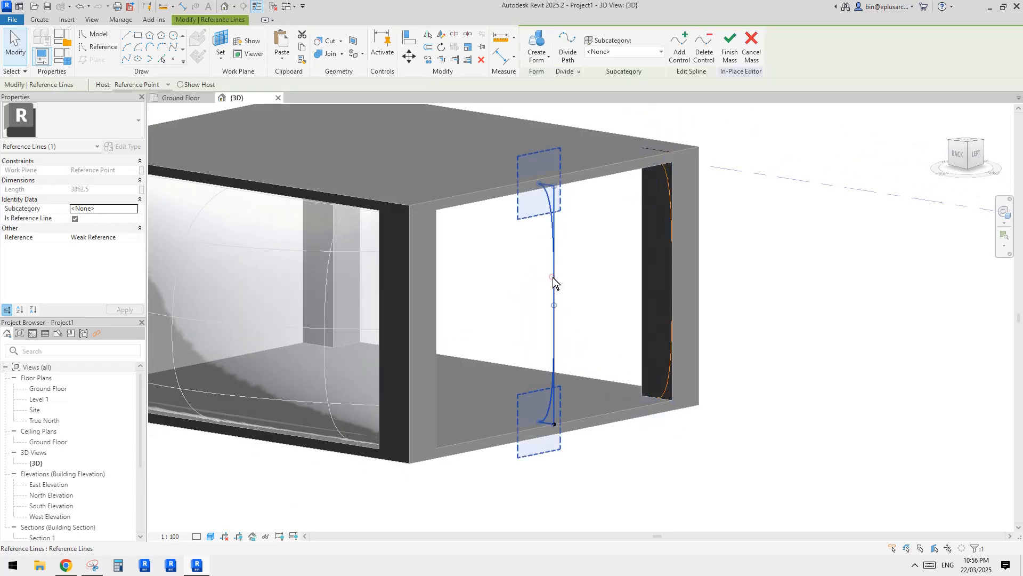
{"action": "key", "text": "Escape"}
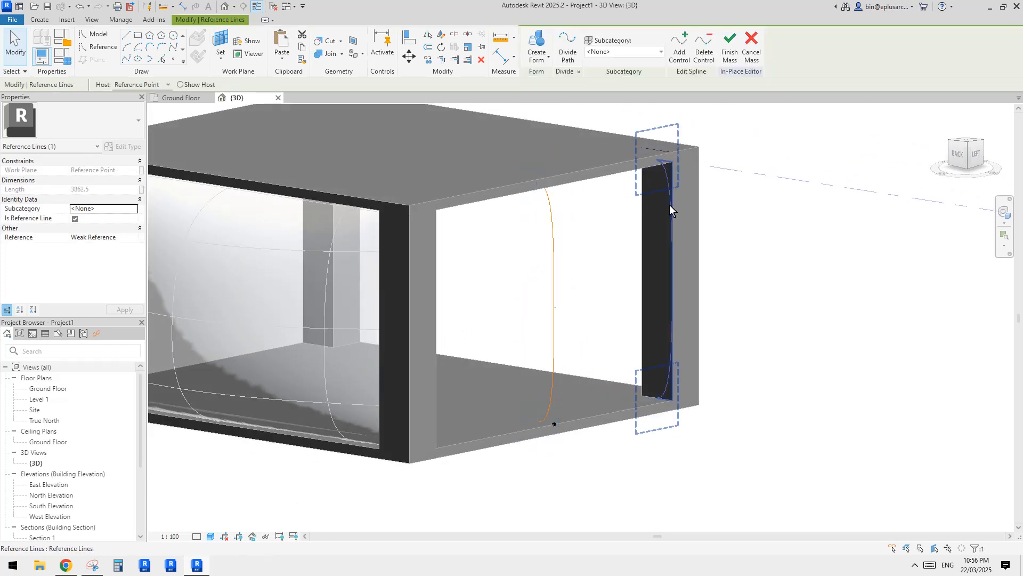
{"action": "left_click", "coordinate": [550, 241]}
{"action": "key", "text": "Escape"}
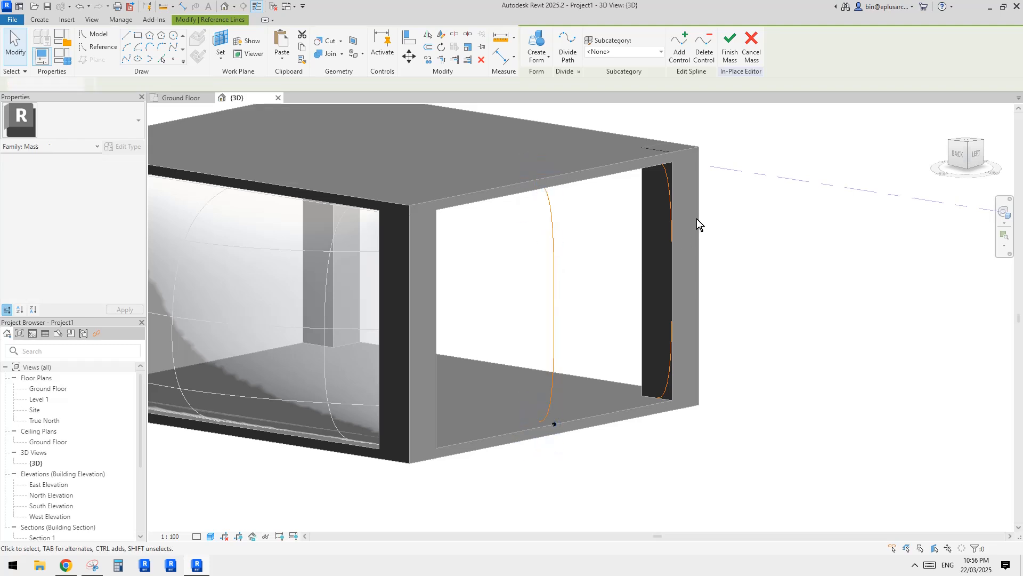
{"action": "left_click", "coordinate": [671, 202]}
{"action": "left_click", "coordinate": [549, 223], "text": "ctrl"}
{"action": "left_click", "coordinate": [437, 278], "text": "ctrl"}
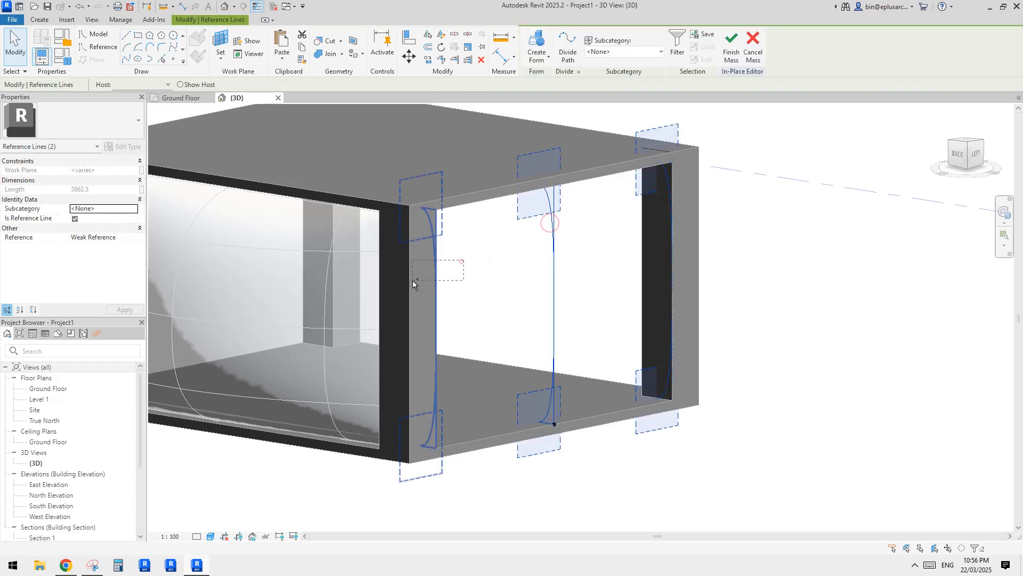
{"action": "left_click", "coordinate": [535, 46]}
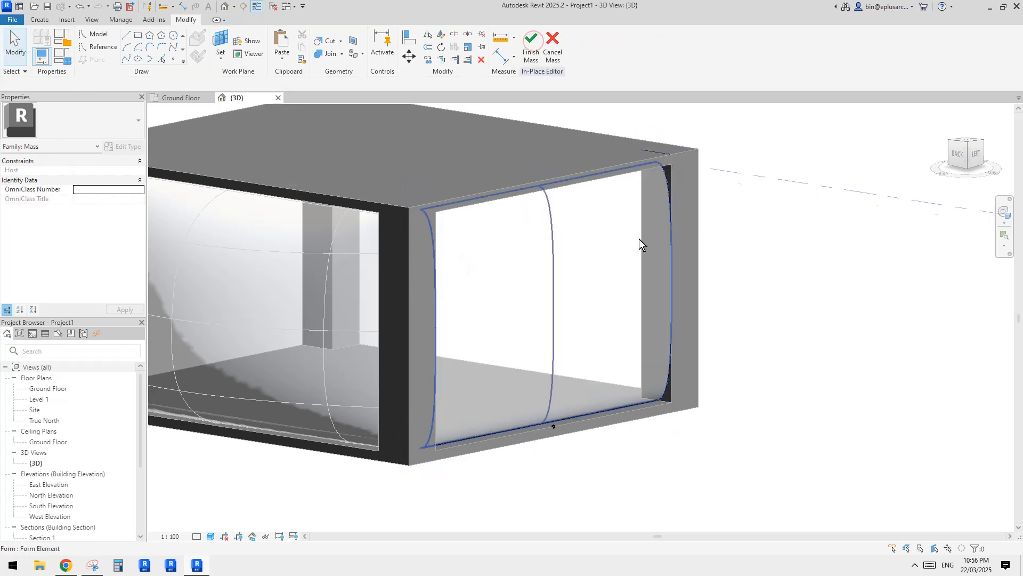
Pull the central control point of the middle reference spline outward, well beyond the open side, so the form bulges
{"action": "middle_click_drag", "start_coordinate": [639, 240], "coordinate": [622, 329], "text": "shift"}
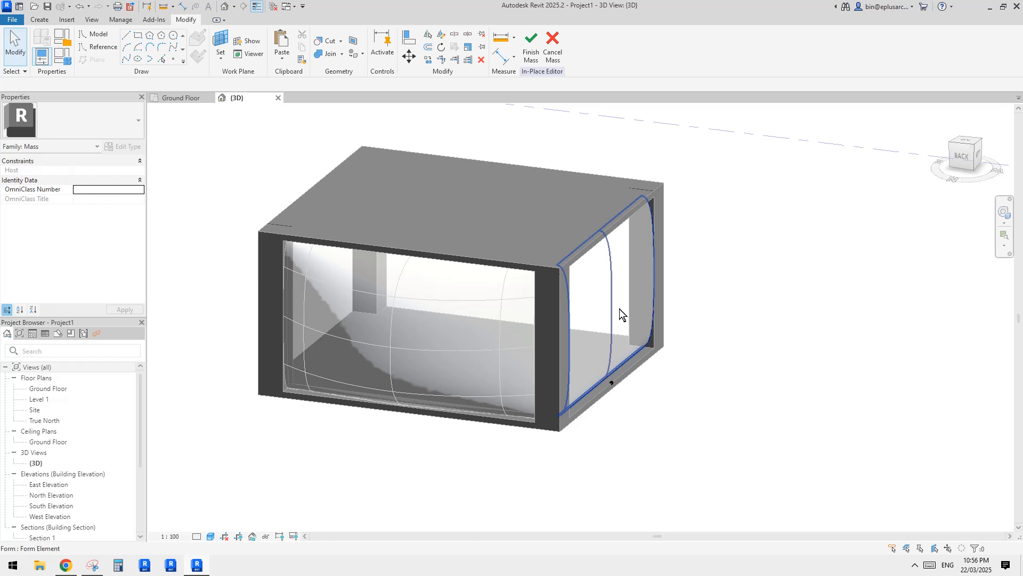
{"action": "left_click", "coordinate": [613, 315]}
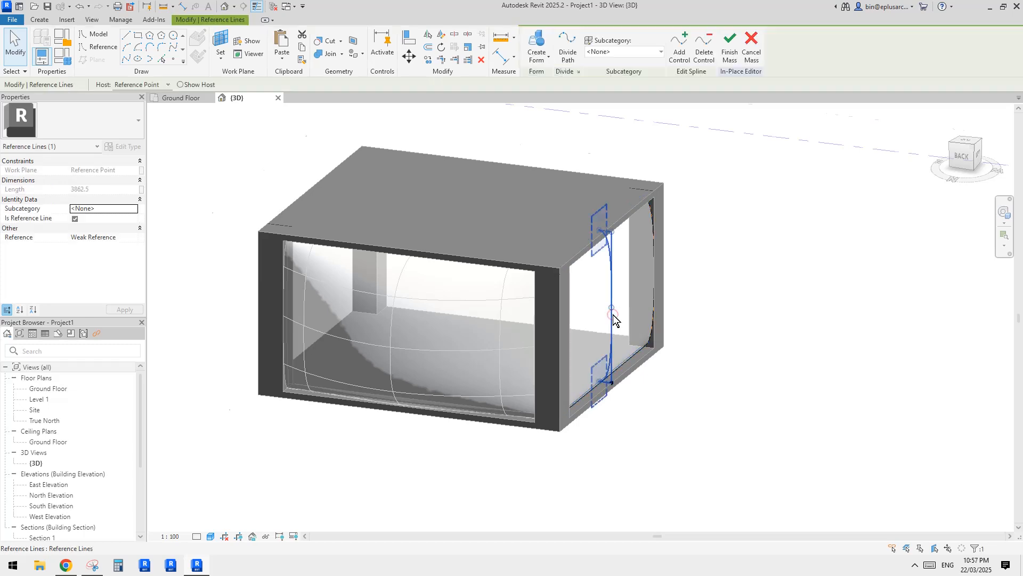
{"action": "scroll", "coordinate": [613, 305], "scroll_direction": "up", "scroll_amount": 3}
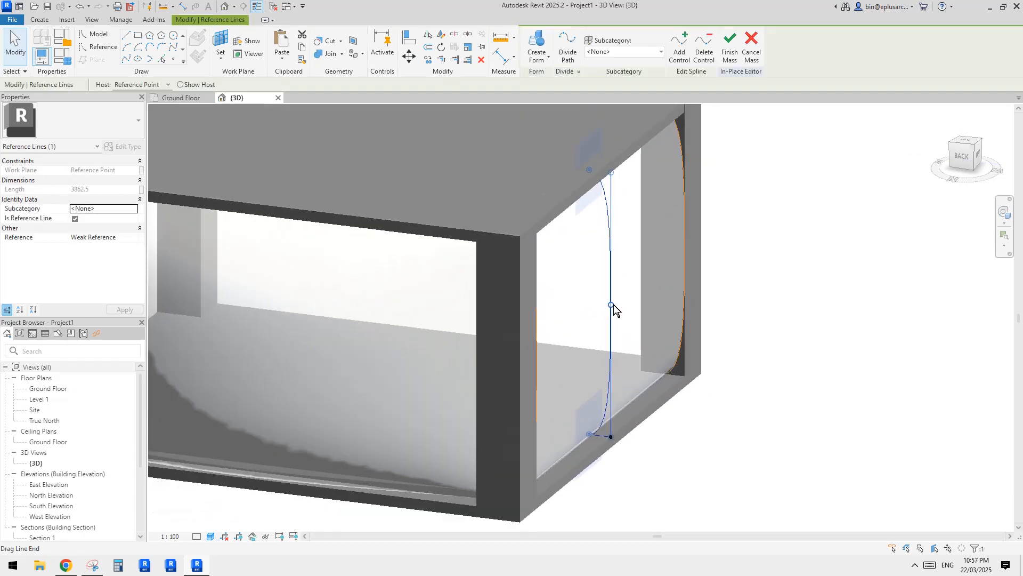
{"action": "scroll", "coordinate": [613, 315], "scroll_direction": "down", "scroll_amount": 2}
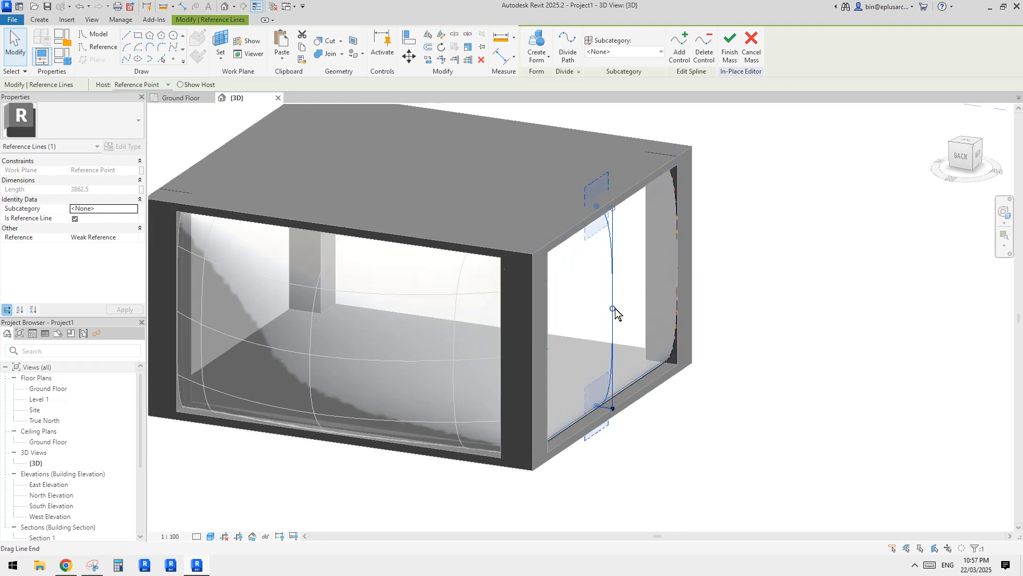
{"action": "middle_click_drag", "start_coordinate": [641, 317], "coordinate": [641, 279], "text": "shift"}
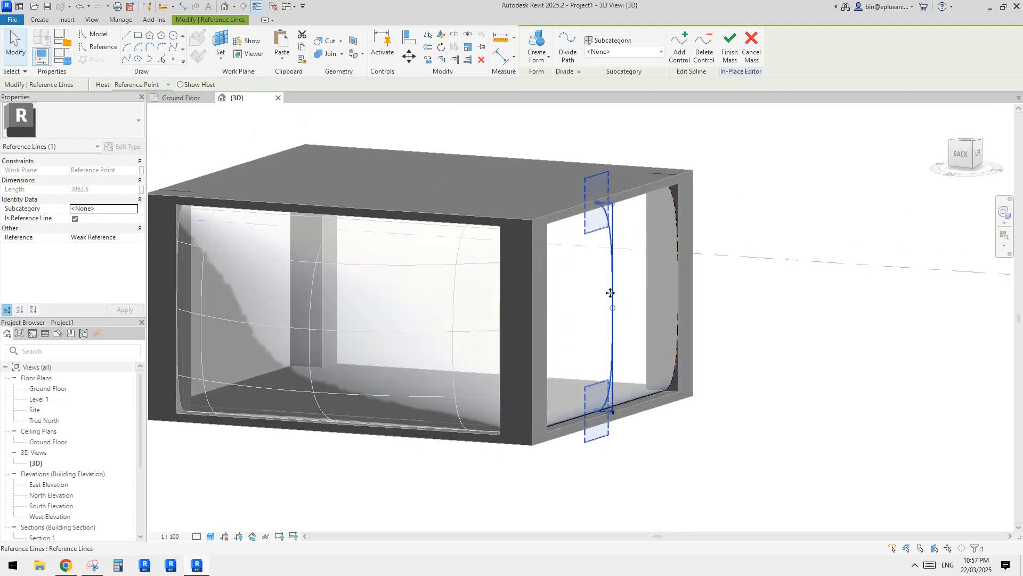
{"action": "mouse_move", "coordinate": [623, 314]}
{"action": "middle_mouse_down", "text": "shift"}
{"action": "mouse_move", "coordinate": [648, 304]}
{"action": "mouse_move", "coordinate": [623, 308]}
{"action": "middle_mouse_up", "text": "shift"}
{"action": "scroll", "coordinate": [649, 304], "scroll_direction": "up", "scroll_amount": 1}
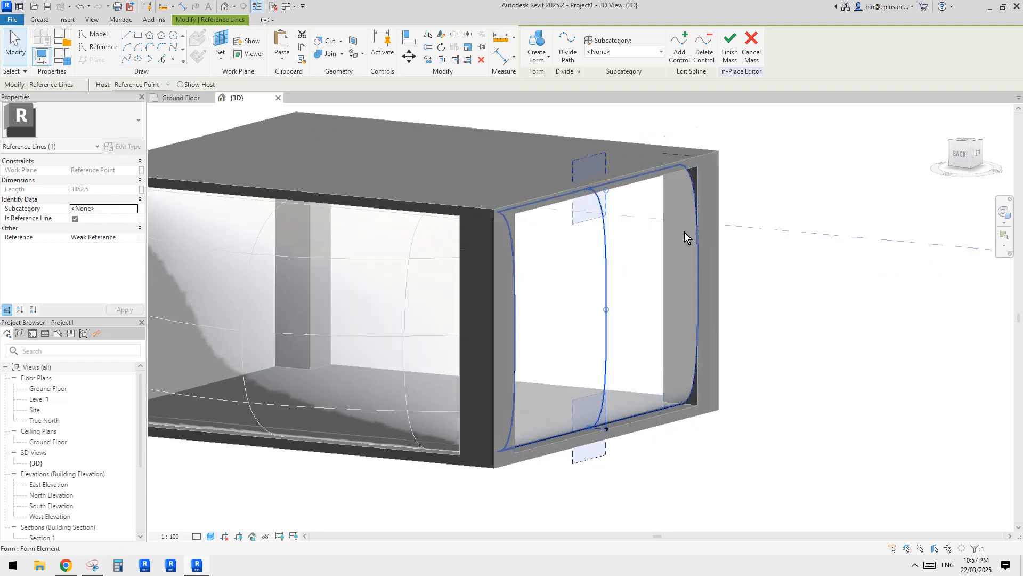
{"action": "middle_click_drag", "start_coordinate": [514, 286], "coordinate": [621, 265], "text": "shift"}
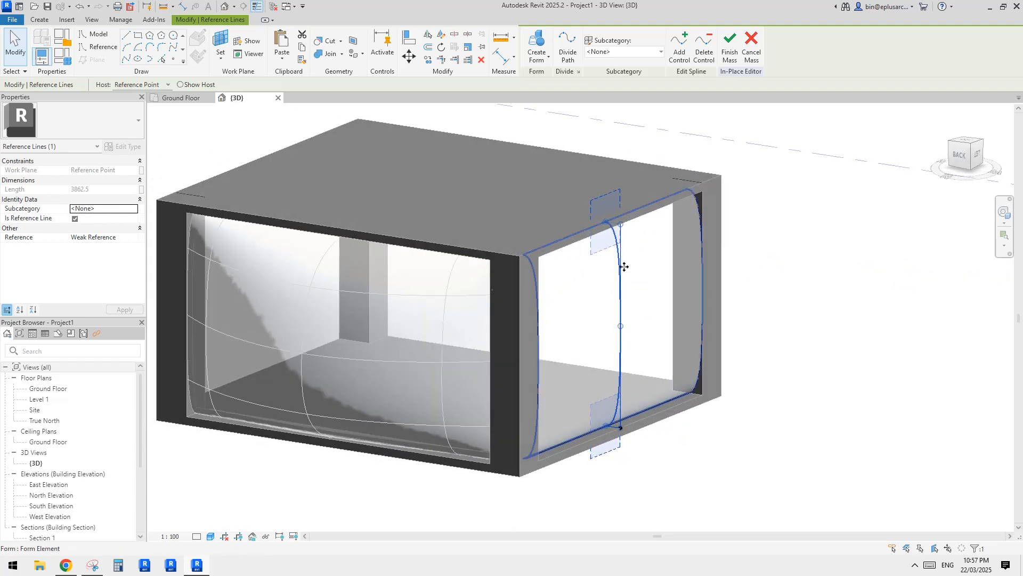
{"action": "middle_click_drag", "start_coordinate": [622, 329], "coordinate": [637, 323], "text": "shift"}
{"action": "scroll", "coordinate": [637, 323], "scroll_direction": "up", "scroll_amount": 1}
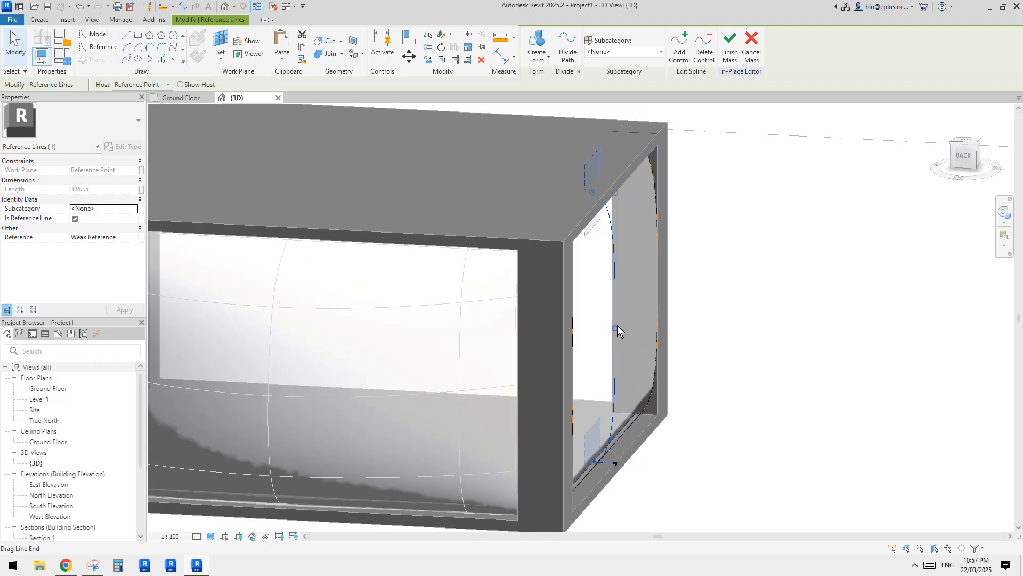
{"action": "left_click_drag", "start_coordinate": [617, 325], "coordinate": [693, 336]}
{"action": "mouse_move", "coordinate": [686, 338]}
{"action": "middle_mouse_down", "text": "shift"}
{"action": "mouse_move", "coordinate": [628, 251]}
{"action": "mouse_move", "coordinate": [348, 169]}
{"action": "mouse_move", "coordinate": [331, 315]}
{"action": "mouse_move", "coordinate": [541, 304]}
{"action": "mouse_move", "coordinate": [724, 356]}
{"action": "mouse_move", "coordinate": [768, 251]}
{"action": "mouse_move", "coordinate": [697, 338]}
{"action": "middle_mouse_up", "text": "shift"}
{"action": "left_click_drag", "start_coordinate": [694, 334], "coordinate": [785, 328]}
{"action": "left_click", "coordinate": [785, 328]}
{"action": "middle_click_drag", "start_coordinate": [786, 327], "coordinate": [791, 356], "text": "shift"}
Move the middle spline's upper and lower control points outward to give the bulge a rounder profile
{"action": "left_click", "coordinate": [678, 320]}
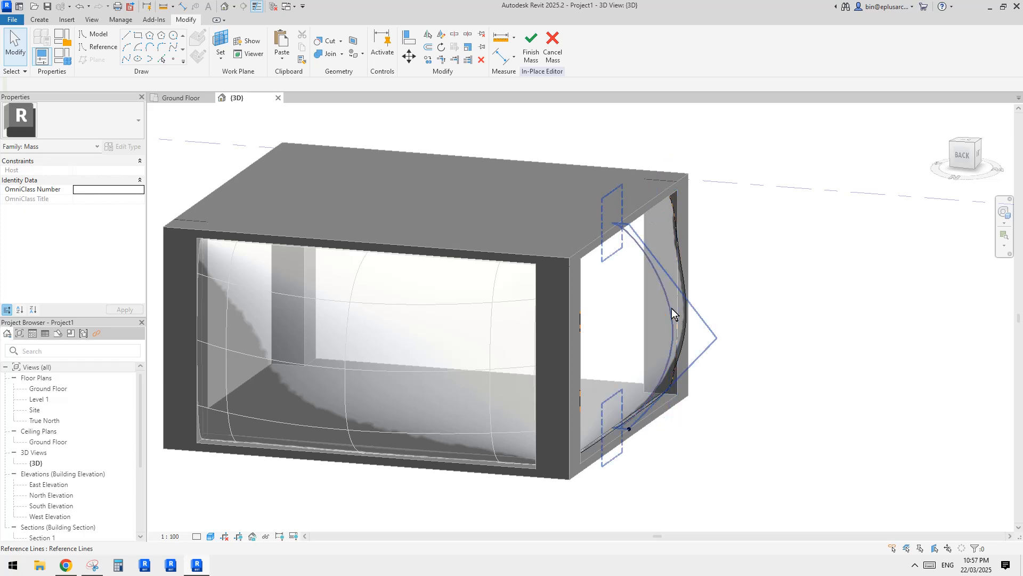
{"action": "middle_click_drag", "start_coordinate": [691, 293], "coordinate": [683, 278], "text": "shift"}
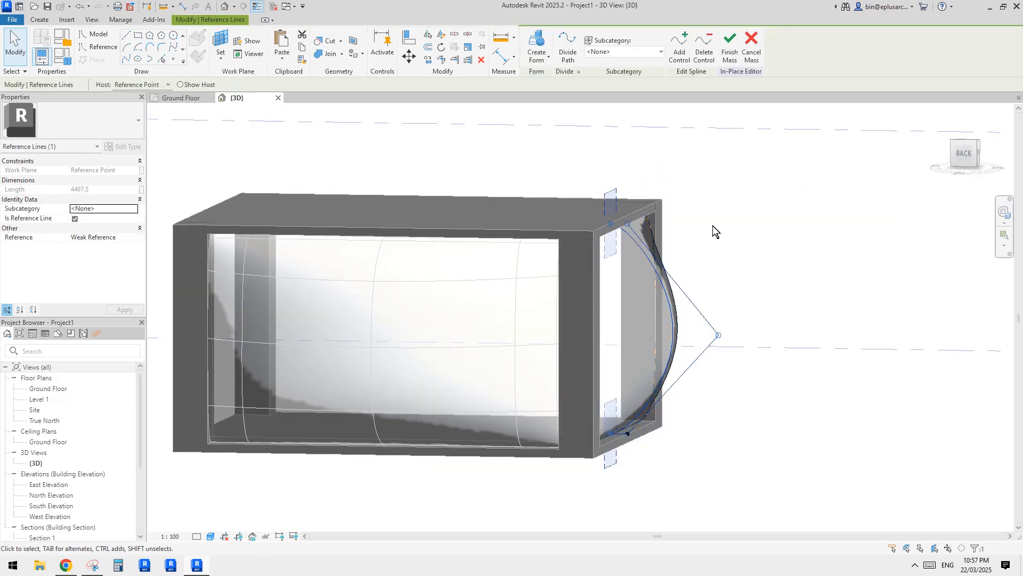
{"action": "left_click_drag", "start_coordinate": [628, 228], "coordinate": [663, 231]}
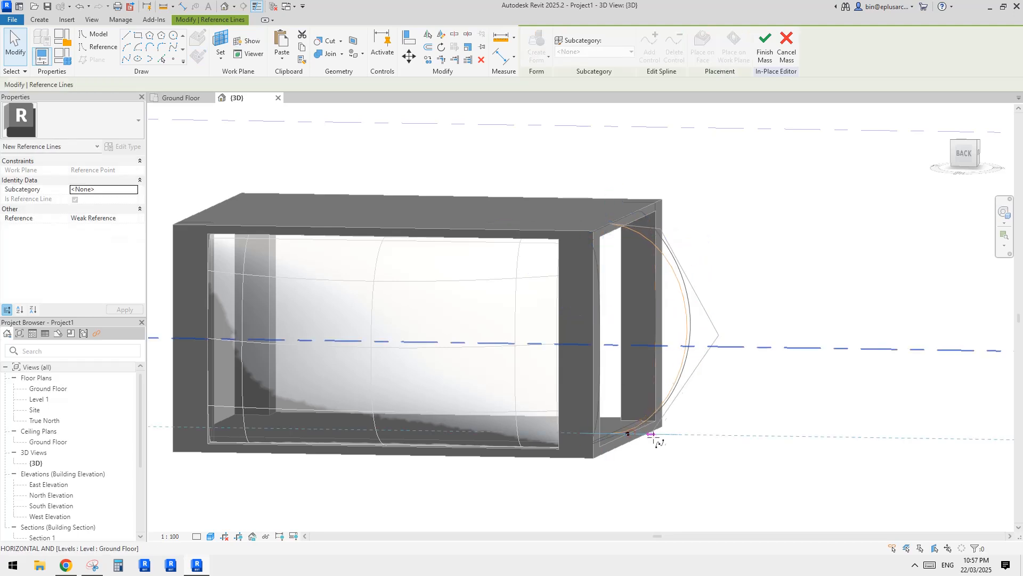
{"action": "left_click", "coordinate": [751, 443]}
{"action": "middle_click_drag", "start_coordinate": [686, 297], "coordinate": [827, 354], "text": "shift"}
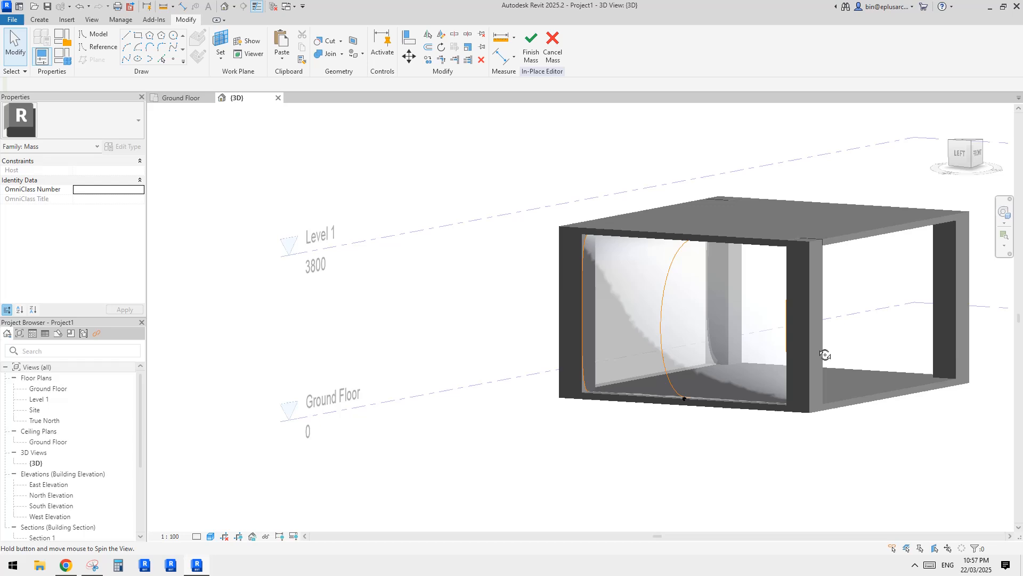
{"action": "left_click", "coordinate": [661, 280]}
{"action": "middle_click_drag", "start_coordinate": [661, 281], "coordinate": [555, 359], "text": "shift"}
{"action": "left_click", "coordinate": [759, 293]}
Dissolve the bulging form on the adjacent opening back into its reference splines
{"action": "scroll", "coordinate": [756, 295], "scroll_direction": "down", "scroll_amount": 3}
{"action": "middle_click_drag", "start_coordinate": [663, 354], "coordinate": [749, 354], "text": "shift"}
{"action": "middle_click_drag", "start_coordinate": [779, 290], "coordinate": [763, 248], "text": "shift"}
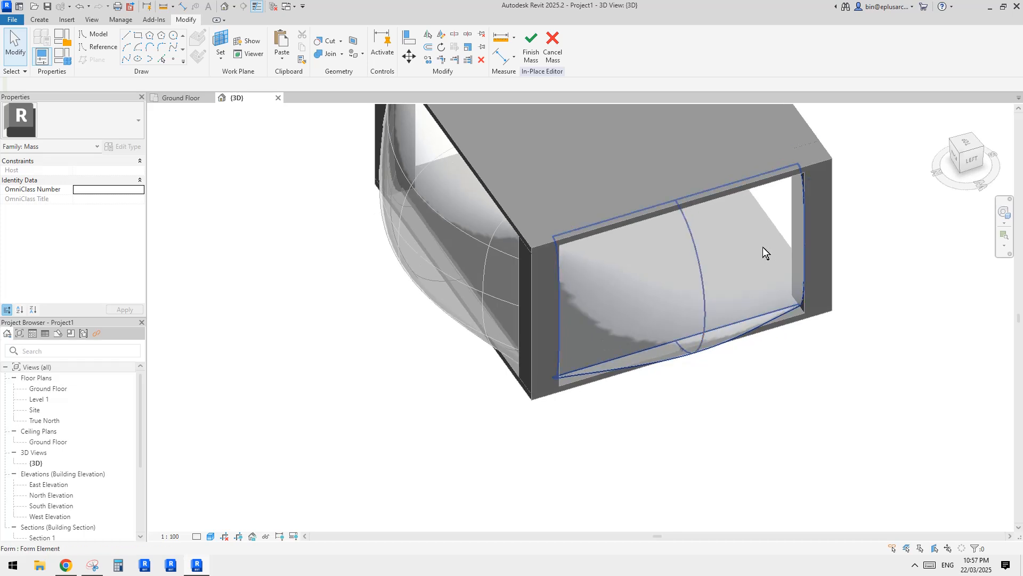
{"action": "left_click", "coordinate": [742, 264]}
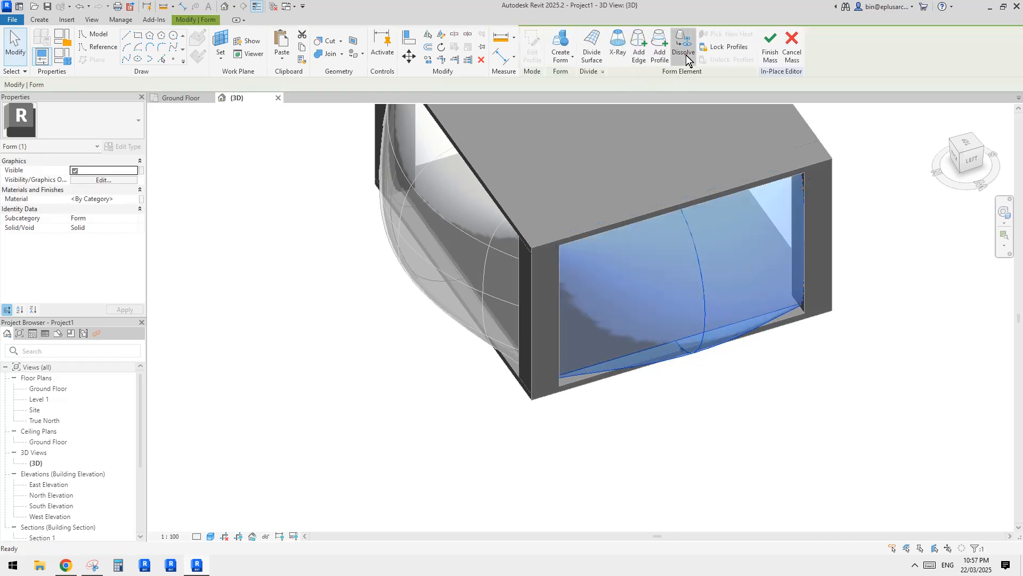
{"action": "left_click", "coordinate": [686, 55]}
{"action": "middle_click_drag", "start_coordinate": [787, 297], "coordinate": [789, 313], "text": "shift"}
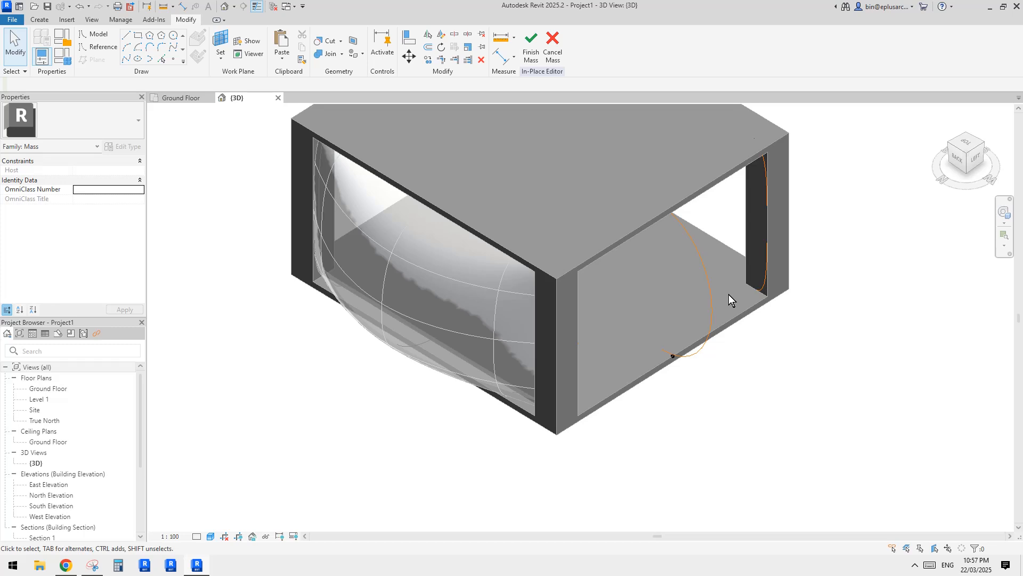
{"action": "middle_click_drag", "start_coordinate": [721, 299], "coordinate": [728, 334], "text": "shift"}
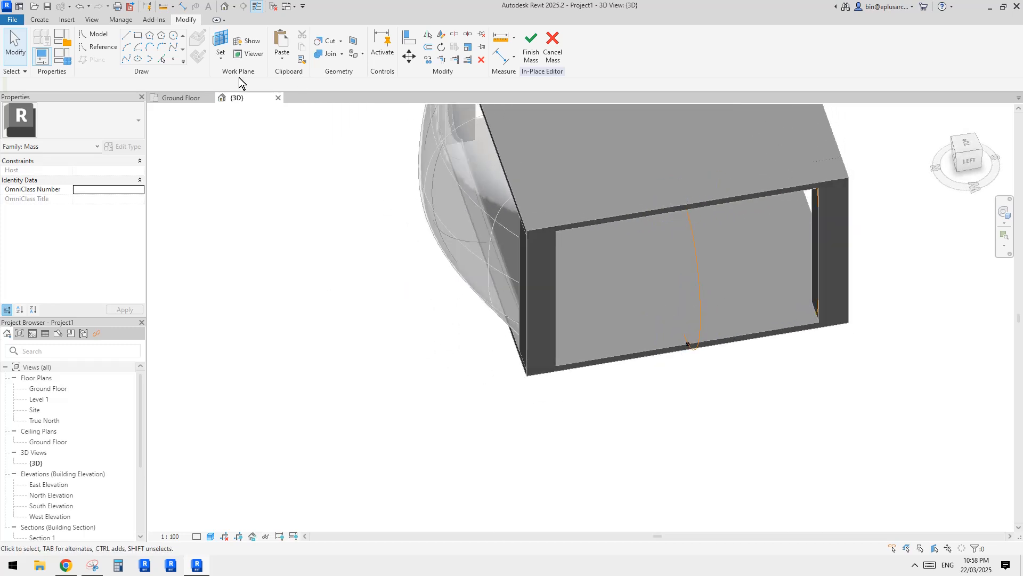
Place two reference points on the opening's floor edge, one beside the near column and one beside the far column
{"action": "left_click", "coordinate": [175, 59]}
{"action": "middle_click_drag", "start_coordinate": [648, 299], "coordinate": [651, 338], "text": "shift"}
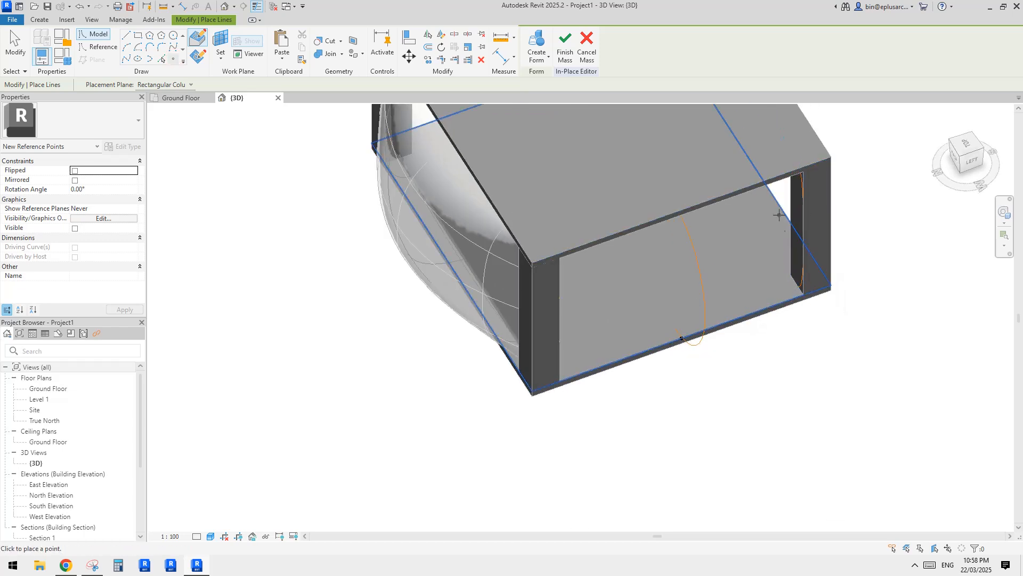
{"action": "middle_click_drag", "start_coordinate": [702, 322], "coordinate": [554, 377], "text": "shift"}
{"action": "left_click", "coordinate": [554, 378]}
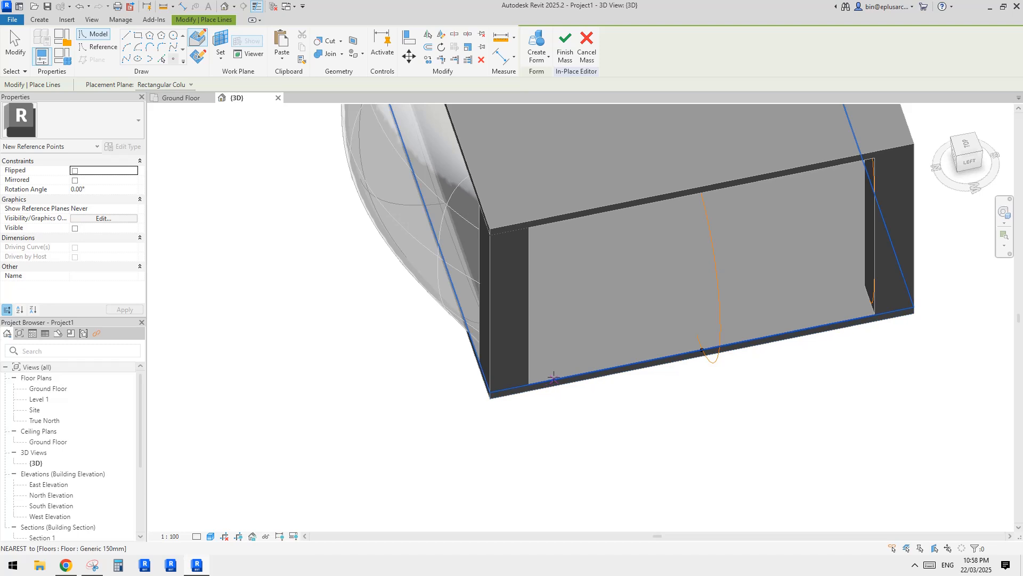
{"action": "left_click", "coordinate": [855, 318]}
{"action": "key", "text": "Escape"}
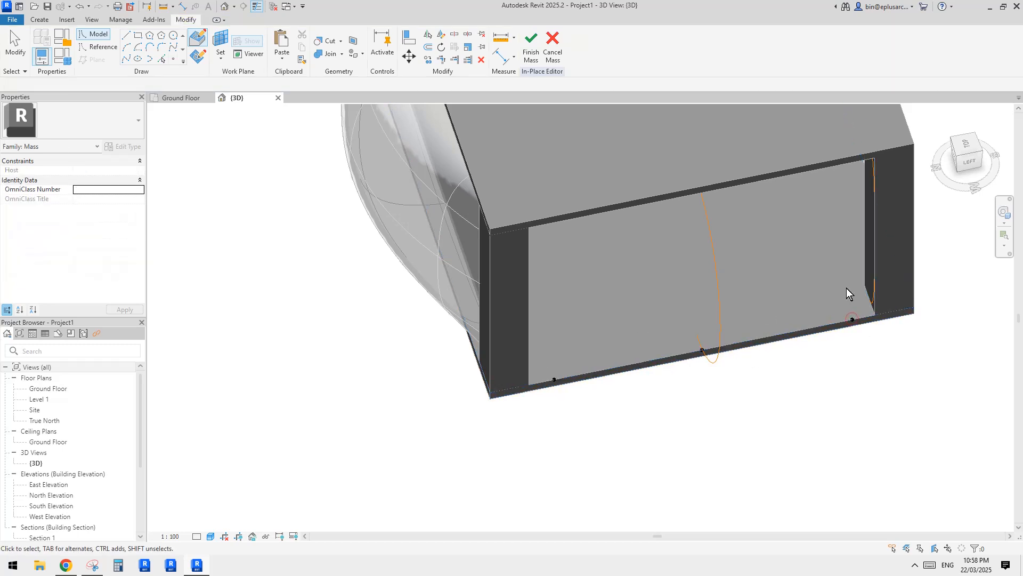
Paste a copy of the far column's spline aligned to the same place and rehost it to the reference point beside the far column
{"action": "left_click", "coordinate": [870, 298]}
{"action": "middle_click_drag", "start_coordinate": [840, 307], "coordinate": [734, 305], "text": "shift"}
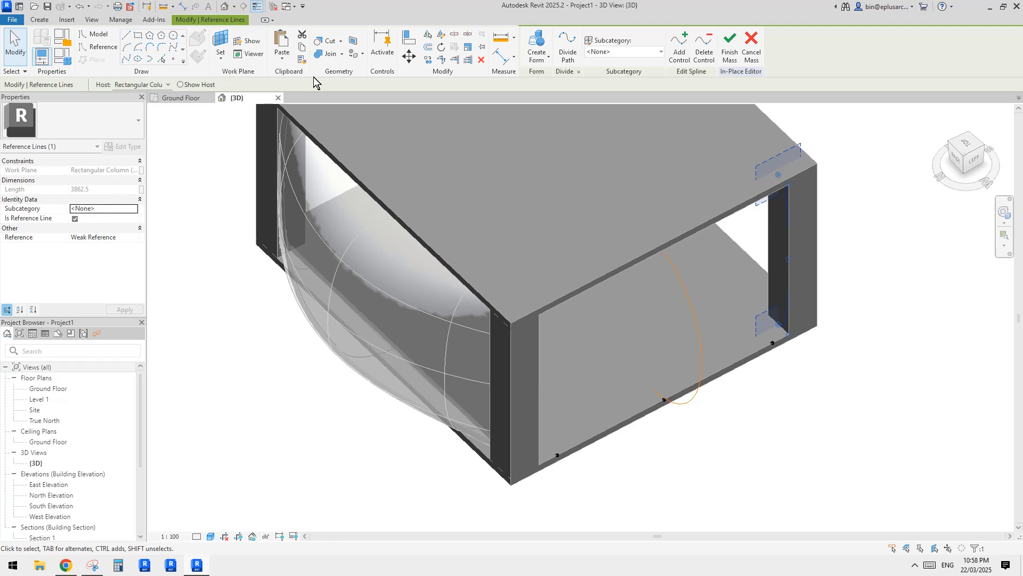
{"action": "key", "text": "Escape"}
{"action": "left_click", "coordinate": [281, 55]}
{"action": "left_click", "coordinate": [328, 164]}
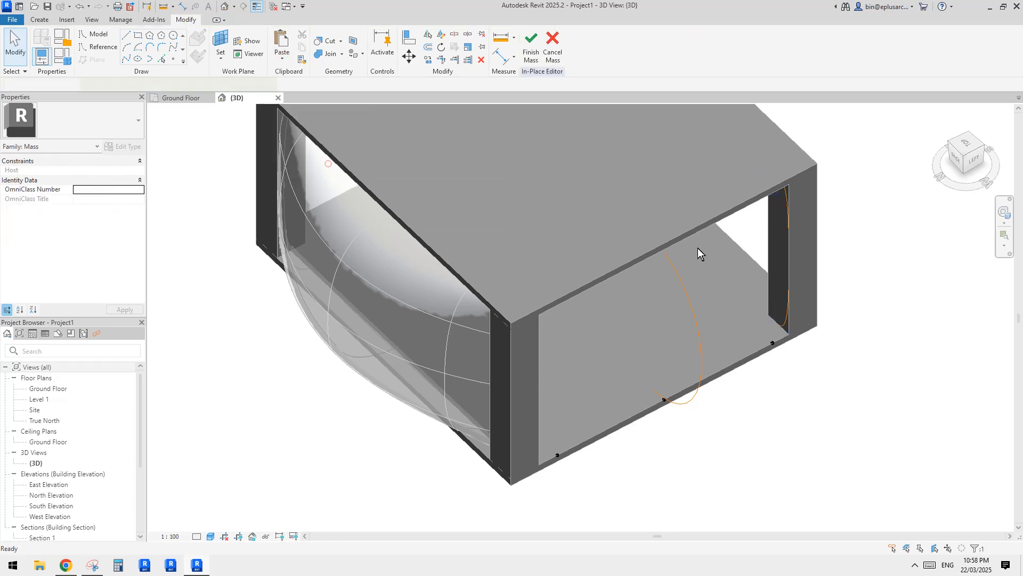
{"action": "left_click", "coordinate": [168, 84]}
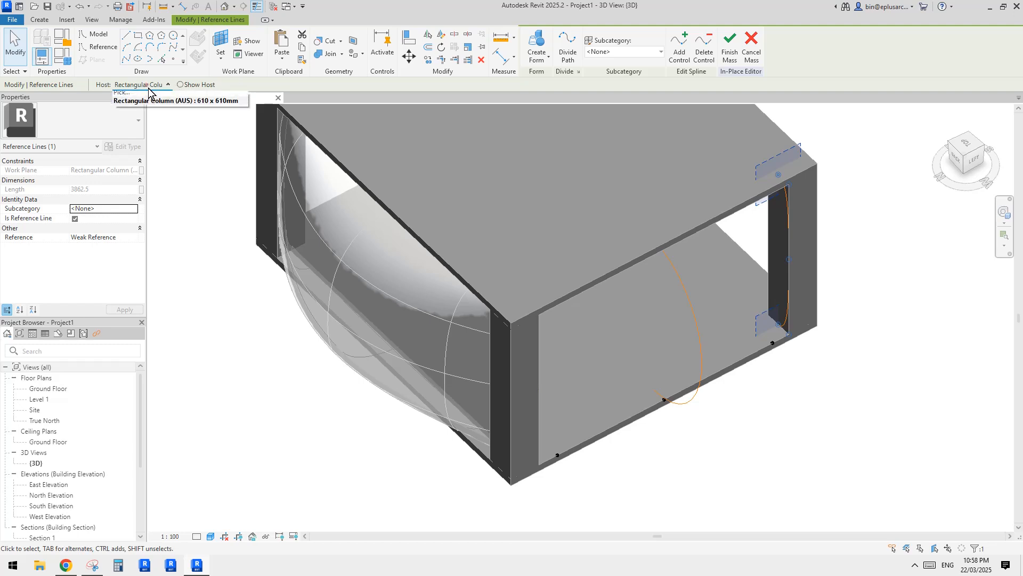
{"action": "left_click", "coordinate": [124, 94]}
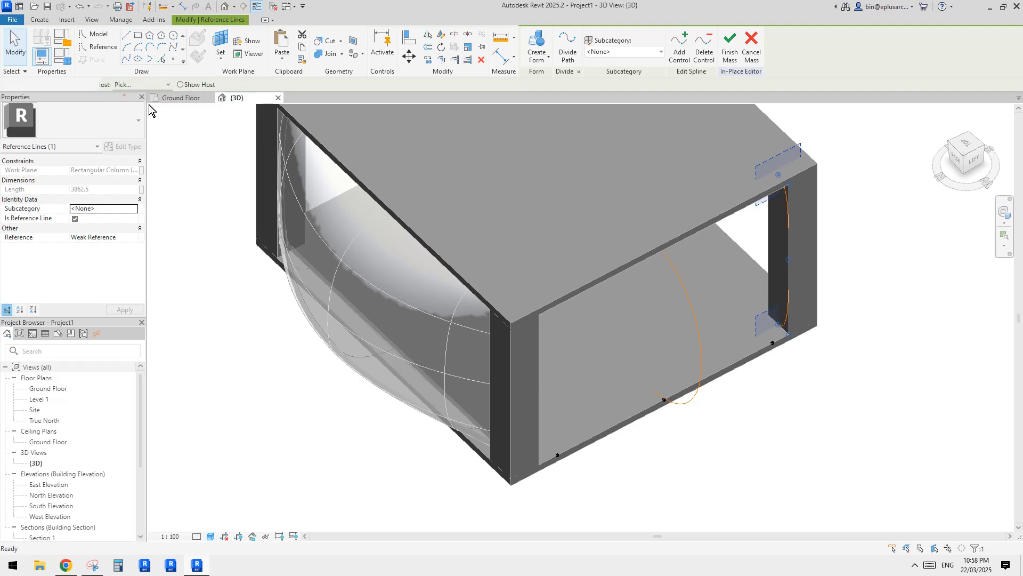
{"action": "left_click", "coordinate": [772, 343]}
Paste another aligned copy of the spline and rehost it to the reference point beside the near column
{"action": "left_click", "coordinate": [276, 63]}
{"action": "left_click", "coordinate": [328, 163]}
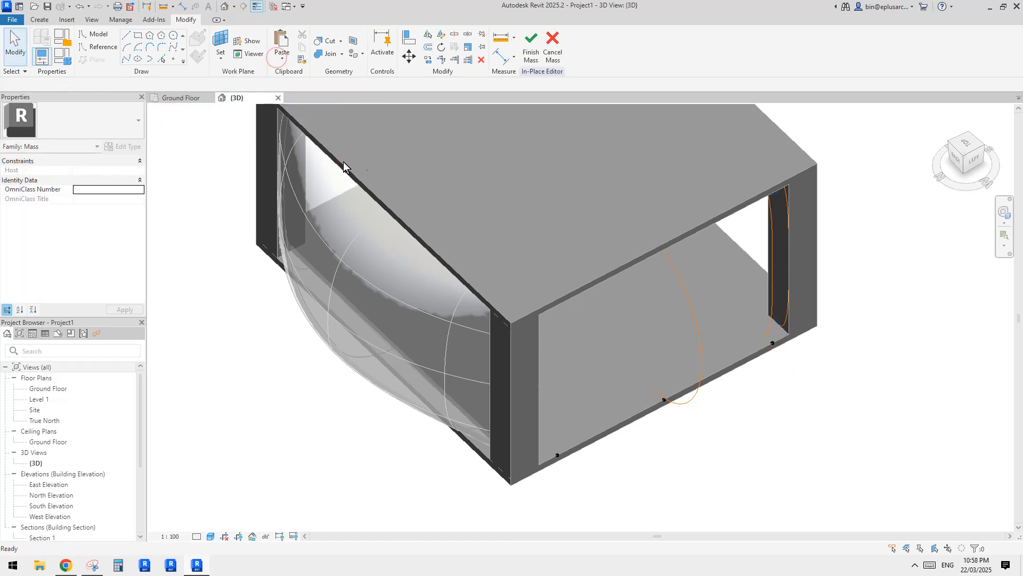
{"action": "left_click", "coordinate": [156, 87]}
{"action": "left_click", "coordinate": [122, 95]}
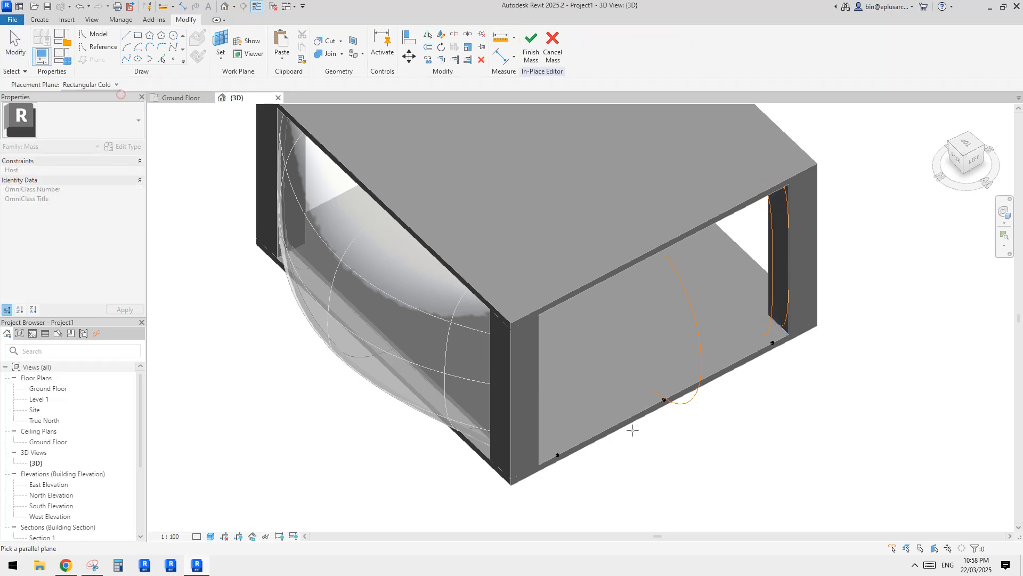
{"action": "left_click", "coordinate": [556, 455]}
Create a form from all the reference splines across the adjacent opening
{"action": "middle_click_drag", "start_coordinate": [711, 416], "coordinate": [533, 276], "text": "shift"}
{"action": "mouse_move", "coordinate": [773, 278]}
{"action": "middle_mouse_down", "text": "shift"}
{"action": "mouse_move", "coordinate": [868, 313]}
{"action": "mouse_move", "coordinate": [868, 279]}
{"action": "mouse_move", "coordinate": [837, 228]}
{"action": "mouse_move", "coordinate": [762, 267]}
{"action": "middle_mouse_up", "text": "shift"}
{"action": "left_click_drag", "start_coordinate": [762, 266], "coordinate": [513, 279]}
{"action": "left_click", "coordinate": [546, 49]}
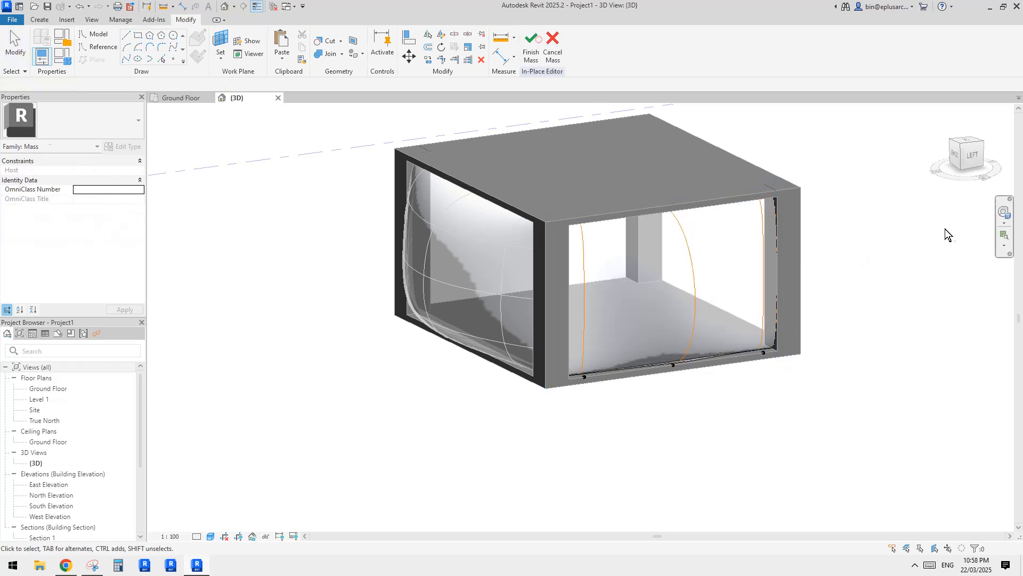
Pull the control points of the two added splines beside the columns outward, beyond the open side of the form
{"action": "middle_click_drag", "start_coordinate": [666, 343], "coordinate": [626, 201], "text": "shift"}
{"action": "left_click", "coordinate": [547, 365]}
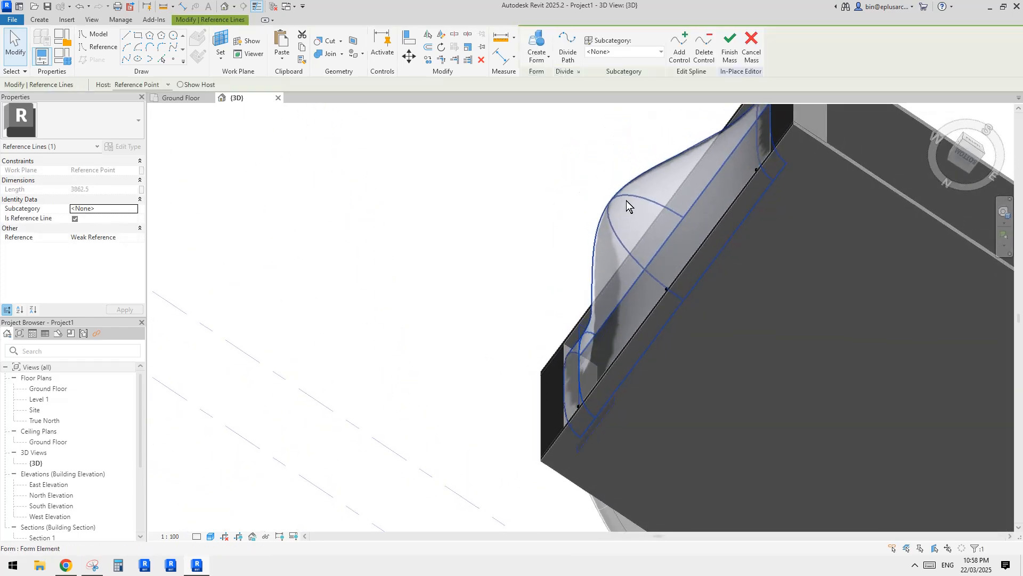
{"action": "middle_click_drag", "start_coordinate": [662, 288], "coordinate": [639, 299], "text": "shift"}
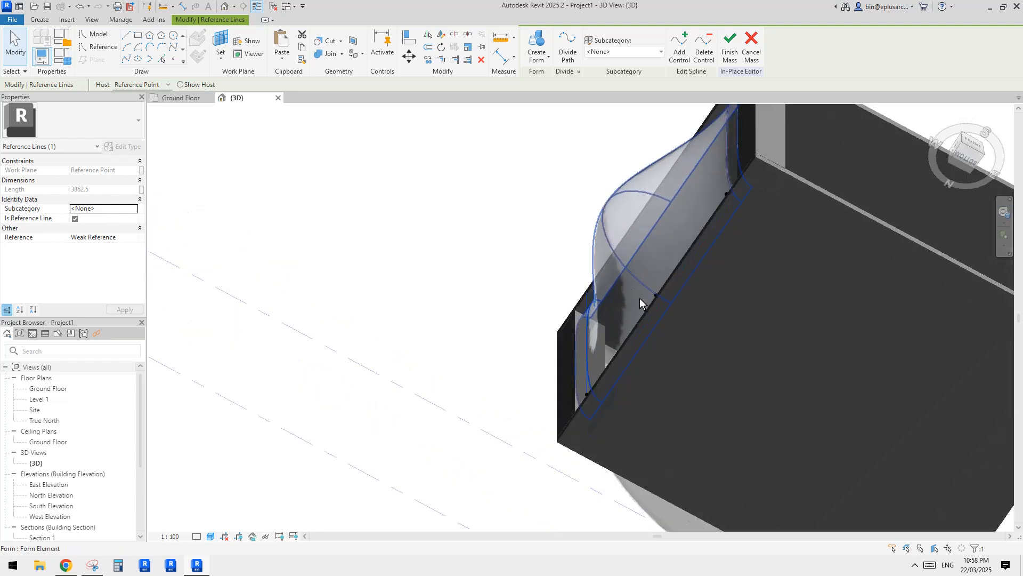
{"action": "key", "text": "Escape"}
{"action": "left_click", "coordinate": [593, 241]}
{"action": "middle_click_drag", "start_coordinate": [593, 241], "coordinate": [601, 254], "text": "shift"}
{"action": "key", "text": "Escape"}
{"action": "left_click", "coordinate": [582, 353]}
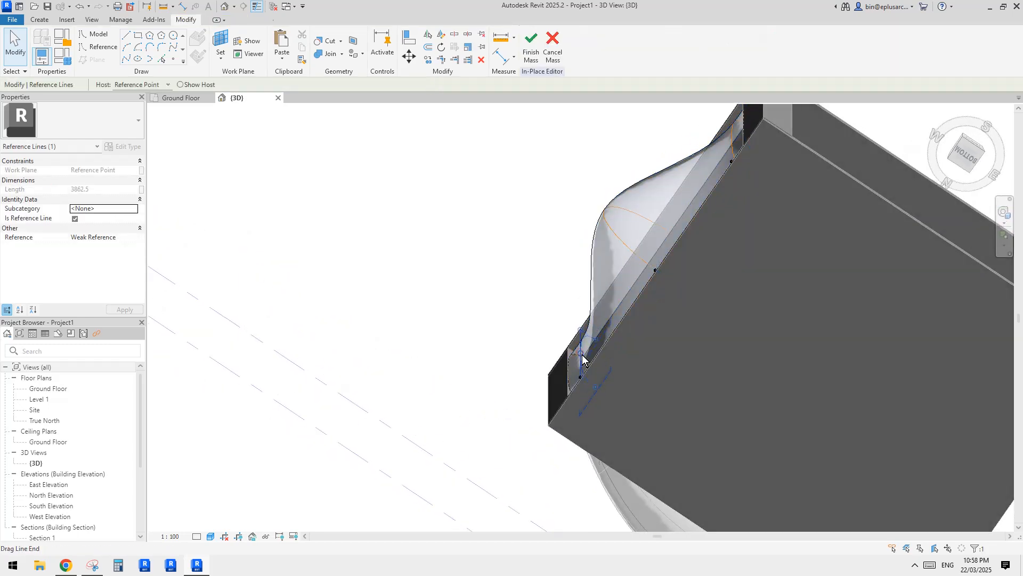
{"action": "middle_click_drag", "start_coordinate": [535, 345], "coordinate": [904, 356], "text": "shift"}
{"action": "key", "text": "Escape"}
{"action": "left_click", "coordinate": [872, 318]}
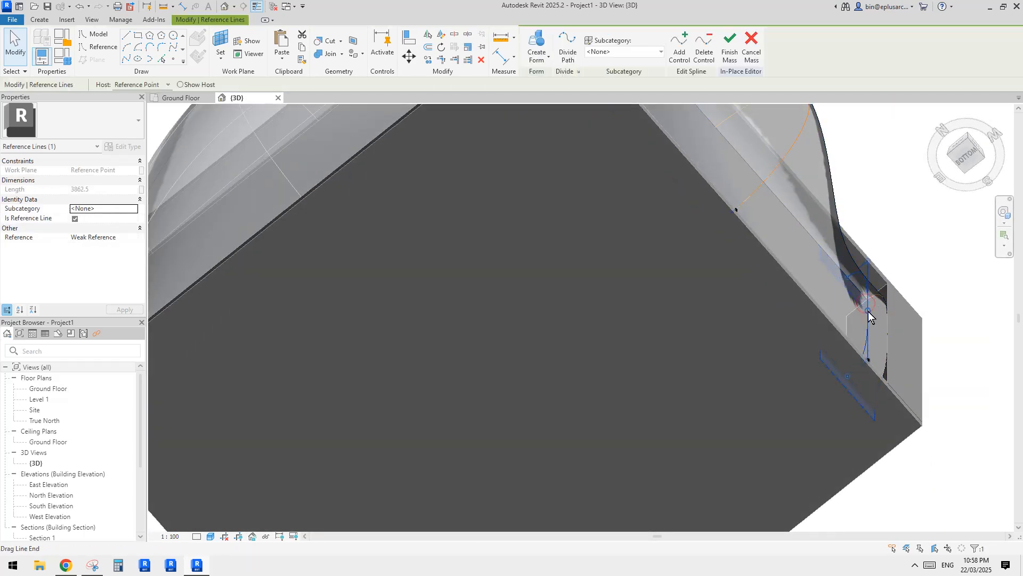
{"action": "left_click_drag", "start_coordinate": [868, 311], "coordinate": [911, 270]}
{"action": "middle_click_drag", "start_coordinate": [911, 269], "coordinate": [779, 361], "text": "shift"}
Move the control point of the added spline beside the near column to about mid-height, well outside the opening
{"action": "key", "text": "Escape"}
{"action": "left_click", "coordinate": [737, 276]}
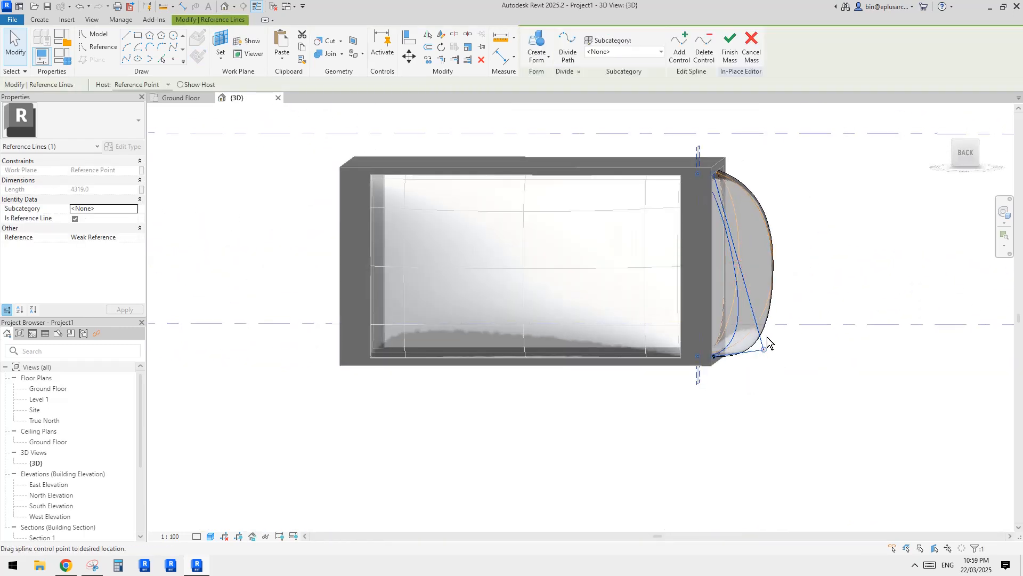
{"action": "left_click_drag", "start_coordinate": [767, 341], "coordinate": [772, 219]}
{"action": "middle_click_drag", "start_coordinate": [776, 263], "coordinate": [785, 252], "text": "shift"}
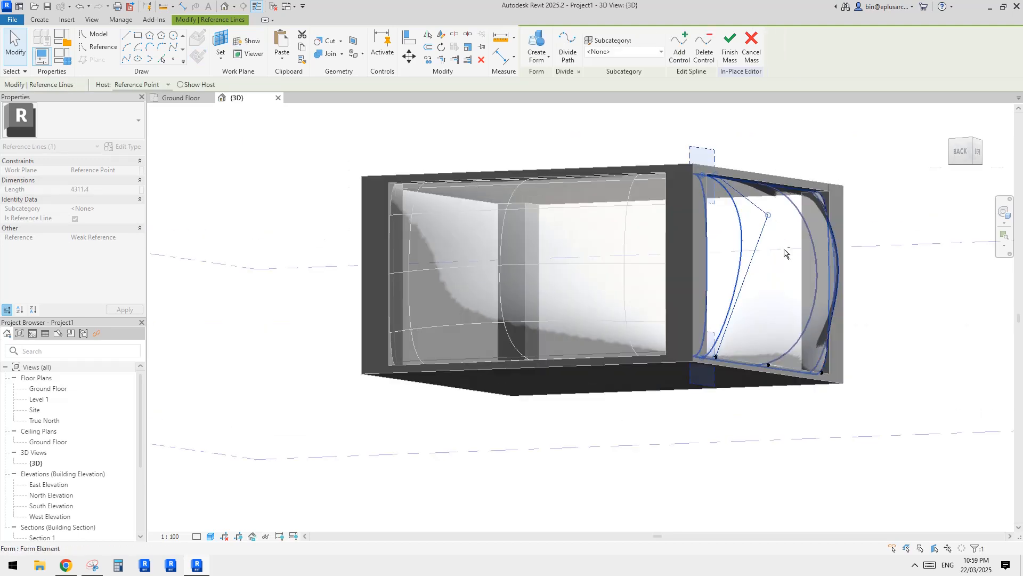
{"action": "left_click_drag", "start_coordinate": [769, 217], "coordinate": [779, 209]}
{"action": "middle_click_drag", "start_coordinate": [879, 281], "coordinate": [945, 278], "text": "shift"}
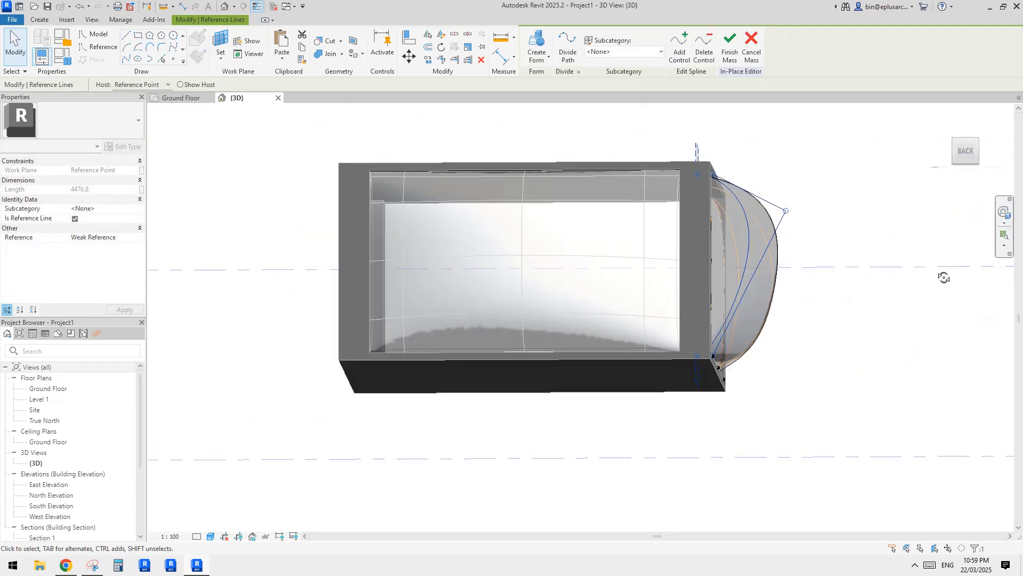
{"action": "left_click_drag", "start_coordinate": [786, 211], "coordinate": [783, 269]}
Reposition the control point of the added spline beside the far column to even out the bulge
{"action": "middle_click_drag", "start_coordinate": [784, 270], "coordinate": [712, 253], "text": "shift"}
{"action": "left_click", "coordinate": [780, 243]}
{"action": "left_click_drag", "start_coordinate": [736, 227], "coordinate": [693, 248]}
{"action": "middle_click_drag", "start_coordinate": [669, 255], "coordinate": [677, 288], "text": "shift"}
Slide the reference point beside the near column inward along the floor edge
{"action": "left_click", "coordinate": [775, 327]}
{"action": "scroll", "coordinate": [775, 327], "scroll_direction": "down", "scroll_amount": 1}
{"action": "scroll", "coordinate": [722, 324], "scroll_direction": "up", "scroll_amount": 2}
{"action": "middle_click_drag", "start_coordinate": [677, 288], "coordinate": [704, 402]}
{"action": "left_click", "coordinate": [711, 308]}
{"action": "scroll", "coordinate": [594, 373], "scroll_direction": "up", "scroll_amount": 3}
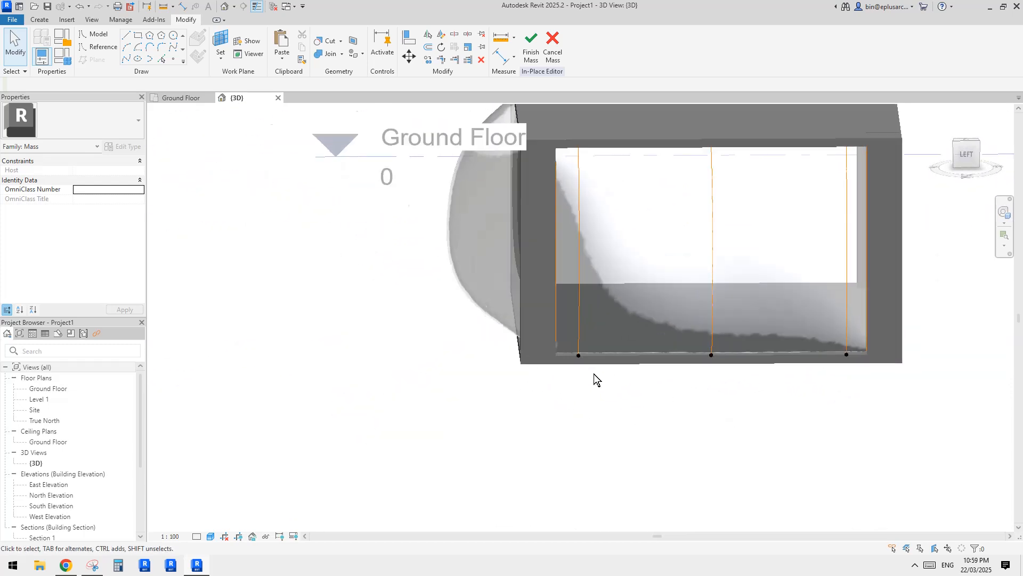
{"action": "left_click_drag", "start_coordinate": [577, 354], "coordinate": [622, 362]}
Slide the middle spline's reference point along the floor edge toward the far column
{"action": "scroll", "coordinate": [627, 371], "scroll_direction": "down", "scroll_amount": 2}
{"action": "middle_click_drag", "start_coordinate": [628, 368], "coordinate": [705, 350], "text": "shift"}
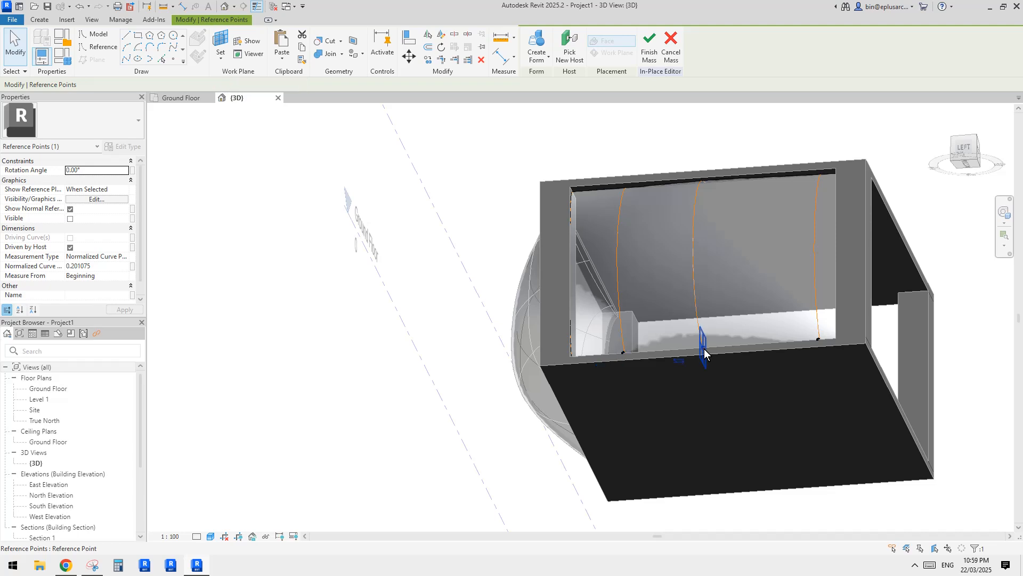
{"action": "left_click_drag", "start_coordinate": [703, 349], "coordinate": [773, 347]}
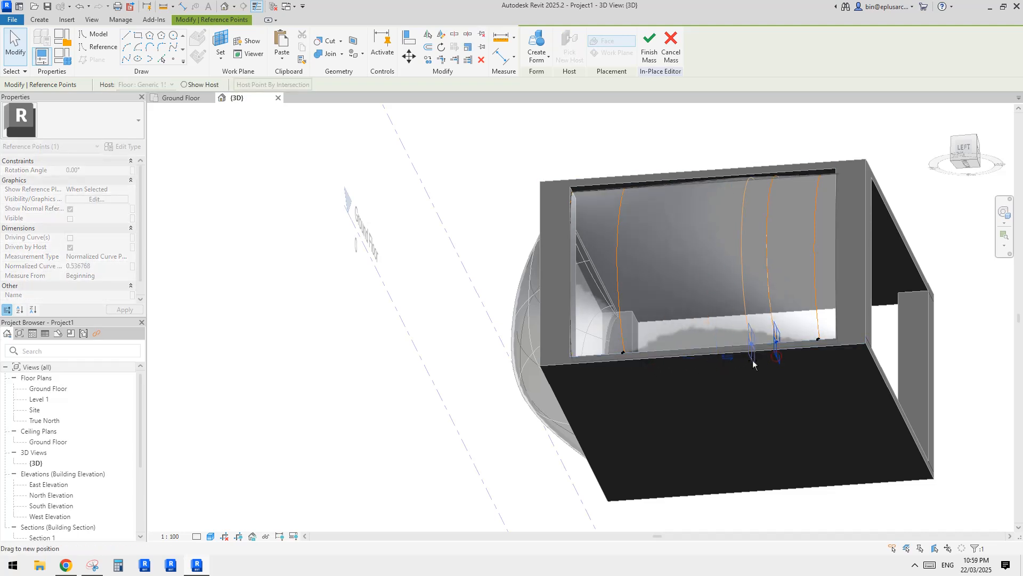
Slide the near-side reference point back toward the near column and finish the in-place mass
{"action": "middle_click_drag", "start_coordinate": [754, 359], "coordinate": [622, 357], "text": "shift"}
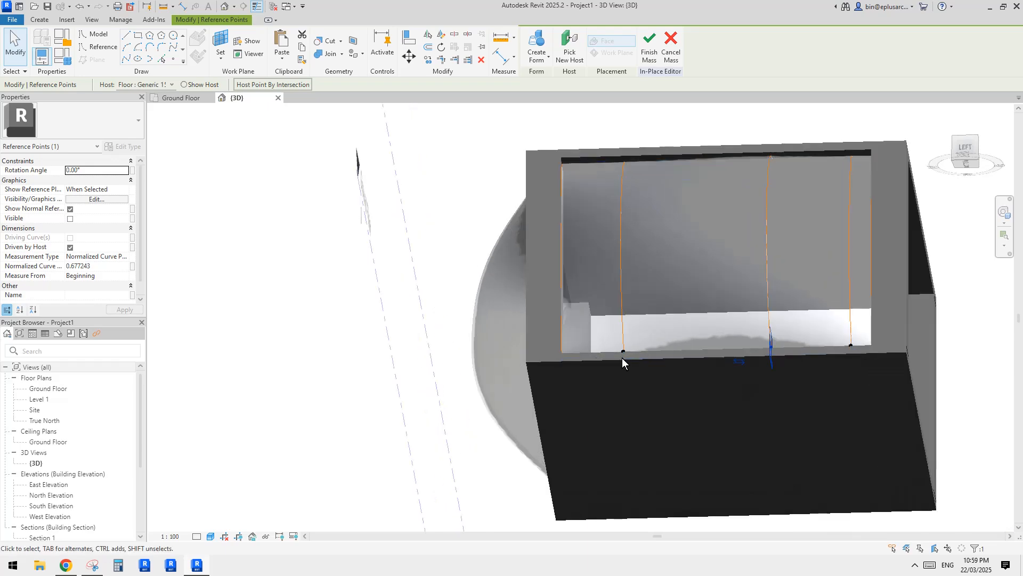
{"action": "left_click_drag", "start_coordinate": [625, 359], "coordinate": [589, 360]}
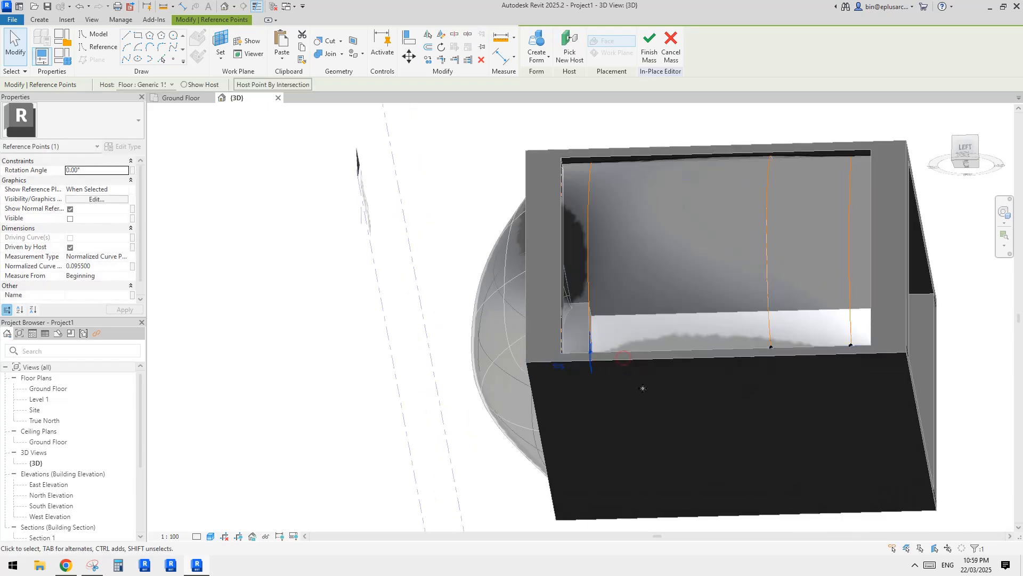
{"action": "middle_click_drag", "start_coordinate": [589, 359], "coordinate": [718, 278], "text": "shift"}
{"action": "left_click", "coordinate": [647, 53]}
Create a Wall by Face on the bulging face of the second mass
{"action": "middle_click_drag", "start_coordinate": [657, 141], "coordinate": [613, 176], "text": "shift"}
{"action": "left_click", "coordinate": [43, 56]}
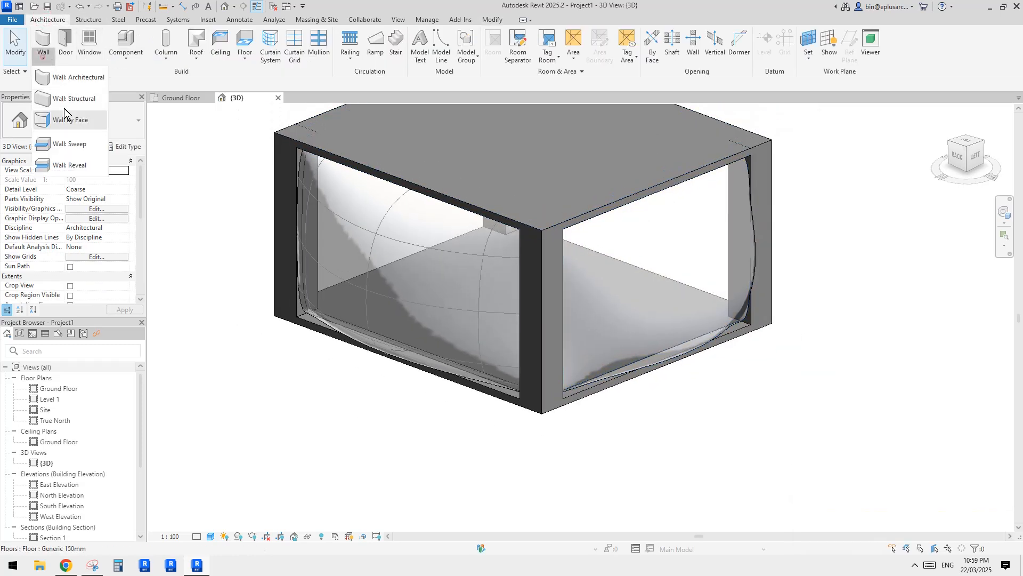
{"action": "left_click", "coordinate": [79, 125]}
{"action": "left_click", "coordinate": [621, 264]}
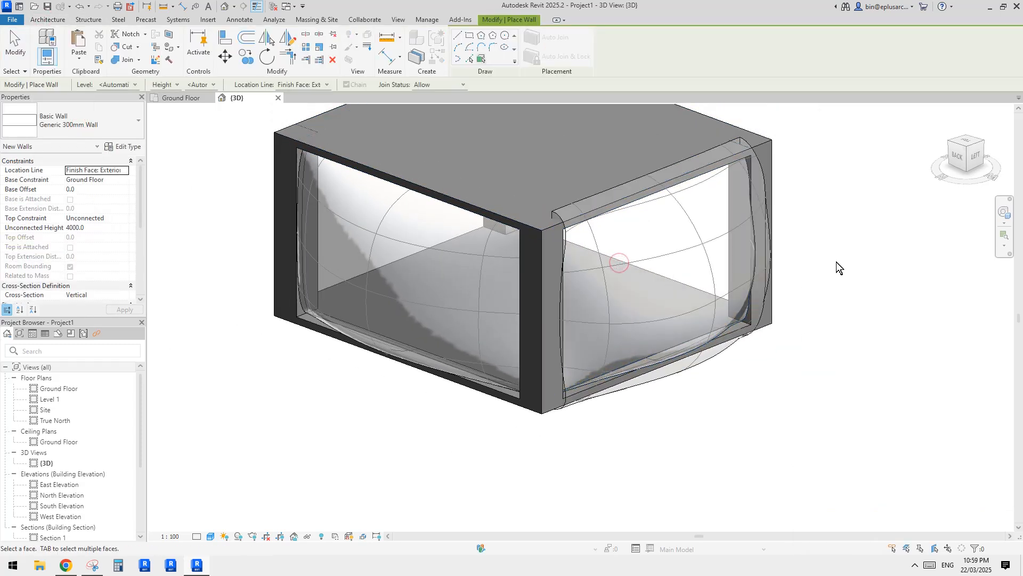
{"action": "key", "text": "Escape"}
{"action": "key", "text": "Escape"}
Change the new face wall to Generic 100mm Wall and set its location line to Finish Face: Interior
{"action": "left_click", "coordinate": [581, 193]}
{"action": "left_click", "coordinate": [138, 124]}
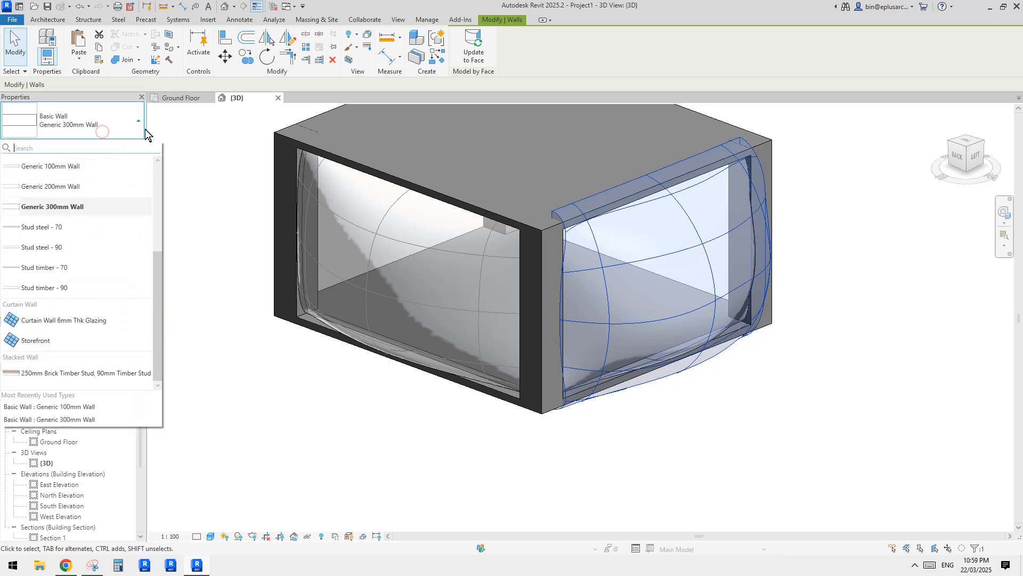
{"action": "scroll", "coordinate": [75, 213], "scroll_direction": "up", "scroll_amount": 3}
{"action": "left_click", "coordinate": [73, 289]}
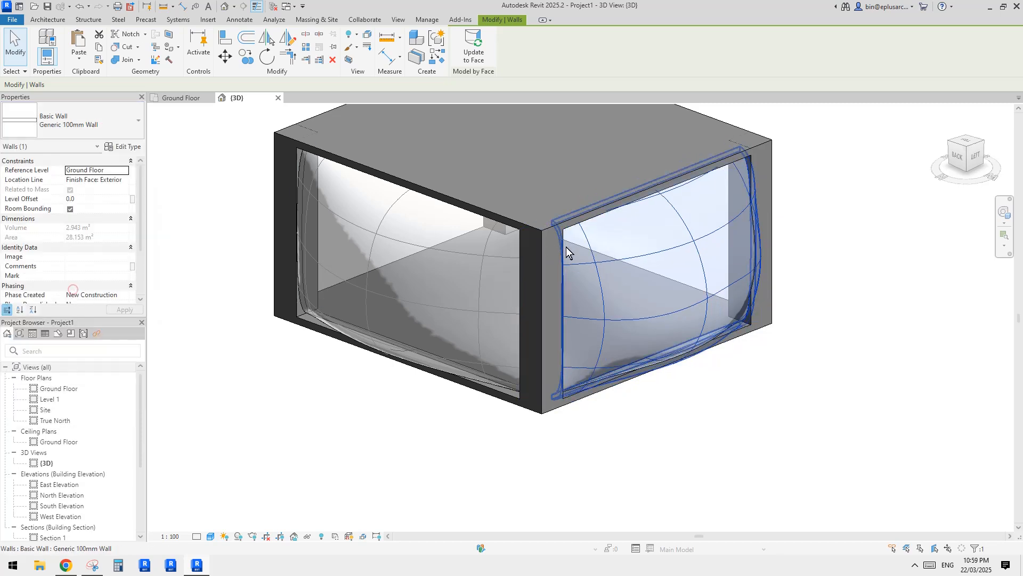
{"action": "scroll", "coordinate": [645, 248], "scroll_direction": "up", "scroll_amount": 1}
{"action": "left_click", "coordinate": [124, 180]}
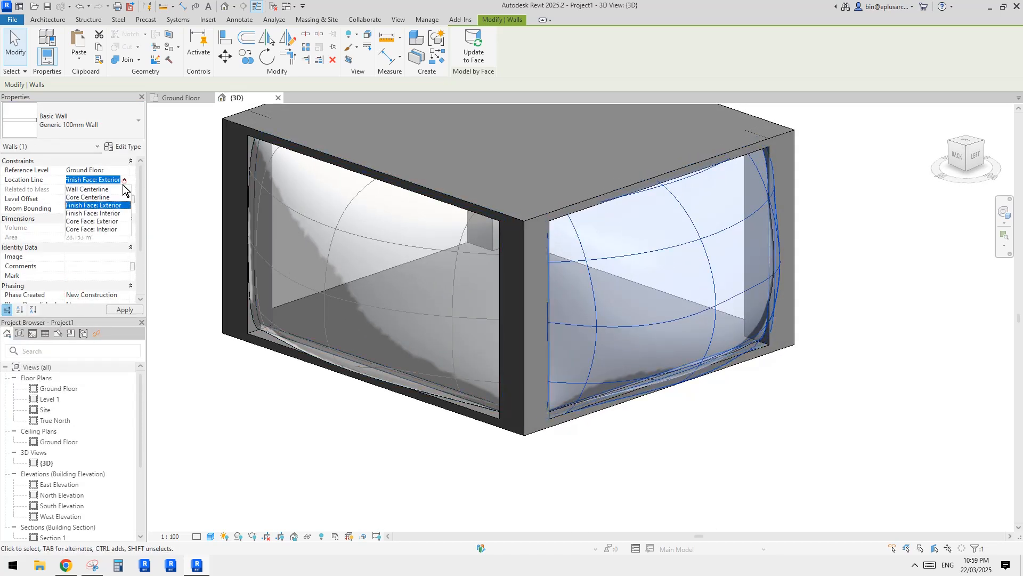
{"action": "left_click", "coordinate": [97, 213]}
{"action": "scroll", "coordinate": [706, 222], "scroll_direction": "down", "scroll_amount": 1}
{"action": "middle_click_drag", "start_coordinate": [714, 232], "coordinate": [689, 220], "text": "shift"}
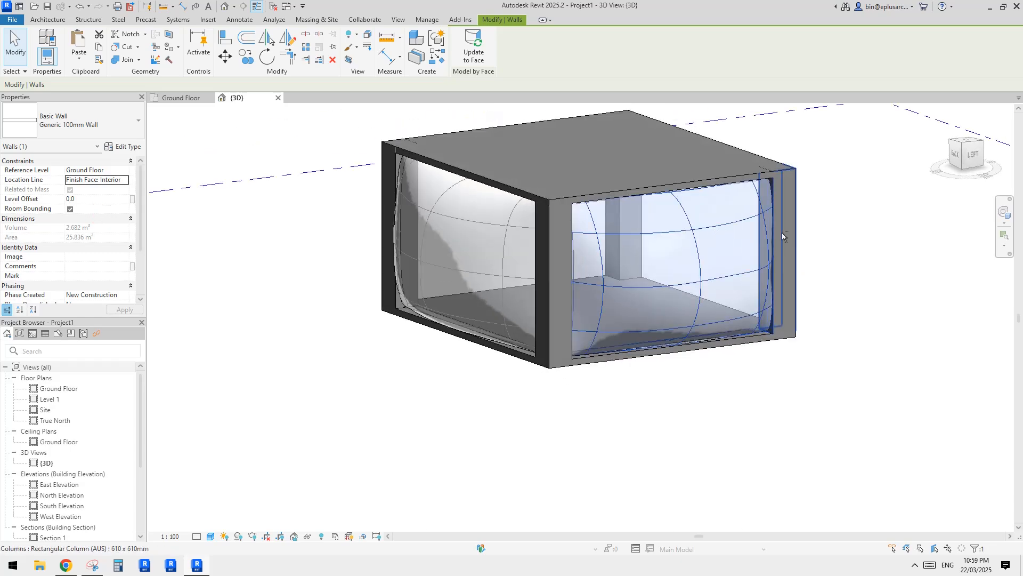
{"action": "left_click", "coordinate": [846, 289]}
{"action": "middle_click_drag", "start_coordinate": [846, 288], "coordinate": [700, 313], "text": "shift"}
{"action": "scroll", "coordinate": [732, 286], "scroll_direction": "up", "scroll_amount": 1}
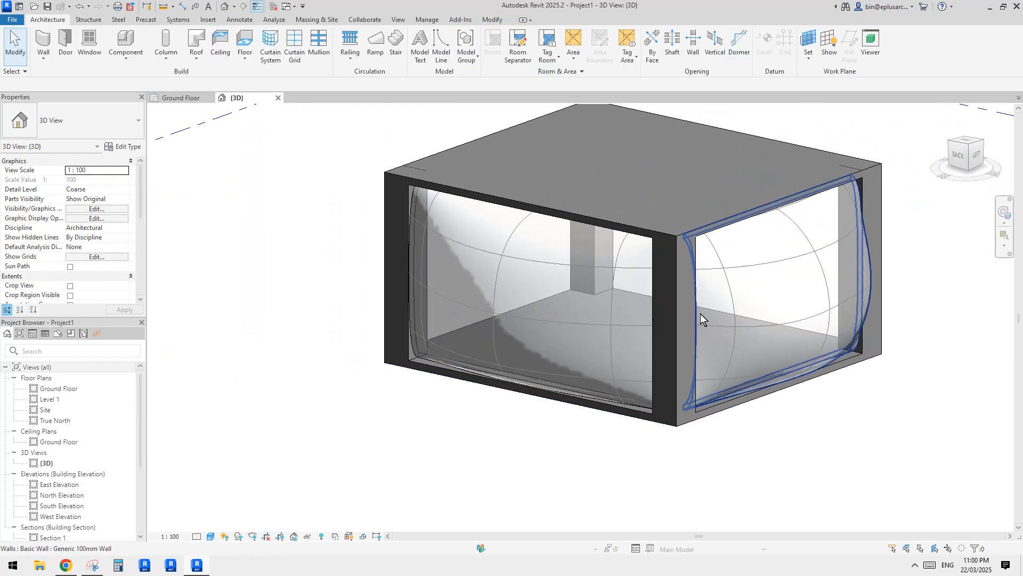
{"action": "left_click", "coordinate": [736, 277]}
{"action": "middle_click_drag", "start_coordinate": [773, 281], "coordinate": [709, 271]}
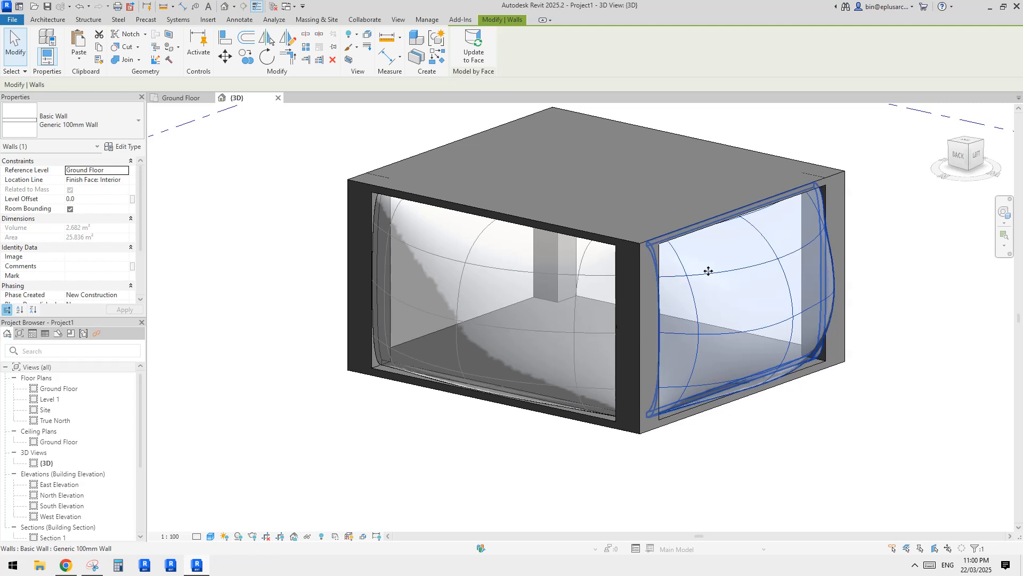
{"action": "key", "text": "Escape"}
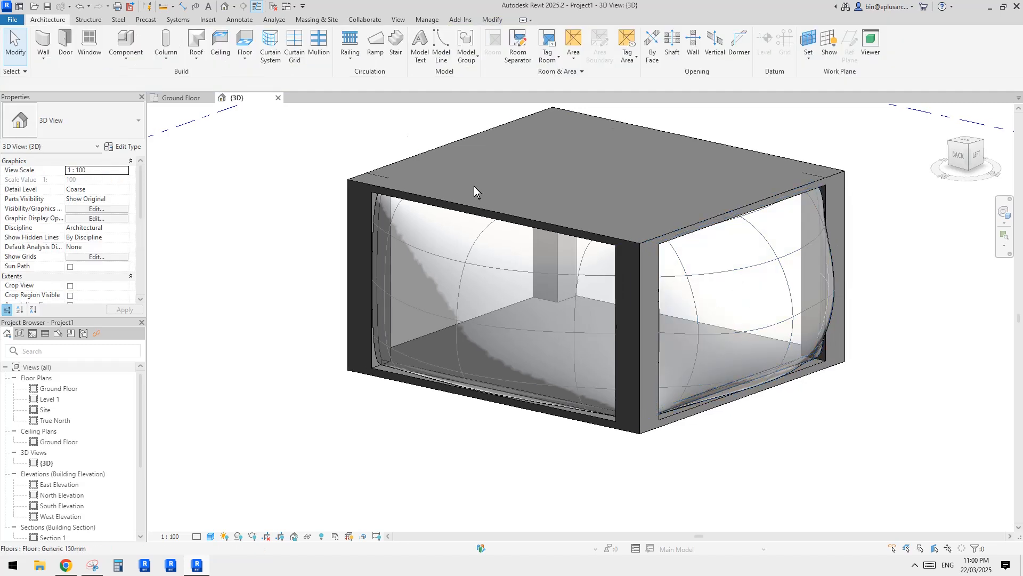
Switch the mass display to Show Mass by View Settings and check the two bulging face walls from the outside
{"action": "scroll", "coordinate": [657, 273], "scroll_direction": "up", "scroll_amount": 2}
{"action": "scroll", "coordinate": [658, 273], "scroll_direction": "down", "scroll_amount": 1}
{"action": "middle_click_drag", "start_coordinate": [658, 273], "coordinate": [651, 297], "text": "shift"}
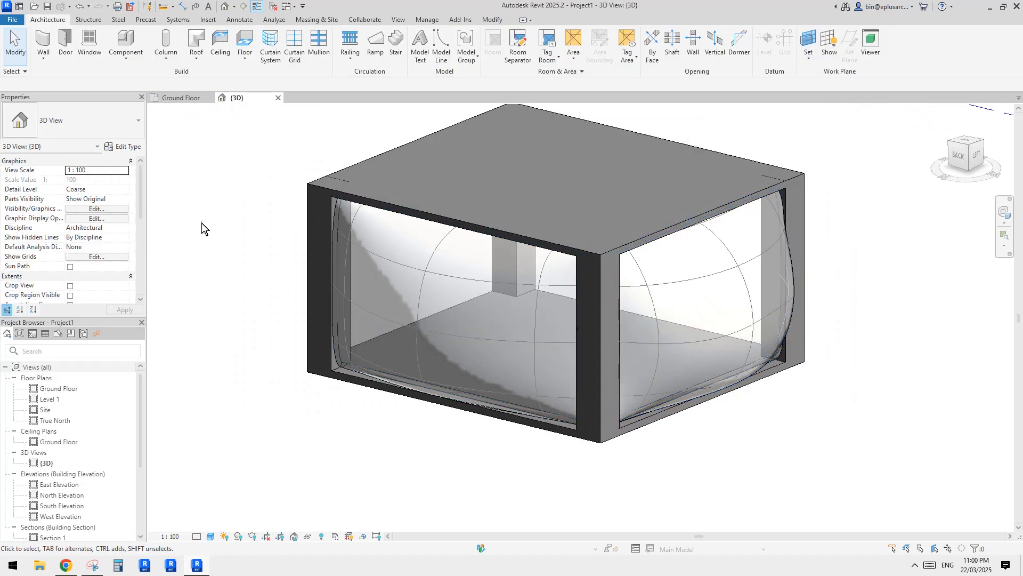
{"action": "middle_click_drag", "start_coordinate": [413, 209], "coordinate": [423, 224]}
{"action": "left_click", "coordinate": [316, 22]}
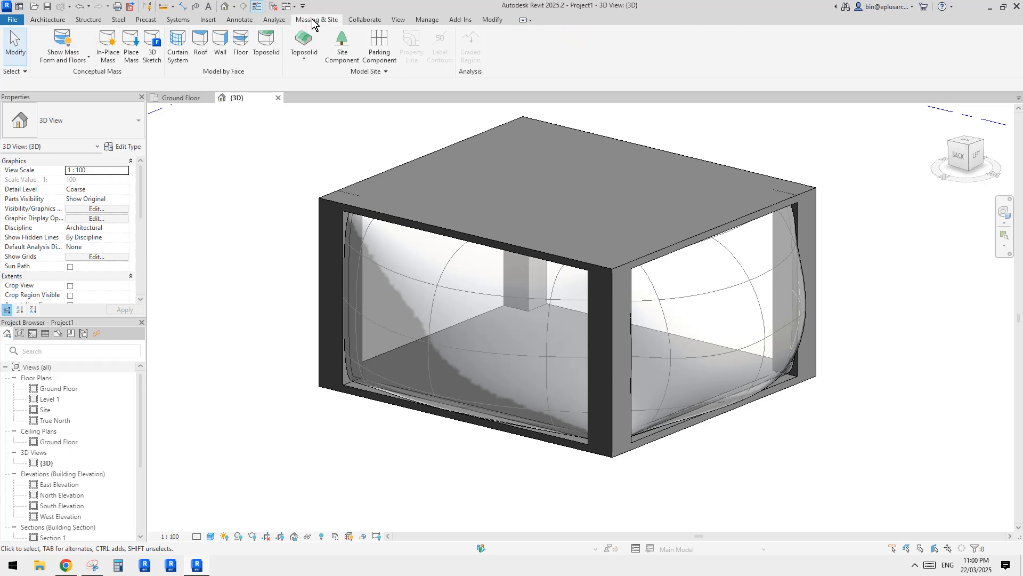
{"action": "left_click", "coordinate": [63, 42]}
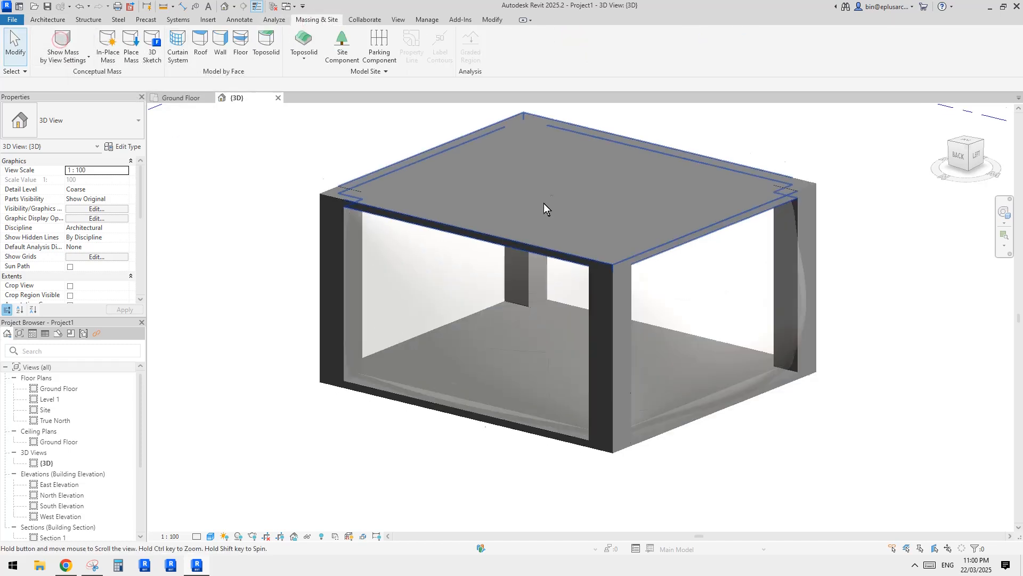
{"action": "left_click", "coordinate": [739, 265]}
{"action": "left_click", "coordinate": [863, 293]}
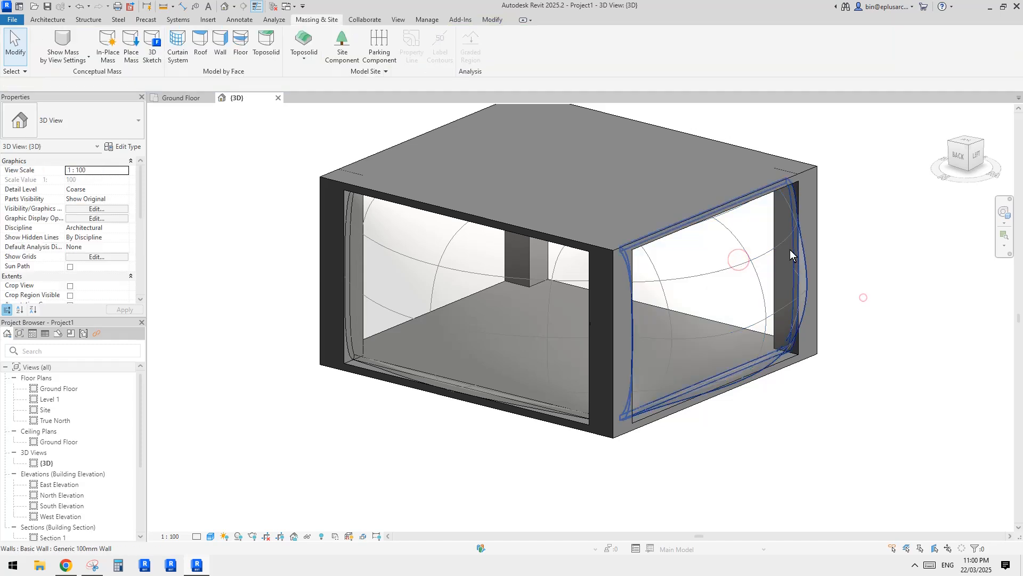
{"action": "middle_click_drag", "start_coordinate": [864, 292], "coordinate": [67, 66], "text": "shift"}
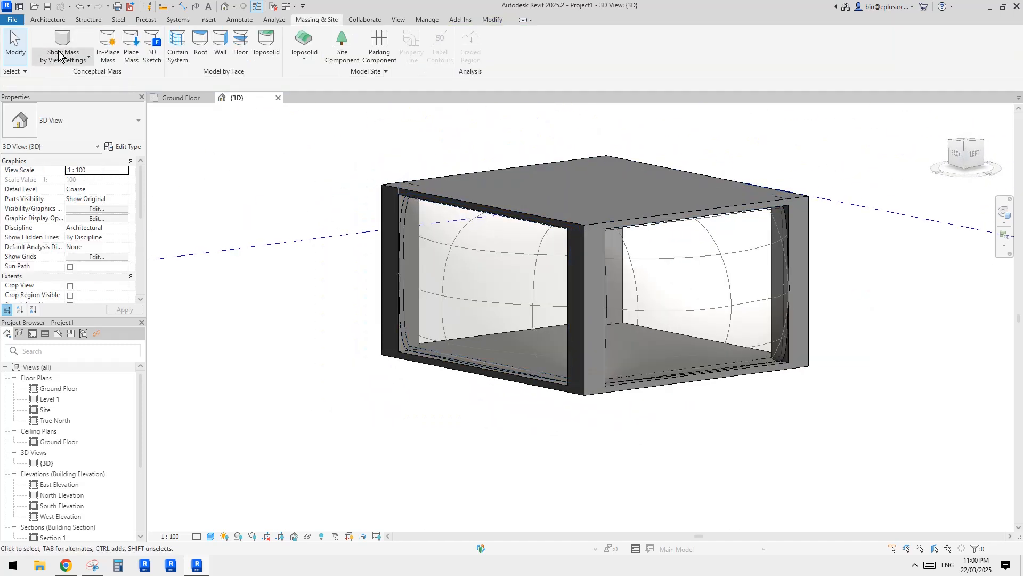
{"action": "middle_click_drag", "start_coordinate": [239, 167], "coordinate": [270, 179]}
{"action": "mouse_move", "coordinate": [316, 207]}
{"action": "middle_mouse_down", "text": "shift"}
{"action": "mouse_move", "coordinate": [336, 184]}
{"action": "mouse_move", "coordinate": [329, 214]}
{"action": "mouse_move", "coordinate": [312, 216]}
{"action": "middle_mouse_up", "text": "shift"}
{"action": "middle_click_drag", "start_coordinate": [463, 224], "coordinate": [448, 216], "text": "shift"}
Turn the Mass category on in the 3D view's Visibility/Graphic Overrides, apply it, and turn it back off
{"action": "key", "text": "v"}
{"action": "key", "text": "v"}
{"action": "left_click", "coordinate": [199, 277]}
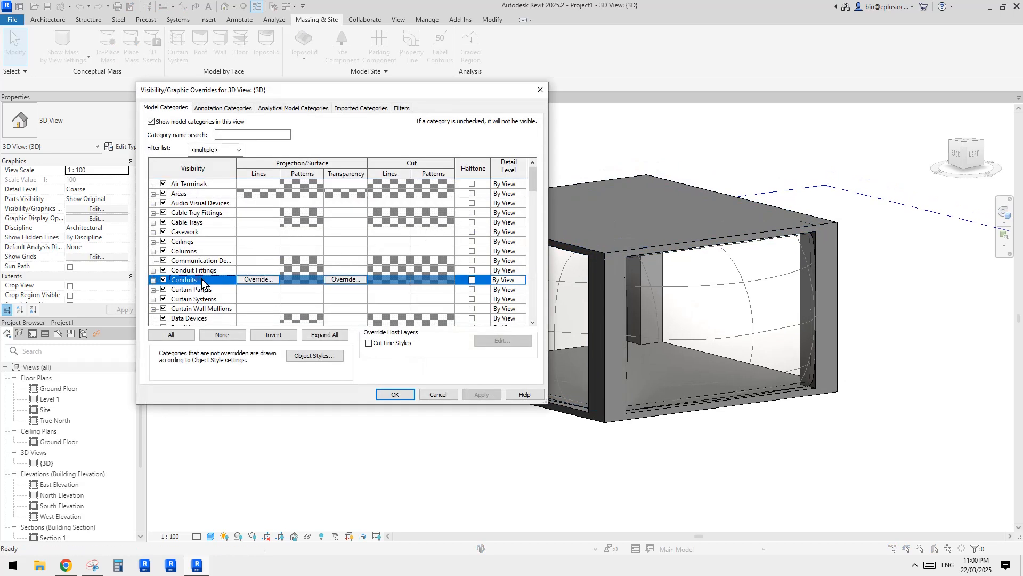
{"action": "key", "text": "m"}
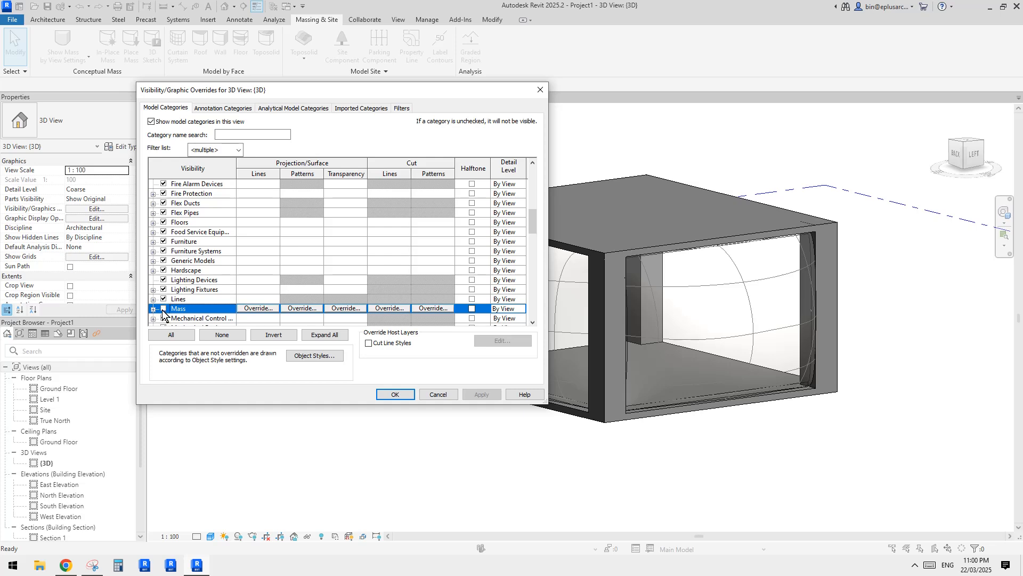
{"action": "left_click", "coordinate": [484, 394]}
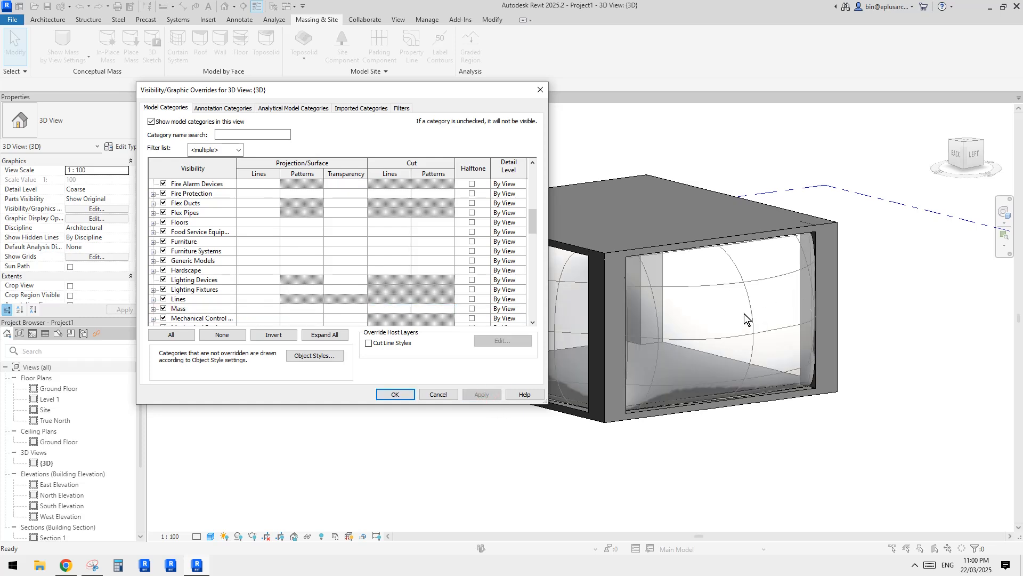
{"action": "left_click", "coordinate": [163, 309]}
{"action": "left_click", "coordinate": [394, 395]}
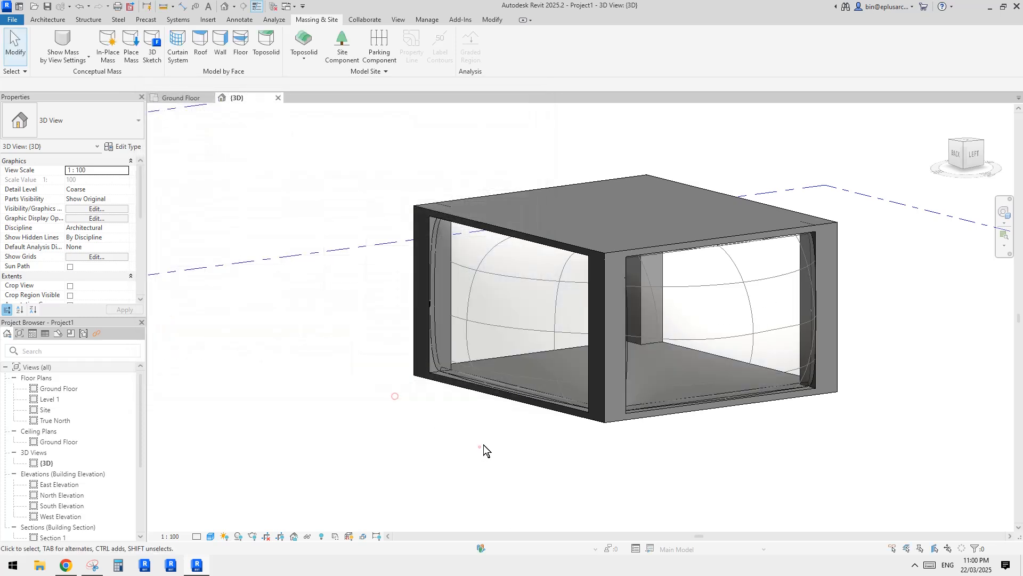
{"action": "middle_click_drag", "start_coordinate": [484, 444], "coordinate": [459, 294], "text": "shift"}
Create a new family from the metric adaptive generic model template
{"action": "left_click", "coordinate": [17, 23]}
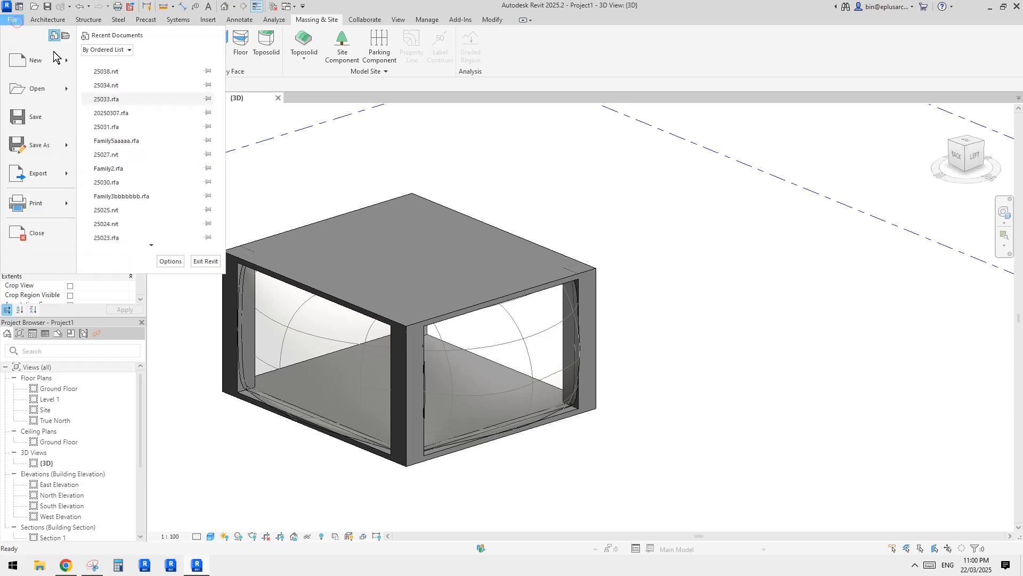
{"action": "left_click", "coordinate": [71, 63]}
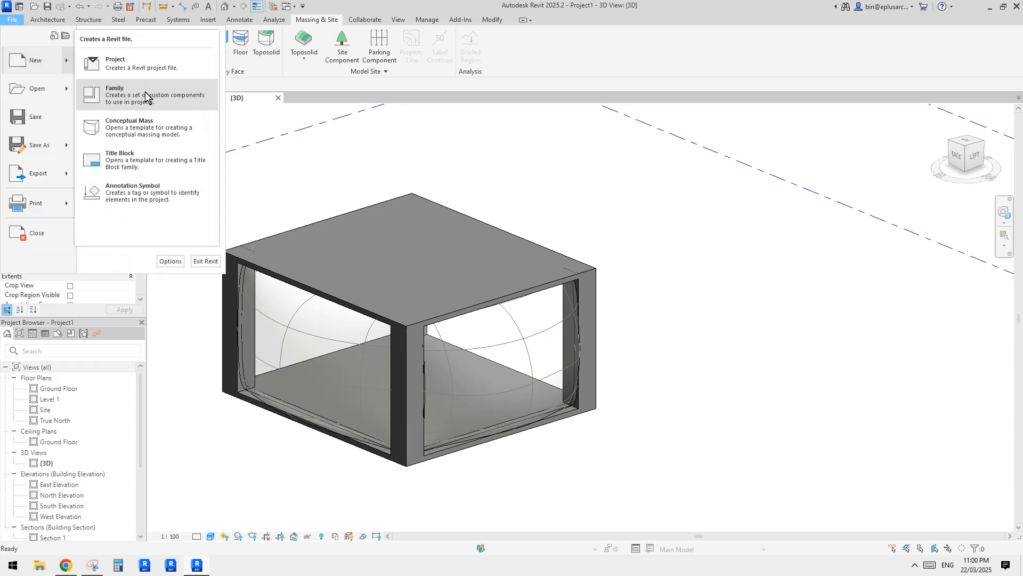
{"action": "left_click", "coordinate": [146, 96]}
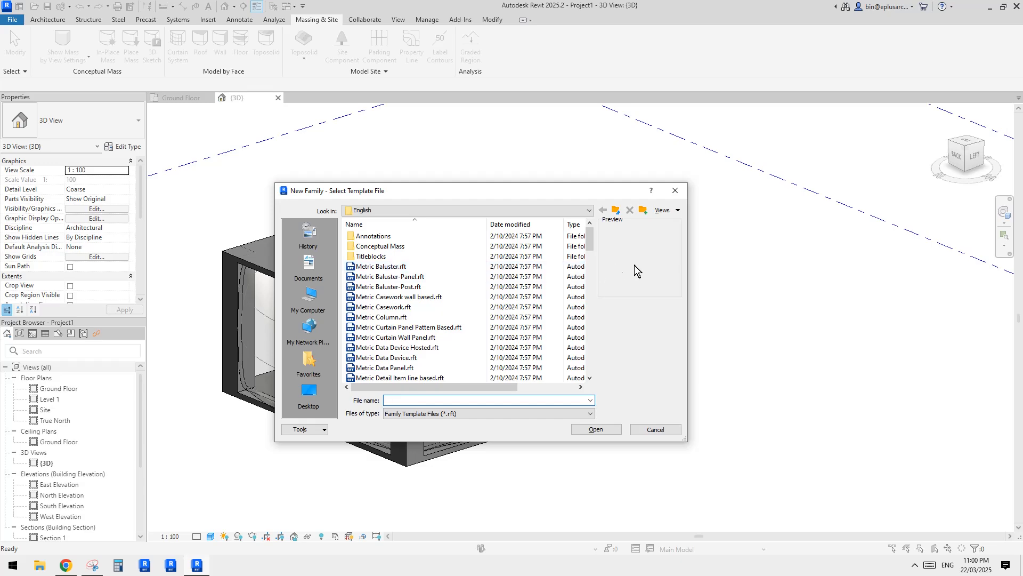
{"action": "left_click", "coordinate": [589, 274]}
{"action": "left_click", "coordinate": [589, 290]}
{"action": "double_click", "coordinate": [427, 276]}
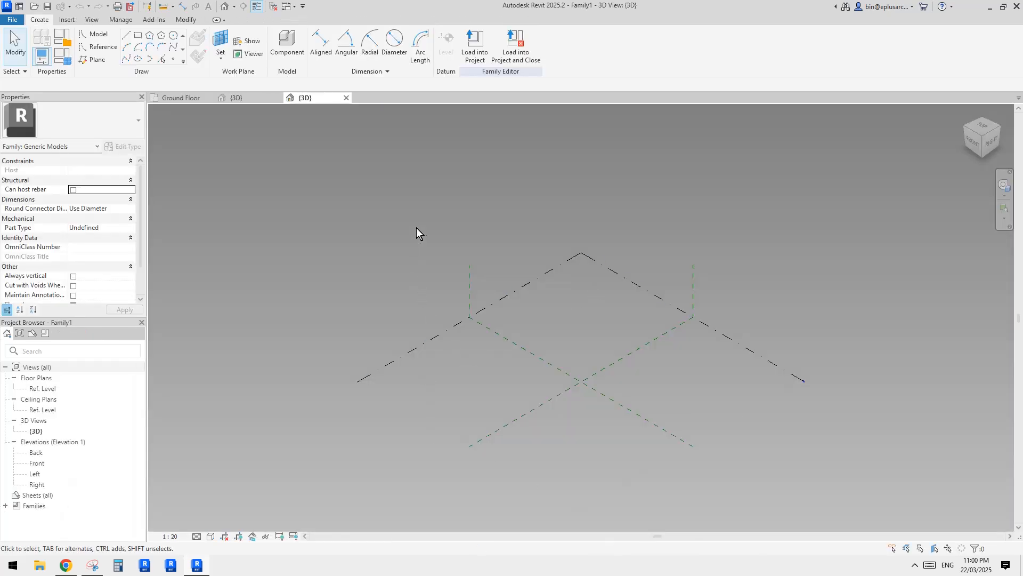
Place four reference points around the intersection of the centre reference planes and make them adaptive
{"action": "left_click", "coordinate": [173, 61]}
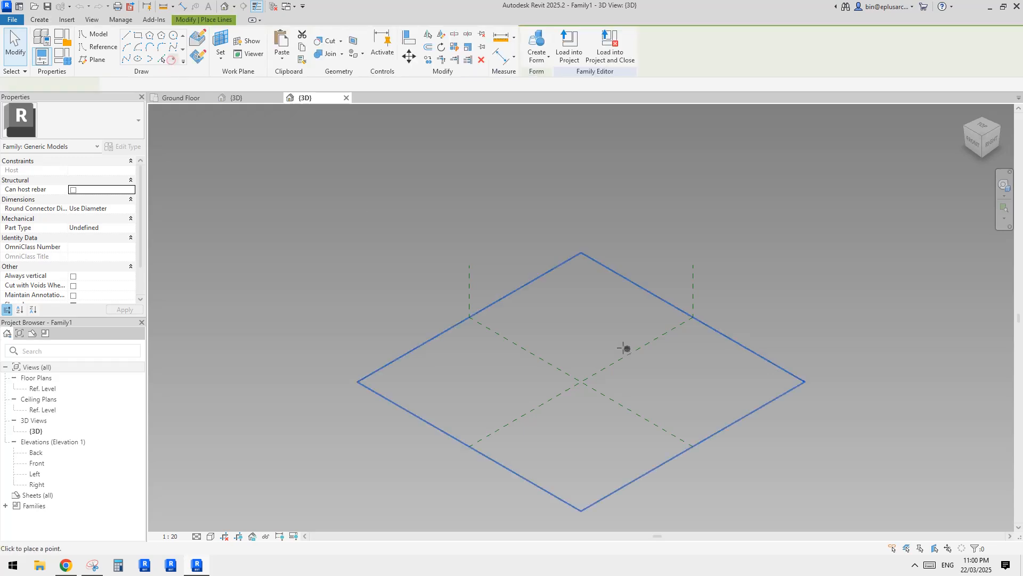
{"action": "middle_click_drag", "start_coordinate": [626, 348], "coordinate": [598, 357], "text": "shift"}
{"action": "scroll", "coordinate": [566, 357], "scroll_direction": "up", "scroll_amount": 2}
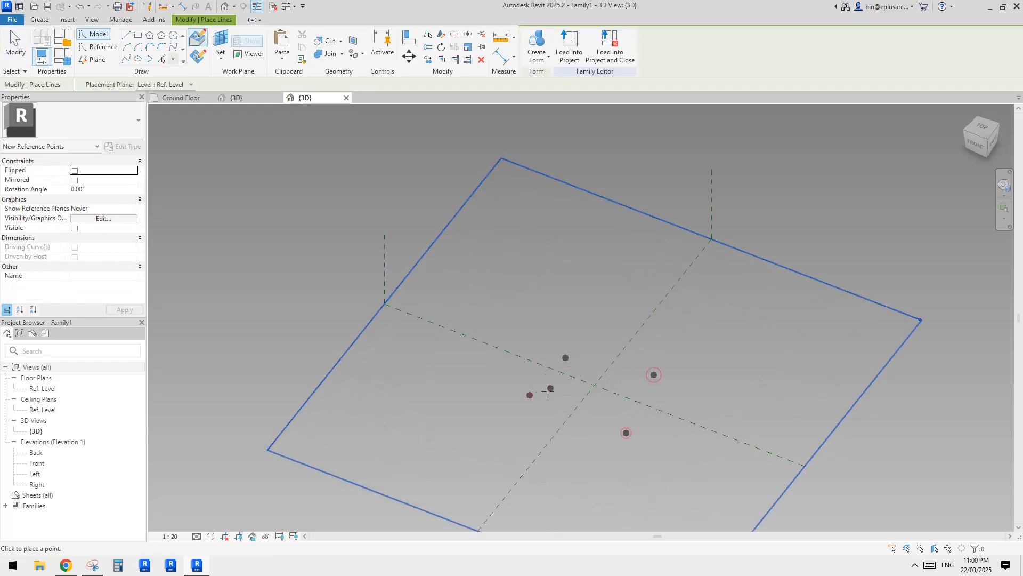
{"action": "key", "text": "Escape"}
{"action": "left_click_drag", "start_coordinate": [505, 309], "coordinate": [692, 485]}
{"action": "middle_click_drag", "start_coordinate": [693, 485], "coordinate": [681, 403], "text": "shift"}
{"action": "left_click", "coordinate": [594, 47]}
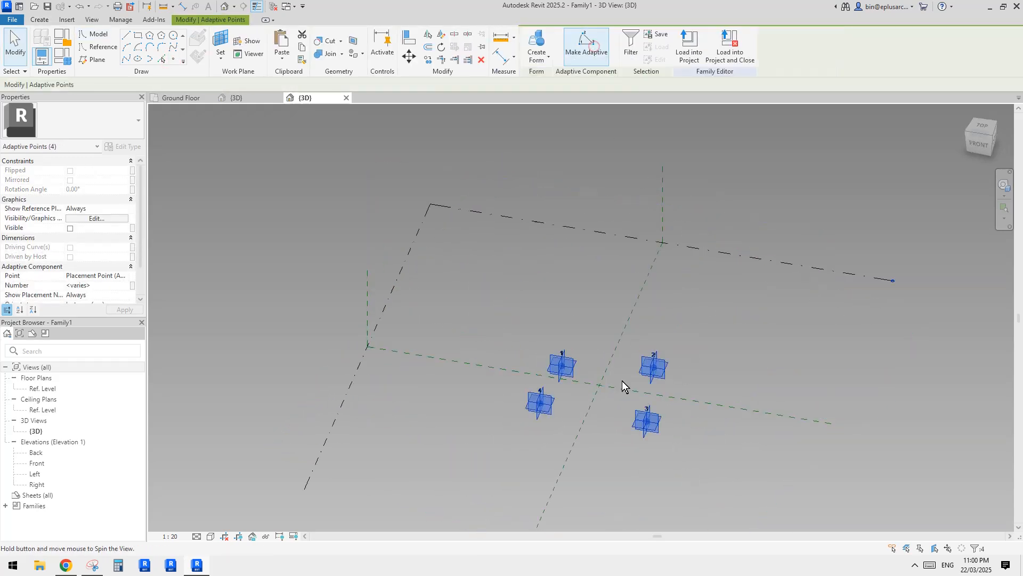
{"action": "middle_click_drag", "start_coordinate": [622, 381], "coordinate": [659, 389], "text": "shift"}
Move adaptive points 1, 3 and 2 into a roughly rectangular layout, with points 1 and 2 about 6100 mm apart
{"action": "left_click", "coordinate": [571, 364]}
{"action": "left_click_drag", "start_coordinate": [529, 376], "coordinate": [527, 347]}
{"action": "middle_click_drag", "start_coordinate": [596, 373], "coordinate": [621, 383], "text": "shift"}
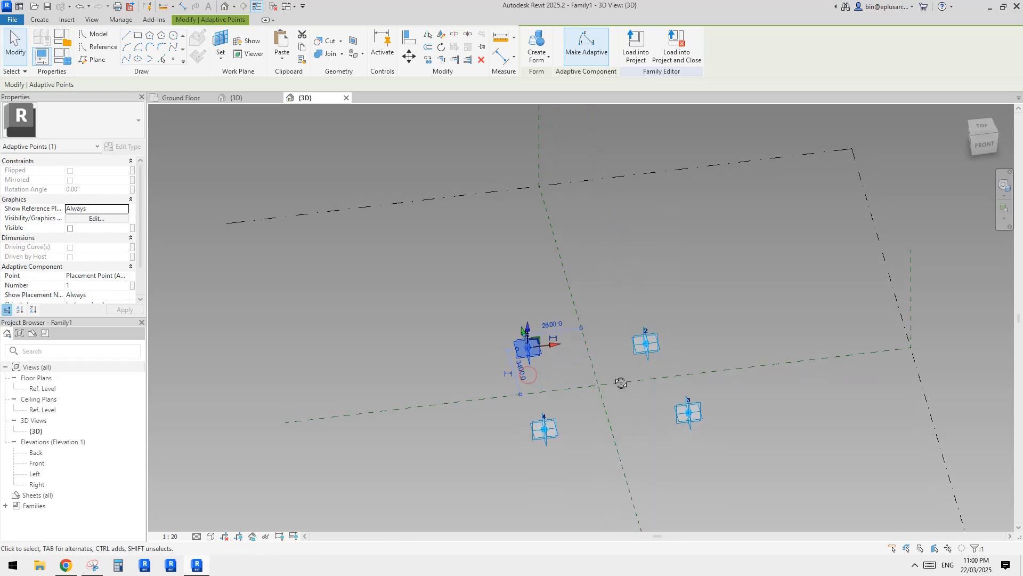
{"action": "left_click_drag", "start_coordinate": [695, 414], "coordinate": [673, 412]}
{"action": "left_click", "coordinate": [627, 375]}
{"action": "scroll", "coordinate": [627, 374], "scroll_direction": "up", "scroll_amount": 2}
{"action": "left_click_drag", "start_coordinate": [661, 327], "coordinate": [669, 319]}
{"action": "middle_click_drag", "start_coordinate": [666, 325], "coordinate": [681, 365], "text": "shift"}
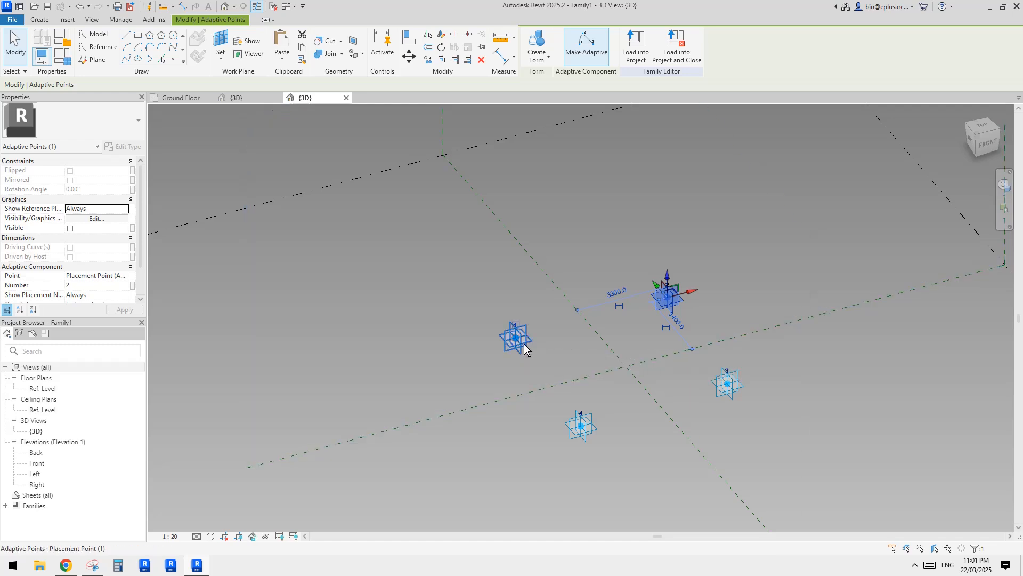
{"action": "middle_click_drag", "start_coordinate": [525, 345], "coordinate": [642, 344], "text": "shift"}
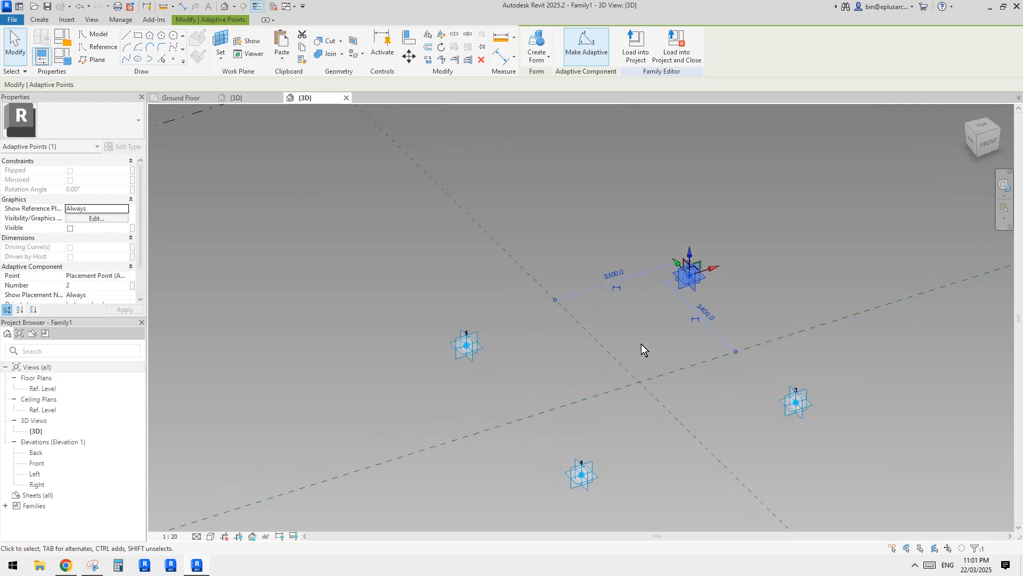
Draw a spline through adaptive points 1 and 2 and make it a reference line
{"action": "left_click", "coordinate": [483, 344]}
{"action": "left_click", "coordinate": [690, 283], "text": "ctrl"}
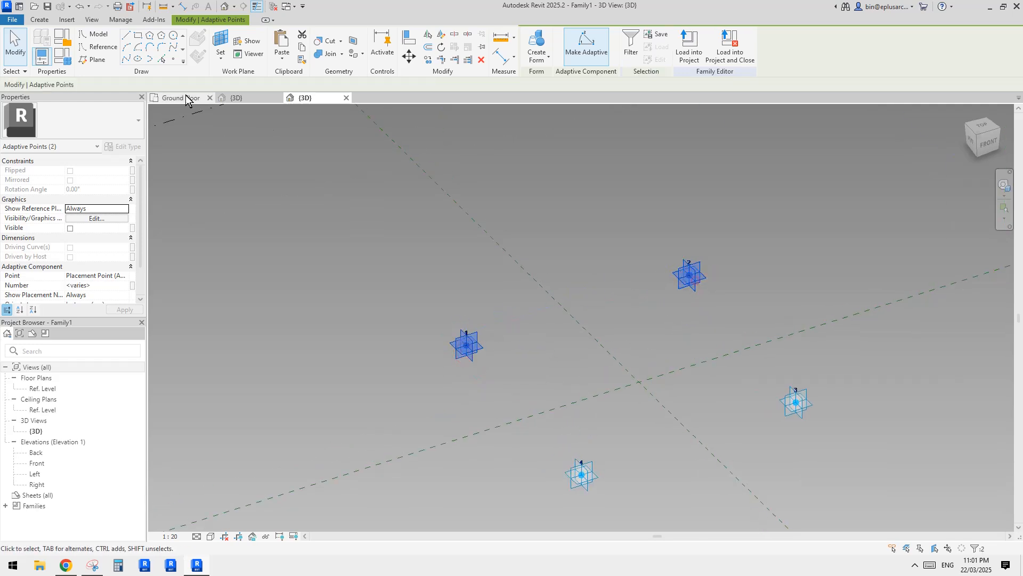
{"action": "left_click", "coordinate": [122, 59]}
{"action": "left_click", "coordinate": [75, 247]}
{"action": "middle_click_drag", "start_coordinate": [592, 335], "coordinate": [574, 257]}
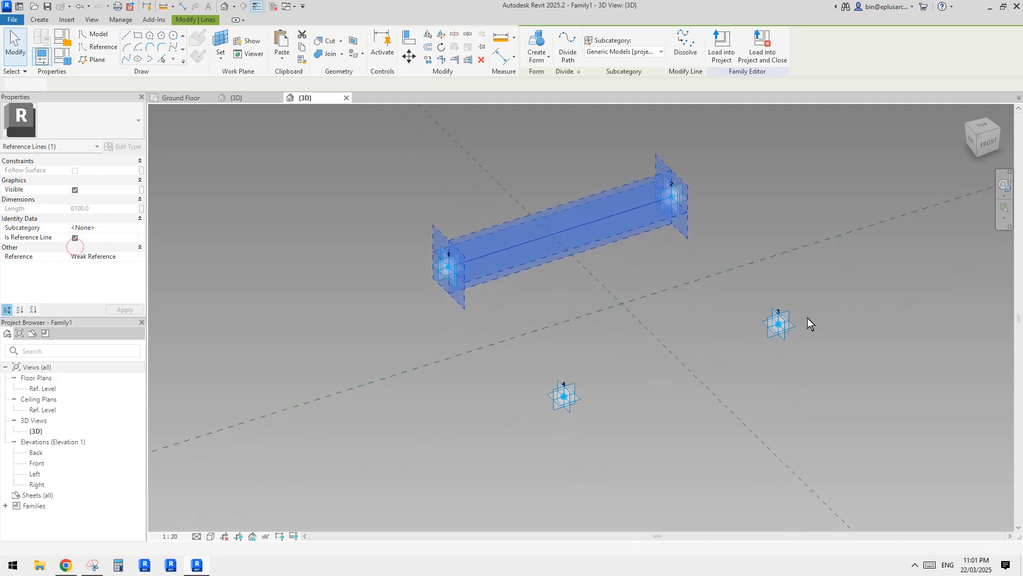
Draw a spline through adaptive points 3 and 4 and make it a reference line
{"action": "left_click", "coordinate": [778, 324]}
{"action": "left_click", "coordinate": [563, 396], "text": "ctrl"}
{"action": "left_click", "coordinate": [124, 59]}
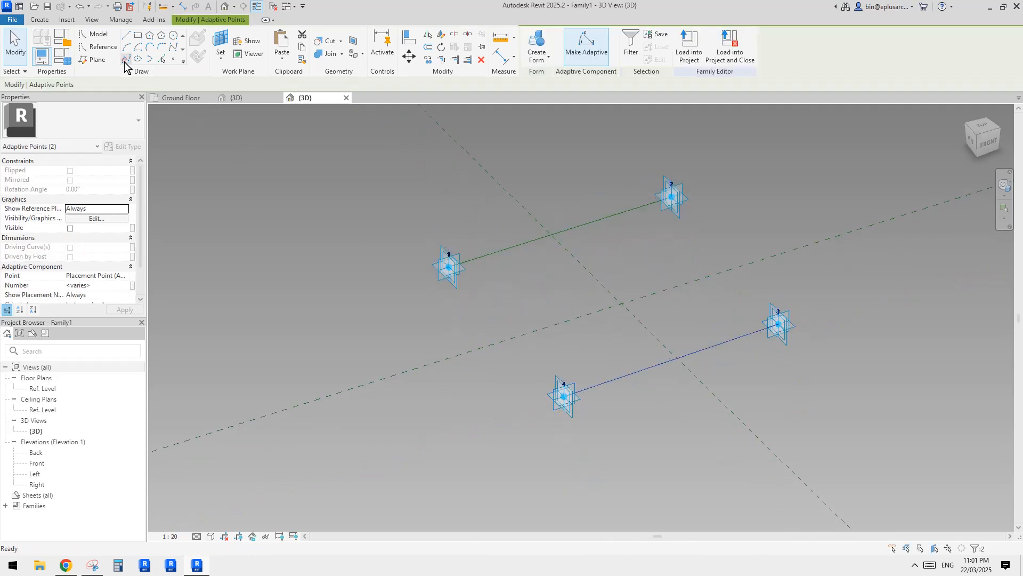
{"action": "left_click", "coordinate": [75, 247]}
{"action": "left_click", "coordinate": [621, 232]}
{"action": "middle_click_drag", "start_coordinate": [625, 233], "coordinate": [591, 242]}
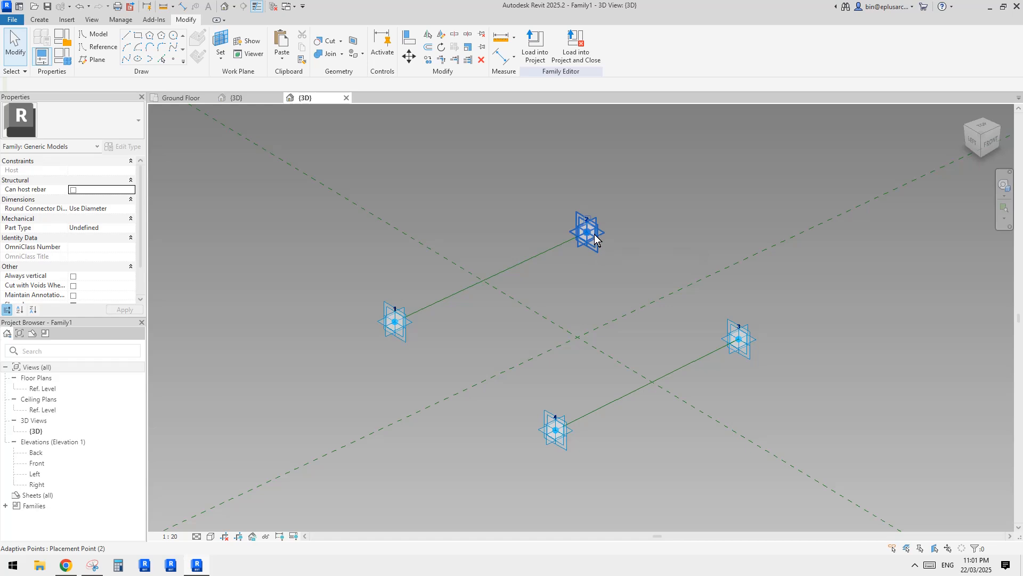
{"action": "middle_click_drag", "start_coordinate": [651, 275], "coordinate": [593, 270], "text": "shift"}
{"action": "middle_click_drag", "start_coordinate": [593, 270], "coordinate": [604, 278], "text": "shift"}
Capture the four adaptive points in Snipping Tool, sketch the planned balloon splines over them in pink, and return to Revit
{"action": "left_click", "coordinate": [93, 566]}
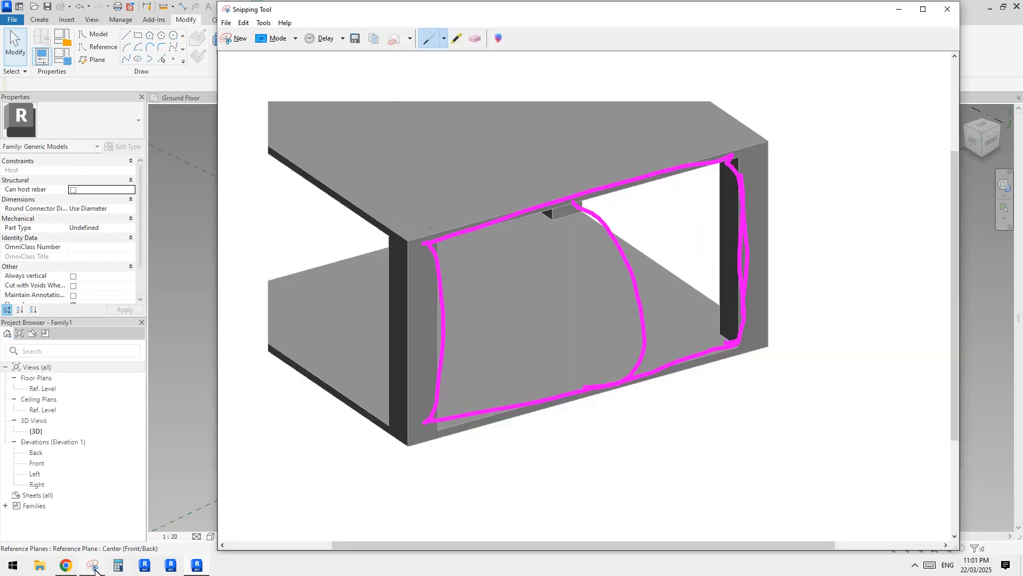
{"action": "left_click", "coordinate": [239, 40]}
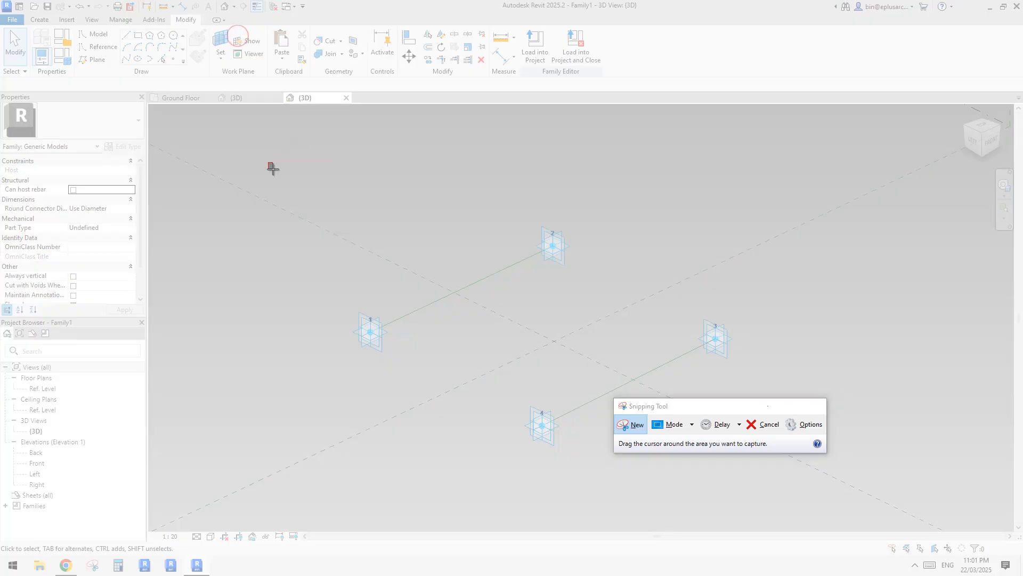
{"action": "left_click_drag", "start_coordinate": [267, 162], "coordinate": [832, 486]}
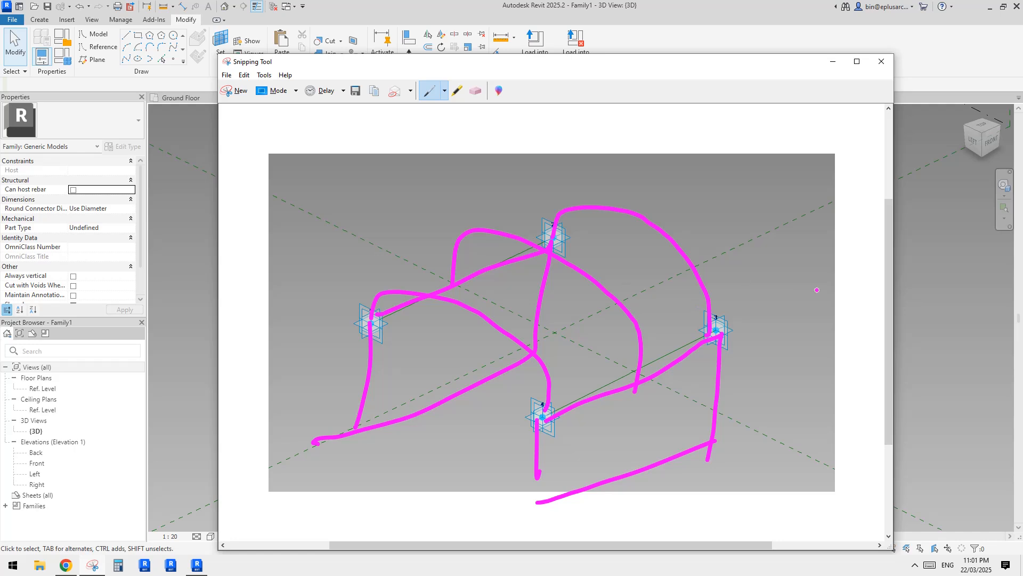
{"action": "left_click", "coordinate": [924, 282]}
{"action": "middle_click_drag", "start_coordinate": [685, 273], "coordinate": [597, 286], "text": "shift"}
{"action": "scroll", "coordinate": [578, 275], "scroll_direction": "up", "scroll_amount": 2}
{"action": "middle_click_drag", "start_coordinate": [549, 259], "coordinate": [613, 276]}
{"action": "scroll", "coordinate": [594, 274], "scroll_direction": "up", "scroll_amount": 1}
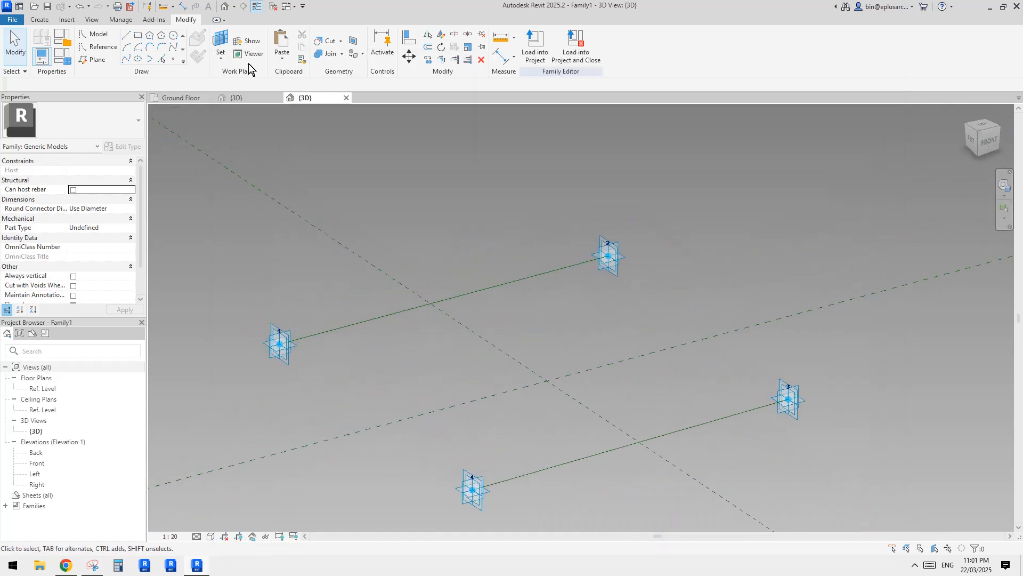
{"action": "left_click", "coordinate": [98, 47]}
{"action": "middle_click_drag", "start_coordinate": [368, 203], "coordinate": [383, 198], "text": "shift"}
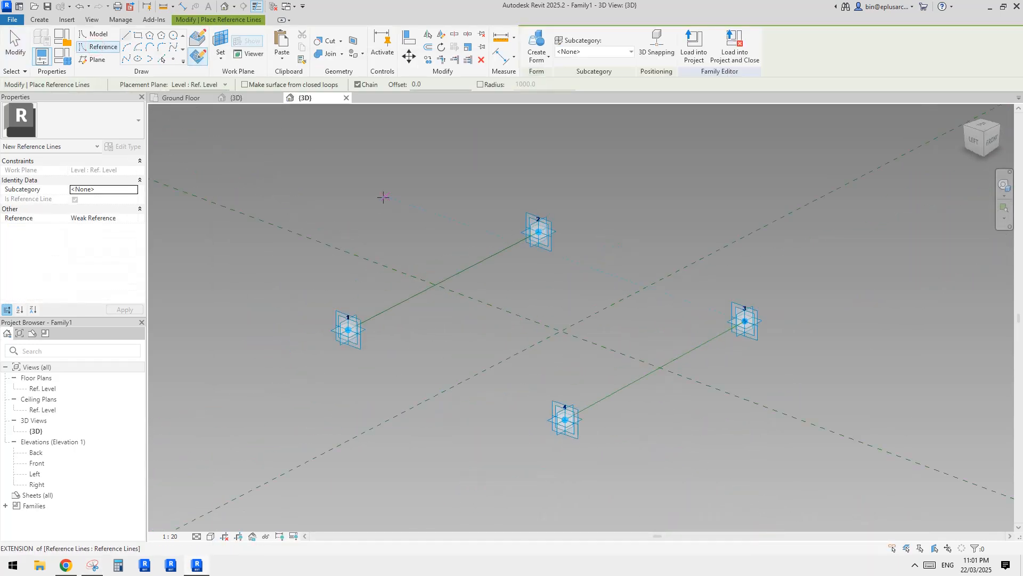
{"action": "scroll", "coordinate": [383, 197], "scroll_direction": "up", "scroll_amount": 1}
{"action": "left_click", "coordinate": [172, 49]}
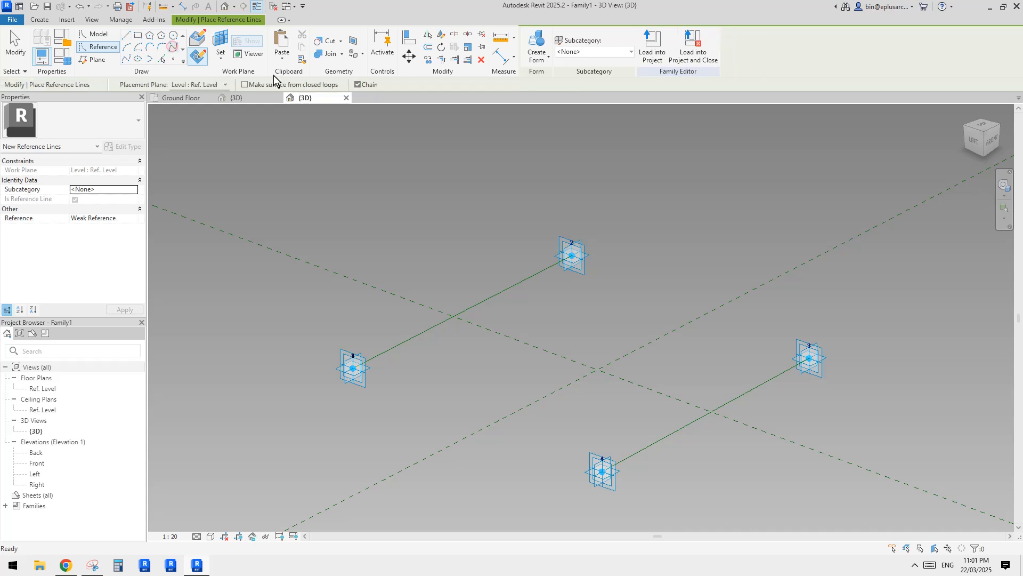
{"action": "middle_click_drag", "start_coordinate": [581, 269], "coordinate": [573, 269]}
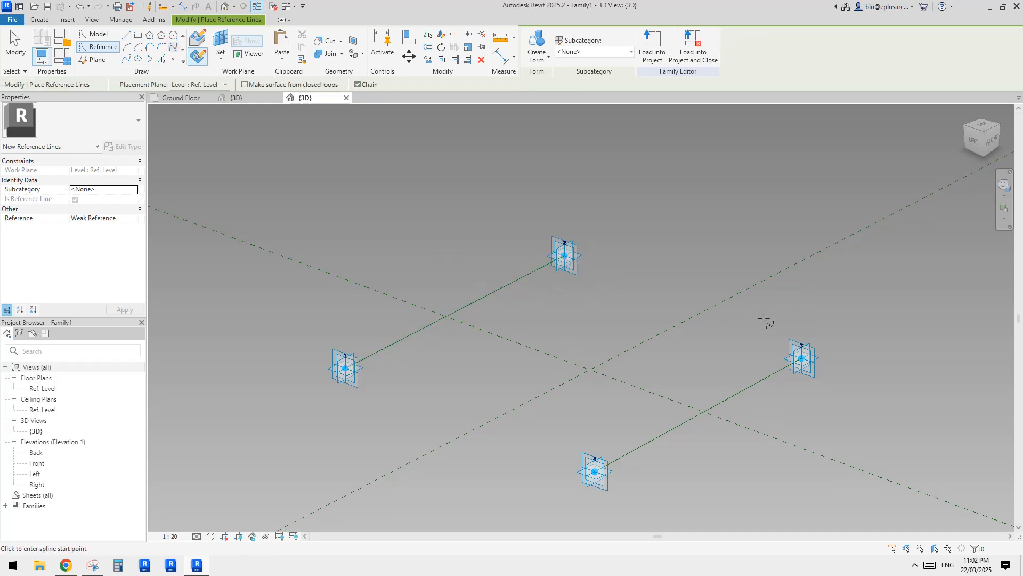
{"action": "key", "text": "Escape"}
{"action": "key", "text": "Escape"}
Move adaptive point 3 inward to about 1610 mm and 2825 mm from the centre reference planes
{"action": "left_click", "coordinate": [806, 363]}
{"action": "left_click_drag", "start_coordinate": [806, 367], "coordinate": [763, 352]}
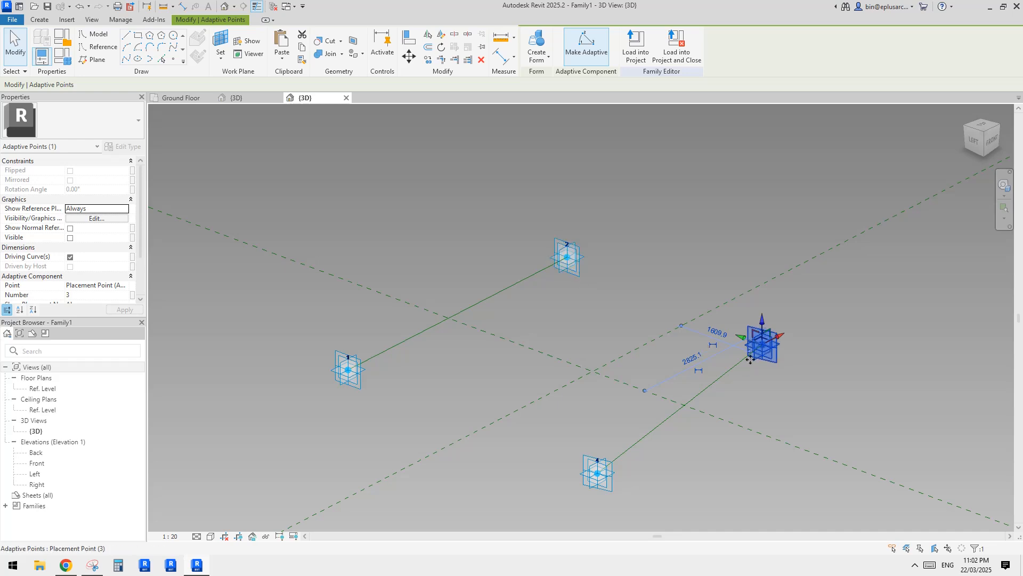
{"action": "middle_click_drag", "start_coordinate": [672, 325], "coordinate": [655, 318], "text": "shift"}
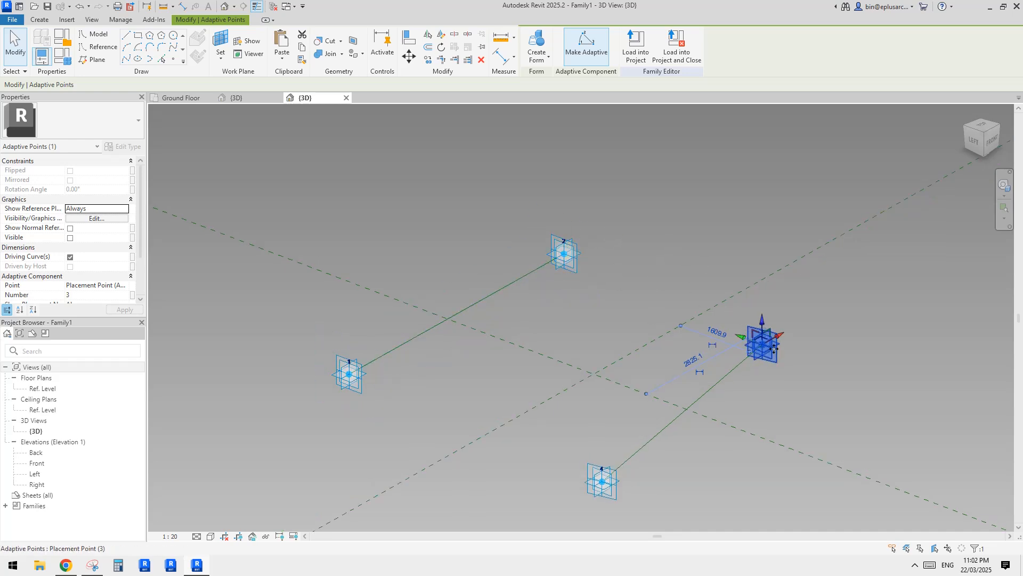
{"action": "middle_click_drag", "start_coordinate": [613, 277], "coordinate": [629, 295]}
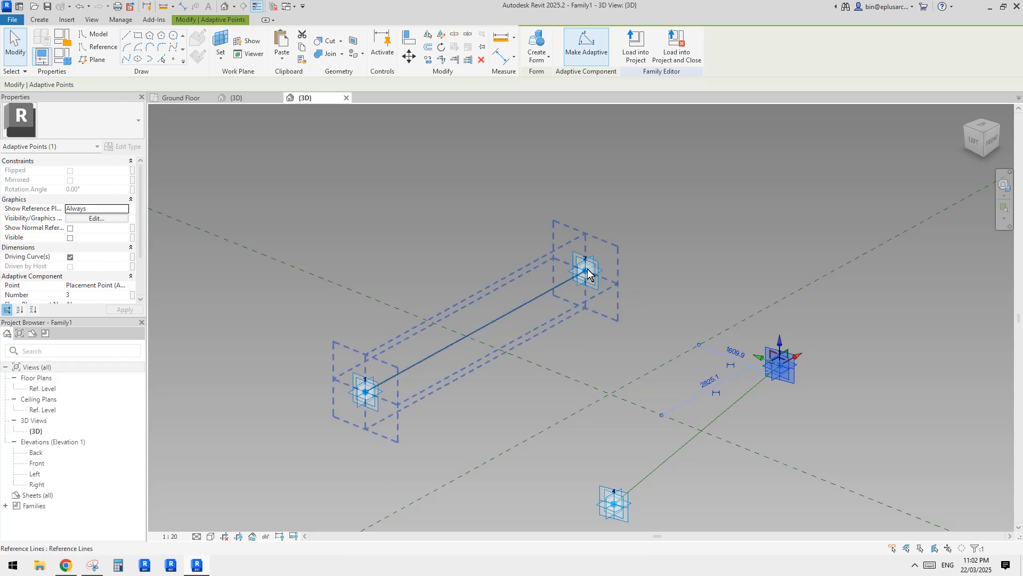
{"action": "middle_click_drag", "start_coordinate": [813, 375], "coordinate": [806, 378], "text": "shift"}
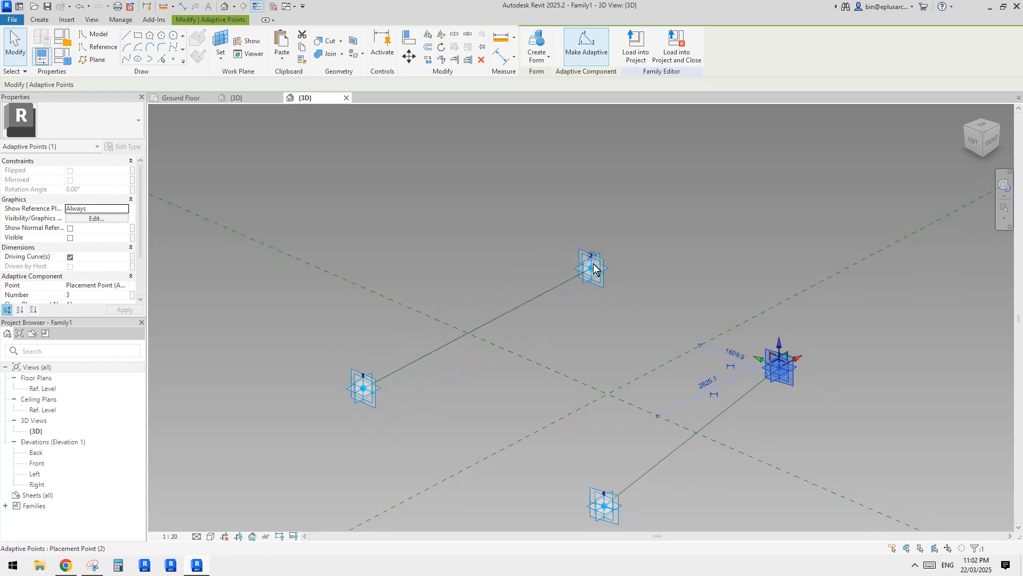
{"action": "scroll", "coordinate": [593, 286], "scroll_direction": "up", "scroll_amount": 1}
{"action": "left_click", "coordinate": [630, 312]}
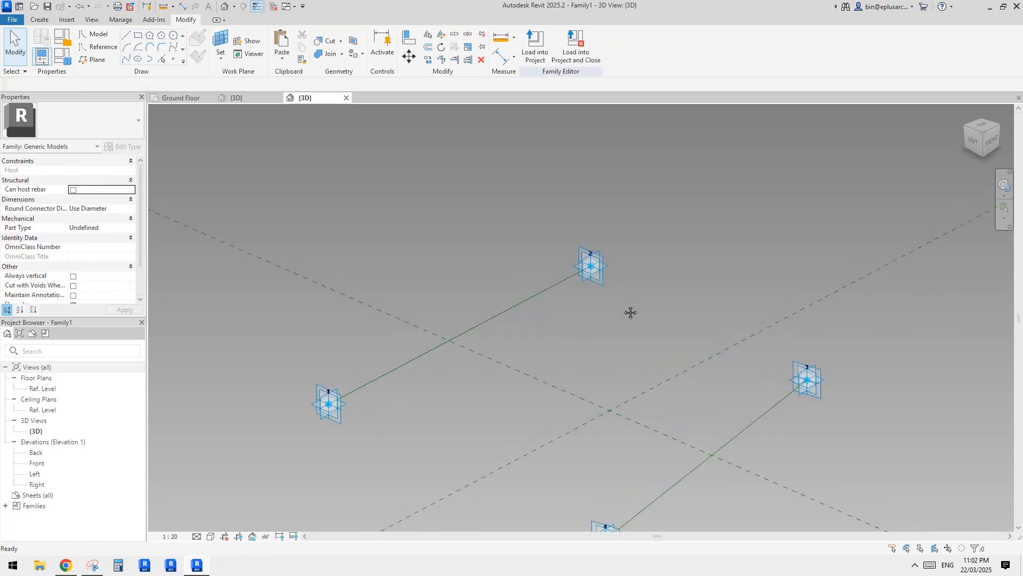
Set adaptive point 2's horizontal plane as the work plane and host a reference point on it
{"action": "left_click", "coordinate": [174, 59]}
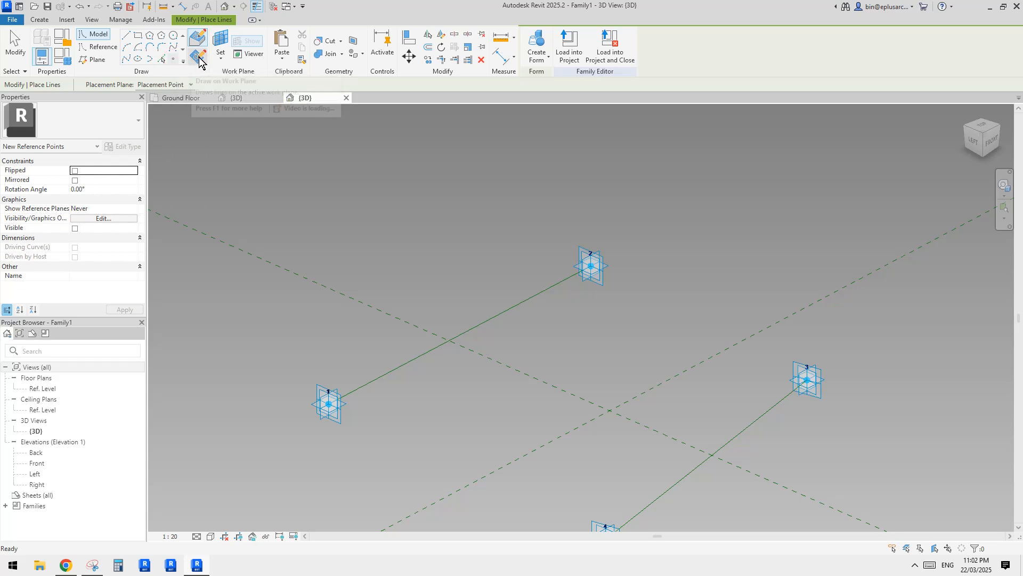
{"action": "key", "text": "Escape"}
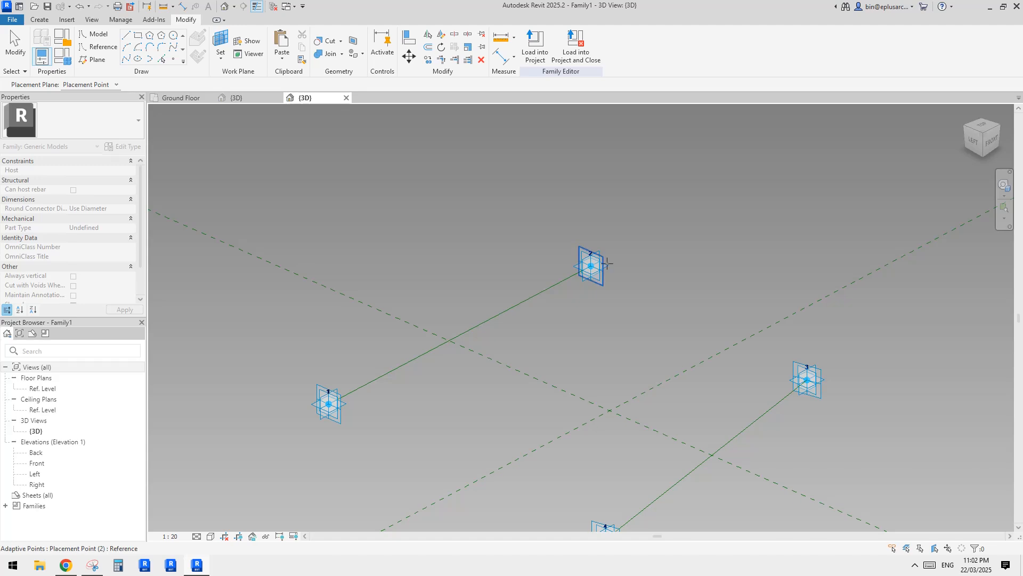
{"action": "key", "text": "Return"}
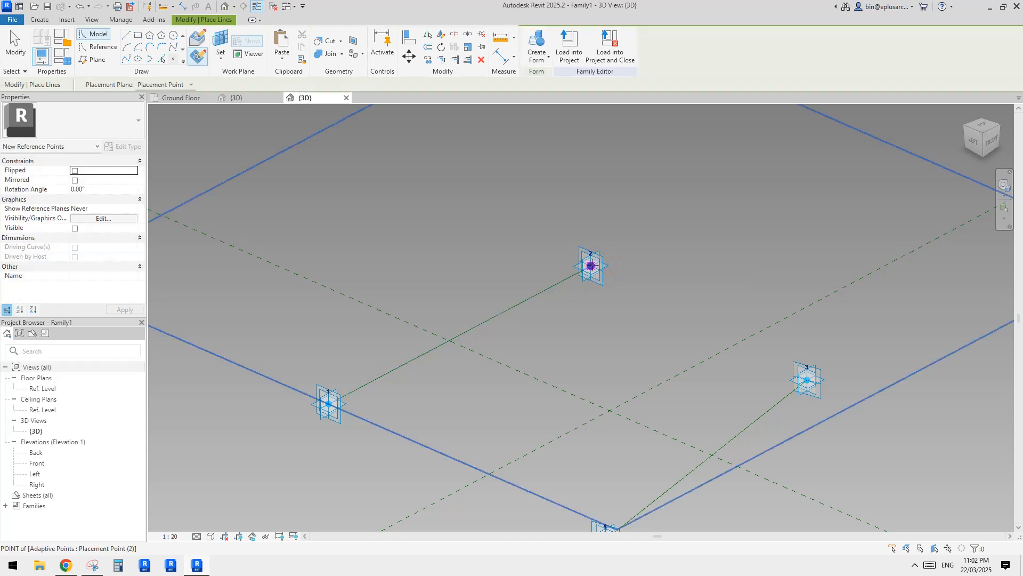
{"action": "key", "text": "Escape"}
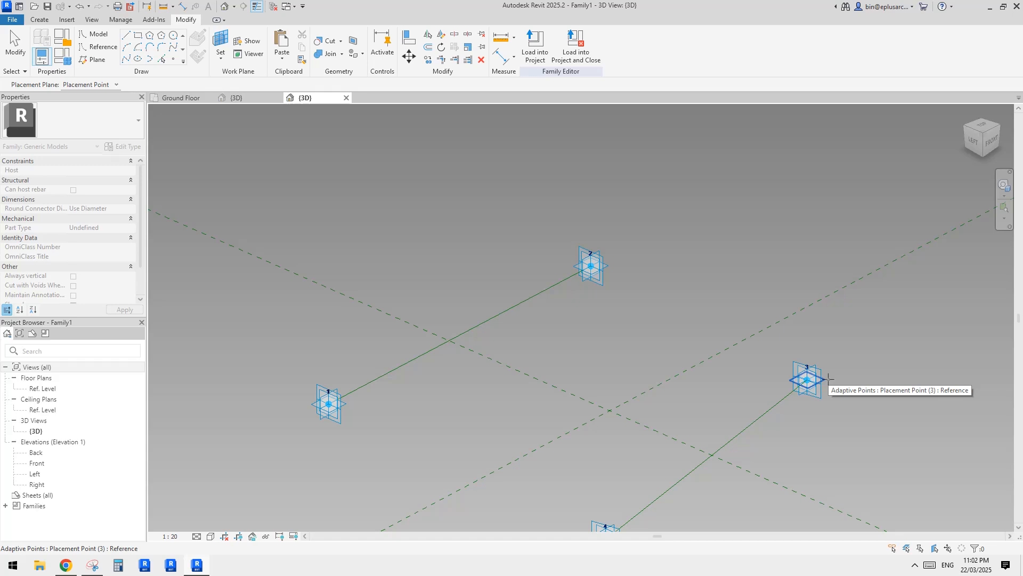
Place a reference point on the horizontal plane of adaptive point 3 and raise it above its host
{"action": "key", "text": "Return"}
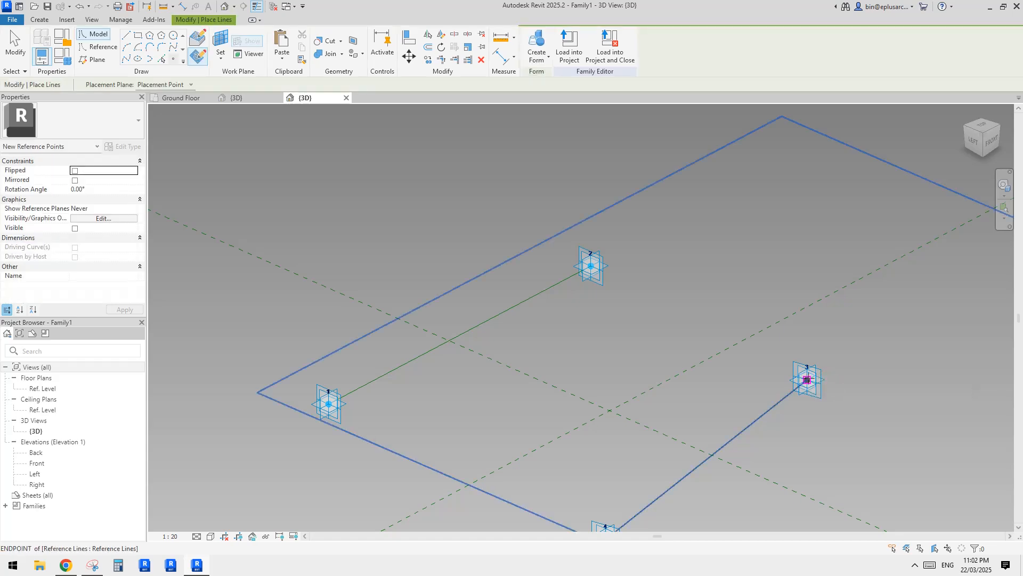
{"action": "key", "text": "Escape"}
{"action": "left_click", "coordinate": [807, 382]}
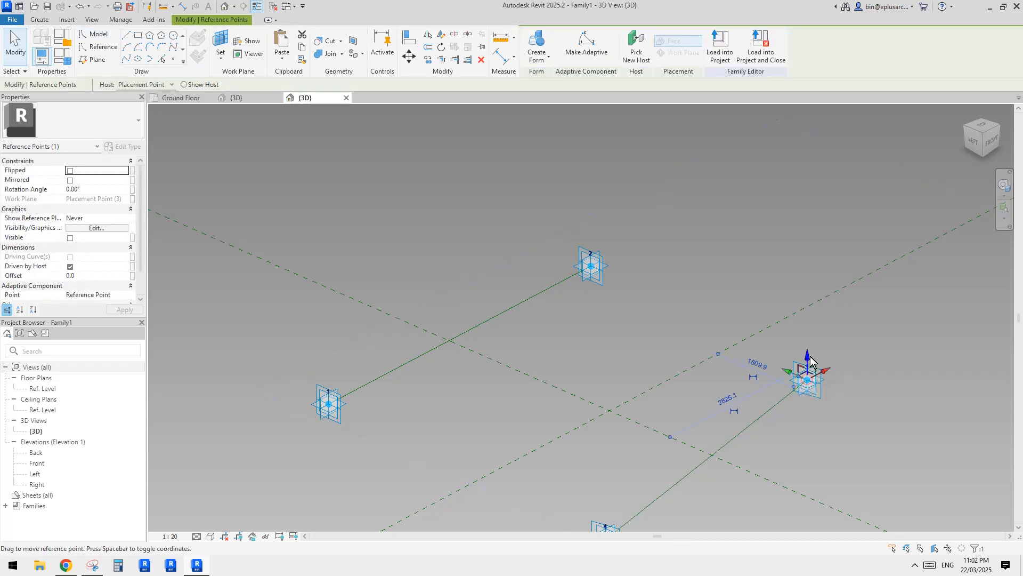
{"action": "left_click_drag", "start_coordinate": [809, 361], "coordinate": [809, 341]}
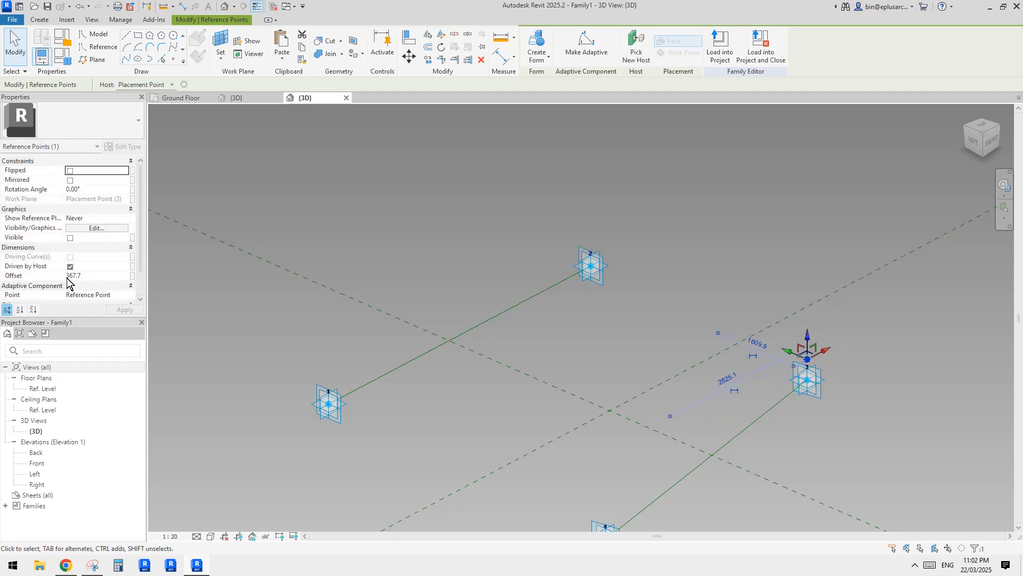
Set the offset of the two reference points hosted on adaptive points 2 and 3 to 200
{"action": "left_click", "coordinate": [591, 266]}
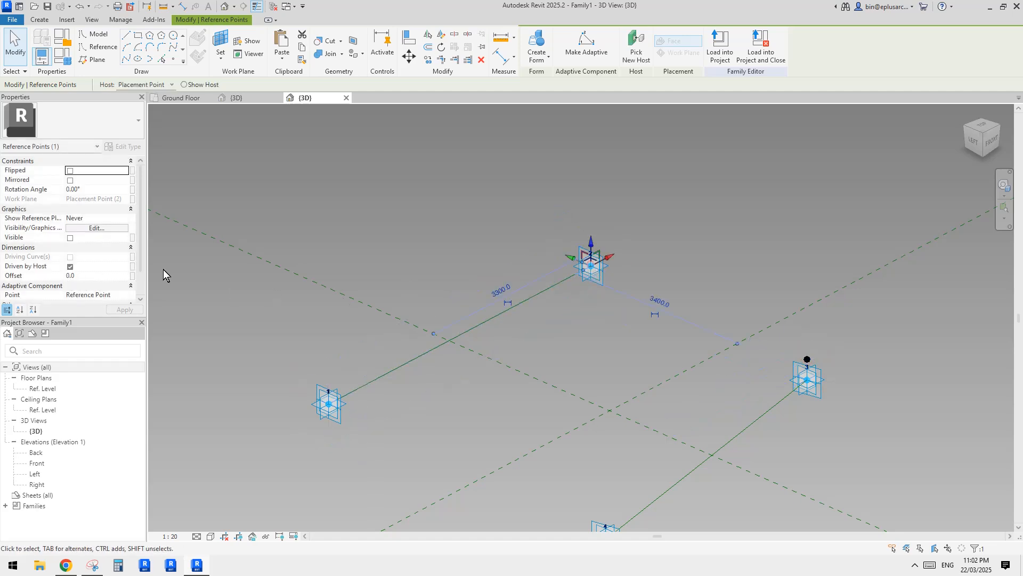
{"action": "left_click", "coordinate": [806, 360], "text": "ctrl"}
{"action": "left_click", "coordinate": [104, 276]}
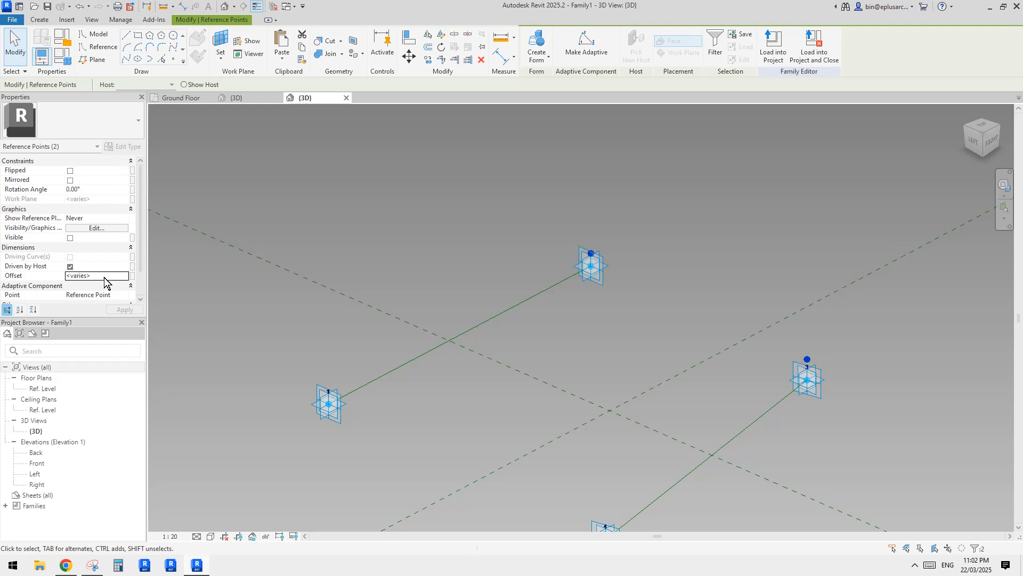
{"action": "type", "text": "50"}
{"action": "key", "text": "Return"}
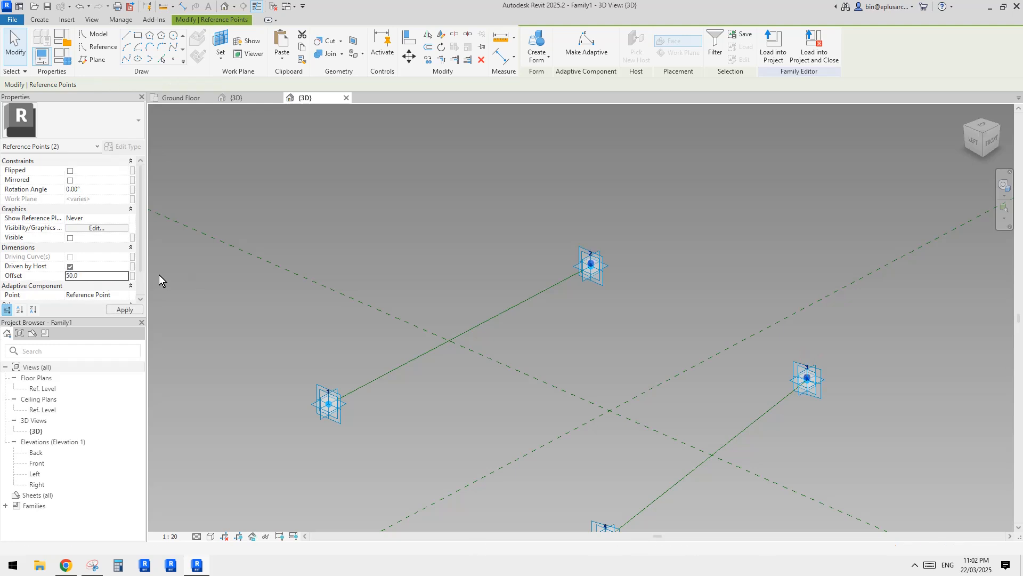
{"action": "left_click", "coordinate": [106, 276]}
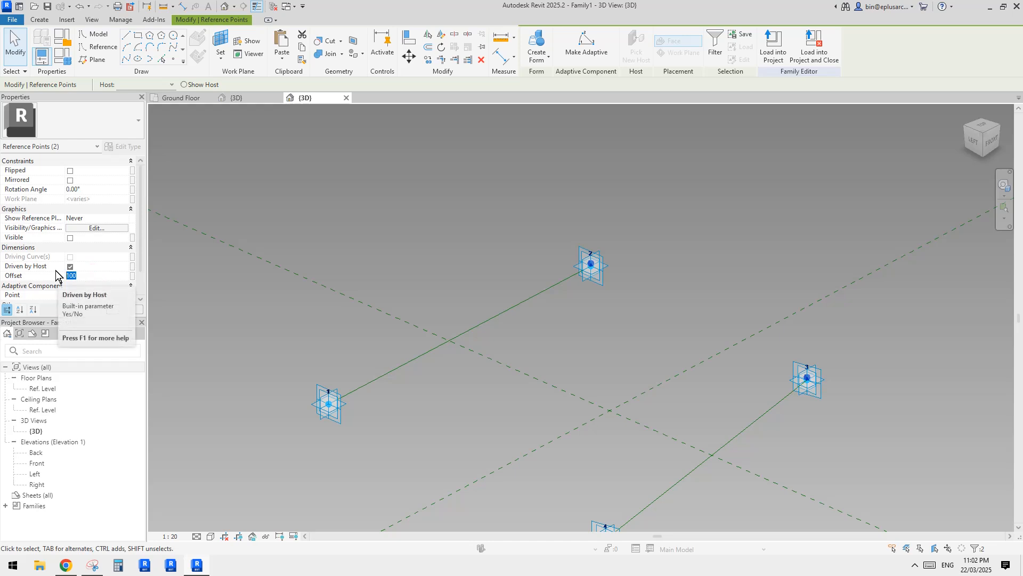
{"action": "type", "text": "200.0"}
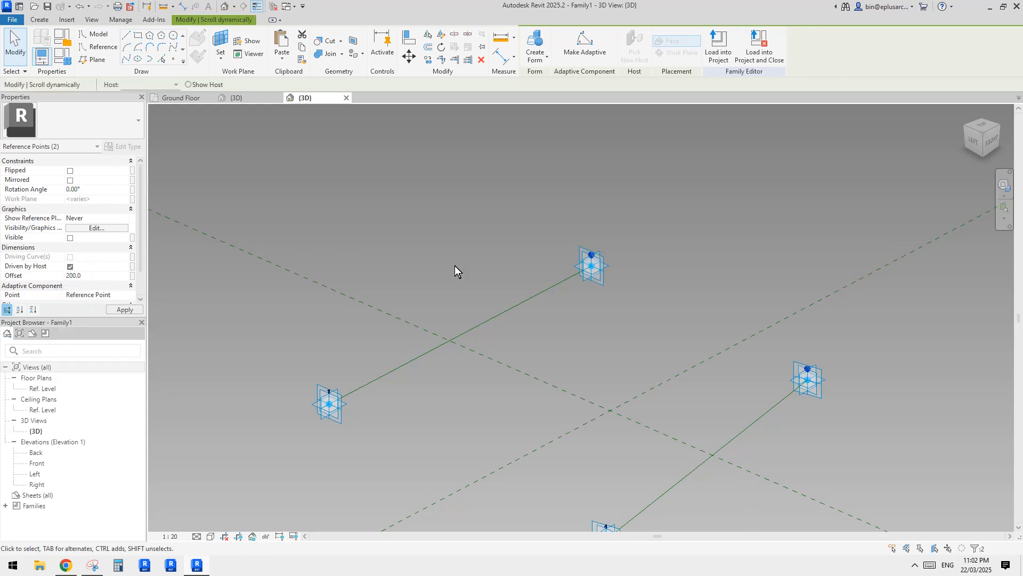
Create a type length parameter named "offset 1" and associate it with the offset of the two selected reference points
{"action": "scroll", "coordinate": [557, 302], "scroll_direction": "down", "scroll_amount": 3}
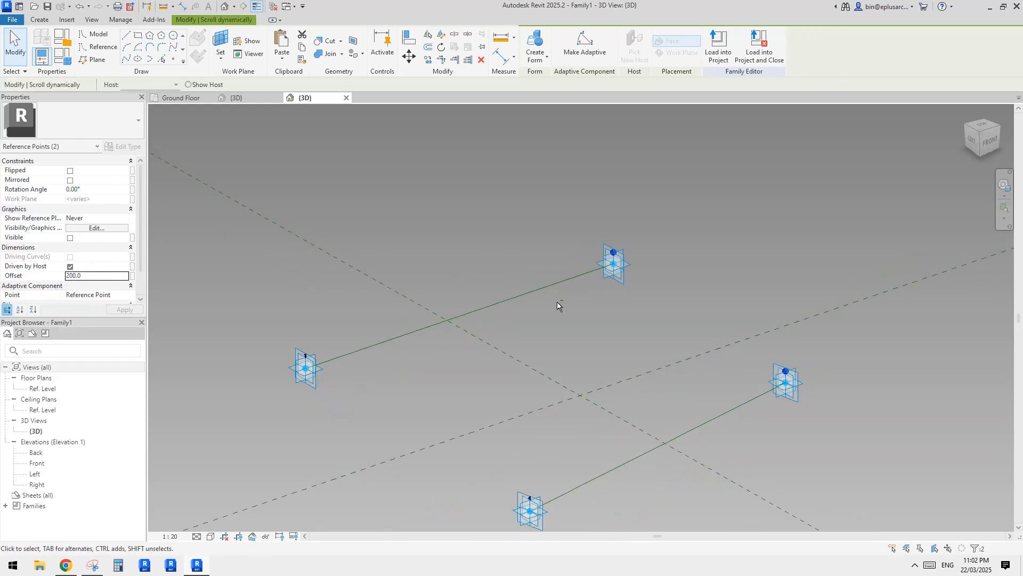
{"action": "left_click", "coordinate": [133, 276]}
{"action": "left_click", "coordinate": [384, 368]}
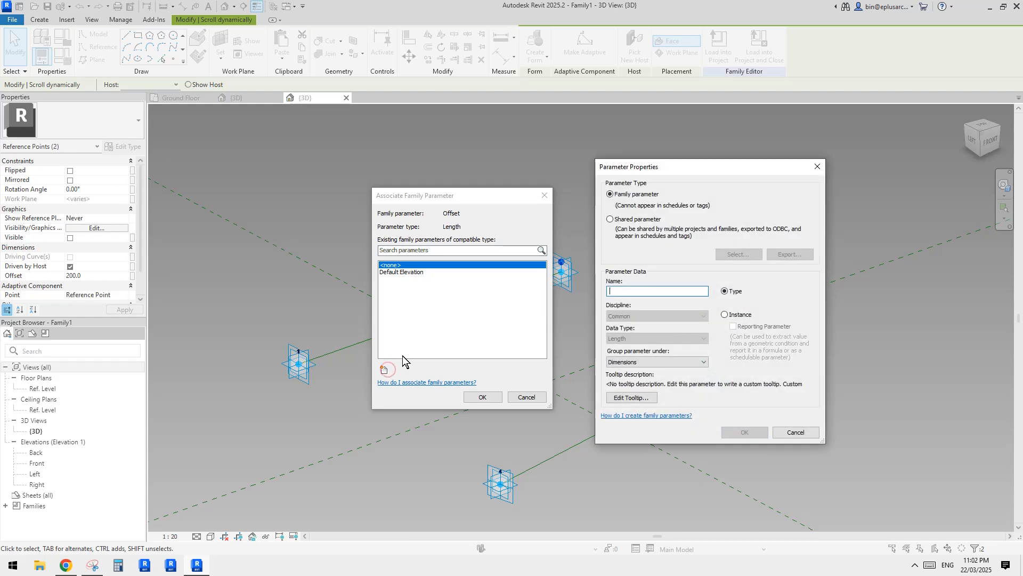
{"action": "type", "text": "offset 1"}
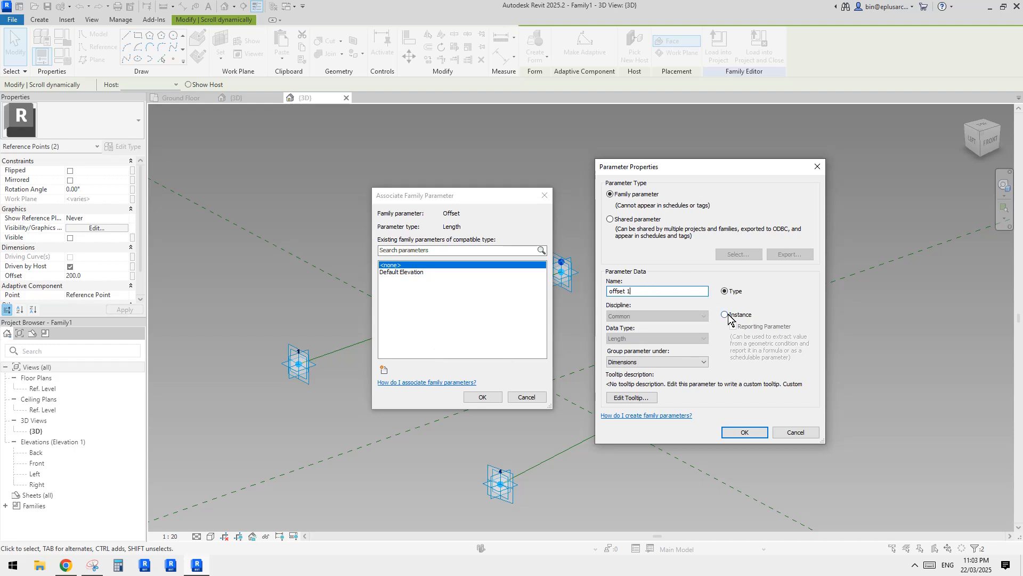
{"action": "left_click", "coordinate": [745, 431]}
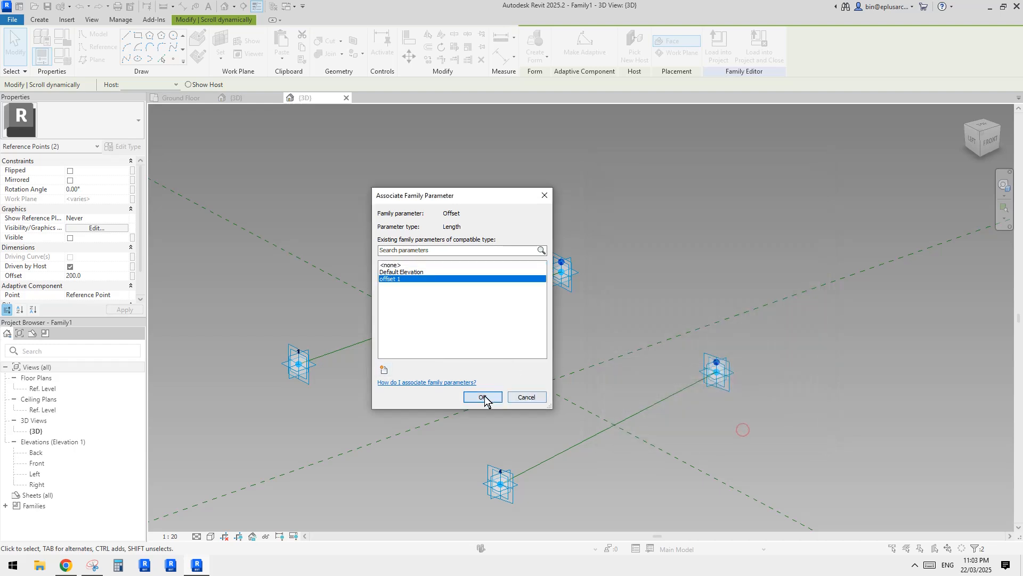
{"action": "left_click", "coordinate": [483, 397]}
Try a spline through adaptive points 2 and 3 and their offset reference points, and undo it
{"action": "scroll", "coordinate": [616, 330], "scroll_direction": "up", "scroll_amount": 1}
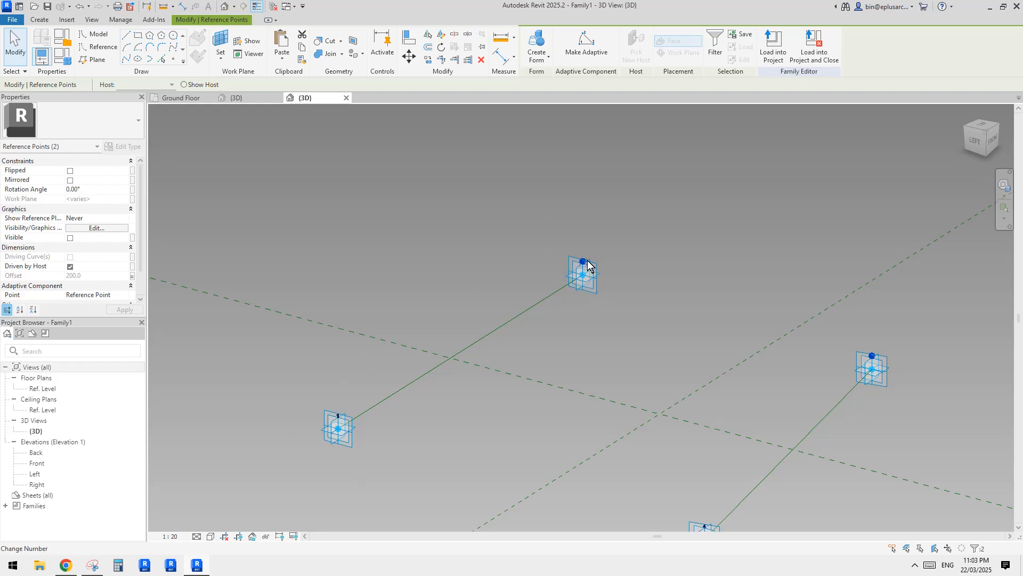
{"action": "left_click_drag", "start_coordinate": [507, 210], "coordinate": [683, 317]}
{"action": "left_click_drag", "start_coordinate": [411, 190], "coordinate": [902, 420]}
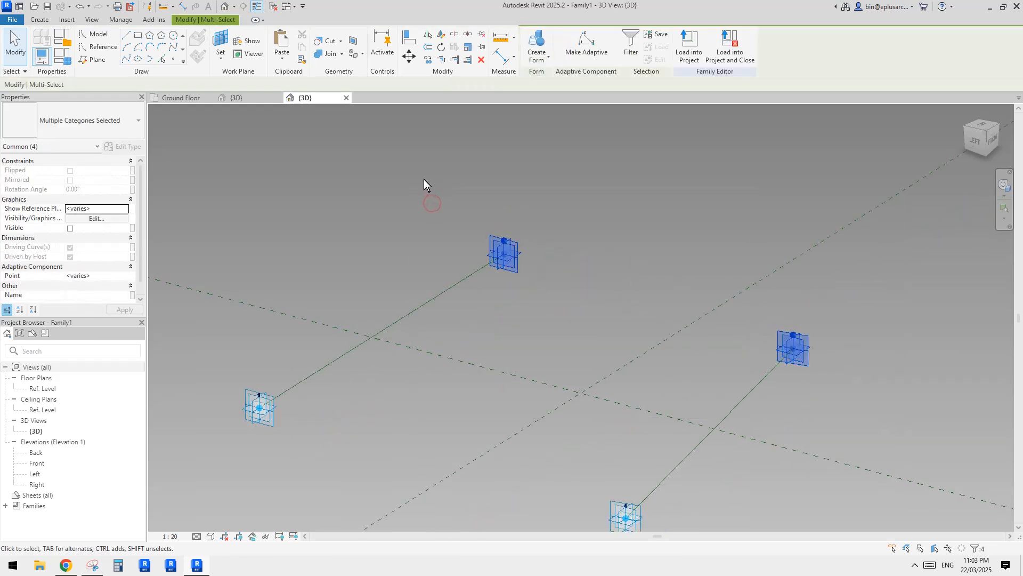
{"action": "left_click", "coordinate": [126, 59]}
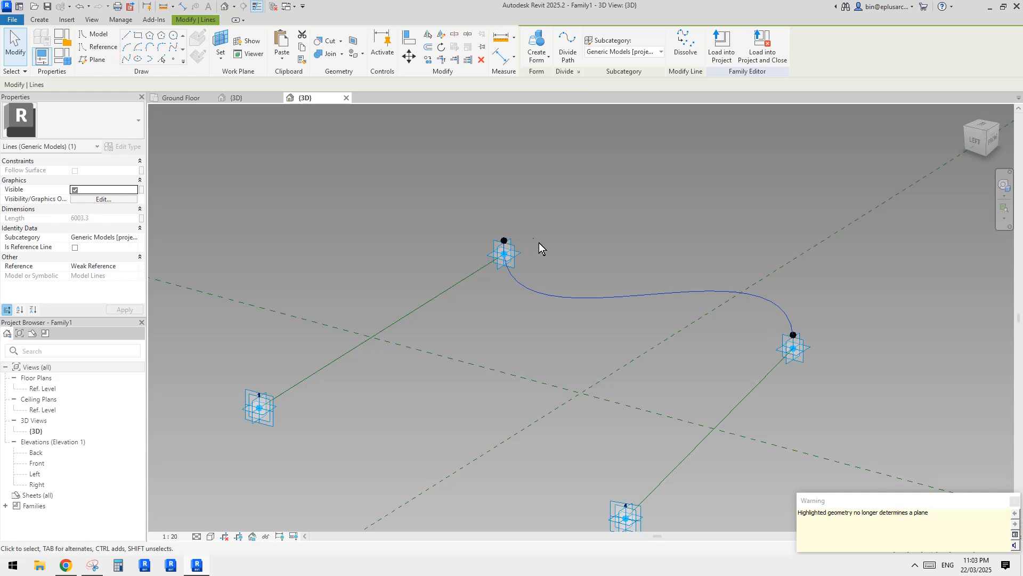
{"action": "middle_click_drag", "start_coordinate": [785, 297], "coordinate": [632, 317], "text": "shift"}
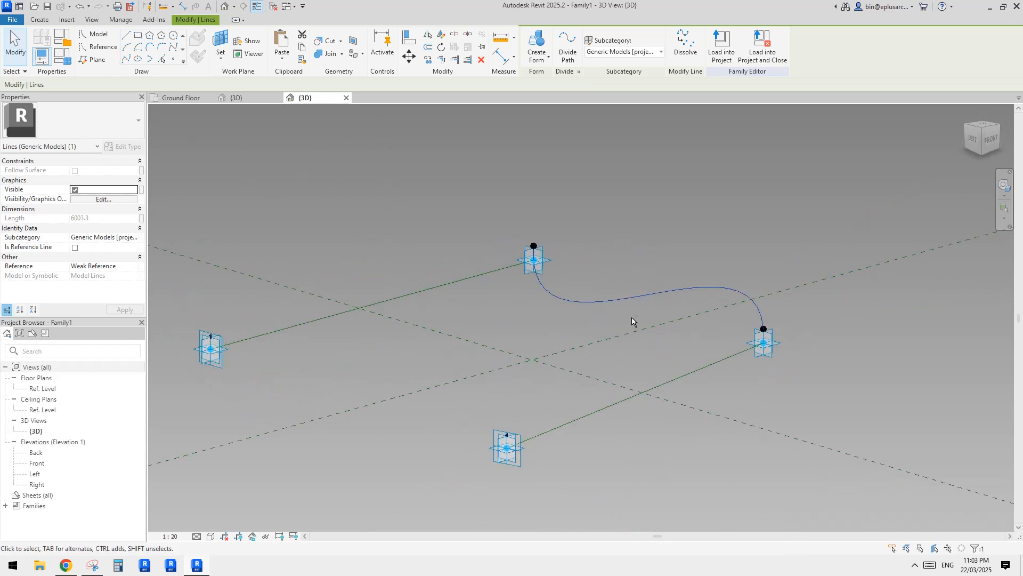
{"action": "key", "text": "ctrl+z"}
Draw a spline through adaptive point 2, its offset reference point and the offset reference point above adaptive point 3
{"action": "left_click_drag", "start_coordinate": [448, 193], "coordinate": [592, 317]}
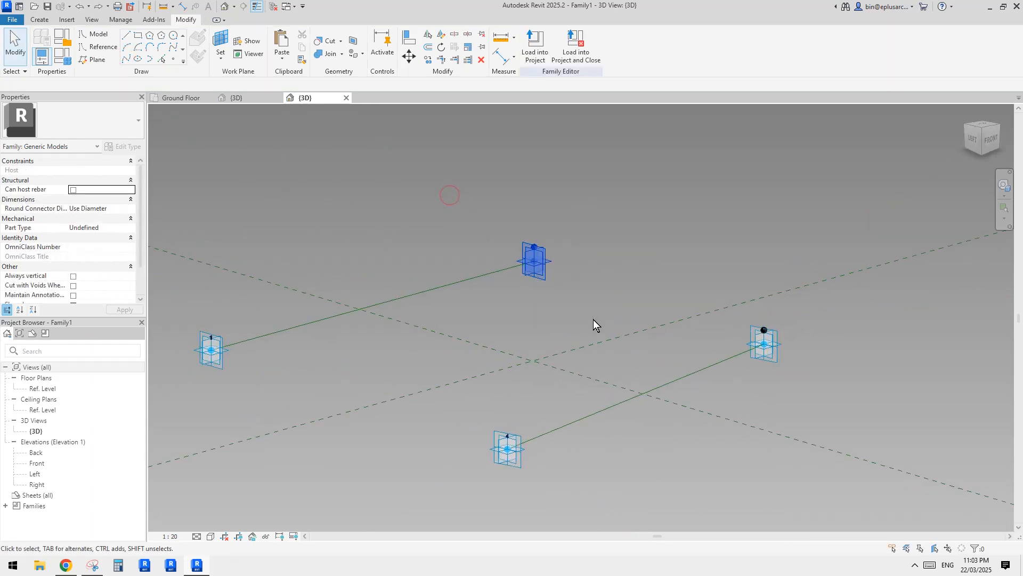
{"action": "left_click_drag", "start_coordinate": [720, 294], "coordinate": [793, 338], "text": "ctrl"}
{"action": "left_click", "coordinate": [126, 59]}
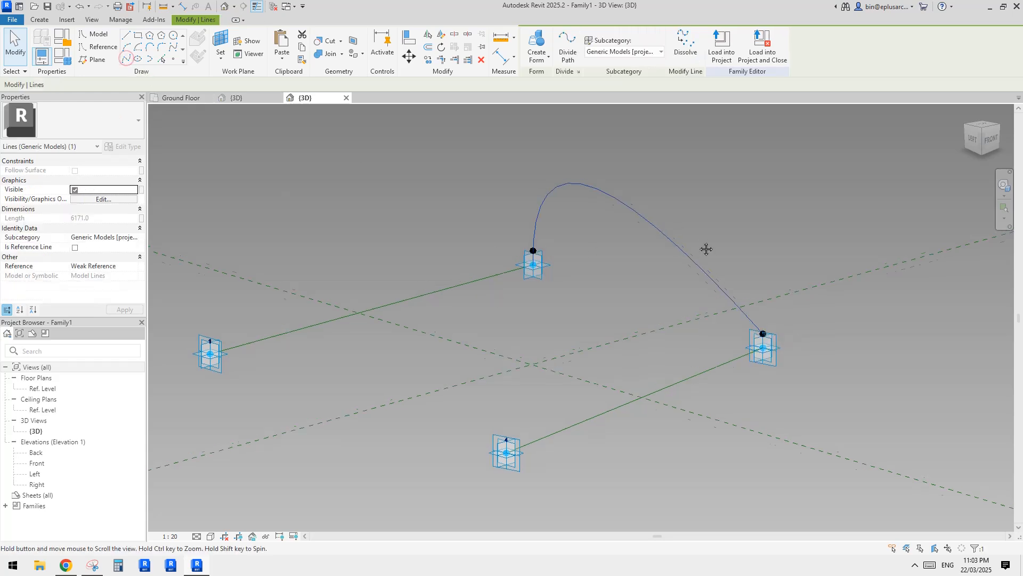
{"action": "key", "text": "Escape"}
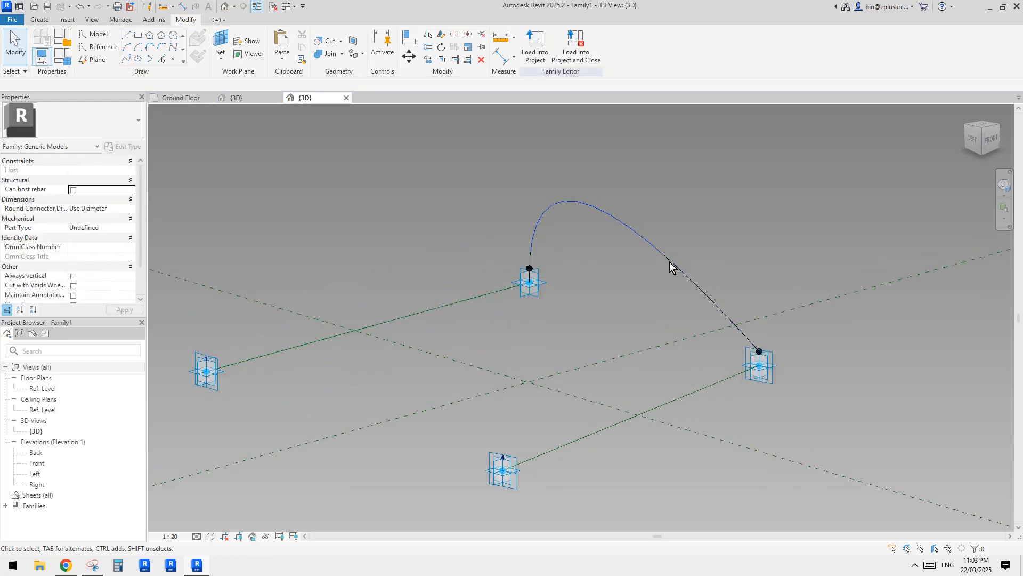
{"action": "left_click", "coordinate": [654, 253]}
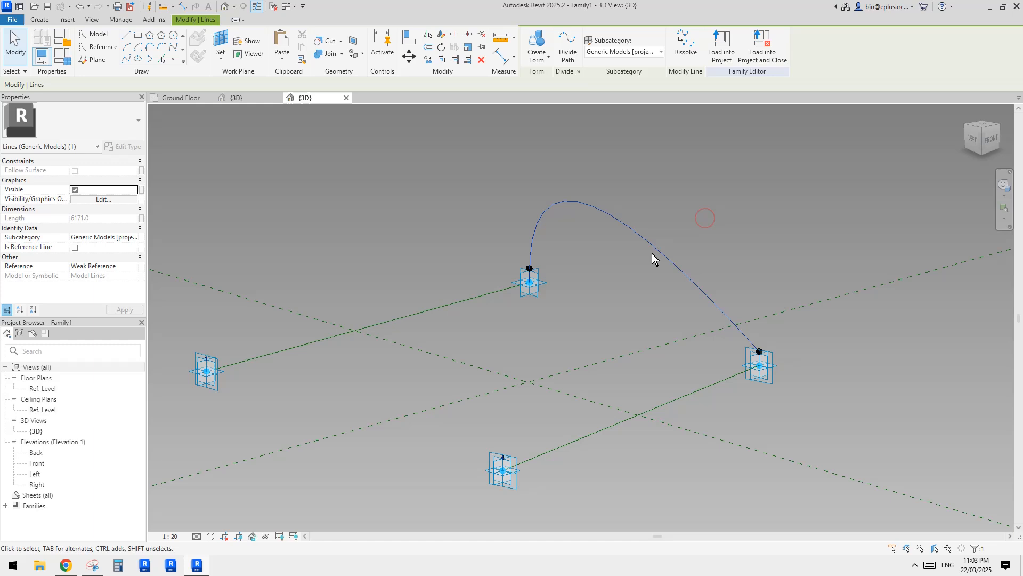
{"action": "left_click", "coordinate": [665, 226]}
{"action": "scroll", "coordinate": [91, 273], "scroll_direction": "down", "scroll_amount": 1}
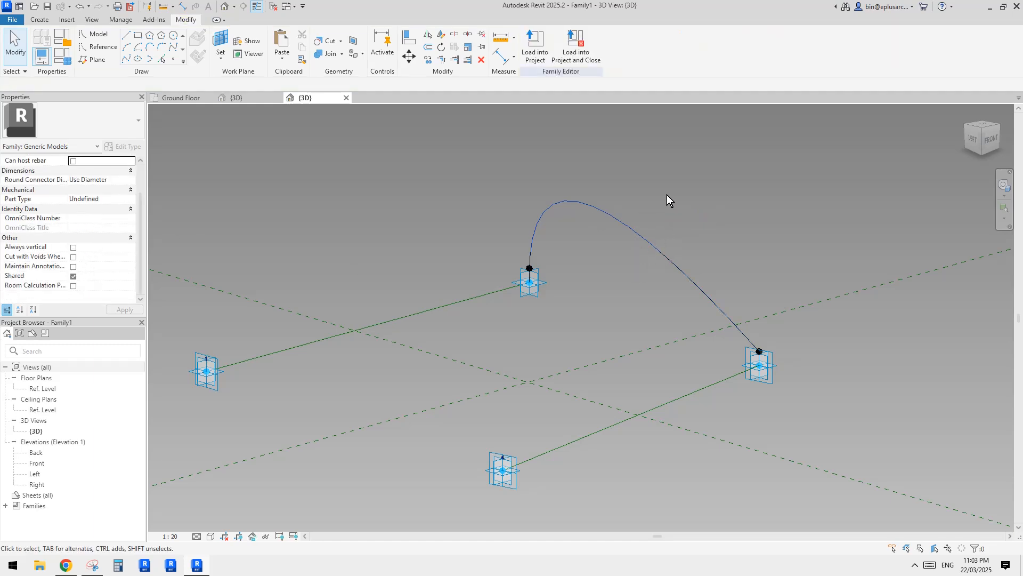
{"action": "middle_click_drag", "start_coordinate": [632, 254], "coordinate": [696, 161], "text": "shift"}
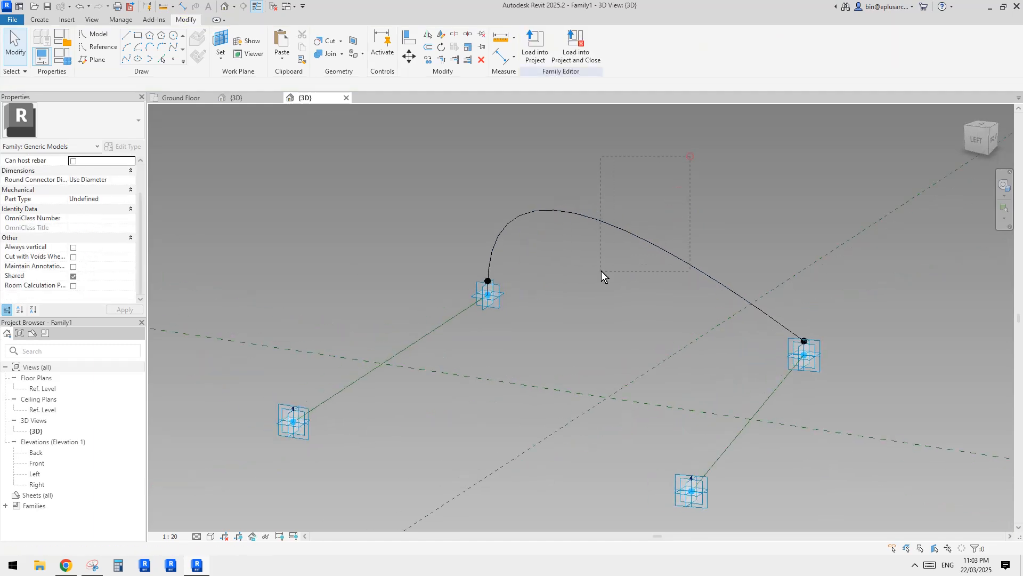
{"action": "middle_click_drag", "start_coordinate": [539, 175], "coordinate": [565, 184], "text": "shift"}
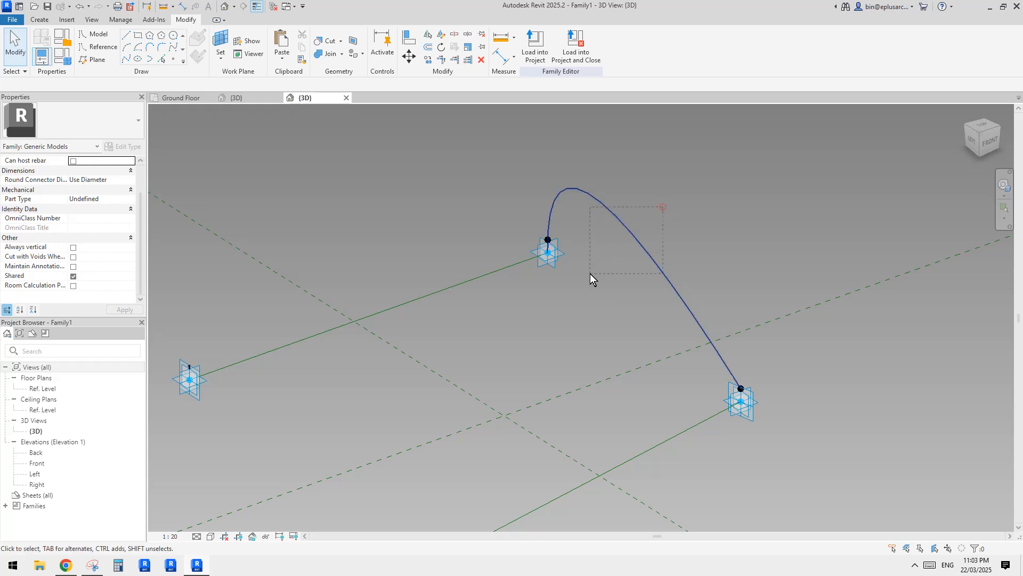
Convert the spline to a reference line and extend it through adaptive point 3
{"action": "left_click", "coordinate": [592, 197]}
{"action": "left_click", "coordinate": [75, 248]}
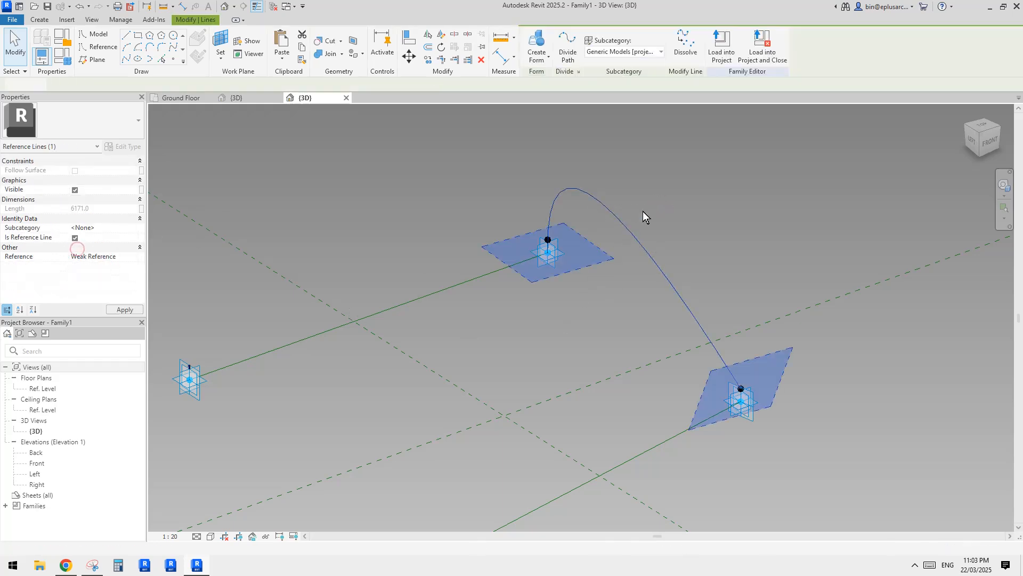
{"action": "left_click", "coordinate": [753, 423], "text": "ctrl"}
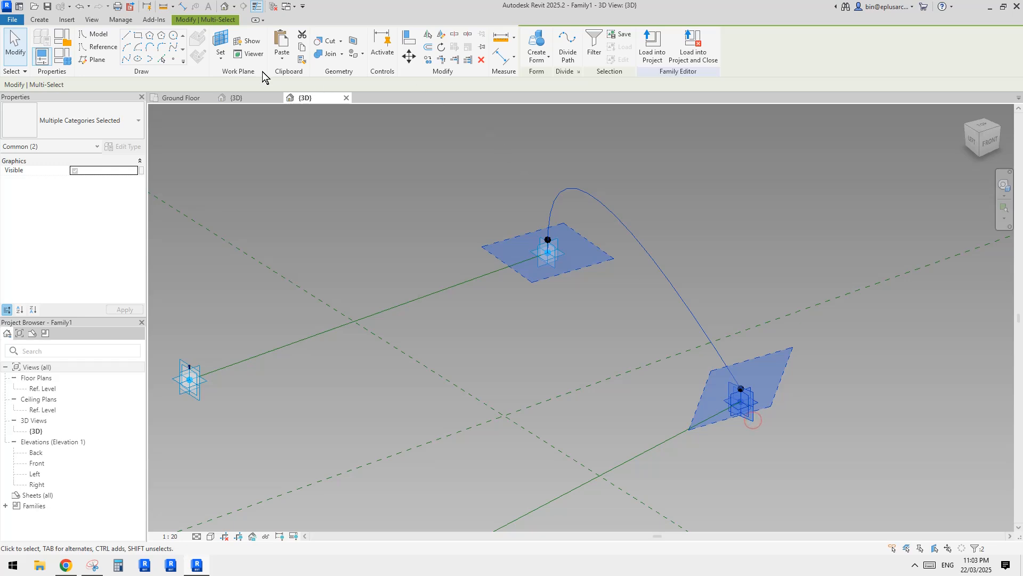
{"action": "left_click", "coordinate": [127, 61]}
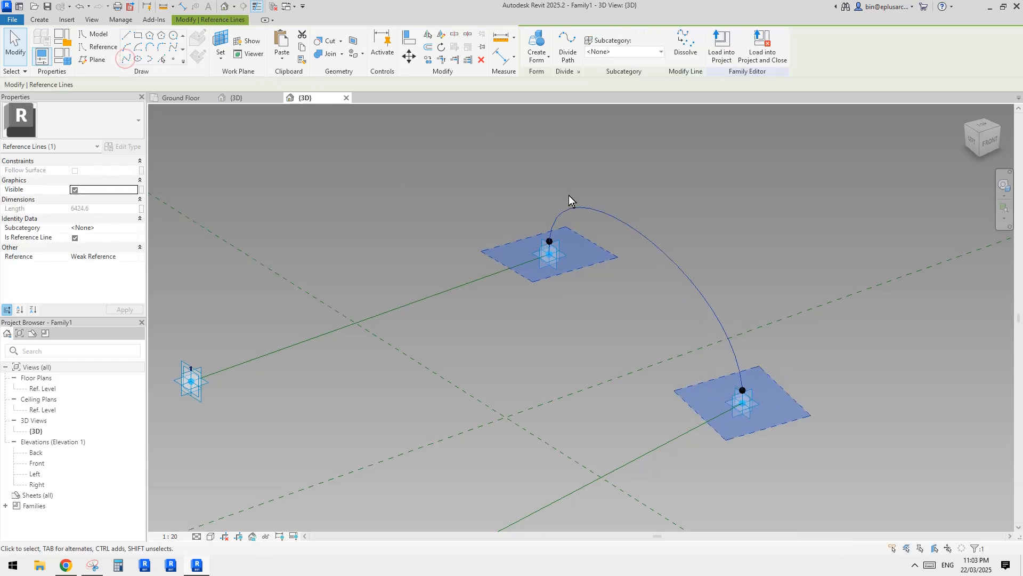
{"action": "scroll", "coordinate": [570, 202], "scroll_direction": "down", "scroll_amount": 1}
{"action": "left_click", "coordinate": [596, 238]}
{"action": "middle_click_drag", "start_coordinate": [596, 238], "coordinate": [634, 229], "text": "shift"}
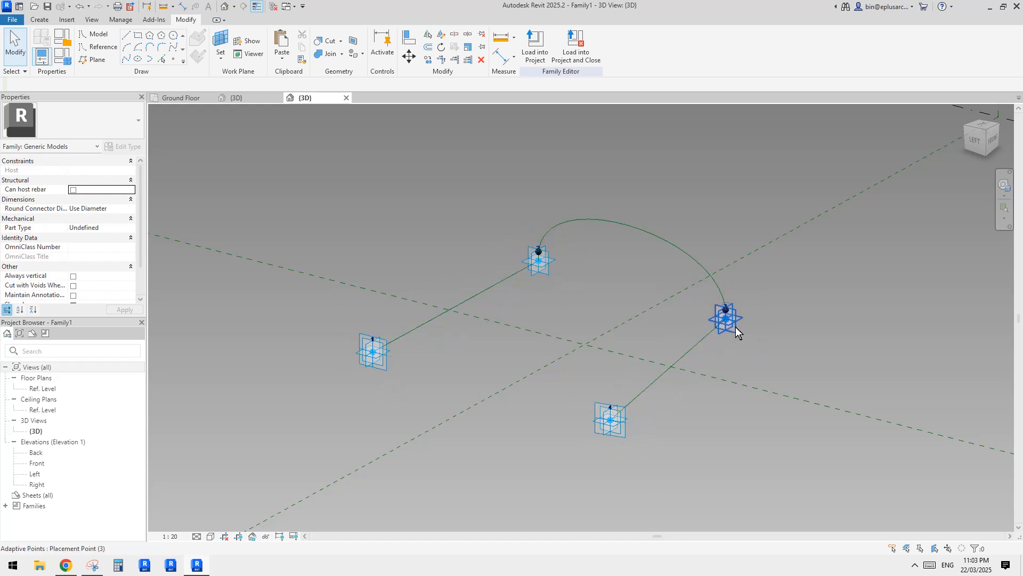
Place a reference point on the horizontal plane of adaptive point 1 and another on that of adaptive point 4
{"action": "scroll", "coordinate": [734, 328], "scroll_direction": "up", "scroll_amount": 2}
{"action": "middle_click_drag", "start_coordinate": [730, 322], "coordinate": [733, 346], "text": "shift"}
{"action": "scroll", "coordinate": [713, 326], "scroll_direction": "down", "scroll_amount": 4}
{"action": "middle_click_drag", "start_coordinate": [733, 346], "coordinate": [733, 362], "text": "shift"}
{"action": "scroll", "coordinate": [551, 332], "scroll_direction": "up", "scroll_amount": 2}
{"action": "left_click", "coordinate": [173, 59]}
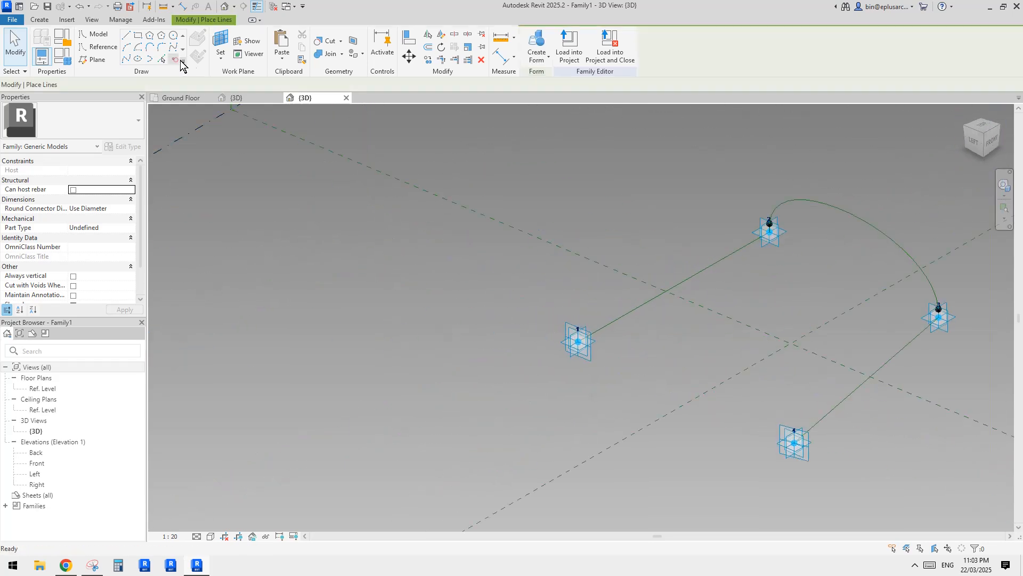
{"action": "left_click", "coordinate": [220, 43]}
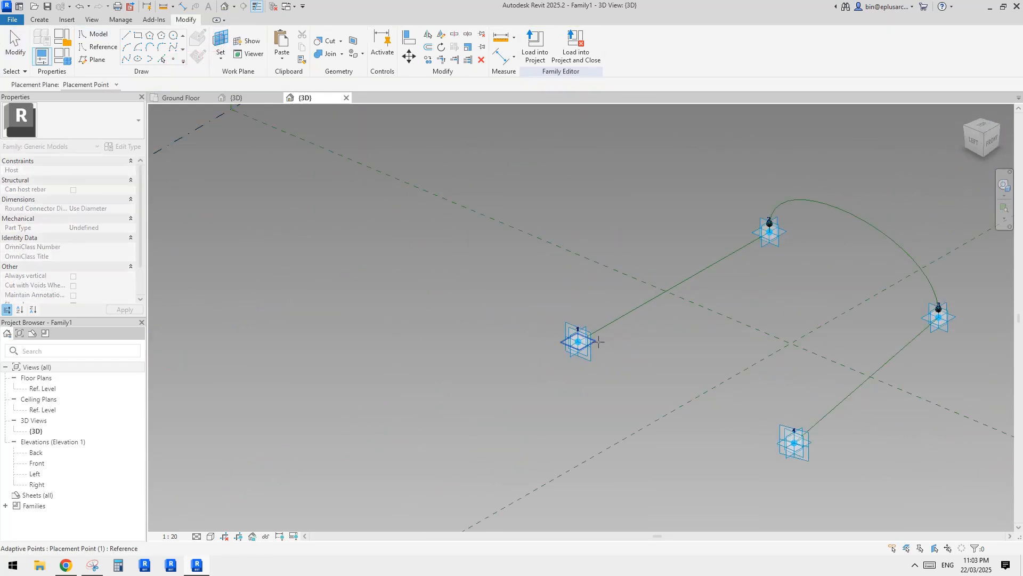
{"action": "left_click", "coordinate": [598, 342]}
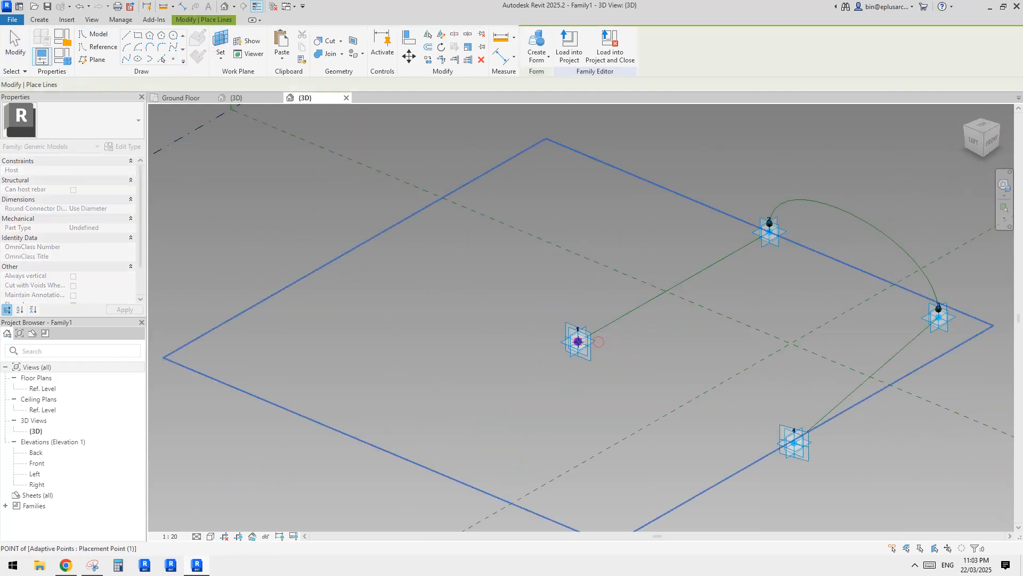
{"action": "left_click", "coordinate": [220, 40]}
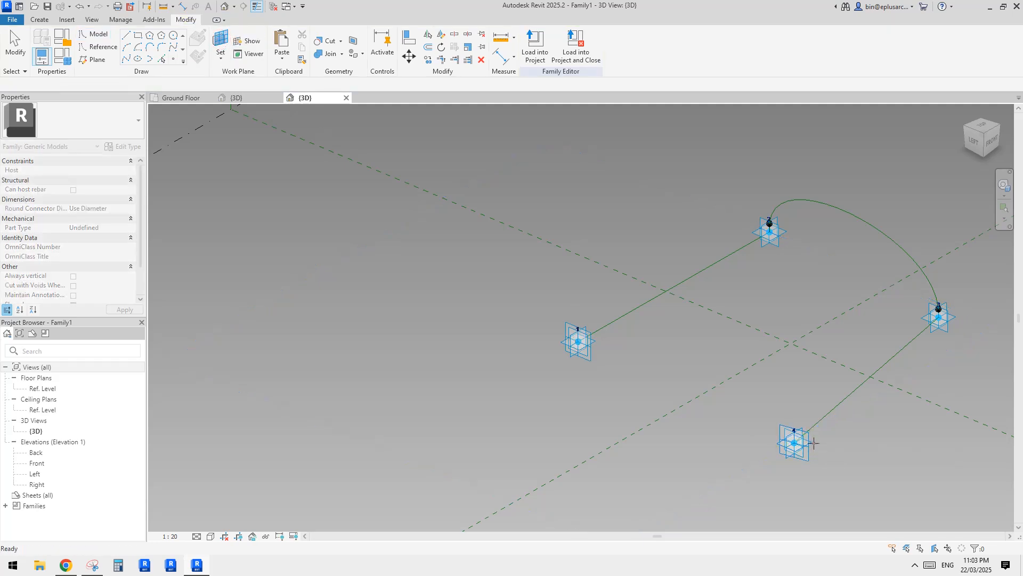
{"action": "left_click", "coordinate": [813, 443]}
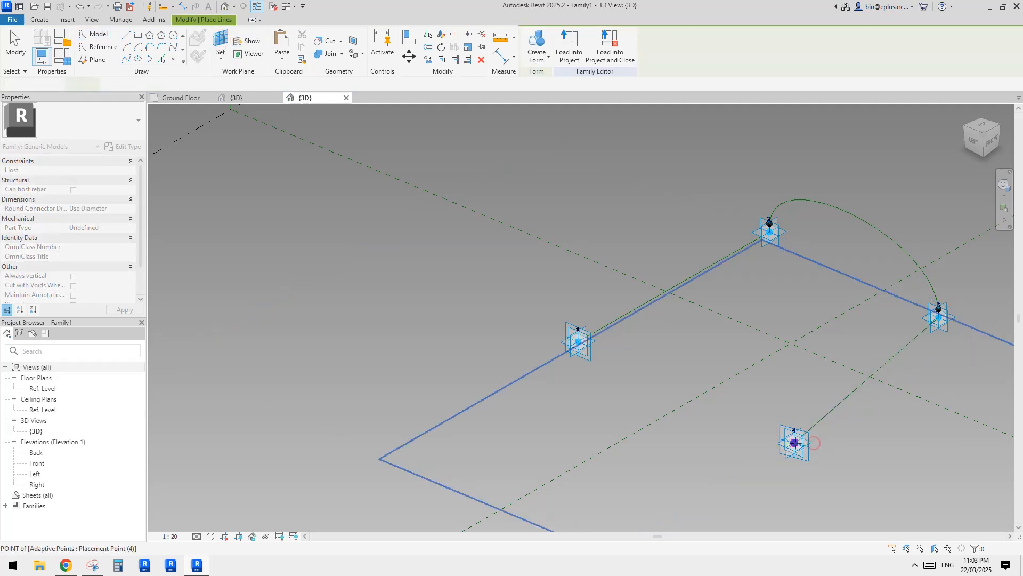
Associate the offset of the reference points hosted on adaptive points 1 and 4 with the "offset 1" parameter
{"action": "left_click", "coordinate": [578, 341]}
{"action": "left_click", "coordinate": [795, 444]}
{"action": "left_click", "coordinate": [795, 444], "text": "ctrl"}
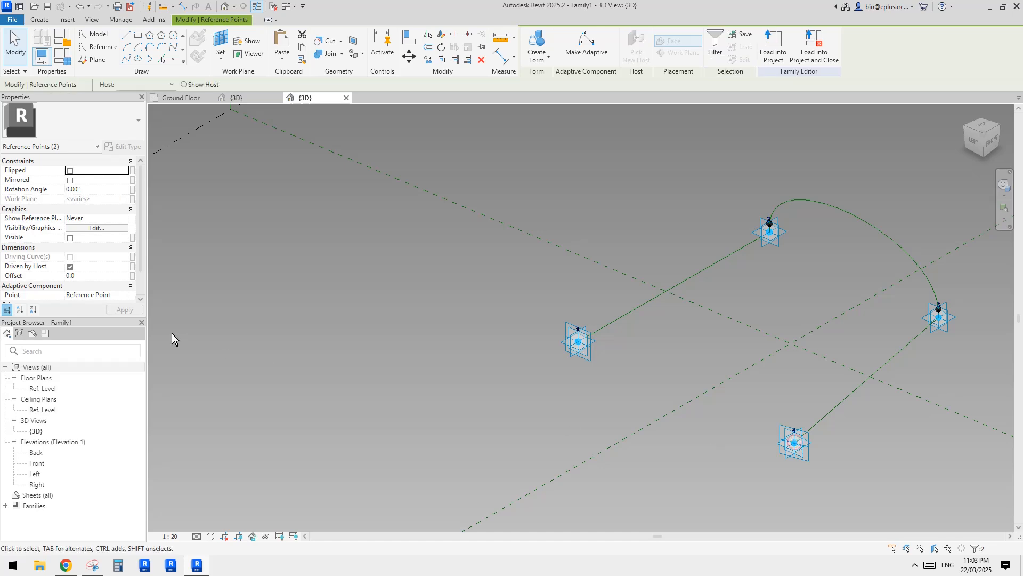
{"action": "scroll", "coordinate": [140, 277], "scroll_direction": "down", "scroll_amount": 2}
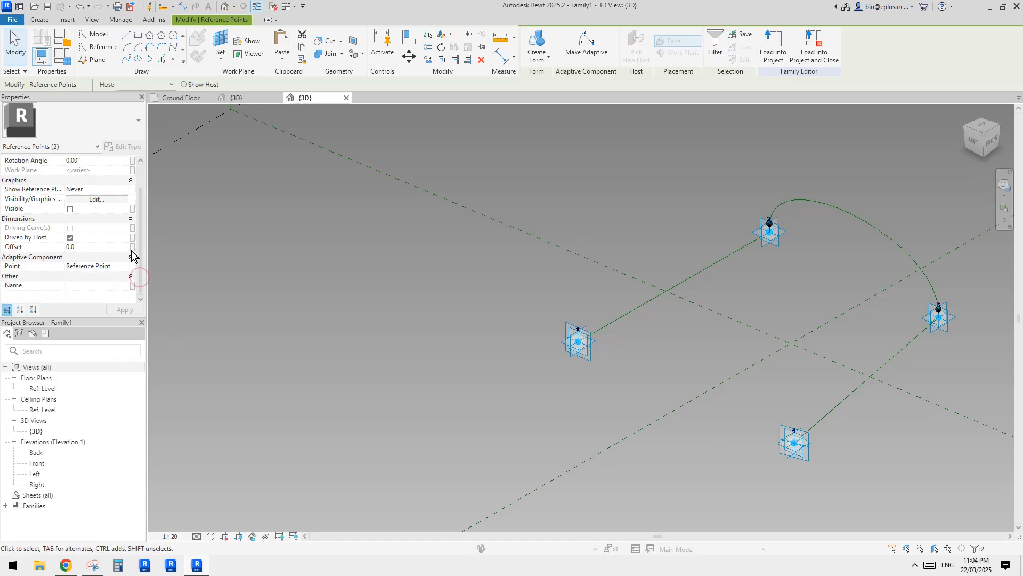
{"action": "left_click", "coordinate": [133, 248]}
{"action": "left_click", "coordinate": [391, 279]}
{"action": "left_click", "coordinate": [484, 395]}
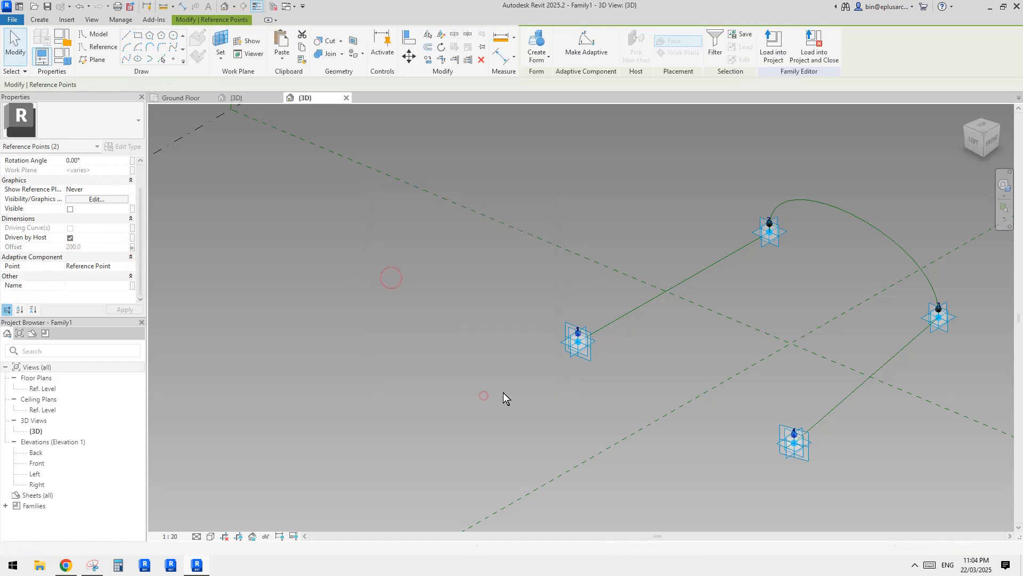
Create a spline reference line through adaptive points 1 and 4 and the offset reference points above them
{"action": "left_click", "coordinate": [607, 277]}
{"action": "left_click_drag", "start_coordinate": [475, 286], "coordinate": [603, 394]}
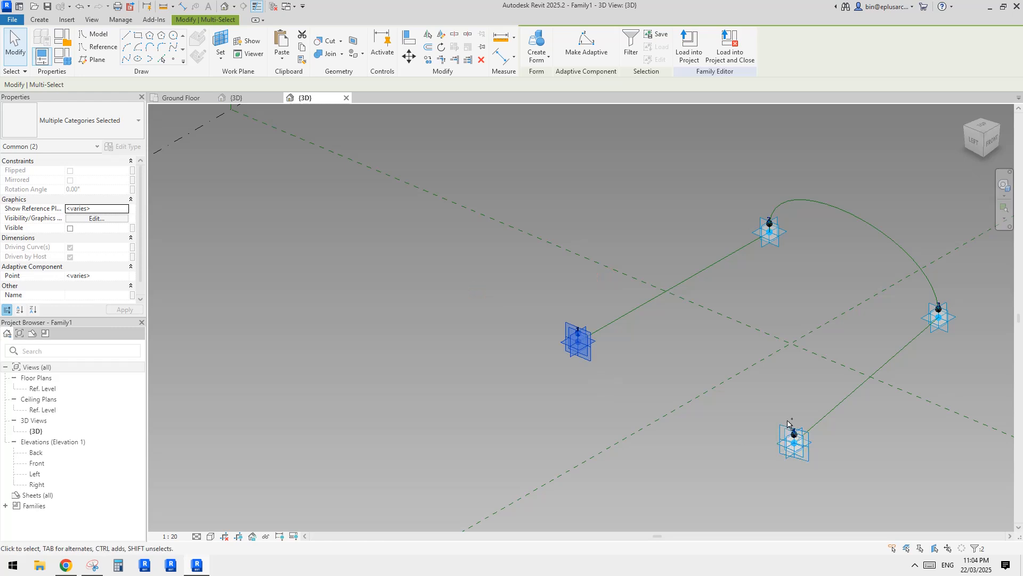
{"action": "left_click_drag", "start_coordinate": [746, 406], "coordinate": [822, 451], "text": "ctrl"}
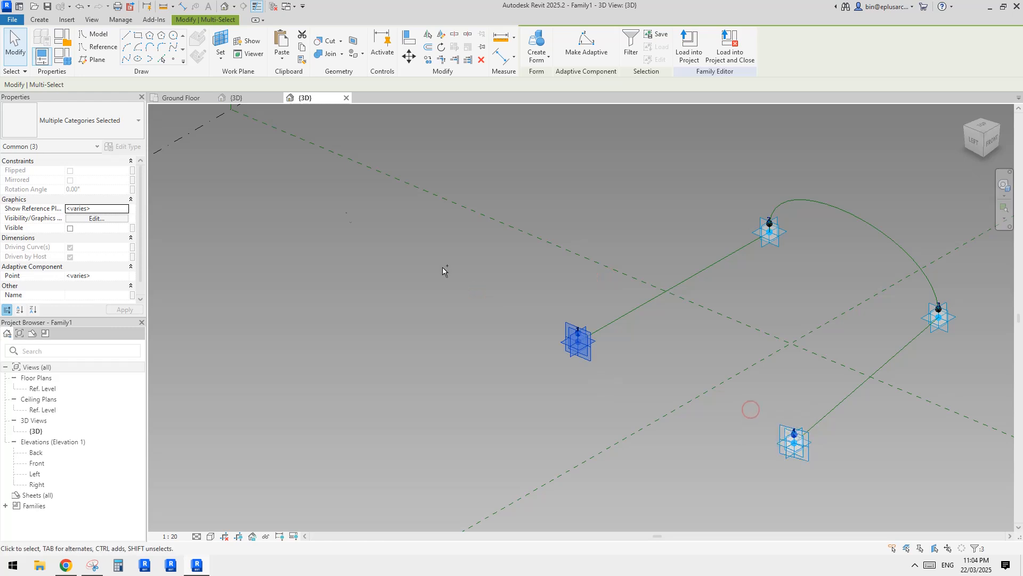
{"action": "left_click", "coordinate": [127, 58]}
{"action": "left_click", "coordinate": [74, 247]}
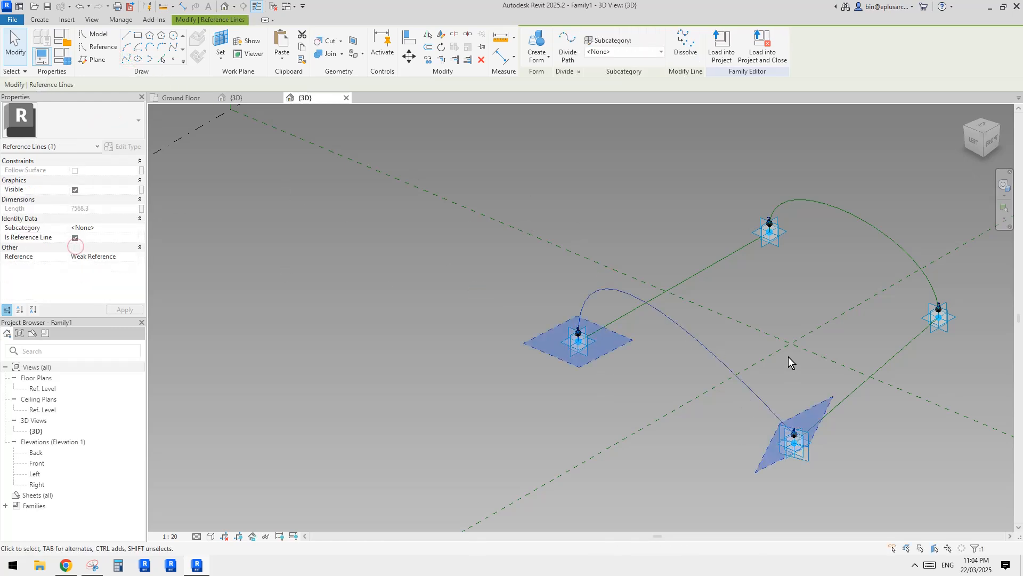
{"action": "left_click", "coordinate": [813, 458], "text": "ctrl"}
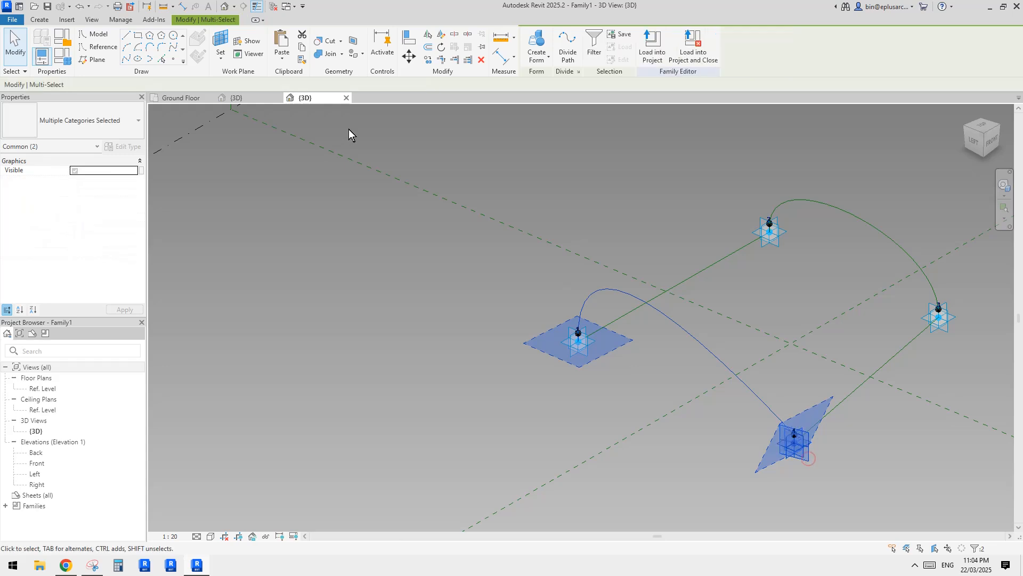
{"action": "left_click", "coordinate": [128, 63]}
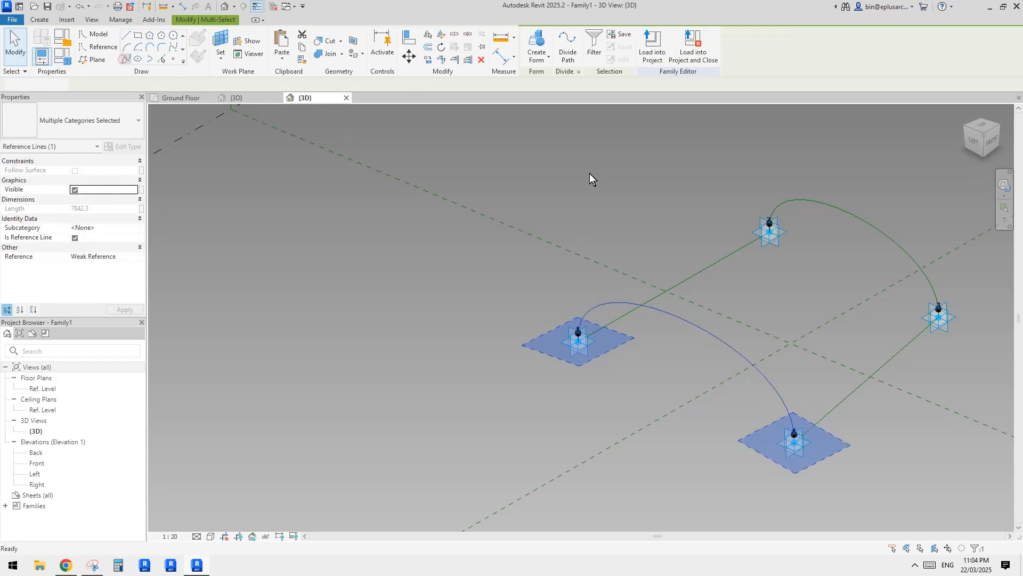
{"action": "left_click", "coordinate": [708, 208]}
Examine the two curved reference lines and the four adaptive points from several sides
{"action": "scroll", "coordinate": [701, 219], "scroll_direction": "down", "scroll_amount": 1}
{"action": "middle_click_drag", "start_coordinate": [806, 298], "coordinate": [675, 254], "text": "shift"}
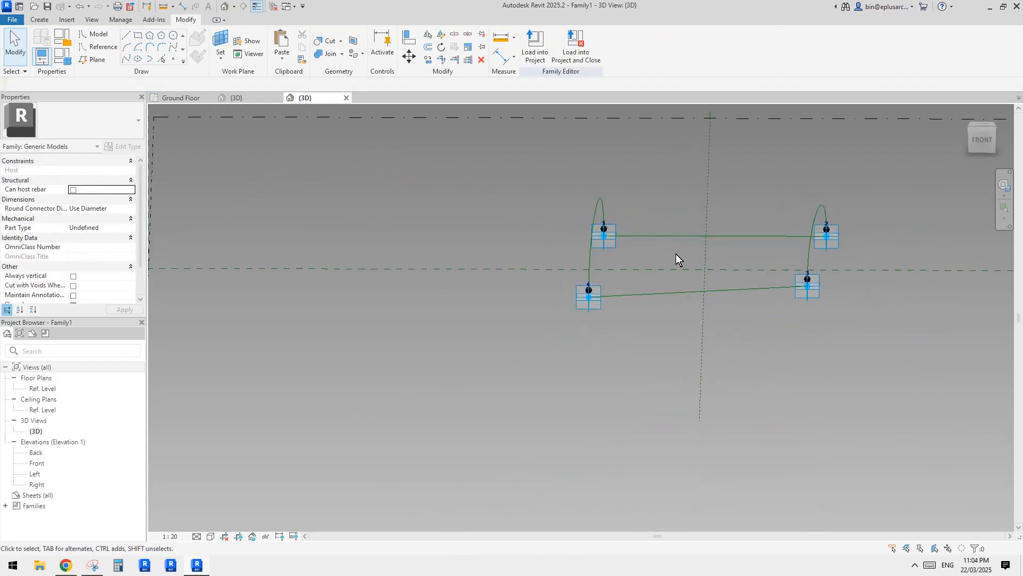
{"action": "middle_click_drag", "start_coordinate": [785, 265], "coordinate": [695, 262], "text": "shift"}
{"action": "middle_click_drag", "start_coordinate": [693, 216], "coordinate": [782, 181], "text": "shift"}
{"action": "left_click", "coordinate": [174, 60]}
{"action": "key", "text": "Escape"}
{"action": "key", "text": "Escape"}
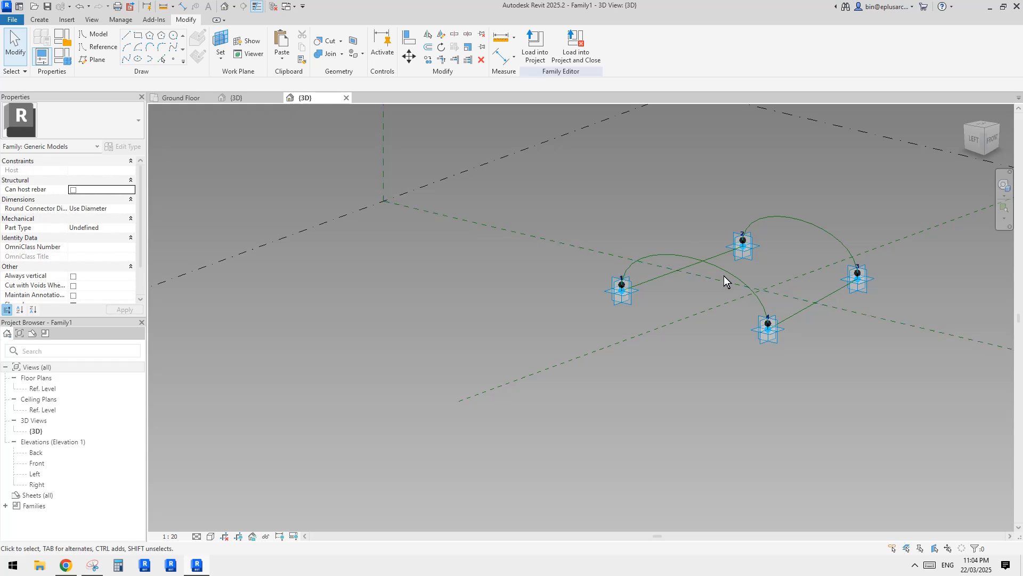
{"action": "key", "text": "Tab"}
{"action": "key", "text": "Tab"}
{"action": "middle_click_drag", "start_coordinate": [677, 274], "coordinate": [759, 285], "text": "shift"}
{"action": "middle_click_drag", "start_coordinate": [607, 233], "coordinate": [531, 257]}
{"action": "scroll", "coordinate": [78, 238], "scroll_direction": "down", "scroll_amount": 1}
{"action": "middle_click_drag", "start_coordinate": [688, 291], "coordinate": [711, 325], "text": "shift"}
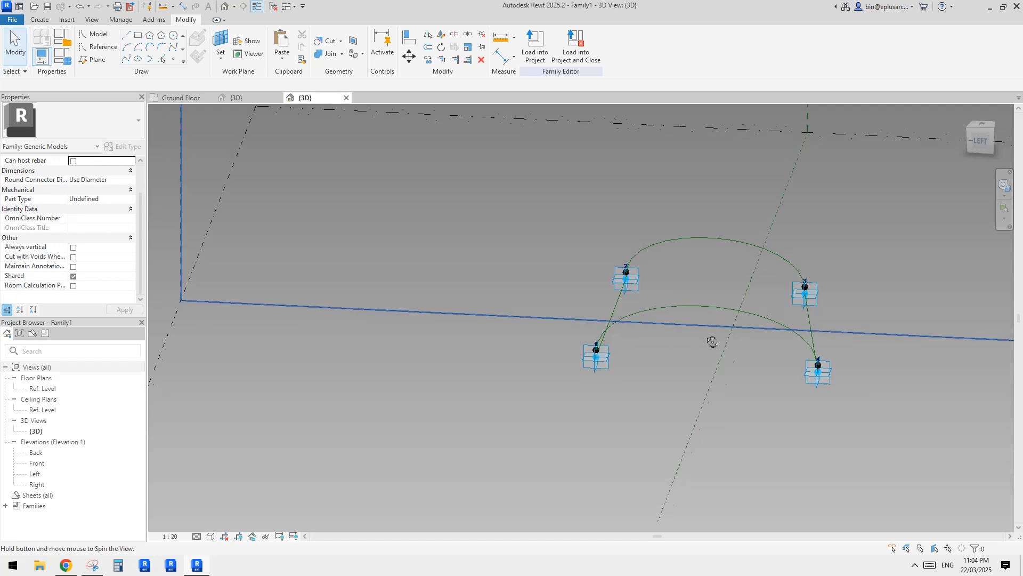
{"action": "scroll", "coordinate": [596, 354], "scroll_direction": "up", "scroll_amount": 3}
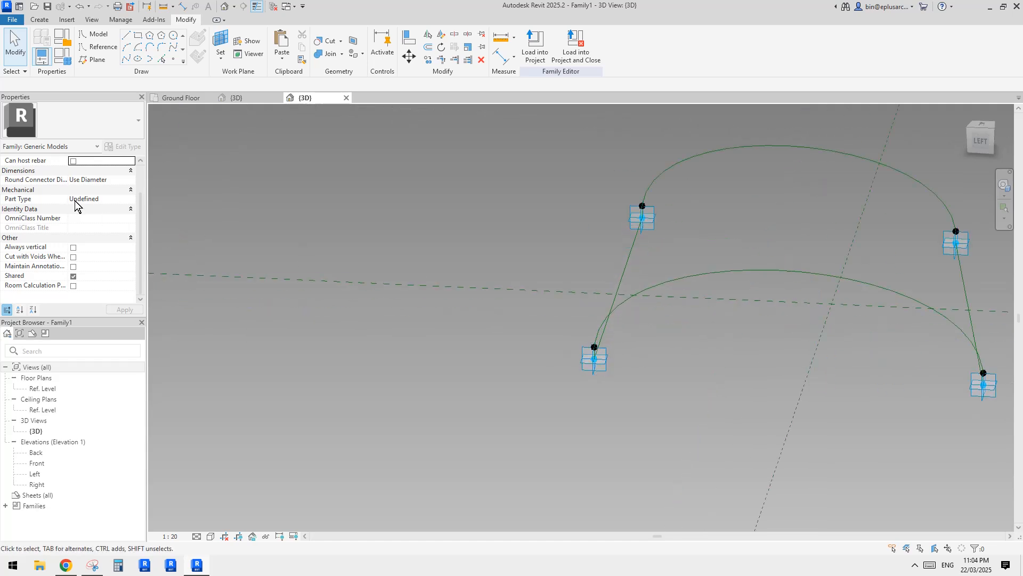
Try a smaller value for the "offset 1" family parameter and check the shape of both curves
{"action": "left_click", "coordinate": [61, 56]}
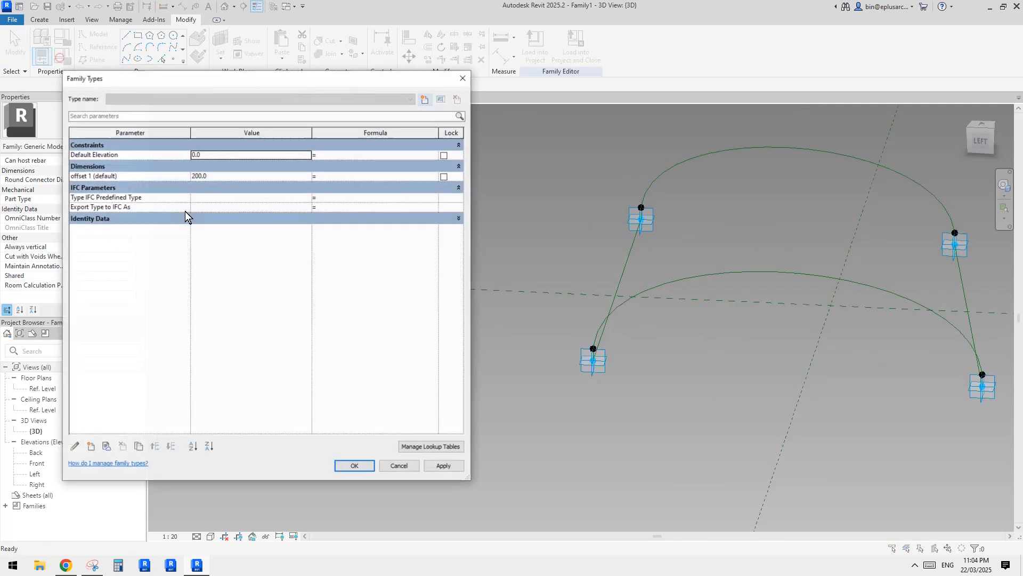
{"action": "left_click", "coordinate": [358, 466]}
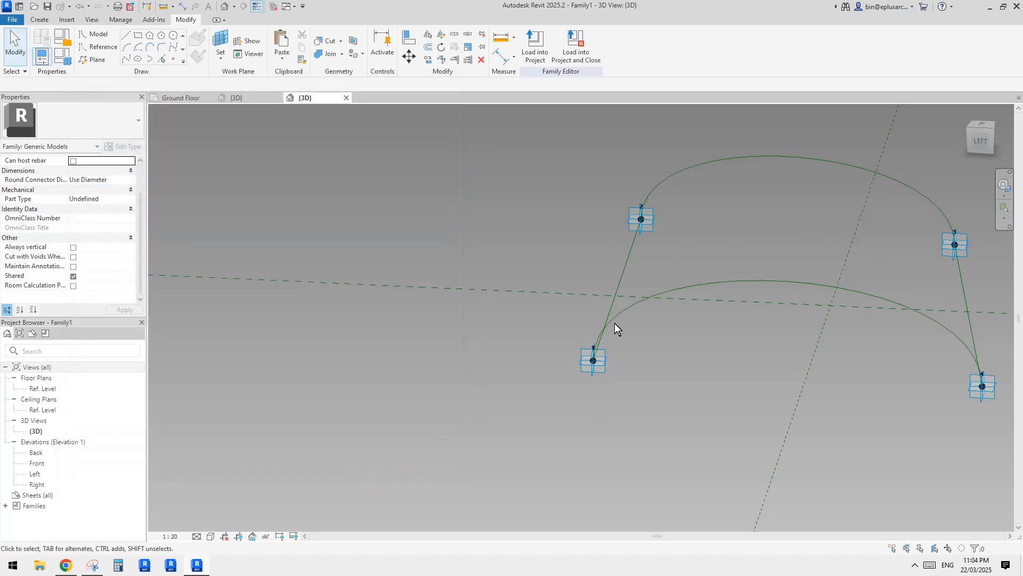
{"action": "middle_click_drag", "start_coordinate": [593, 356], "coordinate": [622, 224], "text": "shift"}
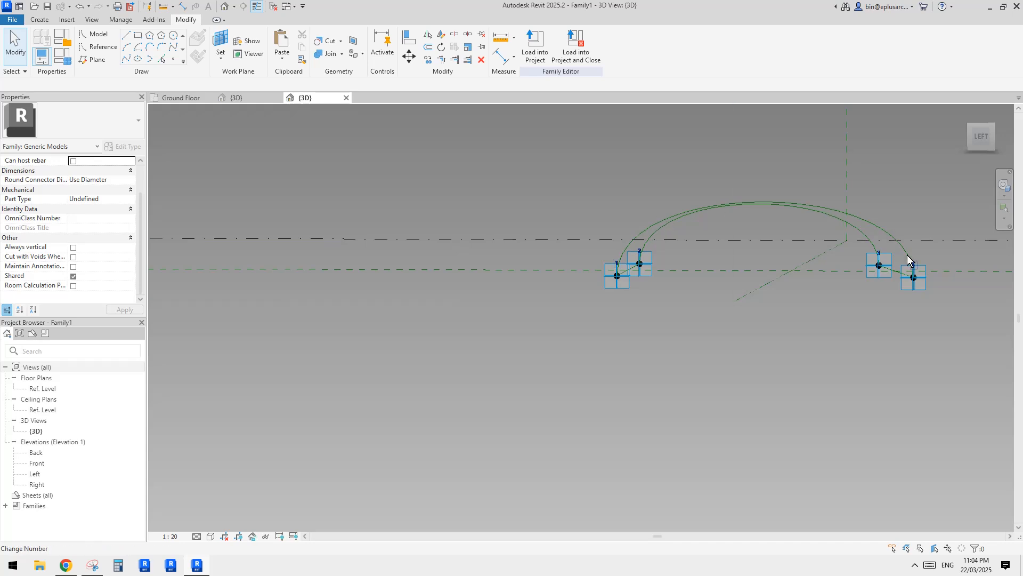
Move the offset reference point hosted on adaptive point 1 horizontally by 200 towards adaptive point 4
{"action": "middle_click_drag", "start_coordinate": [713, 269], "coordinate": [572, 364], "text": "shift"}
{"action": "scroll", "coordinate": [588, 367], "scroll_direction": "up", "scroll_amount": 2}
{"action": "left_click", "coordinate": [576, 365]}
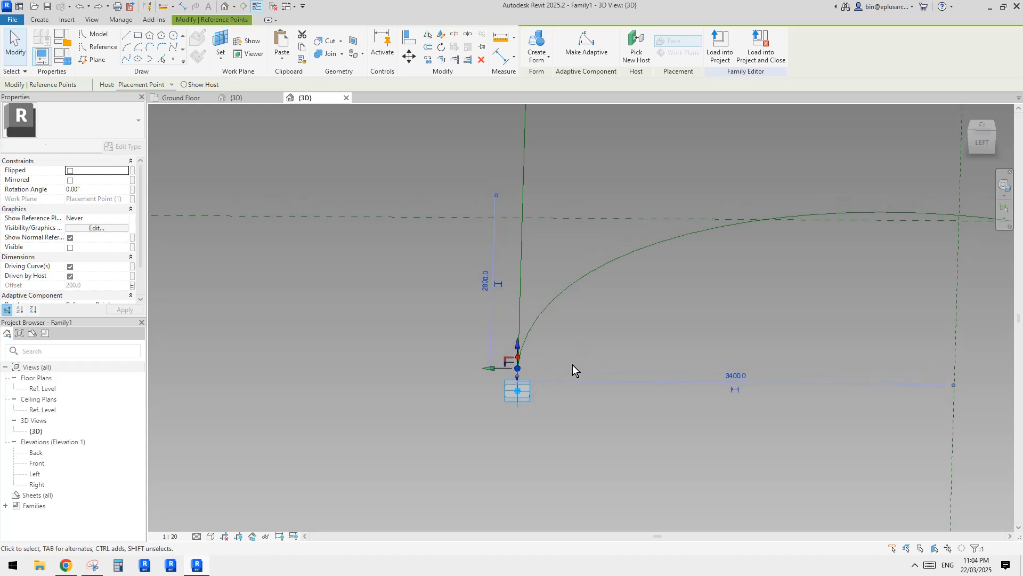
{"action": "key", "text": "Escape"}
{"action": "key", "text": "m"}
{"action": "key", "text": "v"}
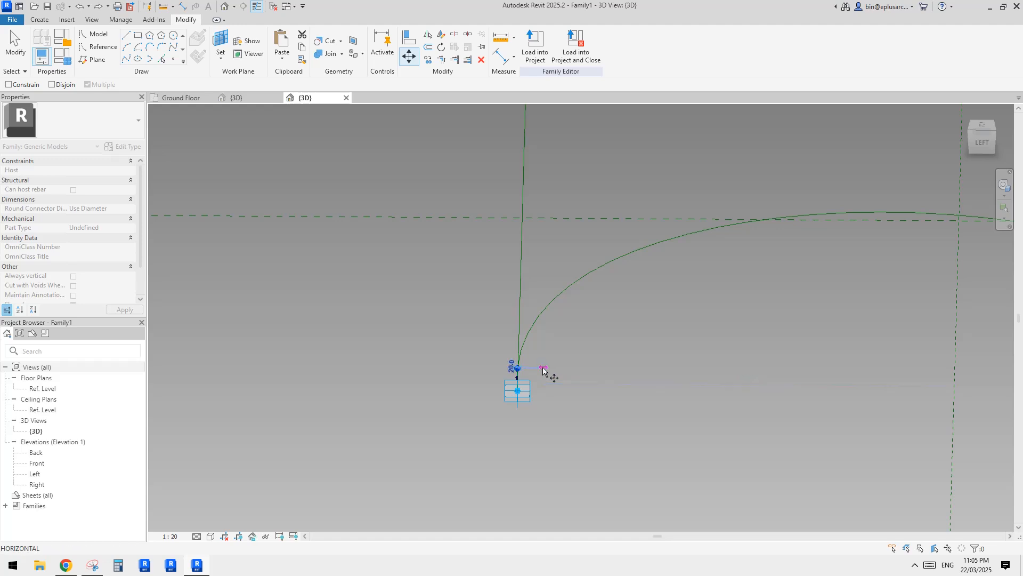
{"action": "left_click", "coordinate": [543, 368]}
{"action": "left_click", "coordinate": [570, 369]}
{"action": "scroll", "coordinate": [655, 316], "scroll_direction": "down", "scroll_amount": 4}
{"action": "middle_click_drag", "start_coordinate": [654, 316], "coordinate": [554, 311]}
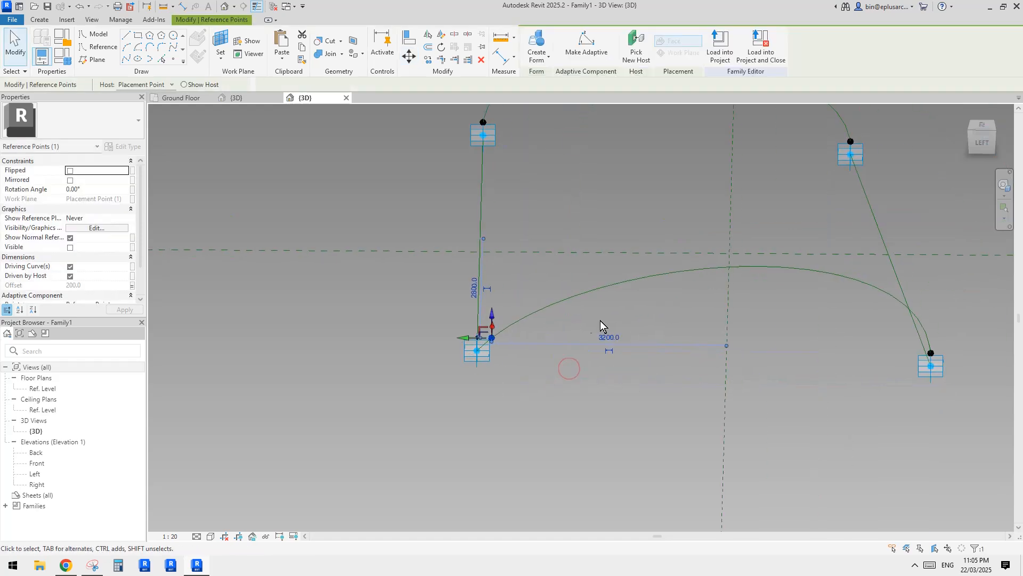
{"action": "middle_click_drag", "start_coordinate": [783, 327], "coordinate": [760, 335]}
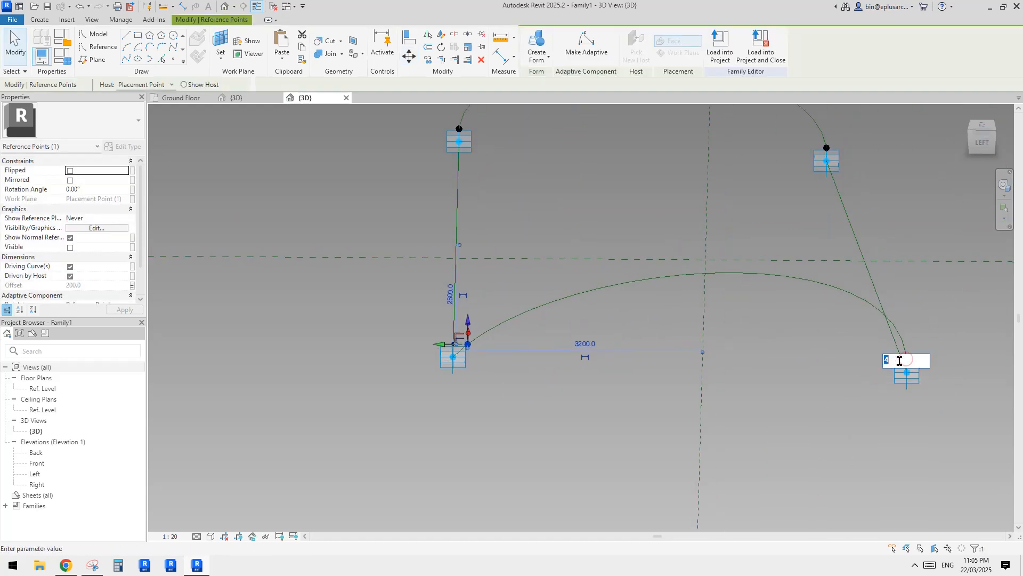
Move the offset reference point hosted on adaptive point 4 horizontally by 200 towards adaptive point 1
{"action": "left_click", "coordinate": [860, 345]}
{"action": "left_click_drag", "start_coordinate": [860, 346], "coordinate": [918, 369]}
{"action": "middle_click_drag", "start_coordinate": [867, 357], "coordinate": [864, 362]}
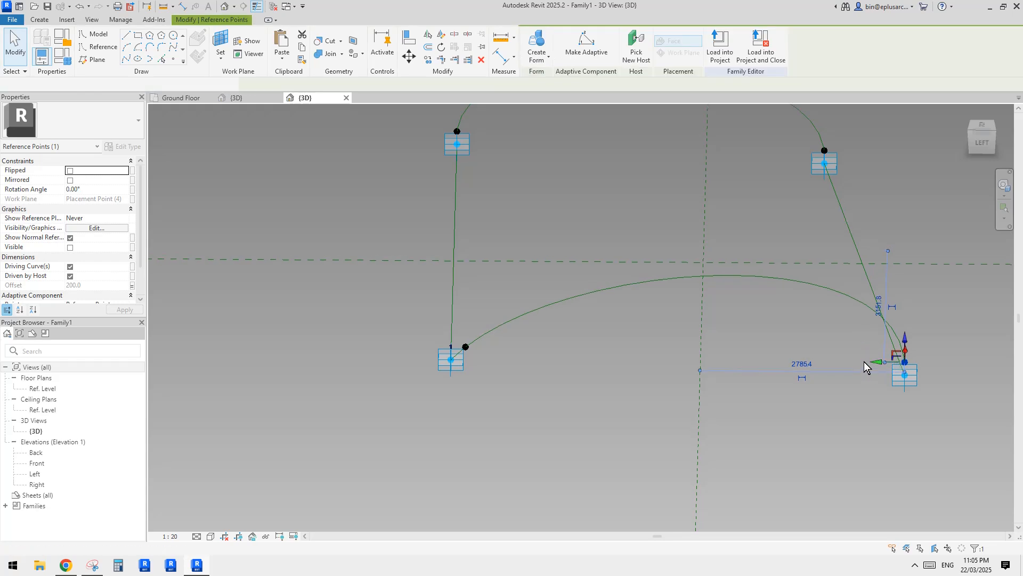
{"action": "key", "text": "m"}
{"action": "key", "text": "v"}
{"action": "left_click", "coordinate": [860, 354]}
{"action": "type", "text": "200"}
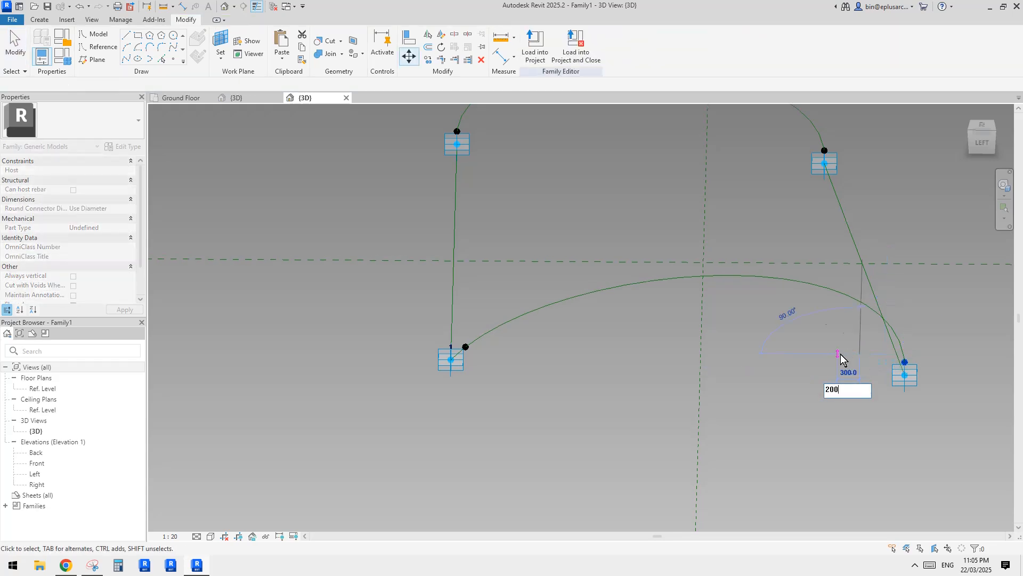
{"action": "key", "text": "Return"}
{"action": "key", "text": "Escape"}
{"action": "middle_click_drag", "start_coordinate": [846, 354], "coordinate": [813, 345], "text": "shift"}
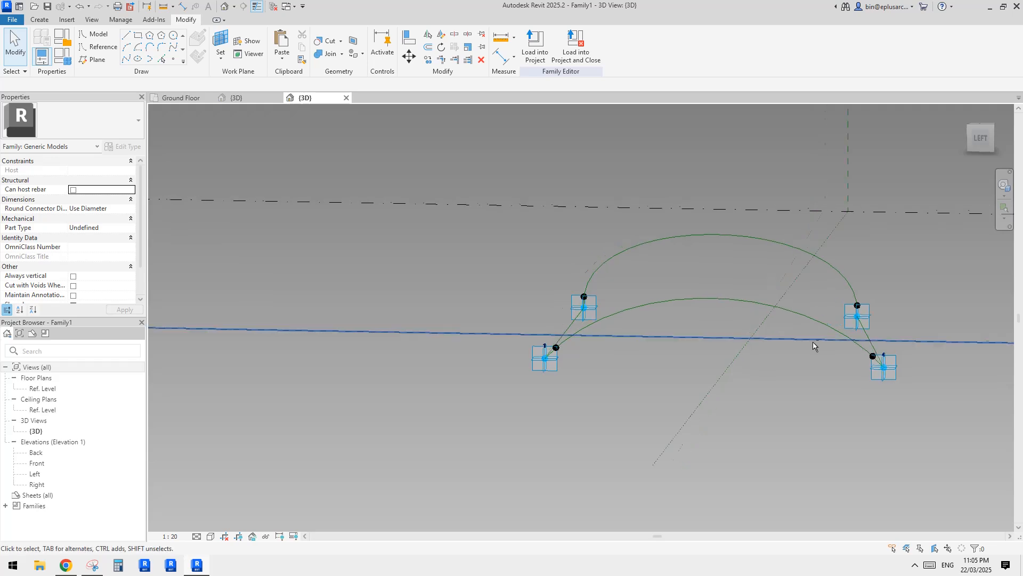
Set the "offset 1" family parameter to 50
{"action": "left_click", "coordinate": [68, 60]}
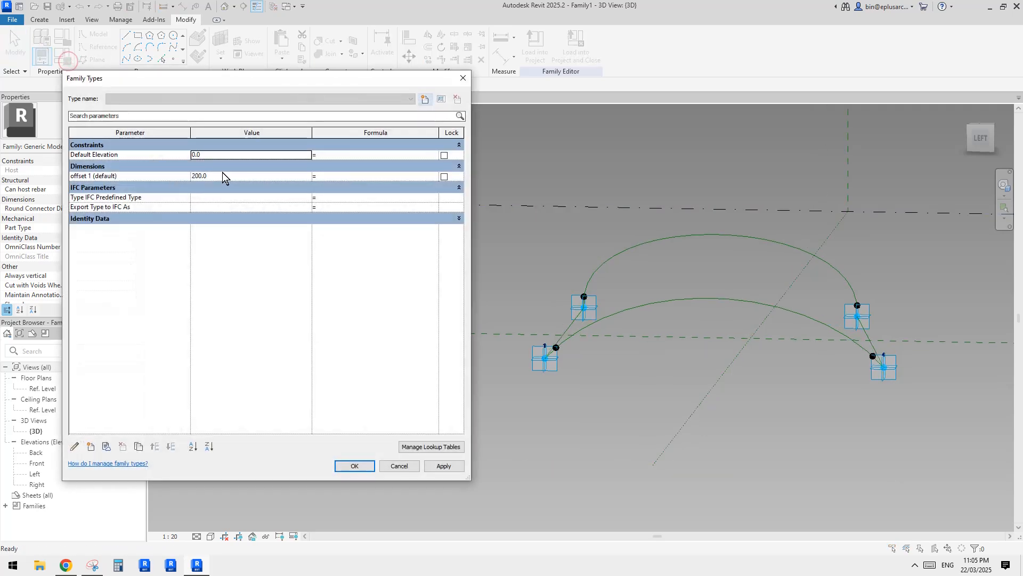
{"action": "left_click", "coordinate": [444, 467]}
{"action": "left_click", "coordinate": [385, 467]}
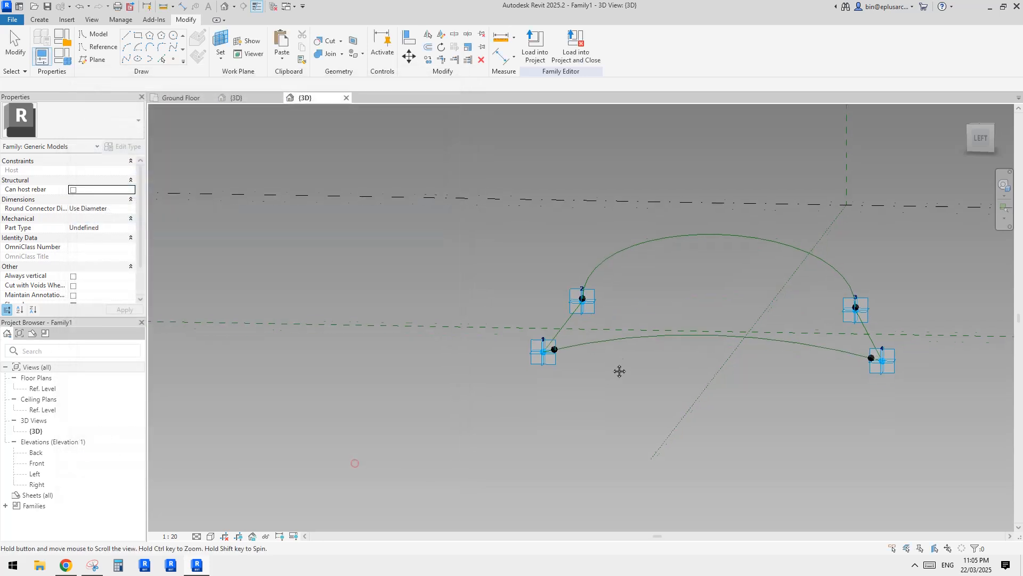
{"action": "scroll", "coordinate": [586, 309], "scroll_direction": "up", "scroll_amount": 5}
{"action": "scroll", "coordinate": [588, 306], "scroll_direction": "up", "scroll_amount": 3}
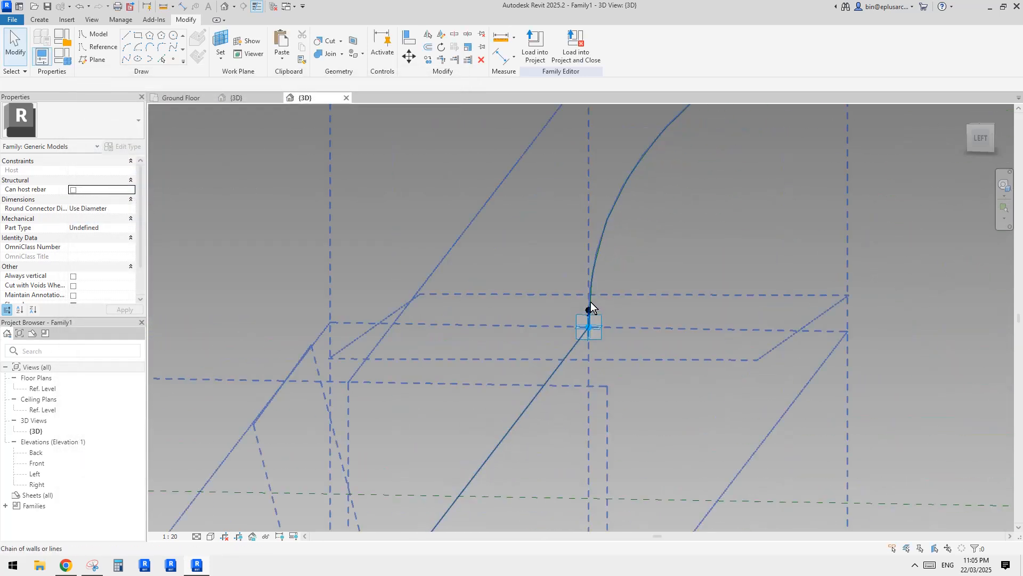
{"action": "left_click_drag", "start_coordinate": [618, 325], "coordinate": [617, 326]}
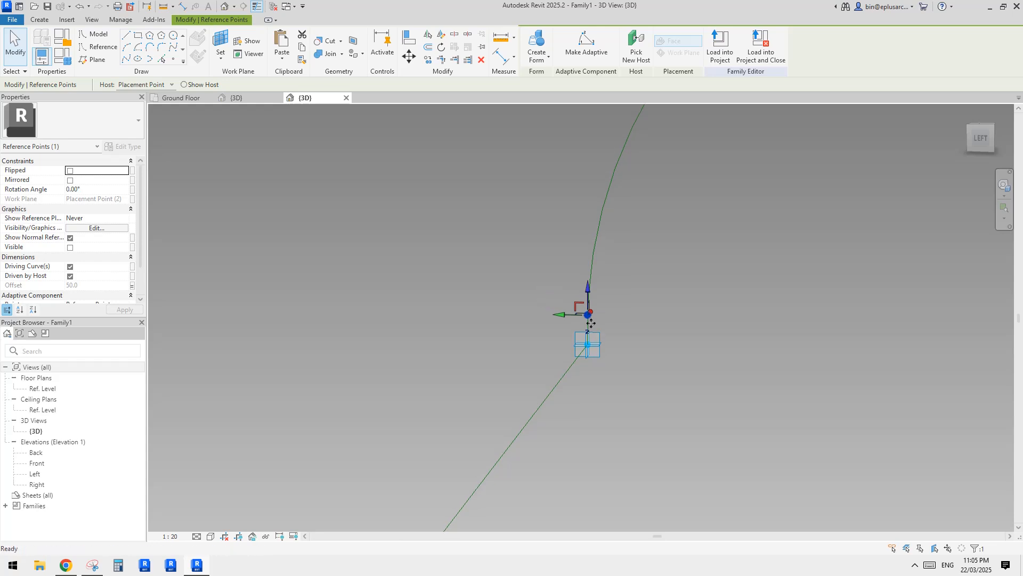
{"action": "key", "text": "m"}
{"action": "key", "text": "v"}
{"action": "scroll", "coordinate": [592, 325], "scroll_direction": "down", "scroll_amount": 4}
{"action": "scroll", "coordinate": [583, 331], "scroll_direction": "down", "scroll_amount": 5}
{"action": "scroll", "coordinate": [547, 284], "scroll_direction": "up", "scroll_amount": 4}
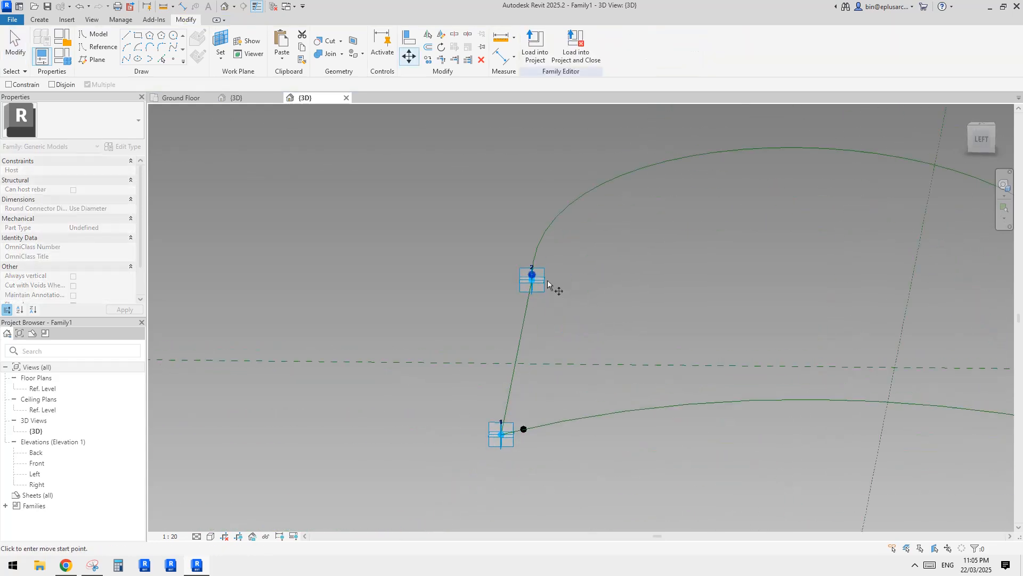
{"action": "scroll", "coordinate": [598, 315], "scroll_direction": "down", "scroll_amount": 2}
{"action": "left_click", "coordinate": [594, 314]}
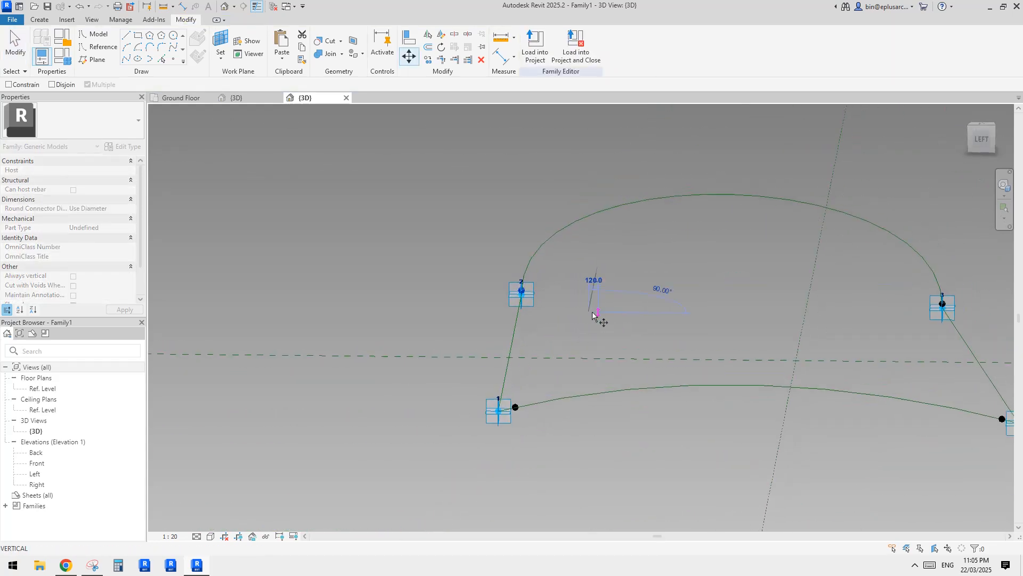
{"action": "key", "text": "Escape"}
Move the offset reference point hosted on adaptive point 2 horizontally by 200 towards adaptive point 3
{"action": "left_click", "coordinate": [520, 291]}
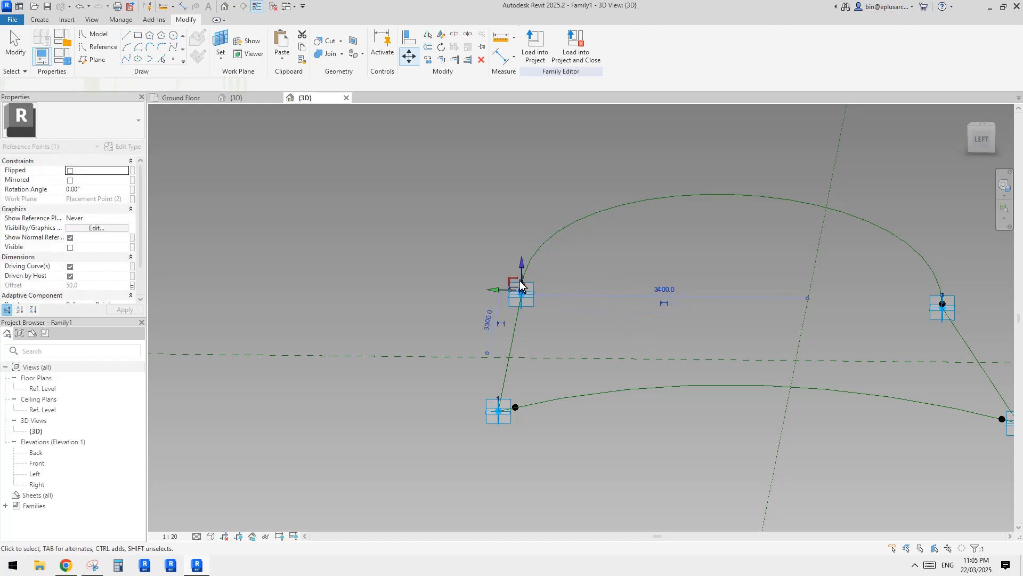
{"action": "scroll", "coordinate": [522, 293], "scroll_direction": "up", "scroll_amount": 2}
{"action": "scroll", "coordinate": [520, 298], "scroll_direction": "down", "scroll_amount": 1}
{"action": "scroll", "coordinate": [522, 299], "scroll_direction": "up", "scroll_amount": 1}
{"action": "middle_click_drag", "start_coordinate": [534, 372], "coordinate": [567, 385], "text": "shift"}
{"action": "key", "text": "m"}
{"action": "key", "text": "v"}
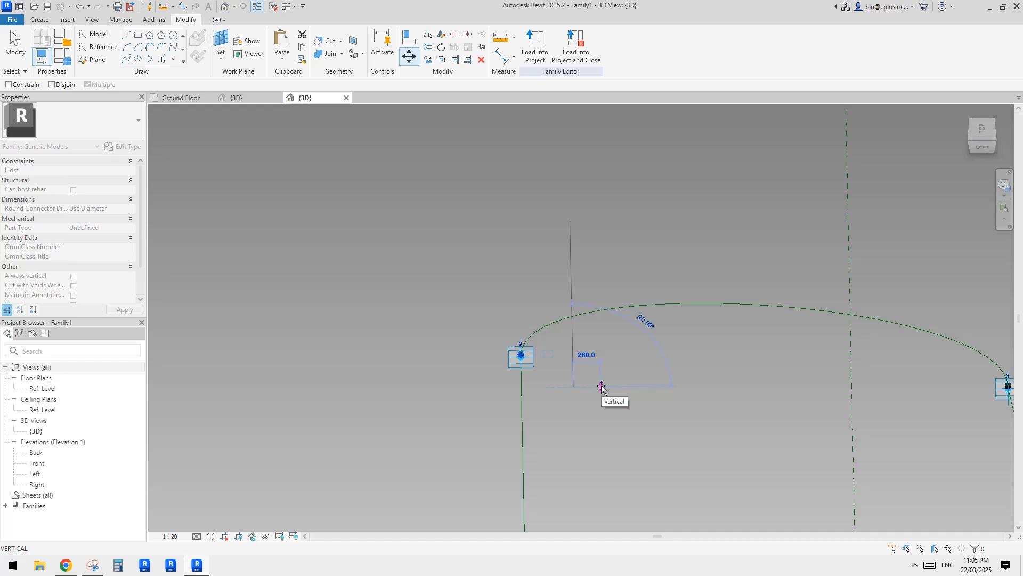
{"action": "type", "text": "00"}
{"action": "key", "text": "Return"}
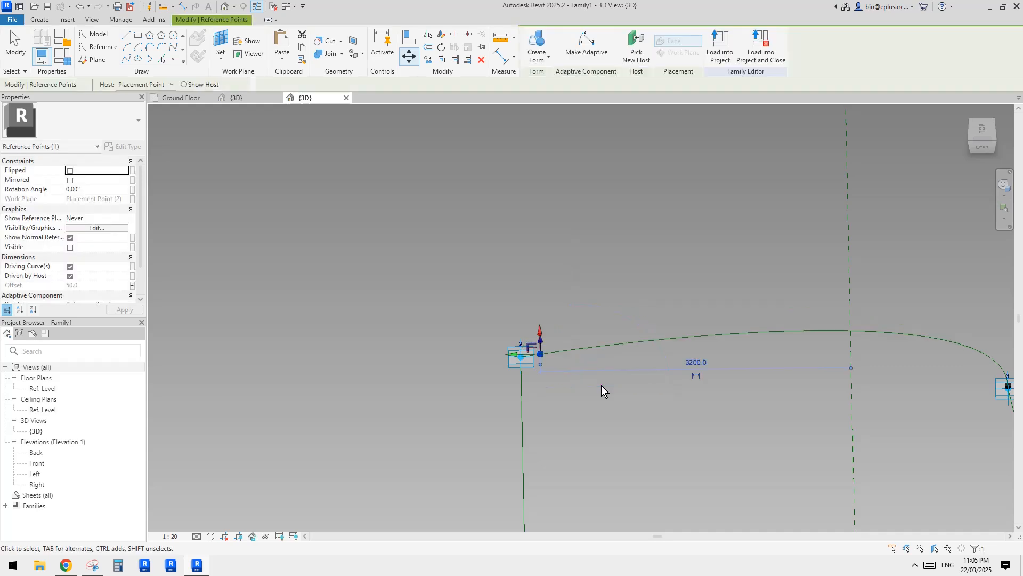
Move the offset reference point hosted on adaptive point 3 horizontally by 200 towards adaptive point 2
{"action": "middle_click_drag", "start_coordinate": [603, 392], "coordinate": [722, 301], "text": "shift"}
{"action": "scroll", "coordinate": [768, 245], "scroll_direction": "up", "scroll_amount": 6}
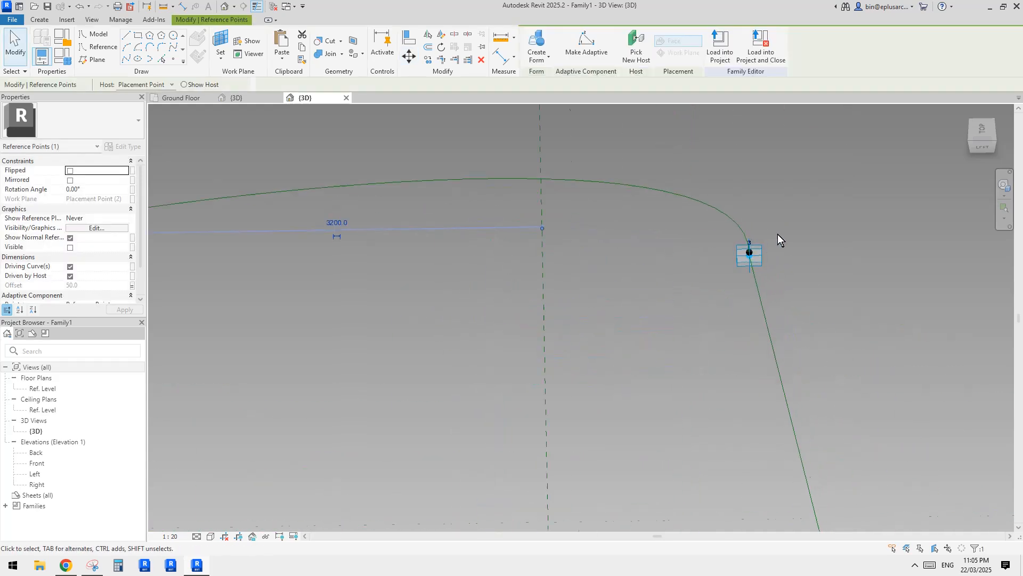
{"action": "scroll", "coordinate": [752, 253], "scroll_direction": "up", "scroll_amount": 3}
{"action": "left_click", "coordinate": [746, 254]}
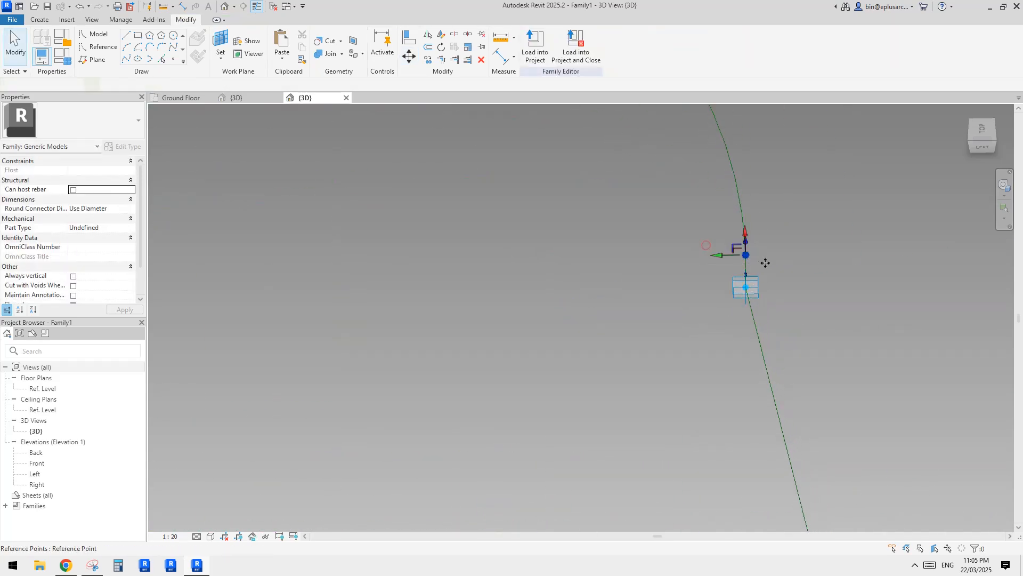
{"action": "middle_click_drag", "start_coordinate": [765, 260], "coordinate": [763, 282]}
{"action": "key", "text": "m"}
{"action": "key", "text": "v"}
{"action": "left_click", "coordinate": [664, 273]}
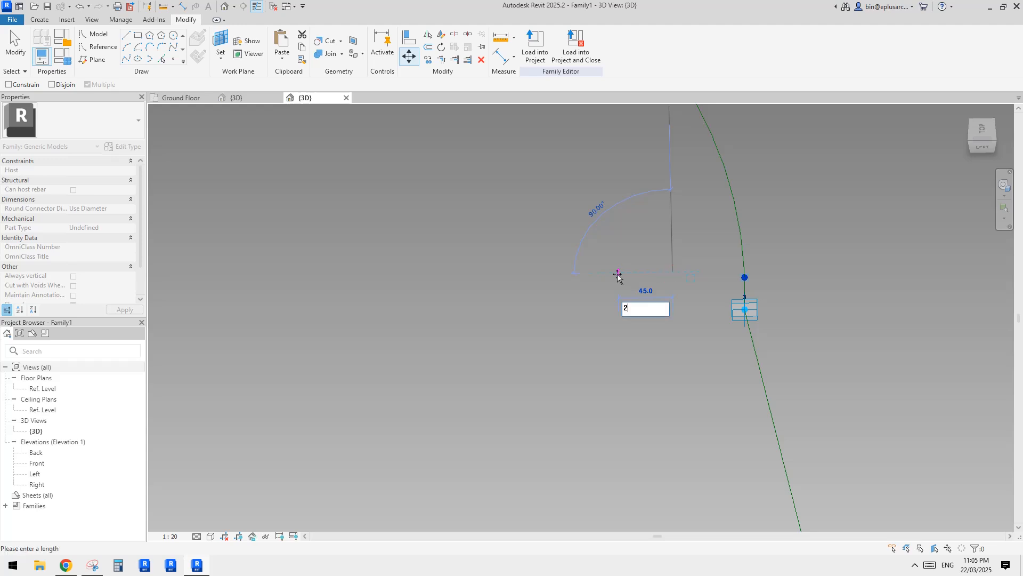
{"action": "type", "text": "200"}
{"action": "key", "text": "Return"}
{"action": "scroll", "coordinate": [586, 286], "scroll_direction": "down", "scroll_amount": 5}
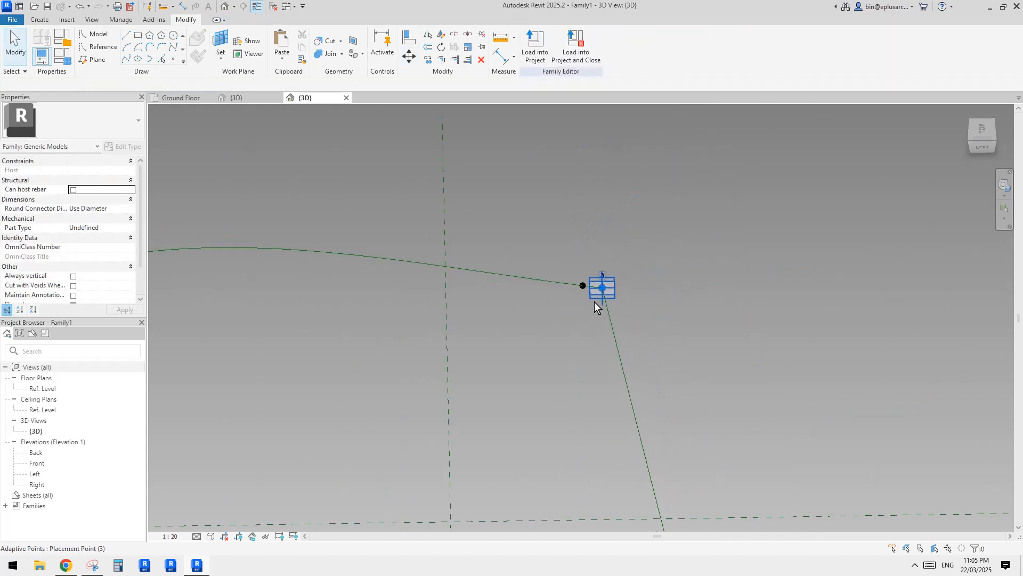
Place a hosted reference point at the midpoint of the straight edge 1–2 and another at the midpoint of edge 3–4
{"action": "middle_click_drag", "start_coordinate": [582, 305], "coordinate": [500, 292], "text": "shift"}
{"action": "scroll", "coordinate": [500, 293], "scroll_direction": "up", "scroll_amount": 3}
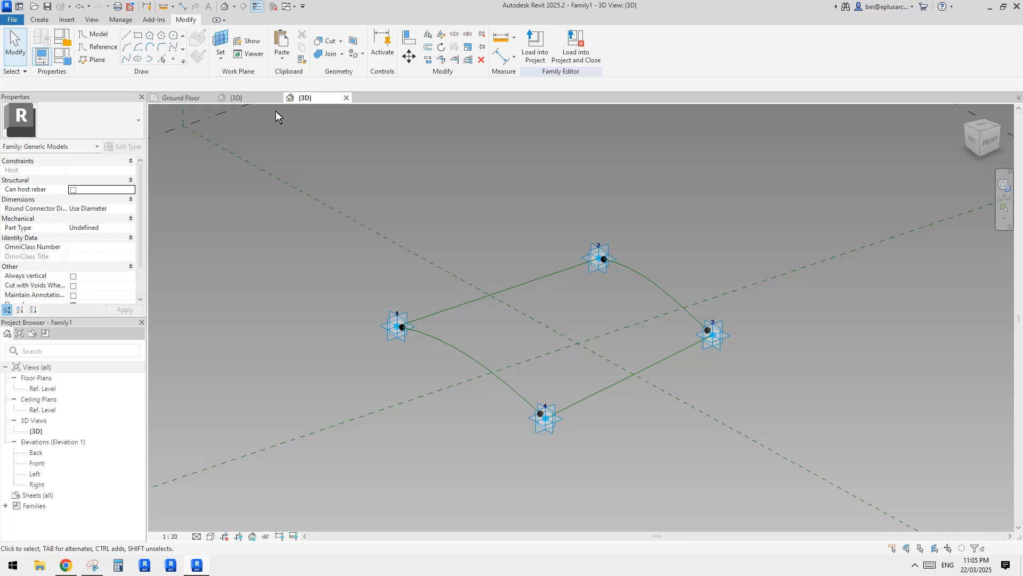
{"action": "left_click", "coordinate": [174, 59]}
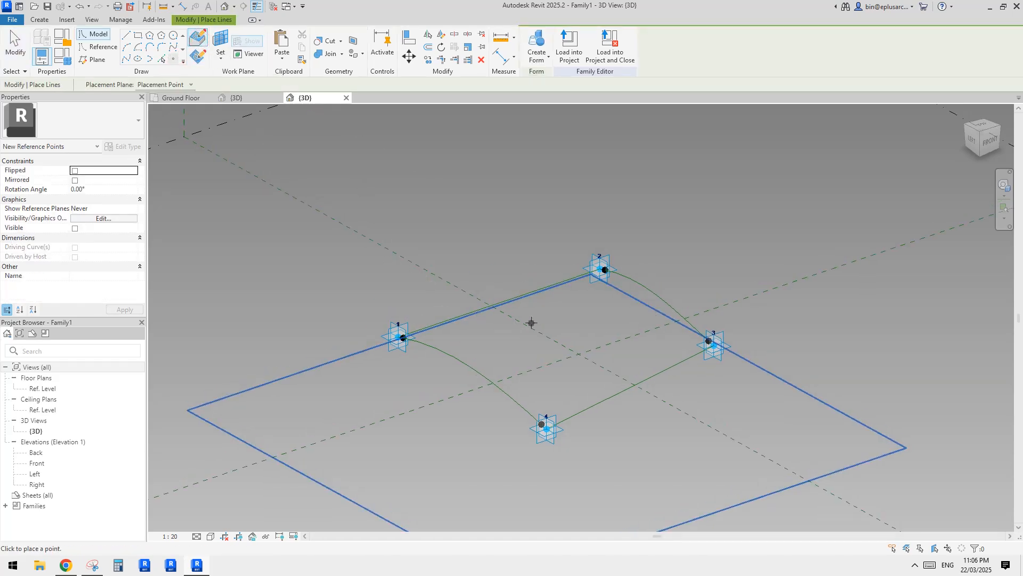
{"action": "middle_click_drag", "start_coordinate": [531, 322], "coordinate": [542, 261], "text": "shift"}
{"action": "scroll", "coordinate": [549, 267], "scroll_direction": "up", "scroll_amount": 4}
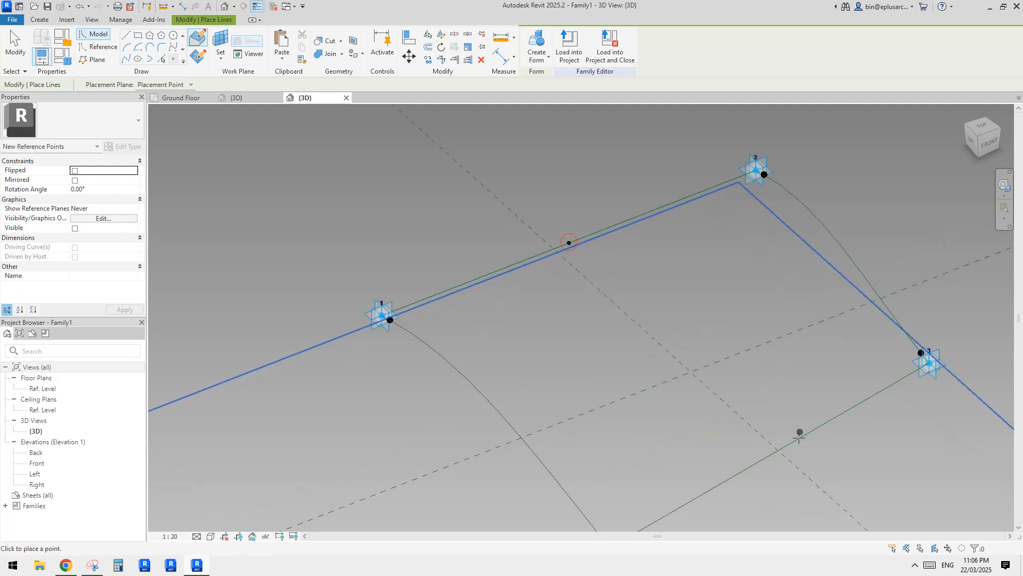
{"action": "key", "text": "Escape"}
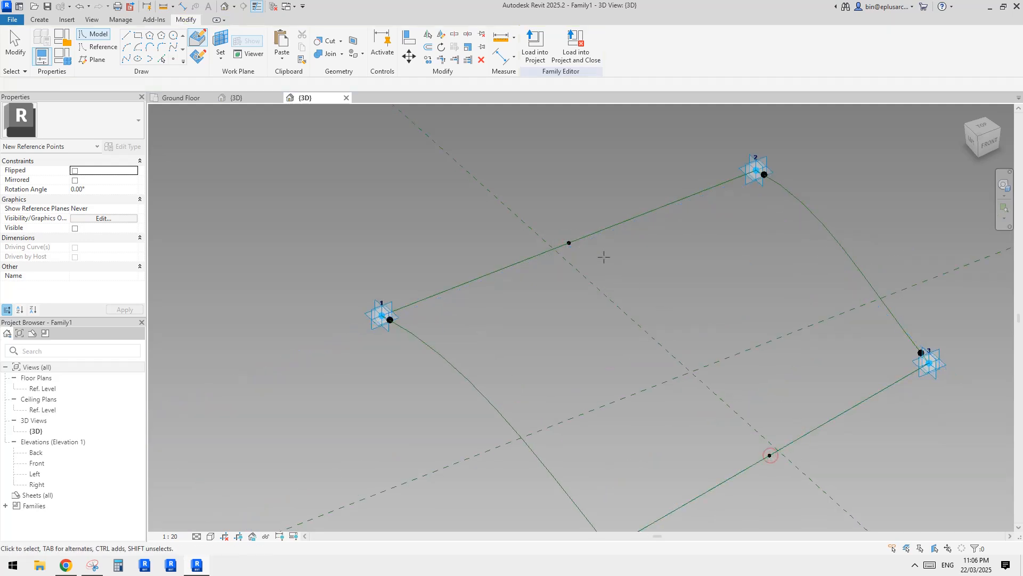
{"action": "middle_click_drag", "start_coordinate": [611, 294], "coordinate": [582, 258]}
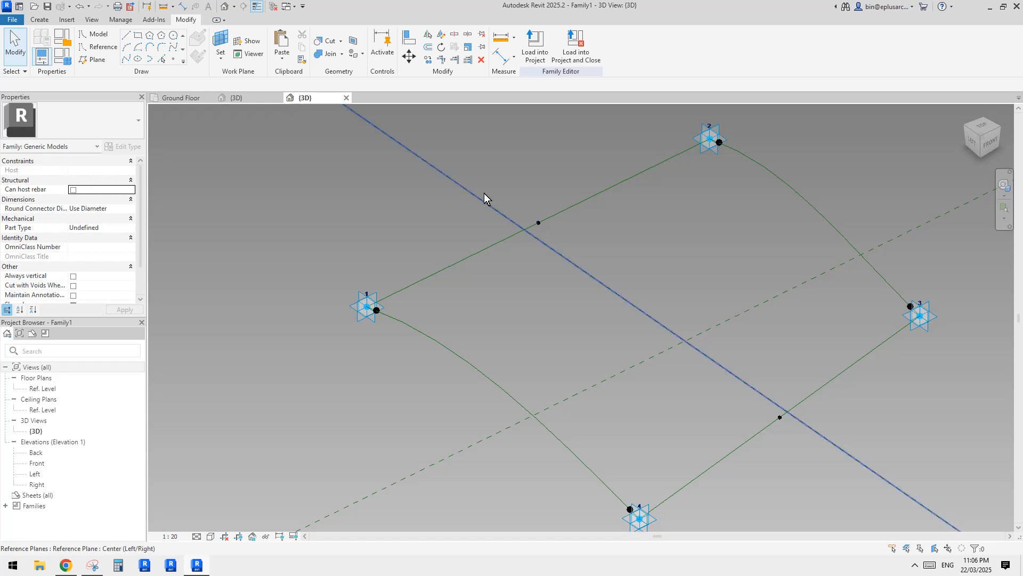
Place a second reference point hosted on the midpoint reference point of the edge between adaptive points 1 and 2
{"action": "left_click", "coordinate": [174, 59]}
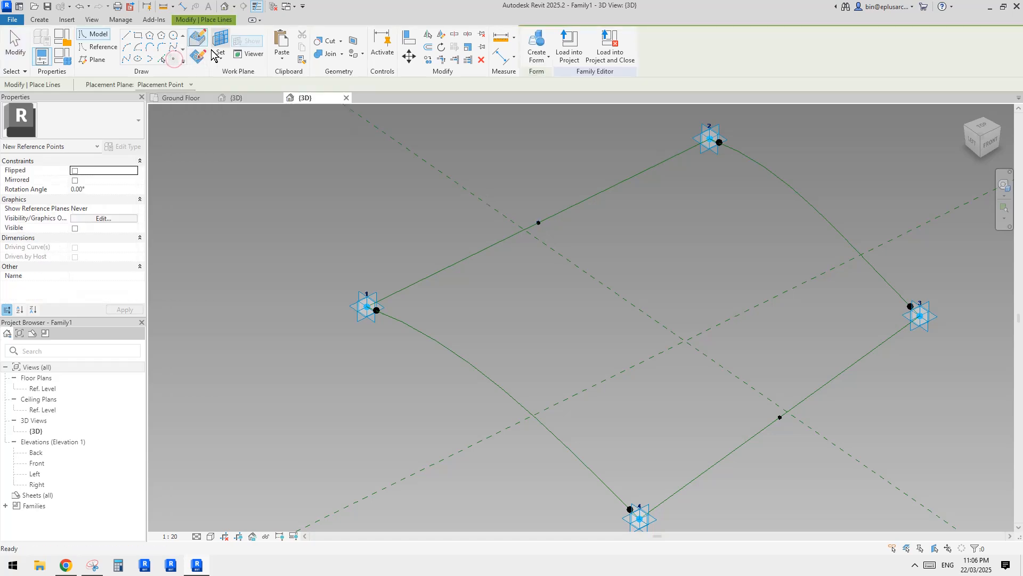
{"action": "key", "text": "Escape"}
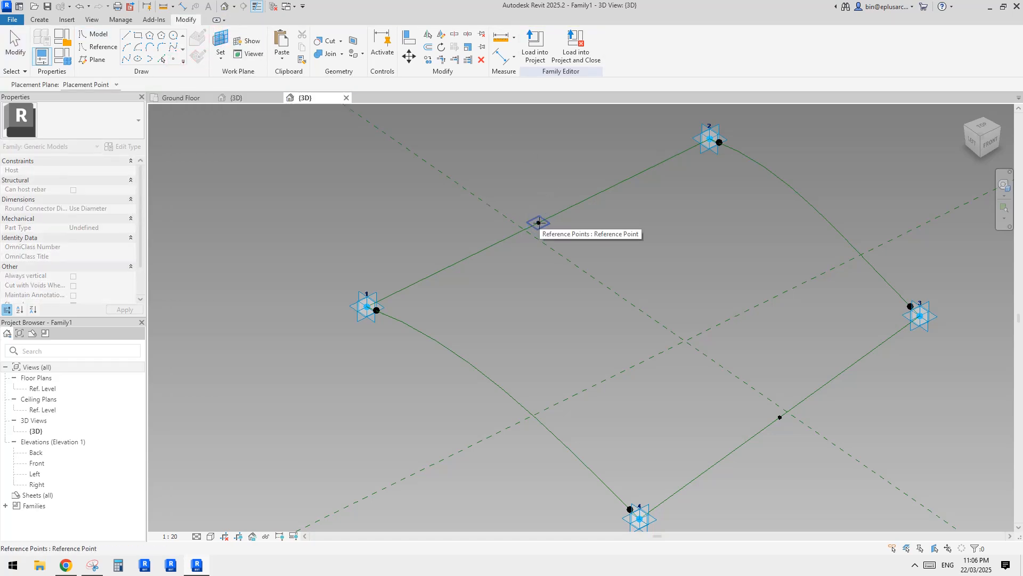
{"action": "key", "text": "Return"}
{"action": "left_click", "coordinate": [539, 223]}
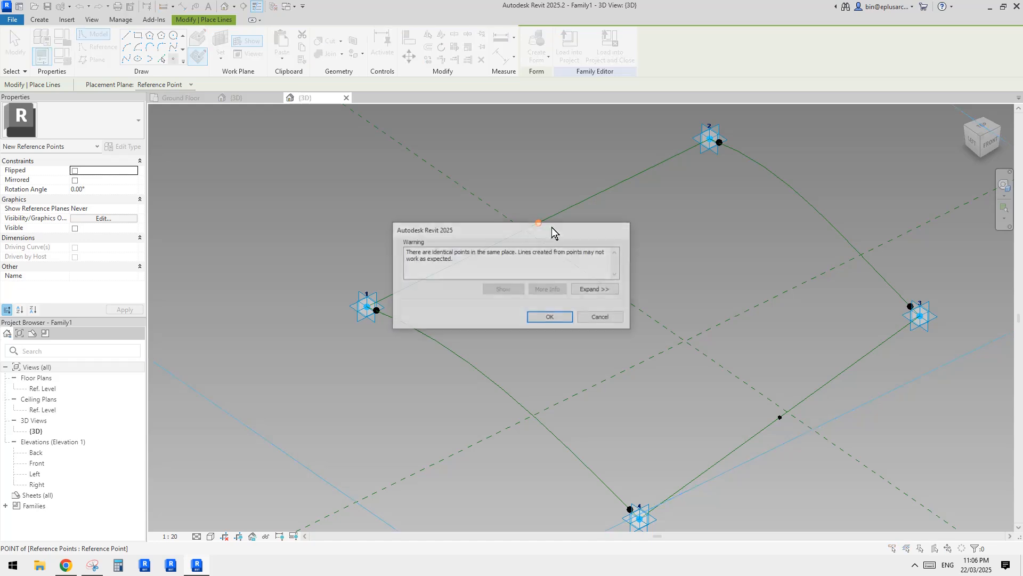
{"action": "left_click", "coordinate": [551, 318]}
{"action": "middle_click_drag", "start_coordinate": [638, 342], "coordinate": [548, 320]}
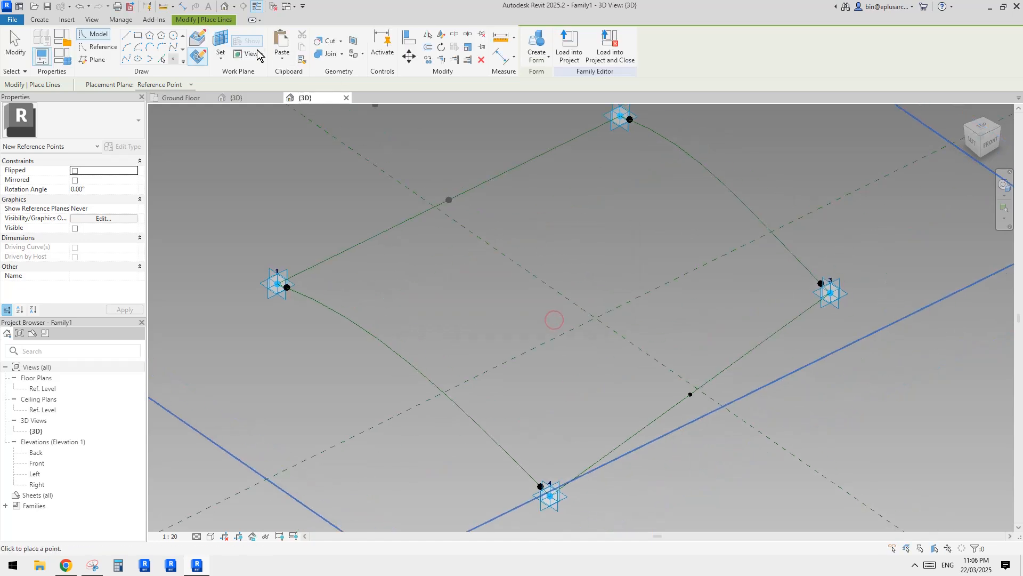
Place a second reference point hosted on the midpoint reference point of the edge between adaptive points 3 and 4
{"action": "key", "text": "Escape"}
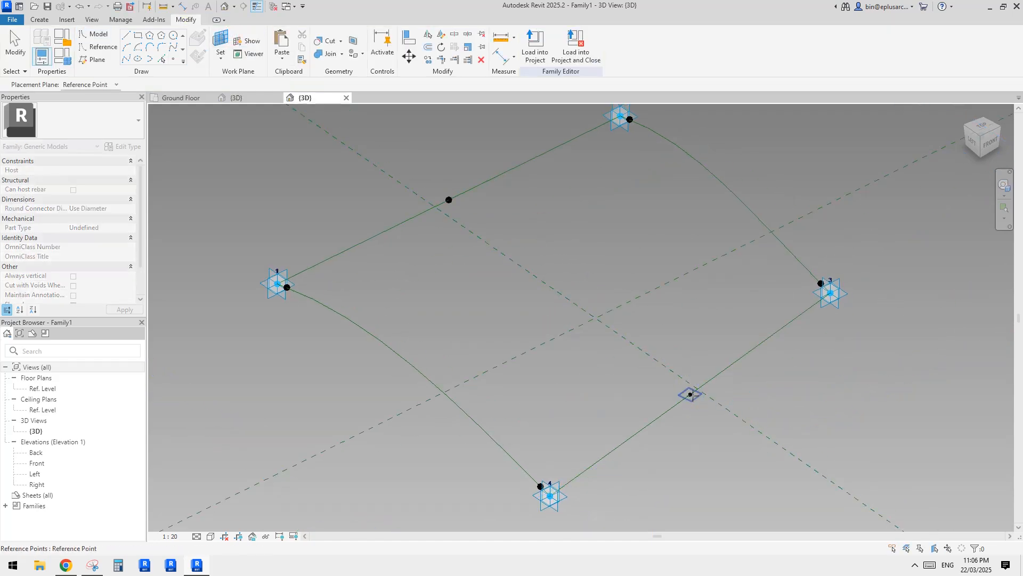
{"action": "key", "text": "Return"}
{"action": "left_click", "coordinate": [690, 394]}
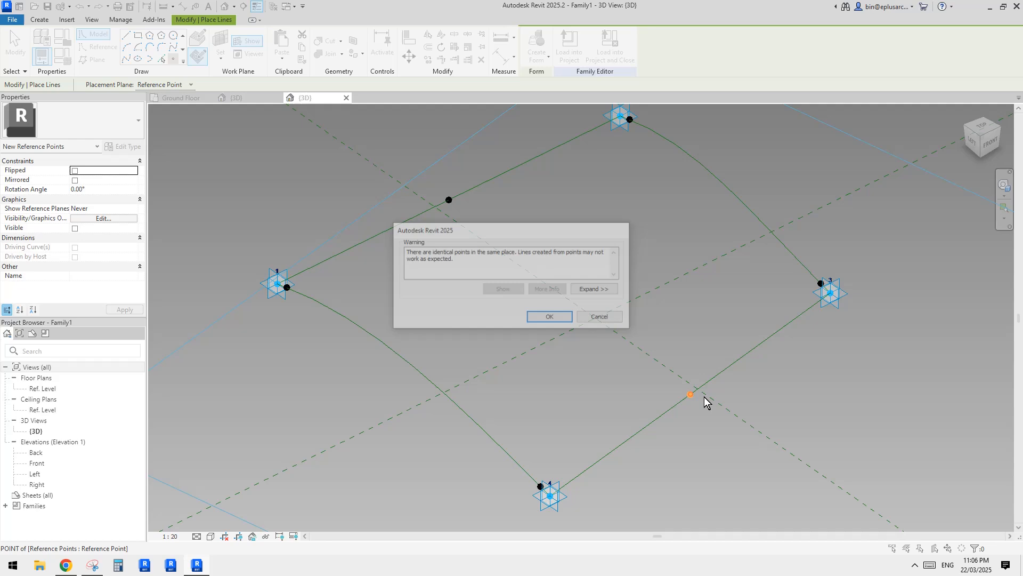
{"action": "left_click", "coordinate": [551, 318]}
{"action": "key", "text": "Escape"}
Associate the Offset of both newly hosted midpoint reference points with a new family type parameter named "offset 2"
{"action": "left_click", "coordinate": [448, 200]}
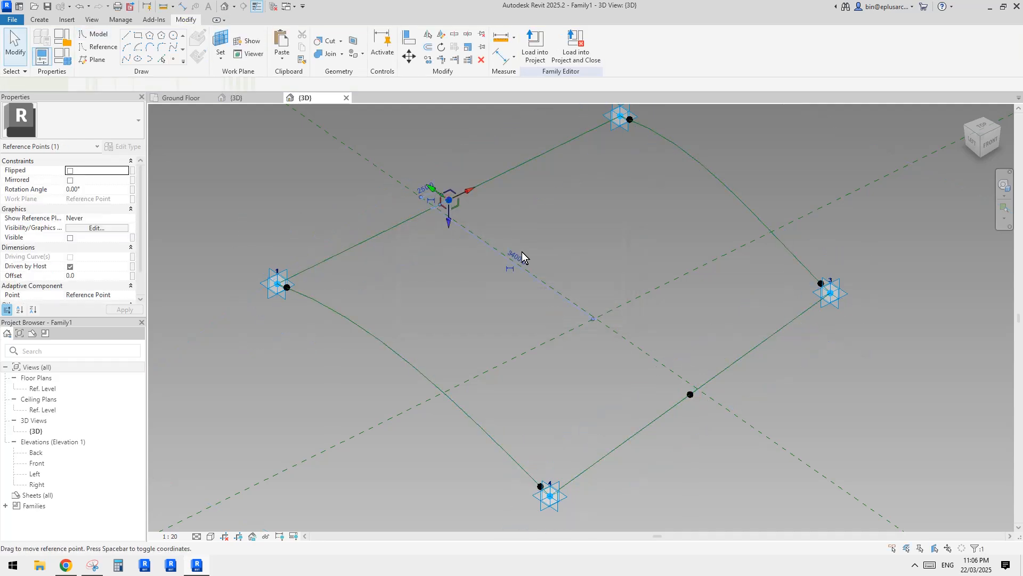
{"action": "left_click", "coordinate": [690, 395], "text": "ctrl"}
{"action": "middle_click_drag", "start_coordinate": [690, 395], "coordinate": [567, 305], "text": "shift"}
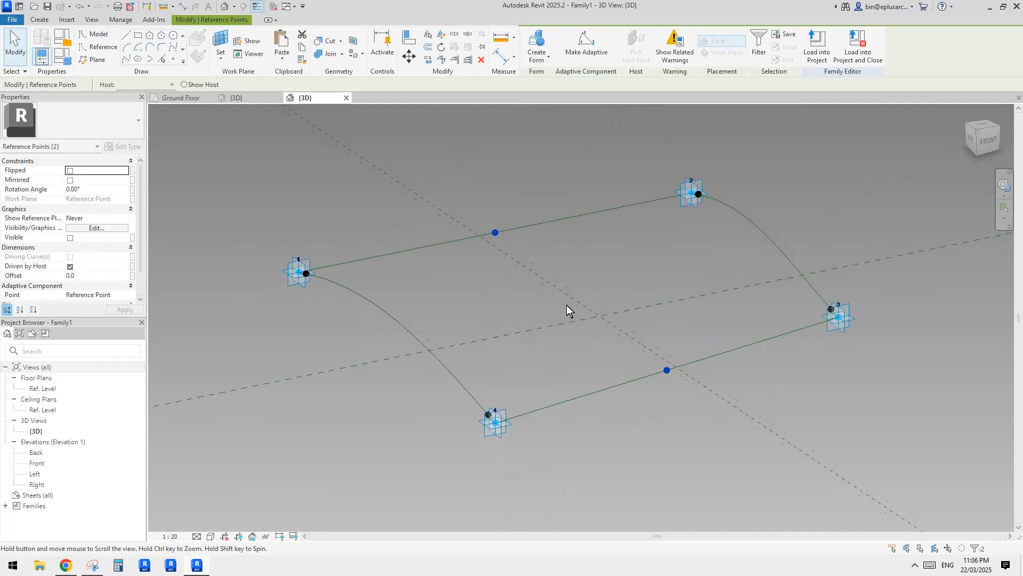
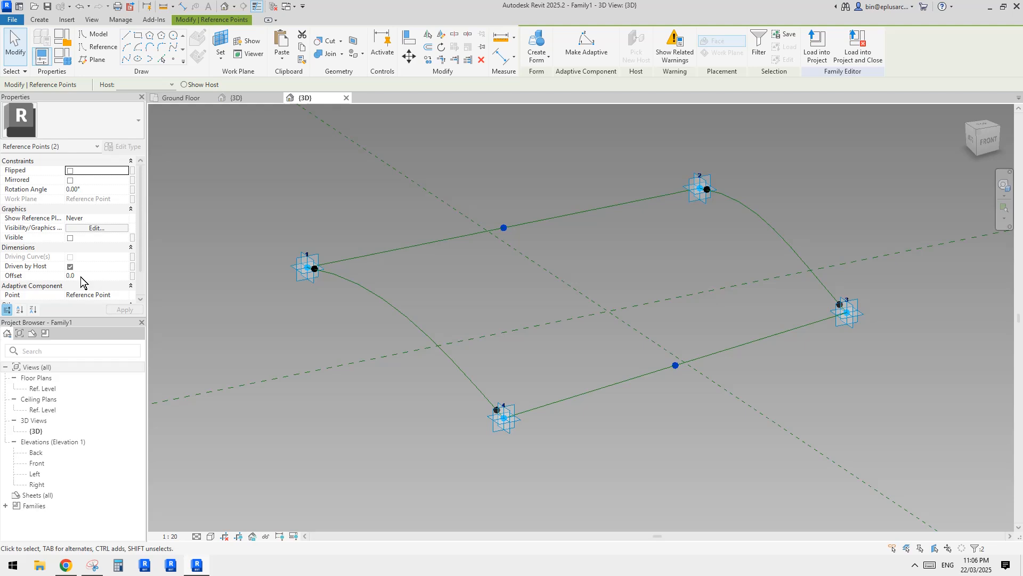
{"action": "left_click", "coordinate": [133, 276]}
{"action": "left_click", "coordinate": [383, 369]}
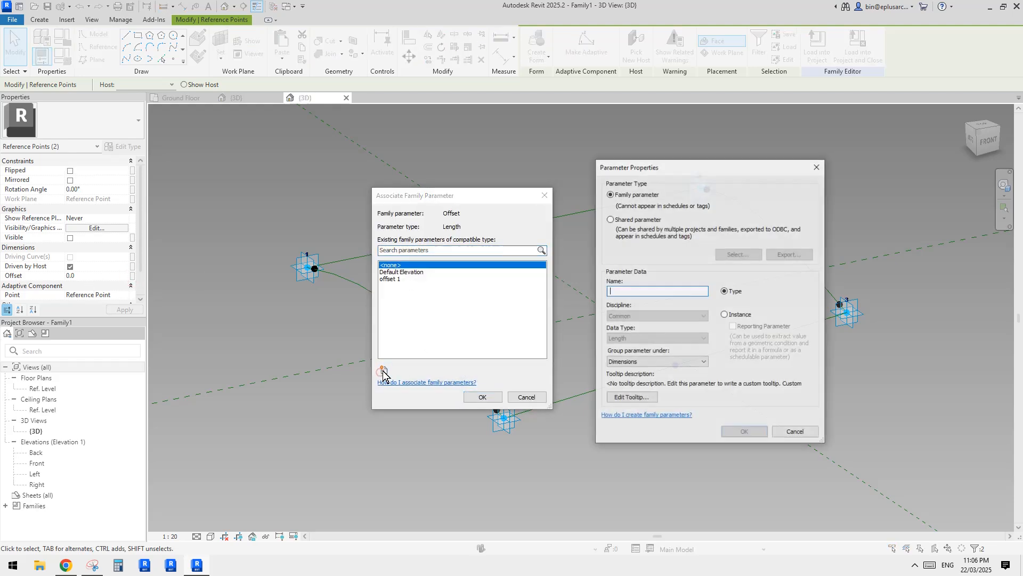
{"action": "type", "text": "oggd"}
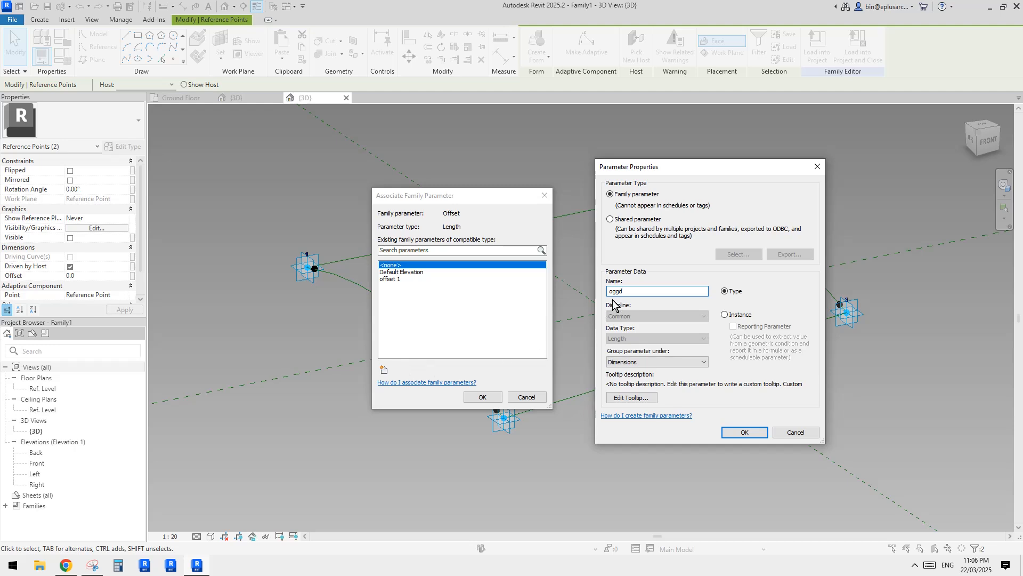
{"action": "type", "text": "offset 2"}
{"action": "left_click", "coordinate": [741, 433]}
{"action": "left_click", "coordinate": [484, 397]}
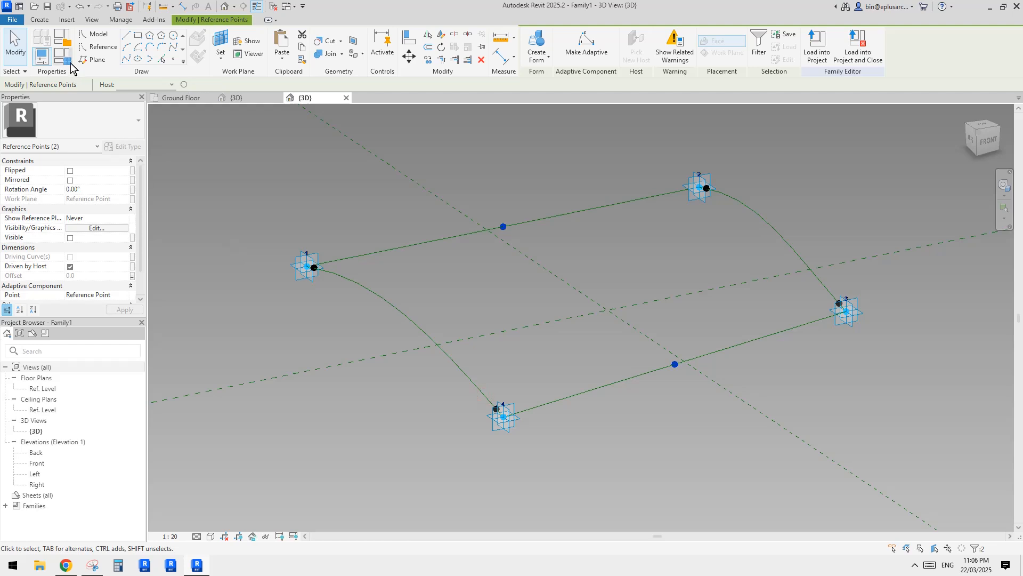
Set the "offset 2" family parameter to 100
{"action": "left_click", "coordinate": [70, 63]}
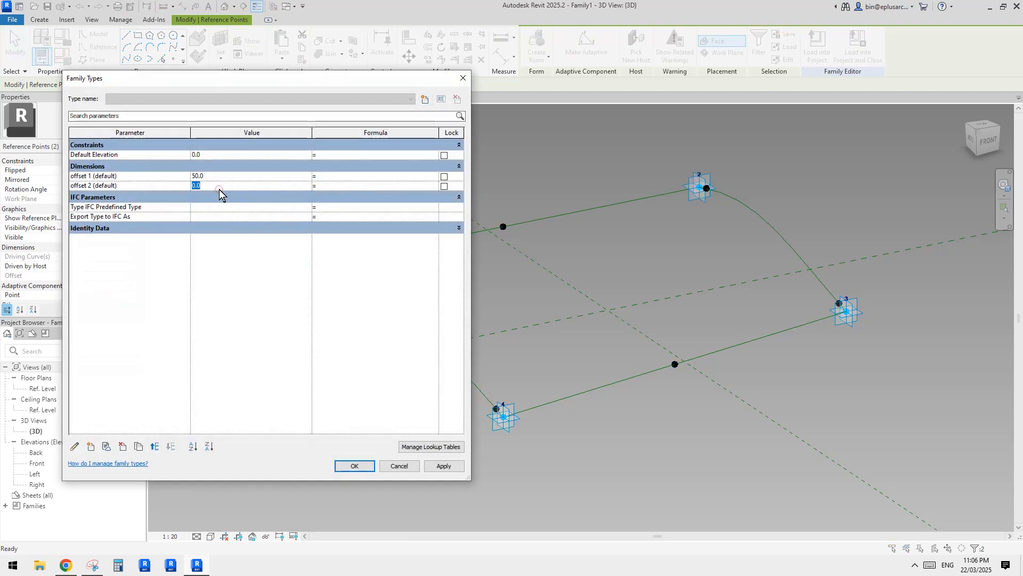
{"action": "type", "text": "100"}
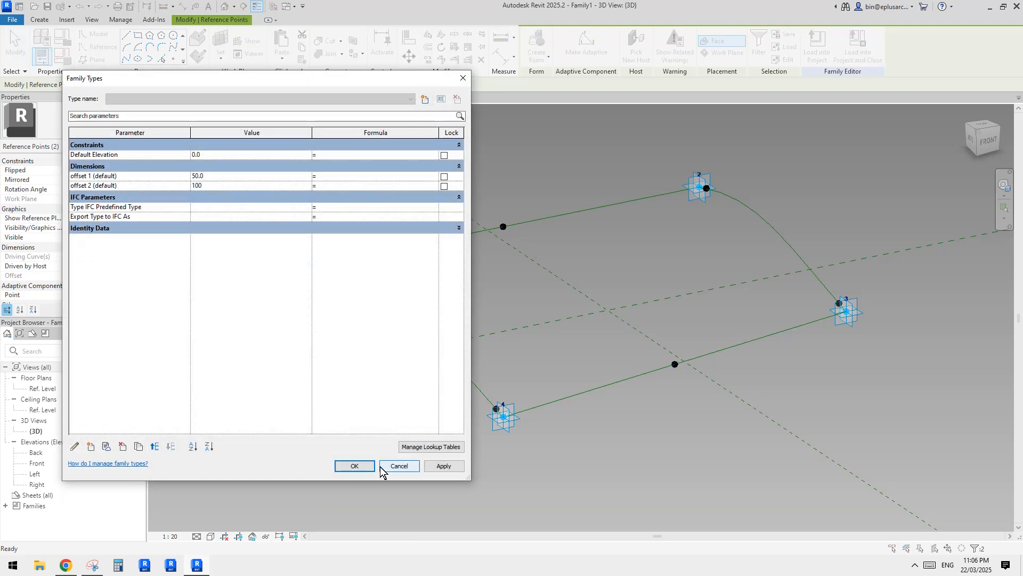
{"action": "left_click", "coordinate": [366, 466]}
{"action": "left_click", "coordinate": [484, 362]}
{"action": "middle_click_drag", "start_coordinate": [484, 362], "coordinate": [540, 339], "text": "shift"}
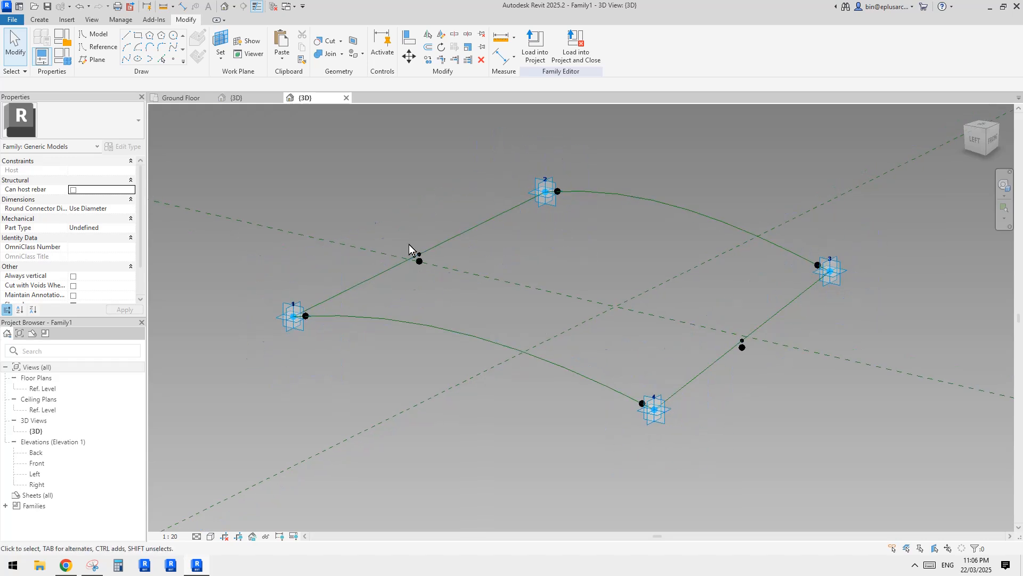
Change the Rotation Angle of the two edge-hosted midpoint points to bring their offset points above the straight edges
{"action": "left_click", "coordinate": [419, 255]}
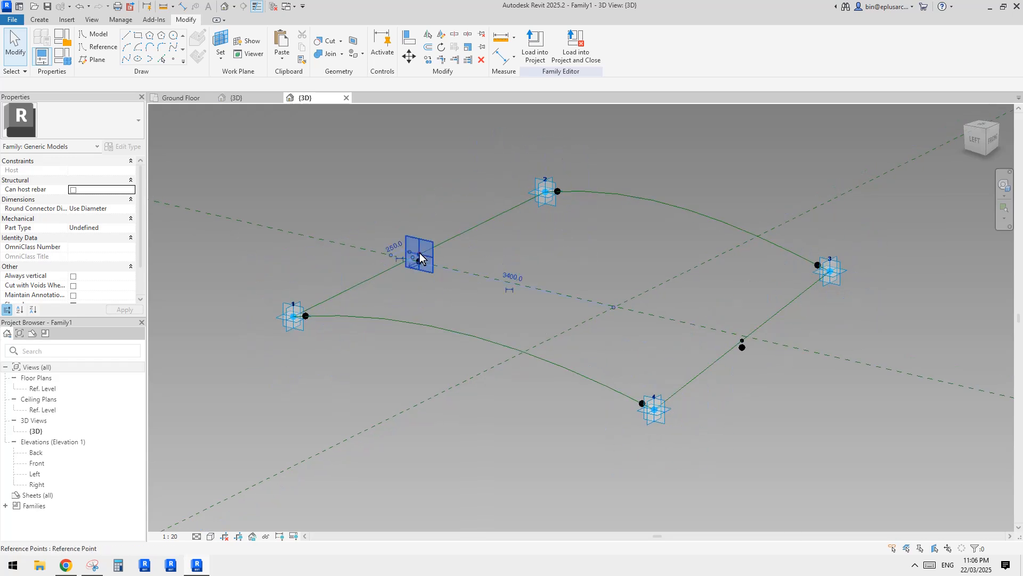
{"action": "left_click", "coordinate": [744, 341], "text": "ctrl"}
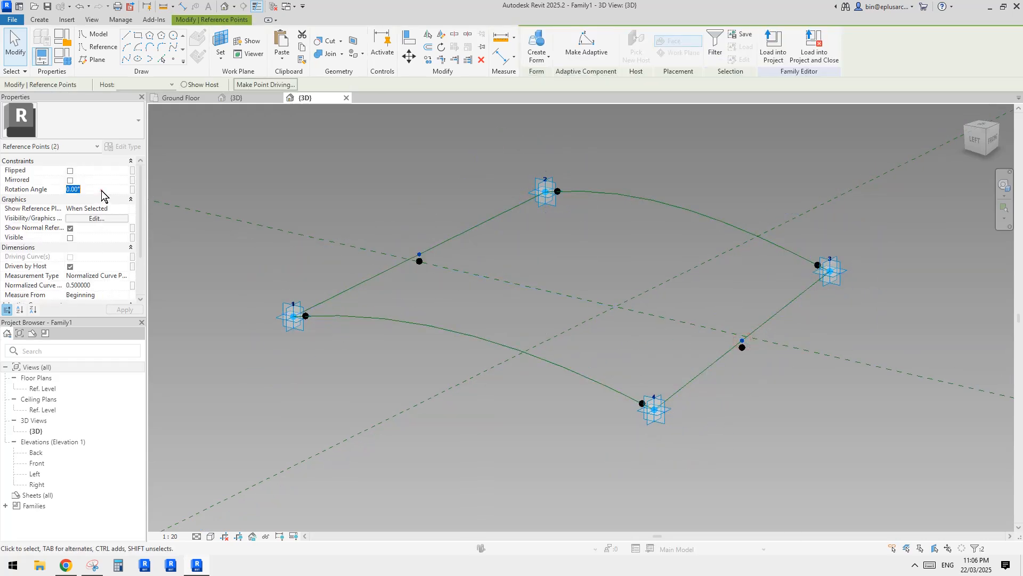
{"action": "middle_click_drag", "start_coordinate": [349, 235], "coordinate": [480, 276], "text": "shift"}
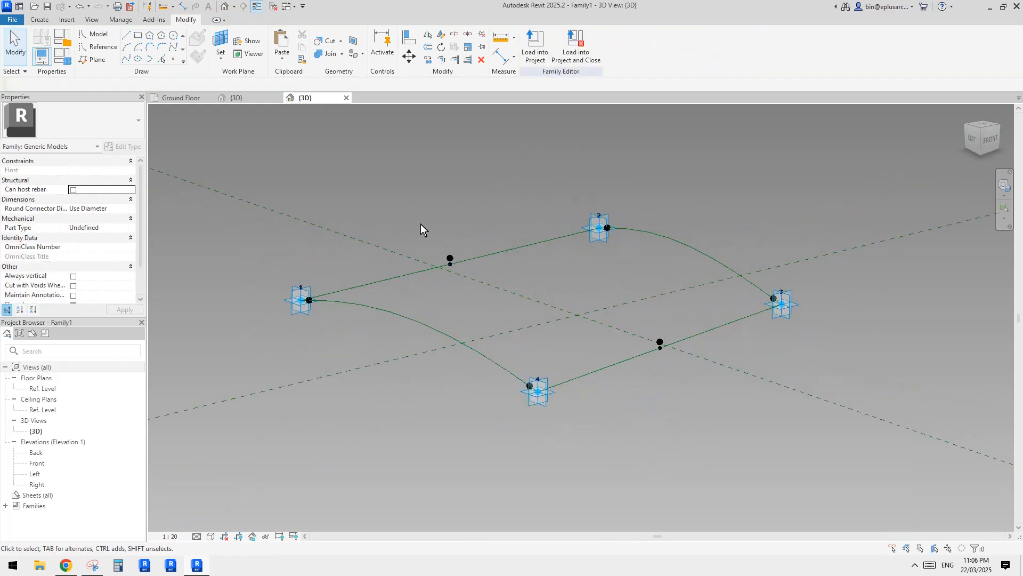
Create a spline through the host and offset reference points at the midpoints of both straight edges
{"action": "left_click", "coordinate": [450, 258]}
{"action": "left_click", "coordinate": [660, 342], "text": "ctrl"}
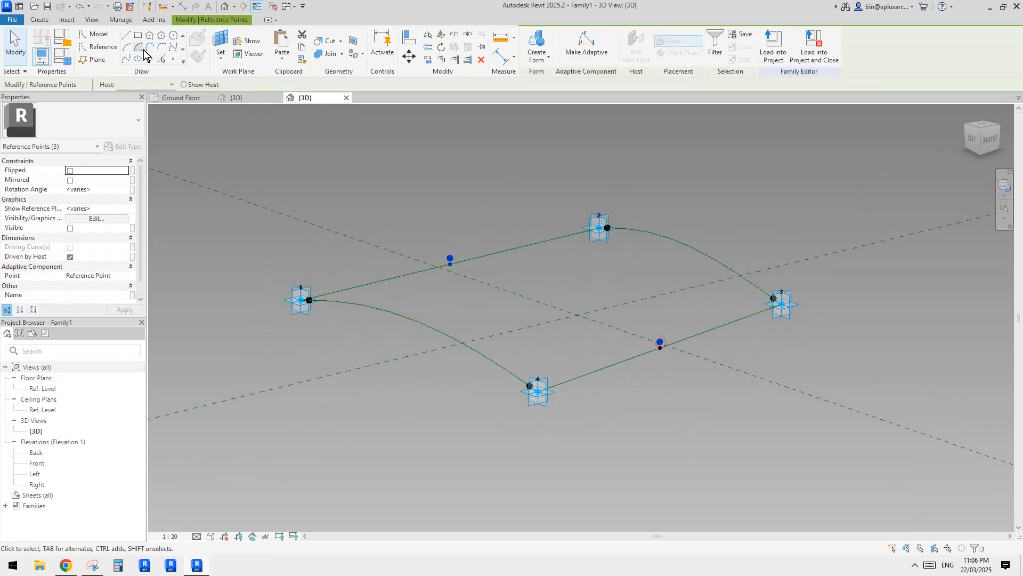
{"action": "left_click", "coordinate": [128, 60]}
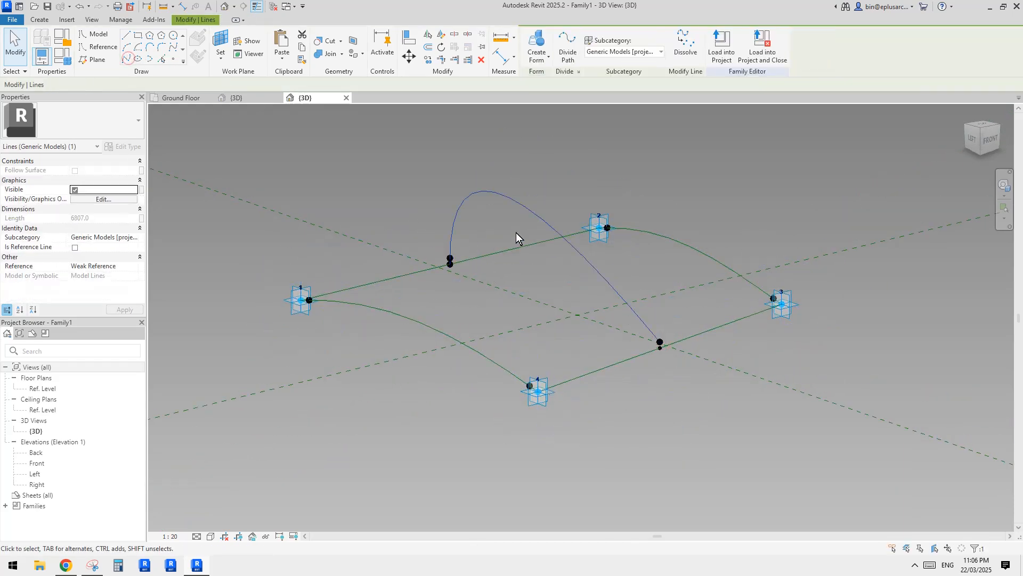
{"action": "left_click", "coordinate": [664, 353], "text": "ctrl"}
{"action": "left_click", "coordinate": [130, 58]}
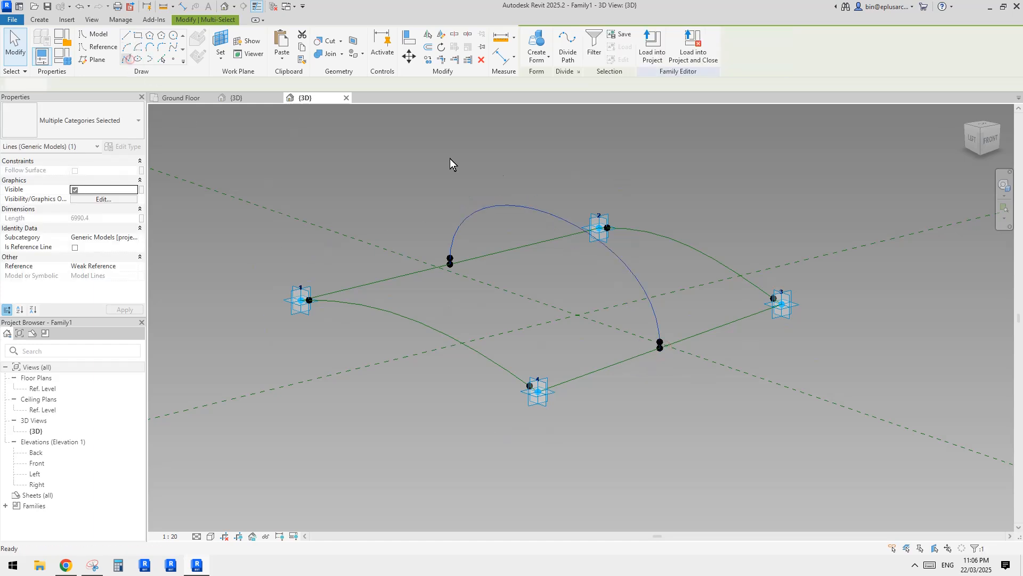
{"action": "left_click", "coordinate": [517, 206]}
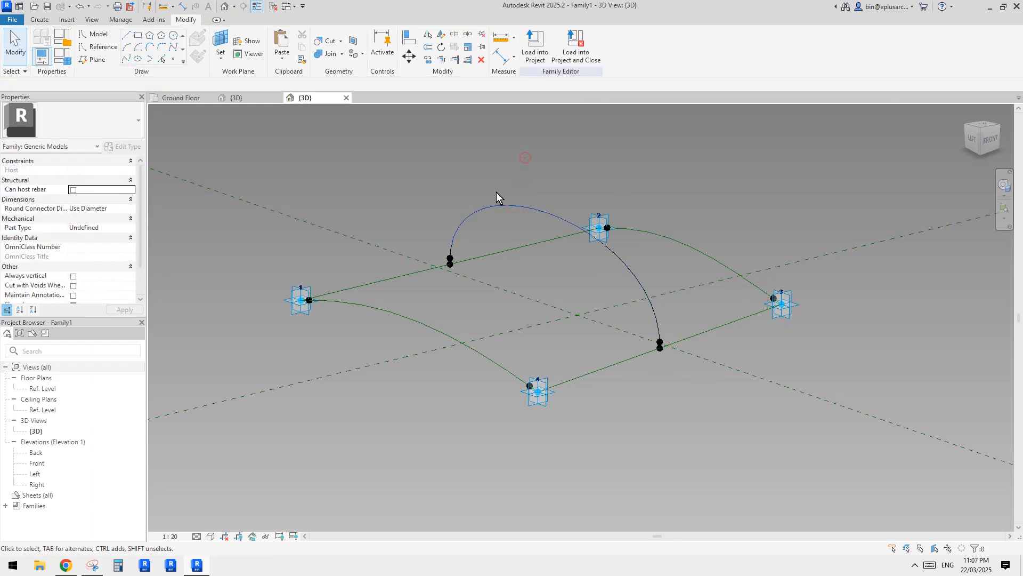
Convert the middle spline into a reference line
{"action": "middle_click_drag", "start_coordinate": [500, 199], "coordinate": [521, 208], "text": "shift"}
{"action": "left_click_drag", "start_coordinate": [521, 208], "coordinate": [549, 247]}
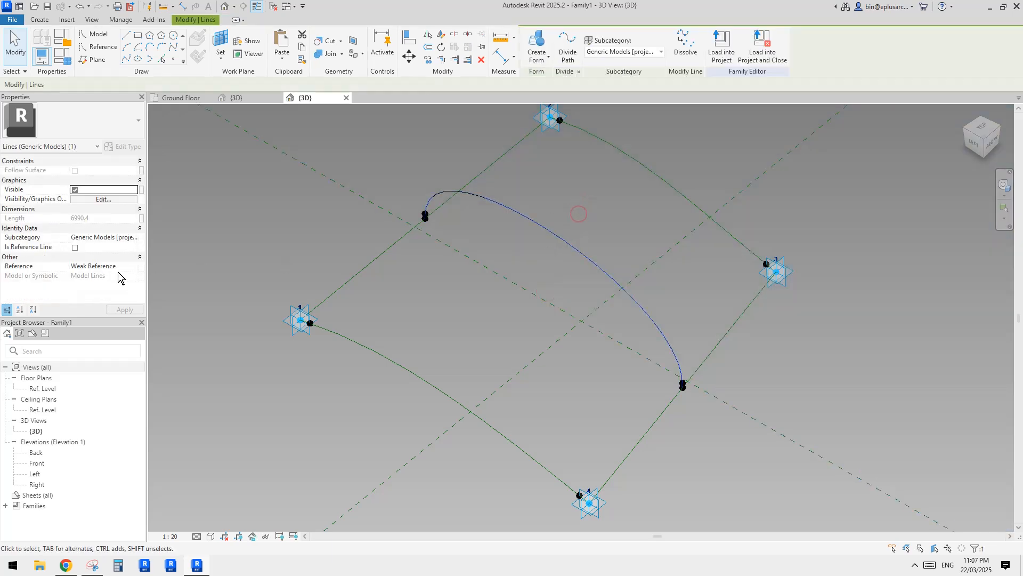
{"action": "left_click", "coordinate": [75, 247]}
{"action": "left_click", "coordinate": [469, 239]}
{"action": "middle_click_drag", "start_coordinate": [646, 303], "coordinate": [522, 280], "text": "shift"}
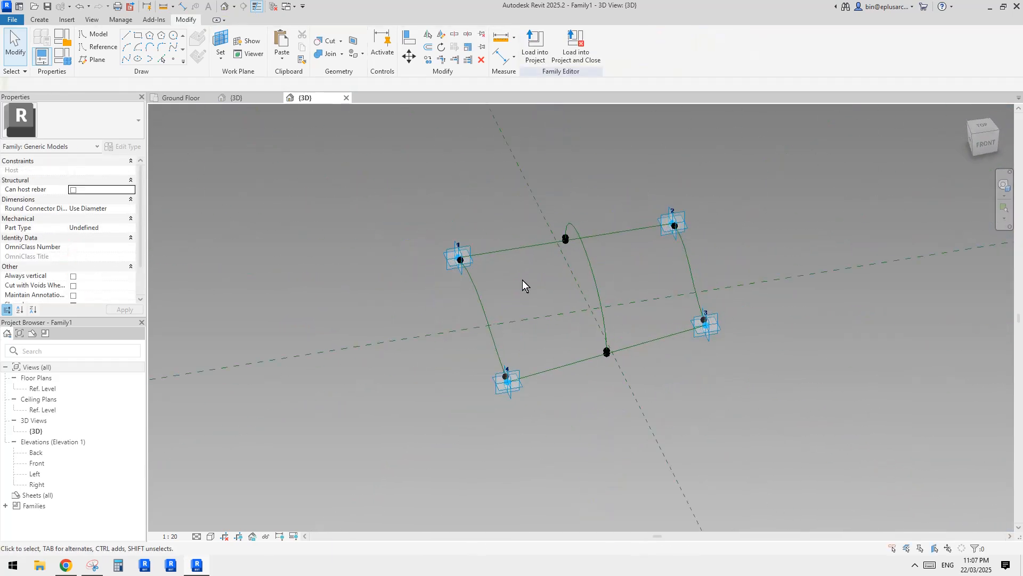
Create a lofted surface form from the three curved reference lines: edge 1–4, the middle spline and edge 2–3
{"action": "left_click", "coordinate": [482, 299]}
{"action": "left_click", "coordinate": [588, 272], "text": "ctrl"}
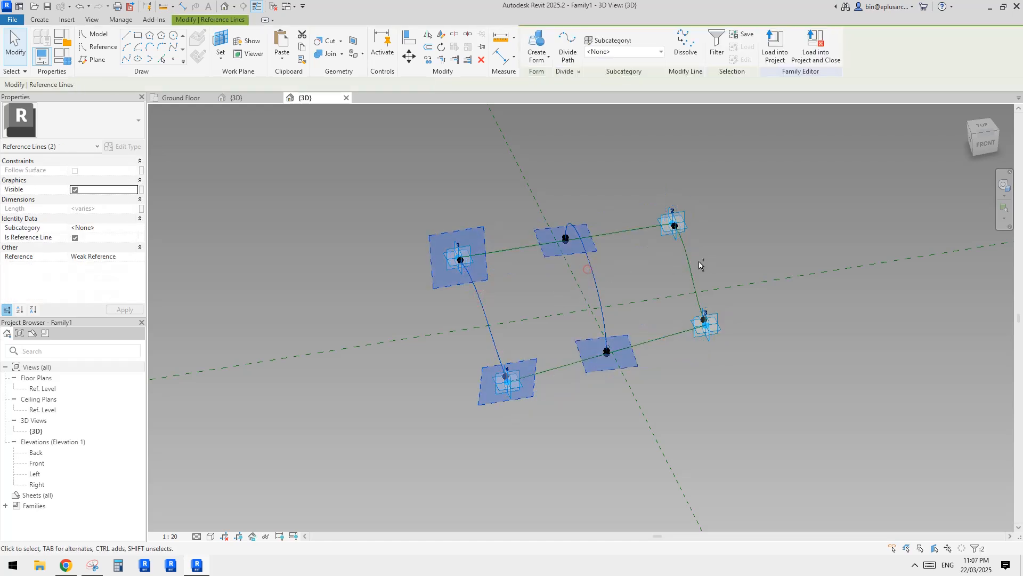
{"action": "left_click", "coordinate": [688, 263], "text": "ctrl"}
{"action": "middle_click_drag", "start_coordinate": [688, 263], "coordinate": [602, 269], "text": "shift"}
{"action": "left_click", "coordinate": [538, 54]}
{"action": "middle_click_drag", "start_coordinate": [565, 214], "coordinate": [612, 359], "text": "shift"}
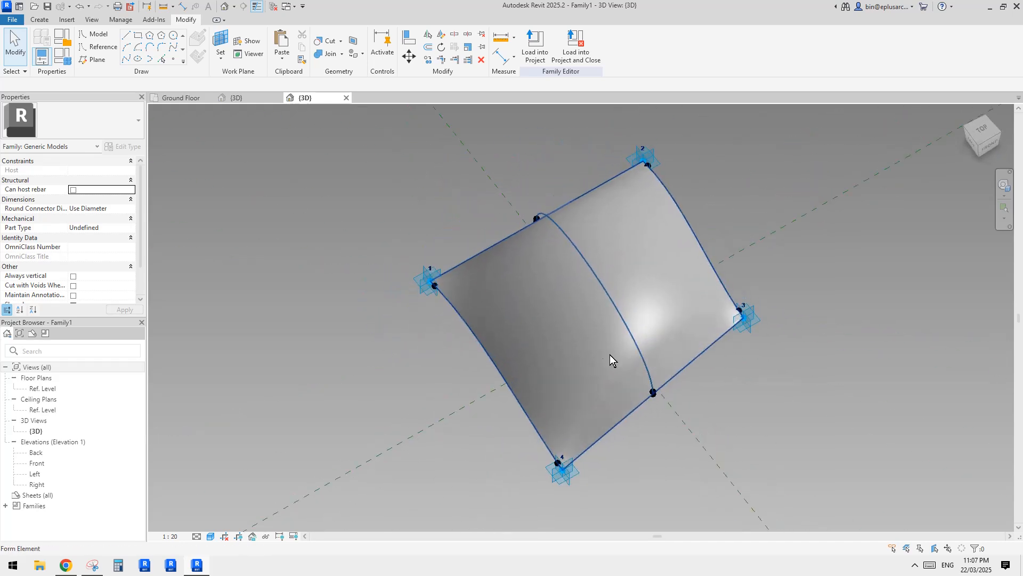
Move adaptive point 1 slightly to flex the lofted form
{"action": "left_click", "coordinate": [425, 284]}
{"action": "middle_click_drag", "start_coordinate": [423, 285], "coordinate": [505, 279]}
{"action": "mouse_move", "coordinate": [497, 256]}
{"action": "left_mouse_down"}
{"action": "mouse_move", "coordinate": [433, 175]}
{"action": "mouse_move", "coordinate": [485, 212]}
{"action": "mouse_move", "coordinate": [498, 251]}
{"action": "left_mouse_up"}
{"action": "scroll", "coordinate": [532, 212], "scroll_direction": "down", "scroll_amount": 1}
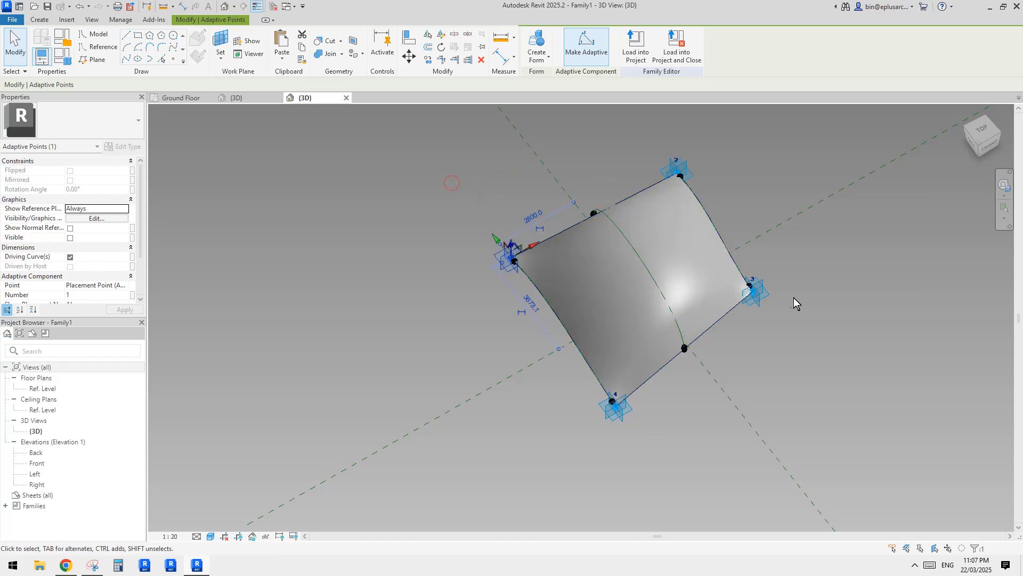
Move adaptive point 3 to test how the lofted form adapts at that corner
{"action": "left_click_drag", "start_coordinate": [776, 282], "coordinate": [726, 285]}
{"action": "middle_click_drag", "start_coordinate": [715, 327], "coordinate": [683, 342], "text": "shift"}
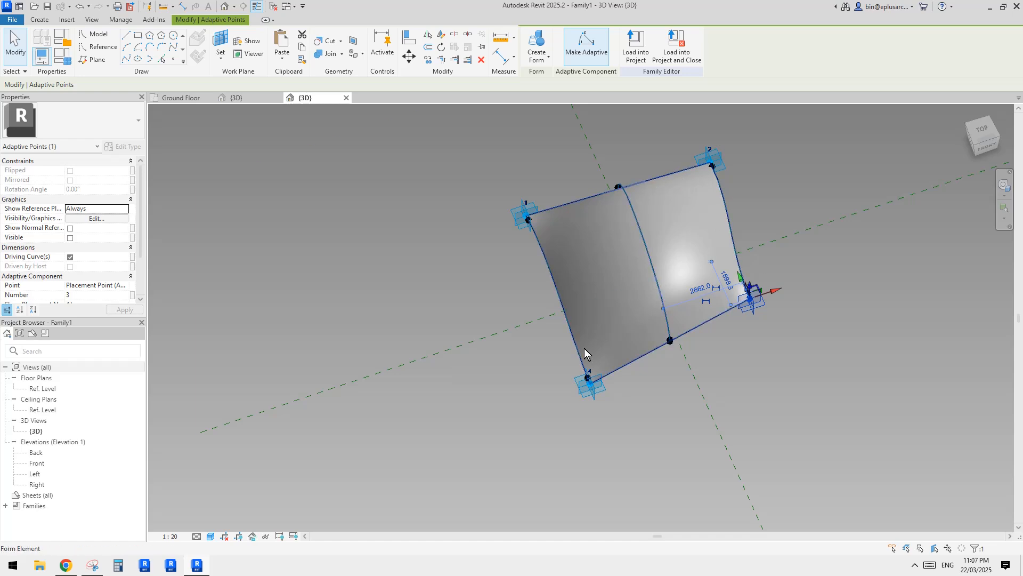
{"action": "scroll", "coordinate": [709, 269], "scroll_direction": "down", "scroll_amount": 1}
{"action": "middle_click_drag", "start_coordinate": [709, 269], "coordinate": [676, 325]}
{"action": "scroll", "coordinate": [676, 325], "scroll_direction": "up", "scroll_amount": 2}
{"action": "key", "text": "Escape"}
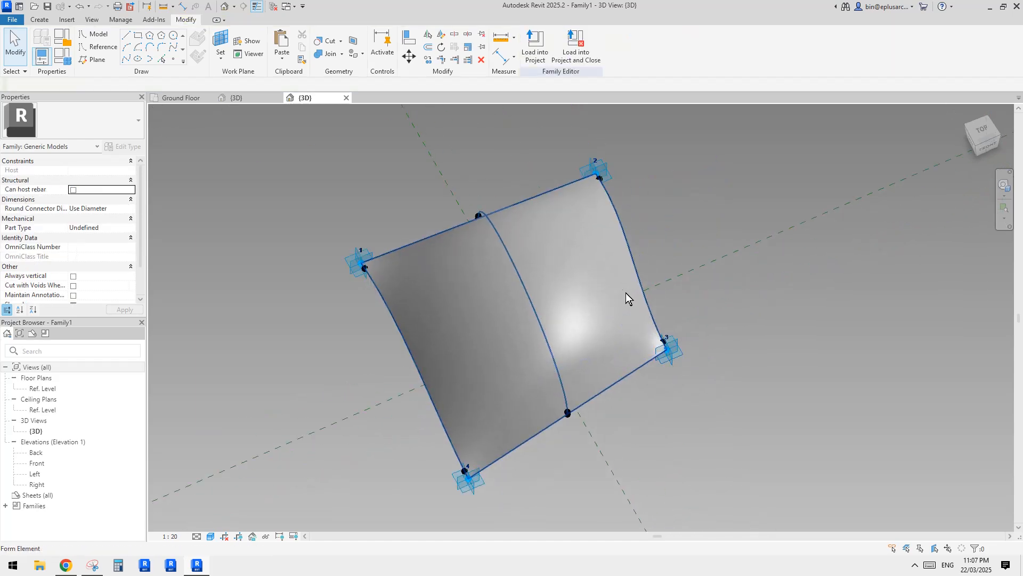
{"action": "middle_click_drag", "start_coordinate": [626, 297], "coordinate": [538, 220], "text": "shift"}
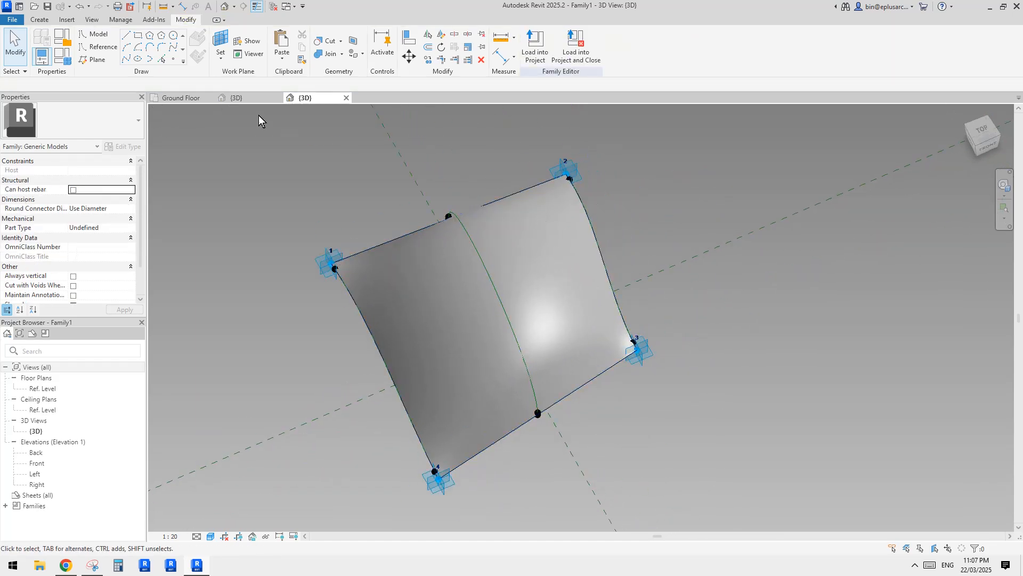
In the project's 3D view, copy the column-and-slab frame twice without its curved panels, spacing the copies beside the original
{"action": "left_click", "coordinate": [242, 98]}
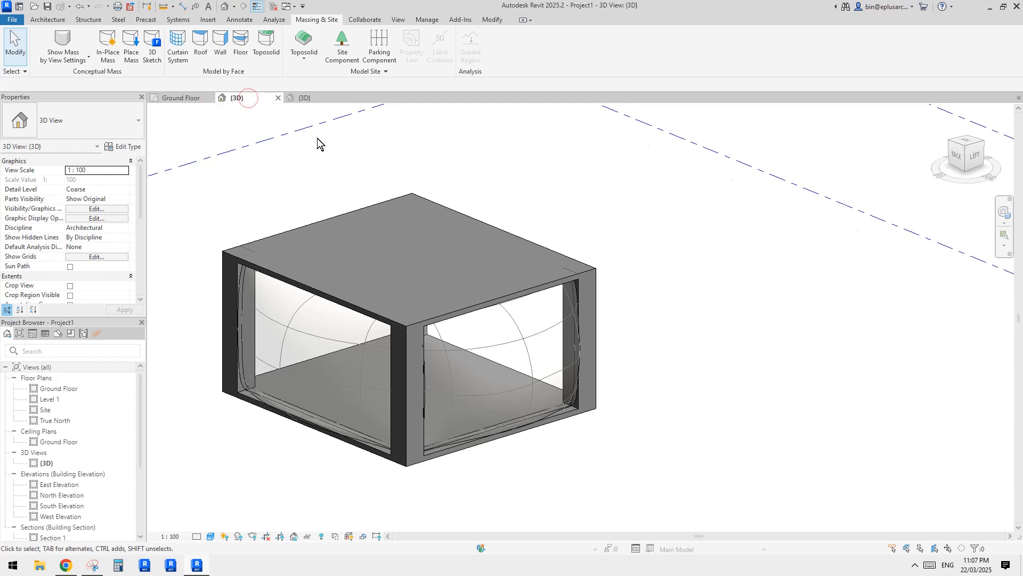
{"action": "left_click", "coordinate": [500, 264]}
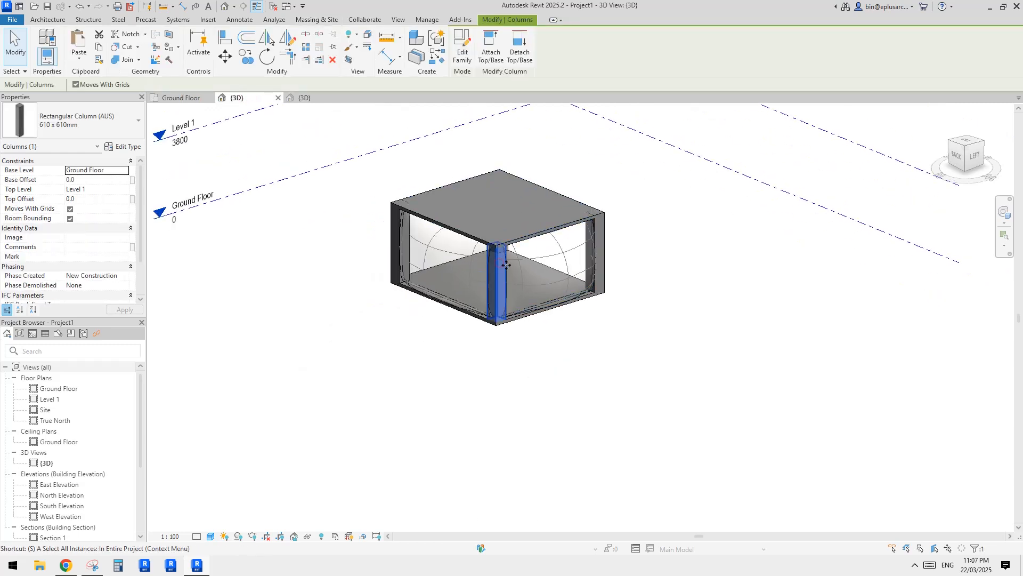
{"action": "left_click", "coordinate": [529, 222], "text": "ctrl"}
{"action": "middle_click_drag", "start_coordinate": [687, 185], "coordinate": [587, 286]}
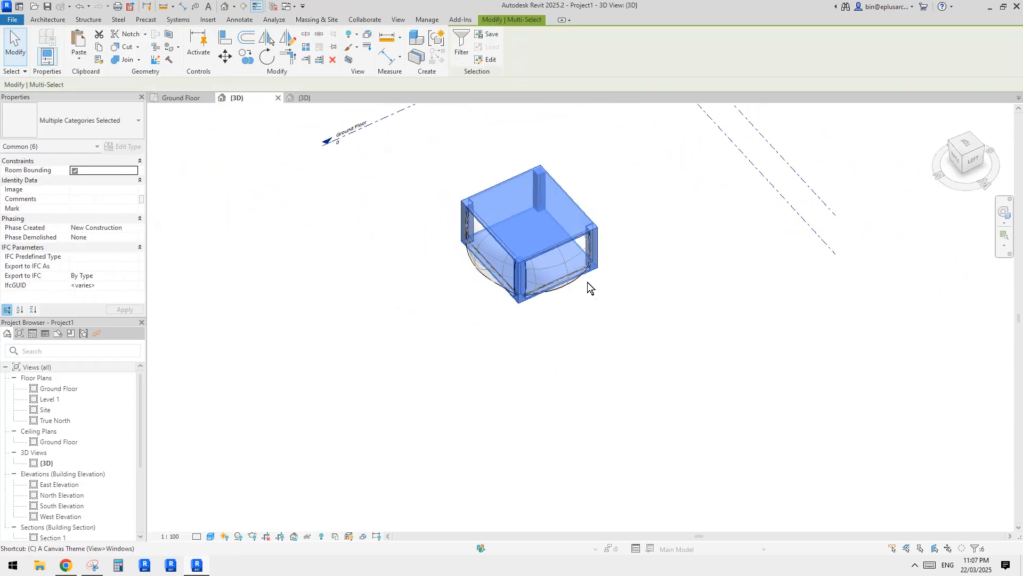
{"action": "key", "text": "c"}
{"action": "key", "text": "o"}
{"action": "left_click", "coordinate": [557, 279]}
{"action": "left_click", "coordinate": [692, 432]}
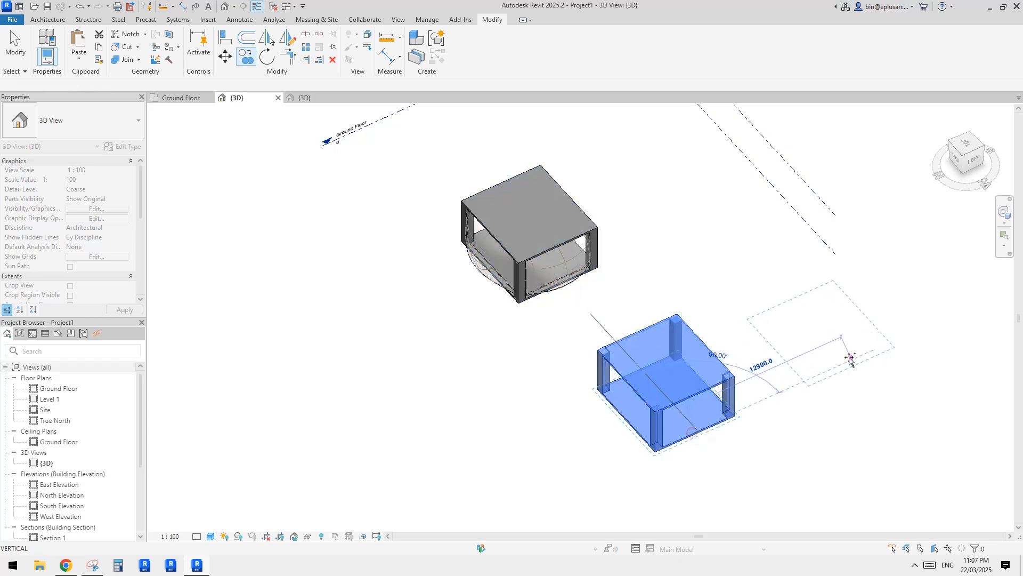
{"action": "left_click", "coordinate": [849, 357]}
{"action": "key", "text": "Escape"}
{"action": "key", "text": "Escape"}
Load the curved panel family into Project1 and show the project's default 3D view for placement
{"action": "left_click", "coordinate": [314, 96]}
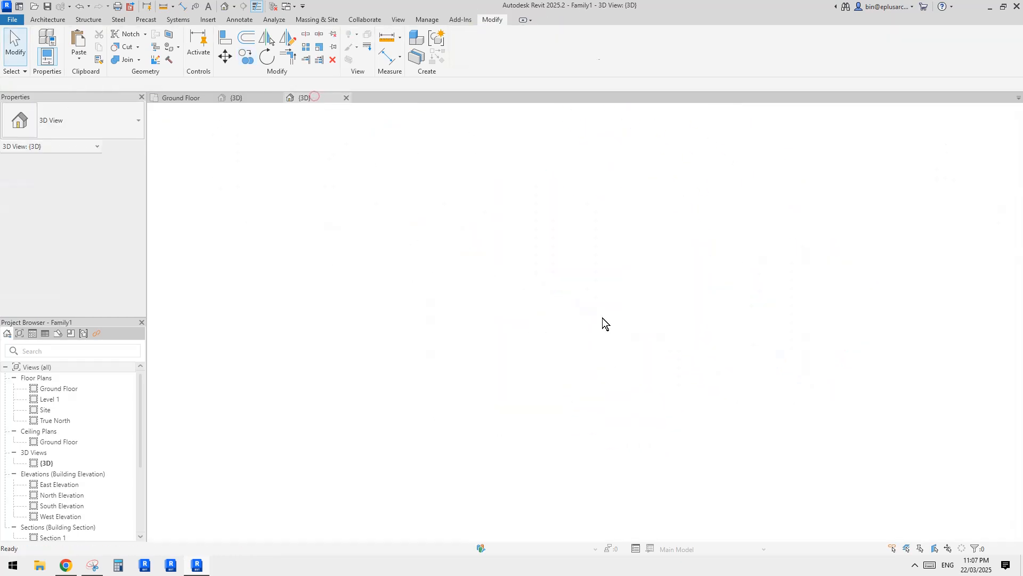
{"action": "left_click", "coordinate": [541, 48]}
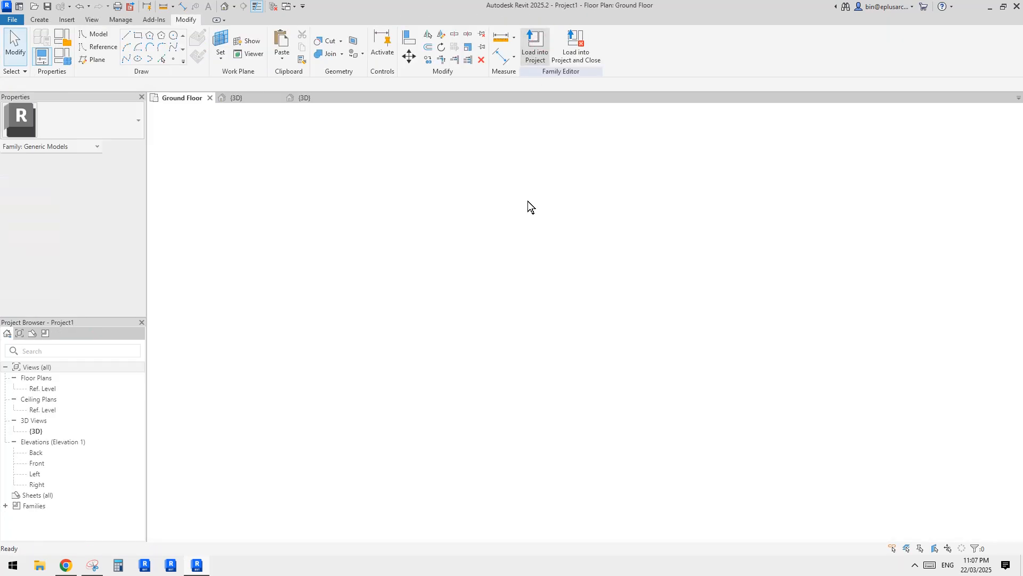
{"action": "left_click", "coordinate": [225, 9]}
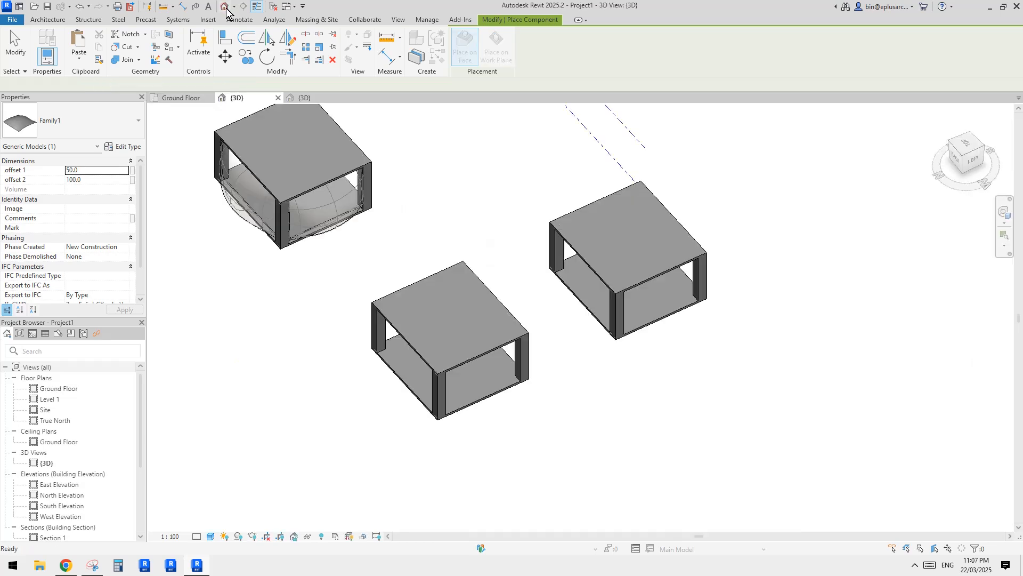
Place a Family1 panel on the four corners of the left-facing opening in the first copied frame
{"action": "middle_click_drag", "start_coordinate": [618, 296], "coordinate": [539, 189], "text": "shift"}
{"action": "scroll", "coordinate": [441, 214], "scroll_direction": "up", "scroll_amount": 1}
{"action": "middle_click_drag", "start_coordinate": [441, 214], "coordinate": [549, 341]}
{"action": "scroll", "coordinate": [557, 334], "scroll_direction": "down", "scroll_amount": 1}
{"action": "scroll", "coordinate": [545, 323], "scroll_direction": "up", "scroll_amount": 6}
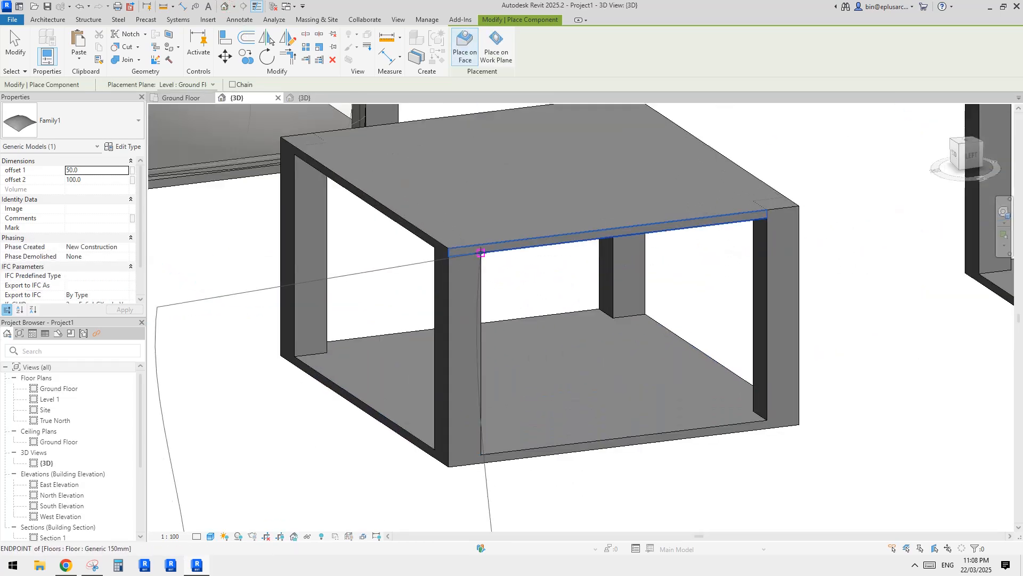
{"action": "left_click", "coordinate": [481, 253]}
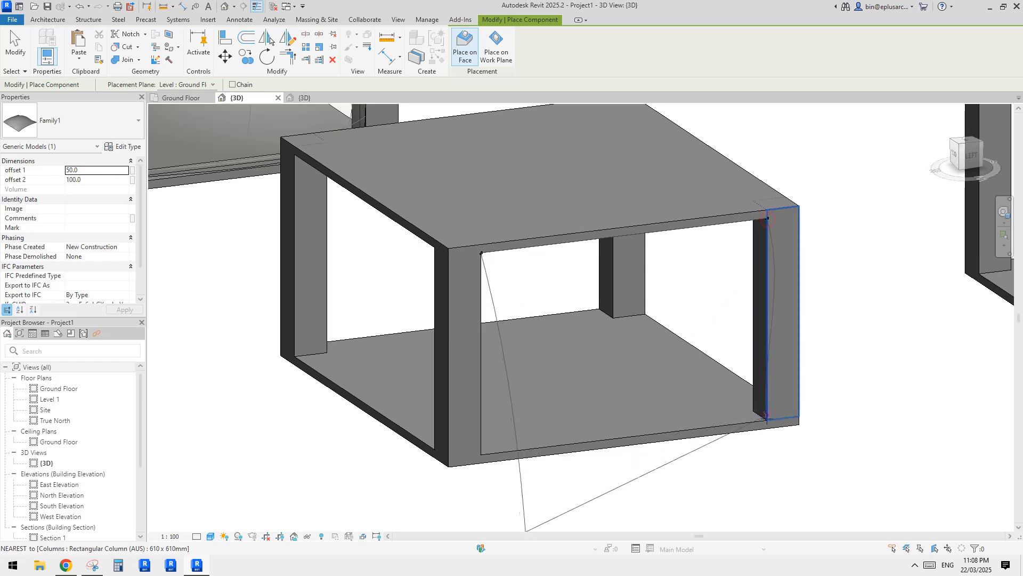
{"action": "left_click", "coordinate": [481, 455]}
{"action": "key", "text": "Escape"}
Create a similar panel on the four corners of the same frame's adjoining front opening
{"action": "left_click", "coordinate": [754, 337]}
{"action": "scroll", "coordinate": [667, 346], "scroll_direction": "down", "scroll_amount": 2}
{"action": "middle_click_drag", "start_coordinate": [667, 345], "coordinate": [728, 367], "text": "shift"}
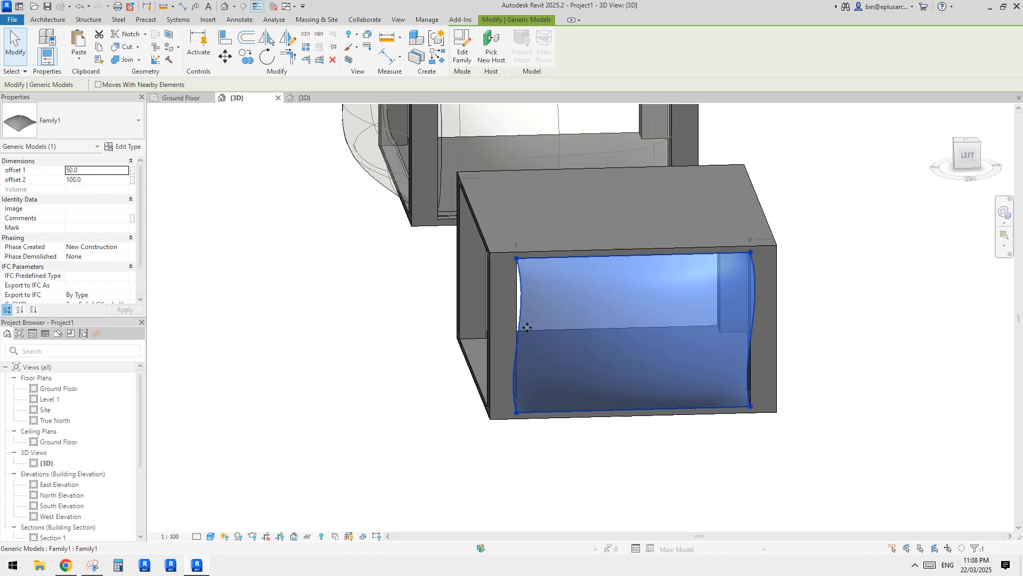
{"action": "middle_click_drag", "start_coordinate": [525, 316], "coordinate": [607, 283], "text": "shift"}
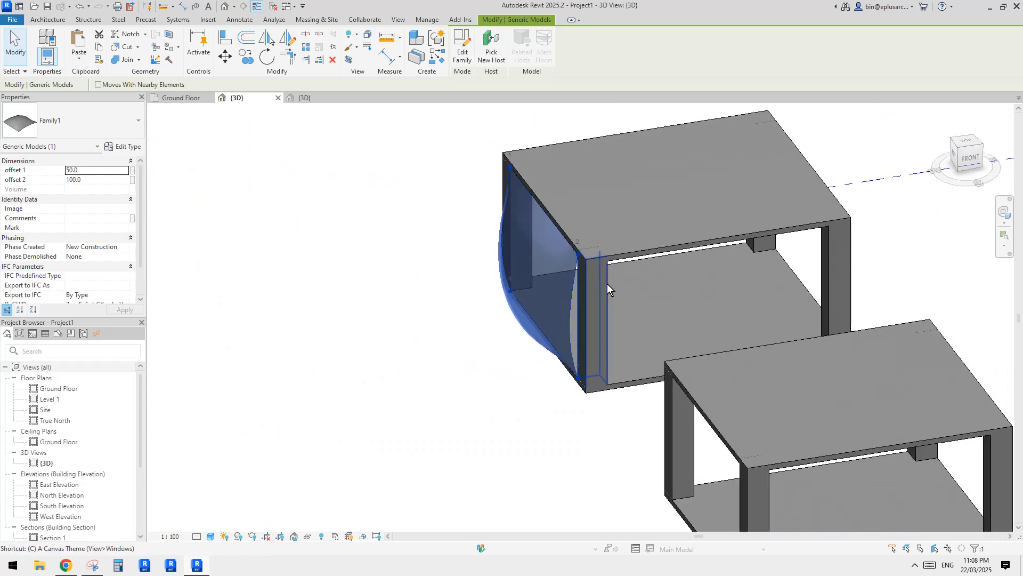
{"action": "key", "text": "c"}
{"action": "key", "text": "s"}
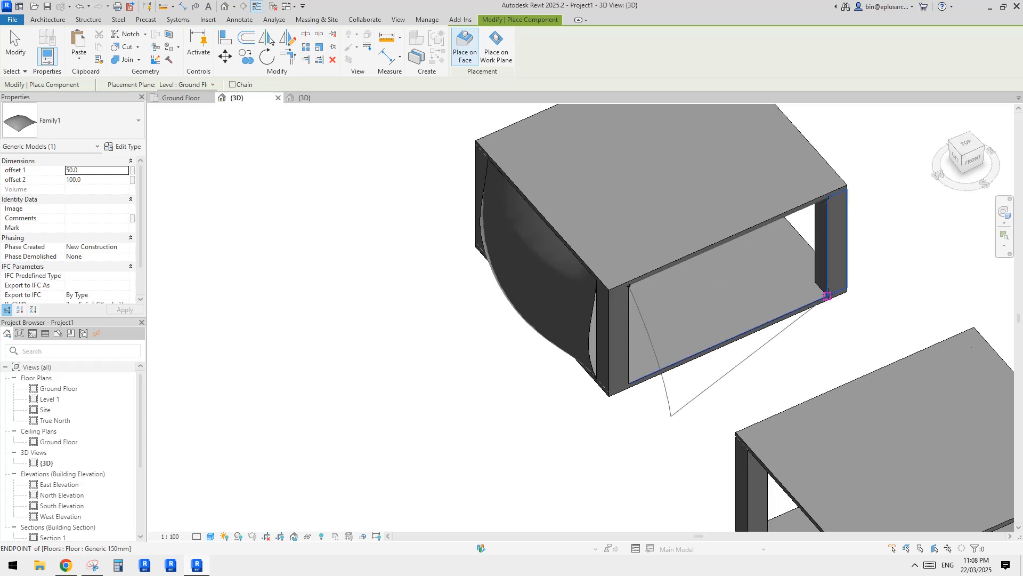
{"action": "left_click", "coordinate": [828, 295]}
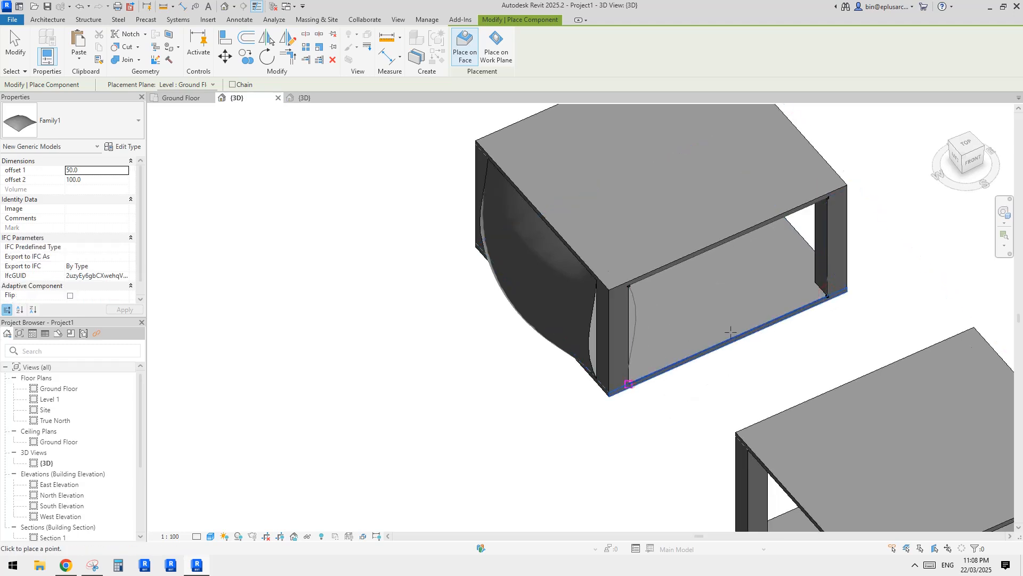
{"action": "left_click", "coordinate": [629, 384]}
Switch to work-plane placement and pick the front face of the second copied frame's corner column as the placement plane
{"action": "middle_click_drag", "start_coordinate": [629, 384], "coordinate": [591, 148], "text": "shift"}
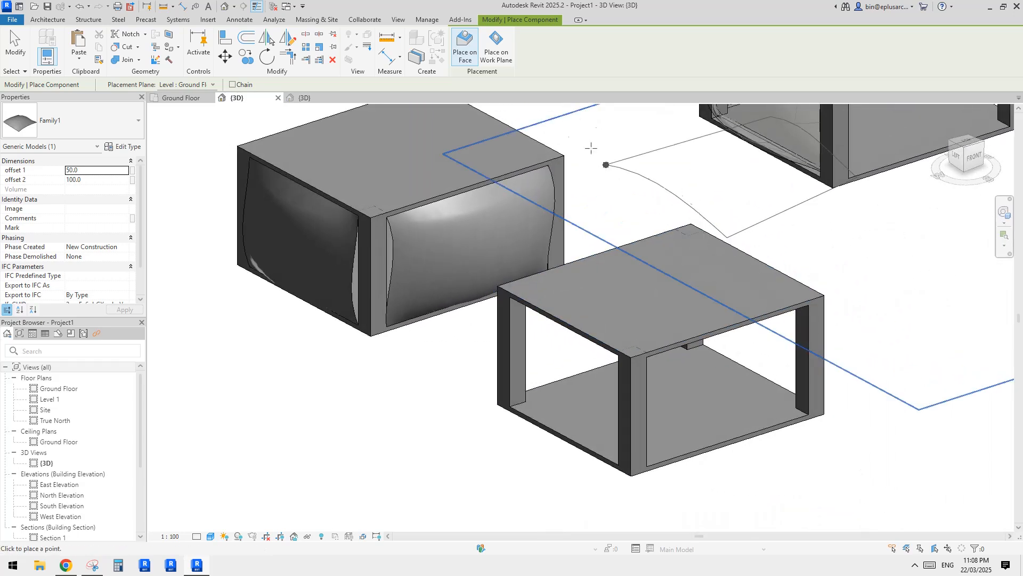
{"action": "middle_click_drag", "start_coordinate": [617, 216], "coordinate": [615, 195]}
{"action": "left_click", "coordinate": [495, 47]}
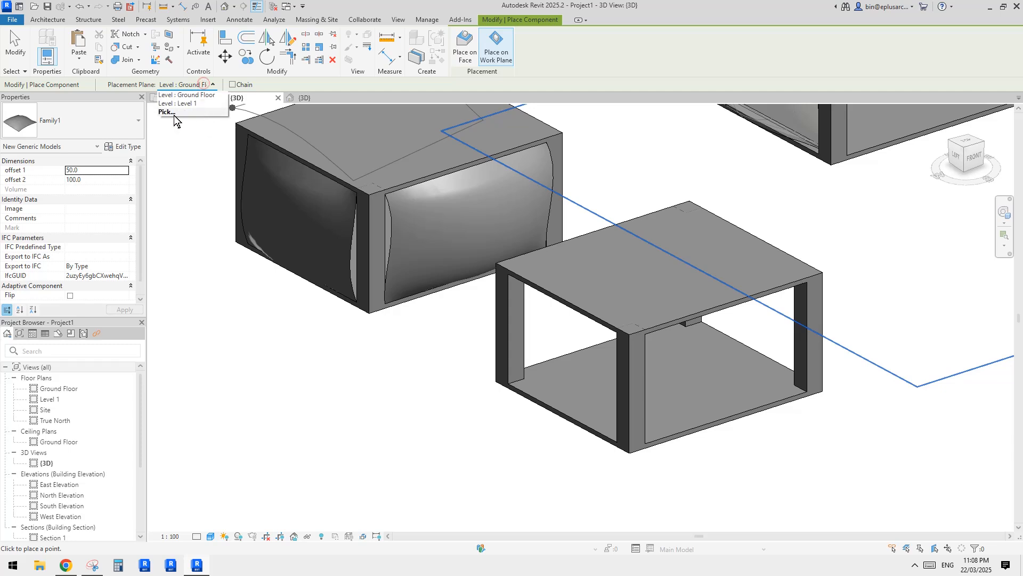
{"action": "left_click", "coordinate": [174, 112]}
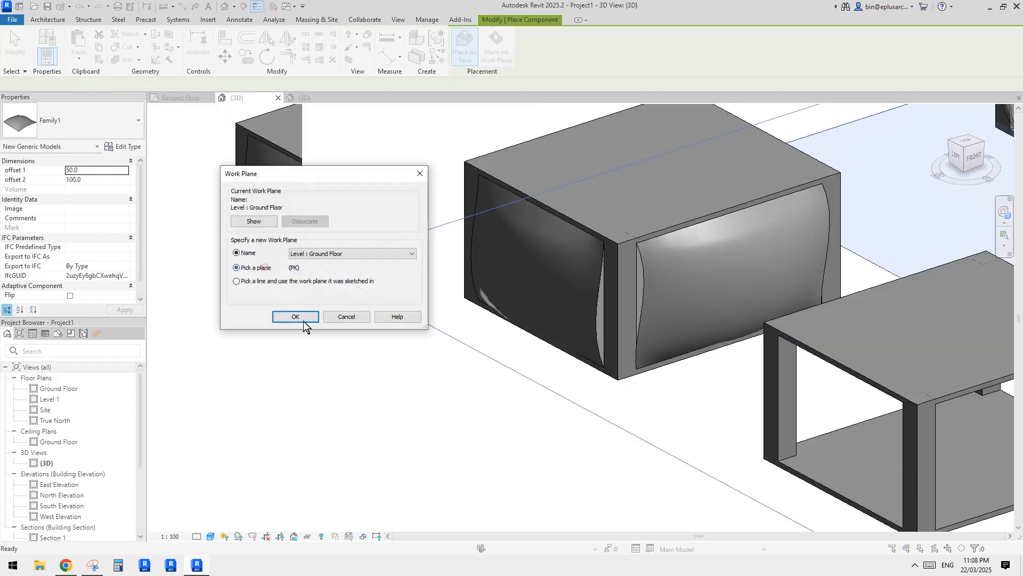
{"action": "left_click", "coordinate": [296, 317]}
{"action": "middle_click_drag", "start_coordinate": [531, 354], "coordinate": [205, 276]}
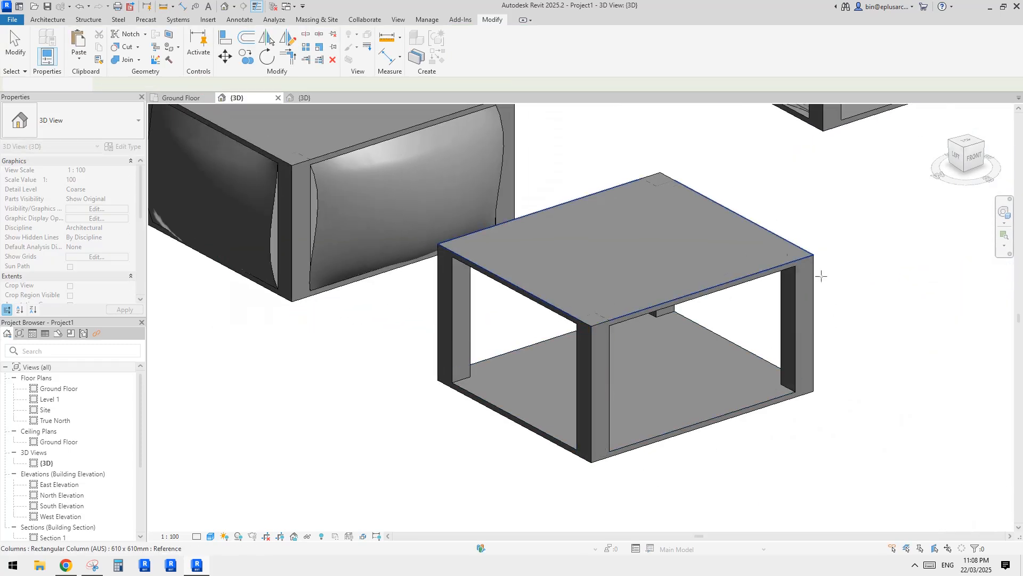
{"action": "left_click", "coordinate": [602, 371]}
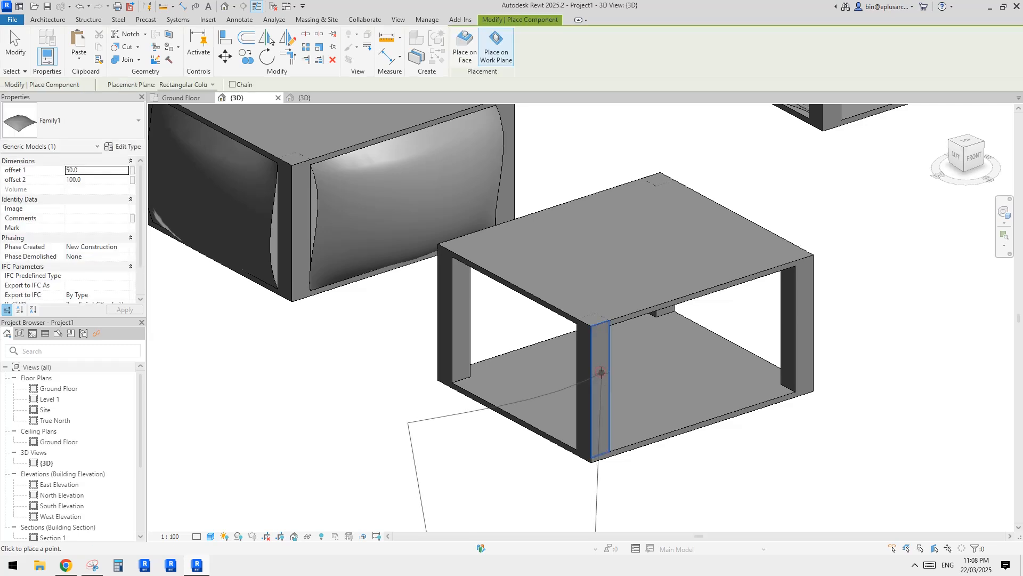
Place a panel on the four corners of the second copied frame's front opening
{"action": "left_click", "coordinate": [609, 325]}
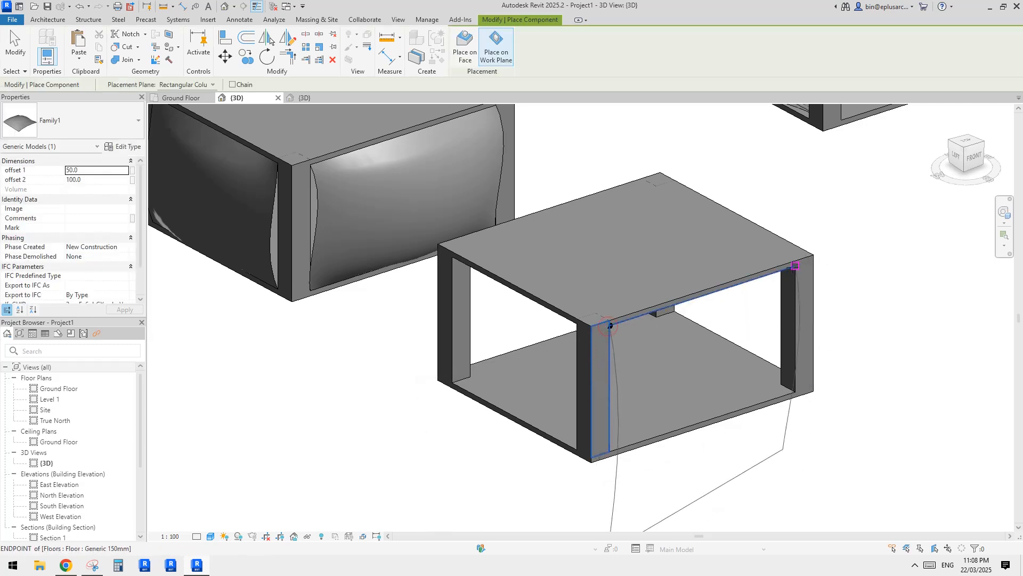
{"action": "left_click", "coordinate": [797, 266]}
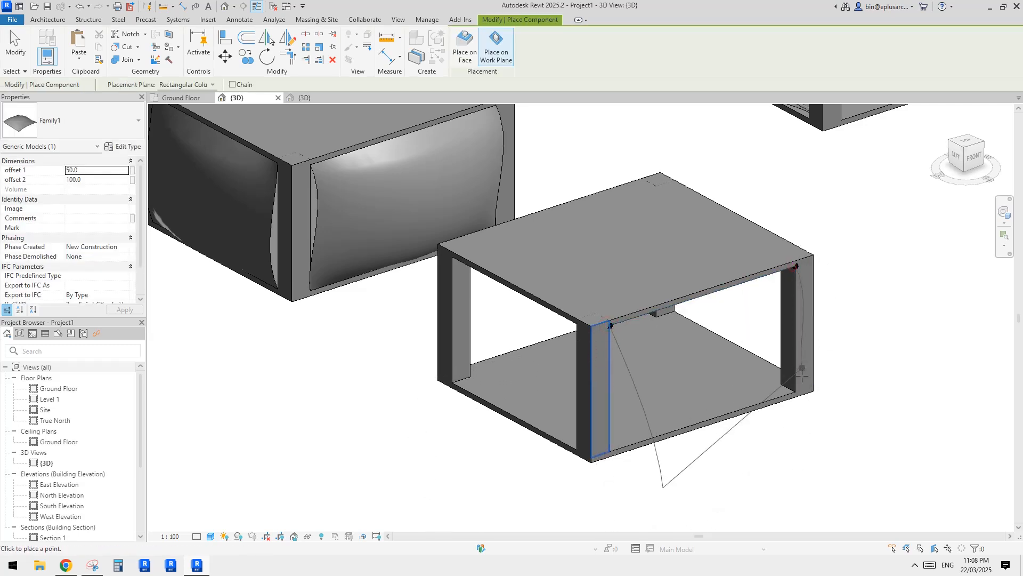
{"action": "left_click", "coordinate": [608, 451]}
{"action": "middle_click_drag", "start_coordinate": [742, 354], "coordinate": [647, 343], "text": "shift"}
{"action": "key", "text": "Escape"}
{"action": "scroll", "coordinate": [645, 336], "scroll_direction": "up", "scroll_amount": 4}
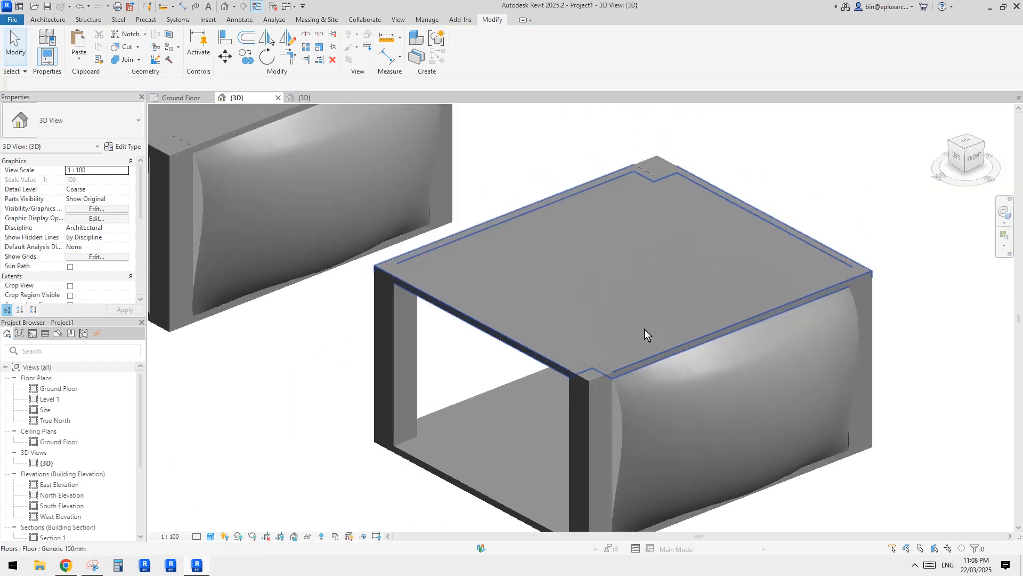
Review the family's general properties and adaptive point 1's orientation setting, and compare them with the panel placed in the project
{"action": "left_click", "coordinate": [343, 194]}
{"action": "left_click", "coordinate": [469, 59]}
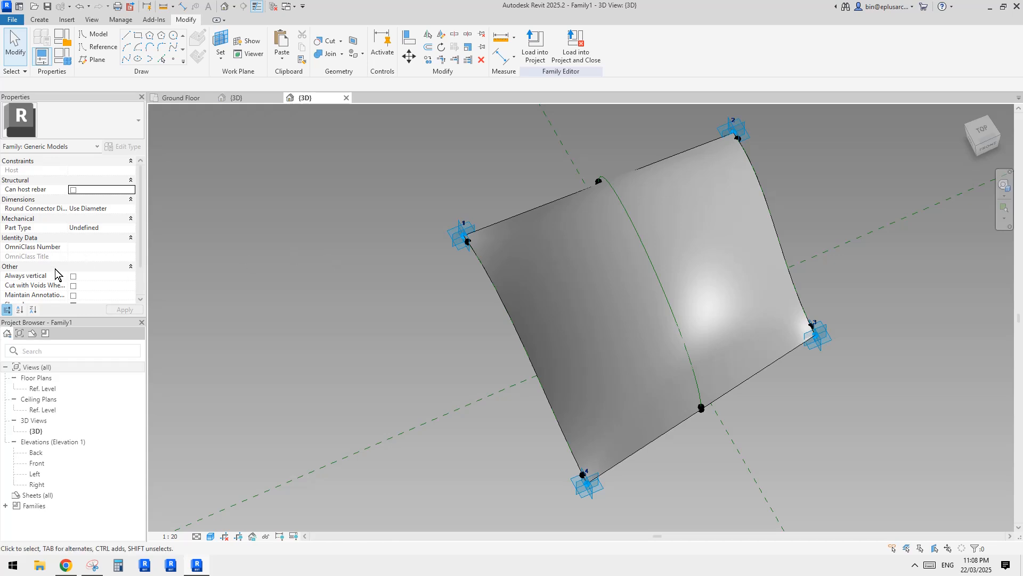
{"action": "scroll", "coordinate": [79, 265], "scroll_direction": "down", "scroll_amount": 2}
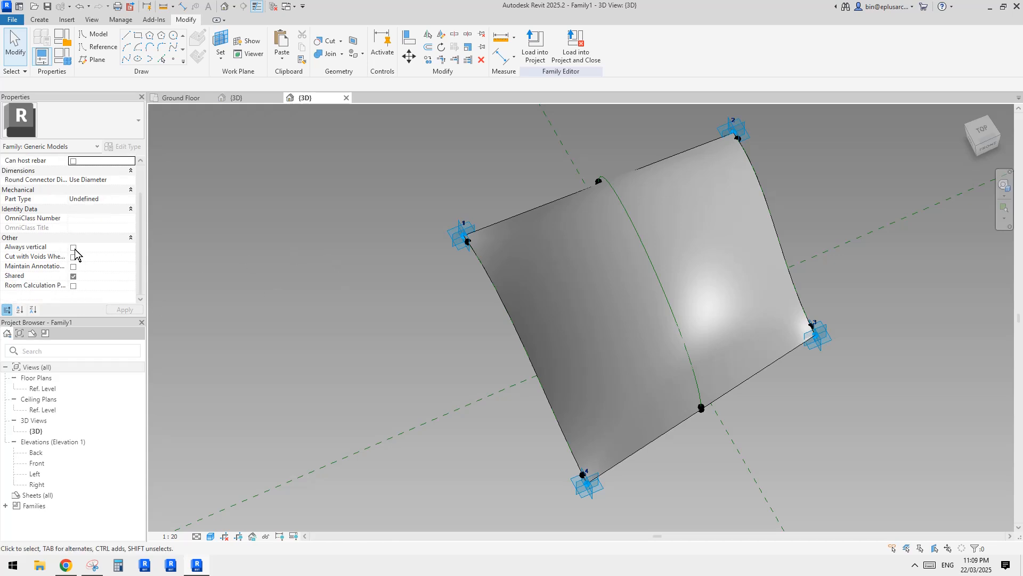
{"action": "left_click", "coordinate": [446, 240]}
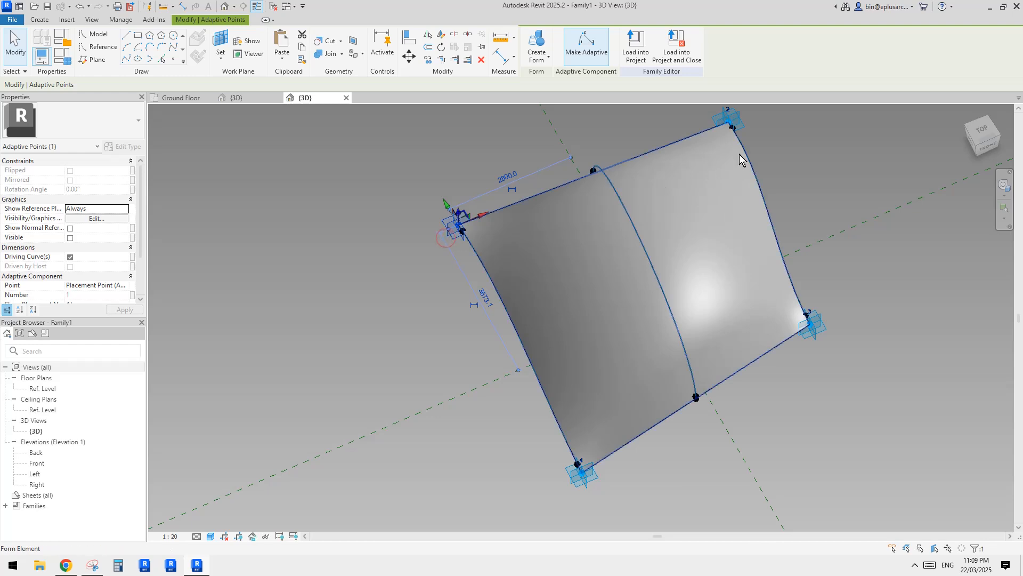
{"action": "scroll", "coordinate": [83, 271], "scroll_direction": "down", "scroll_amount": 2}
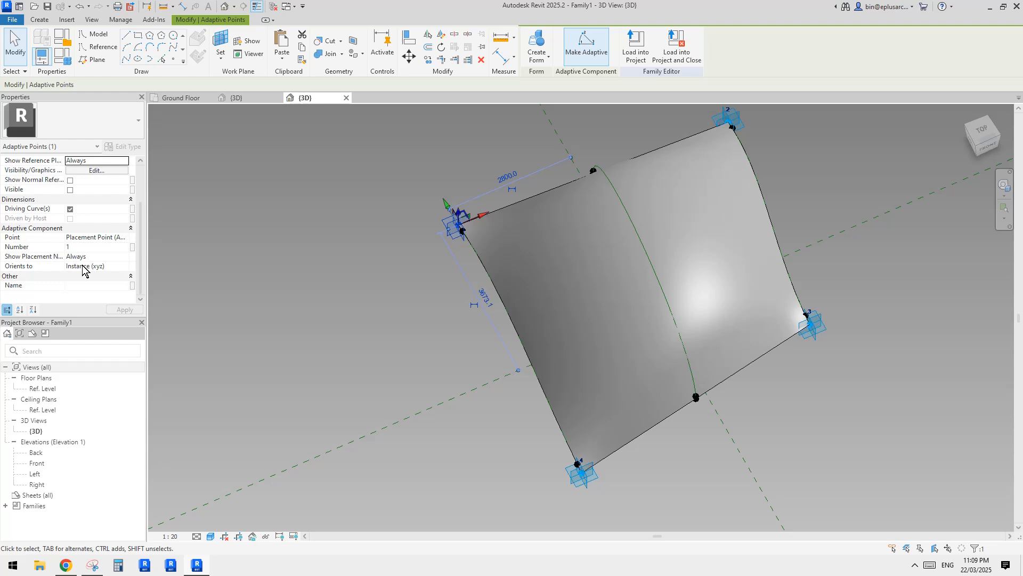
{"action": "middle_click_drag", "start_coordinate": [385, 295], "coordinate": [341, 266], "text": "shift"}
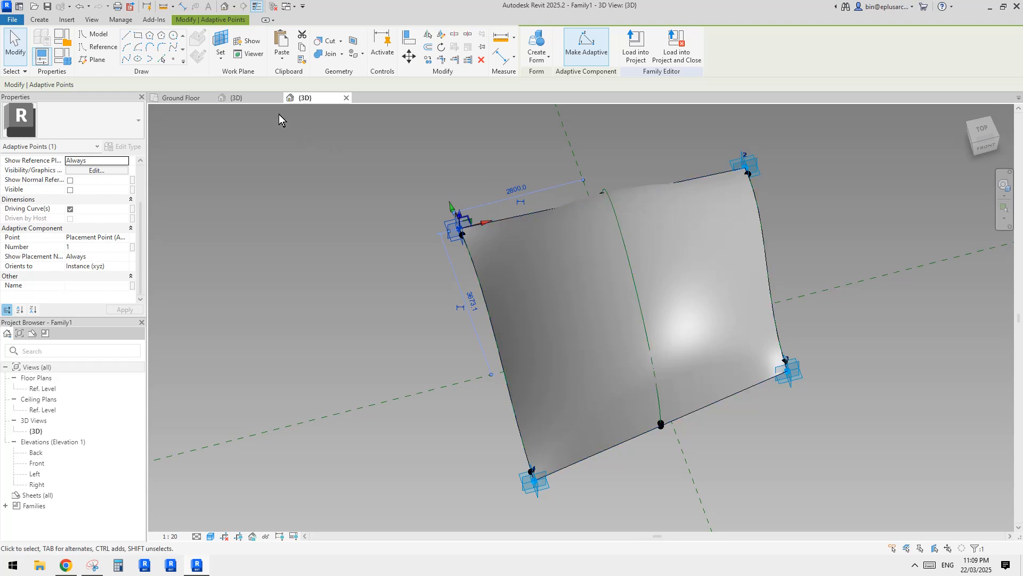
{"action": "left_click", "coordinate": [251, 98]}
{"action": "middle_click_drag", "start_coordinate": [798, 450], "coordinate": [651, 377], "text": "shift"}
{"action": "left_click", "coordinate": [564, 362]}
{"action": "middle_click_drag", "start_coordinate": [564, 363], "coordinate": [468, 406], "text": "shift"}
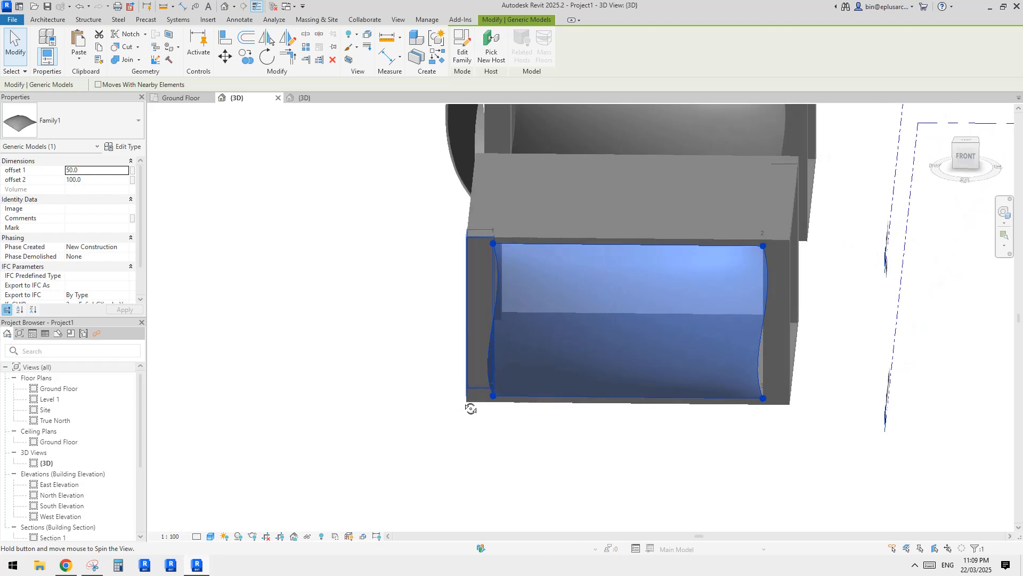
In the family's top view, move adaptive point 3 in line with point 2, and point 4 in line with points 1 and 3
{"action": "left_click", "coordinate": [300, 98]}
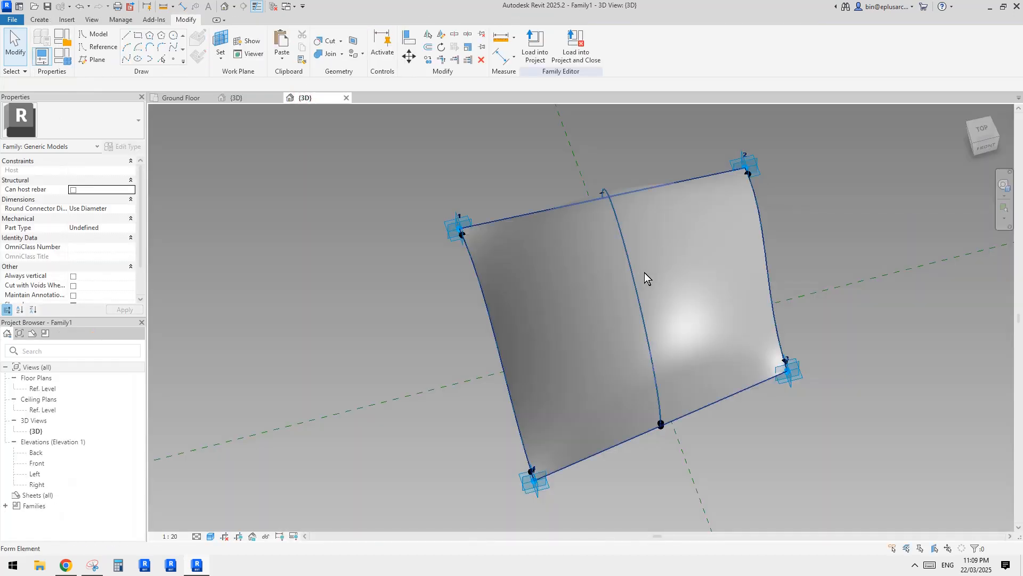
{"action": "middle_click_drag", "start_coordinate": [645, 272], "coordinate": [725, 372], "text": "shift"}
{"action": "left_click", "coordinate": [971, 133]}
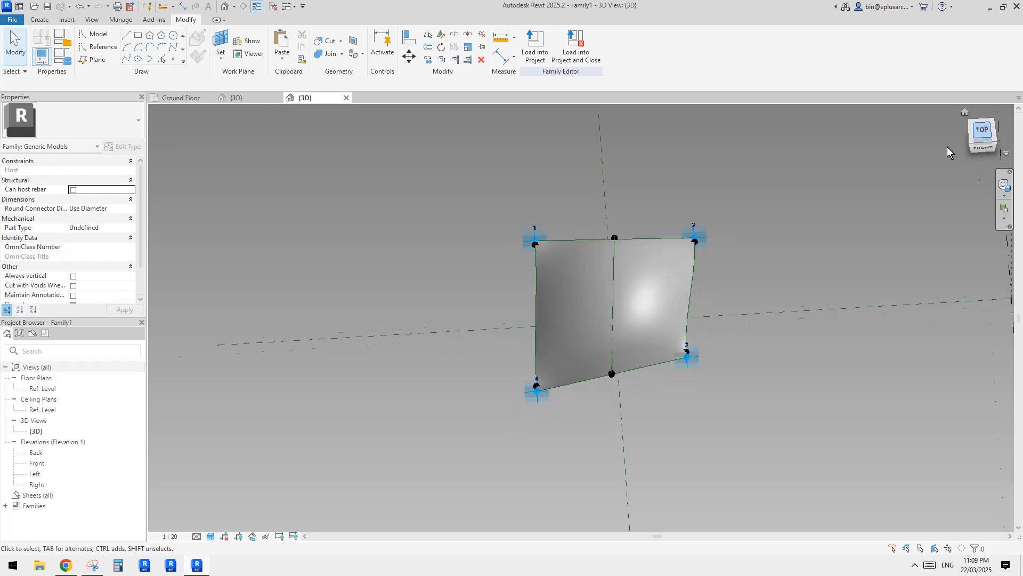
{"action": "scroll", "coordinate": [595, 340], "scroll_direction": "up", "scroll_amount": 2}
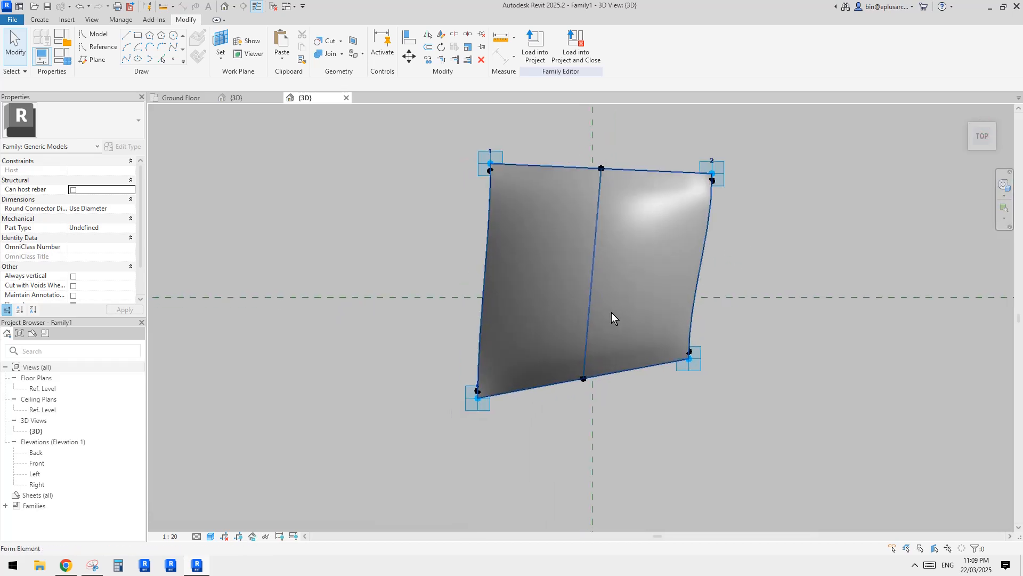
{"action": "left_click", "coordinate": [693, 361]}
{"action": "left_click_drag", "start_coordinate": [713, 362], "coordinate": [736, 363]}
{"action": "left_click", "coordinate": [477, 400]}
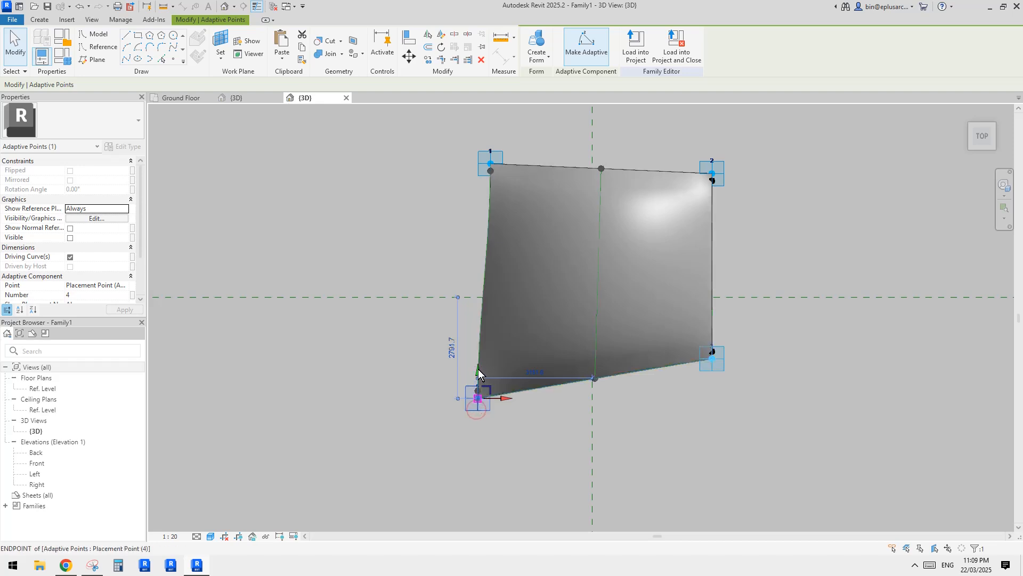
{"action": "left_click_drag", "start_coordinate": [478, 373], "coordinate": [514, 360]}
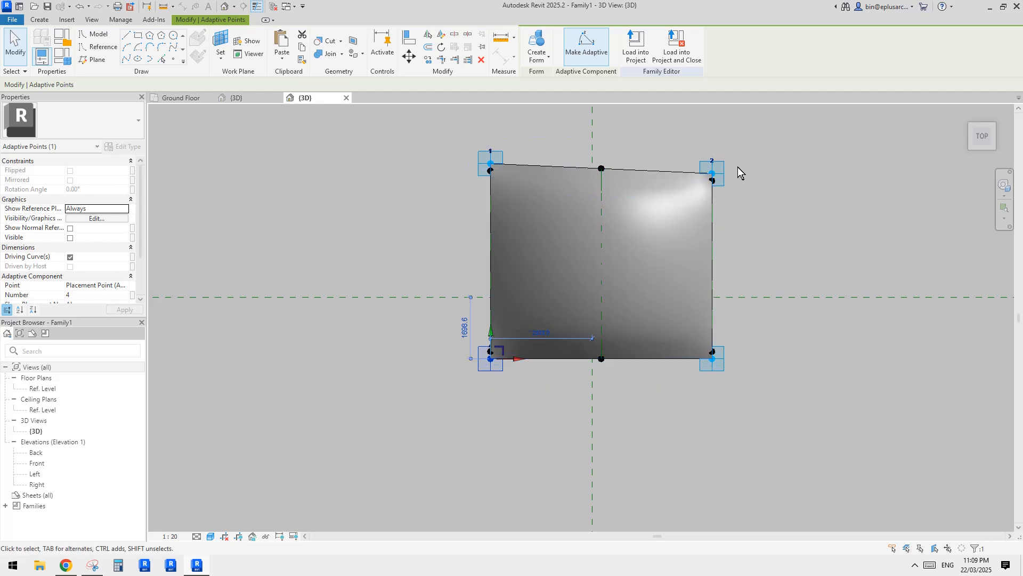
Move adaptive point 2 level with point 1 so the panel outline is rectangular
{"action": "left_click", "coordinate": [717, 170]}
{"action": "scroll", "coordinate": [720, 155], "scroll_direction": "up", "scroll_amount": 2}
{"action": "left_click_drag", "start_coordinate": [706, 144], "coordinate": [709, 134]}
{"action": "scroll", "coordinate": [743, 219], "scroll_direction": "down", "scroll_amount": 2}
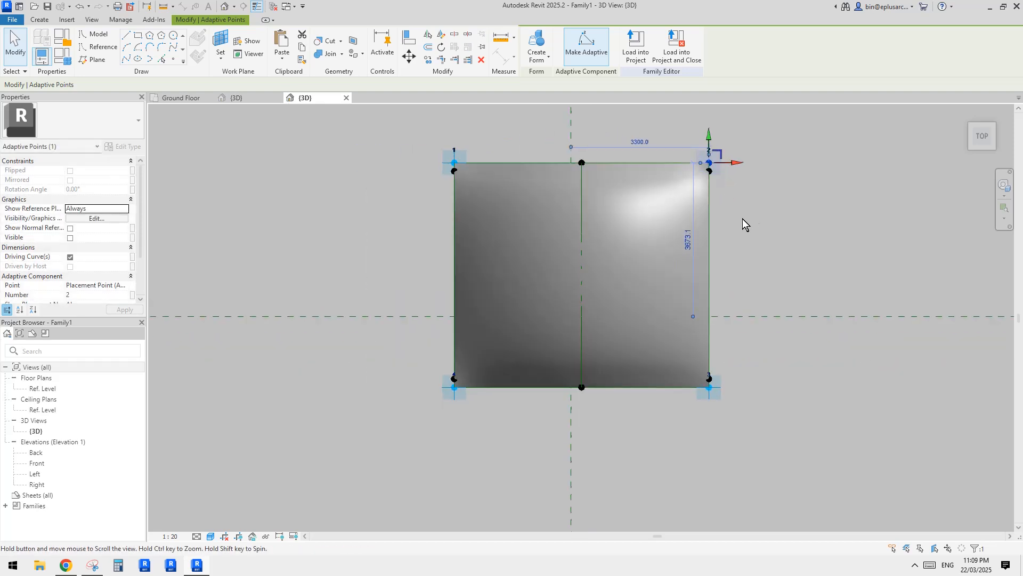
{"action": "middle_click_drag", "start_coordinate": [678, 274], "coordinate": [703, 277]}
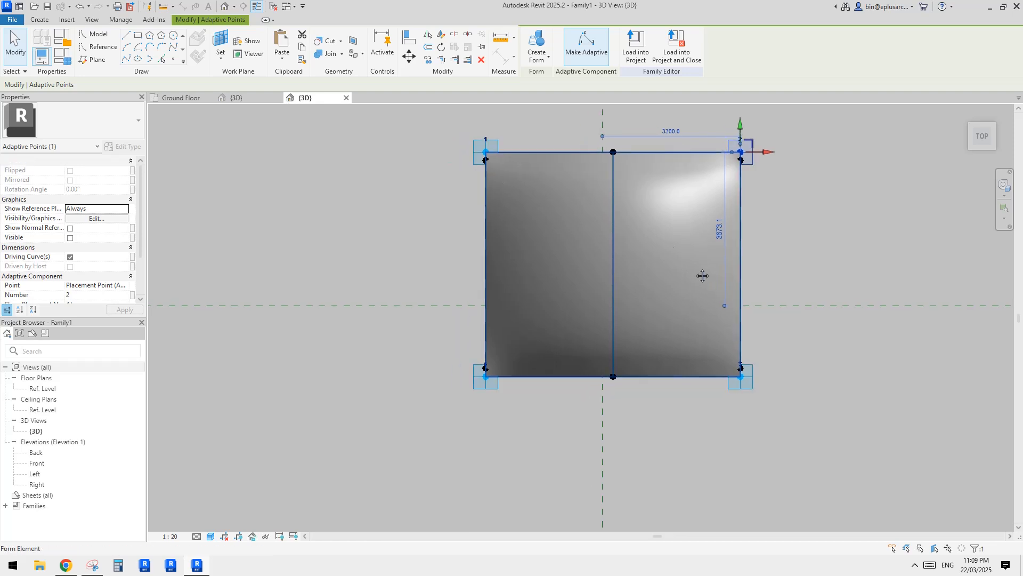
{"action": "scroll", "coordinate": [676, 247], "scroll_direction": "up", "scroll_amount": 2}
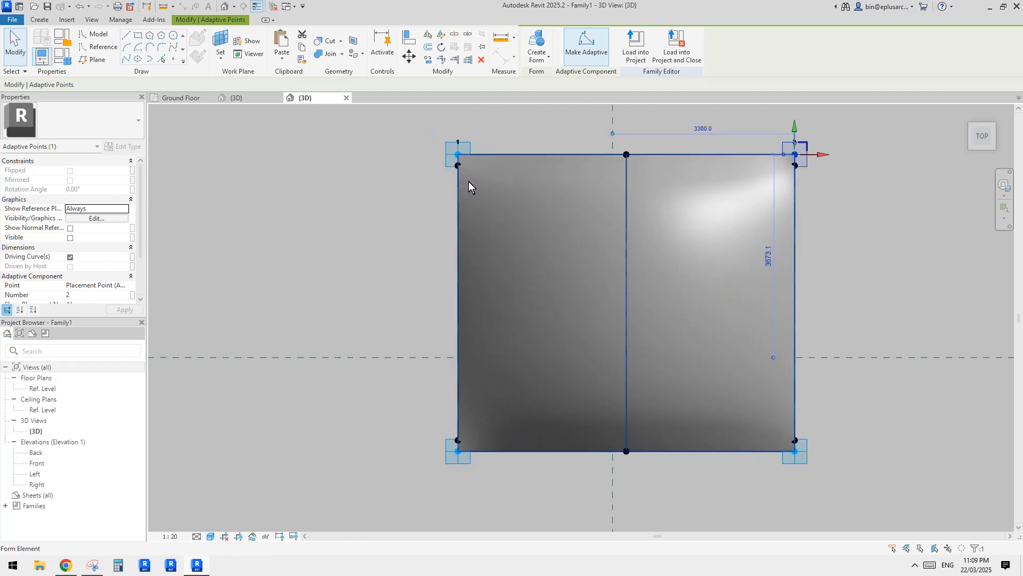
Reload the edited panel family into the project, dismiss the save reminder, and examine the updated panels on the frames
{"action": "middle_click_drag", "start_coordinate": [609, 207], "coordinate": [608, 219]}
{"action": "left_click", "coordinate": [639, 51]}
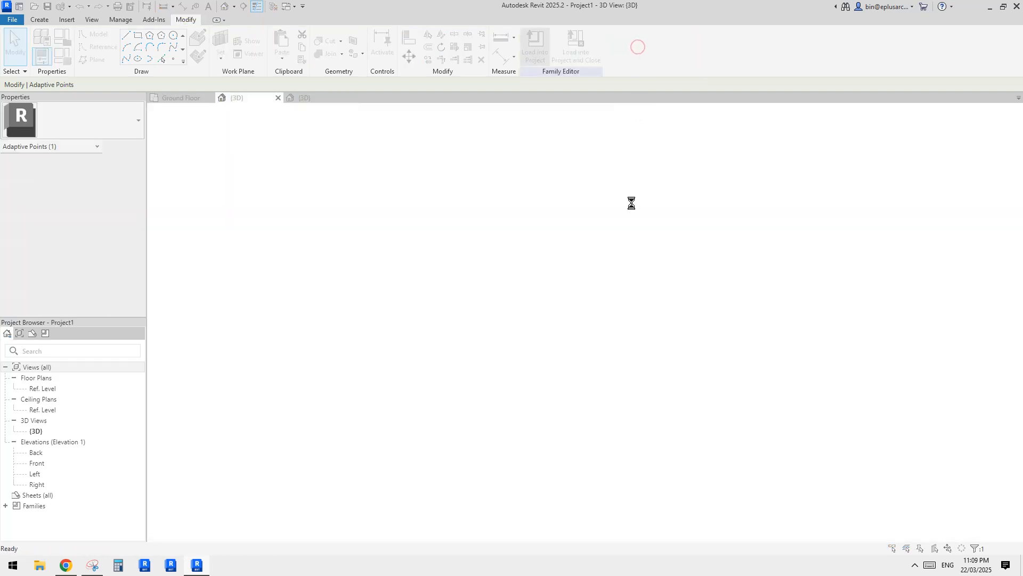
{"action": "left_click", "coordinate": [530, 277]}
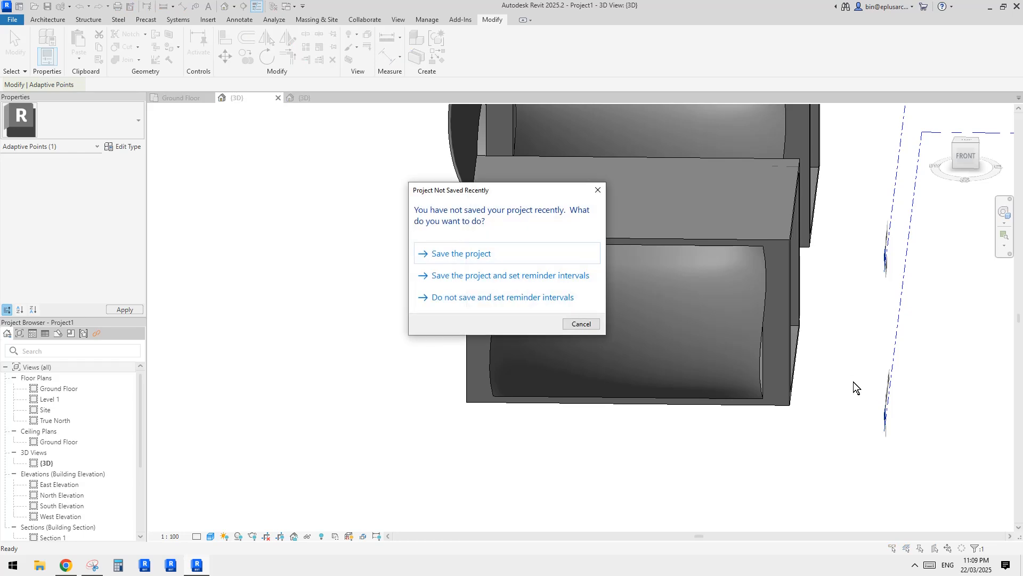
{"action": "key", "text": "Escape"}
{"action": "scroll", "coordinate": [773, 368], "scroll_direction": "down", "scroll_amount": 1}
{"action": "middle_click_drag", "start_coordinate": [690, 379], "coordinate": [306, 289], "text": "shift"}
{"action": "left_click", "coordinate": [417, 381]}
{"action": "middle_click_drag", "start_coordinate": [676, 369], "coordinate": [746, 413], "text": "shift"}
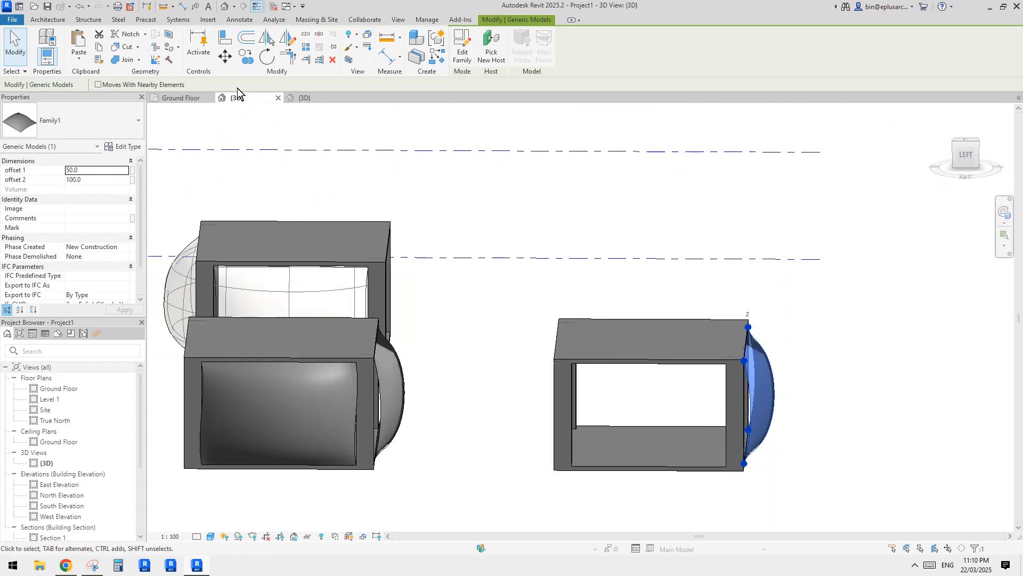
Place a Family1 panel with Place on Face on the four corners of the separate frame's left-facing opening
{"action": "left_click", "coordinate": [60, 22]}
{"action": "left_click", "coordinate": [125, 42]}
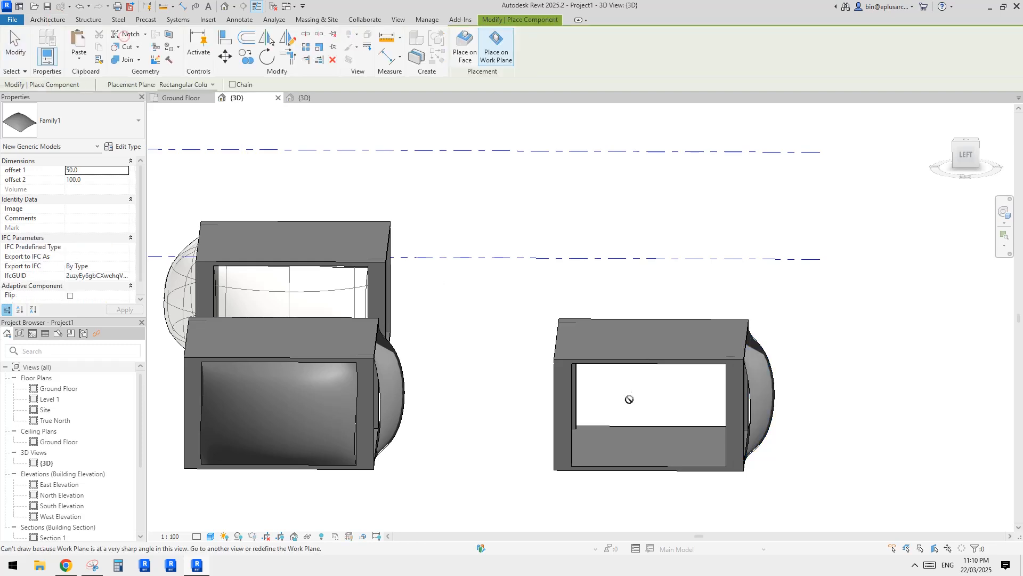
{"action": "scroll", "coordinate": [585, 311], "scroll_direction": "up", "scroll_amount": 3}
{"action": "left_click", "coordinate": [459, 51]}
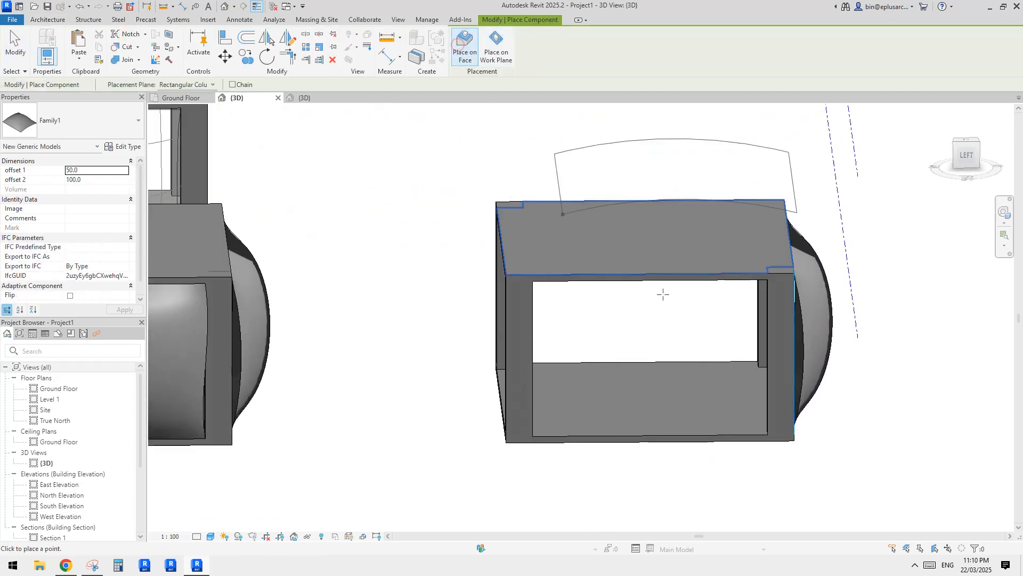
{"action": "middle_click_drag", "start_coordinate": [663, 292], "coordinate": [698, 291], "text": "shift"}
{"action": "left_click", "coordinate": [484, 50]}
{"action": "left_click", "coordinate": [468, 47]}
{"action": "middle_click_drag", "start_coordinate": [561, 214], "coordinate": [544, 227], "text": "shift"}
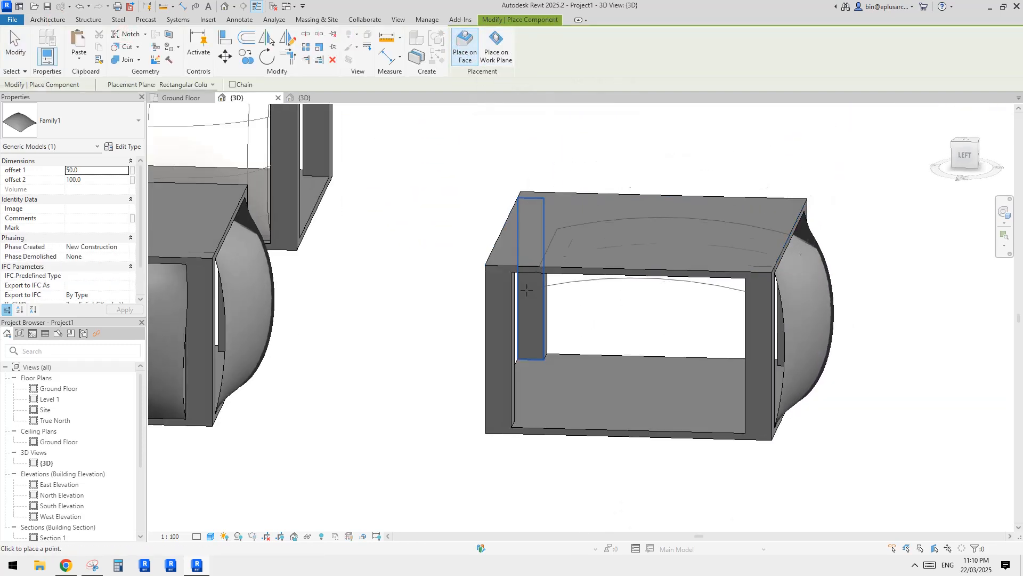
{"action": "left_click", "coordinate": [511, 272]}
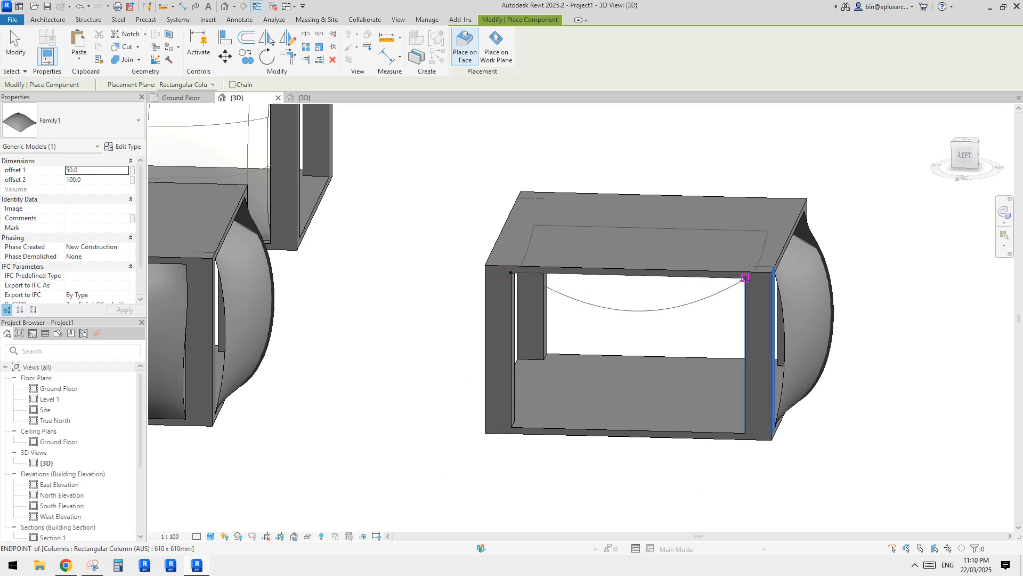
{"action": "left_click", "coordinate": [746, 278]}
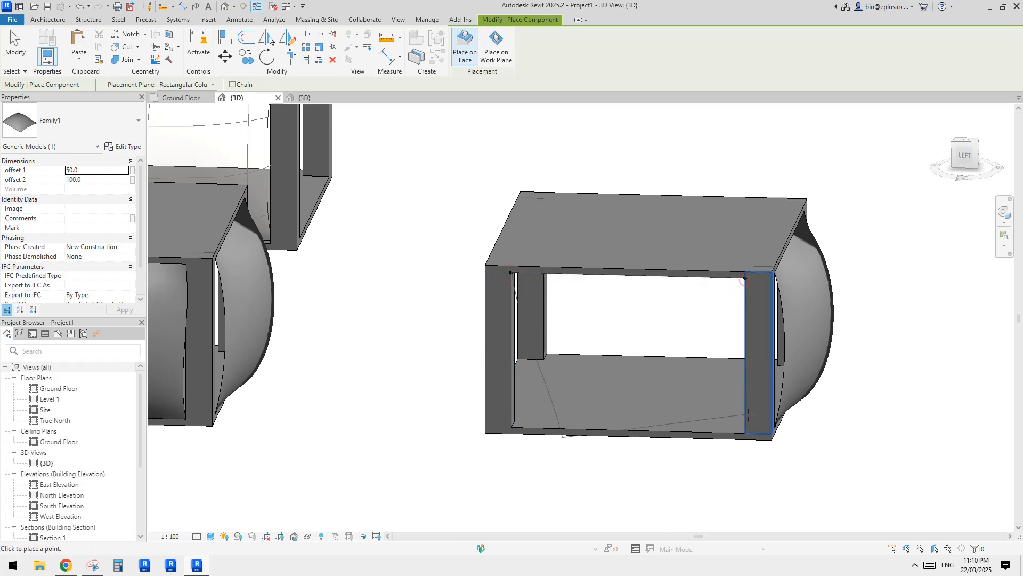
{"action": "left_click", "coordinate": [530, 424]}
{"action": "middle_click_drag", "start_coordinate": [531, 424], "coordinate": [634, 394], "text": "shift"}
{"action": "key", "text": "Escape"}
{"action": "key", "text": "Escape"}
Delete the earlier panel from the adjacent opening of the same frame
{"action": "left_click", "coordinate": [742, 329]}
{"action": "key", "text": "Delete"}
{"action": "scroll", "coordinate": [666, 347], "scroll_direction": "up", "scroll_amount": 1}
{"action": "middle_click_drag", "start_coordinate": [664, 348], "coordinate": [636, 398]}
{"action": "left_click", "coordinate": [651, 407]}
In the family, set all four adaptive points to orient to Host (xyz)
{"action": "left_click", "coordinate": [313, 98]}
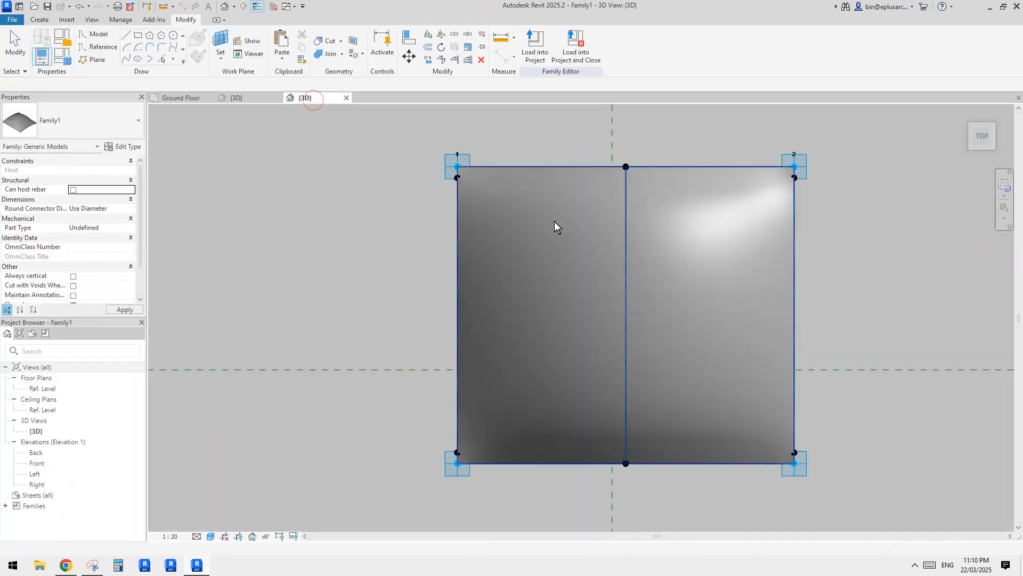
{"action": "left_click", "coordinate": [457, 166]}
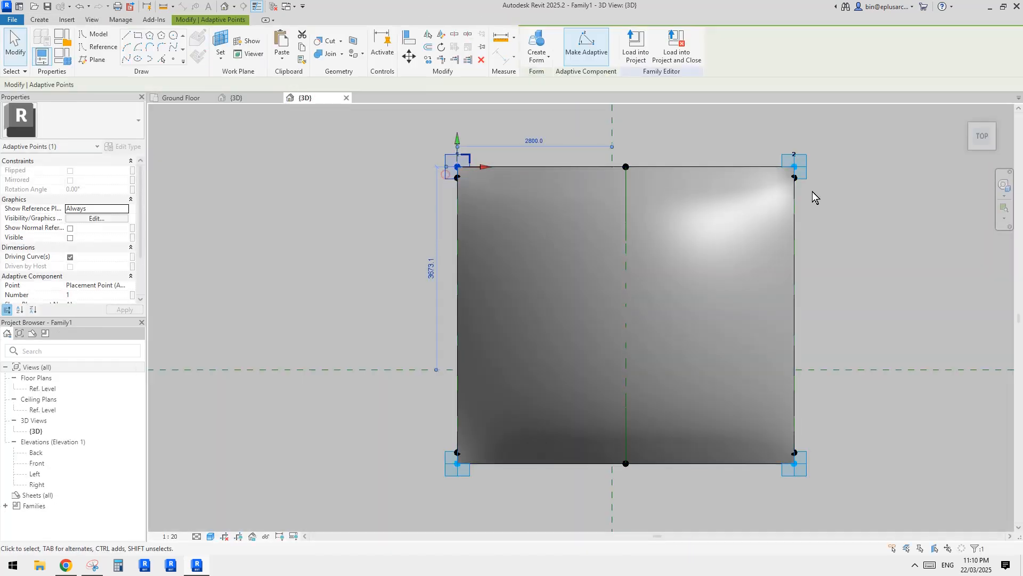
{"action": "left_click", "coordinate": [794, 167], "text": "ctrl"}
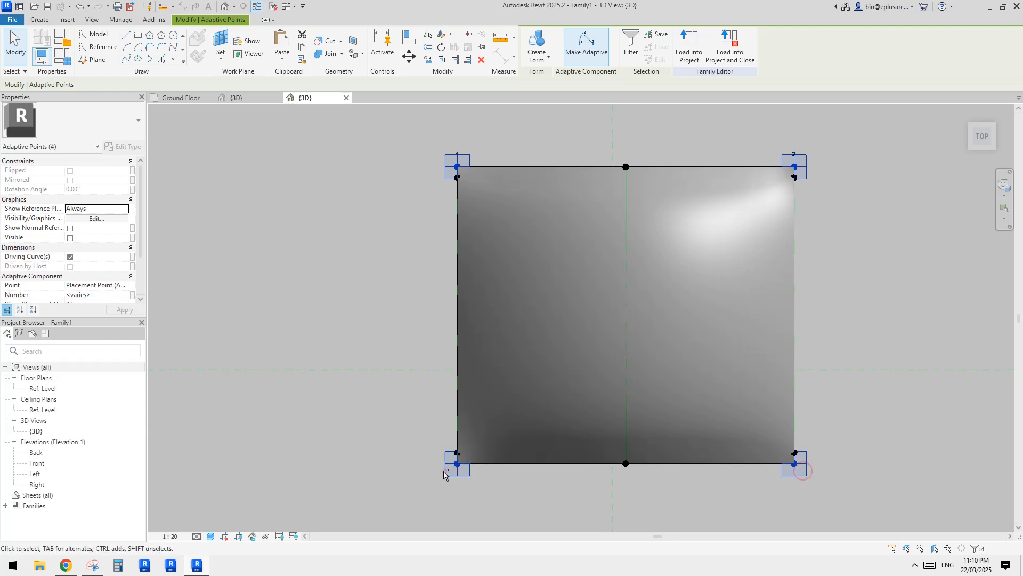
{"action": "scroll", "coordinate": [96, 283], "scroll_direction": "down", "scroll_amount": 2}
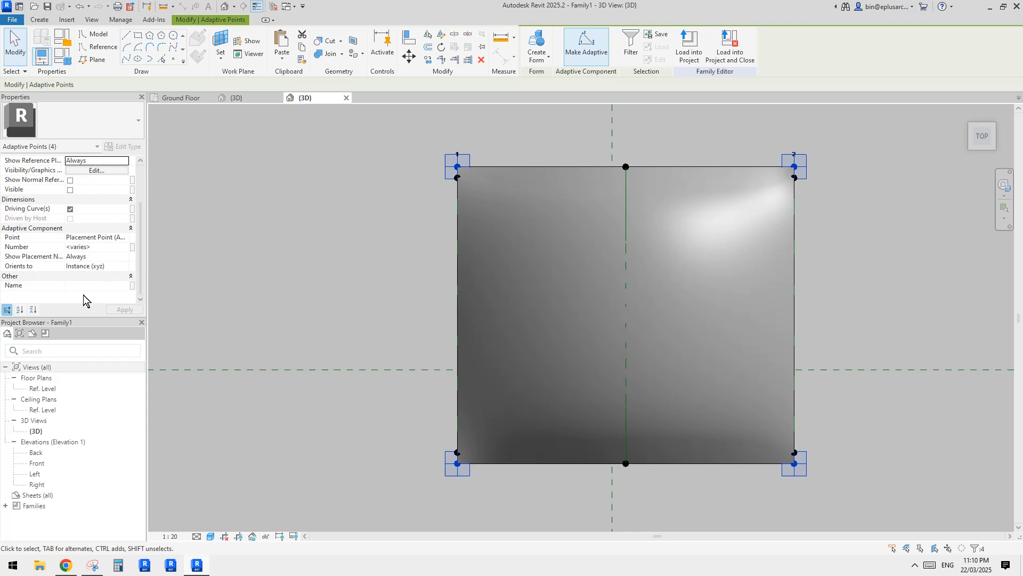
{"action": "left_click", "coordinate": [124, 266]}
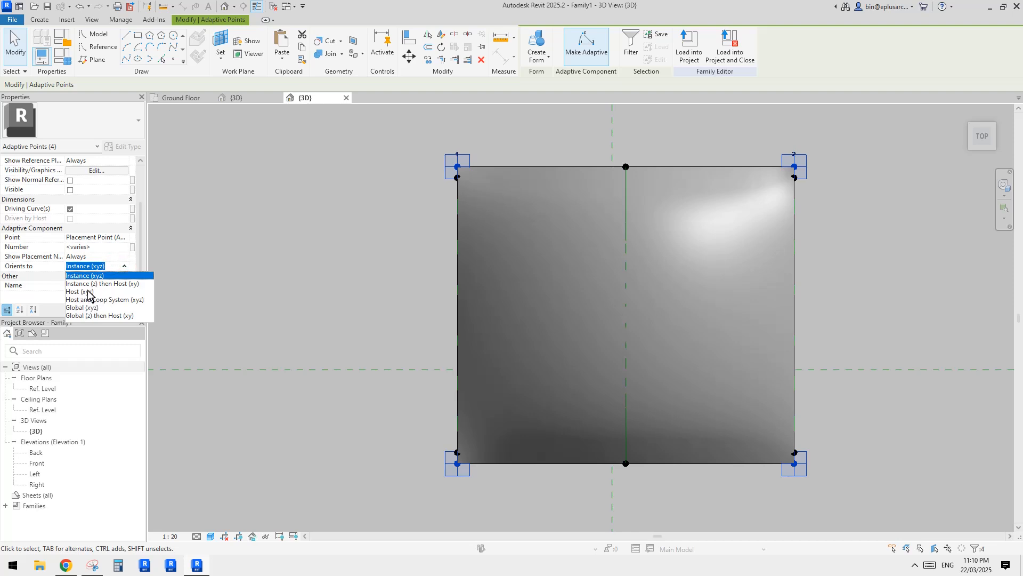
{"action": "left_click", "coordinate": [85, 292]}
Reload the family into the project and examine how the panel sits in the separate frame's opening
{"action": "left_click", "coordinate": [728, 48]}
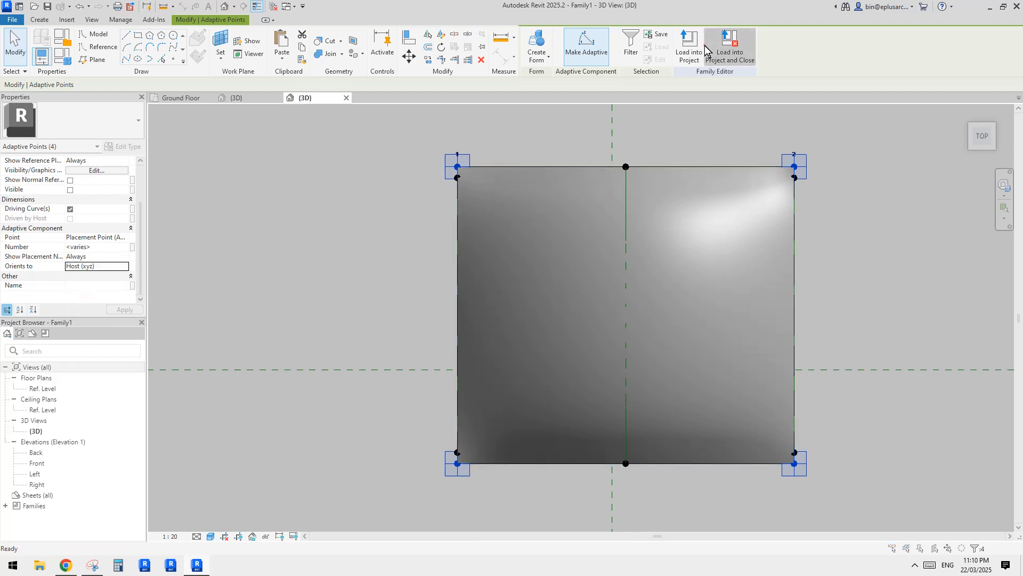
{"action": "key", "text": "Escape"}
{"action": "left_click", "coordinate": [530, 56]}
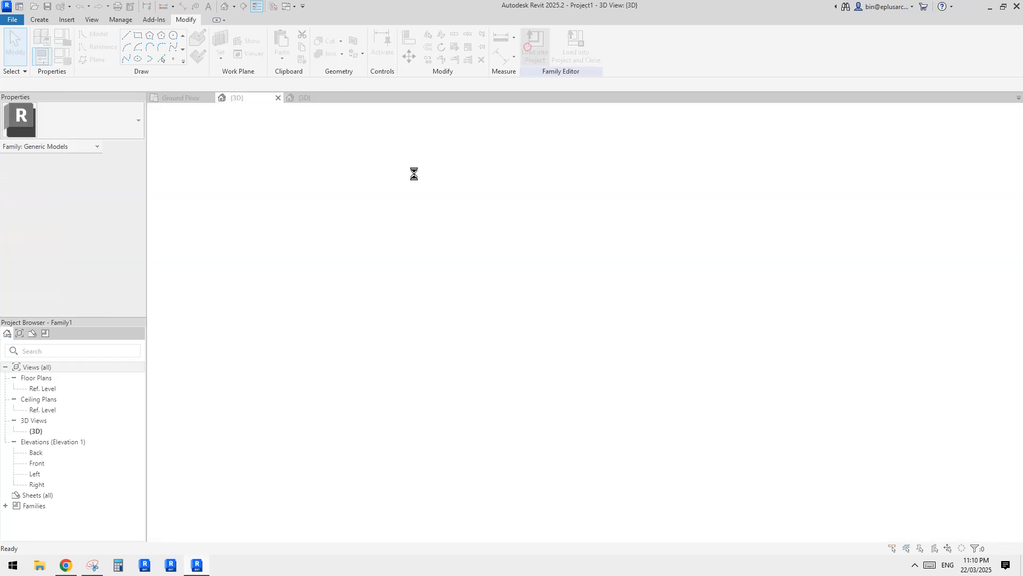
{"action": "left_click", "coordinate": [522, 250]}
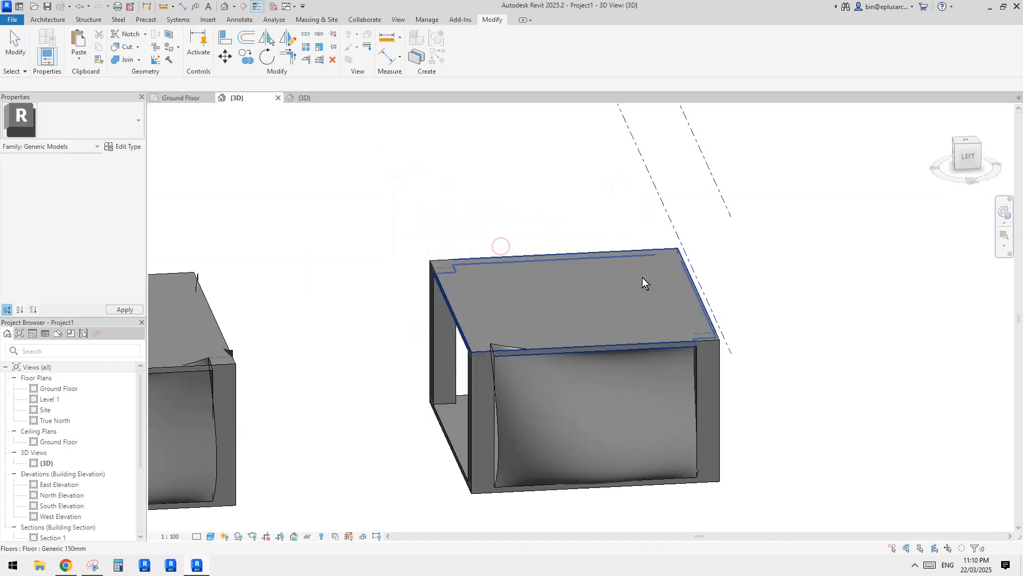
{"action": "middle_click_drag", "start_coordinate": [668, 329], "coordinate": [639, 314], "text": "shift"}
{"action": "scroll", "coordinate": [529, 339], "scroll_direction": "up", "scroll_amount": 2}
{"action": "left_click", "coordinate": [478, 341]}
{"action": "middle_click_drag", "start_coordinate": [502, 363], "coordinate": [646, 312], "text": "shift"}
{"action": "middle_click_drag", "start_coordinate": [572, 319], "coordinate": [373, 123], "text": "shift"}
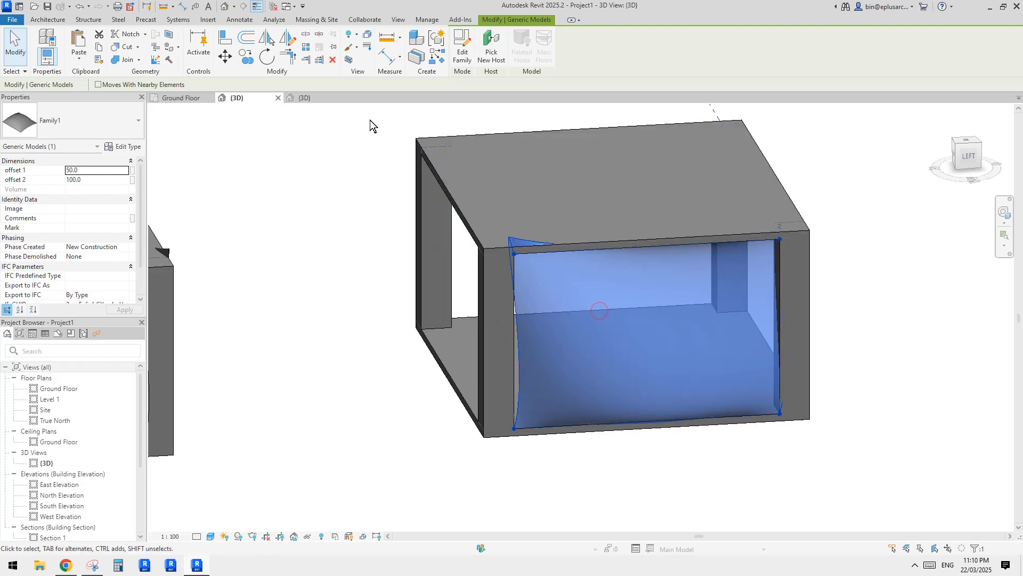
Return to the panel family's 3D view
{"action": "left_click", "coordinate": [316, 98]}
{"action": "middle_click_drag", "start_coordinate": [569, 228], "coordinate": [591, 348], "text": "shift"}
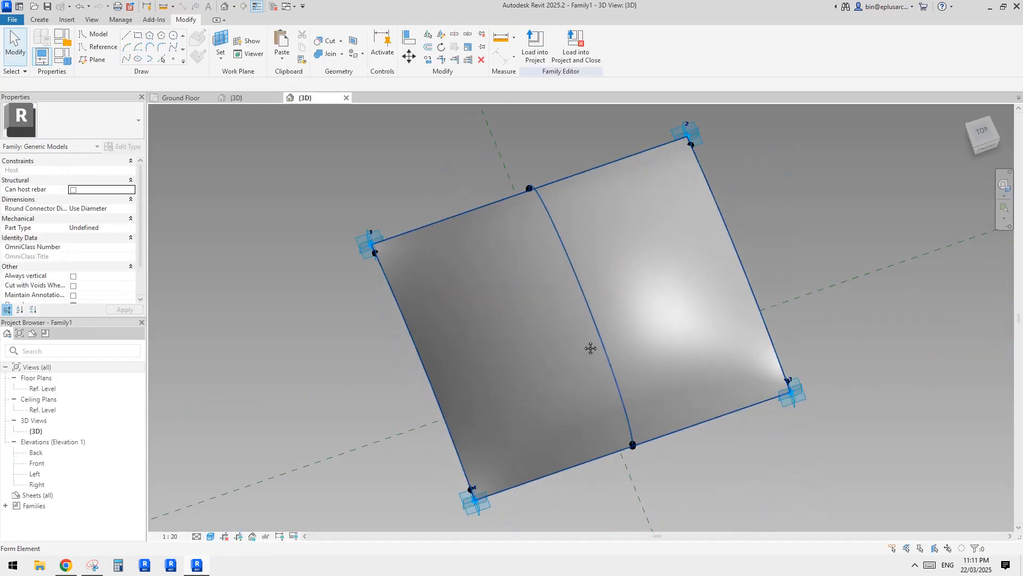
{"action": "scroll", "coordinate": [591, 348], "scroll_direction": "down", "scroll_amount": 1}
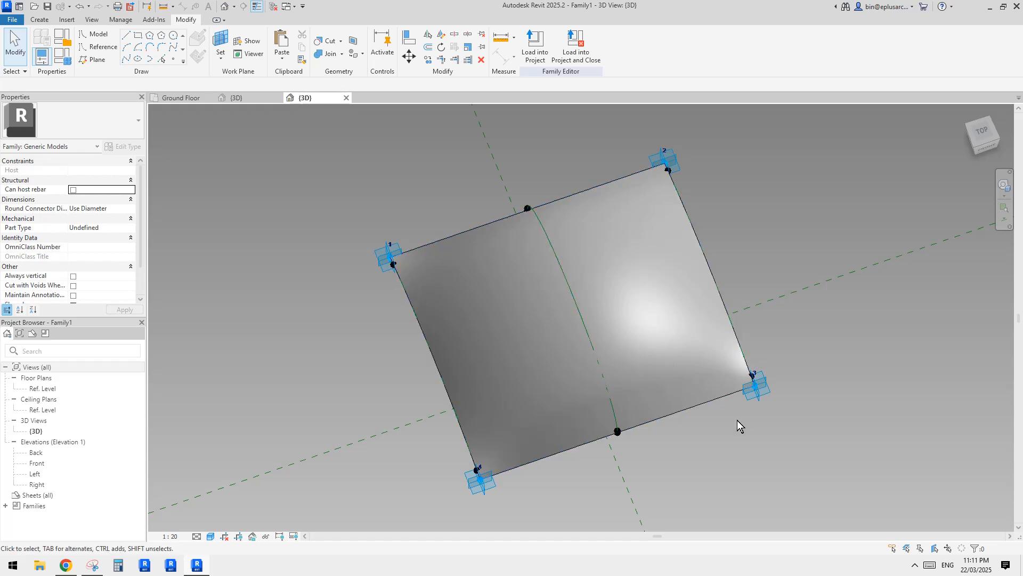
{"action": "left_click", "coordinate": [916, 566]}
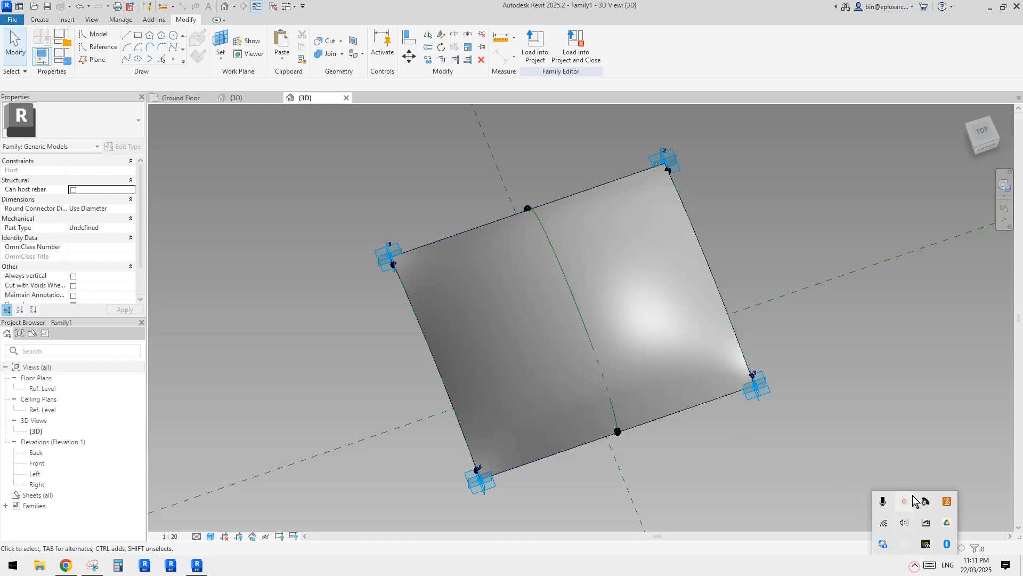
{"action": "left_click", "coordinate": [906, 501]}
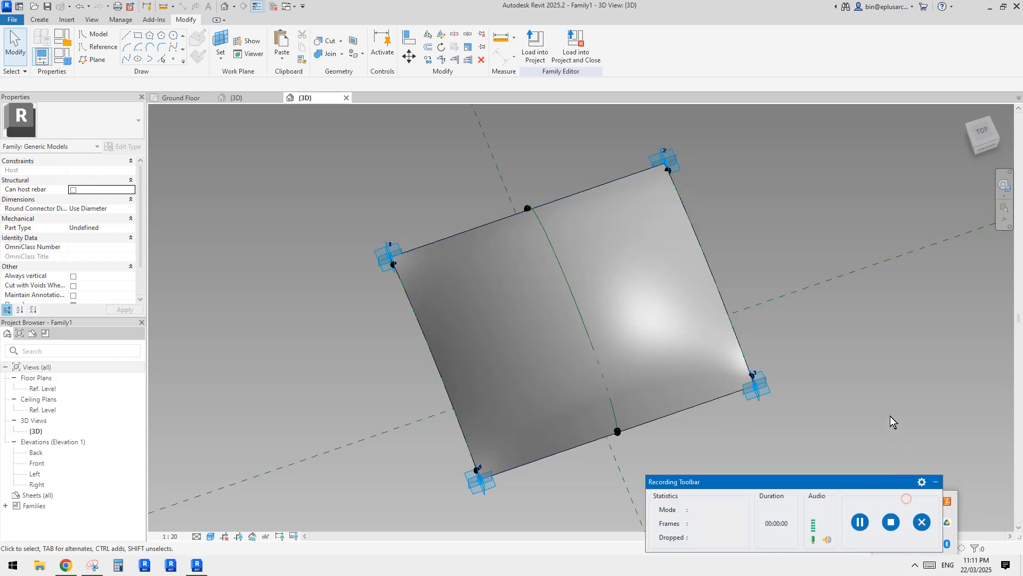
{"action": "left_click", "coordinate": [861, 522]}
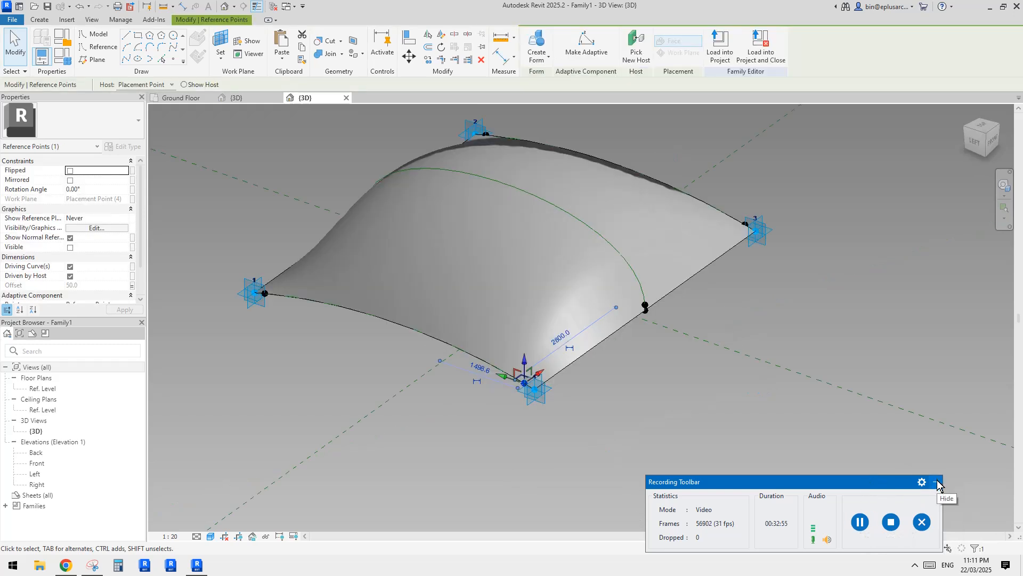
{"action": "left_click", "coordinate": [936, 483]}
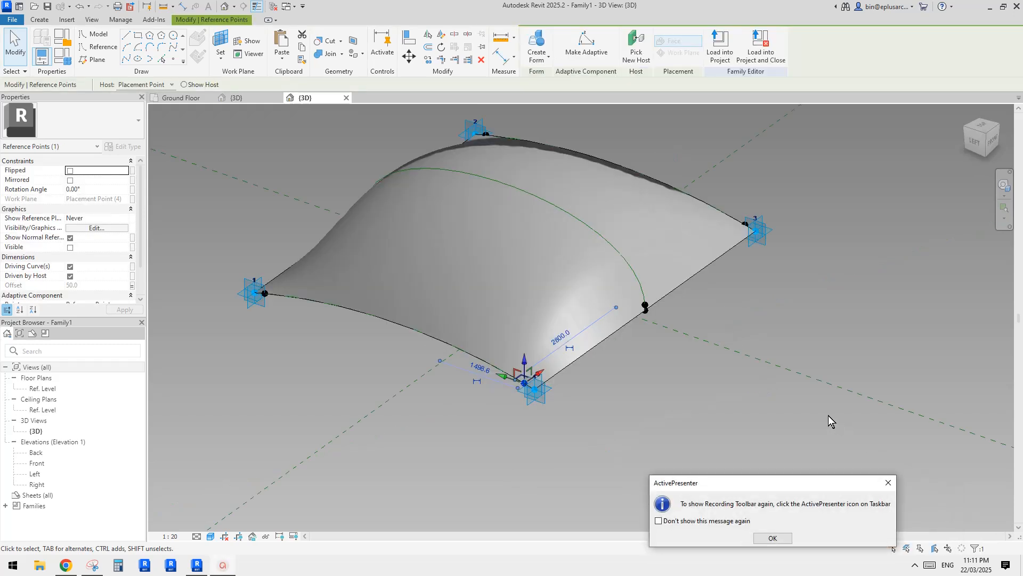
{"action": "left_click", "coordinate": [888, 483]}
Examine the lofted surface and the reference points at its four adaptive corners from several angles
{"action": "left_click", "coordinate": [765, 384]}
{"action": "scroll", "coordinate": [687, 360], "scroll_direction": "down", "scroll_amount": 2}
{"action": "middle_click_drag", "start_coordinate": [677, 368], "coordinate": [693, 404], "text": "shift"}
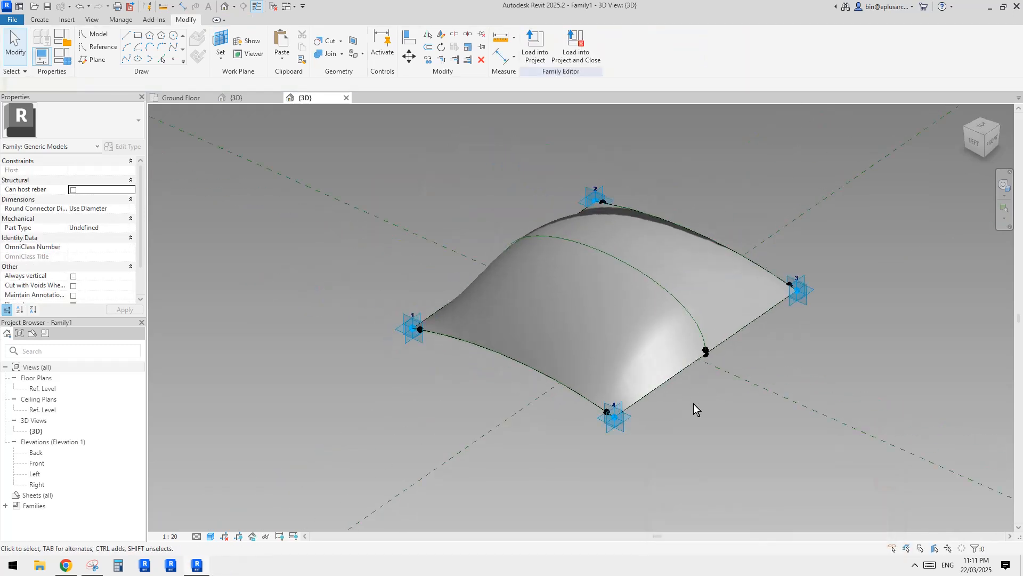
{"action": "scroll", "coordinate": [555, 399], "scroll_direction": "up", "scroll_amount": 5}
{"action": "scroll", "coordinate": [554, 384], "scroll_direction": "down", "scroll_amount": 1}
{"action": "middle_click_drag", "start_coordinate": [554, 379], "coordinate": [511, 411]}
{"action": "scroll", "coordinate": [512, 410], "scroll_direction": "down", "scroll_amount": 2}
{"action": "middle_click_drag", "start_coordinate": [535, 366], "coordinate": [478, 441], "text": "shift"}
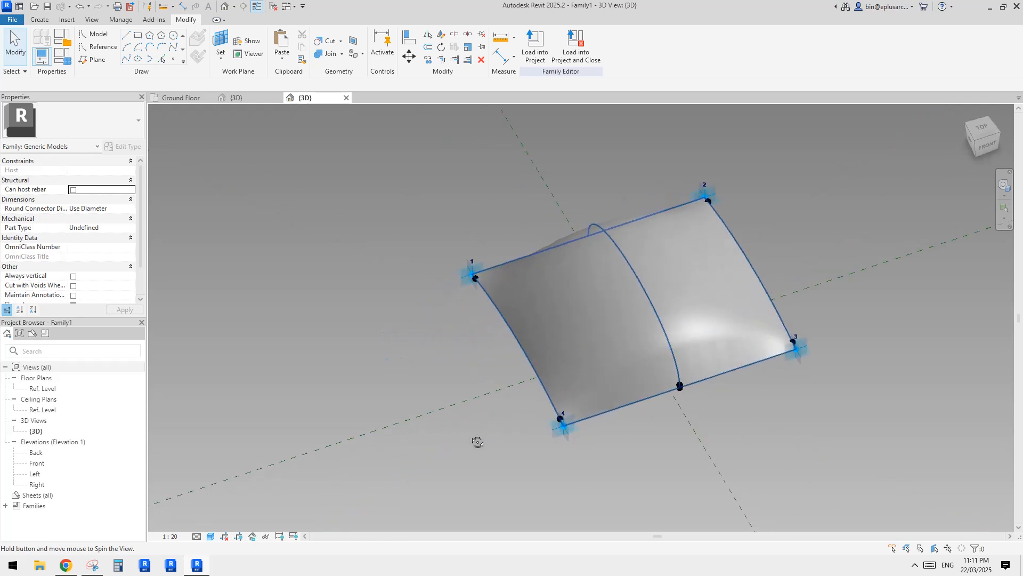
{"action": "scroll", "coordinate": [509, 389], "scroll_direction": "up", "scroll_amount": 1}
{"action": "middle_click_drag", "start_coordinate": [509, 390], "coordinate": [340, 397]}
{"action": "scroll", "coordinate": [517, 398], "scroll_direction": "up", "scroll_amount": 1}
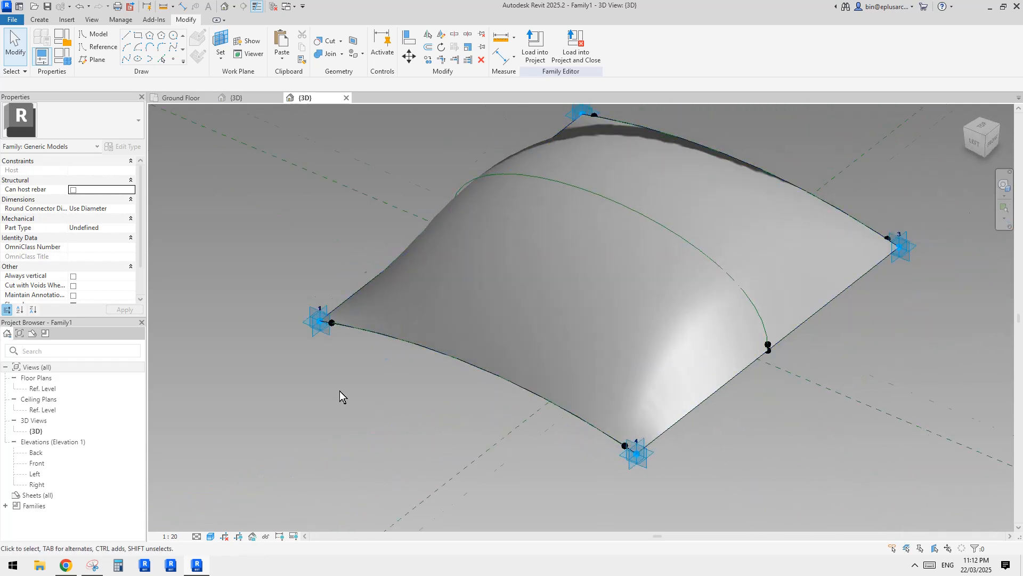
Shift the reference point beside adaptive point 1 along the side edge to about 3250 mm from the central reference plane
{"action": "scroll", "coordinate": [330, 368], "scroll_direction": "up", "scroll_amount": 2}
{"action": "left_click", "coordinate": [312, 286]}
{"action": "middle_click_drag", "start_coordinate": [315, 294], "coordinate": [366, 338], "text": "shift"}
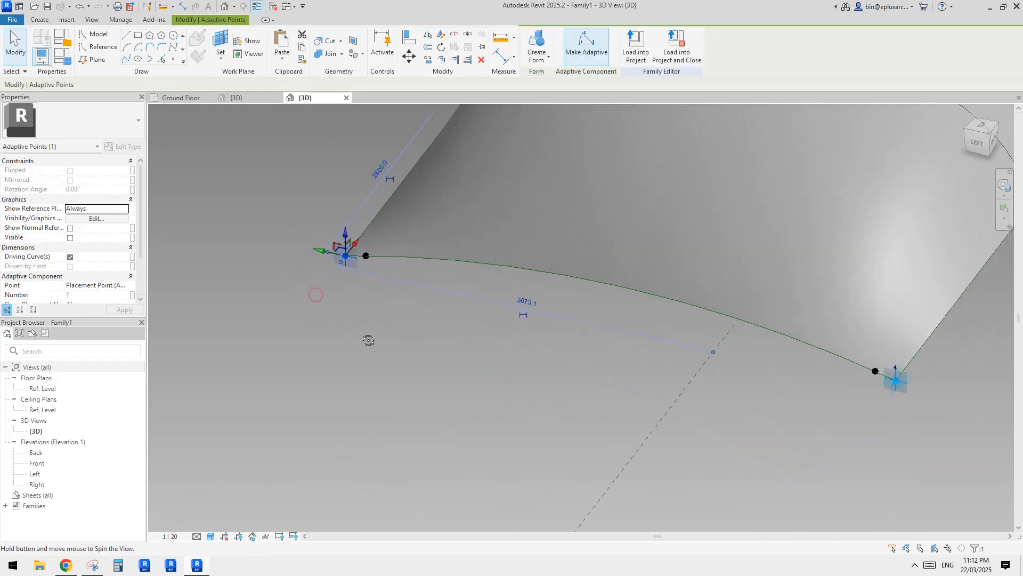
{"action": "left_click", "coordinate": [365, 257]}
{"action": "middle_click_drag", "start_coordinate": [380, 290], "coordinate": [601, 295], "text": "shift"}
{"action": "mouse_move", "coordinate": [431, 290]}
{"action": "left_mouse_down"}
{"action": "mouse_move", "coordinate": [451, 289]}
{"action": "mouse_move", "coordinate": [425, 286]}
{"action": "left_mouse_up"}
{"action": "middle_click_drag", "start_coordinate": [448, 298], "coordinate": [415, 305], "text": "shift"}
{"action": "left_click_drag", "start_coordinate": [409, 286], "coordinate": [353, 281]}
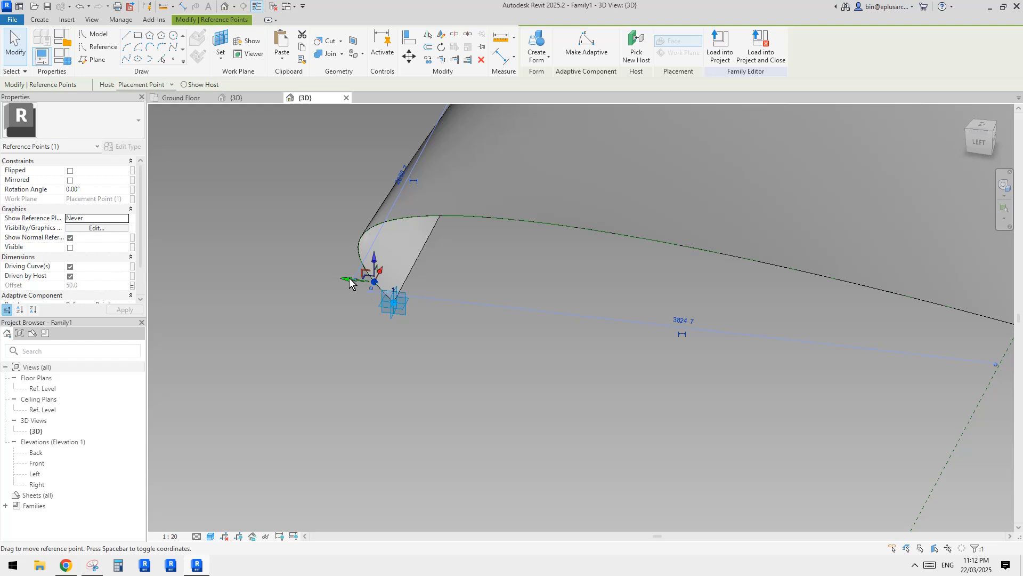
{"action": "middle_click_drag", "start_coordinate": [350, 283], "coordinate": [421, 294], "text": "shift"}
{"action": "left_click_drag", "start_coordinate": [354, 287], "coordinate": [433, 263]}
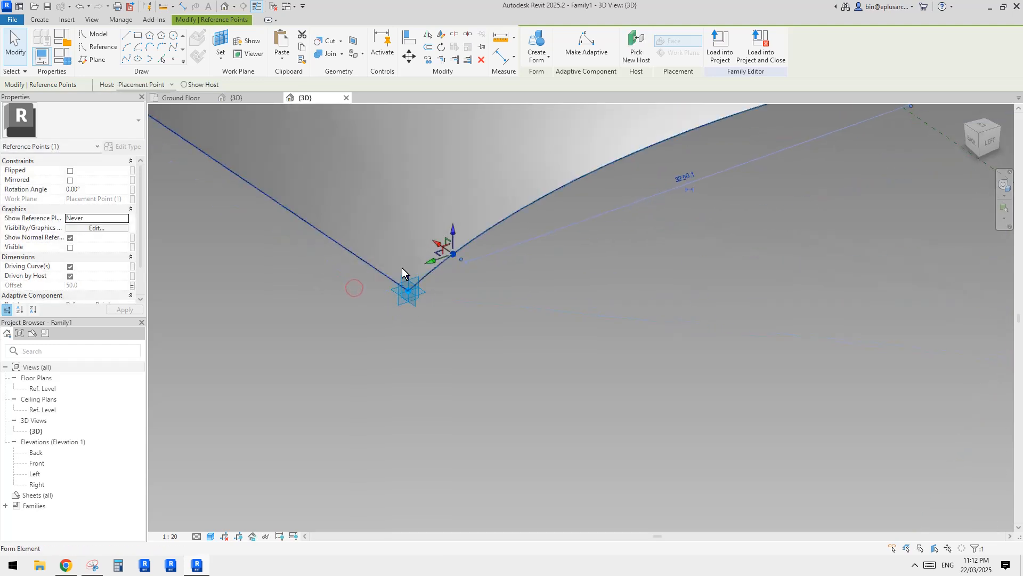
{"action": "middle_click_drag", "start_coordinate": [500, 283], "coordinate": [376, 259], "text": "shift"}
{"action": "mouse_move", "coordinate": [467, 261]}
{"action": "middle_mouse_down", "text": "shift"}
{"action": "mouse_move", "coordinate": [394, 265]}
{"action": "mouse_move", "coordinate": [491, 276]}
{"action": "mouse_move", "coordinate": [448, 266]}
{"action": "mouse_move", "coordinate": [454, 261]}
{"action": "middle_mouse_up", "text": "shift"}
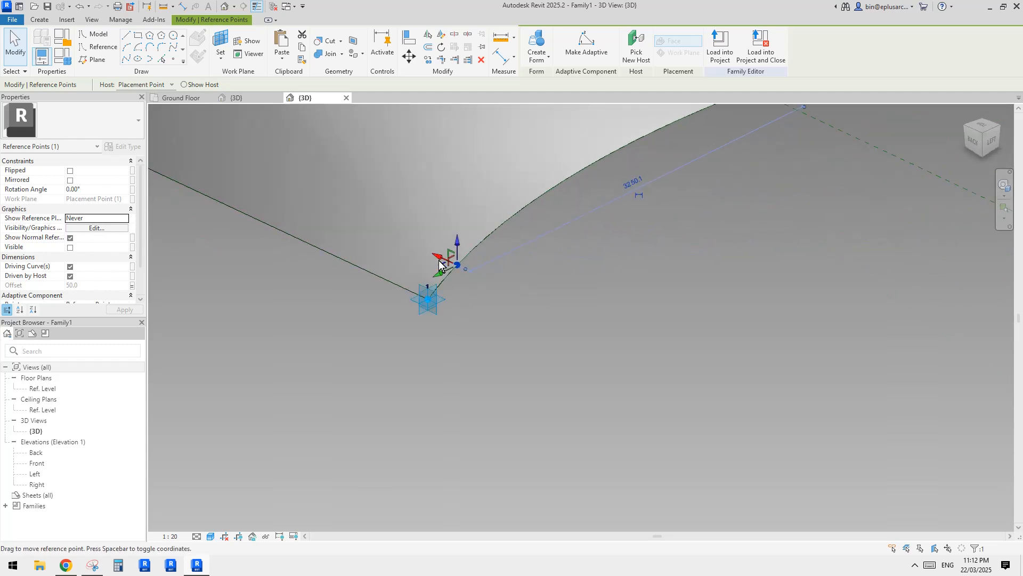
{"action": "middle_click_drag", "start_coordinate": [439, 263], "coordinate": [699, 270], "text": "shift"}
{"action": "scroll", "coordinate": [698, 269], "scroll_direction": "up", "scroll_amount": 2}
{"action": "left_click", "coordinate": [699, 270]}
Remove the lofted surface from the family, keeping its reference curves
{"action": "scroll", "coordinate": [391, 279], "scroll_direction": "up", "scroll_amount": 1}
{"action": "scroll", "coordinate": [478, 271], "scroll_direction": "down", "scroll_amount": 2}
{"action": "middle_click_drag", "start_coordinate": [392, 279], "coordinate": [566, 330], "text": "shift"}
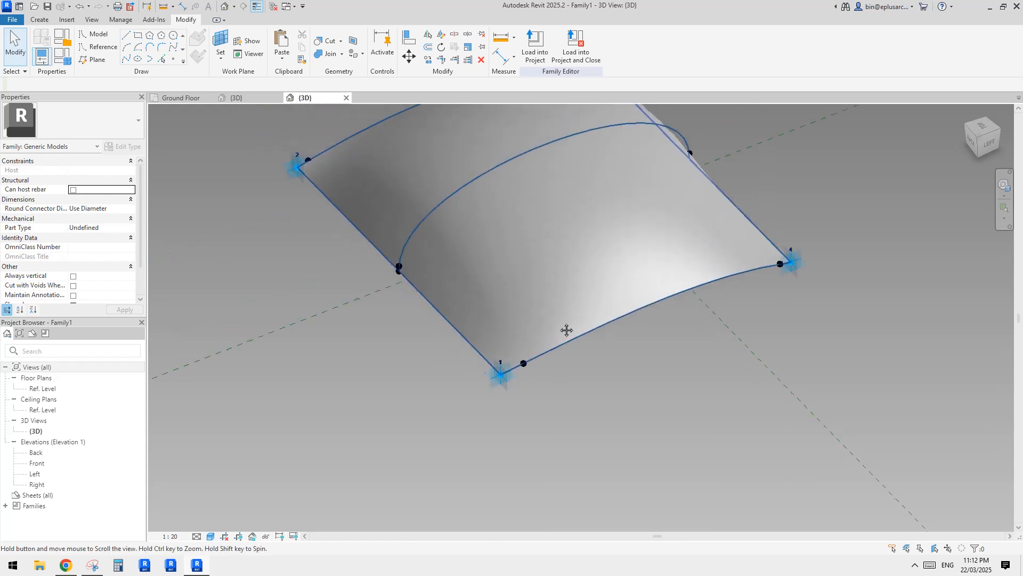
{"action": "left_click", "coordinate": [544, 251]}
{"action": "middle_click_drag", "start_coordinate": [544, 250], "coordinate": [533, 220], "text": "shift"}
{"action": "left_click", "coordinate": [696, 61]}
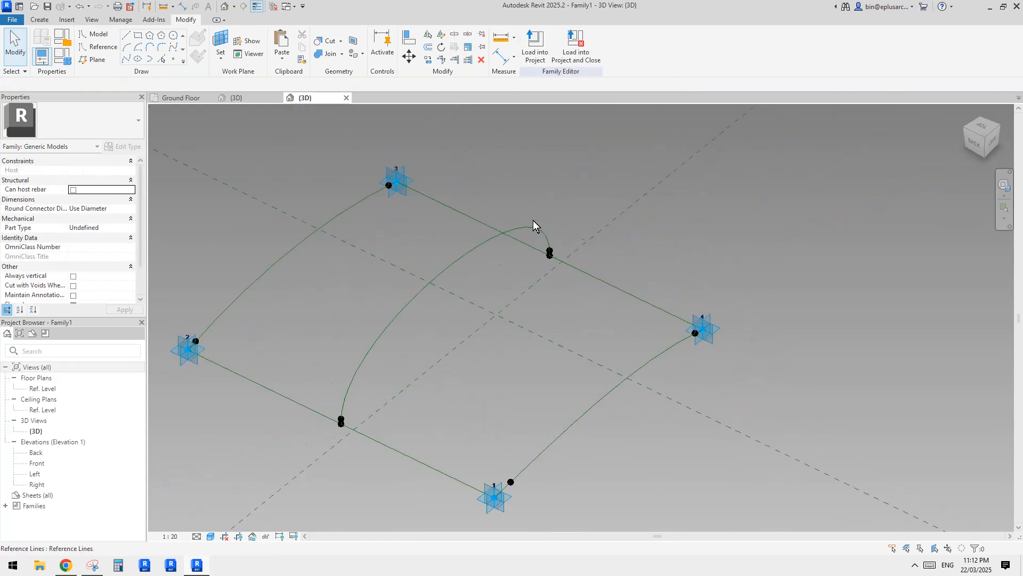
Remove the arched reference line that spans between the middles of the two straight edges
{"action": "left_click", "coordinate": [549, 252]}
{"action": "key", "text": "Delete"}
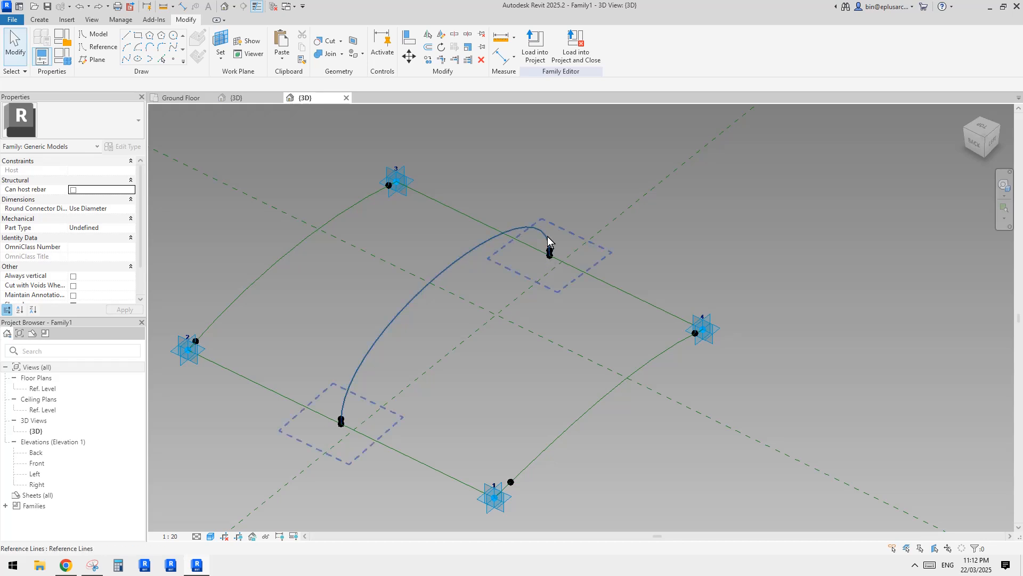
{"action": "left_click", "coordinate": [548, 238]}
{"action": "left_click", "coordinate": [687, 52]}
Remove the two raised reference points above the middles of the two straight reference lines
{"action": "scroll", "coordinate": [579, 266], "scroll_direction": "up", "scroll_amount": 4}
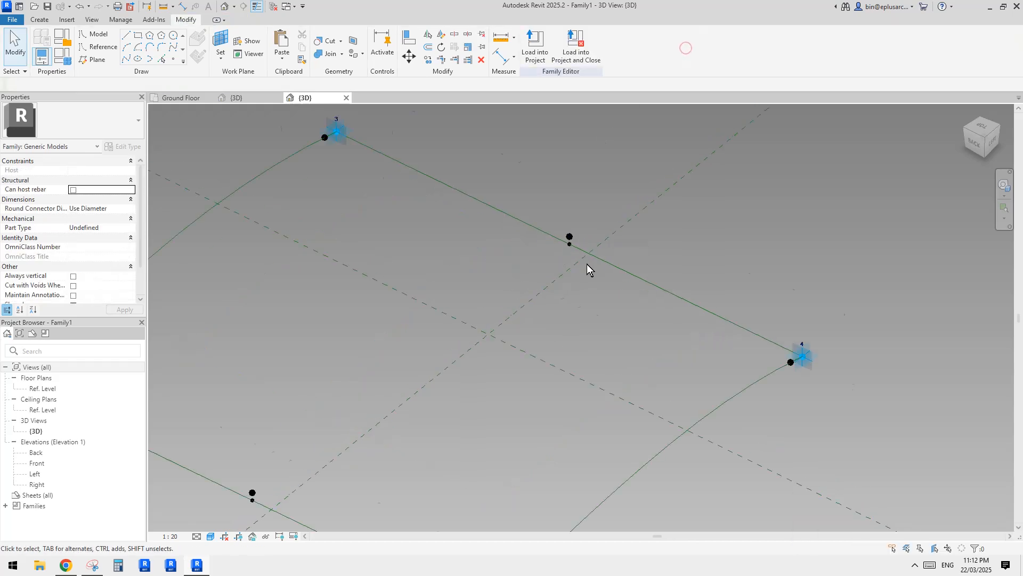
{"action": "left_click", "coordinate": [568, 234]}
{"action": "key", "text": "Delete"}
{"action": "scroll", "coordinate": [505, 283], "scroll_direction": "down", "scroll_amount": 4}
{"action": "middle_click_drag", "start_coordinate": [306, 433], "coordinate": [503, 286]}
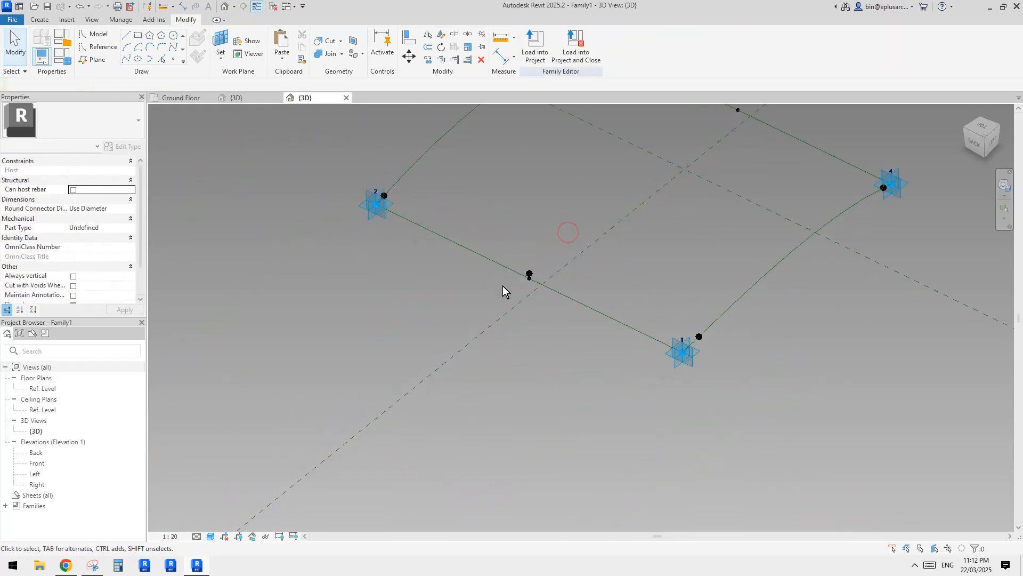
{"action": "scroll", "coordinate": [528, 274], "scroll_direction": "up", "scroll_amount": 4}
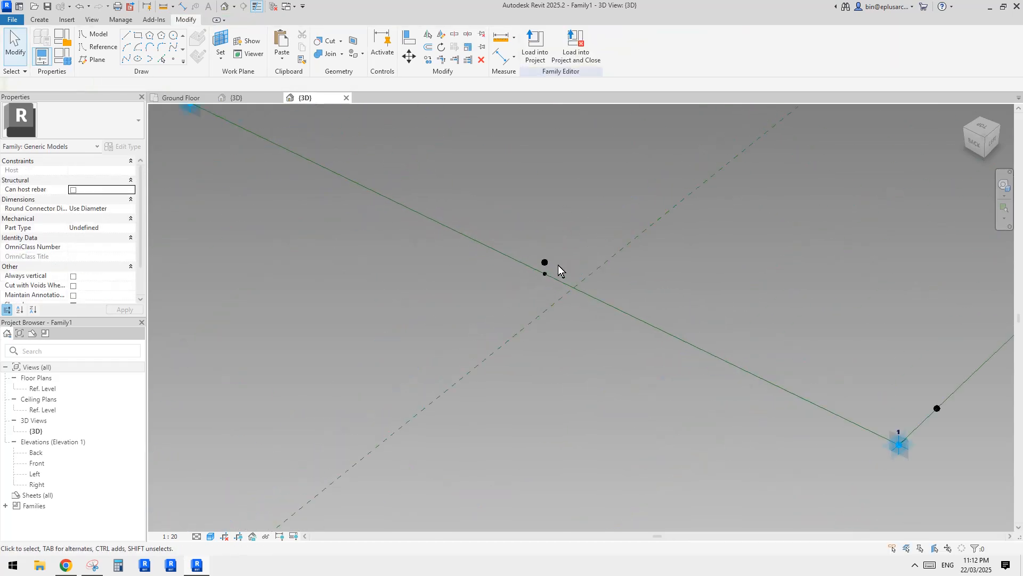
{"action": "left_click", "coordinate": [542, 264]}
{"action": "key", "text": "Delete"}
{"action": "scroll", "coordinate": [596, 295], "scroll_direction": "down", "scroll_amount": 4}
{"action": "scroll", "coordinate": [677, 297], "scroll_direction": "down", "scroll_amount": 3}
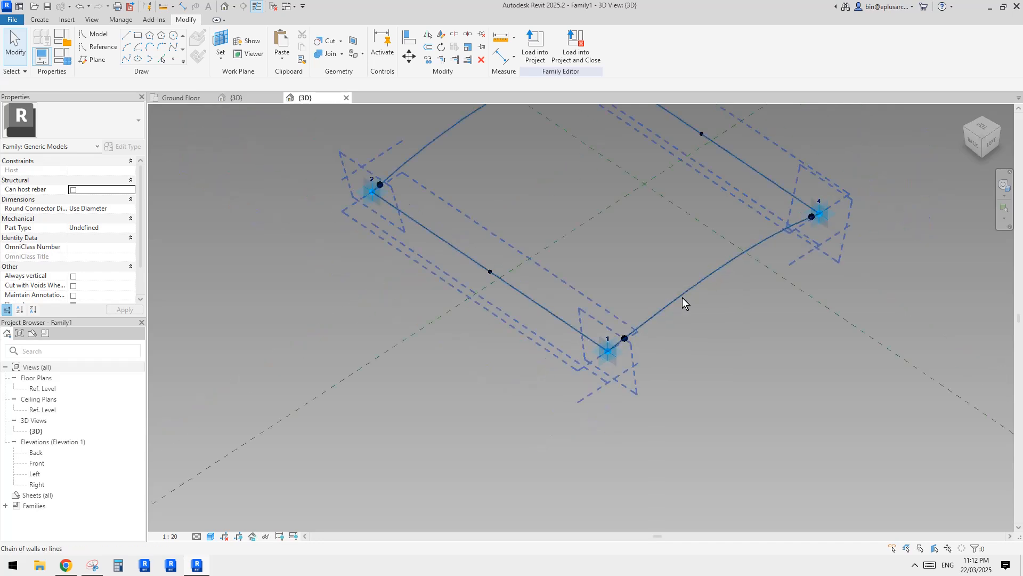
Remove the two curved side reference lines joining adaptive points 1 and 4 and adaptive points 2 and 3
{"action": "middle_click_drag", "start_coordinate": [683, 298], "coordinate": [609, 350]}
{"action": "left_click", "coordinate": [613, 352]}
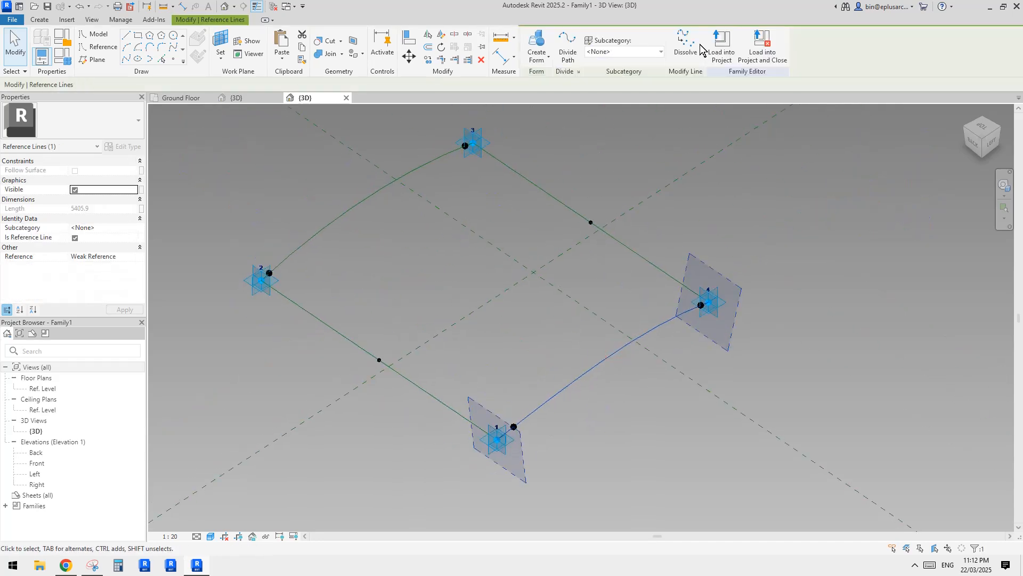
{"action": "left_click", "coordinate": [694, 51]}
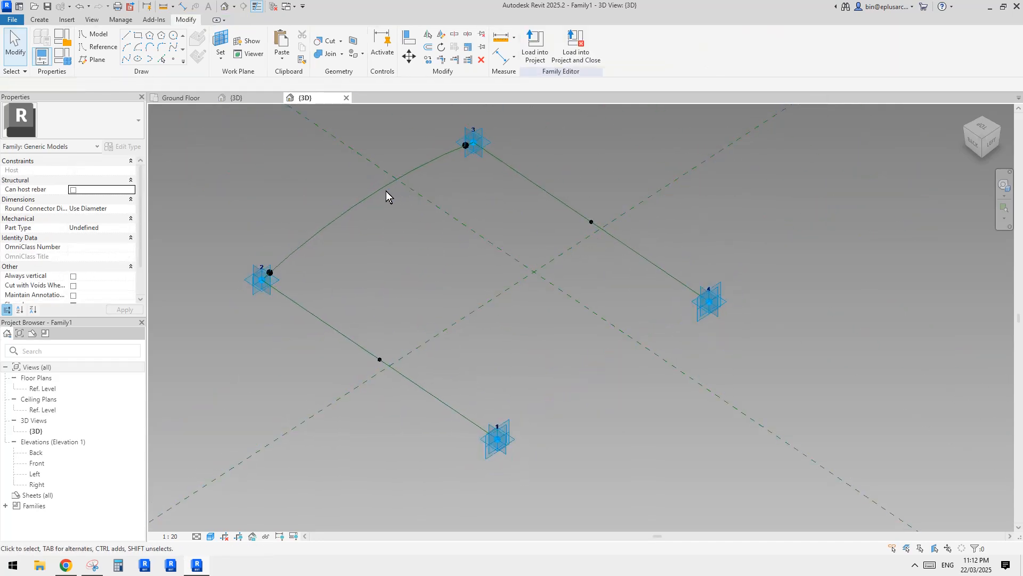
{"action": "left_click", "coordinate": [383, 190]}
{"action": "key", "text": "Delete"}
{"action": "middle_click_drag", "start_coordinate": [542, 219], "coordinate": [551, 296], "text": "shift"}
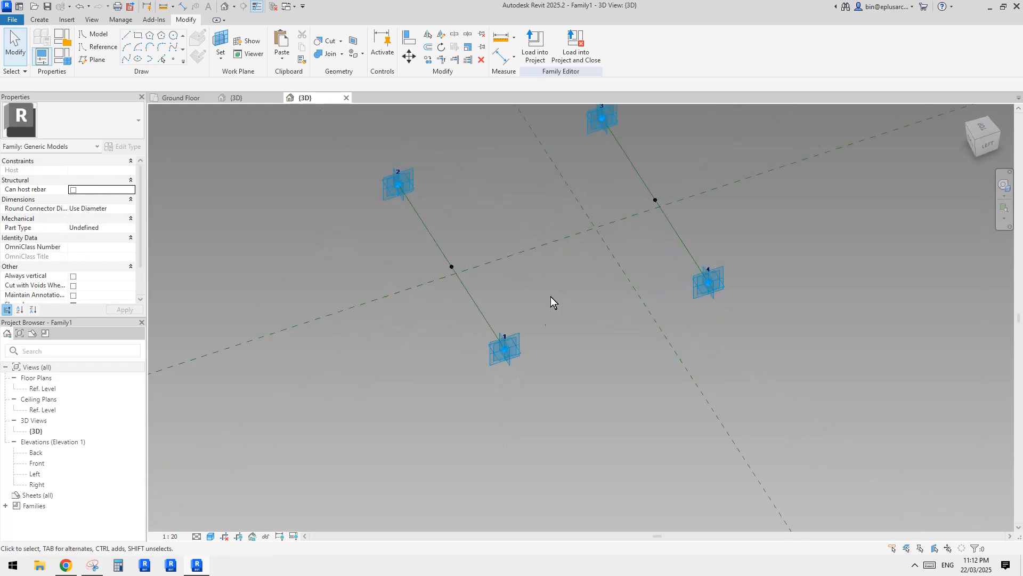
Create a straight line through adaptive points 1 and 4 and turn it into a reference line
{"action": "left_click", "coordinate": [708, 283], "text": "ctrl"}
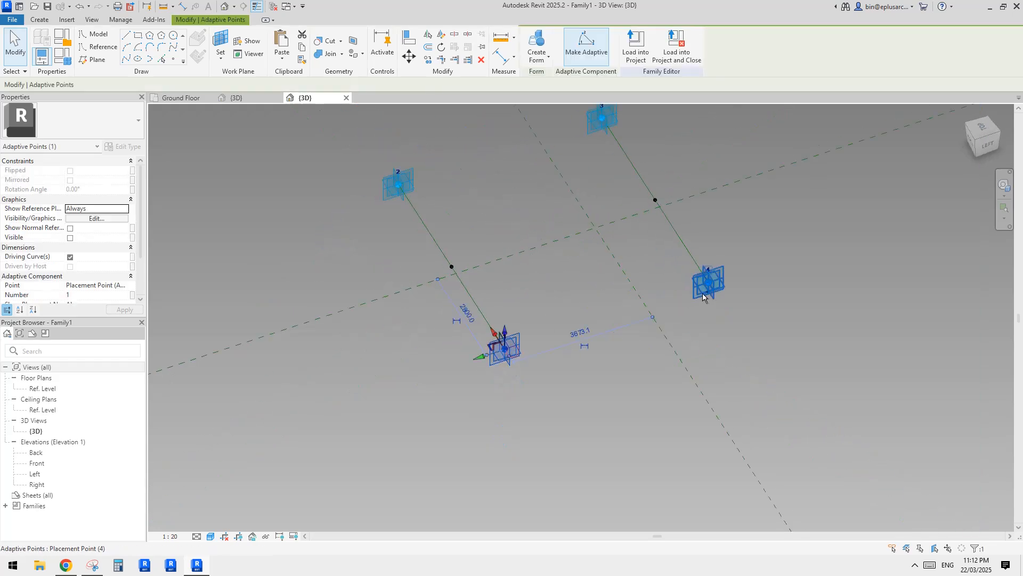
{"action": "left_click", "coordinate": [125, 58]}
{"action": "middle_click_drag", "start_coordinate": [496, 290], "coordinate": [710, 330], "text": "shift"}
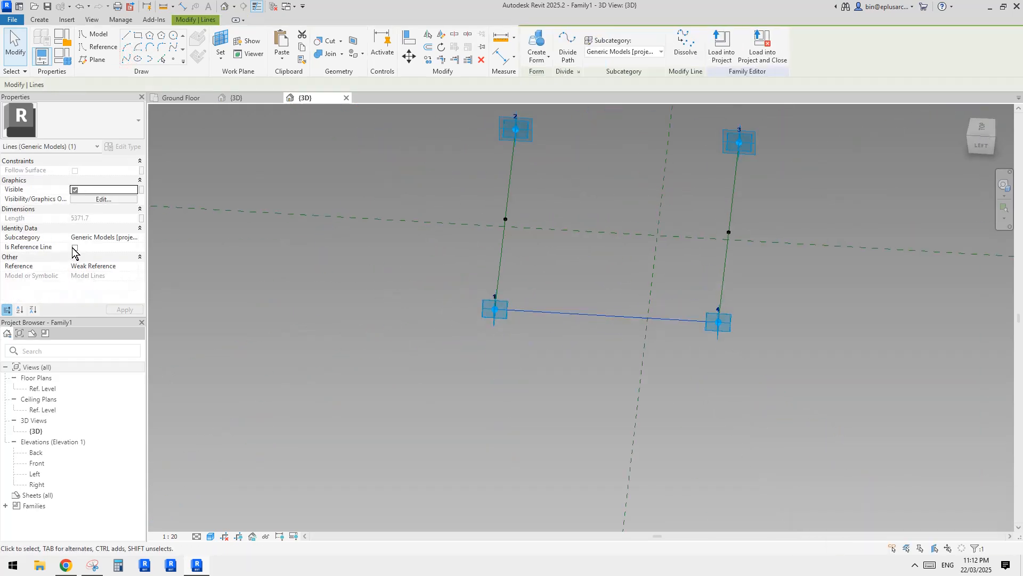
{"action": "middle_click_drag", "start_coordinate": [268, 310], "coordinate": [617, 336], "text": "shift"}
{"action": "key", "text": "Escape"}
Place a reference point on the line between adaptive points 1 and 4, about 3320 mm from the central reference plane on point 1's side
{"action": "left_click", "coordinate": [174, 60]}
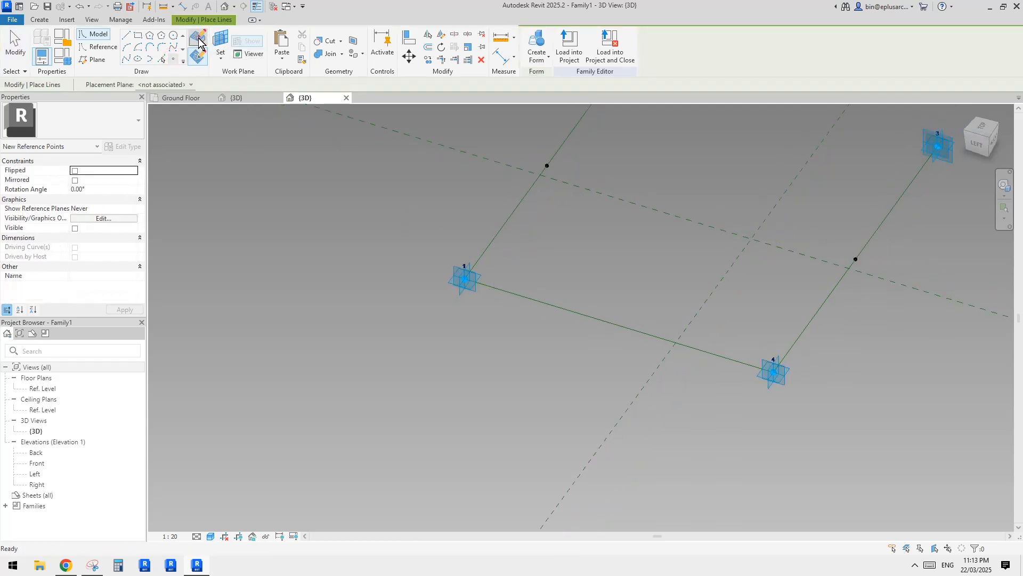
{"action": "scroll", "coordinate": [565, 308], "scroll_direction": "up", "scroll_amount": 1}
{"action": "scroll", "coordinate": [484, 283], "scroll_direction": "up", "scroll_amount": 1}
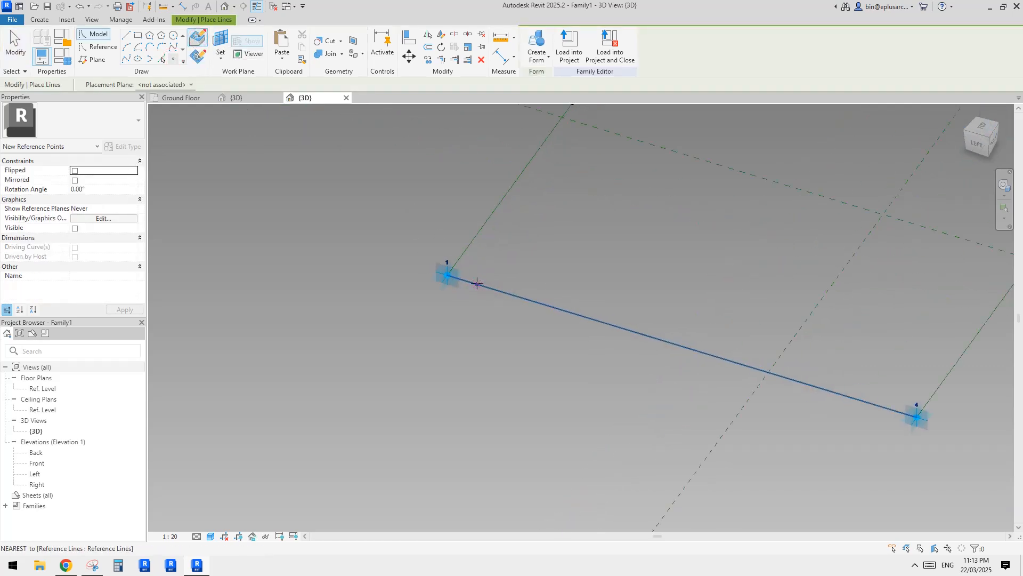
{"action": "left_click", "coordinate": [473, 286]}
{"action": "key", "text": "Escape"}
{"action": "middle_click_drag", "start_coordinate": [481, 290], "coordinate": [499, 373], "text": "shift"}
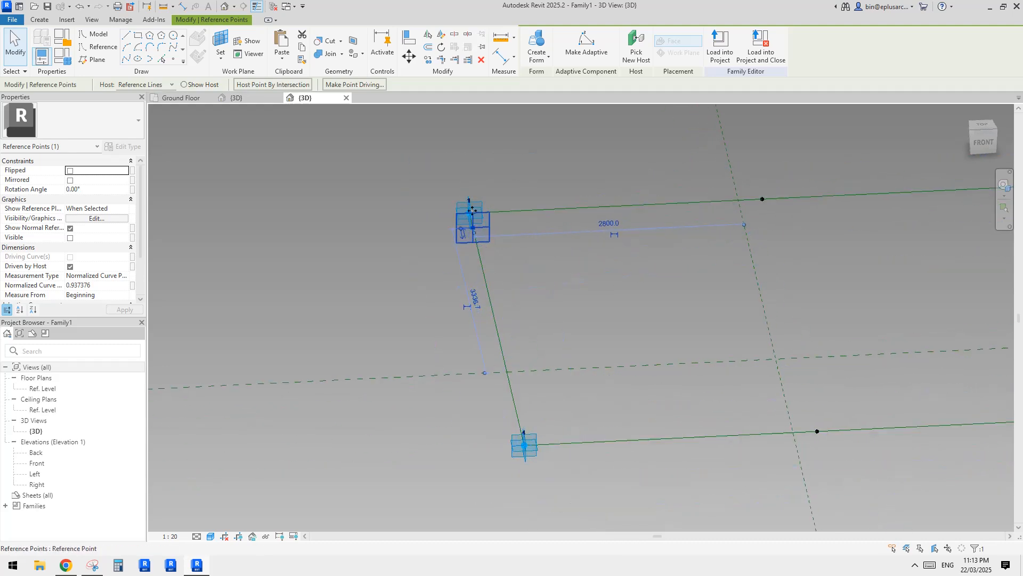
{"action": "middle_click_drag", "start_coordinate": [511, 449], "coordinate": [510, 384], "text": "shift"}
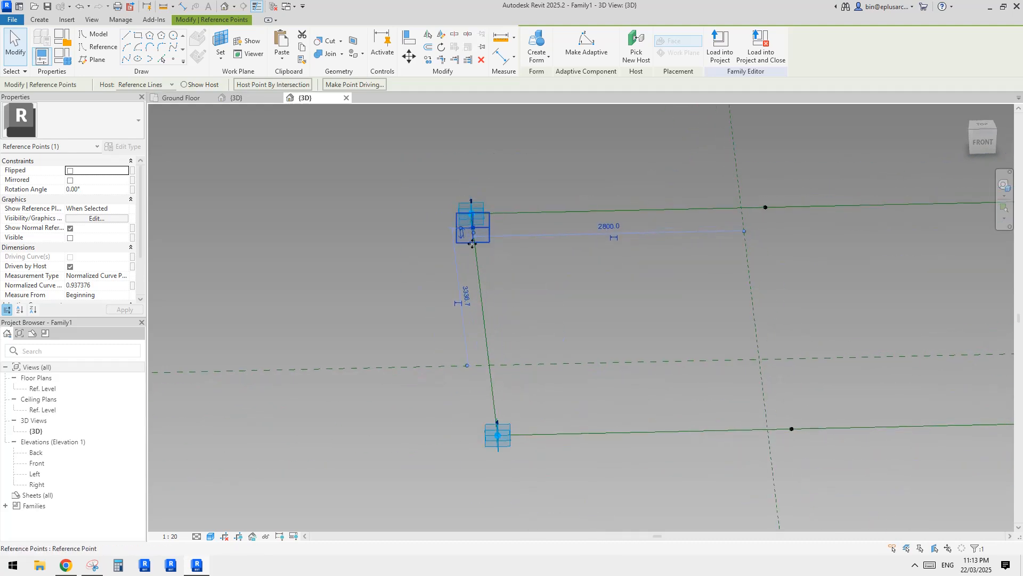
{"action": "middle_click_drag", "start_coordinate": [472, 243], "coordinate": [439, 273], "text": "shift"}
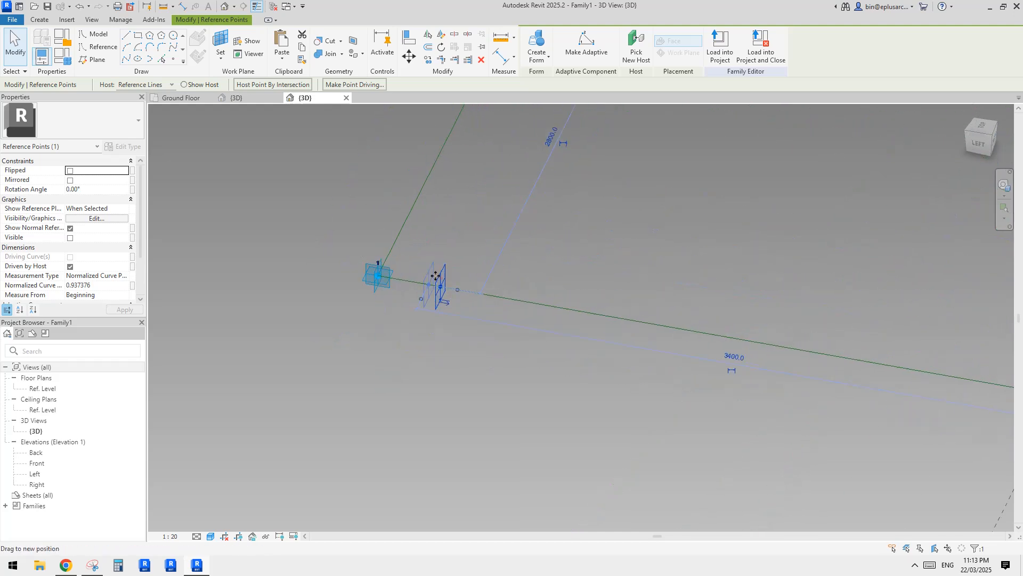
{"action": "mouse_move", "coordinate": [436, 275]}
{"action": "left_mouse_down"}
{"action": "mouse_move", "coordinate": [453, 306]}
{"action": "mouse_move", "coordinate": [448, 286]}
{"action": "left_mouse_up"}
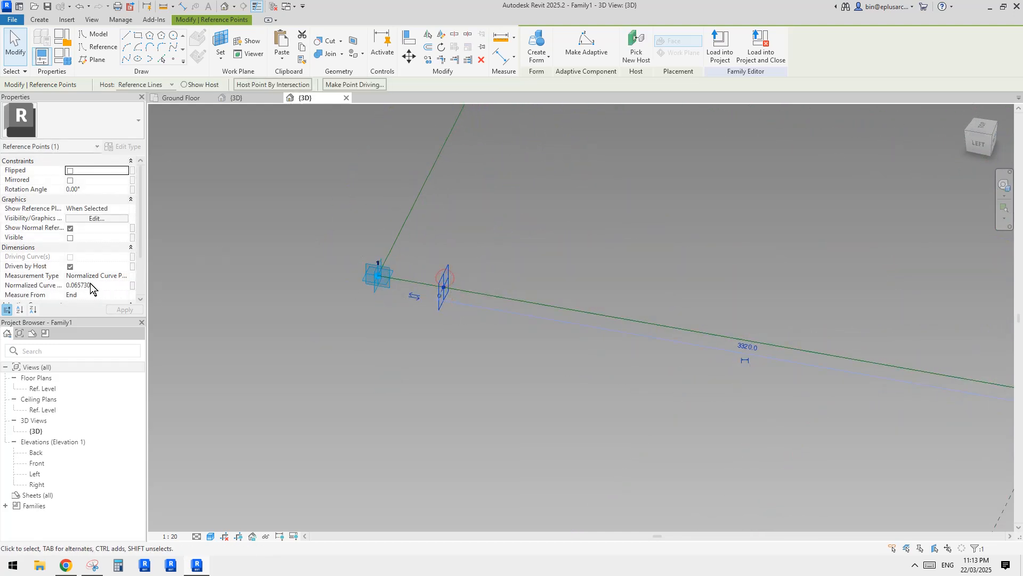
Locate the reference point beside adaptive point 1 by Segment Length, with a value of 200 mm
{"action": "left_click", "coordinate": [119, 277]}
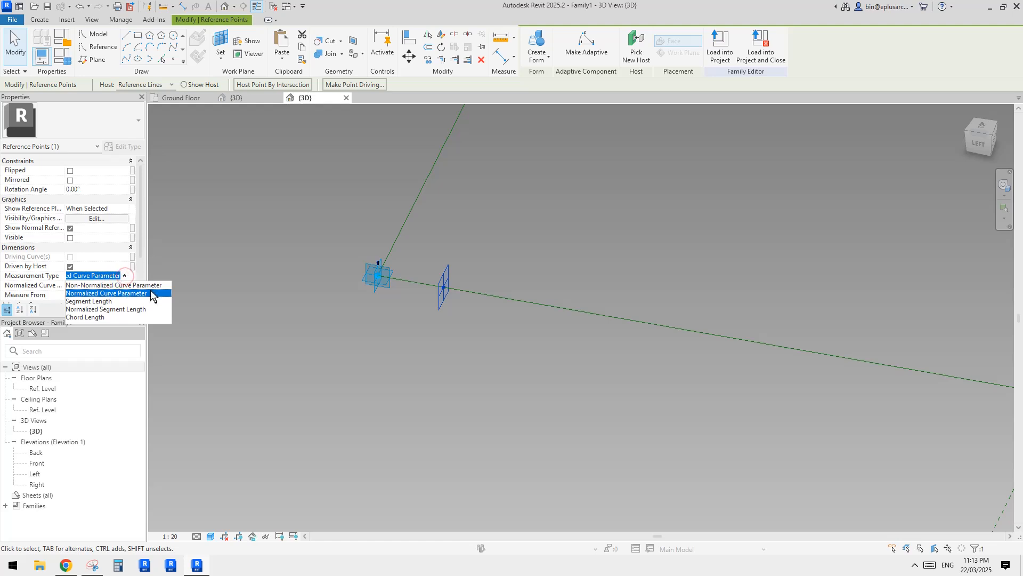
{"action": "left_click", "coordinate": [90, 301]}
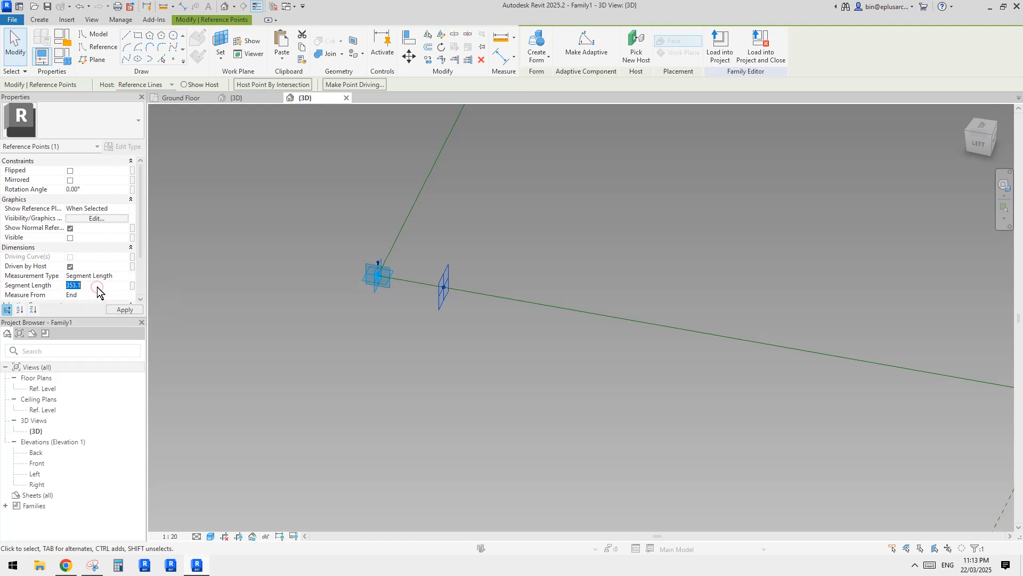
{"action": "left_click", "coordinate": [97, 287]}
{"action": "type", "text": "200"}
{"action": "key", "text": "Return"}
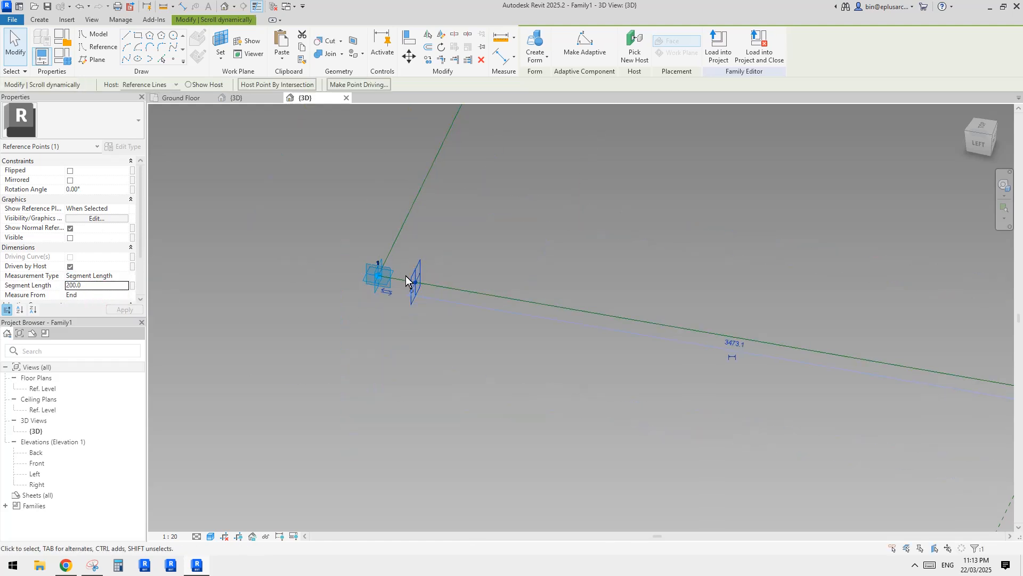
{"action": "key", "text": "Escape"}
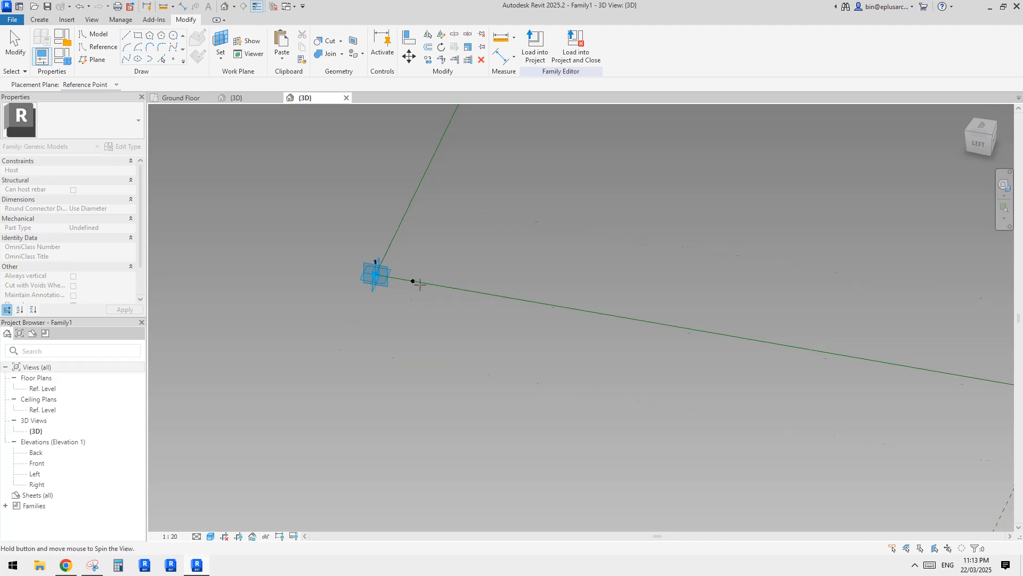
Place a second reference point hosted on the point beside adaptive point 1, offset about 82 mm above it
{"action": "middle_click_drag", "start_coordinate": [420, 284], "coordinate": [397, 269], "text": "shift"}
{"action": "left_click", "coordinate": [174, 60]}
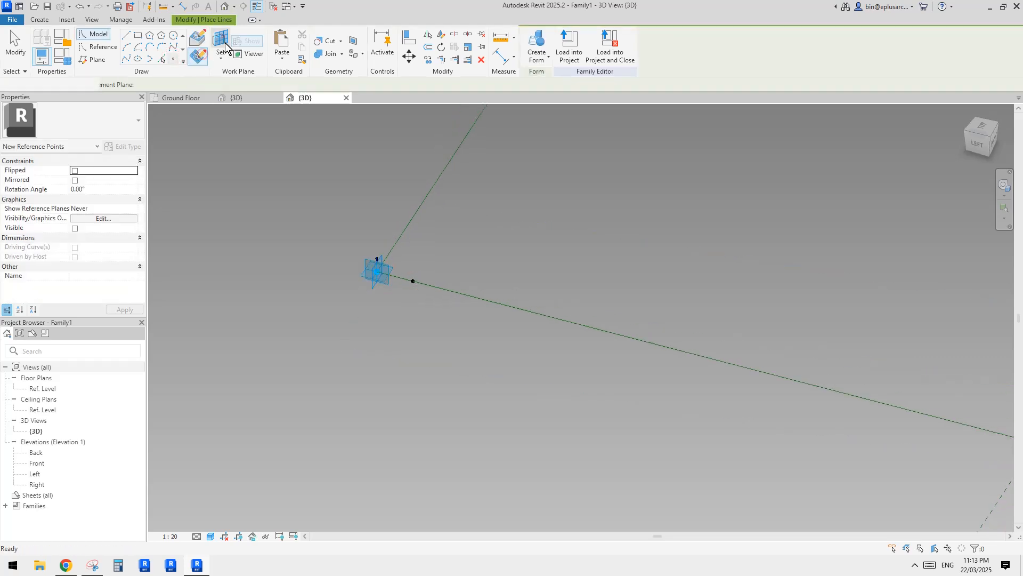
{"action": "left_click", "coordinate": [414, 283]}
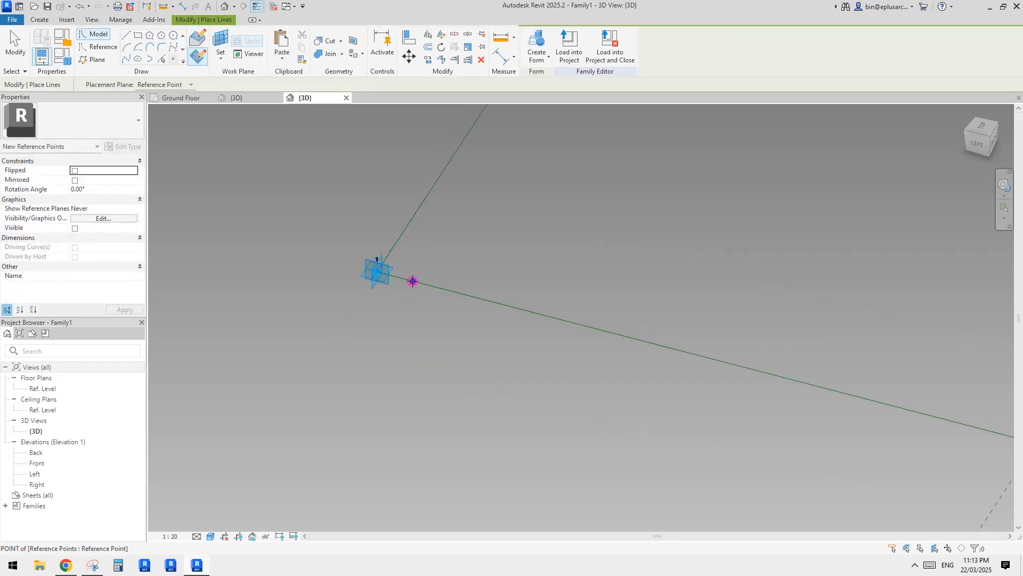
{"action": "left_click", "coordinate": [412, 280]}
{"action": "left_click", "coordinate": [540, 318]}
{"action": "left_click", "coordinate": [413, 282]}
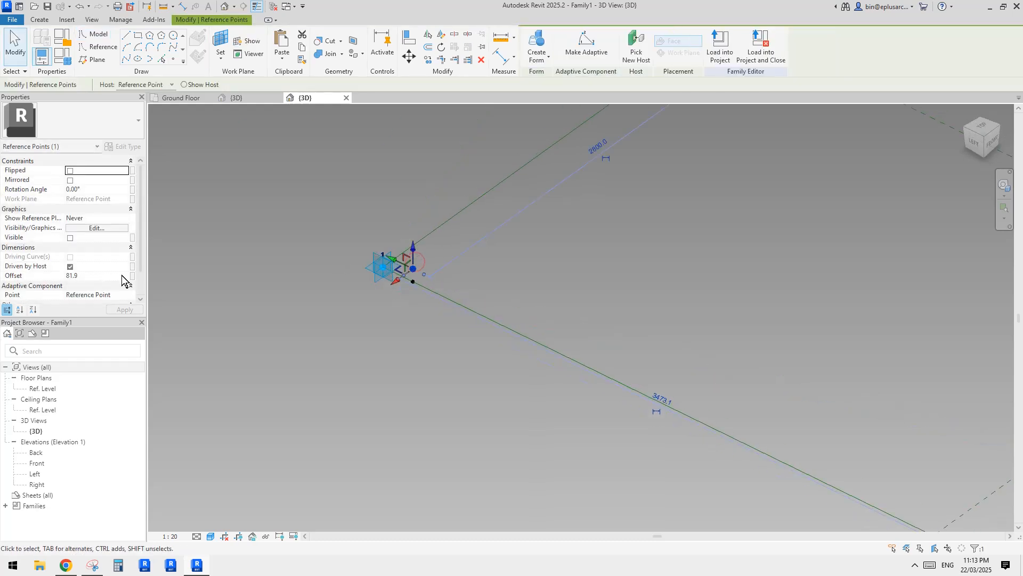
Associate the raised reference point's offset with the existing family parameter offset 1
{"action": "left_click", "coordinate": [132, 276]}
{"action": "left_click", "coordinate": [400, 280]}
{"action": "left_click", "coordinate": [482, 398]}
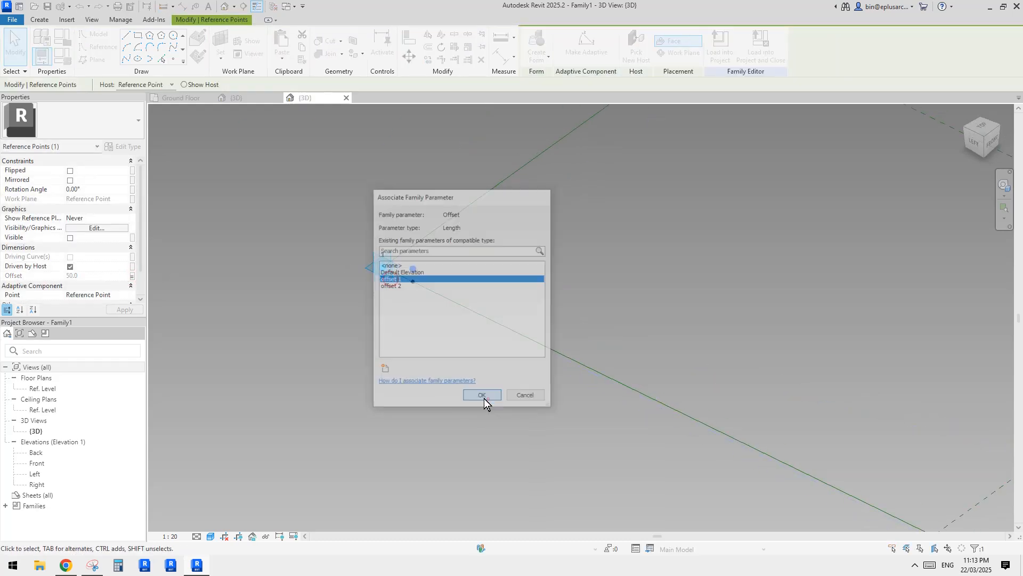
{"action": "scroll", "coordinate": [391, 367], "scroll_direction": "down", "scroll_amount": 2}
{"action": "middle_click_drag", "start_coordinate": [392, 367], "coordinate": [448, 270], "text": "shift"}
{"action": "scroll", "coordinate": [395, 340], "scroll_direction": "up", "scroll_amount": 3}
{"action": "key", "text": "Escape"}
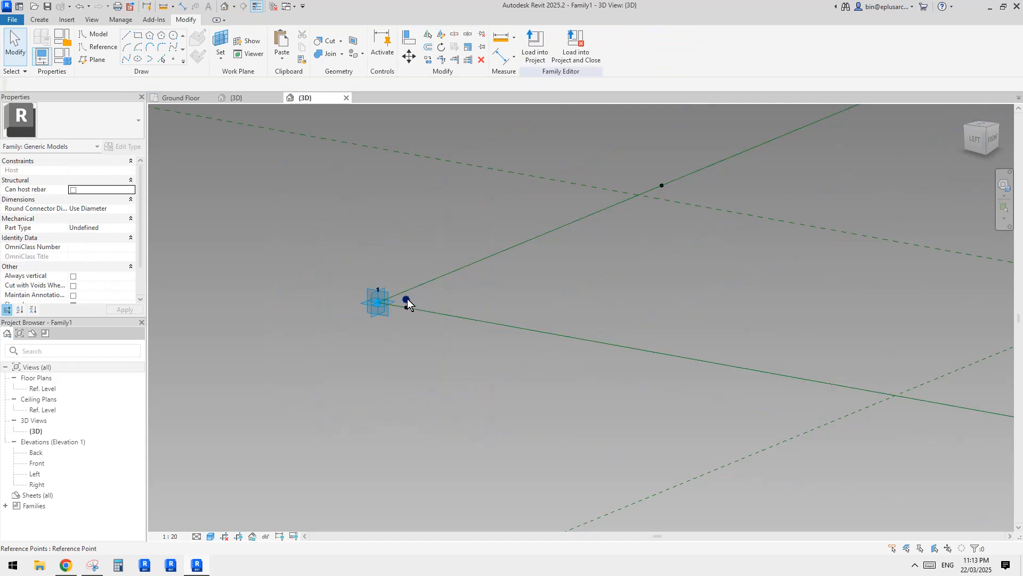
{"action": "left_click", "coordinate": [406, 299]}
{"action": "middle_click_drag", "start_coordinate": [432, 337], "coordinate": [738, 393], "text": "shift"}
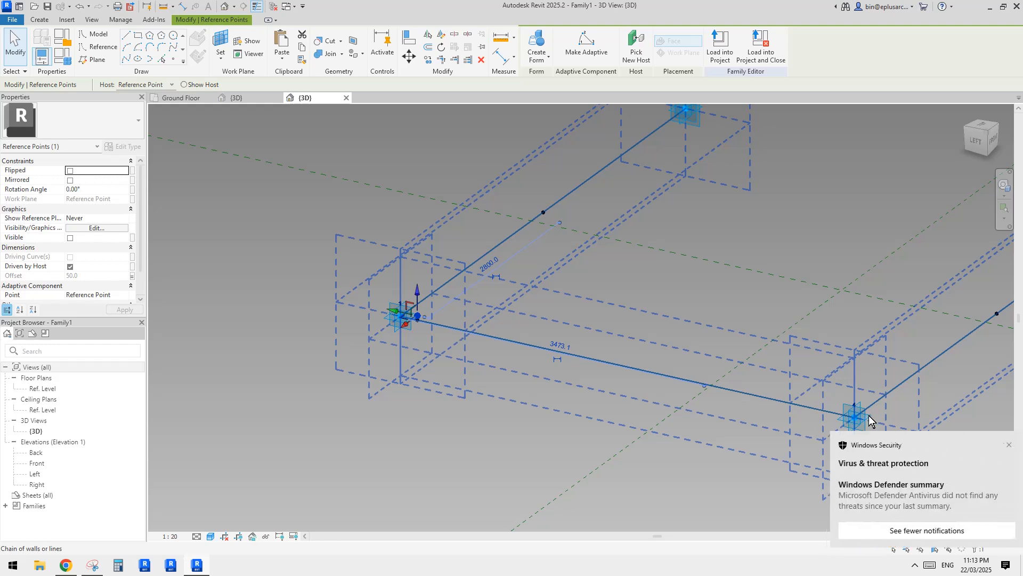
{"action": "left_click", "coordinate": [1001, 445]}
{"action": "middle_click_drag", "start_coordinate": [877, 425], "coordinate": [864, 422]}
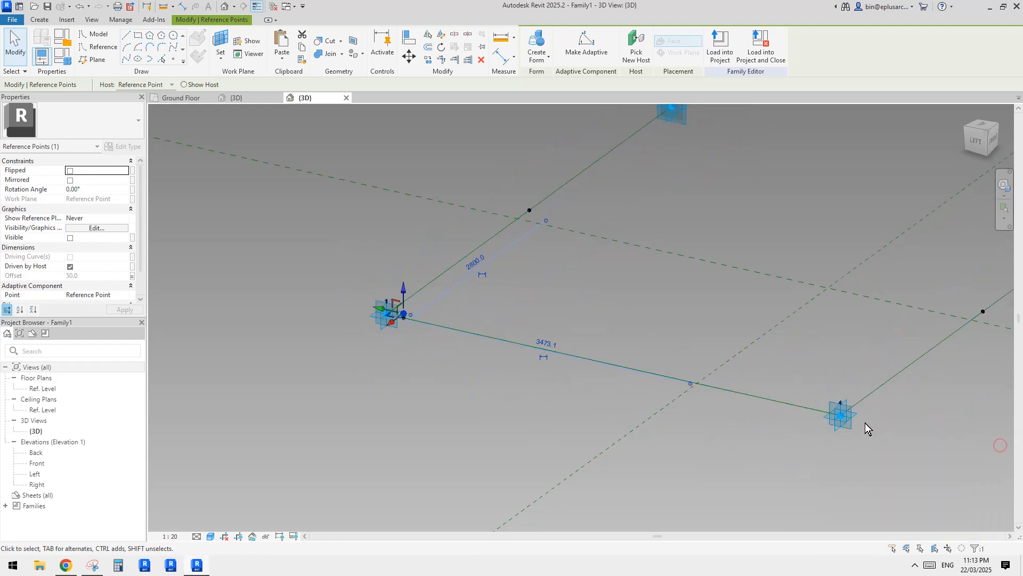
{"action": "middle_click_drag", "start_coordinate": [410, 339], "coordinate": [571, 327], "text": "shift"}
{"action": "key", "text": "Escape"}
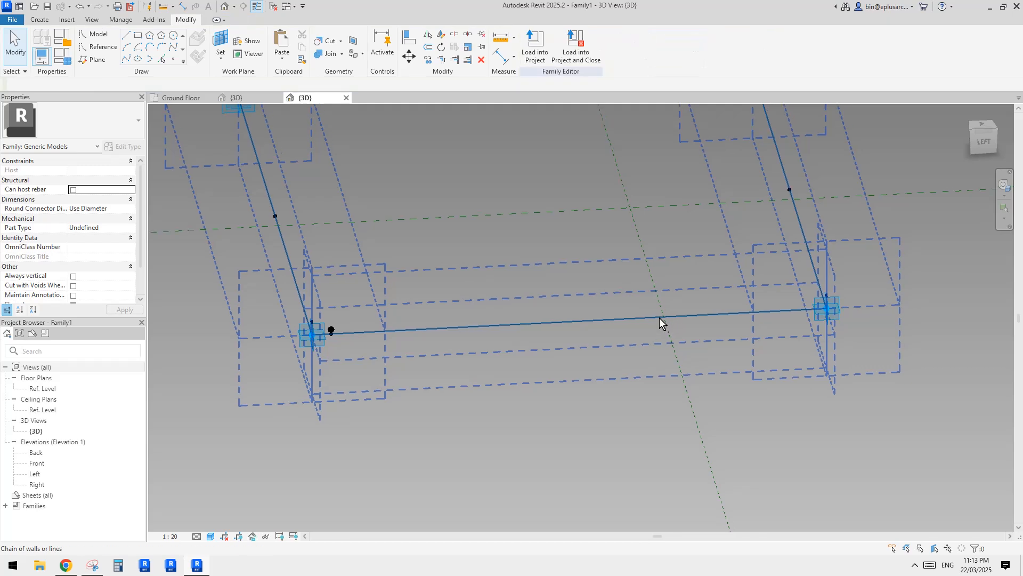
Place a reference point on the line between adaptive points 1 and 4, close to adaptive point 4
{"action": "left_click", "coordinate": [174, 60]}
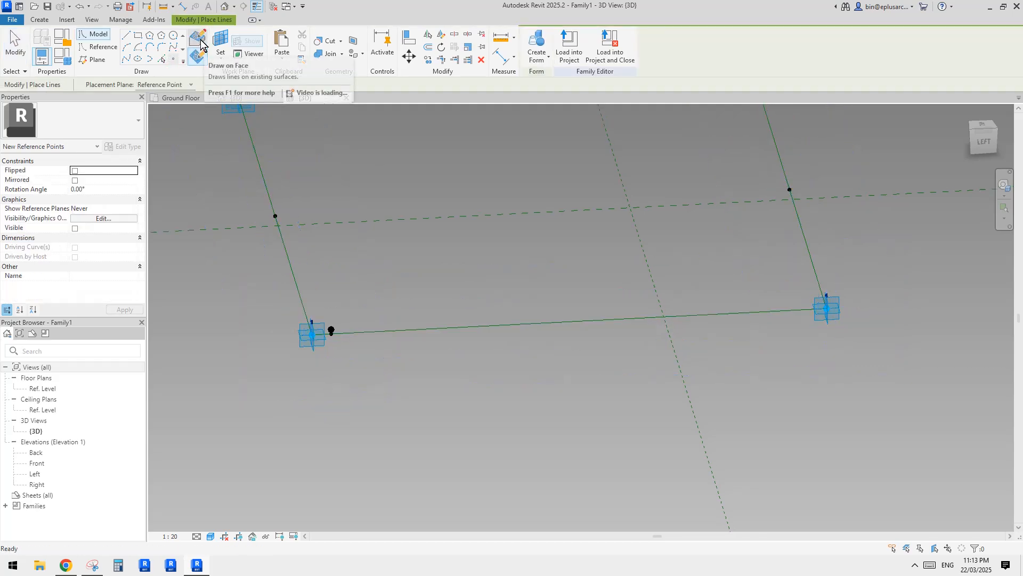
{"action": "left_click", "coordinate": [788, 311]}
{"action": "key", "text": "Escape"}
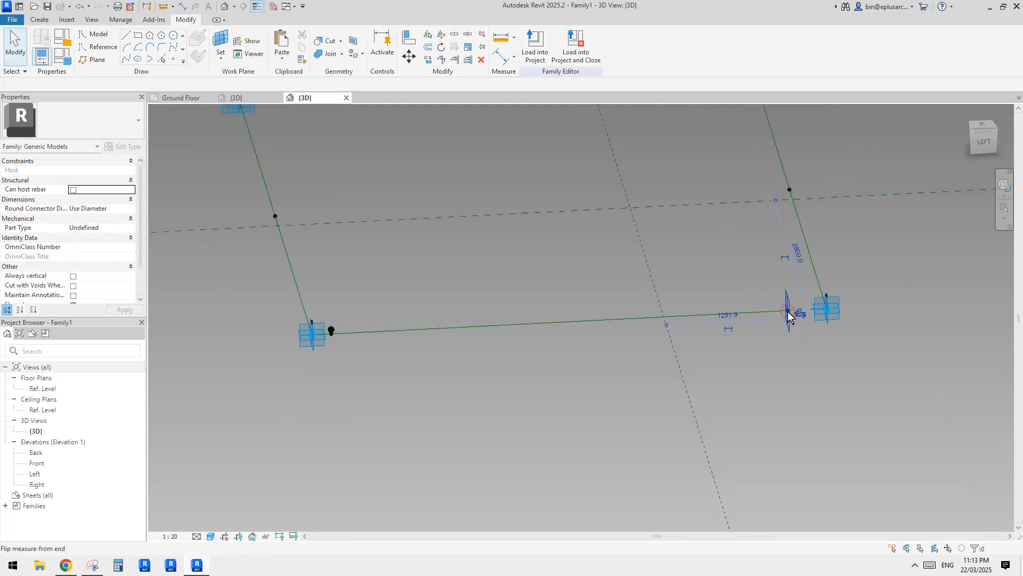
Locate the reference point beside adaptive point 4 by Segment Length, with a value of 200 mm
{"action": "left_click", "coordinate": [788, 312]}
{"action": "left_click", "coordinate": [126, 277]}
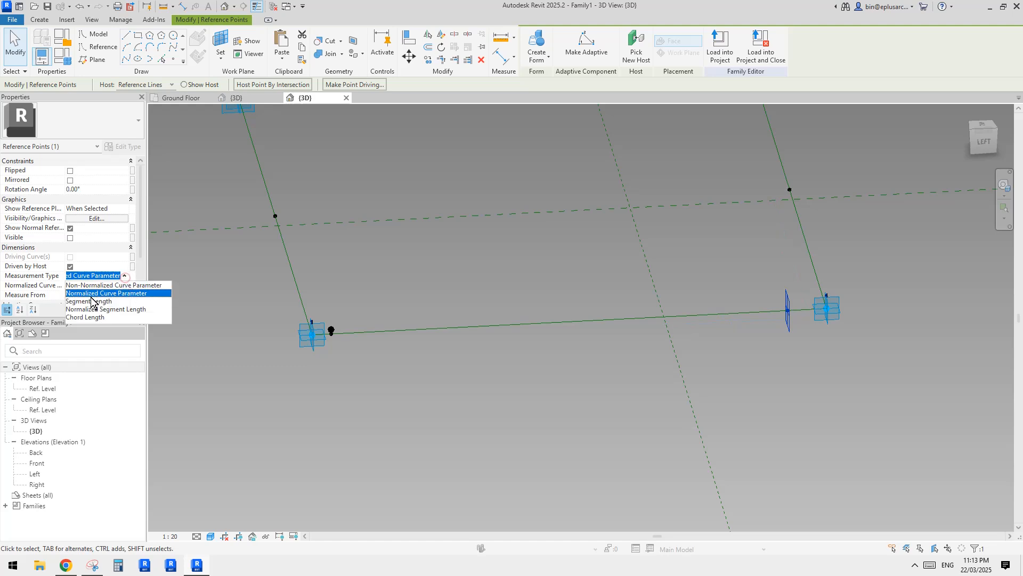
{"action": "left_click", "coordinate": [88, 300]}
{"action": "left_click", "coordinate": [212, 289]}
{"action": "left_click", "coordinate": [331, 334]}
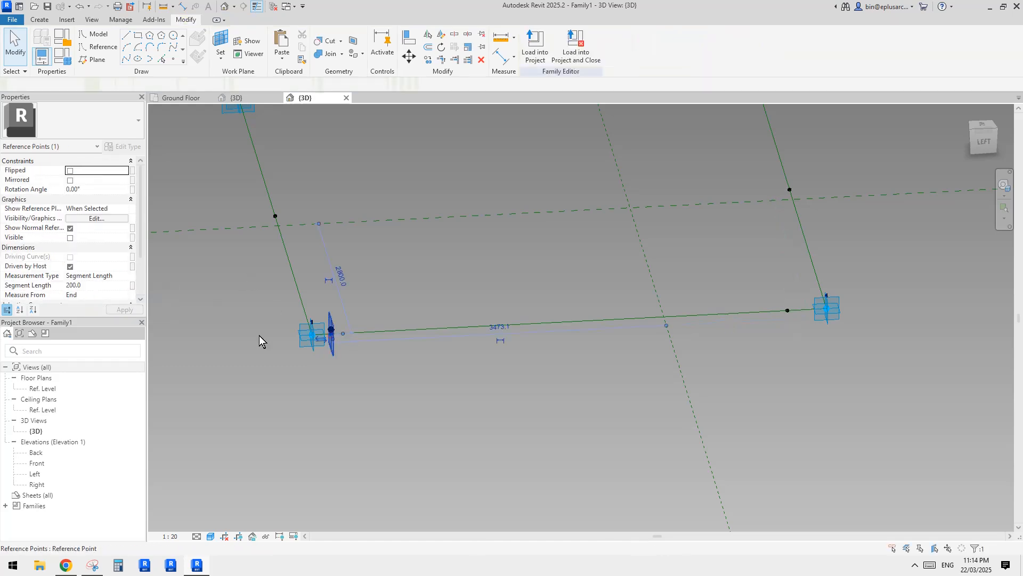
{"action": "left_click", "coordinate": [363, 315]}
{"action": "left_click", "coordinate": [788, 311]}
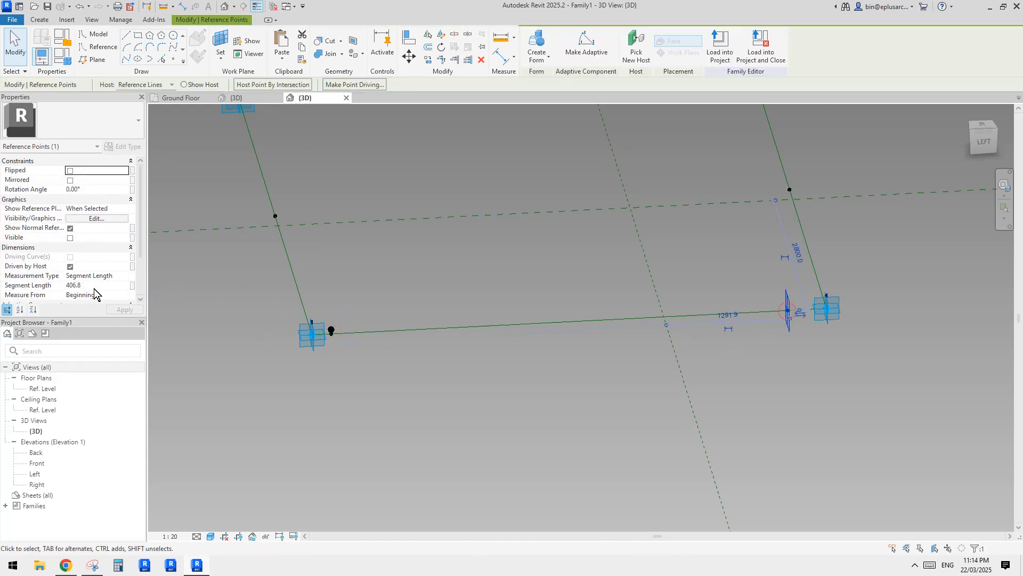
{"action": "middle_click_drag", "start_coordinate": [446, 243], "coordinate": [436, 252]}
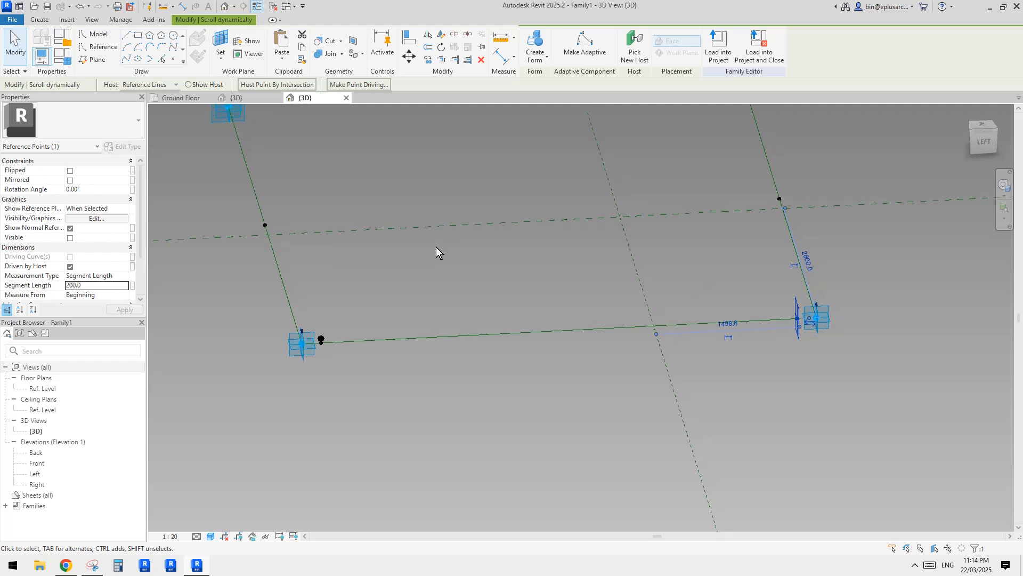
Set the work plane to the reference point beside adaptive point 4 and place a second reference point hosted on it
{"action": "left_click", "coordinate": [166, 60]}
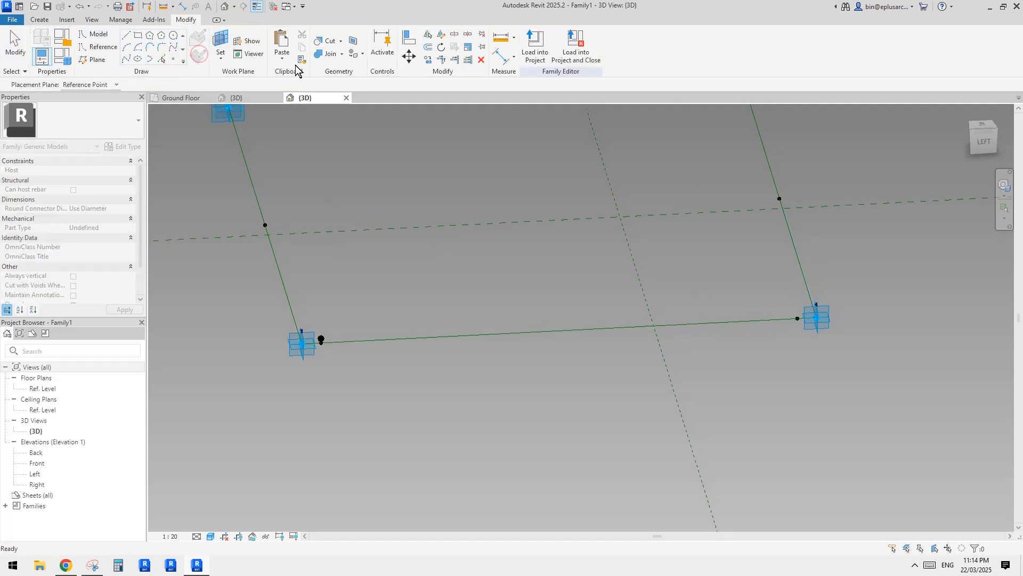
{"action": "left_click", "coordinate": [226, 42]}
{"action": "left_click", "coordinate": [797, 318]}
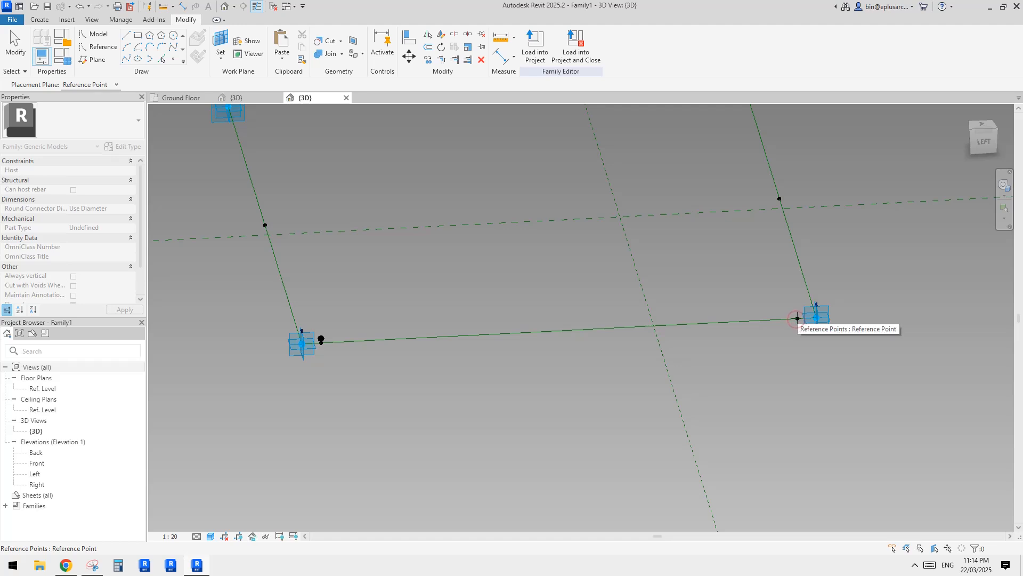
{"action": "middle_click_drag", "start_coordinate": [797, 318], "coordinate": [587, 311], "text": "shift"}
{"action": "left_click", "coordinate": [173, 58]}
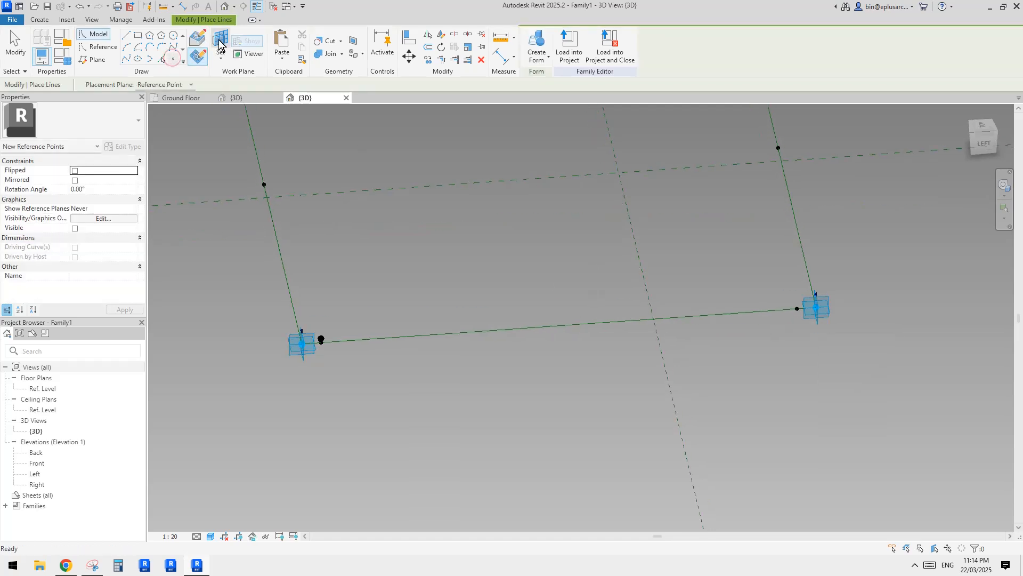
{"action": "left_click", "coordinate": [221, 37]}
{"action": "middle_click_drag", "start_coordinate": [807, 317], "coordinate": [782, 330]}
{"action": "scroll", "coordinate": [783, 330], "scroll_direction": "up", "scroll_amount": 2}
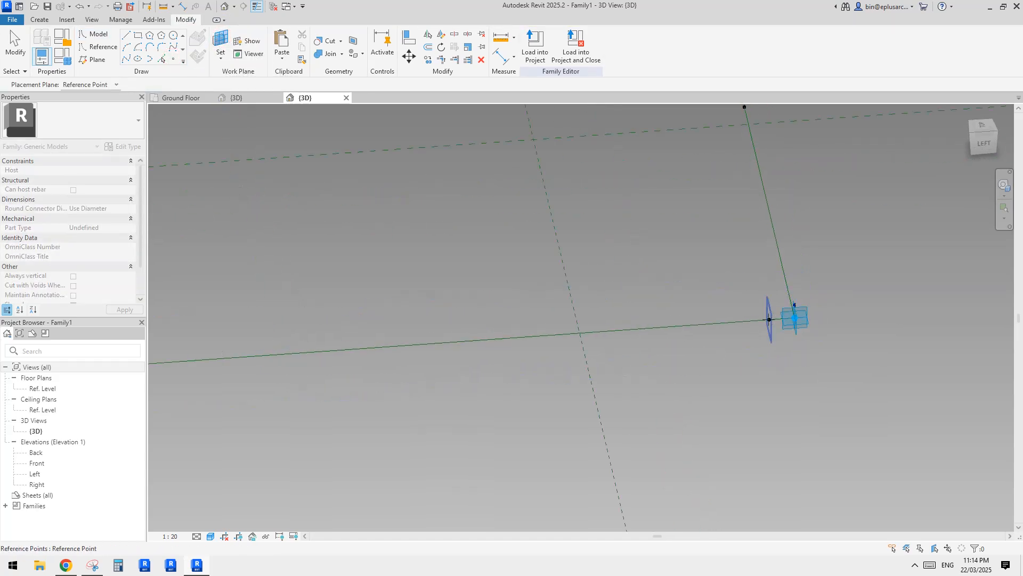
{"action": "left_click", "coordinate": [769, 318]}
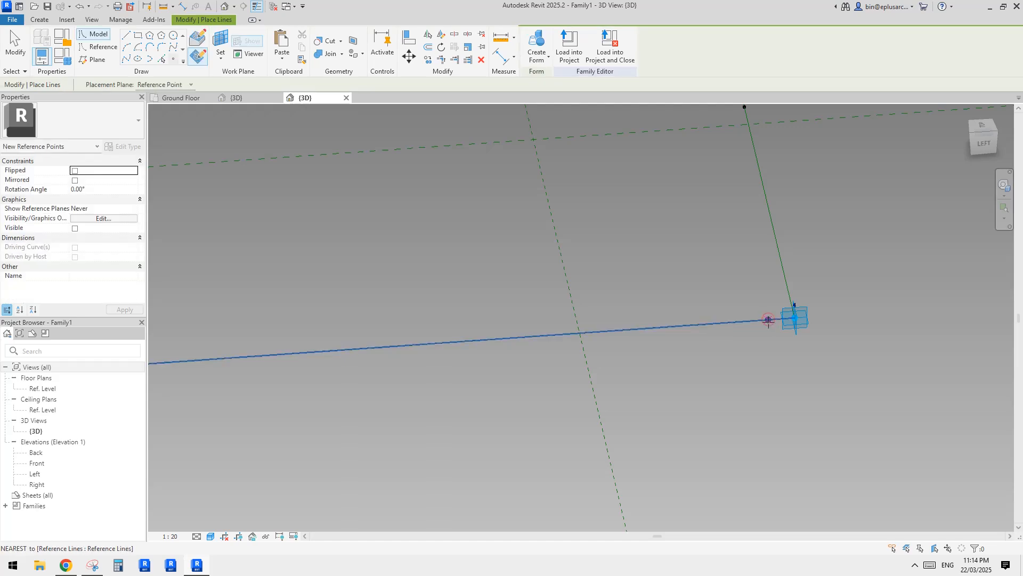
{"action": "left_click", "coordinate": [760, 317]}
{"action": "left_click", "coordinate": [550, 318]}
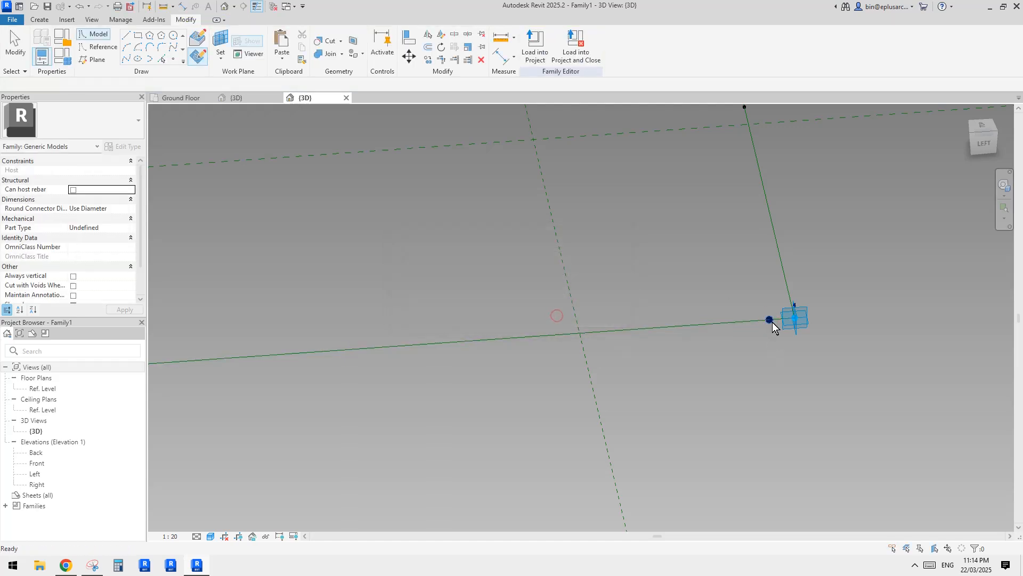
Associate the offset of the new hosted point beside adaptive point 4 with the existing family parameter offset 1
{"action": "left_click", "coordinate": [769, 320]}
{"action": "left_click", "coordinate": [132, 276]}
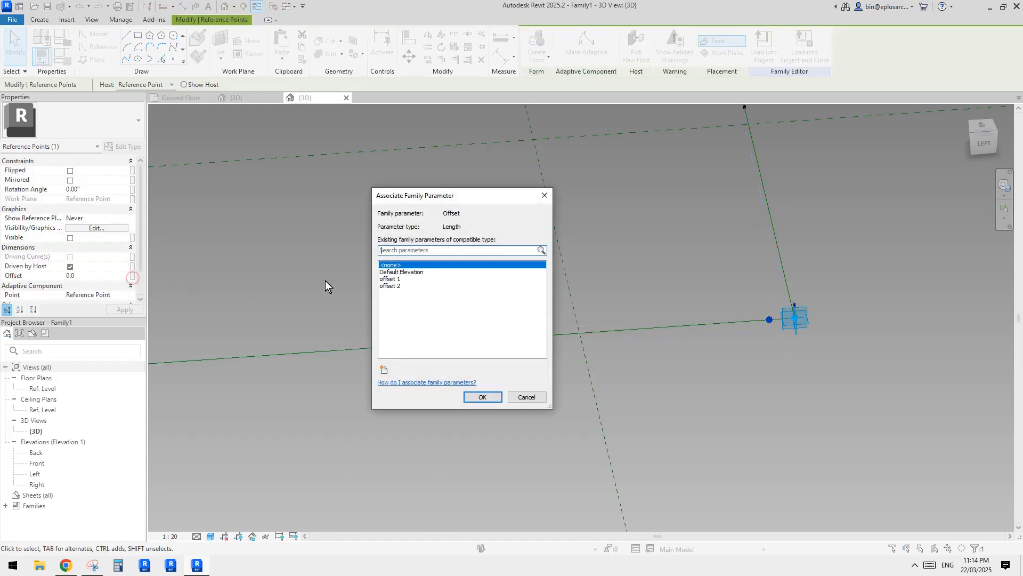
{"action": "left_click", "coordinate": [390, 279]}
{"action": "left_click", "coordinate": [482, 396]}
{"action": "scroll", "coordinate": [501, 360], "scroll_direction": "down", "scroll_amount": 2}
{"action": "middle_click_drag", "start_coordinate": [501, 360], "coordinate": [614, 297]}
{"action": "key", "text": "Escape"}
Create a spline through adaptive point 1, the two raised reference points and adaptive point 4, and make it a reference line
{"action": "left_click", "coordinate": [354, 303]}
{"action": "scroll", "coordinate": [389, 291], "scroll_direction": "up", "scroll_amount": 2}
{"action": "left_click", "coordinate": [379, 296], "text": "ctrl"}
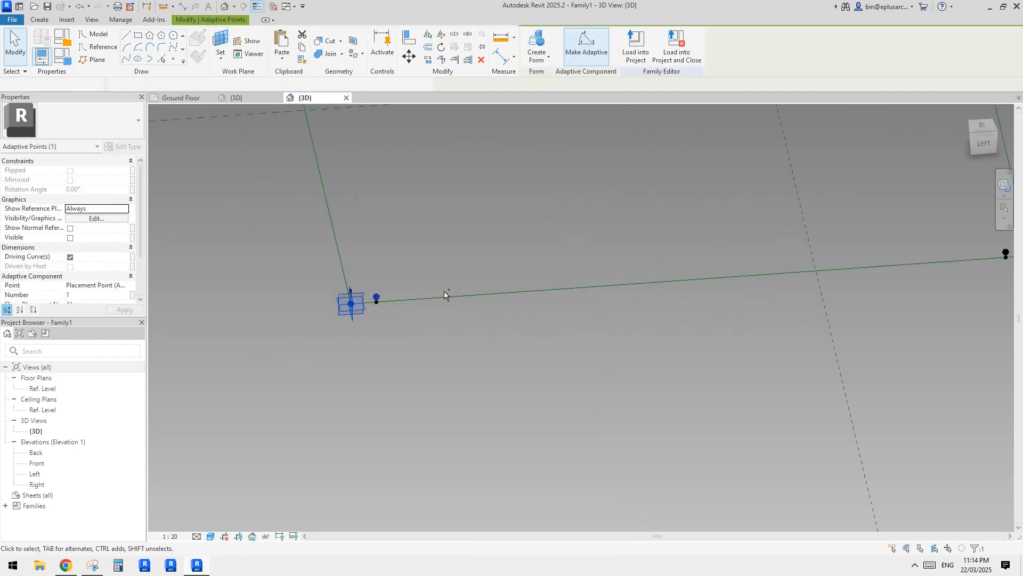
{"action": "middle_click_drag", "start_coordinate": [846, 273], "coordinate": [442, 261]}
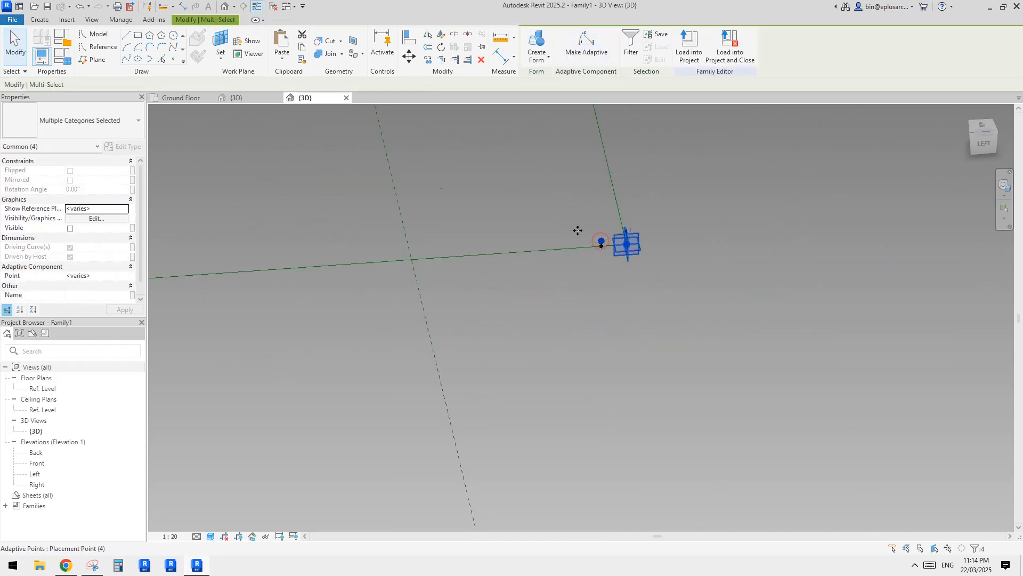
{"action": "left_click", "coordinate": [127, 62]}
{"action": "middle_click_drag", "start_coordinate": [450, 234], "coordinate": [554, 226]}
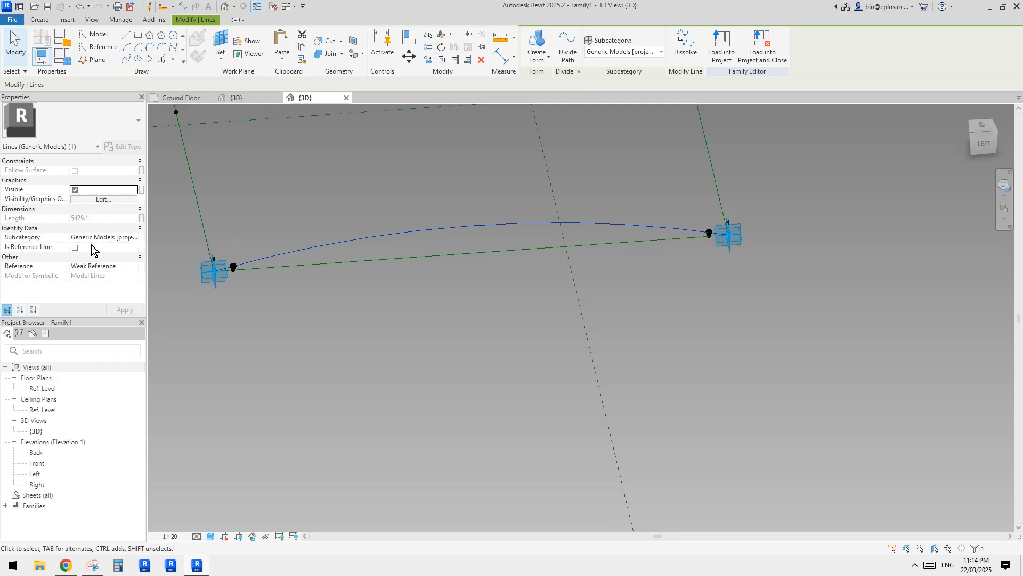
{"action": "left_click", "coordinate": [464, 201]}
Create a straight line between adaptive points 2 and 3 and make it a reference line
{"action": "middle_click_drag", "start_coordinate": [463, 201], "coordinate": [413, 335], "text": "shift"}
{"action": "middle_click_drag", "start_coordinate": [665, 385], "coordinate": [592, 318]}
{"action": "scroll", "coordinate": [519, 319], "scroll_direction": "up", "scroll_amount": 1}
{"action": "middle_click_drag", "start_coordinate": [517, 275], "coordinate": [497, 276]}
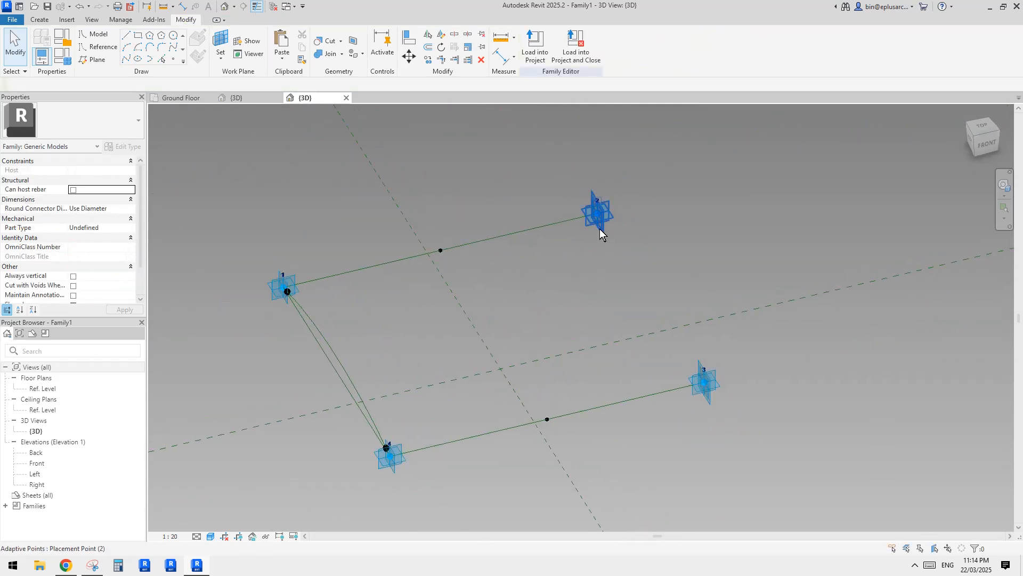
{"action": "left_click", "coordinate": [600, 228]}
{"action": "left_click", "coordinate": [708, 394], "text": "ctrl"}
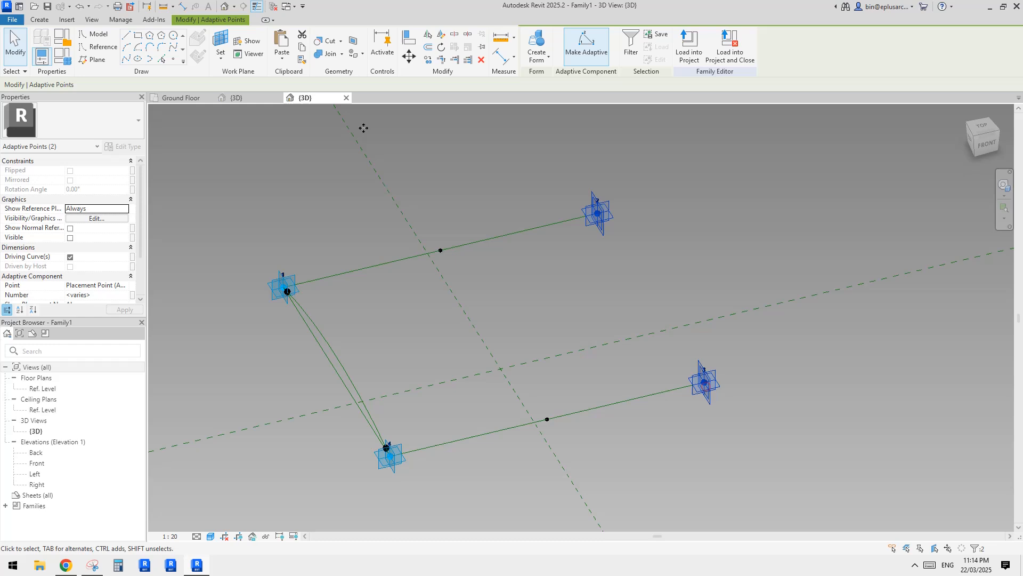
{"action": "left_click", "coordinate": [124, 59]}
{"action": "left_click", "coordinate": [75, 247]}
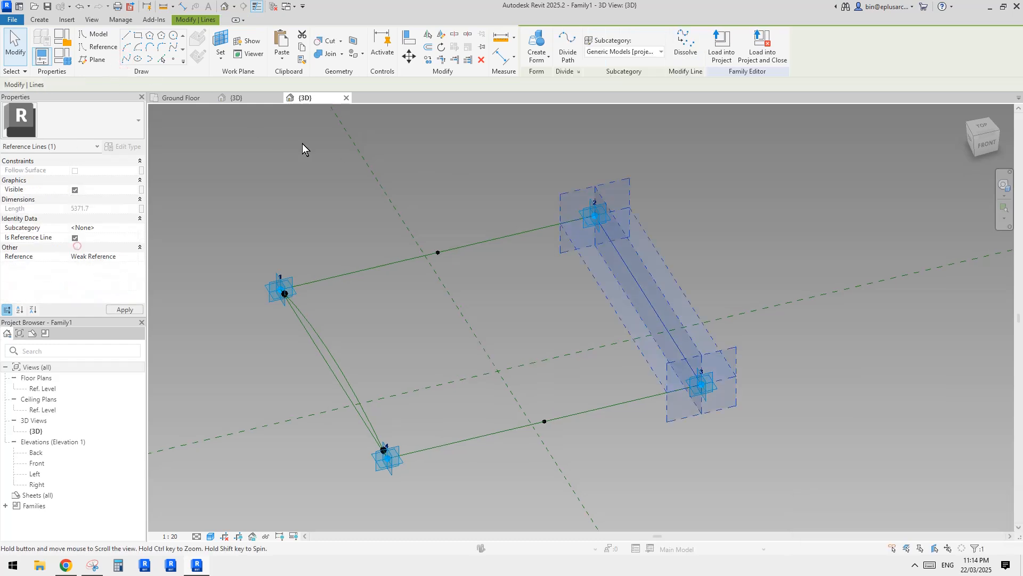
Place two reference points on the line between adaptive points 2 and 3, one toward each end
{"action": "left_click", "coordinate": [175, 60]}
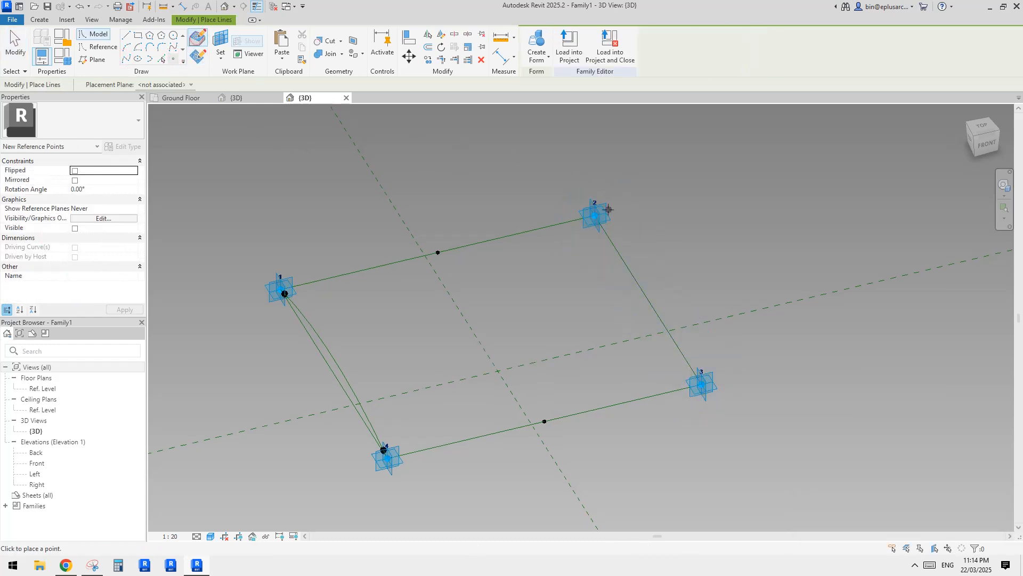
{"action": "left_click", "coordinate": [676, 341]}
{"action": "key", "text": "Escape"}
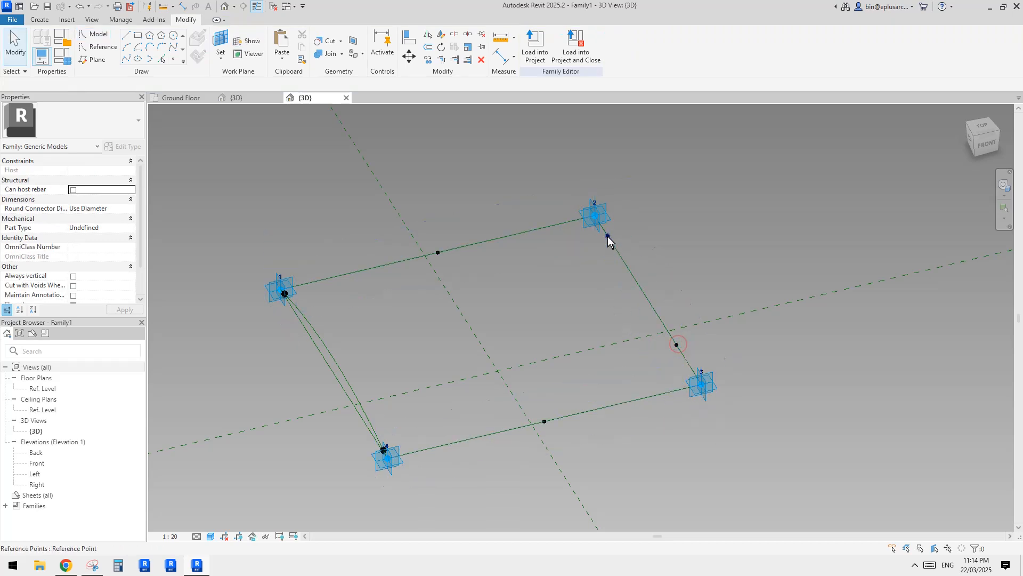
{"action": "left_click", "coordinate": [607, 236]}
{"action": "middle_click_drag", "start_coordinate": [635, 278], "coordinate": [658, 305], "text": "shift"}
{"action": "left_click", "coordinate": [766, 330]}
{"action": "left_click", "coordinate": [757, 318]}
{"action": "scroll", "coordinate": [689, 291], "scroll_direction": "up", "scroll_amount": 1}
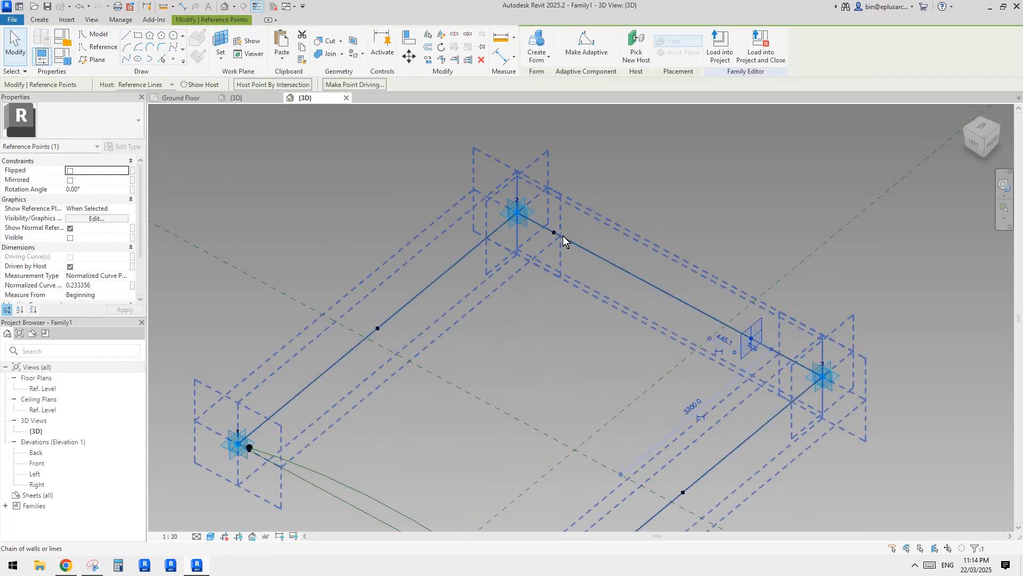
Host a second reference point on the work plane of each of the two points on the line between adaptive points 2 and 3
{"action": "left_click", "coordinate": [174, 59]}
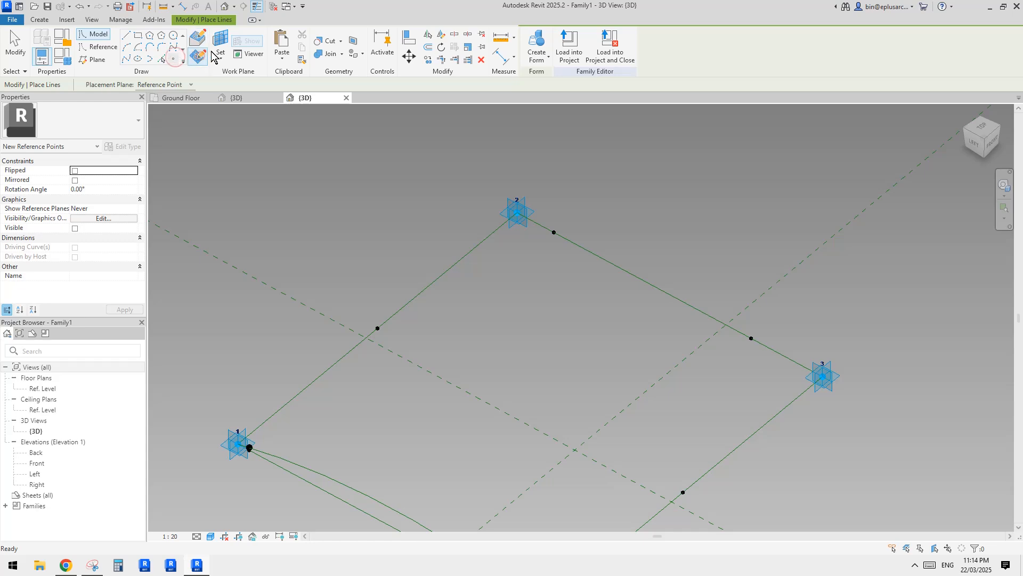
{"action": "left_click", "coordinate": [215, 54]}
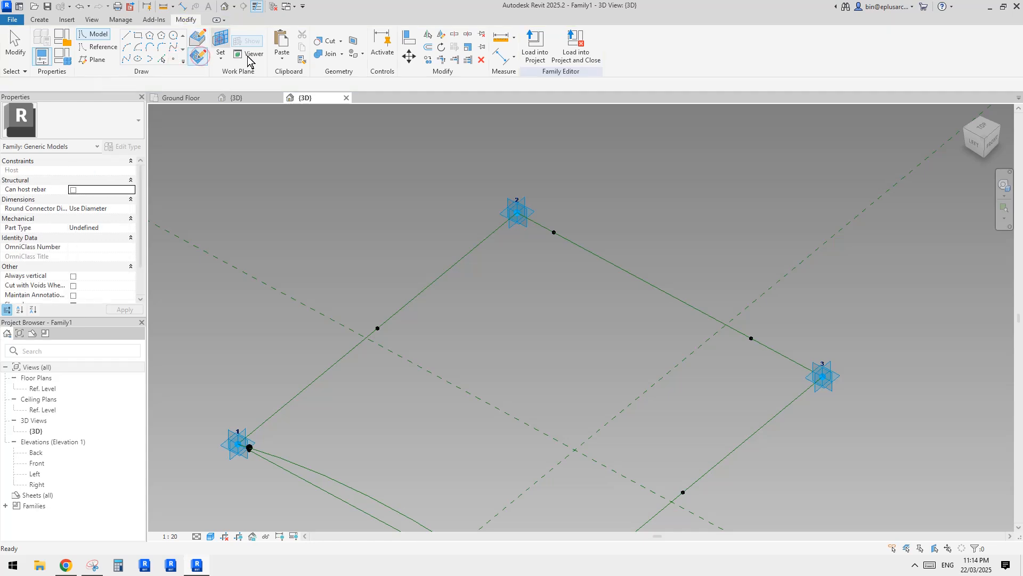
{"action": "left_click", "coordinate": [553, 233]}
{"action": "left_click", "coordinate": [553, 231]}
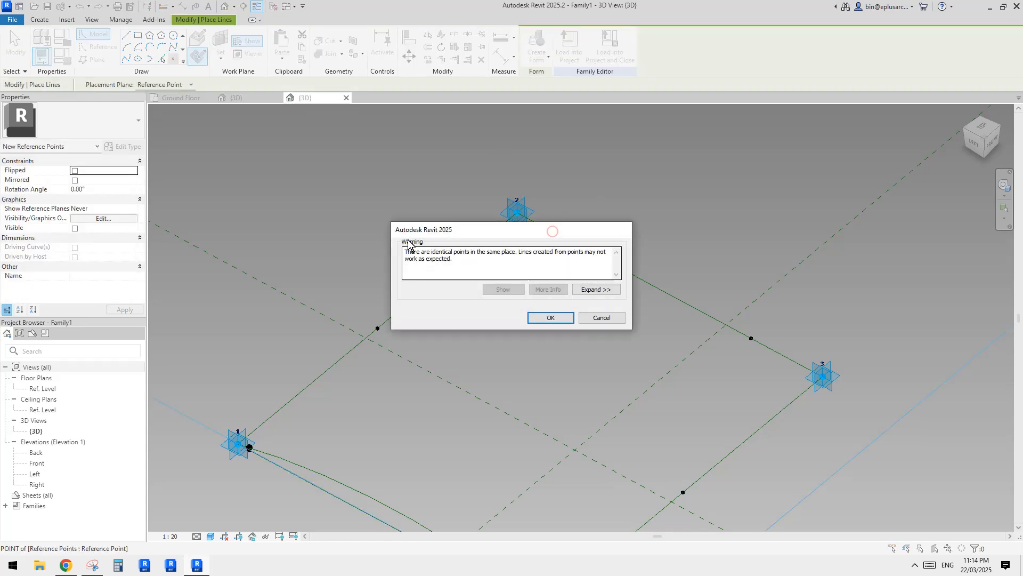
{"action": "left_click", "coordinate": [549, 319]}
{"action": "left_click", "coordinate": [222, 47]}
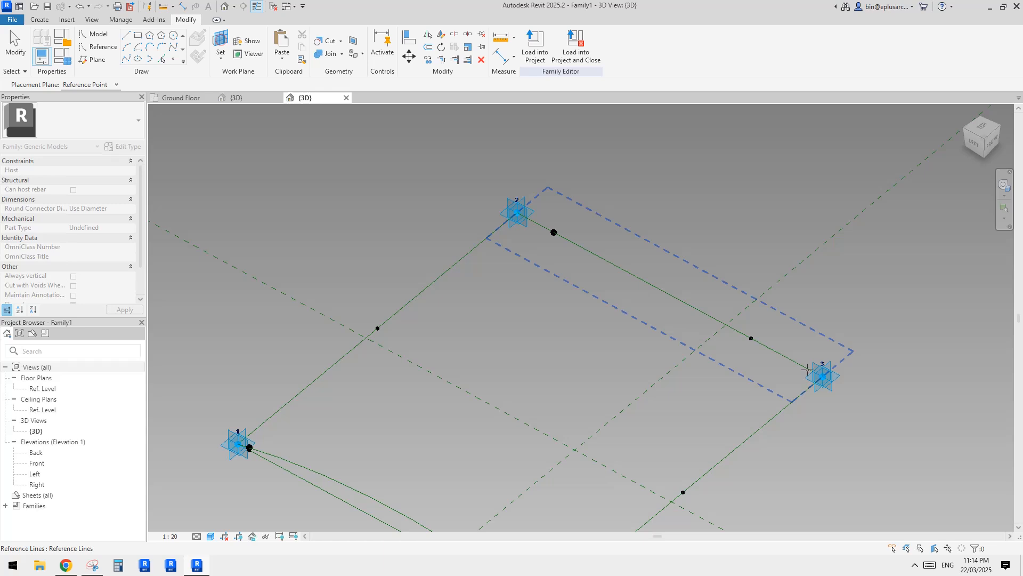
{"action": "left_click", "coordinate": [751, 338]}
{"action": "left_click", "coordinate": [751, 337]}
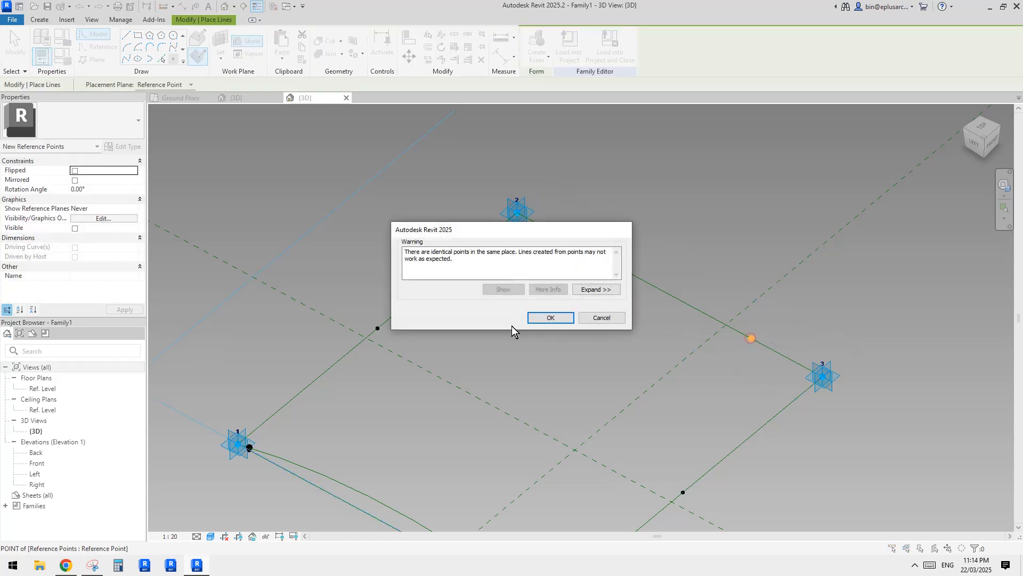
{"action": "left_click", "coordinate": [558, 315]}
{"action": "key", "text": "Escape"}
Associate the offset of both newly hosted points with the existing family parameter offset 1
{"action": "left_click", "coordinate": [554, 233]}
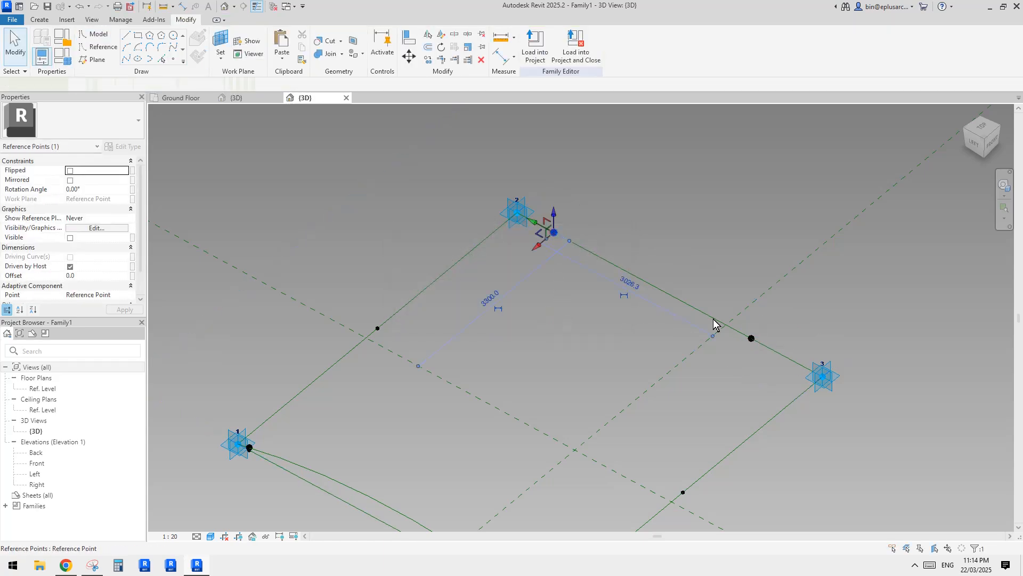
{"action": "left_click", "coordinate": [751, 338], "text": "ctrl"}
{"action": "left_click", "coordinate": [133, 276]}
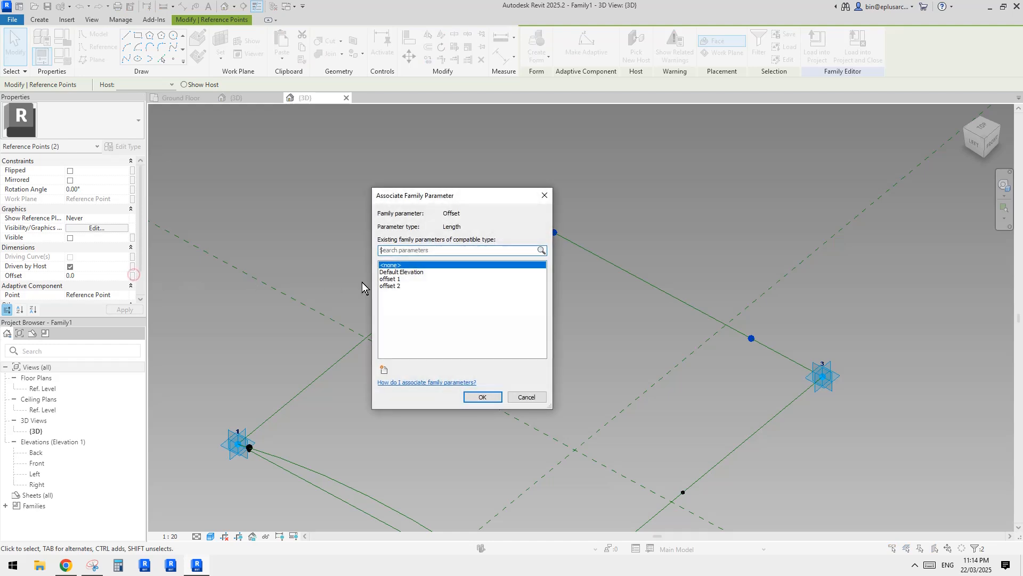
{"action": "left_click", "coordinate": [388, 278]}
{"action": "left_click", "coordinate": [482, 397]}
{"action": "left_click", "coordinate": [552, 244]}
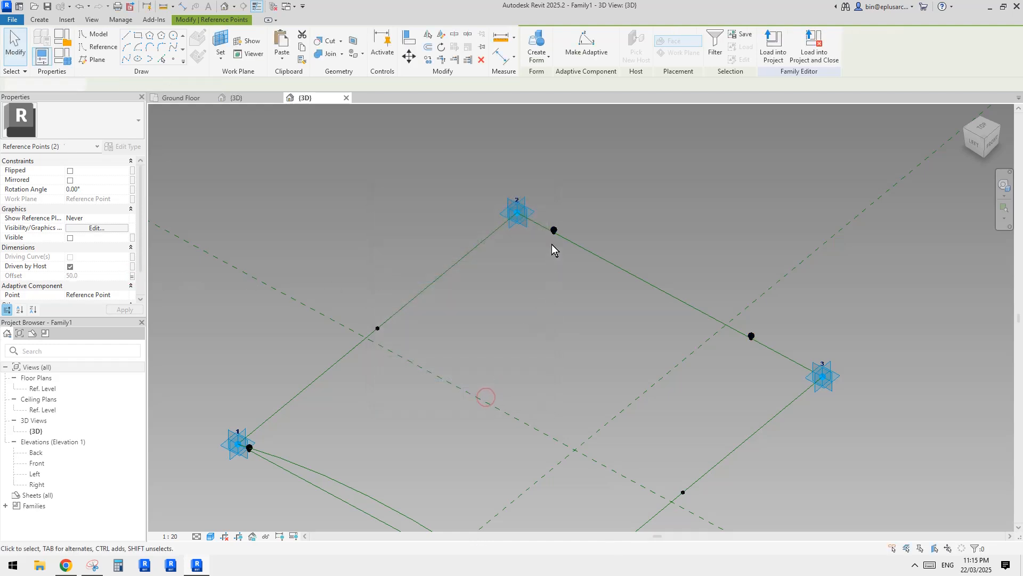
Locate both base points on the line between adaptive points 2 and 3 by Segment Length, with a value of 200 mm
{"action": "left_click", "coordinate": [554, 233]}
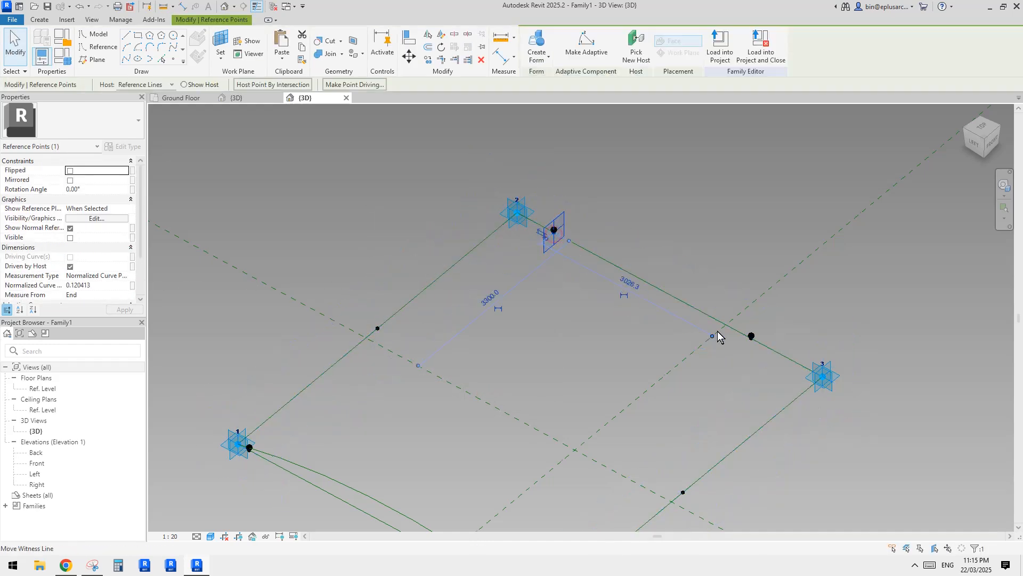
{"action": "left_click", "coordinate": [751, 337], "text": "ctrl"}
{"action": "left_click", "coordinate": [124, 276]}
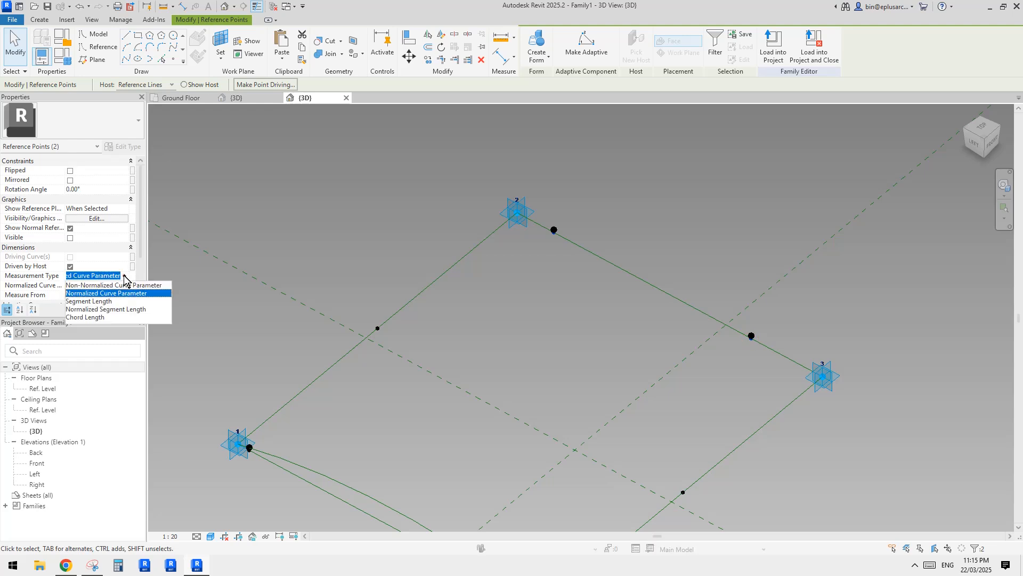
{"action": "left_click", "coordinate": [86, 302]}
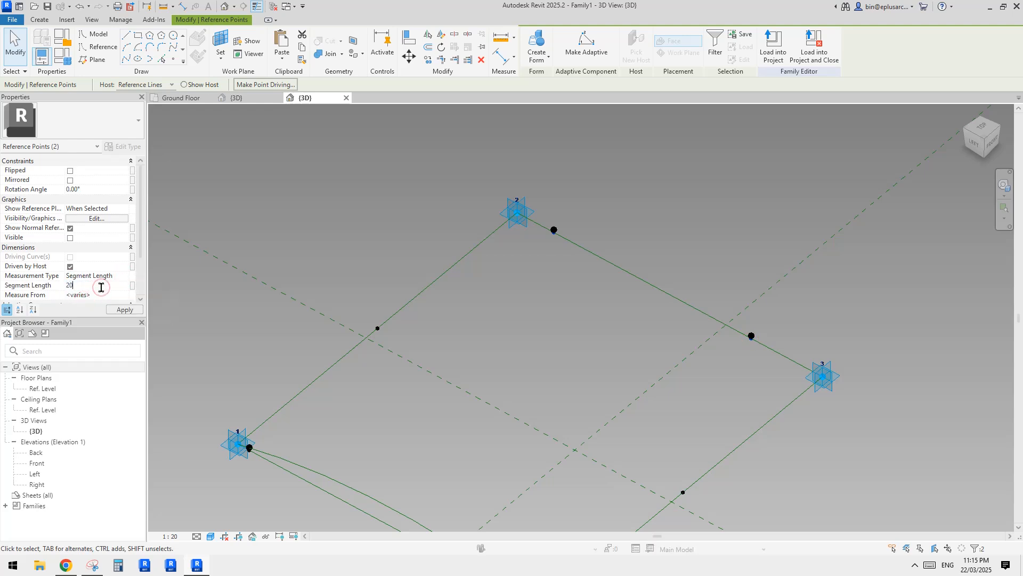
{"action": "key", "text": "Return"}
Create a spline through adaptive point 2, the two raised reference points and adaptive point 3, and make it a reference line
{"action": "left_click", "coordinate": [528, 217]}
{"action": "scroll", "coordinate": [526, 220], "scroll_direction": "up", "scroll_amount": 3}
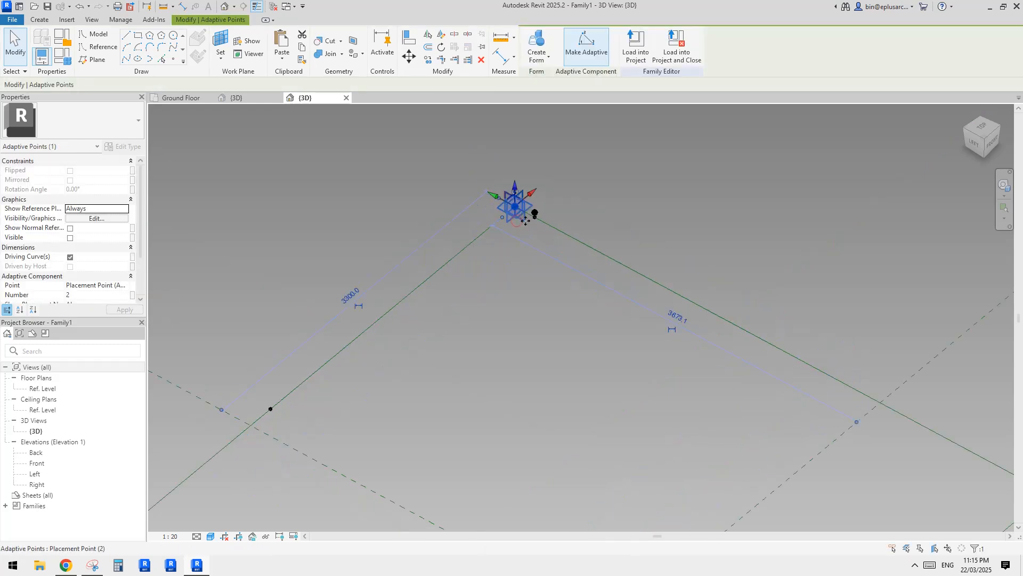
{"action": "scroll", "coordinate": [526, 220], "scroll_direction": "up", "scroll_amount": 2}
{"action": "left_click", "coordinate": [539, 212], "text": "ctrl"}
{"action": "middle_click_drag", "start_coordinate": [981, 402], "coordinate": [479, 159]}
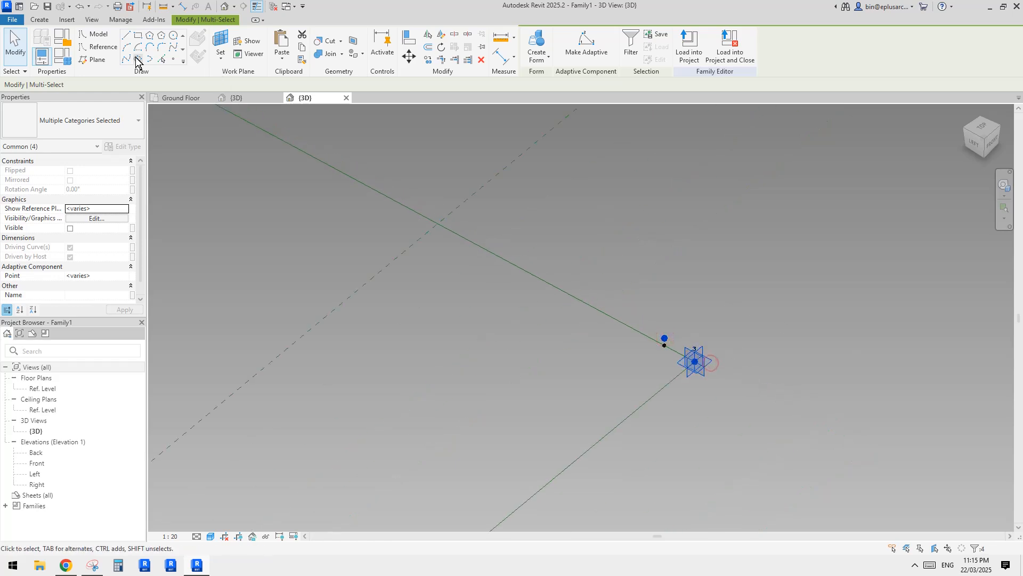
{"action": "left_click", "coordinate": [137, 59]}
{"action": "scroll", "coordinate": [649, 243], "scroll_direction": "down", "scroll_amount": 4}
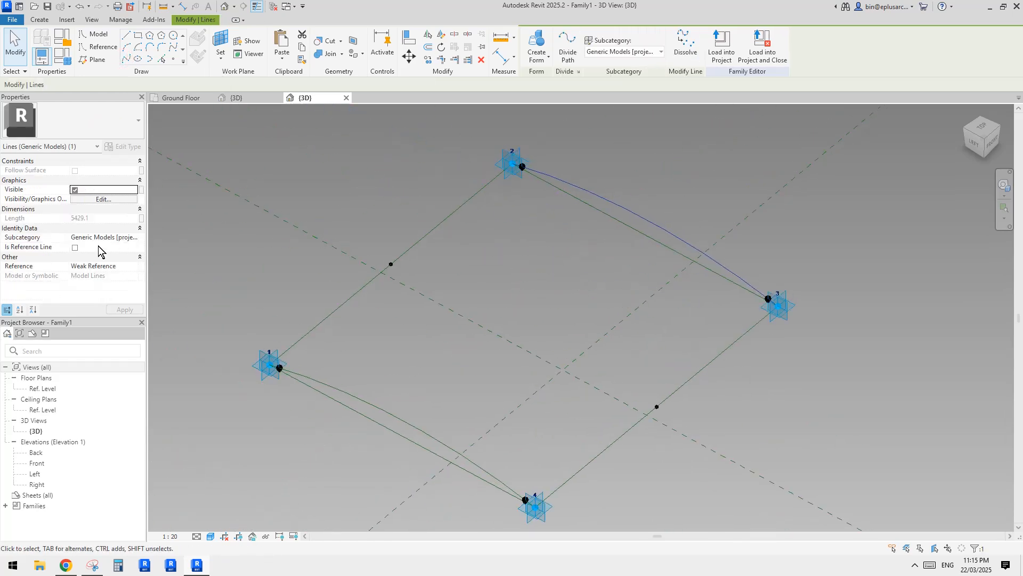
{"action": "left_click", "coordinate": [76, 247]}
Connect the midpoints of the side lines 1–2 and 3–4 with a straight line and make it a reference line
{"action": "middle_click_drag", "start_coordinate": [546, 238], "coordinate": [554, 240], "text": "shift"}
{"action": "scroll", "coordinate": [554, 243], "scroll_direction": "down", "scroll_amount": 1}
{"action": "scroll", "coordinate": [498, 273], "scroll_direction": "up", "scroll_amount": 1}
{"action": "left_click", "coordinate": [418, 263]}
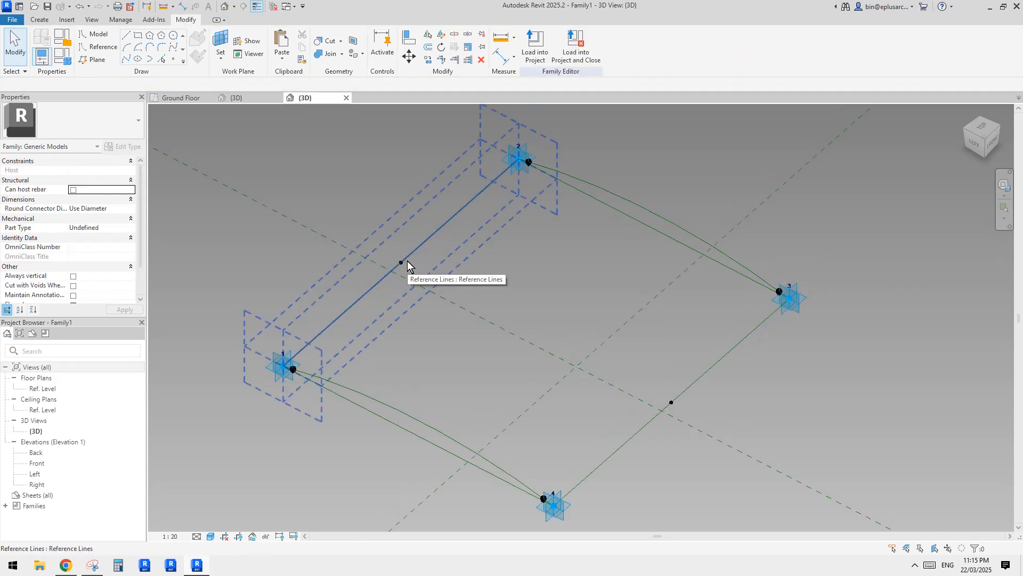
{"action": "middle_click_drag", "start_coordinate": [498, 189], "coordinate": [507, 189]}
{"action": "left_click", "coordinate": [412, 260]}
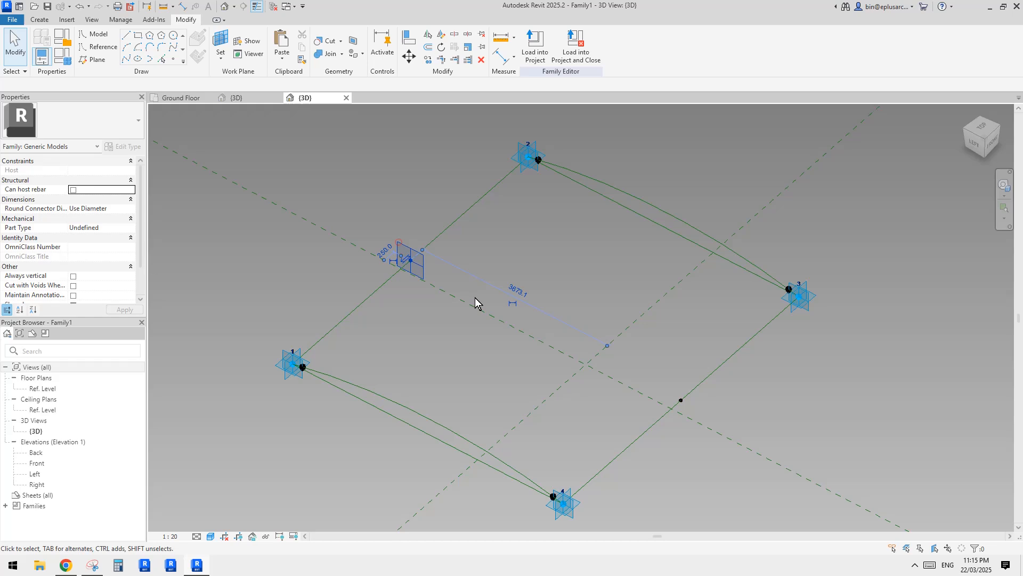
{"action": "left_click", "coordinate": [687, 414], "text": "ctrl"}
{"action": "left_click", "coordinate": [126, 59]}
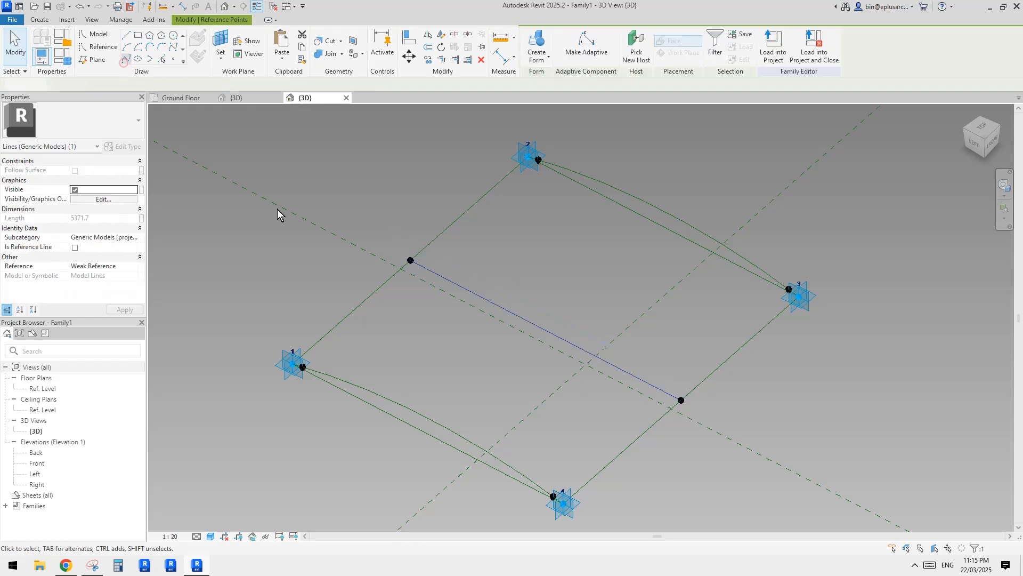
{"action": "left_click", "coordinate": [77, 247]}
{"action": "left_click", "coordinate": [315, 205]}
Place two reference points on the middle reference line, one near each of its ends
{"action": "left_click", "coordinate": [173, 59]}
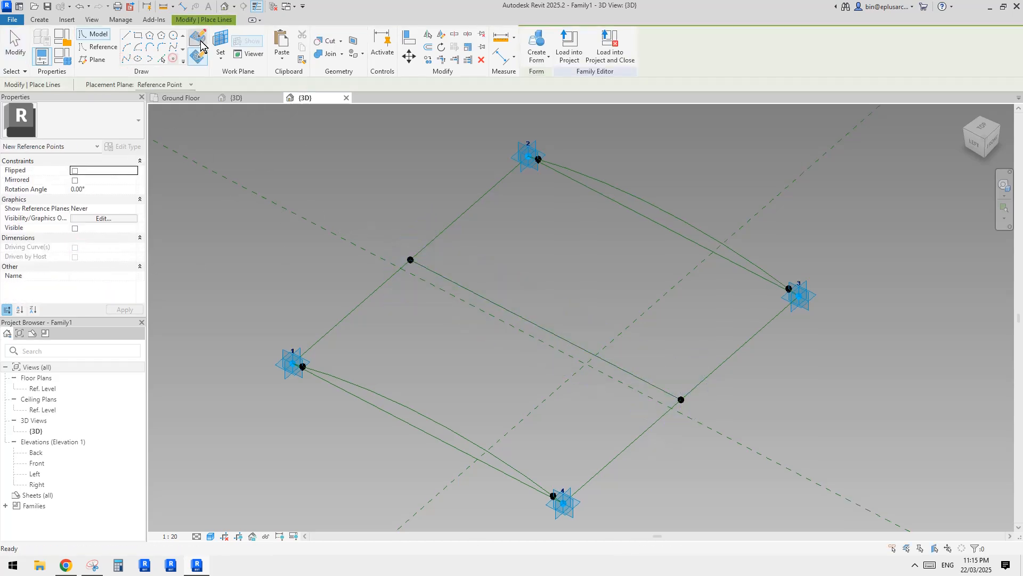
{"action": "left_click", "coordinate": [430, 269]}
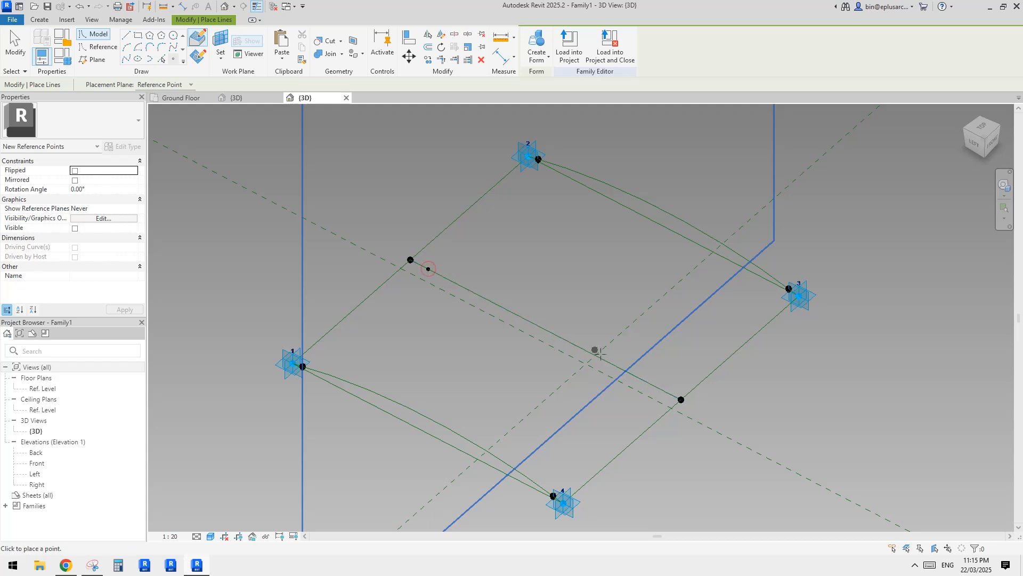
{"action": "left_click", "coordinate": [644, 379]}
{"action": "key", "text": "Escape"}
{"action": "left_click", "coordinate": [643, 380]}
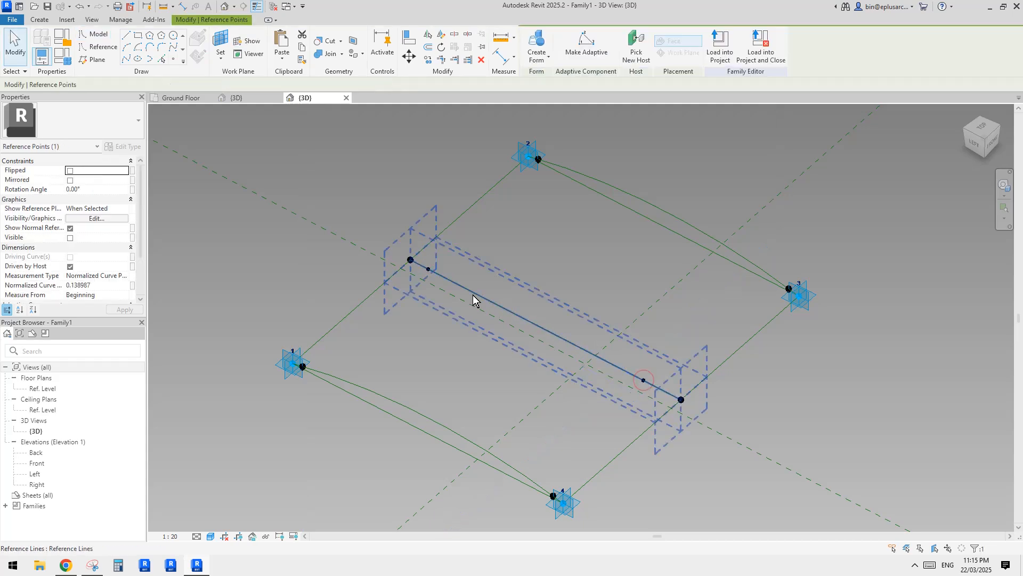
{"action": "key", "text": "Escape"}
Locate both new points on the middle line by Segment Length, with a value of 200 mm
{"action": "left_click", "coordinate": [425, 267]}
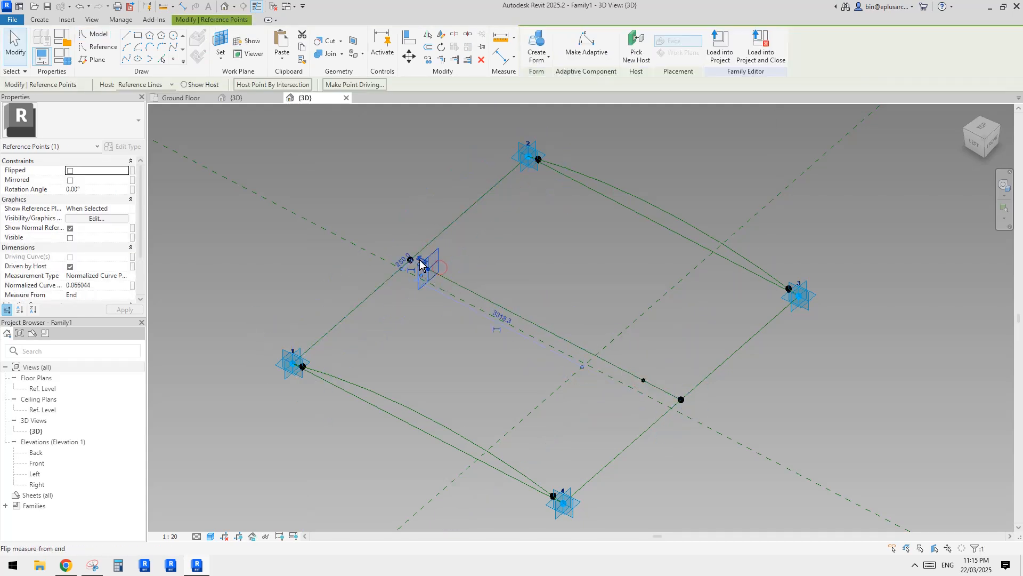
{"action": "left_click", "coordinate": [441, 267]}
{"action": "left_click", "coordinate": [428, 269]}
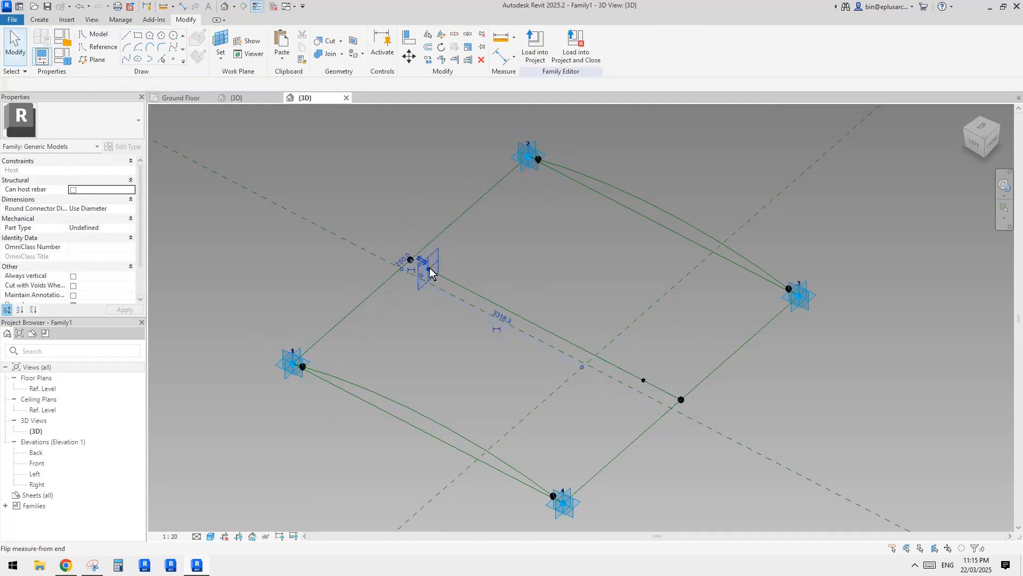
{"action": "left_click", "coordinate": [644, 379], "text": "ctrl"}
{"action": "left_click", "coordinate": [124, 275]}
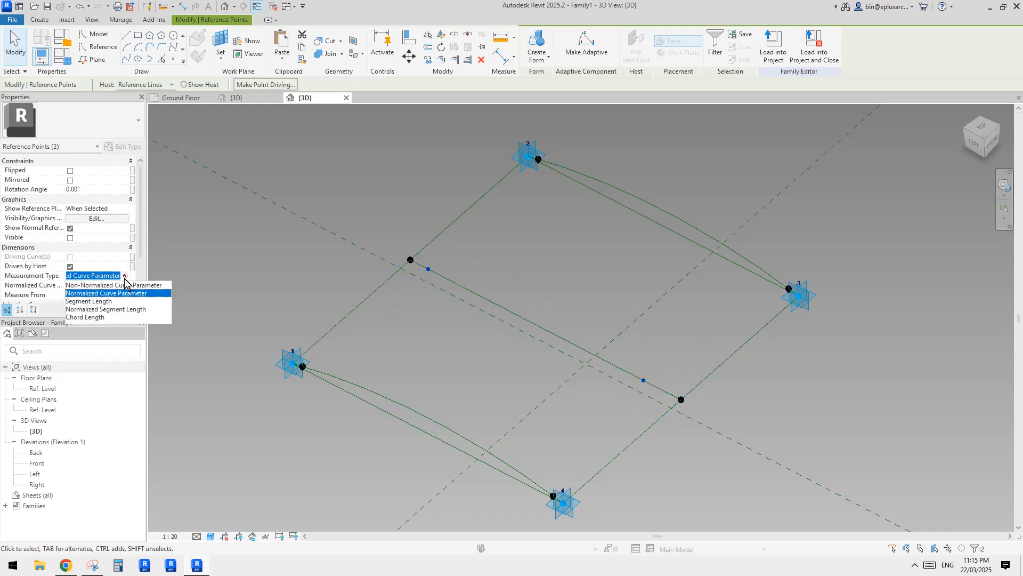
{"action": "left_click", "coordinate": [88, 302]}
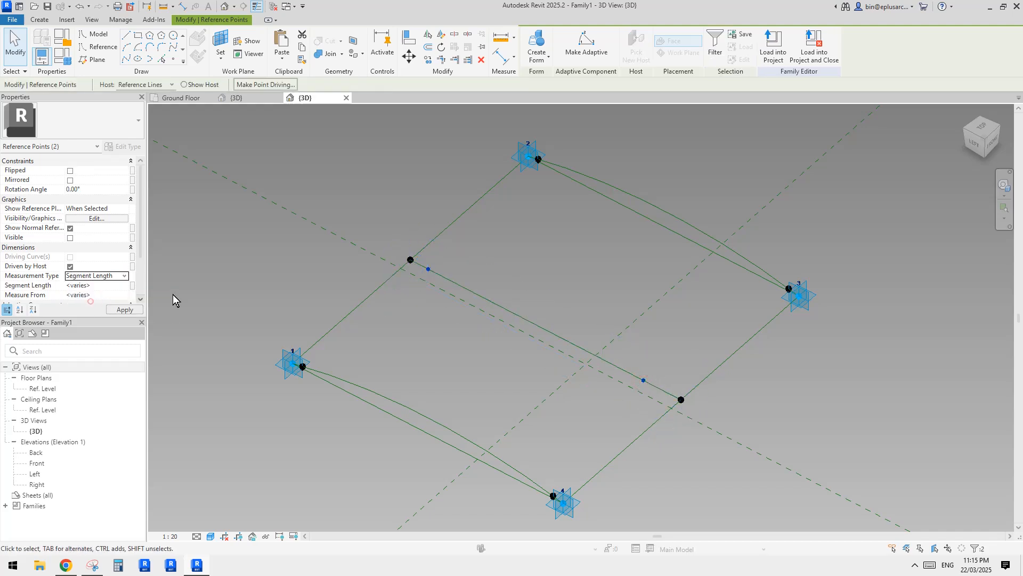
{"action": "left_click", "coordinate": [112, 287]}
{"action": "type", "text": "200"}
{"action": "key", "text": "Return"}
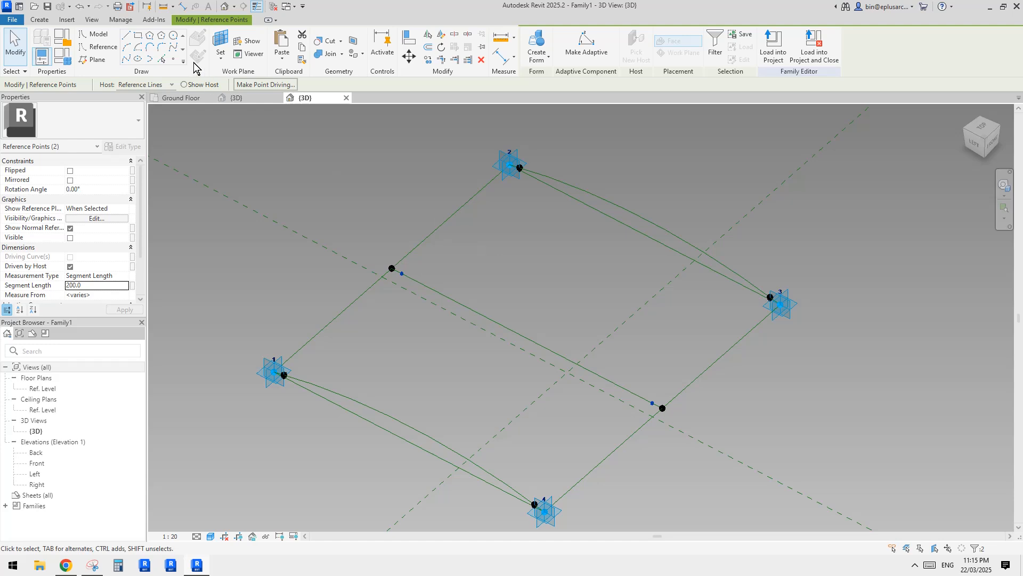
Host a new reference point on the base point near the midpoint of side 1–2 and associate its offset with family parameter offset 2
{"action": "left_click", "coordinate": [173, 59]}
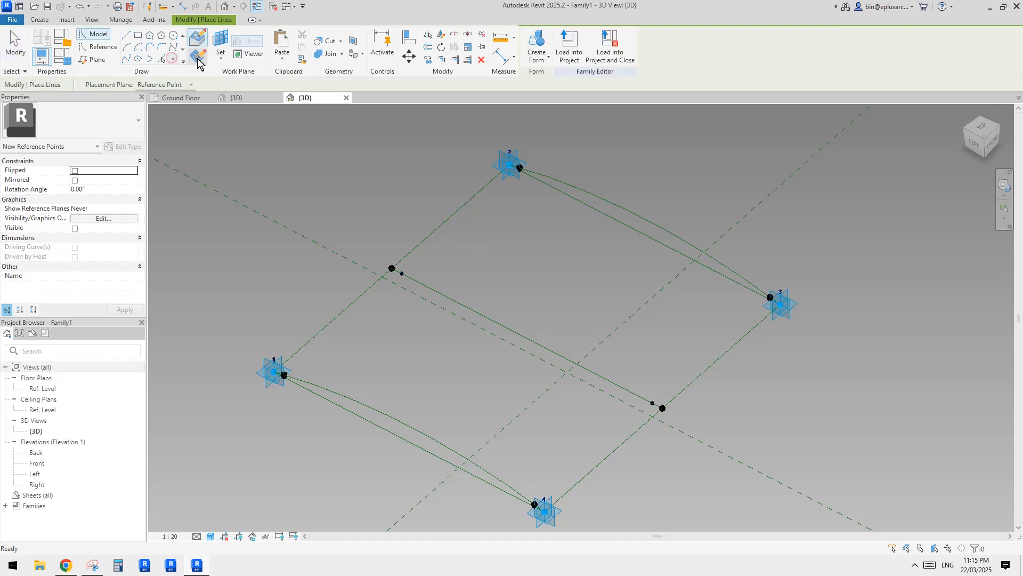
{"action": "left_click", "coordinate": [222, 45]}
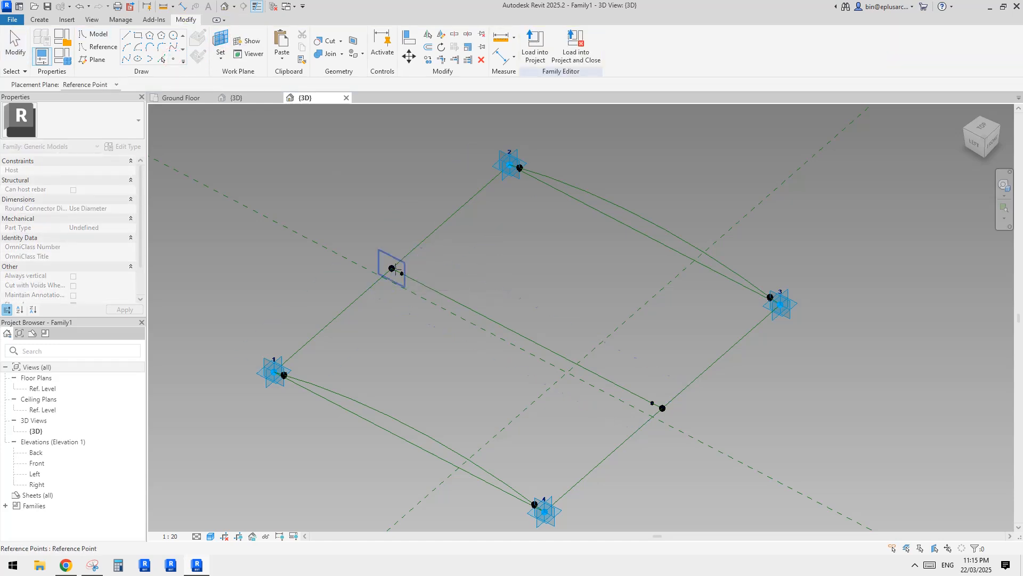
{"action": "left_click", "coordinate": [402, 274]}
{"action": "left_click", "coordinate": [402, 273]}
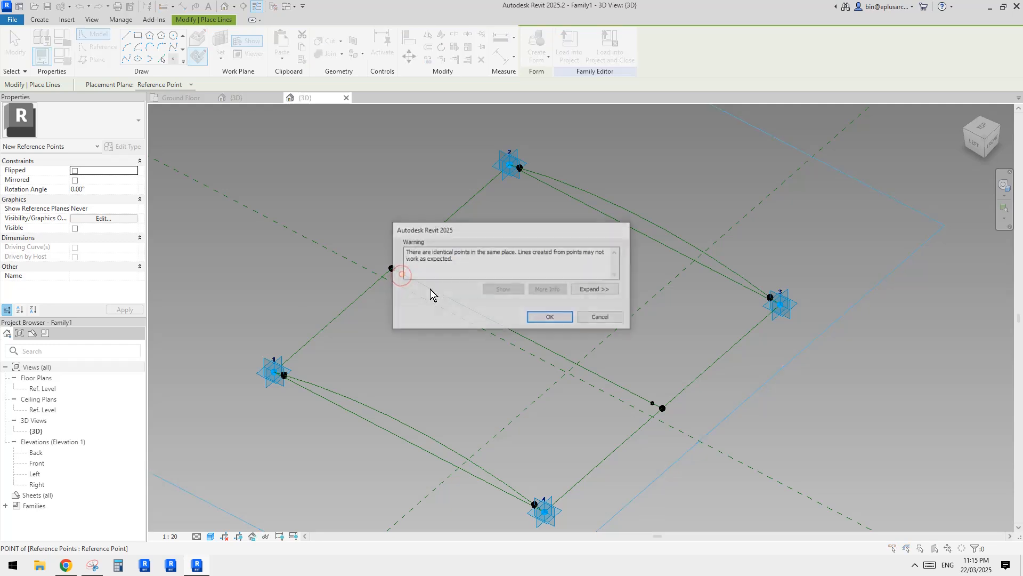
{"action": "left_click", "coordinate": [542, 317]}
{"action": "key", "text": "Escape"}
{"action": "left_click", "coordinate": [402, 274]}
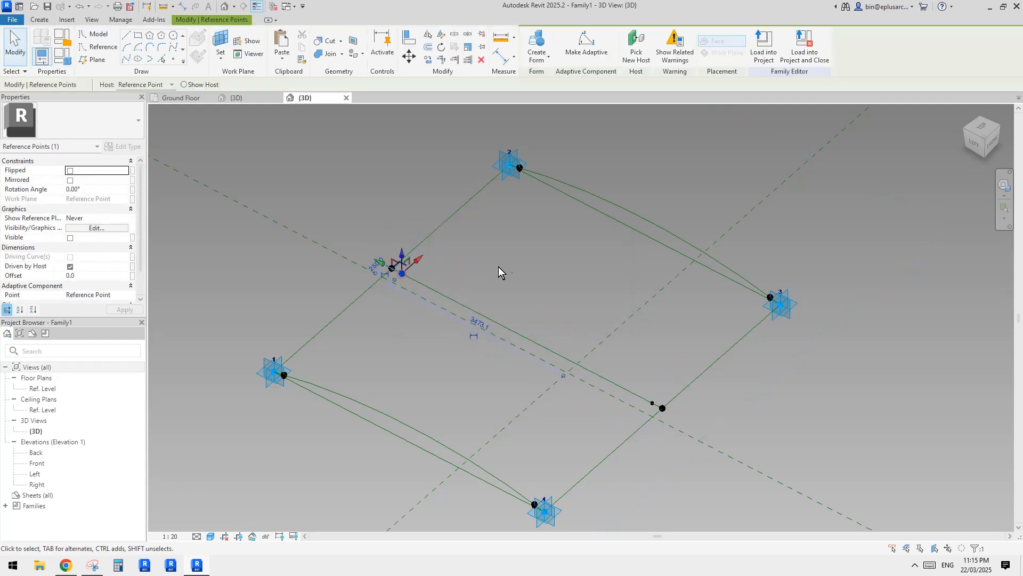
{"action": "left_click", "coordinate": [133, 276]}
{"action": "left_click", "coordinate": [490, 393]}
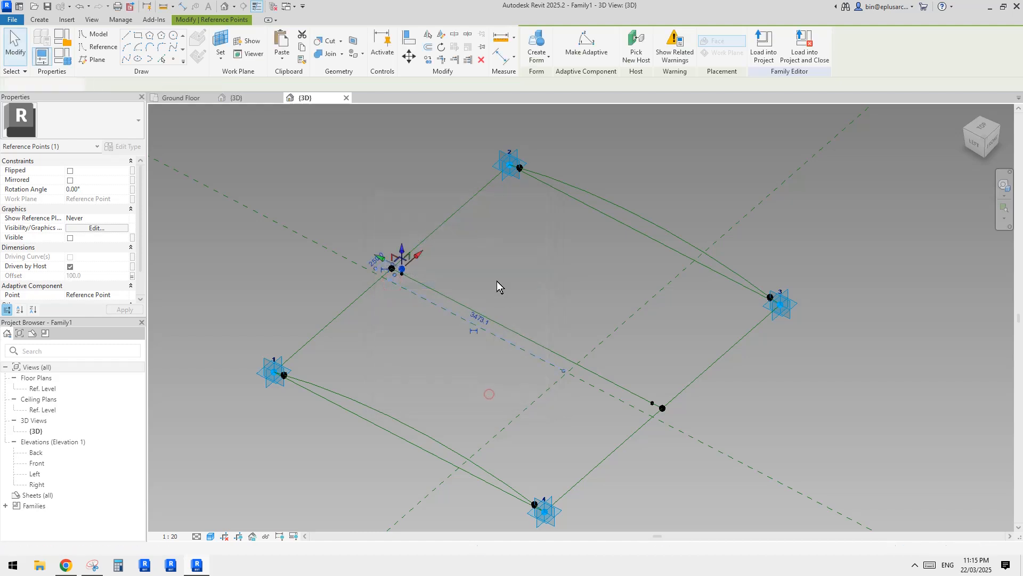
Host a new reference point on the base point near the midpoint of side 3–4 and associate its offset with family parameter offset 2
{"action": "middle_click_drag", "start_coordinate": [497, 283], "coordinate": [558, 252], "text": "shift"}
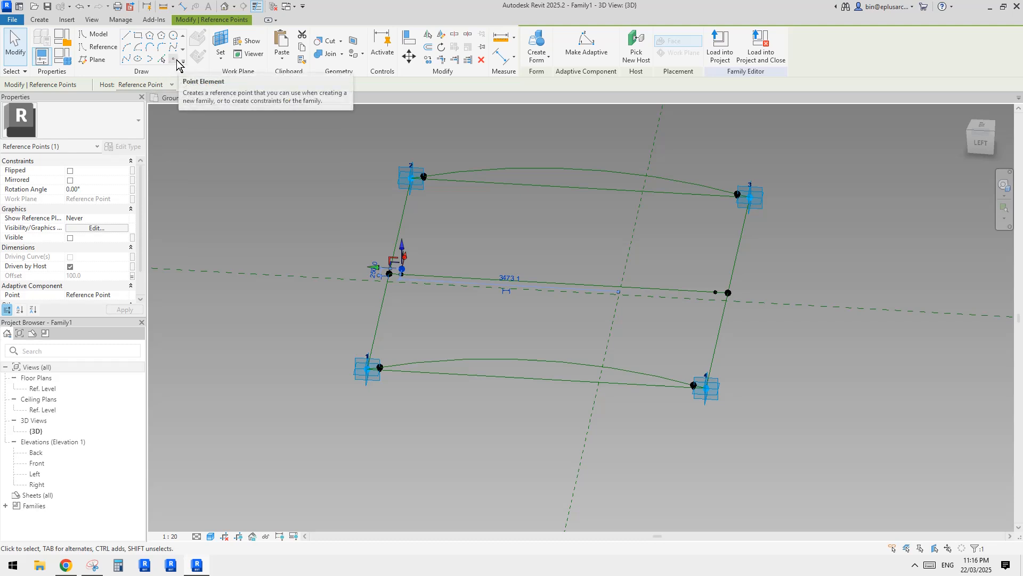
{"action": "left_click", "coordinate": [177, 61]}
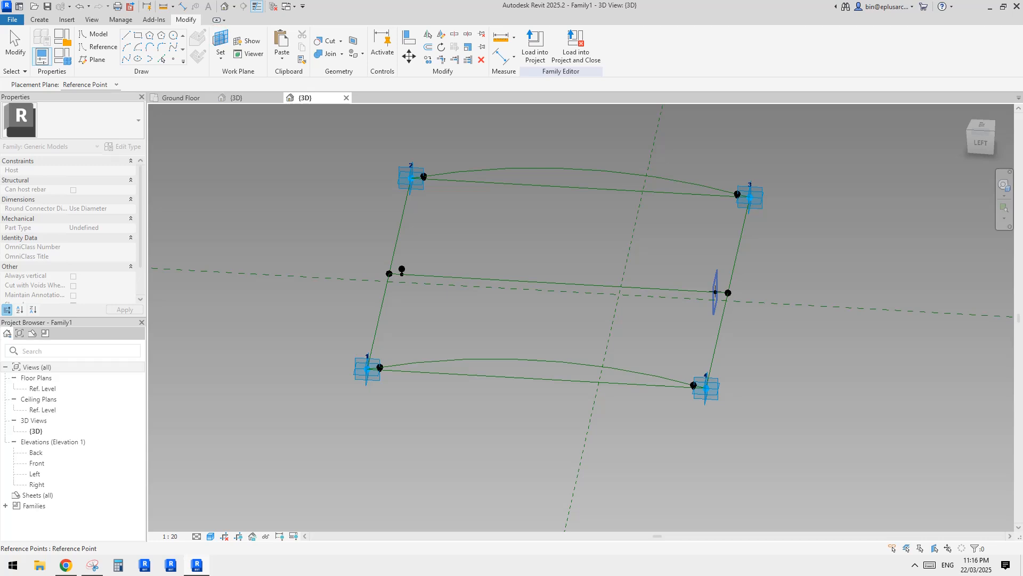
{"action": "left_click", "coordinate": [715, 292]}
{"action": "middle_click_drag", "start_coordinate": [715, 292], "coordinate": [712, 298], "text": "shift"}
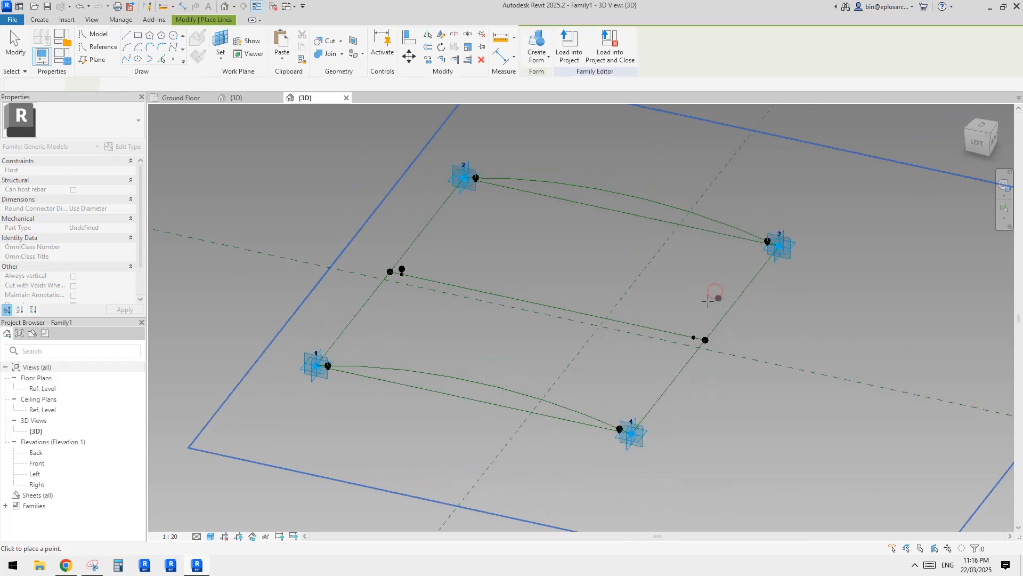
{"action": "left_click", "coordinate": [695, 337]}
{"action": "left_click", "coordinate": [606, 319]}
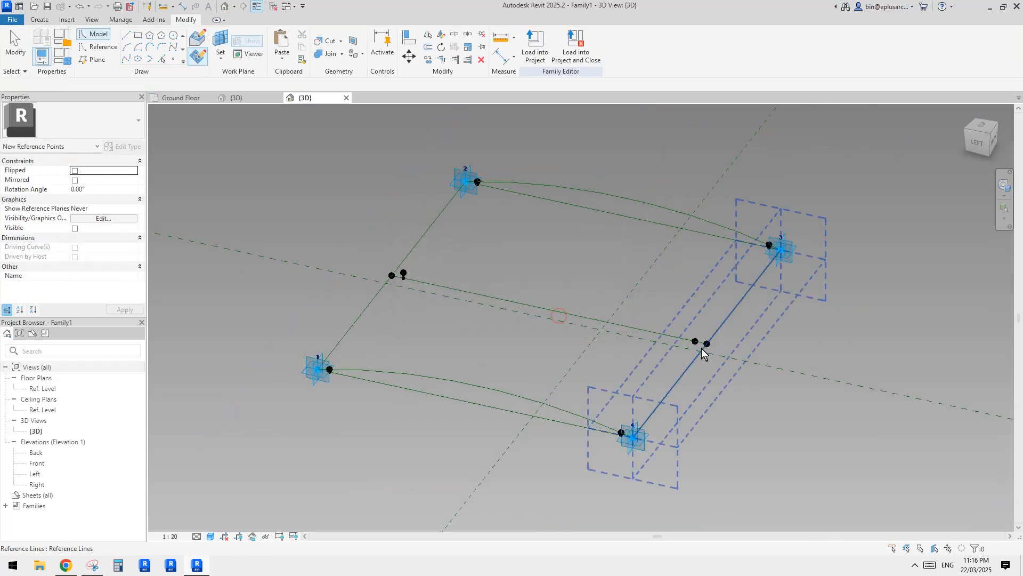
{"action": "left_click", "coordinate": [695, 341]}
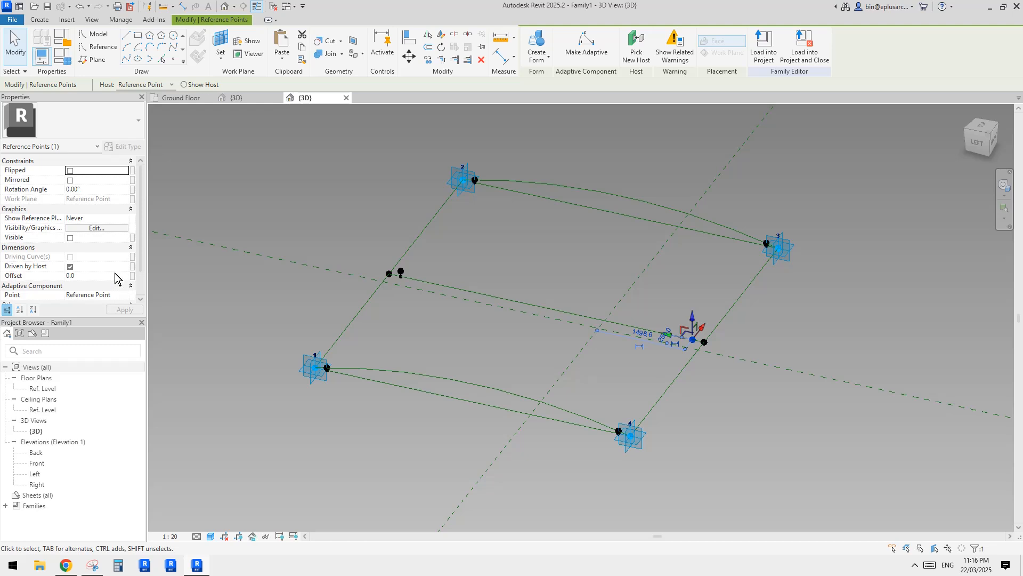
{"action": "left_click", "coordinate": [132, 276]}
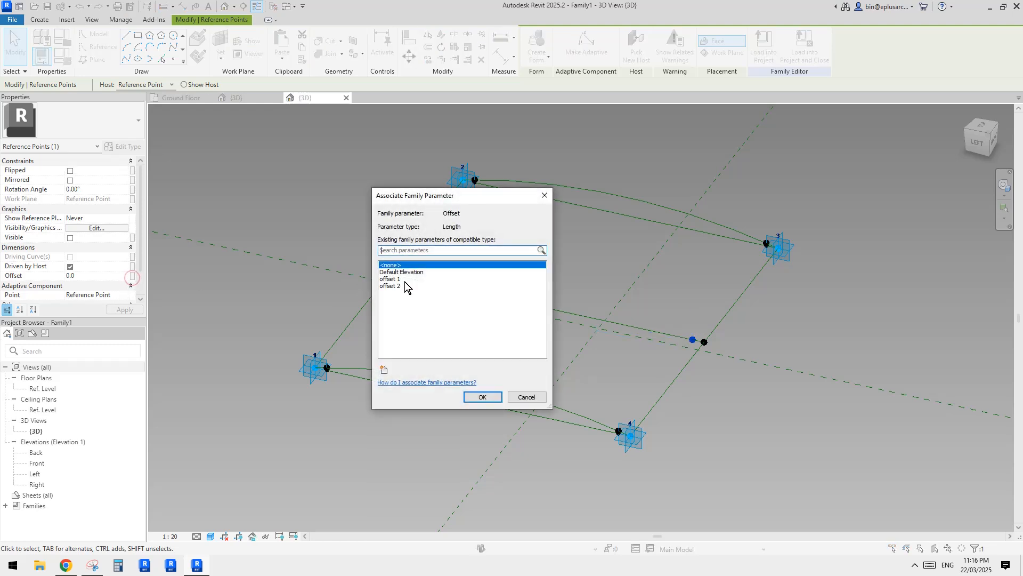
{"action": "left_click", "coordinate": [405, 283]}
{"action": "left_click", "coordinate": [480, 395]}
{"action": "scroll", "coordinate": [703, 347], "scroll_direction": "up", "scroll_amount": 2}
{"action": "key", "text": "Escape"}
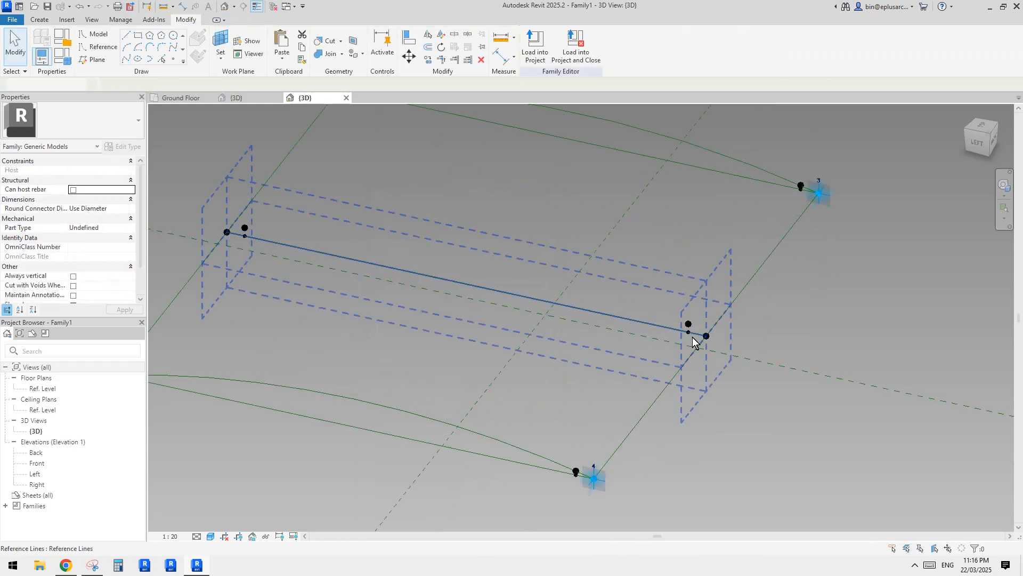
Create a spline through the two side midpoints and the two raised middle points, and make it a reference line
{"action": "left_click", "coordinate": [707, 336]}
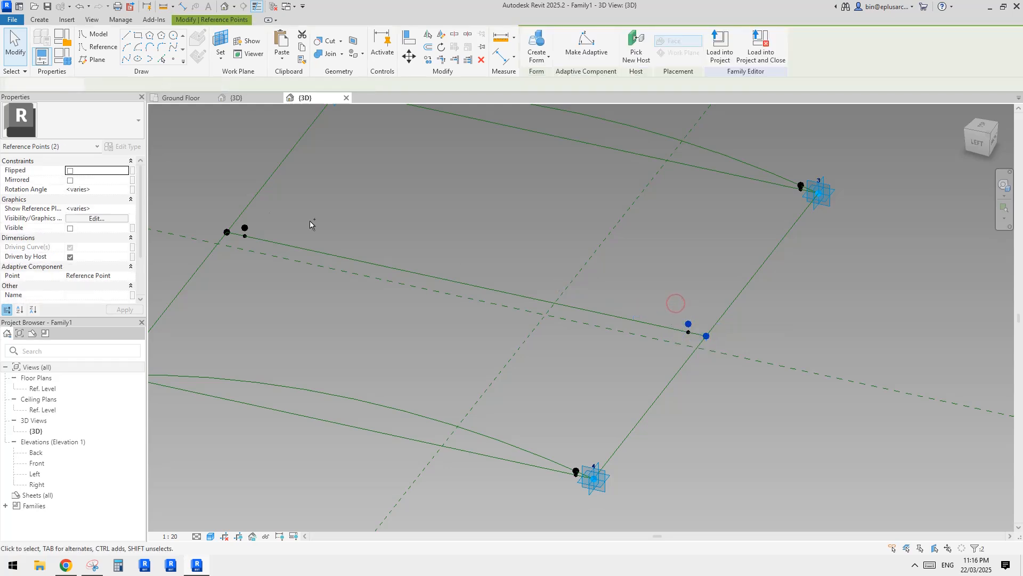
{"action": "left_click", "coordinate": [246, 229], "text": "ctrl"}
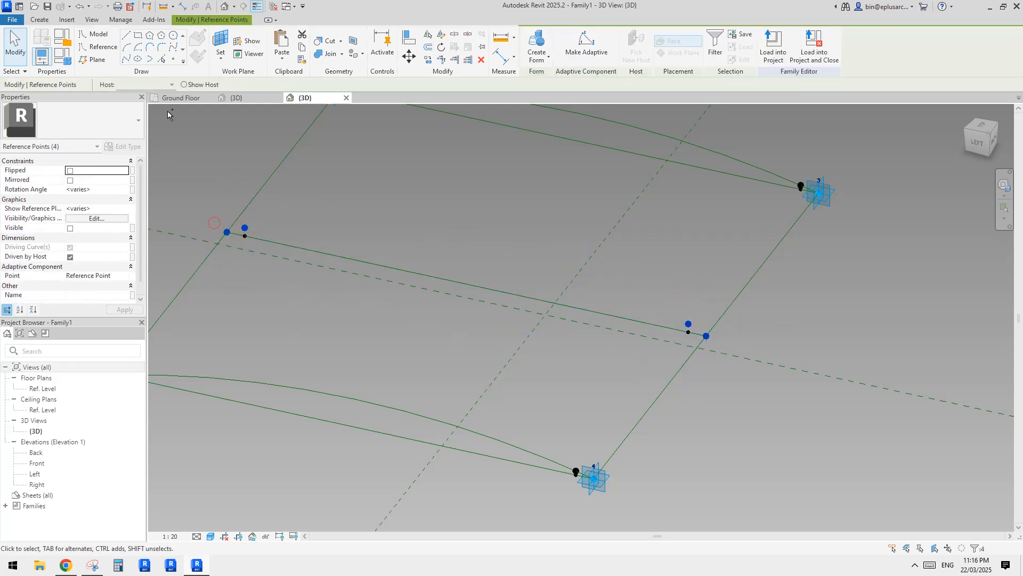
{"action": "left_click", "coordinate": [125, 59]}
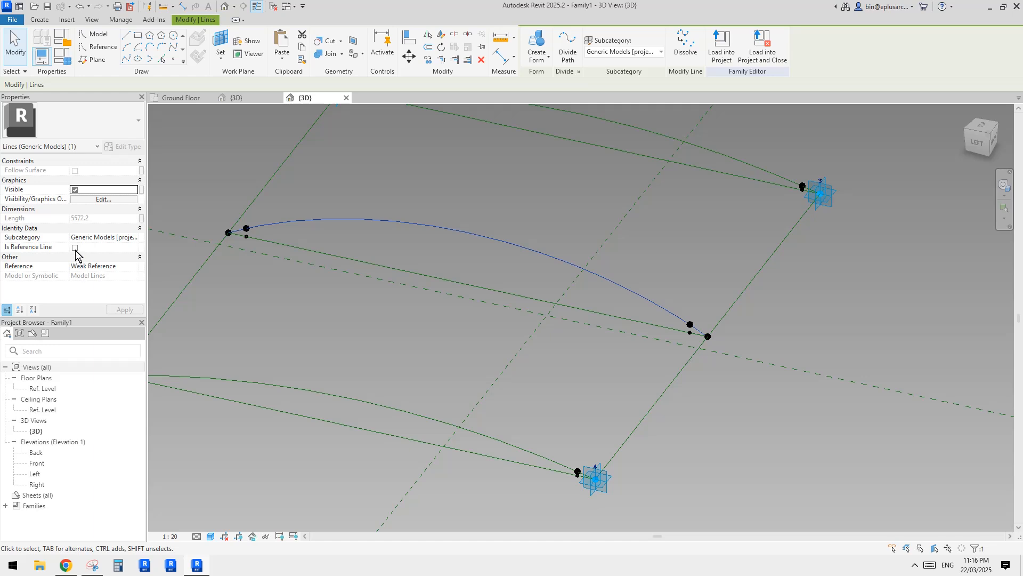
{"action": "scroll", "coordinate": [370, 258], "scroll_direction": "down", "scroll_amount": 3}
{"action": "left_click", "coordinate": [369, 257]}
Create a lofted surface form from the three curved reference lines: spline 2–3, the middle spline and spline 1–4
{"action": "middle_click_drag", "start_coordinate": [369, 257], "coordinate": [514, 279], "text": "shift"}
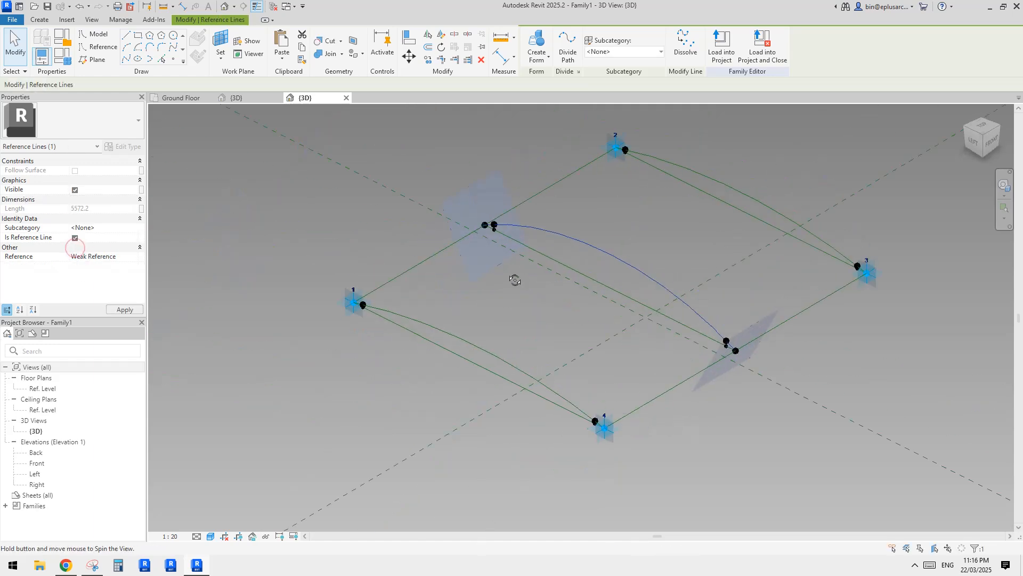
{"action": "left_click", "coordinate": [708, 176]}
{"action": "left_click", "coordinate": [639, 269], "text": "ctrl"}
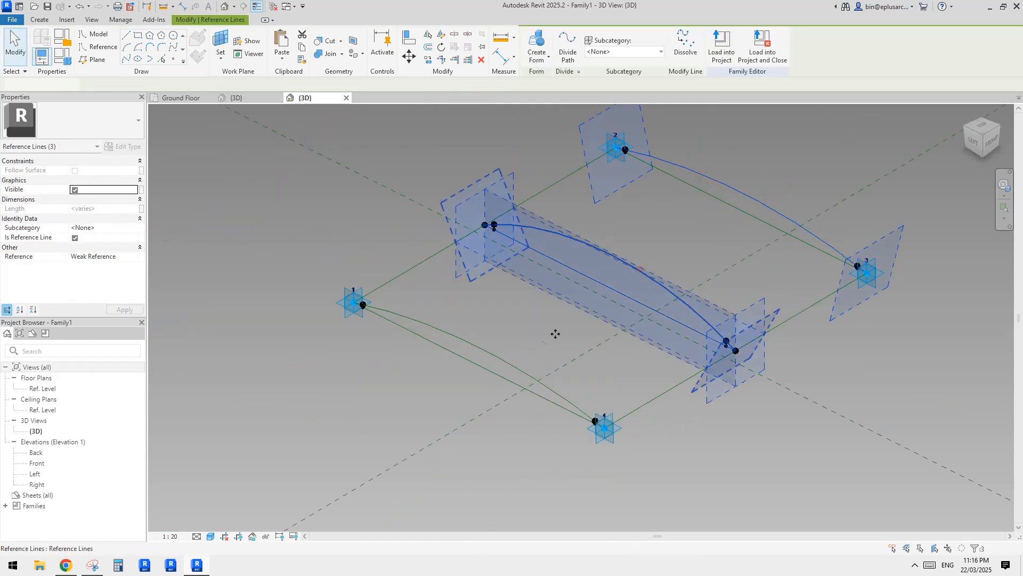
{"action": "left_click", "coordinate": [501, 365], "text": "ctrl"}
{"action": "left_click", "coordinate": [537, 48]}
{"action": "middle_click_drag", "start_coordinate": [762, 224], "coordinate": [565, 314], "text": "shift"}
{"action": "scroll", "coordinate": [565, 313], "scroll_direction": "up", "scroll_amount": 3}
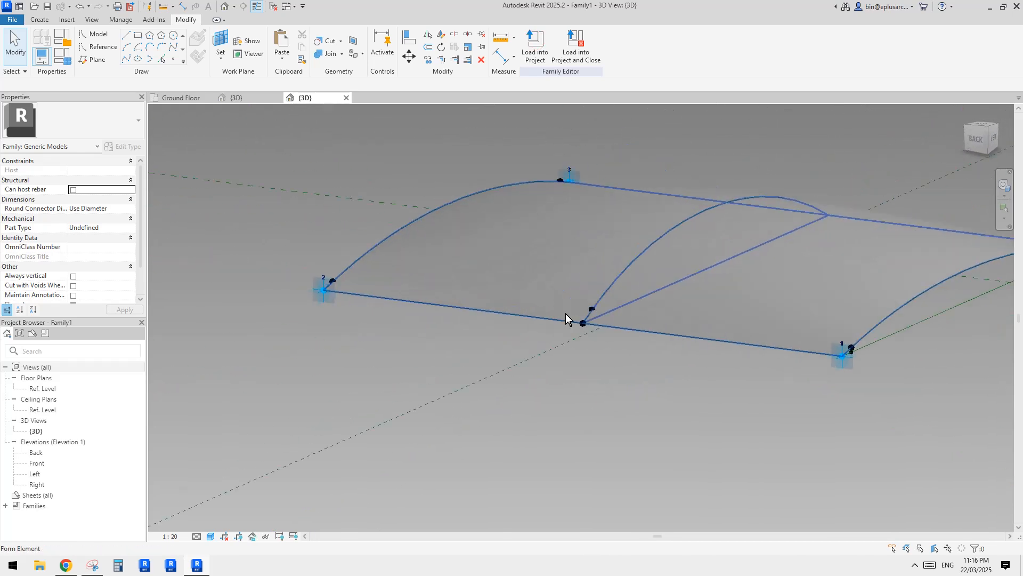
{"action": "scroll", "coordinate": [586, 315], "scroll_direction": "up", "scroll_amount": 1}
{"action": "middle_click_drag", "start_coordinate": [673, 313], "coordinate": [601, 357], "text": "shift"}
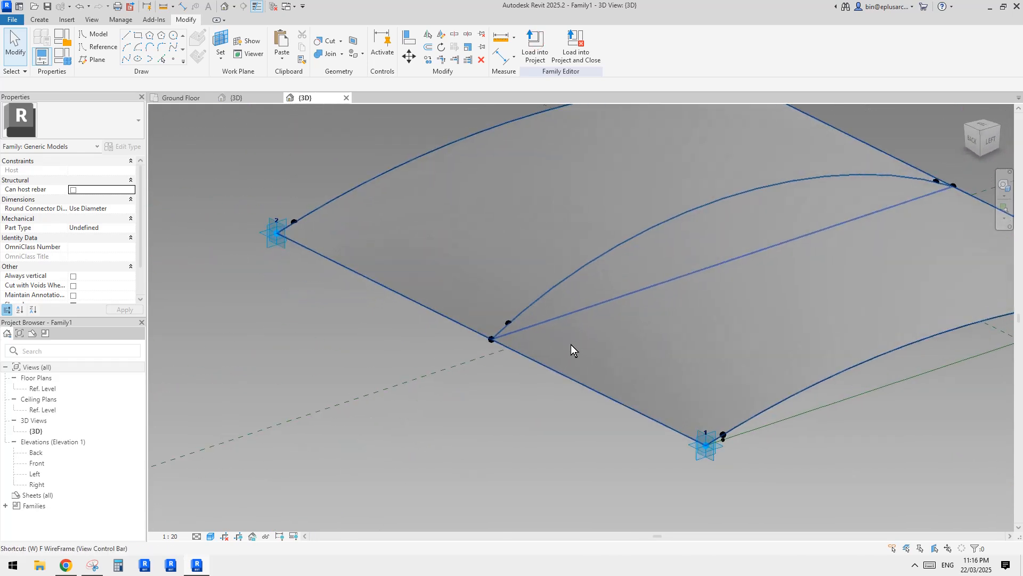
Switch the view to Wireframe and set the Segment Length of each base point on the middle line to 50 mm
{"action": "scroll", "coordinate": [504, 340], "scroll_direction": "down", "scroll_amount": 2}
{"action": "scroll", "coordinate": [513, 337], "scroll_direction": "up", "scroll_amount": 1}
{"action": "left_click", "coordinate": [510, 334]}
{"action": "scroll", "coordinate": [511, 336], "scroll_direction": "down", "scroll_amount": 2}
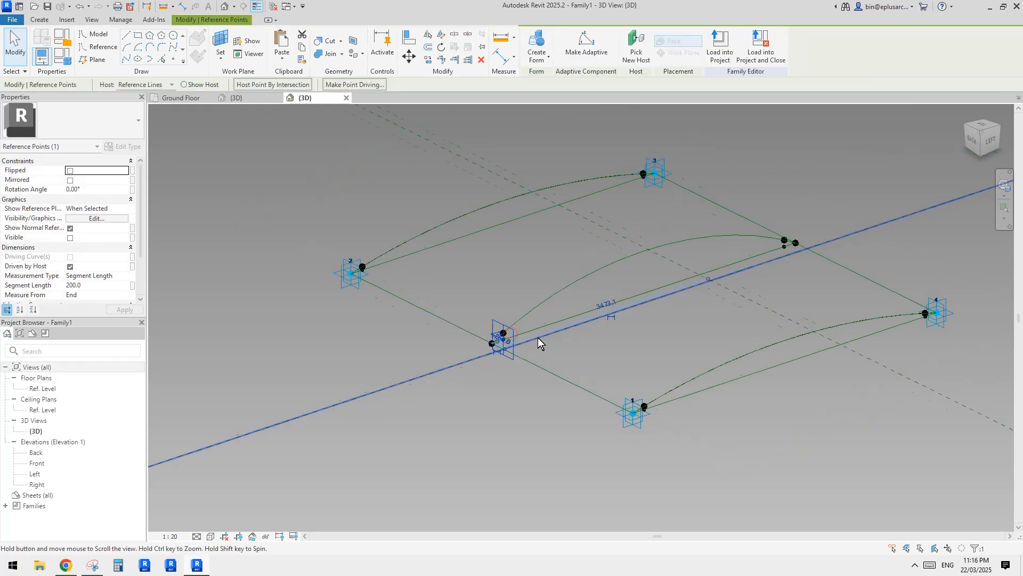
{"action": "middle_click_drag", "start_coordinate": [538, 341], "coordinate": [516, 354]}
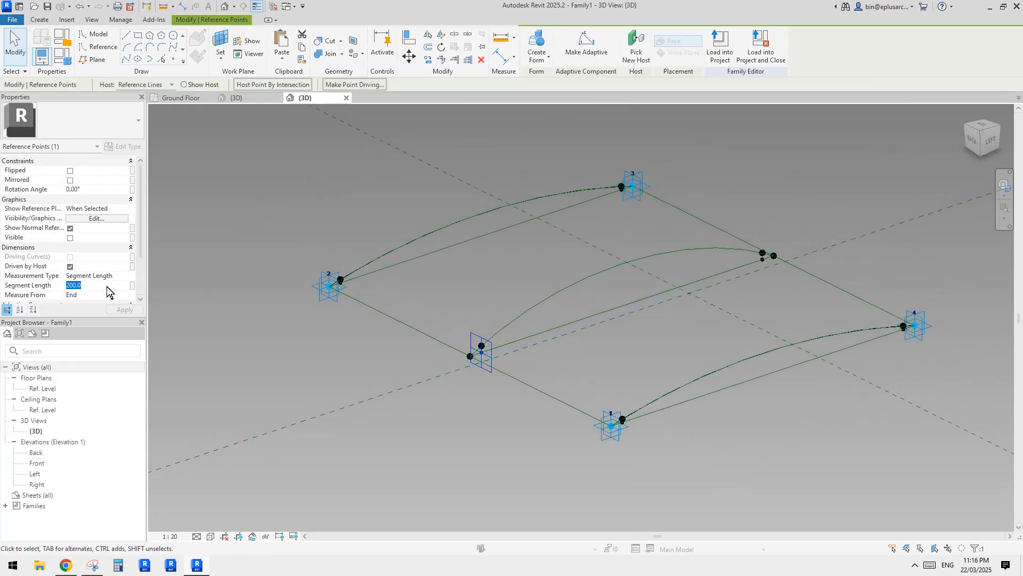
{"action": "middle_click_drag", "start_coordinate": [744, 292], "coordinate": [679, 298]}
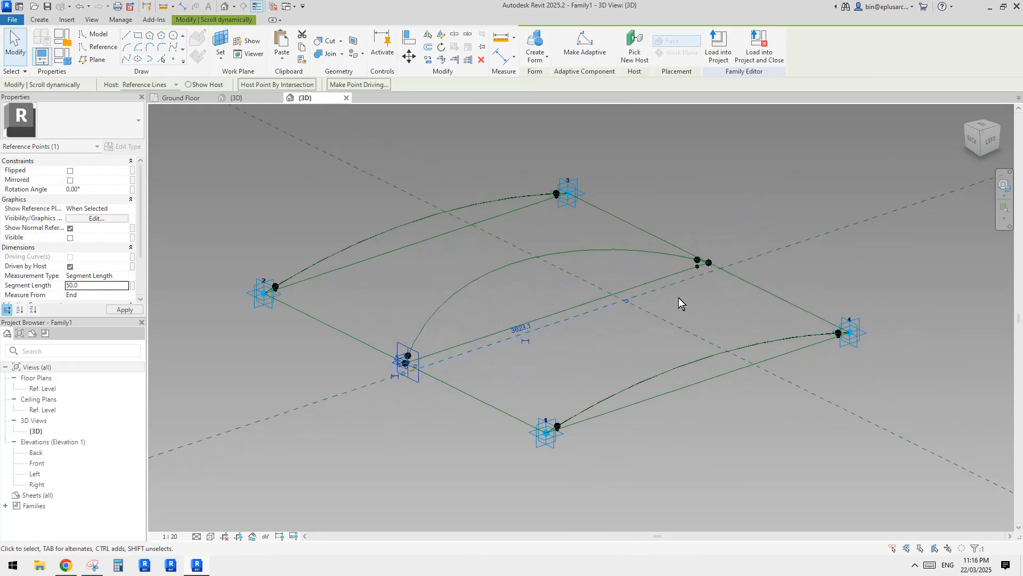
{"action": "left_click", "coordinate": [699, 267]}
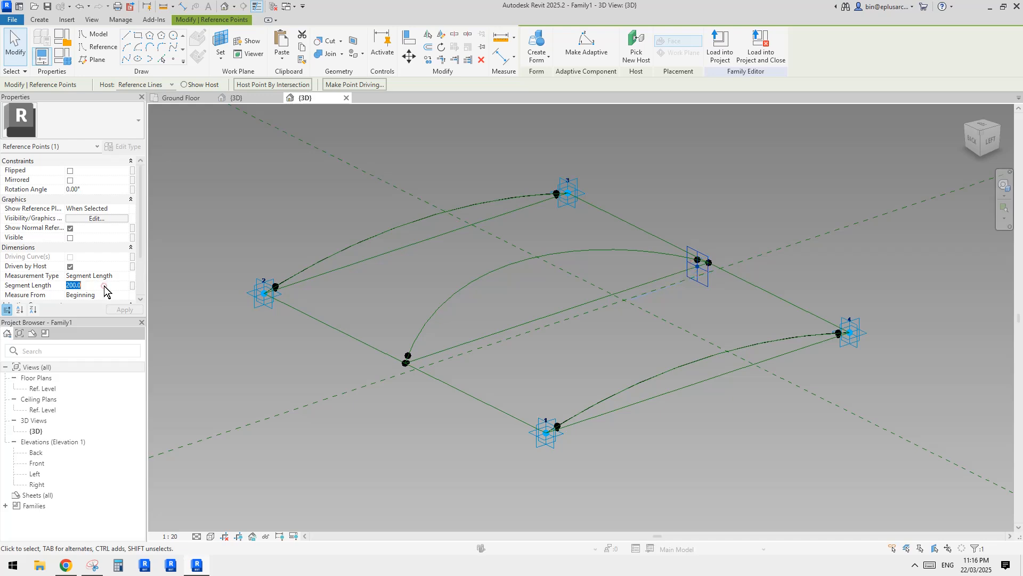
{"action": "middle_click_drag", "start_coordinate": [614, 317], "coordinate": [383, 287], "text": "shift"}
Set the Segment Length of both base points on the middle line to 20 mm
{"action": "scroll", "coordinate": [390, 293], "scroll_direction": "up", "scroll_amount": 5}
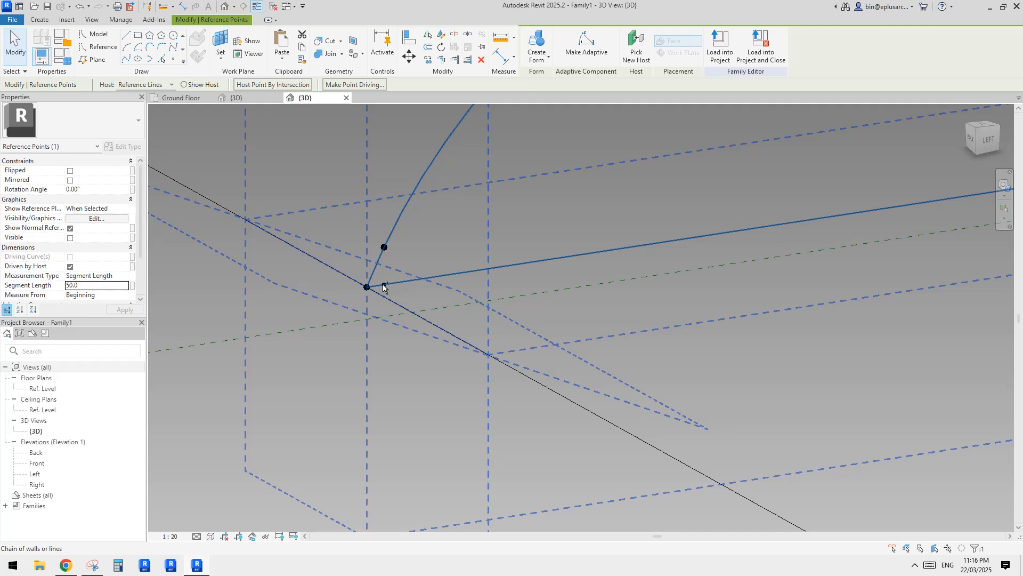
{"action": "left_click", "coordinate": [385, 286], "text": "ctrl"}
{"action": "scroll", "coordinate": [386, 287], "scroll_direction": "down", "scroll_amount": 5}
{"action": "middle_click_drag", "start_coordinate": [441, 299], "coordinate": [518, 322], "text": "shift"}
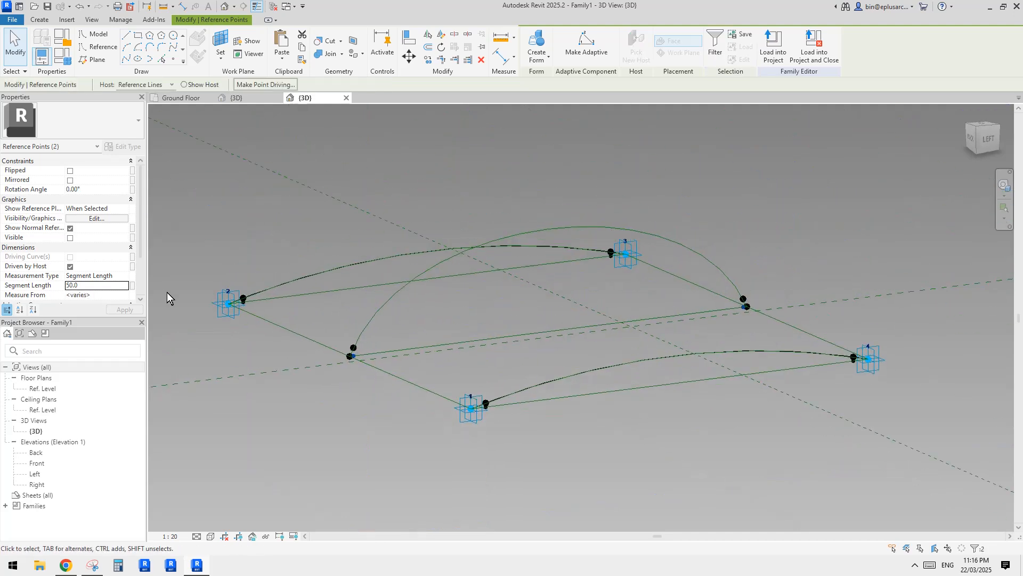
{"action": "double_click", "coordinate": [102, 287]}
{"action": "type", "text": "30"}
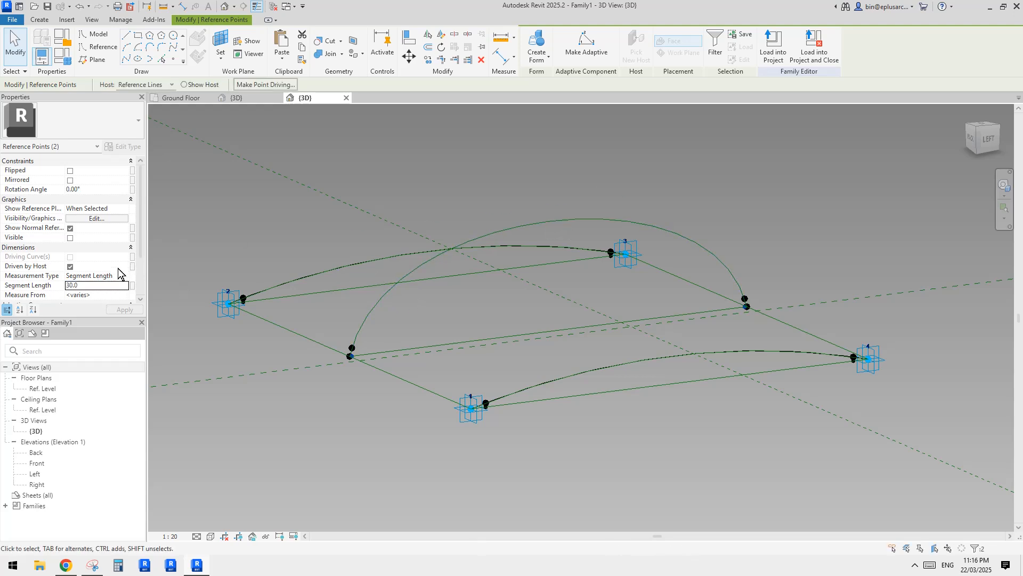
{"action": "double_click", "coordinate": [94, 285]}
{"action": "type", "text": "2"}
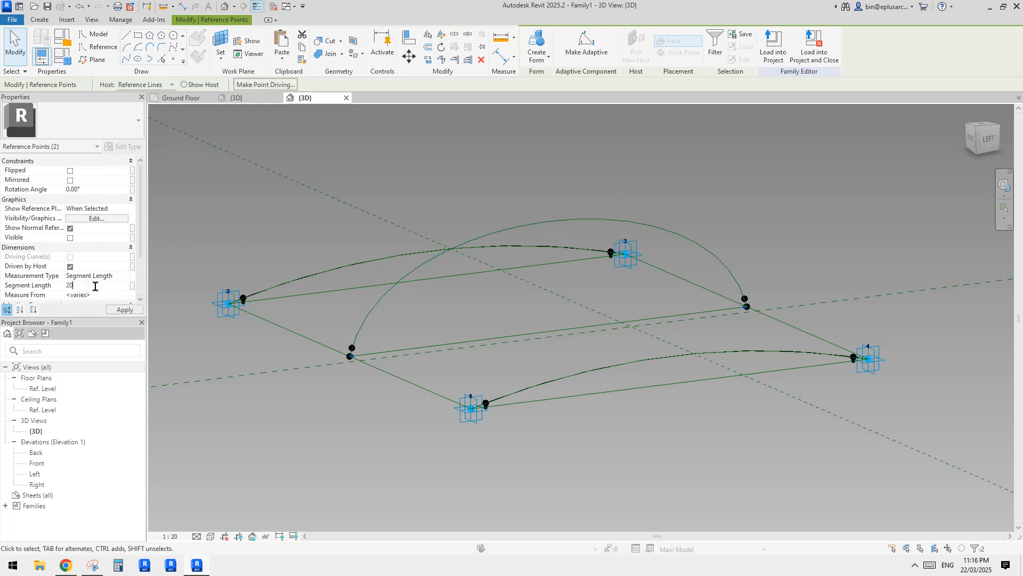
{"action": "middle_click_drag", "start_coordinate": [452, 209], "coordinate": [456, 267], "text": "shift"}
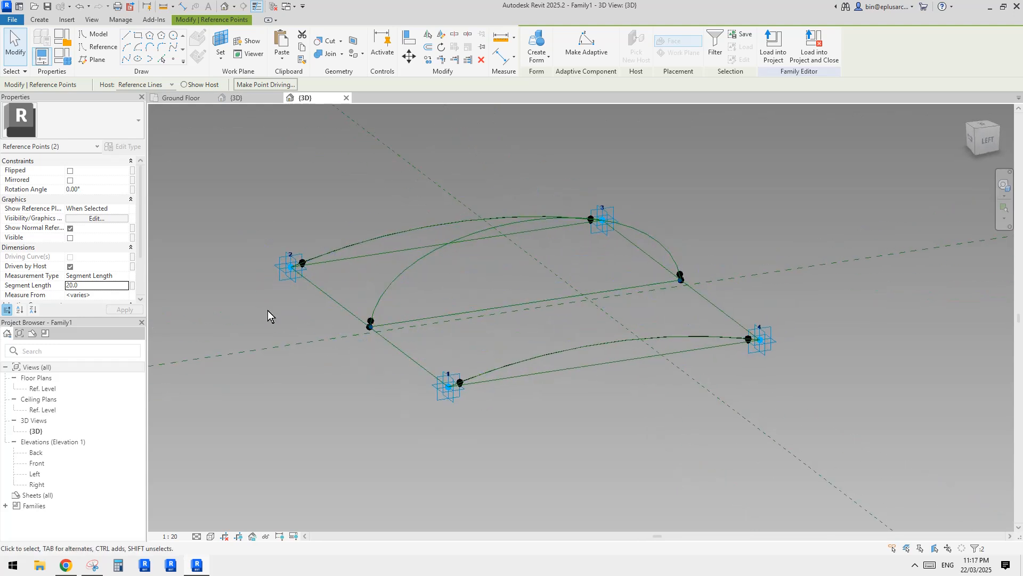
Set the family parameter offset 2 to 300 mm and switch the view to Shaded
{"action": "left_click", "coordinate": [74, 54]}
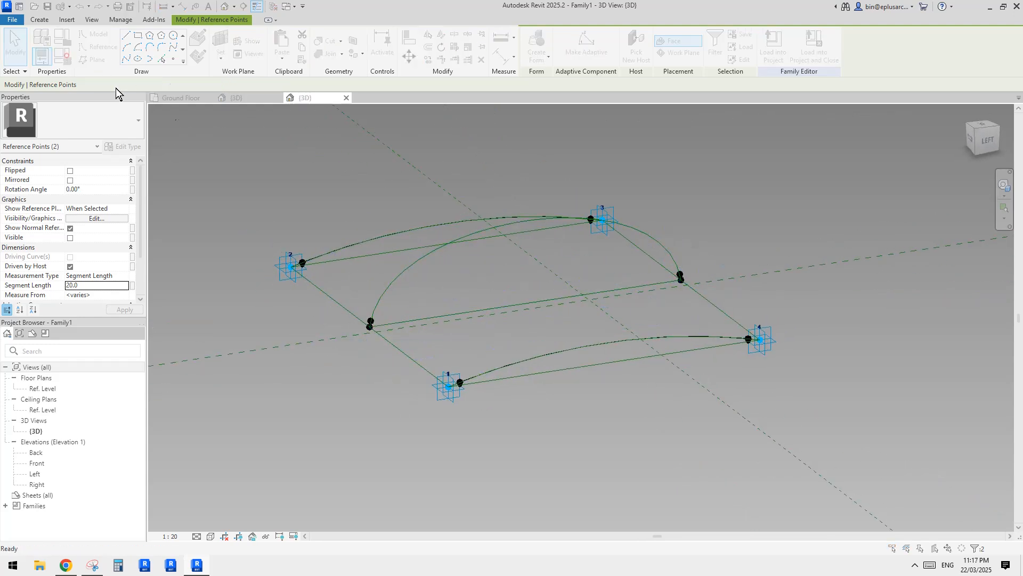
{"action": "left_click", "coordinate": [221, 186]}
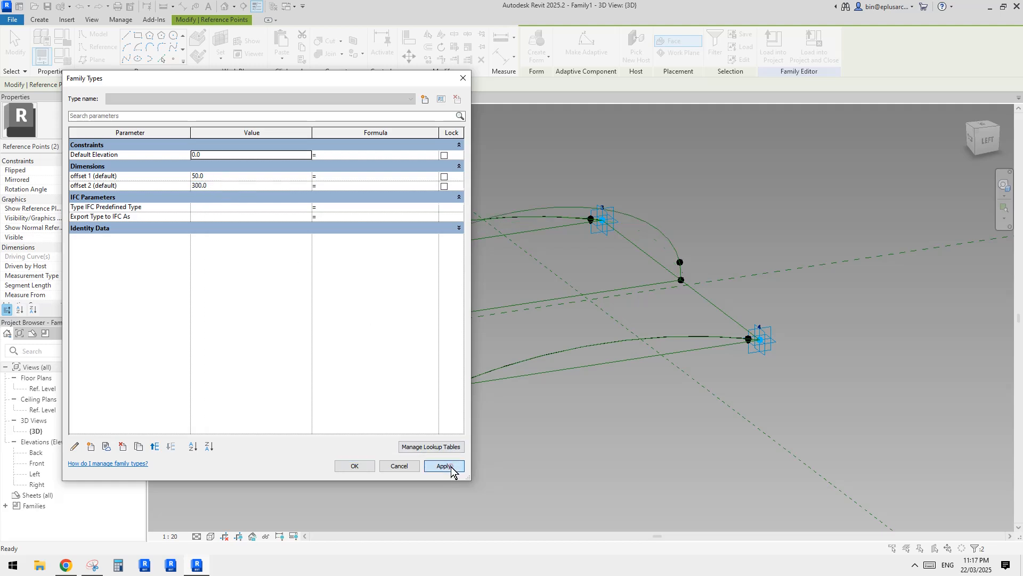
{"action": "left_click", "coordinate": [363, 467]}
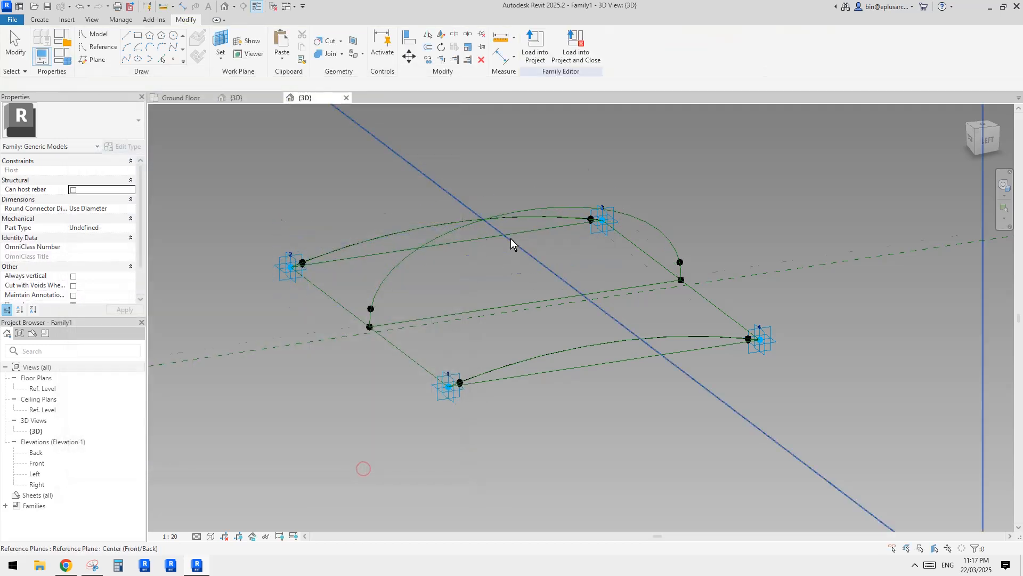
{"action": "middle_click_drag", "start_coordinate": [603, 262], "coordinate": [448, 366], "text": "shift"}
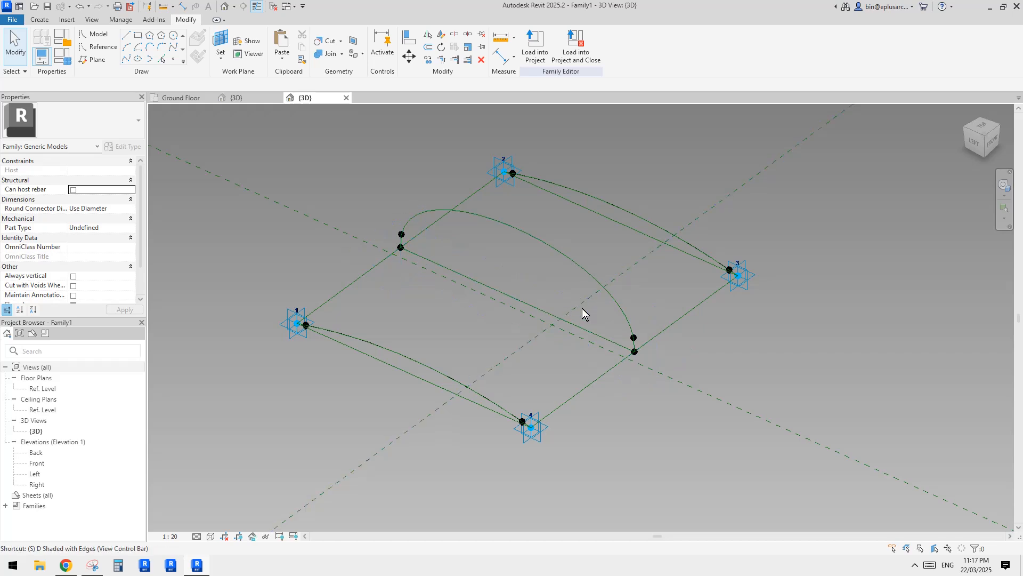
{"action": "mouse_move", "coordinate": [582, 309]}
{"action": "middle_mouse_down", "text": "shift"}
{"action": "mouse_move", "coordinate": [685, 359]}
{"action": "mouse_move", "coordinate": [593, 253]}
{"action": "mouse_move", "coordinate": [591, 359]}
{"action": "mouse_move", "coordinate": [694, 341]}
{"action": "mouse_move", "coordinate": [629, 351]}
{"action": "mouse_move", "coordinate": [582, 320]}
{"action": "mouse_move", "coordinate": [681, 269]}
{"action": "middle_mouse_up", "text": "shift"}
Load the family into Project1, overwriting the existing version, and reopen it for editing from a placed panel
{"action": "left_click", "coordinate": [539, 55]}
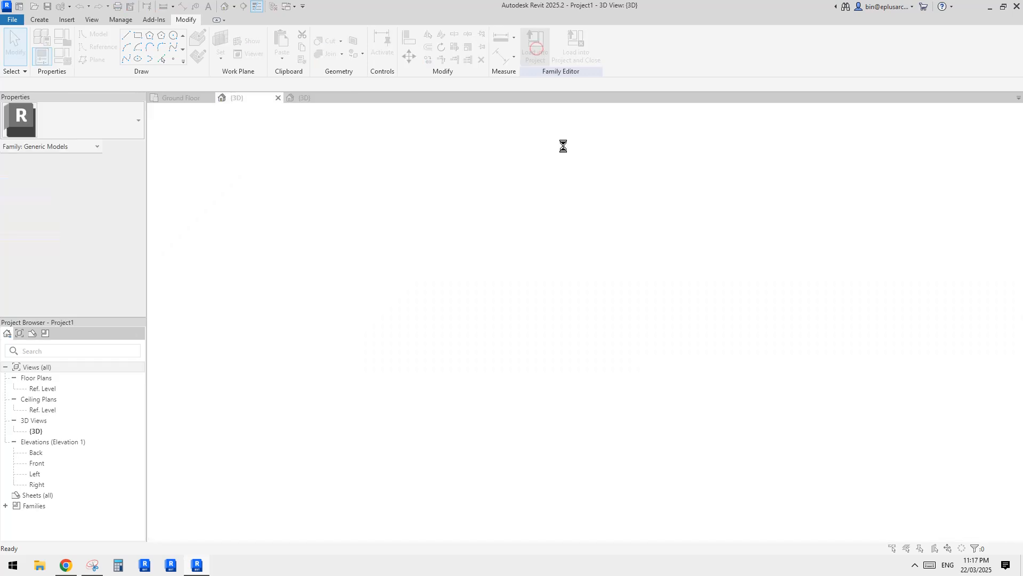
{"action": "left_click", "coordinate": [487, 251]}
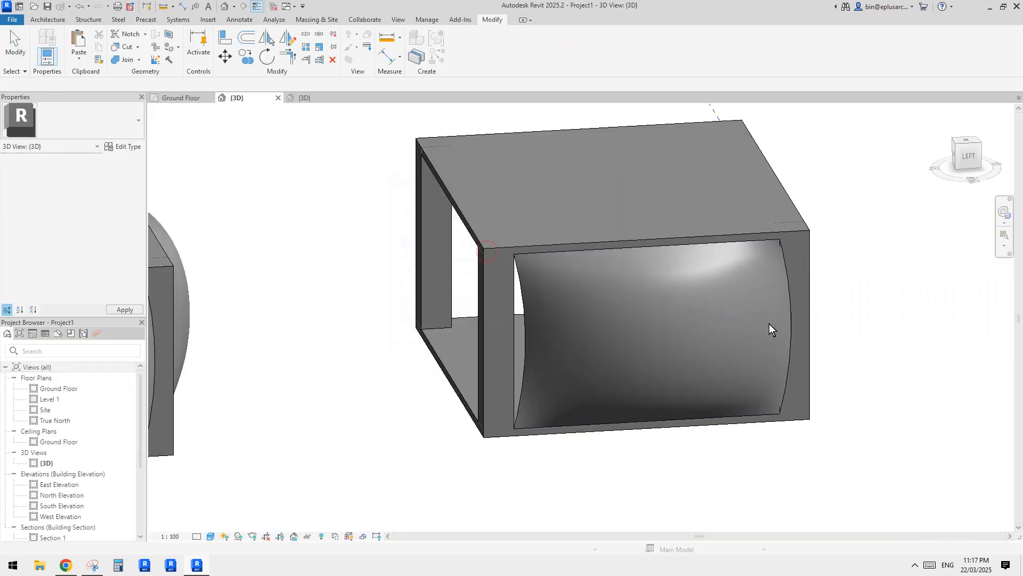
{"action": "middle_click_drag", "start_coordinate": [597, 284], "coordinate": [404, 271], "text": "shift"}
{"action": "left_click", "coordinate": [693, 344]}
{"action": "left_click", "coordinate": [463, 48]}
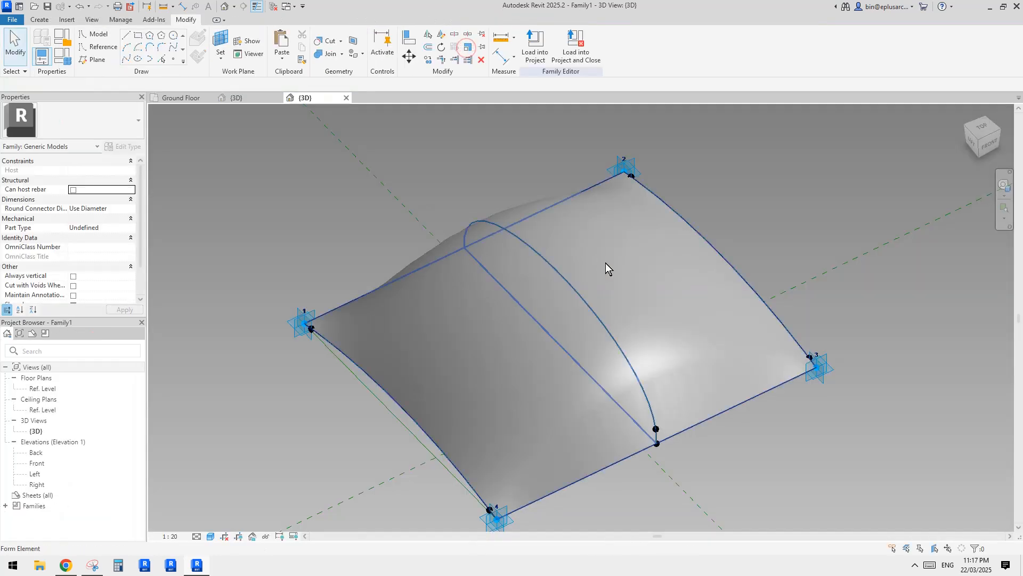
Set the orientation of all four adaptive points to Instance (xyz)
{"action": "left_click", "coordinate": [303, 332]}
{"action": "scroll", "coordinate": [81, 294], "scroll_direction": "down", "scroll_amount": 2}
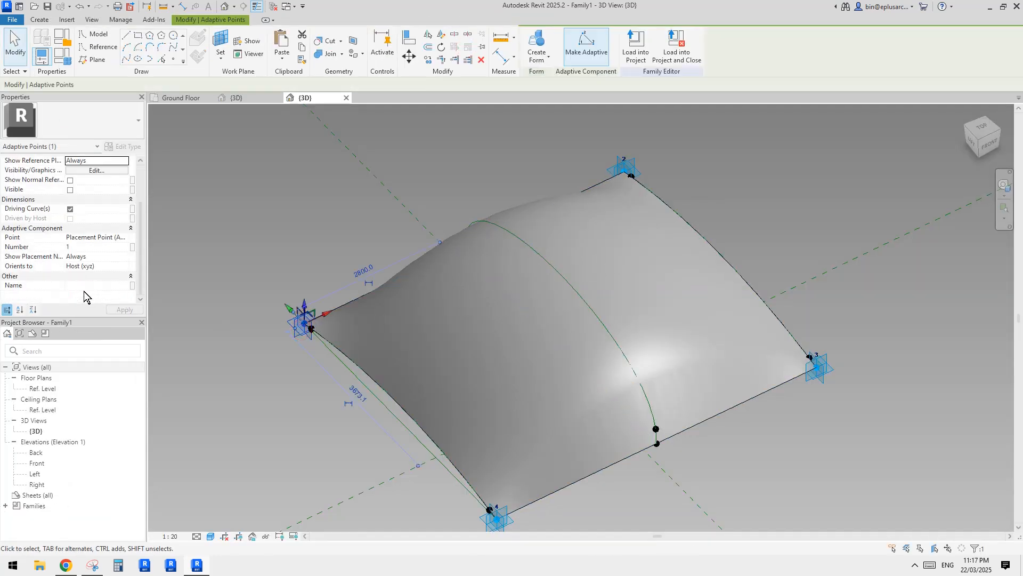
{"action": "scroll", "coordinate": [416, 266], "scroll_direction": "down", "scroll_amount": 2}
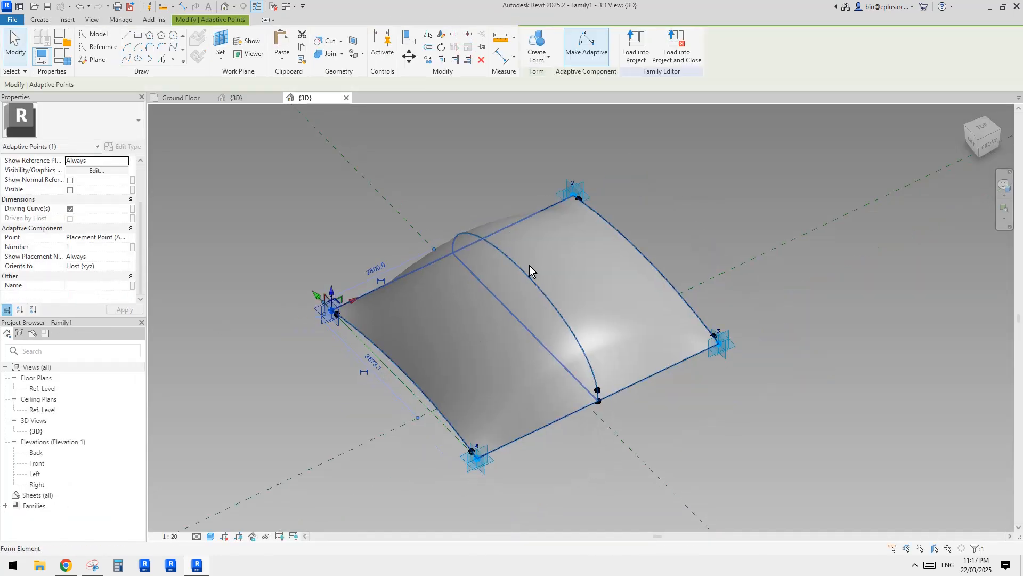
{"action": "left_click", "coordinate": [588, 197], "text": "ctrl"}
{"action": "left_click", "coordinate": [482, 469], "text": "ctrl"}
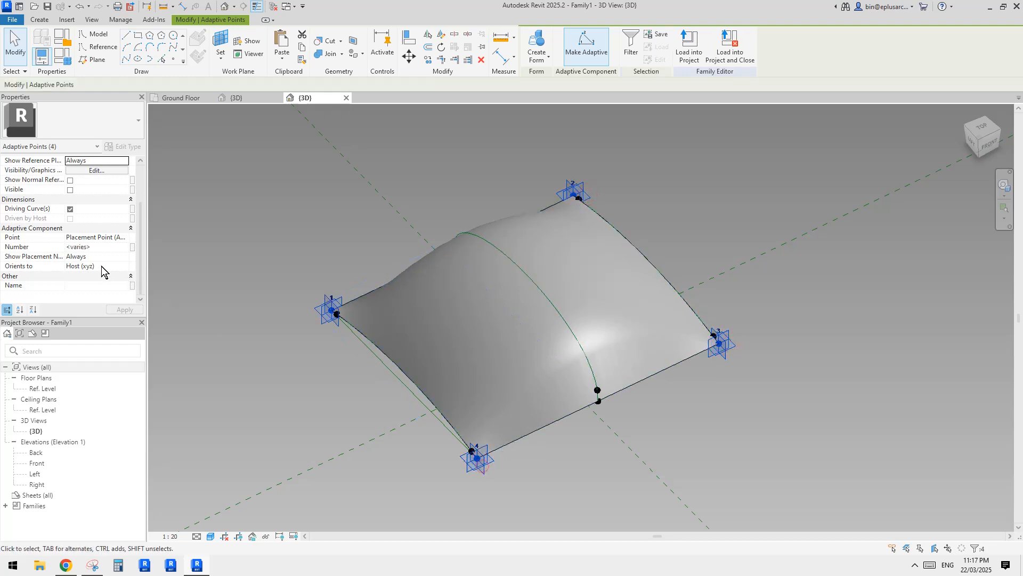
{"action": "left_click", "coordinate": [85, 266]}
{"action": "left_click", "coordinate": [106, 266]}
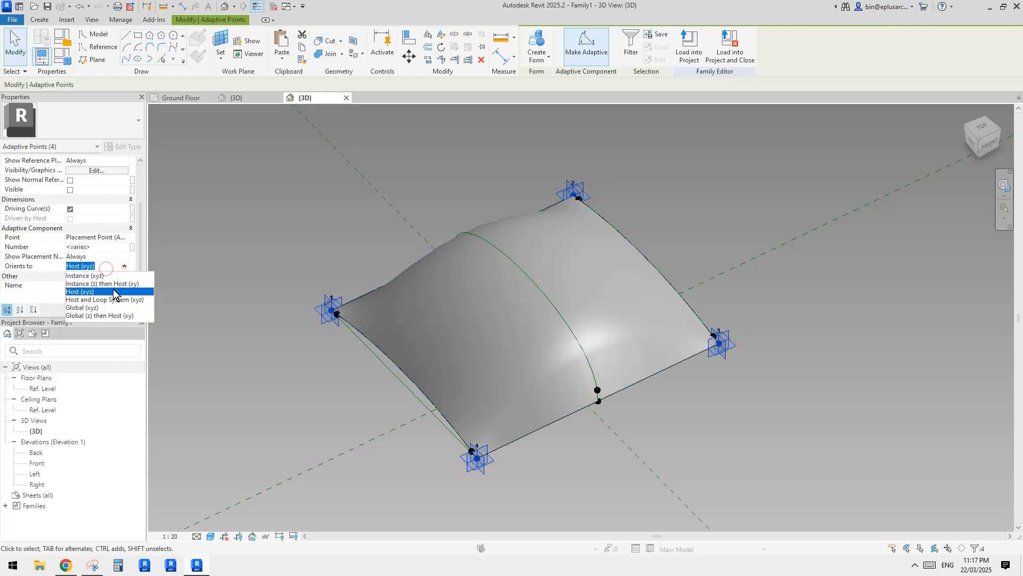
{"action": "left_click", "coordinate": [85, 276]}
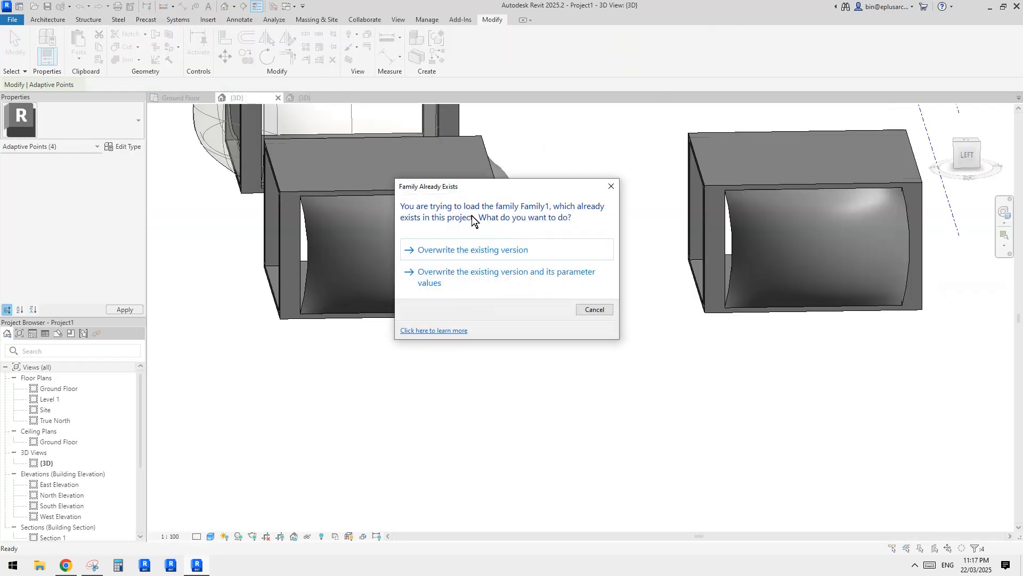
Reload the family into the project, overwriting the existing version, and check the placed panels
{"action": "left_click", "coordinate": [460, 268]}
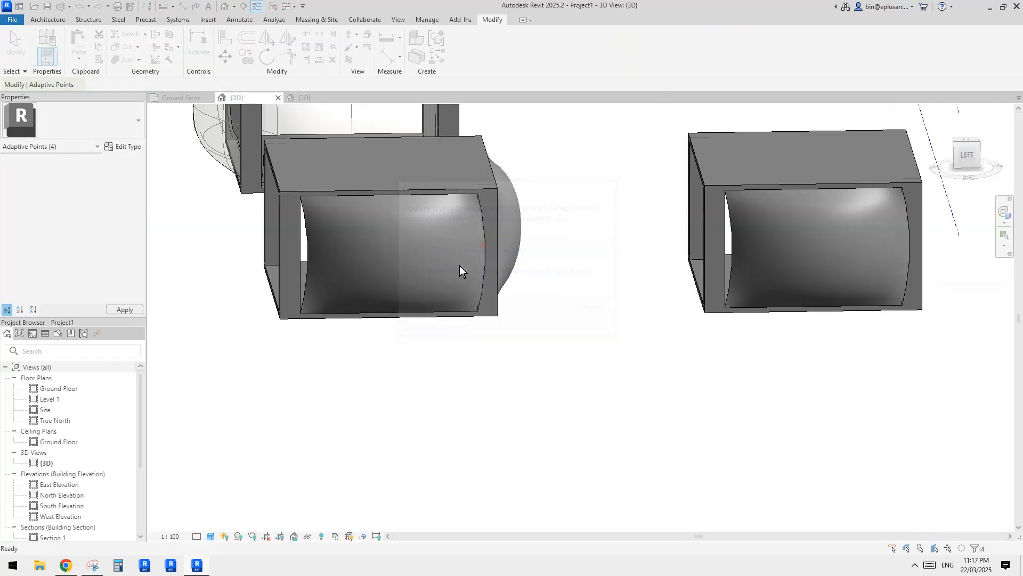
{"action": "middle_click_drag", "start_coordinate": [351, 346], "coordinate": [693, 329], "text": "shift"}
{"action": "scroll", "coordinate": [693, 330], "scroll_direction": "up", "scroll_amount": 3}
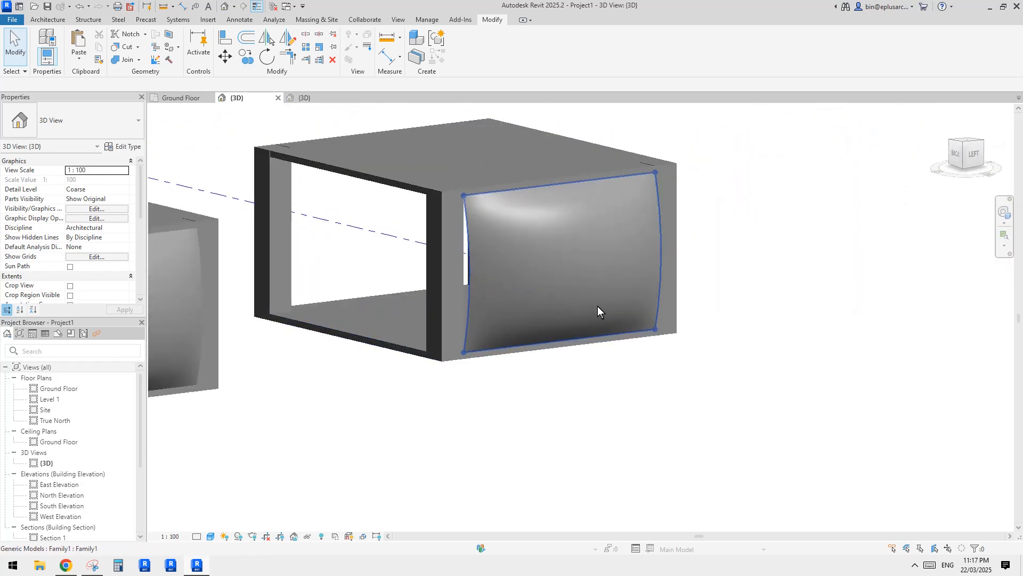
Open the placed panel's family, examine the lofted surface from the side, and return to the project's 3D view
{"action": "left_click", "coordinate": [552, 251]}
{"action": "double_click", "coordinate": [553, 251]}
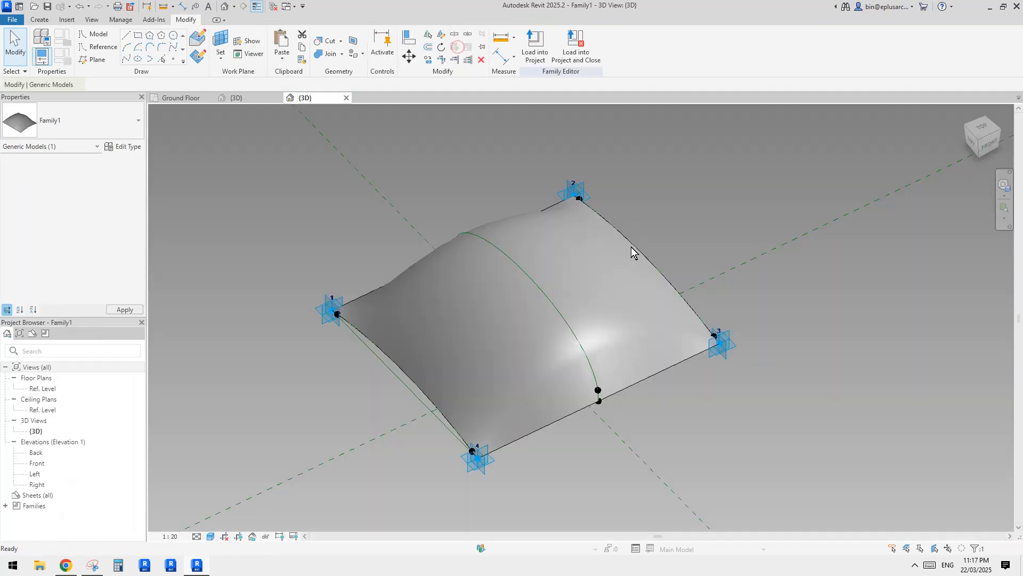
{"action": "middle_click_drag", "start_coordinate": [532, 336], "coordinate": [677, 367], "text": "shift"}
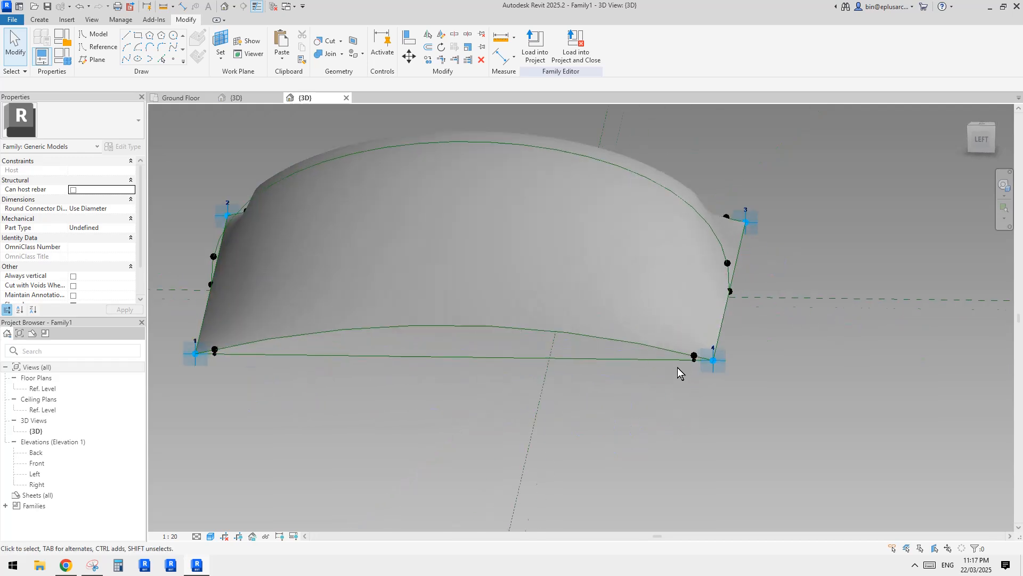
{"action": "scroll", "coordinate": [671, 361], "scroll_direction": "down", "scroll_amount": 1}
{"action": "scroll", "coordinate": [685, 361], "scroll_direction": "up", "scroll_amount": 1}
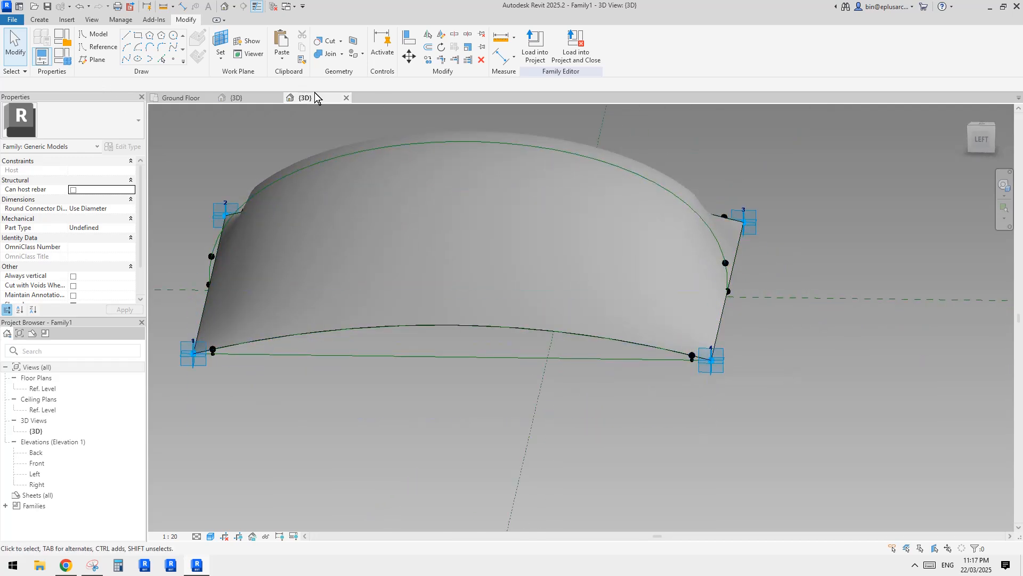
{"action": "left_click", "coordinate": [257, 97]}
Set offset 1 of the panel in the end frame opening to 5 mm
{"action": "left_click", "coordinate": [560, 297]}
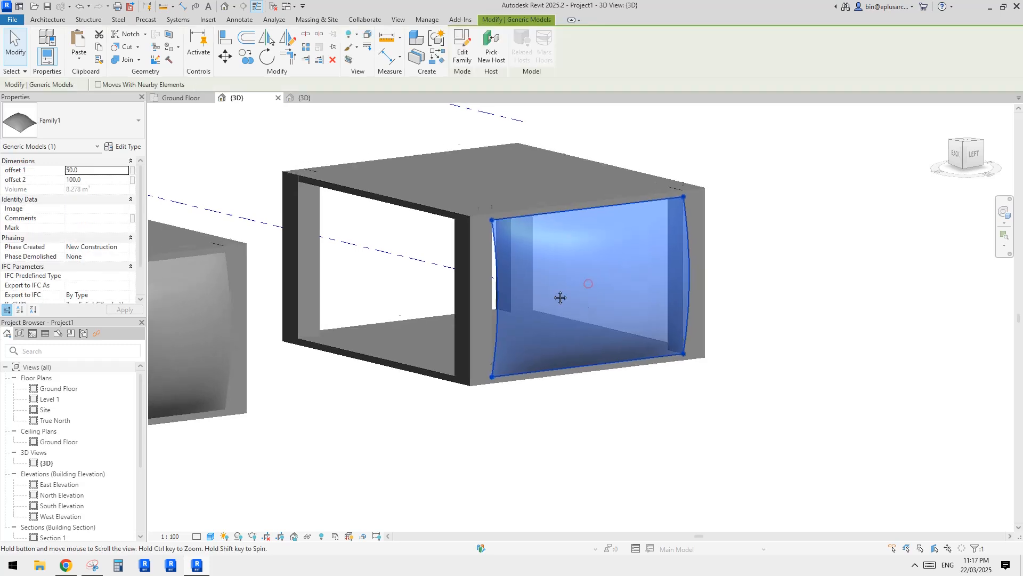
{"action": "middle_click_drag", "start_coordinate": [560, 297], "coordinate": [611, 309]}
{"action": "left_click", "coordinate": [87, 170]}
{"action": "type", "text": "10"}
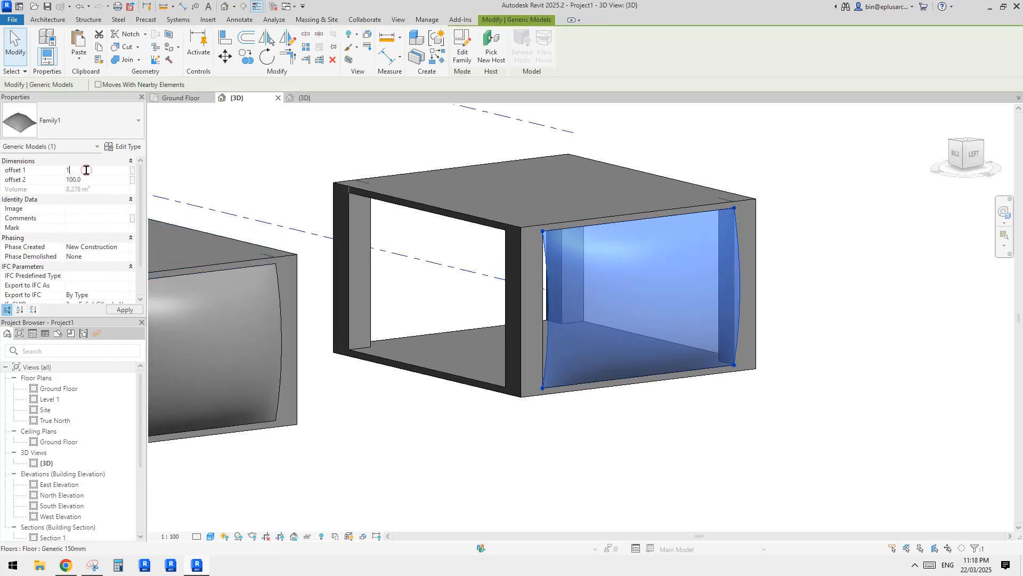
Examine how the panel's side edges and curved surface fit against the columns and slabs of the frame opening
{"action": "middle_click_drag", "start_coordinate": [374, 215], "coordinate": [474, 218], "text": "shift"}
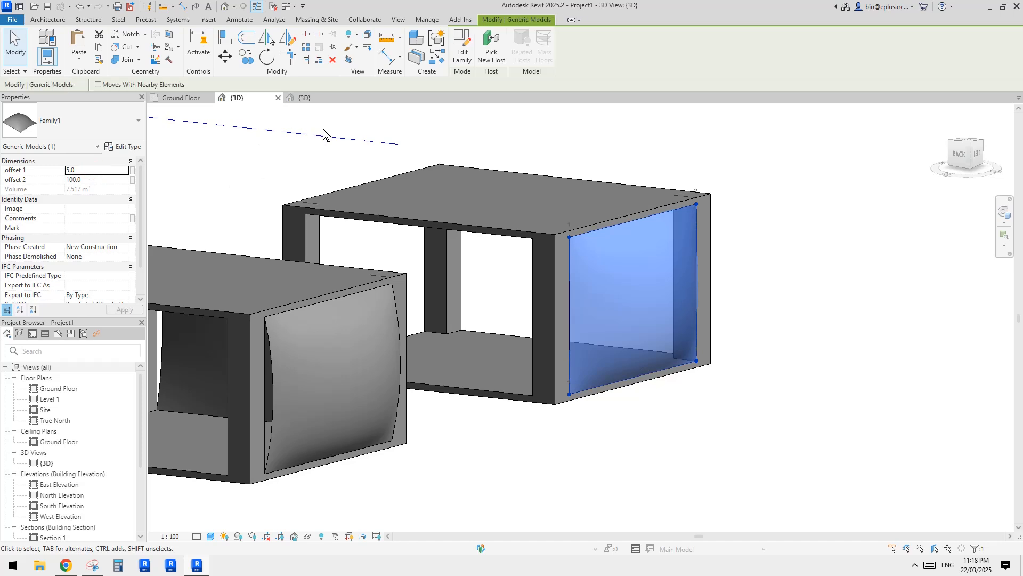
{"action": "middle_click_drag", "start_coordinate": [612, 208], "coordinate": [545, 309], "text": "shift"}
{"action": "scroll", "coordinate": [545, 307], "scroll_direction": "up", "scroll_amount": 1}
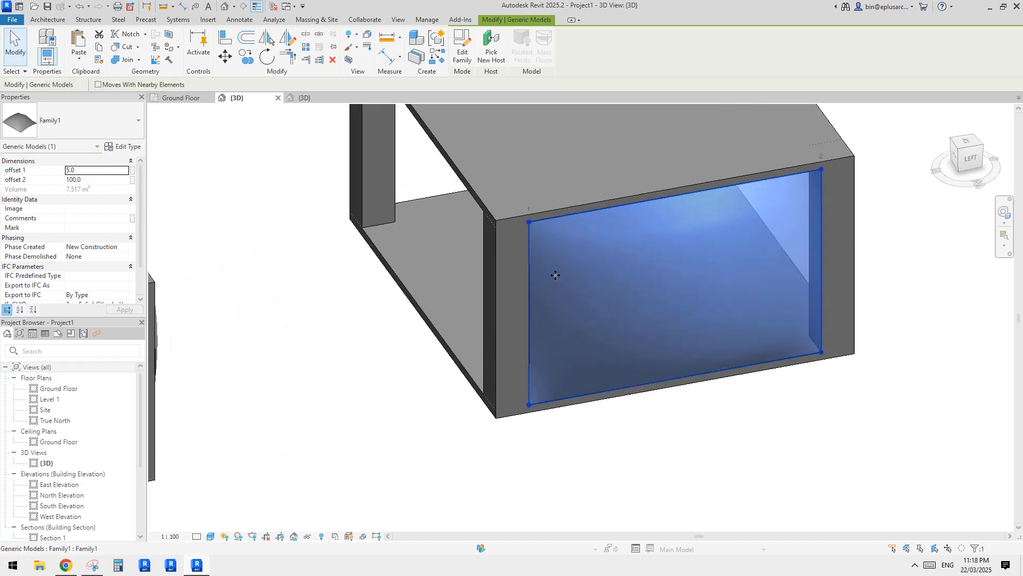
{"action": "scroll", "coordinate": [532, 242], "scroll_direction": "down", "scroll_amount": 2}
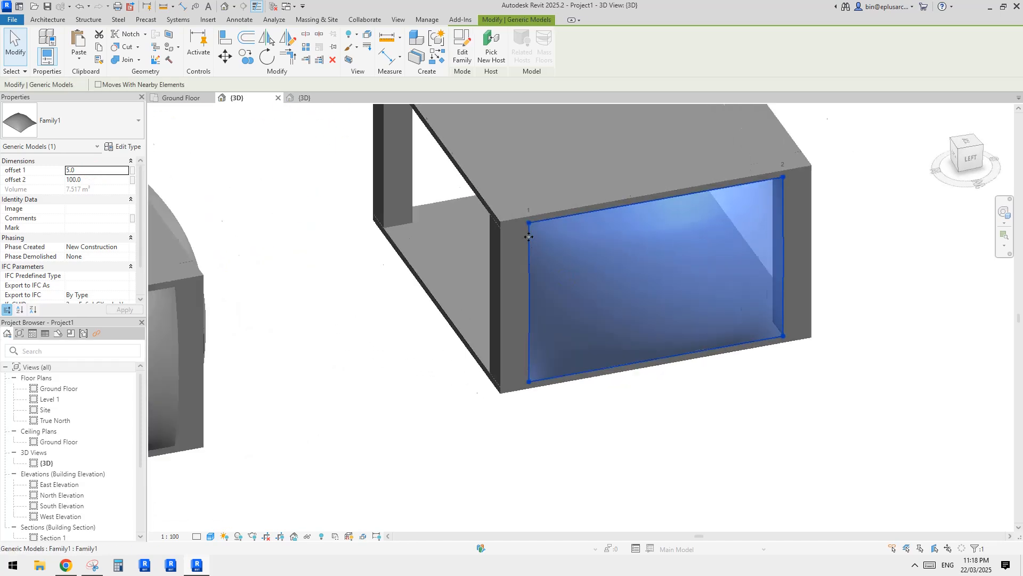
{"action": "middle_click_drag", "start_coordinate": [536, 272], "coordinate": [715, 186], "text": "shift"}
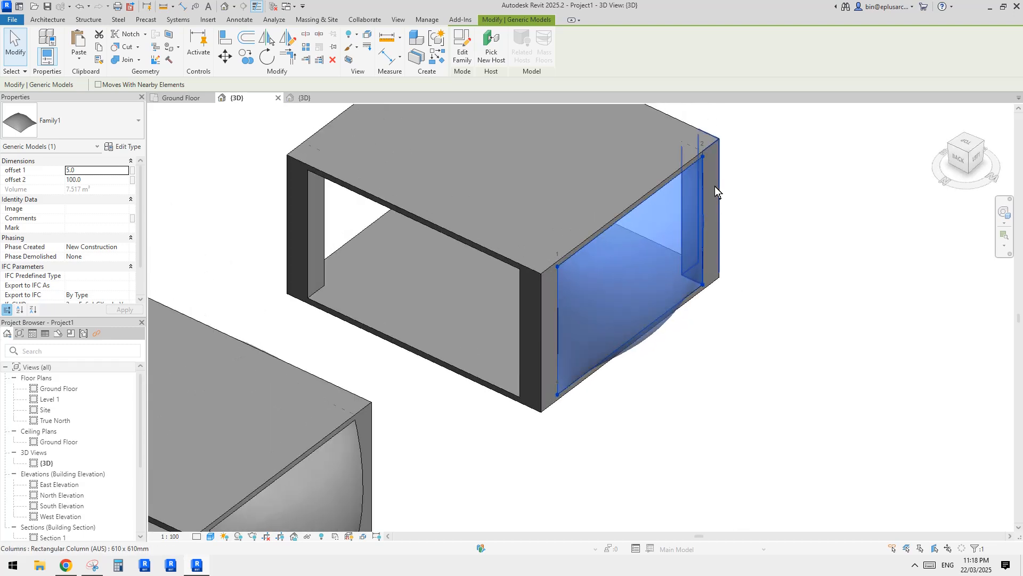
{"action": "middle_click_drag", "start_coordinate": [667, 244], "coordinate": [639, 262], "text": "shift"}
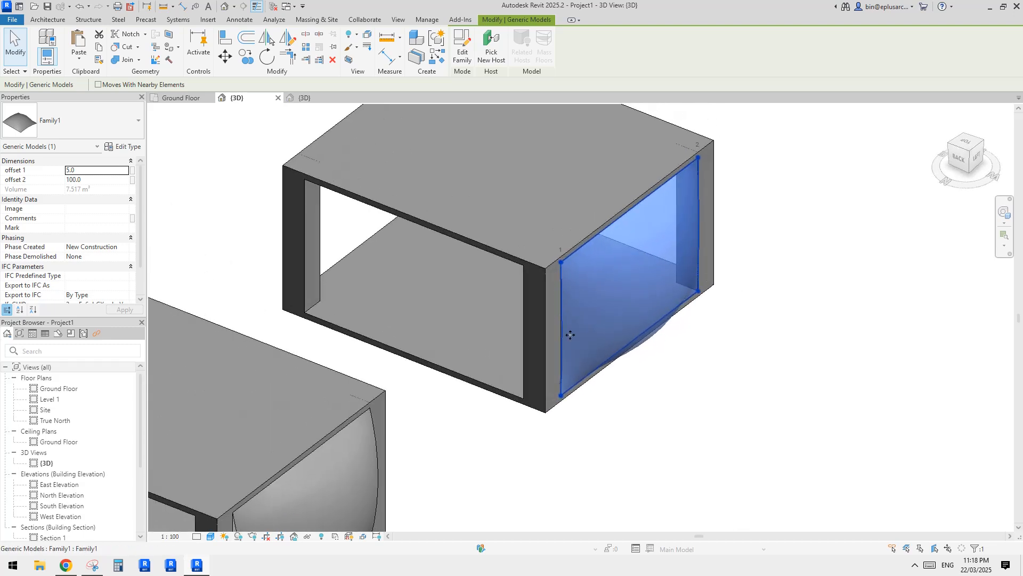
{"action": "scroll", "coordinate": [570, 334], "scroll_direction": "up", "scroll_amount": 2}
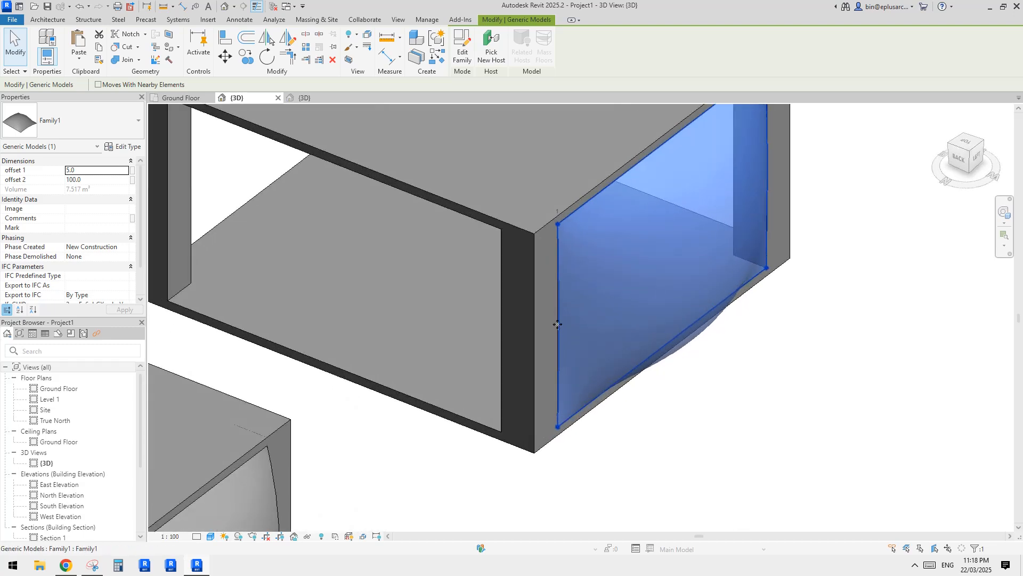
{"action": "middle_click_drag", "start_coordinate": [578, 342], "coordinate": [608, 346], "text": "shift"}
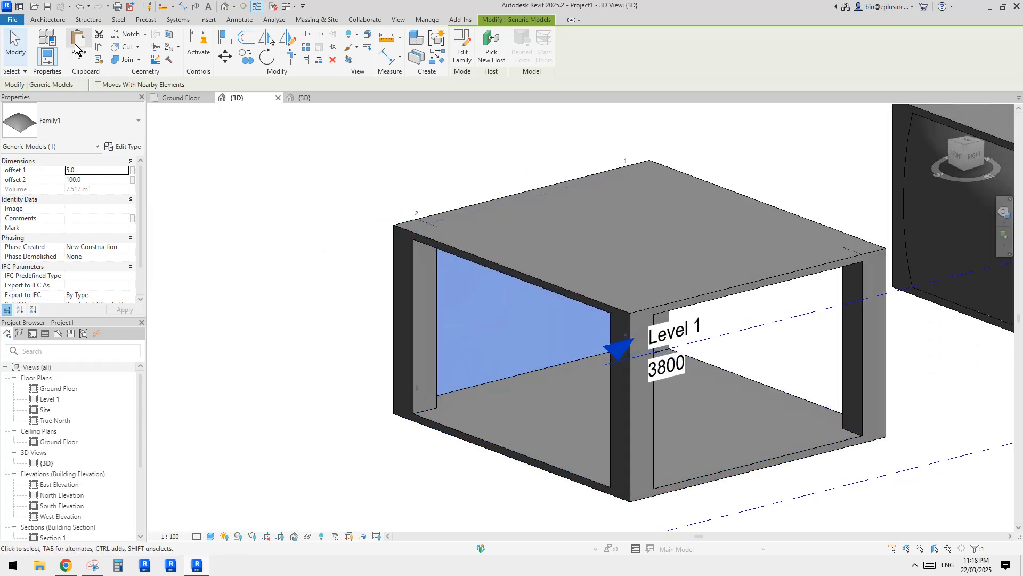
Place a Family1 adaptive component across the adjacent frame opening using its four corner points
{"action": "left_click", "coordinate": [62, 20]}
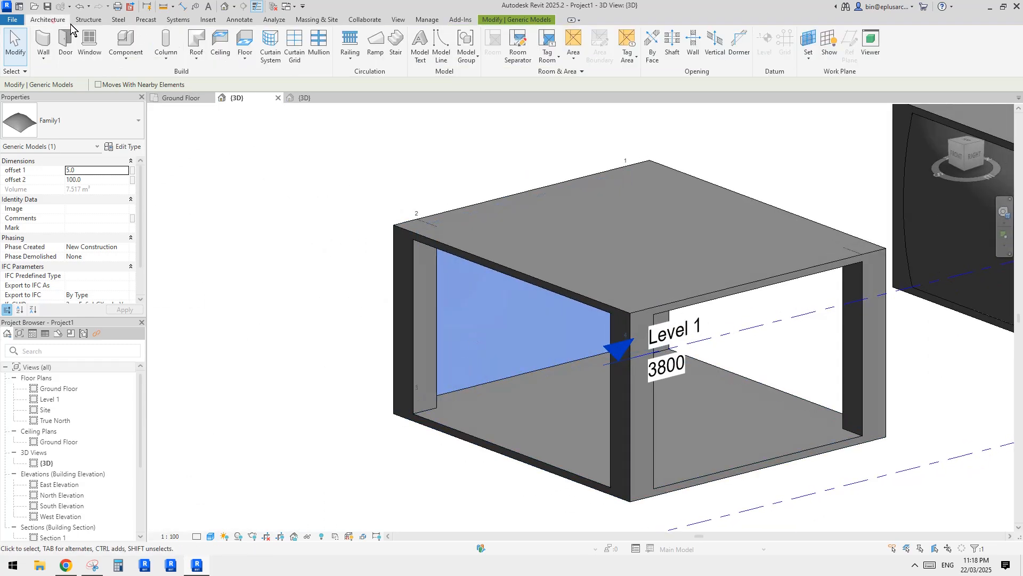
{"action": "left_click", "coordinate": [132, 46]}
{"action": "scroll", "coordinate": [427, 408], "scroll_direction": "up", "scroll_amount": 3}
{"action": "middle_click_drag", "start_coordinate": [439, 405], "coordinate": [606, 453], "text": "shift"}
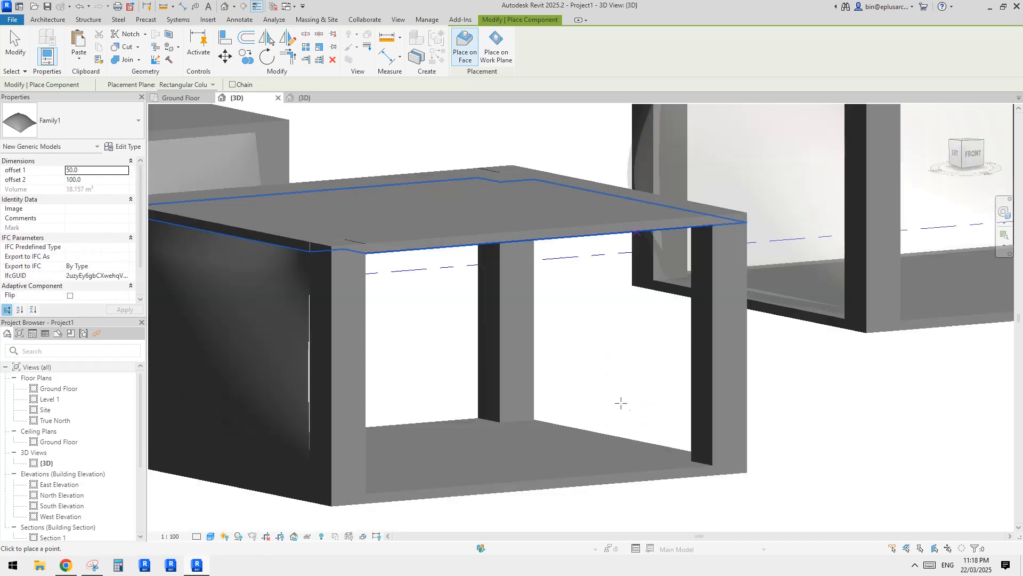
{"action": "middle_click_drag", "start_coordinate": [621, 404], "coordinate": [536, 377], "text": "shift"}
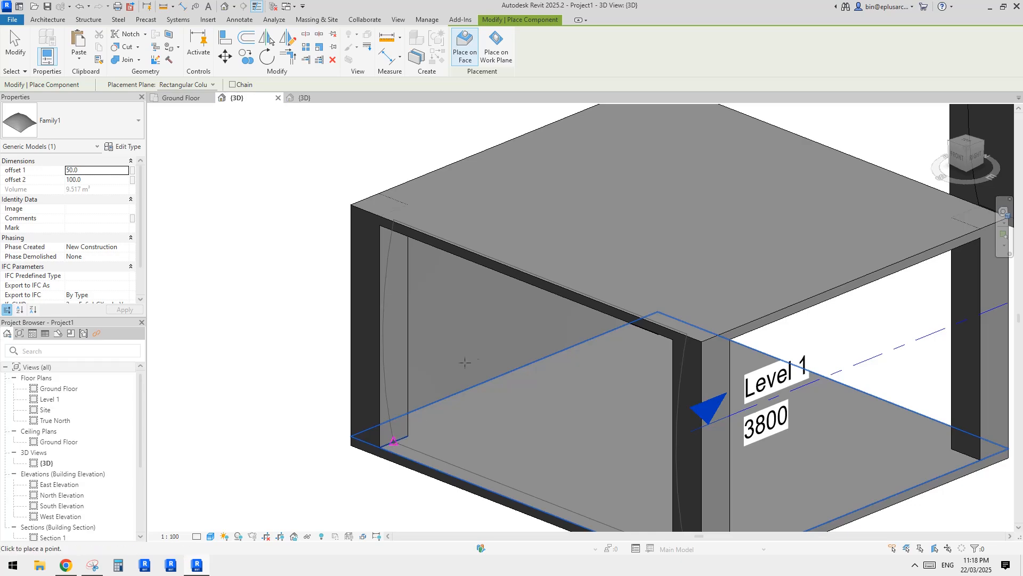
{"action": "left_click", "coordinate": [465, 363]}
{"action": "key", "text": "Escape"}
{"action": "middle_click_drag", "start_coordinate": [477, 335], "coordinate": [549, 389], "text": "shift"}
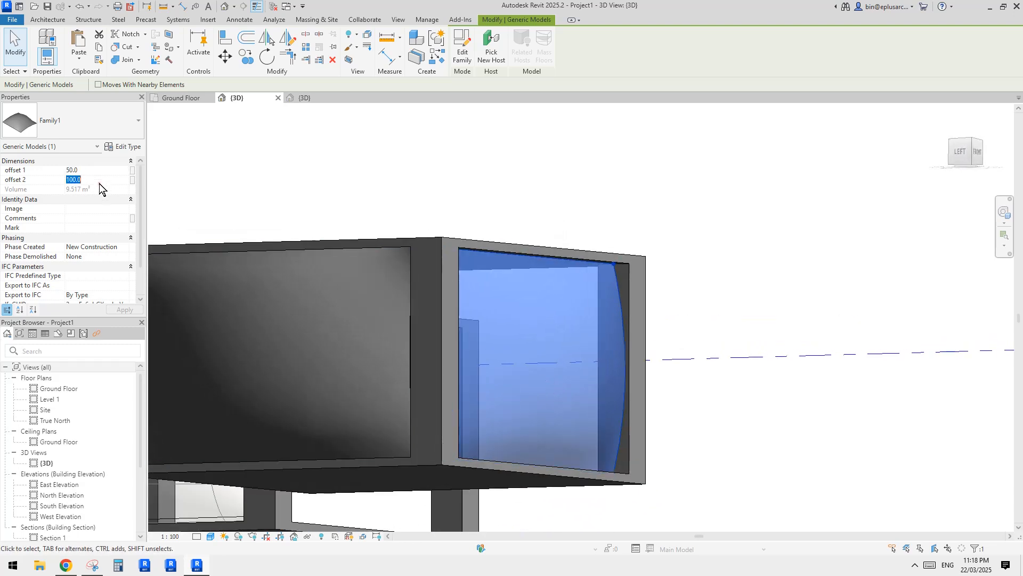
Set offset 2 of the newly placed panel in the adjacent frame opening to 500 mm
{"action": "type", "text": "500"}
{"action": "middle_click_drag", "start_coordinate": [526, 184], "coordinate": [644, 315], "text": "shift"}
{"action": "left_click", "coordinate": [644, 314]}
{"action": "left_click", "coordinate": [600, 340]}
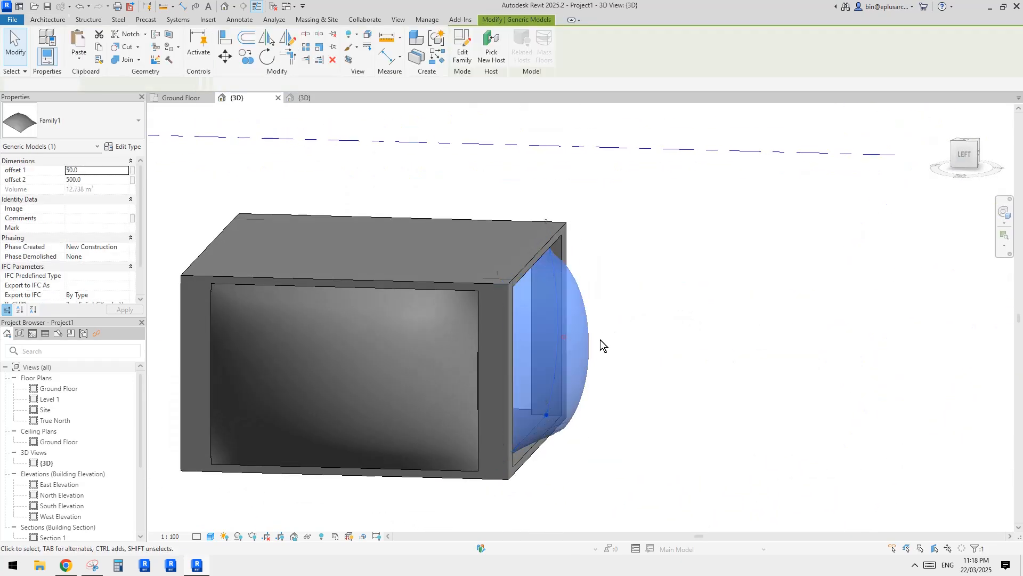
{"action": "middle_click_drag", "start_coordinate": [600, 340], "coordinate": [732, 360], "text": "shift"}
{"action": "middle_click_drag", "start_coordinate": [732, 360], "coordinate": [759, 406]}
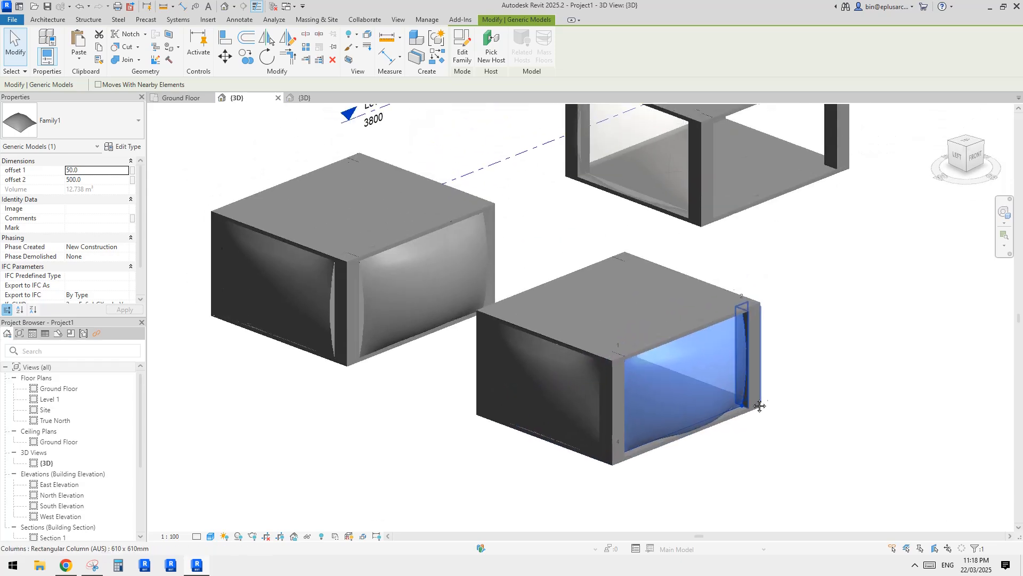
{"action": "middle_click_drag", "start_coordinate": [739, 373], "coordinate": [654, 413]}
{"action": "left_click", "coordinate": [801, 414]}
{"action": "scroll", "coordinate": [673, 418], "scroll_direction": "up", "scroll_amount": 3}
{"action": "left_click", "coordinate": [658, 410]}
{"action": "scroll", "coordinate": [698, 400], "scroll_direction": "down", "scroll_amount": 2}
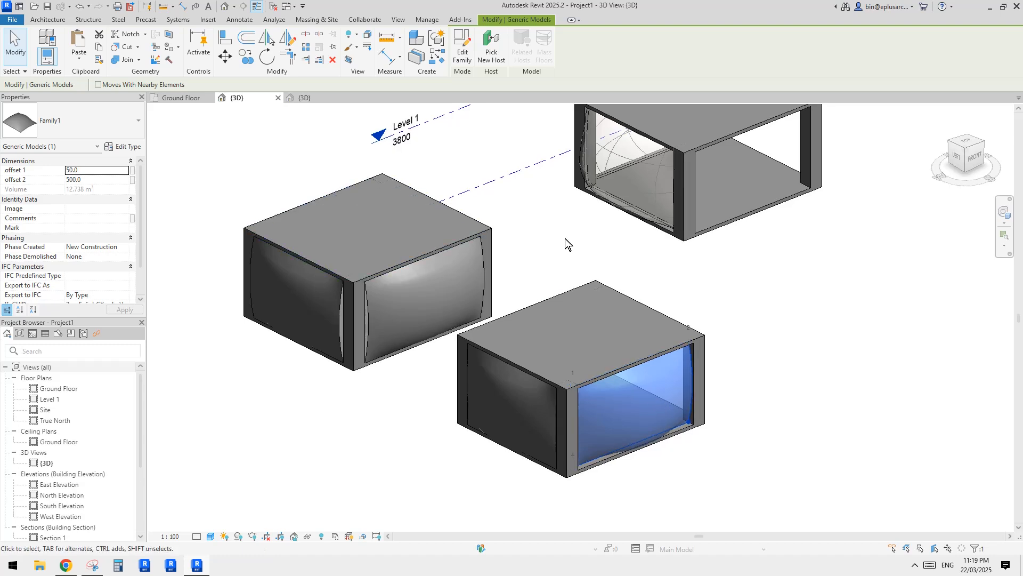
Create a Generic 100mm wall by face on the bulging outer surface of the front frame's panel
{"action": "left_click", "coordinate": [621, 162]}
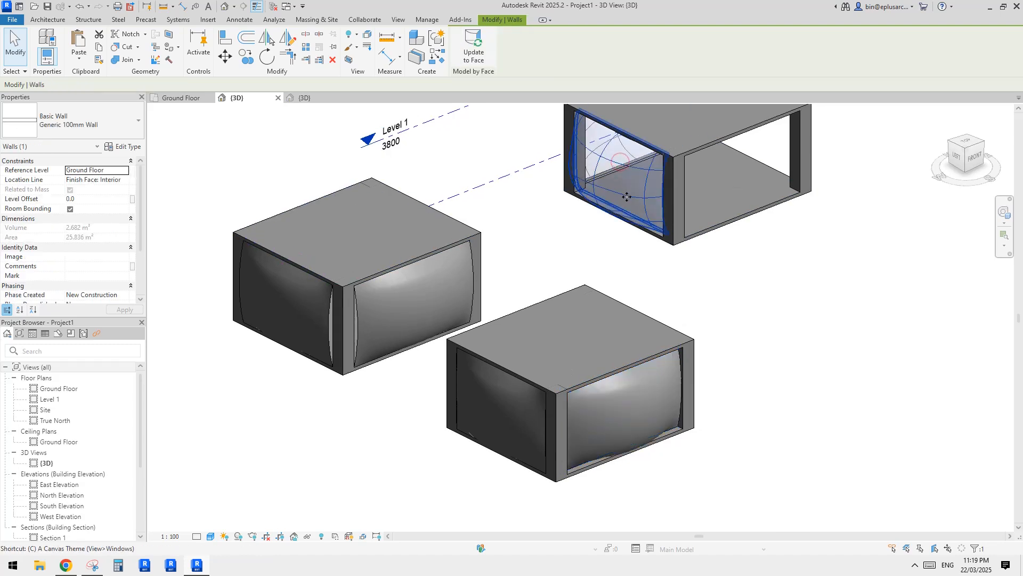
{"action": "key", "text": "w"}
{"action": "key", "text": "a"}
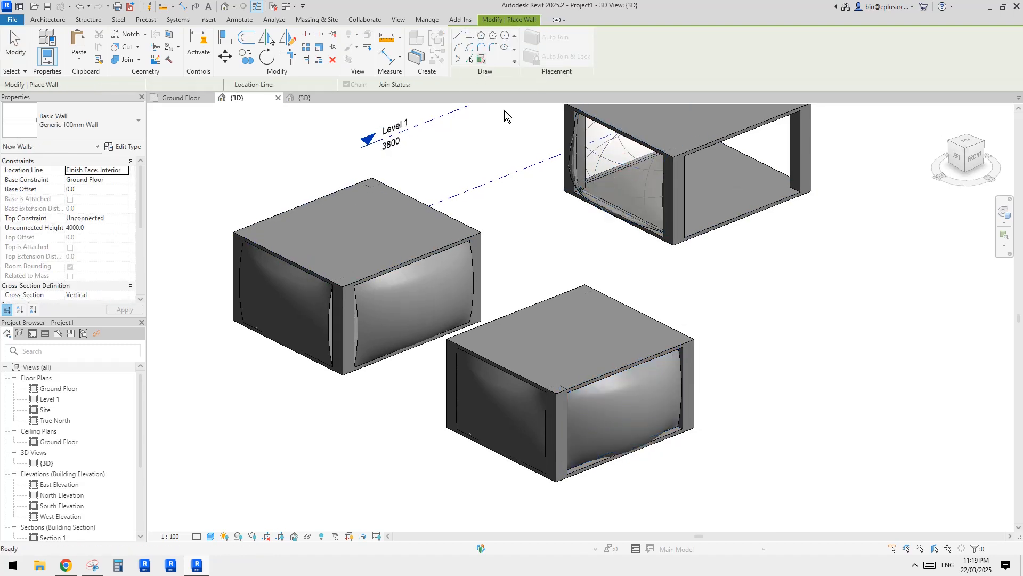
{"action": "left_click", "coordinate": [481, 58]}
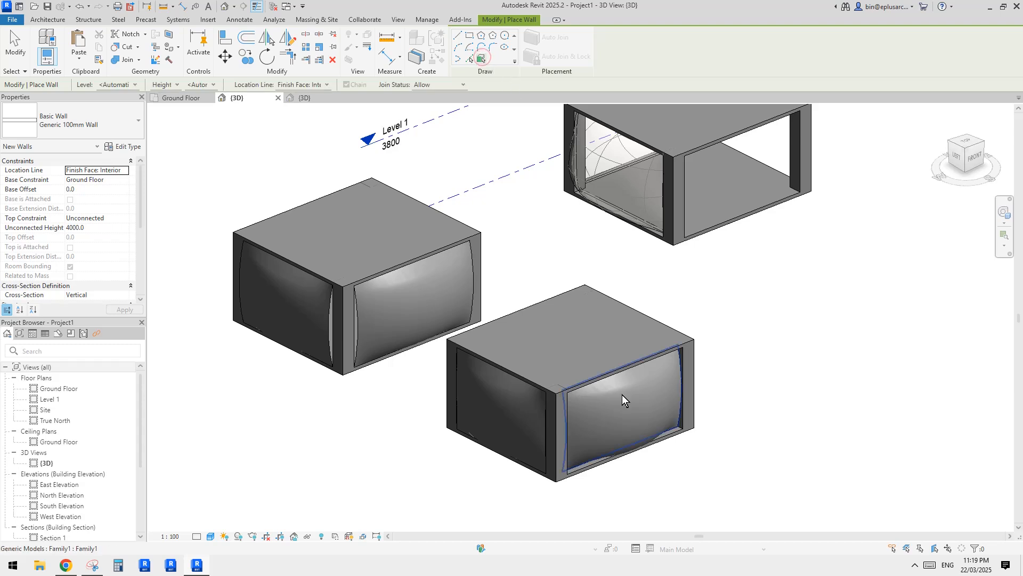
{"action": "left_click", "coordinate": [626, 413]}
{"action": "middle_click_drag", "start_coordinate": [790, 358], "coordinate": [777, 345]}
{"action": "key", "text": "Escape"}
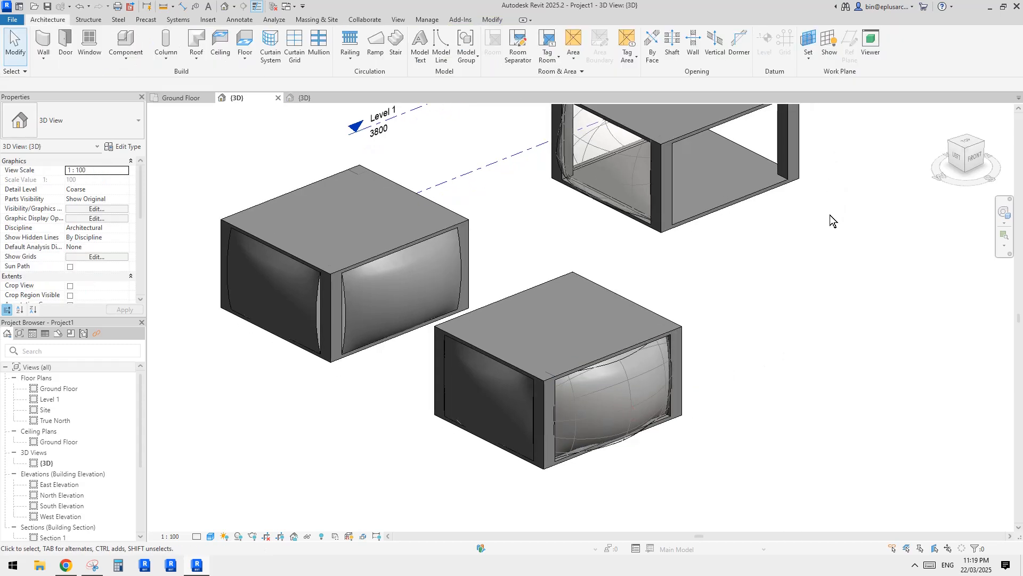
Set the Phase Demolished of the Family1 panel behind the new curved wall to New Construction
{"action": "middle_click_drag", "start_coordinate": [760, 413], "coordinate": [568, 345]}
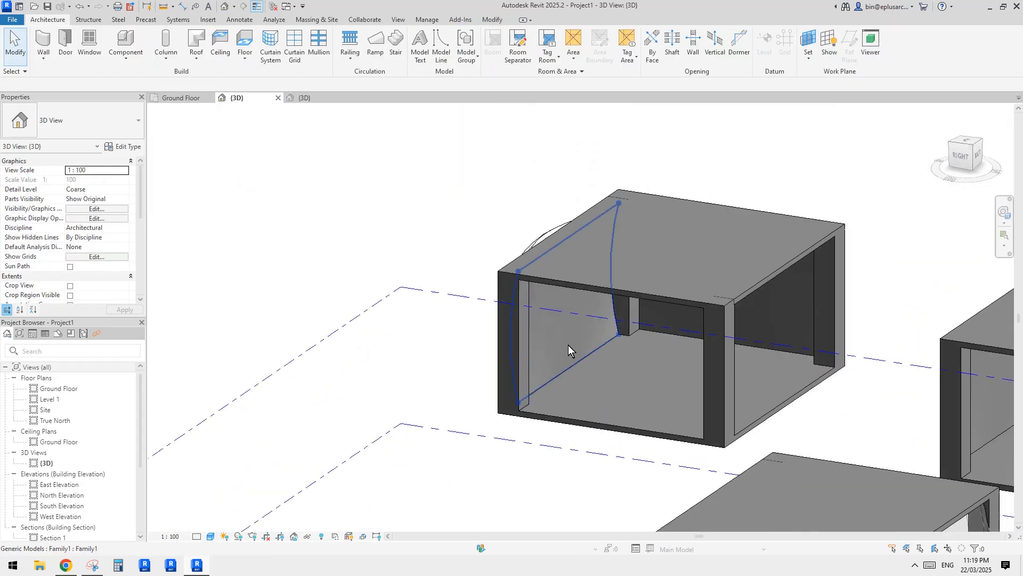
{"action": "left_click", "coordinate": [542, 274]}
{"action": "middle_click_drag", "start_coordinate": [541, 273], "coordinate": [512, 329], "text": "shift"}
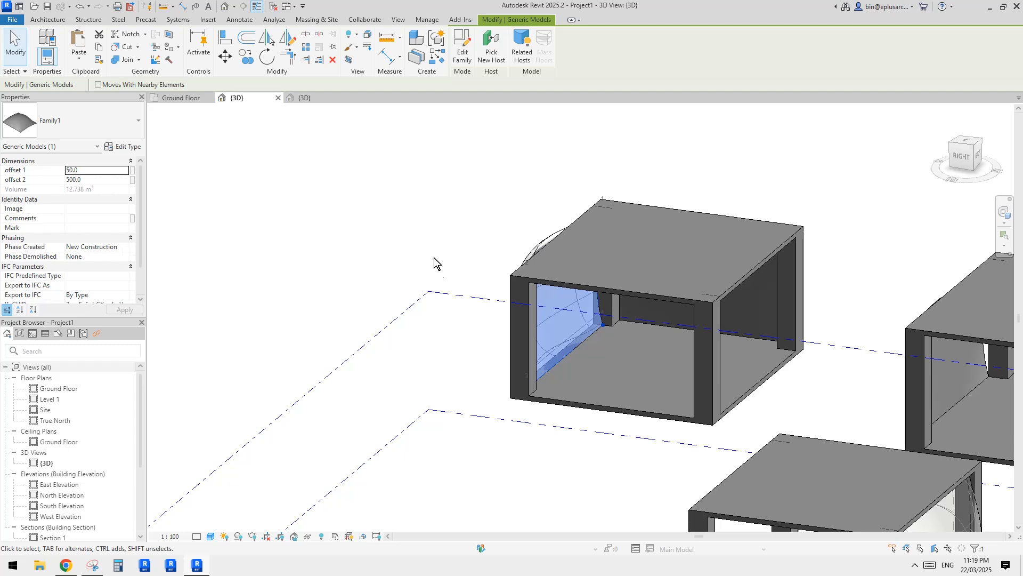
{"action": "middle_click_drag", "start_coordinate": [436, 264], "coordinate": [523, 316], "text": "shift"}
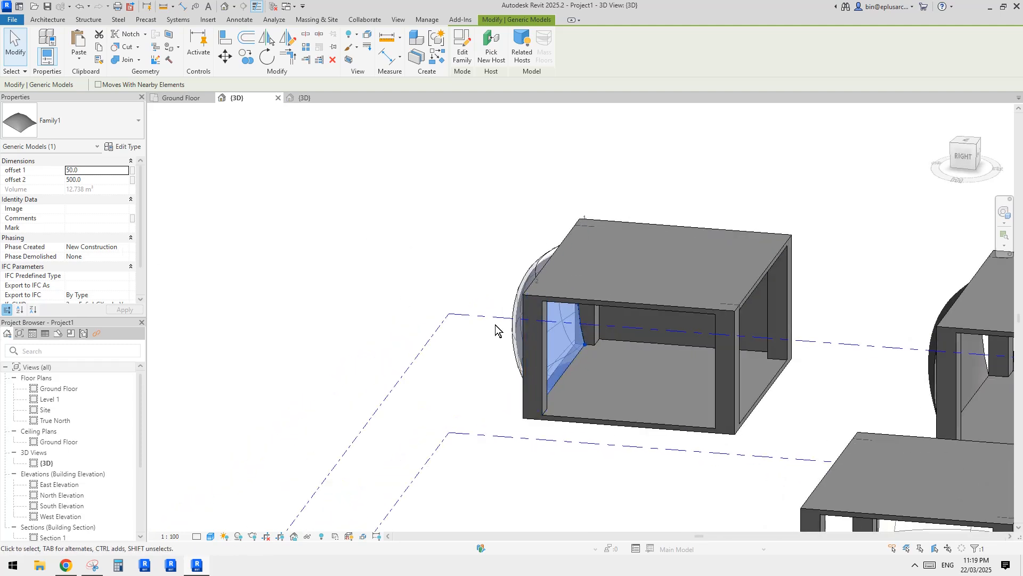
{"action": "scroll", "coordinate": [496, 327], "scroll_direction": "up", "scroll_amount": 2}
{"action": "left_click", "coordinate": [128, 257]}
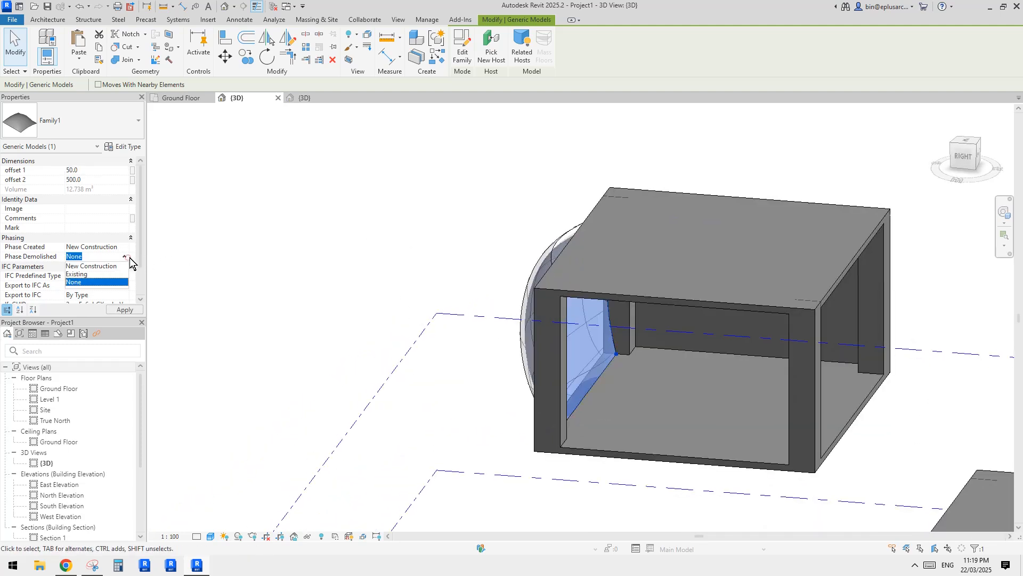
{"action": "left_click", "coordinate": [79, 266]}
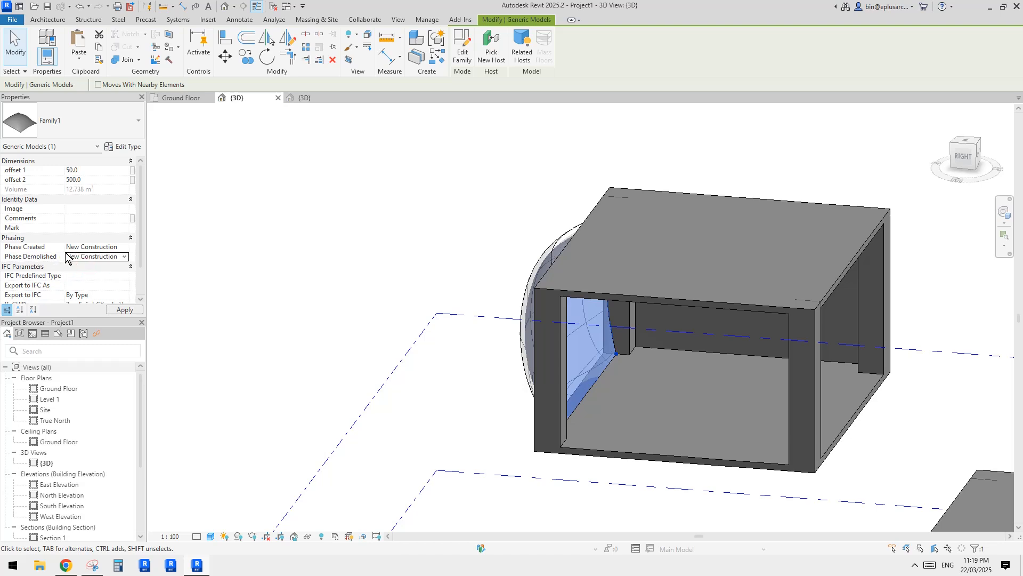
{"action": "middle_click_drag", "start_coordinate": [421, 260], "coordinate": [523, 293], "text": "shift"}
{"action": "key", "text": "Escape"}
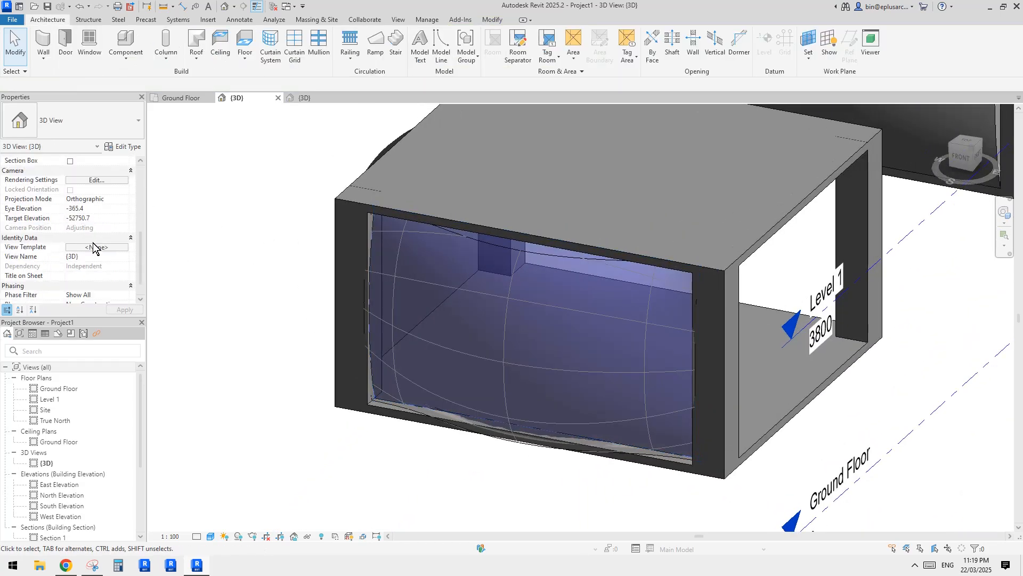
Set the 3D view's phase filter to Show Previous + New
{"action": "scroll", "coordinate": [92, 247], "scroll_direction": "down", "scroll_amount": 1}
{"action": "left_click", "coordinate": [125, 277]}
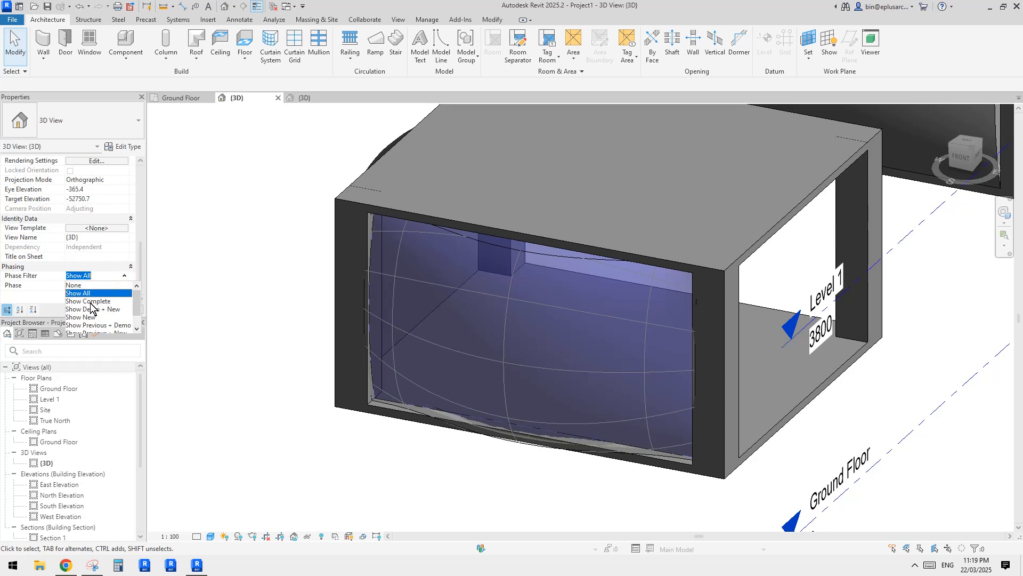
{"action": "scroll", "coordinate": [104, 312], "scroll_direction": "down", "scroll_amount": 1}
{"action": "left_click", "coordinate": [109, 317]}
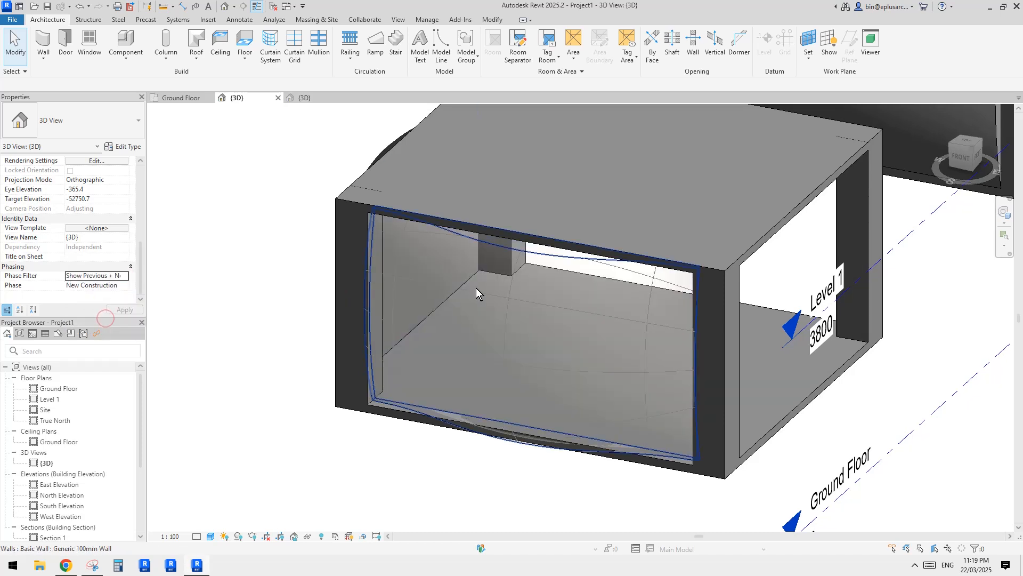
Examine the curved wall in its frame opening from the side and in relation to the other frames
{"action": "middle_click_drag", "start_coordinate": [476, 288], "coordinate": [659, 251], "text": "shift"}
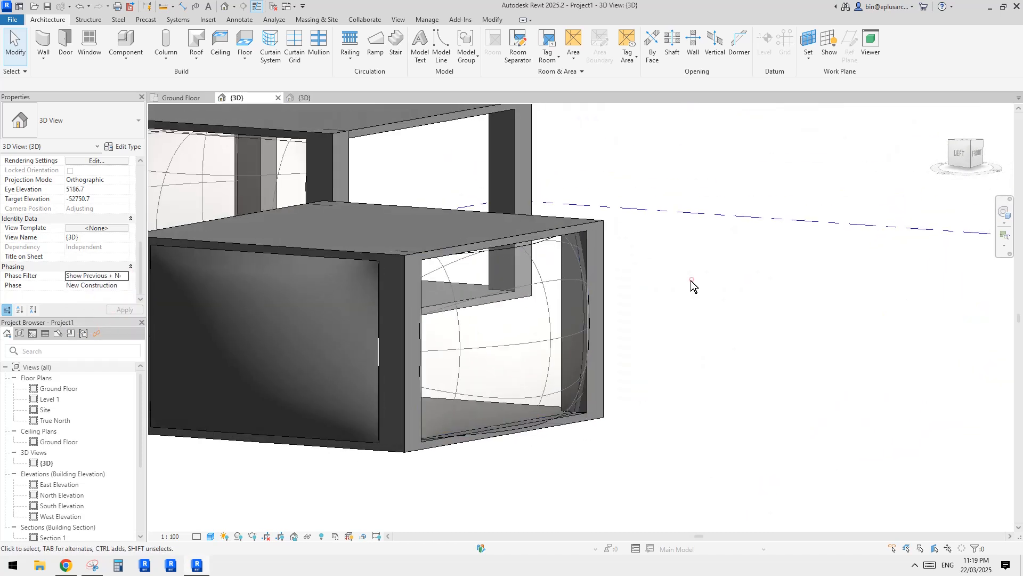
{"action": "middle_click_drag", "start_coordinate": [691, 280], "coordinate": [560, 304], "text": "shift"}
{"action": "left_click", "coordinate": [516, 252]}
{"action": "middle_click_drag", "start_coordinate": [517, 252], "coordinate": [668, 264], "text": "shift"}
{"action": "left_click", "coordinate": [743, 290]}
{"action": "scroll", "coordinate": [421, 358], "scroll_direction": "down", "scroll_amount": 5}
{"action": "scroll", "coordinate": [633, 362], "scroll_direction": "down", "scroll_amount": 2}
{"action": "scroll", "coordinate": [645, 271], "scroll_direction": "up", "scroll_amount": 5}
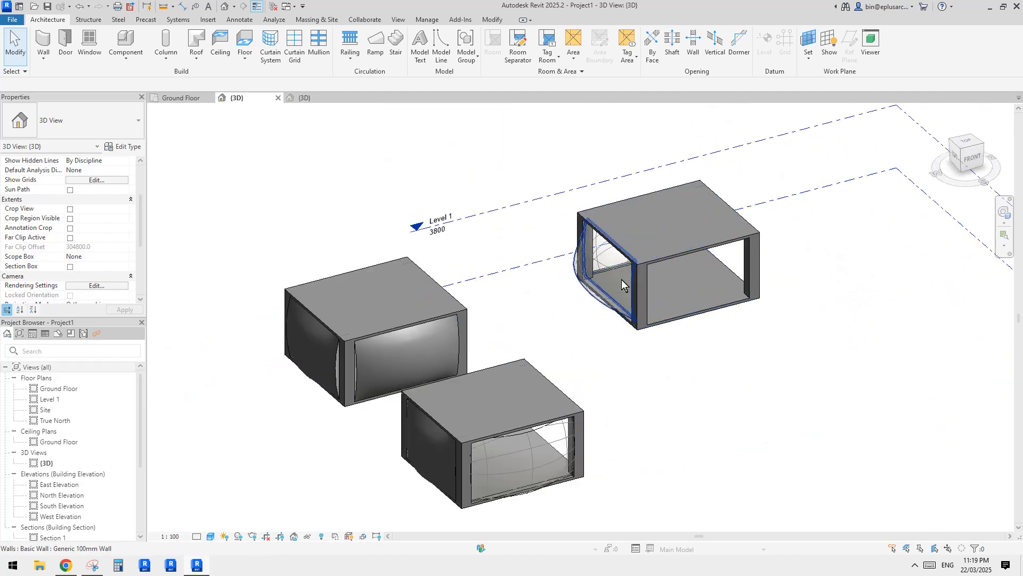
Compare the curved walls with the remaining Family1 panels across the three frames
{"action": "left_click", "coordinate": [622, 282]}
{"action": "middle_click_drag", "start_coordinate": [596, 317], "coordinate": [657, 328], "text": "shift"}
{"action": "key", "text": "Escape"}
{"action": "left_click", "coordinate": [582, 358]}
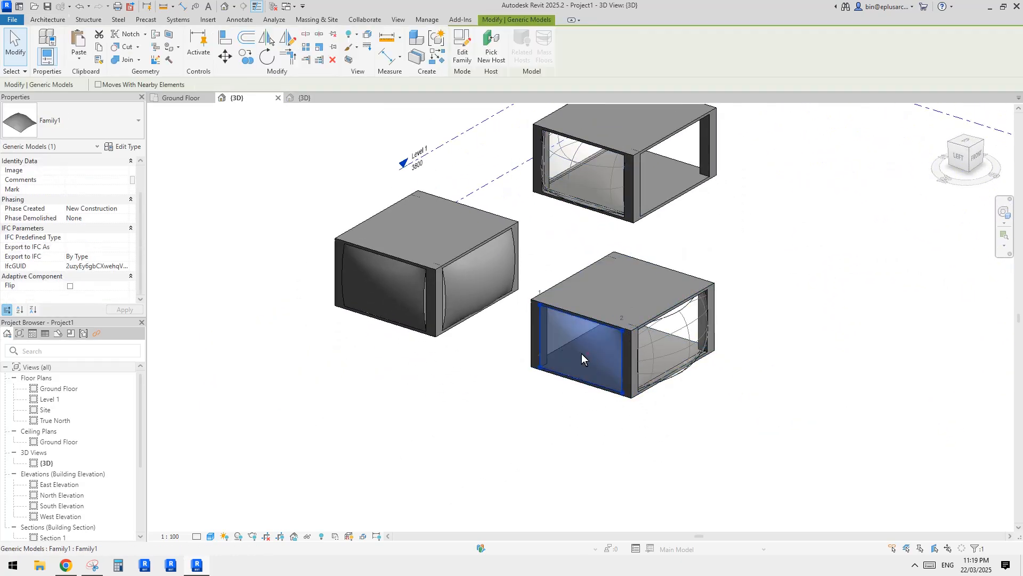
{"action": "scroll", "coordinate": [523, 331], "scroll_direction": "up", "scroll_amount": 2}
{"action": "key", "text": "Escape"}
{"action": "left_click", "coordinate": [321, 270]}
{"action": "left_click", "coordinate": [651, 360]}
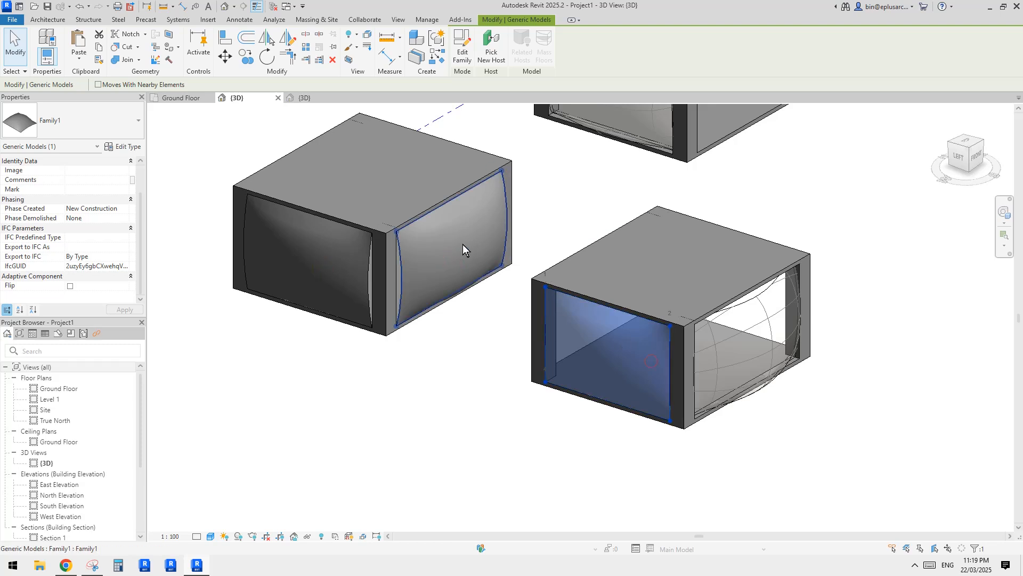
{"action": "left_click", "coordinate": [463, 244]}
{"action": "left_click", "coordinate": [607, 349]}
{"action": "left_click", "coordinate": [711, 336]}
{"action": "middle_click_drag", "start_coordinate": [826, 382], "coordinate": [649, 380]}
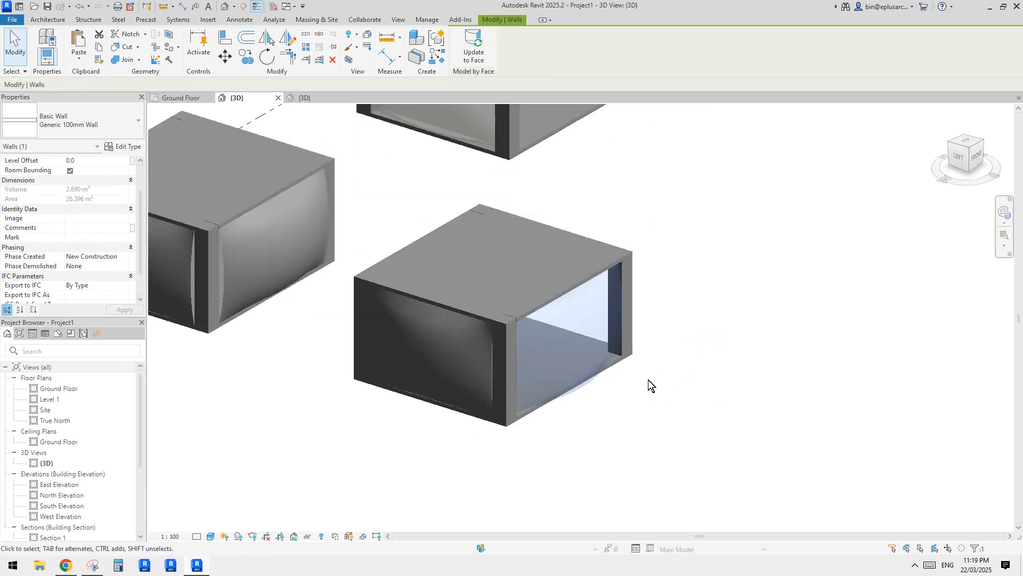
{"action": "left_click", "coordinate": [648, 379]}
{"action": "middle_click_drag", "start_coordinate": [619, 299], "coordinate": [594, 341]}
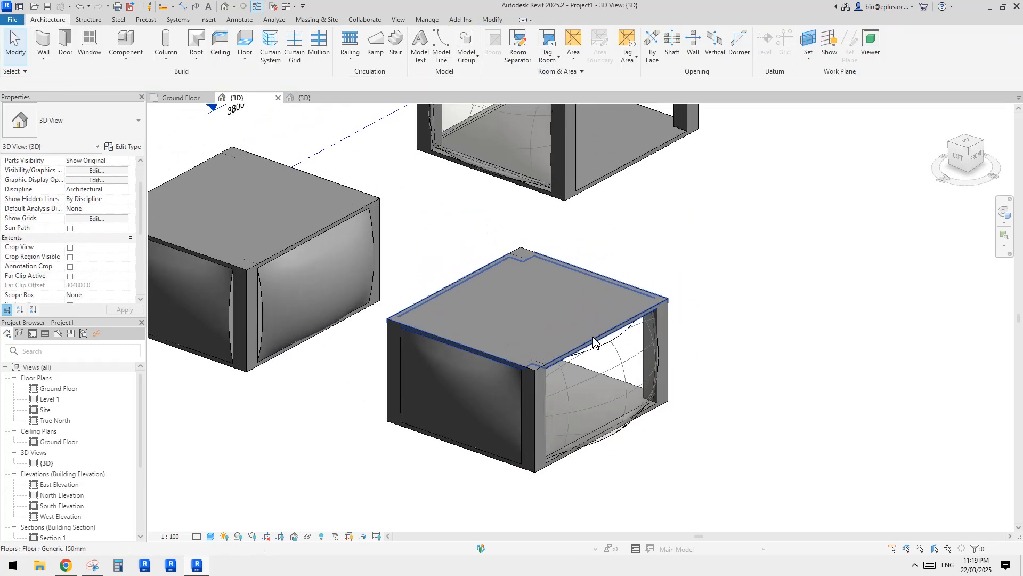
Try displacing the front frame's top slab upward by about 3318 mm, and undo it
{"action": "left_click", "coordinate": [593, 341]}
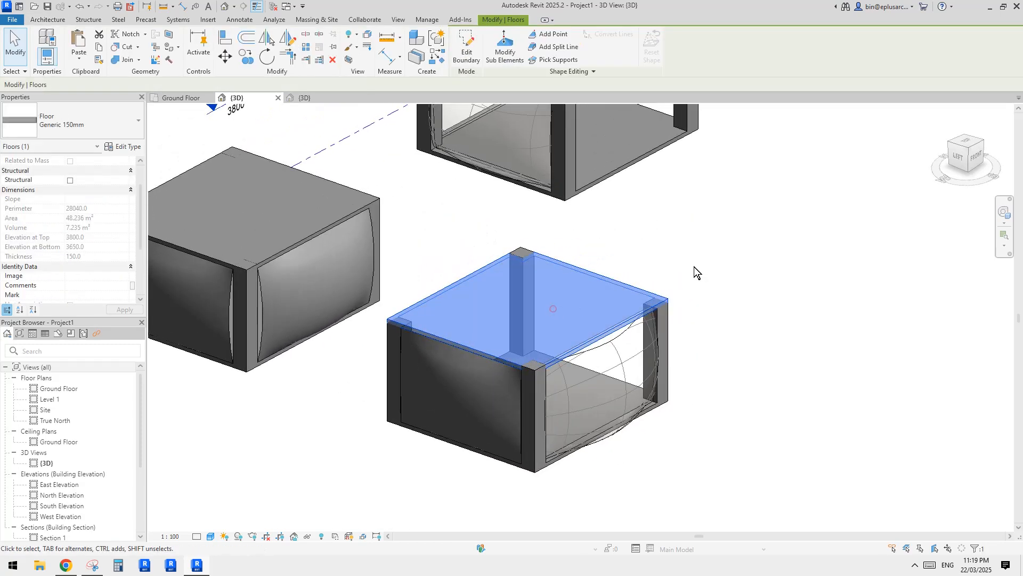
{"action": "left_click", "coordinate": [368, 36]}
{"action": "key", "text": "Escape"}
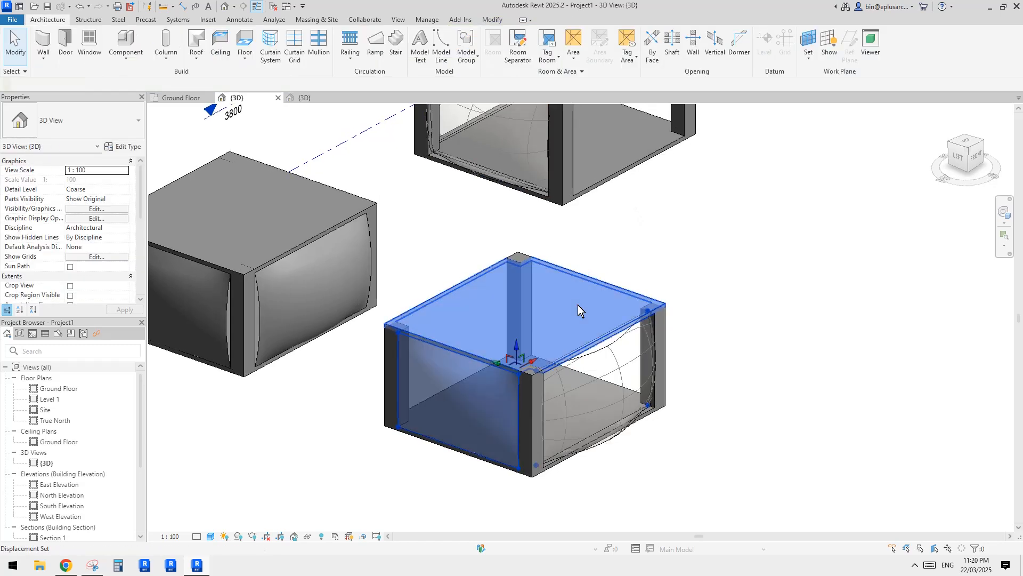
{"action": "left_click", "coordinate": [578, 305]}
{"action": "left_click_drag", "start_coordinate": [578, 305], "coordinate": [578, 263]}
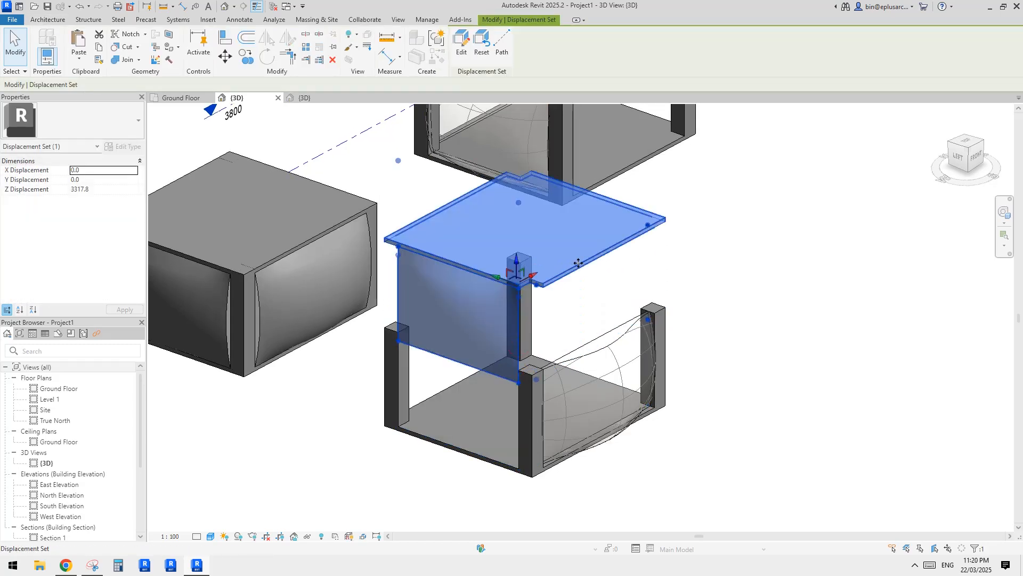
{"action": "key", "text": "ctrl+z"}
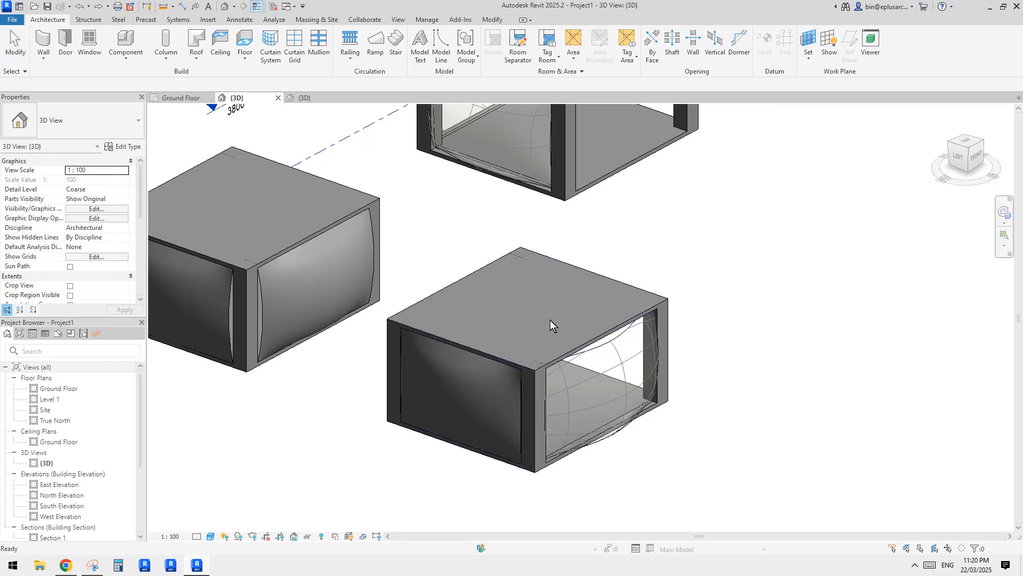
{"action": "left_click", "coordinate": [570, 286]}
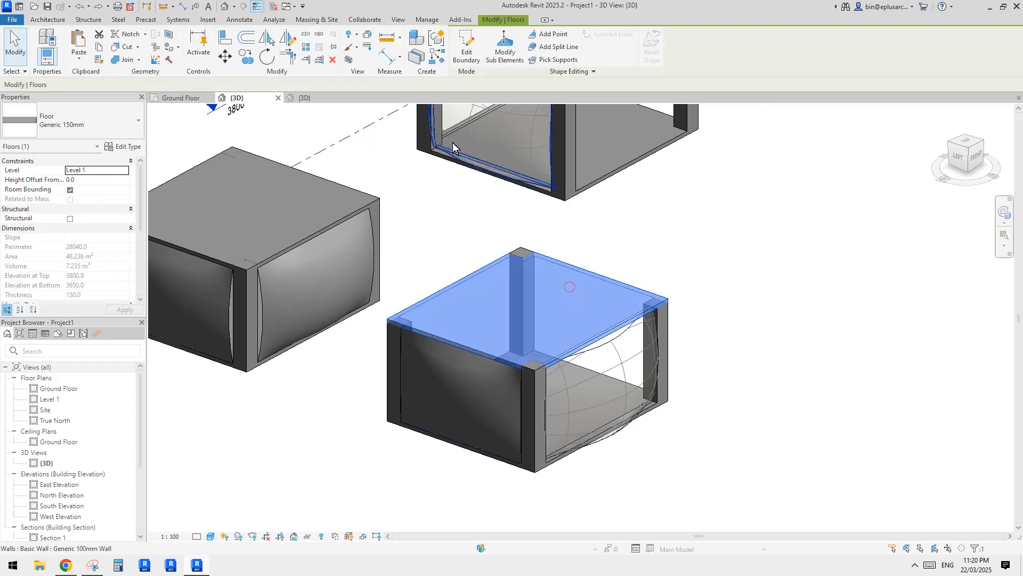
{"action": "left_click", "coordinate": [367, 36]}
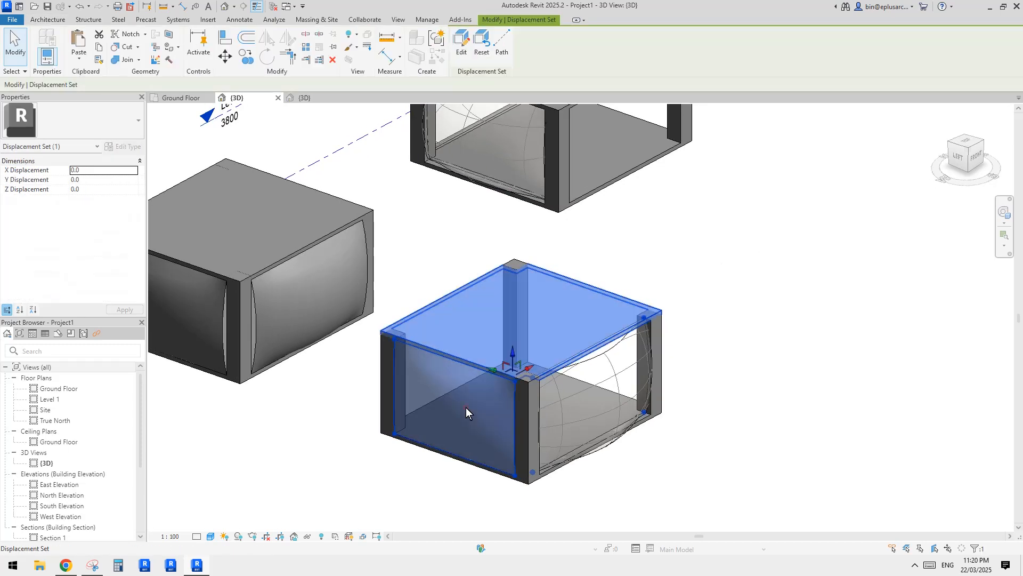
{"action": "left_click", "coordinate": [469, 407]}
{"action": "key", "text": "Escape"}
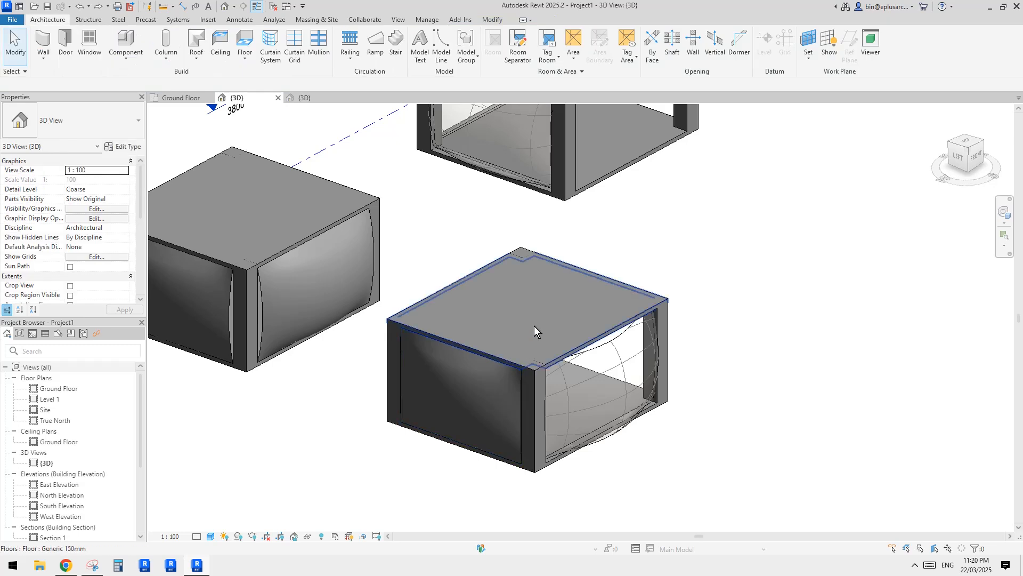
{"action": "left_click", "coordinate": [534, 325]}
{"action": "left_click", "coordinate": [482, 384]}
{"action": "key", "text": "Escape"}
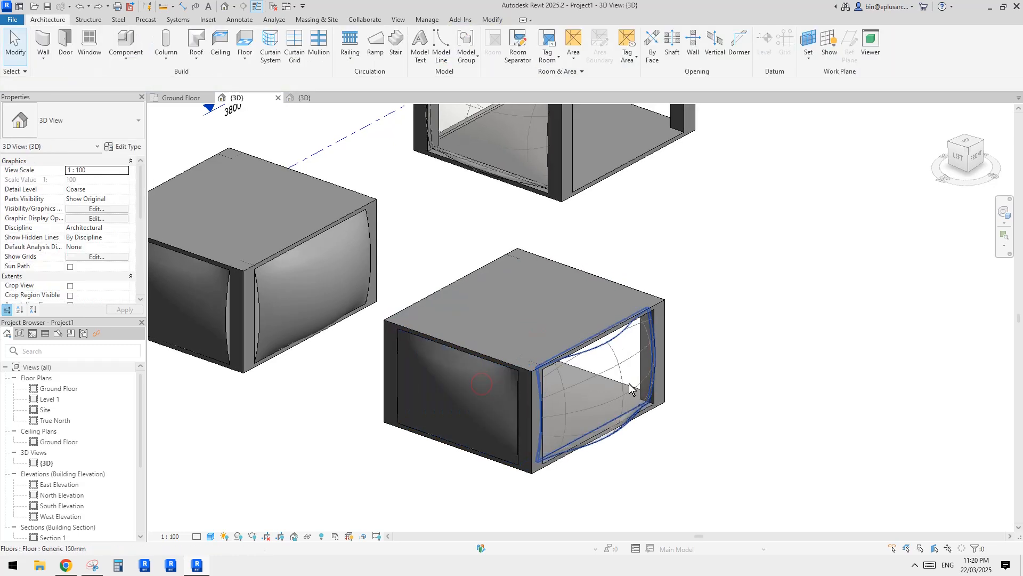
{"action": "left_click", "coordinate": [623, 366]}
{"action": "key", "text": "Escape"}
{"action": "left_click", "coordinate": [526, 391]}
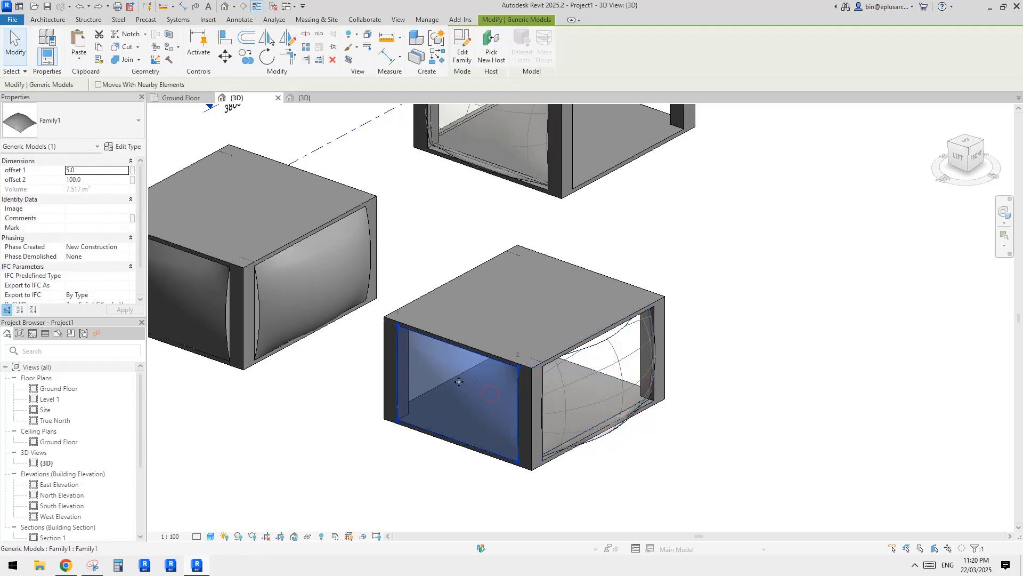
{"action": "key", "text": "Escape"}
{"action": "middle_click_drag", "start_coordinate": [619, 366], "coordinate": [582, 361]}
Displace the curved wall outward from the front frame's opening and add displacement paths at its corners
{"action": "left_click", "coordinate": [581, 361]}
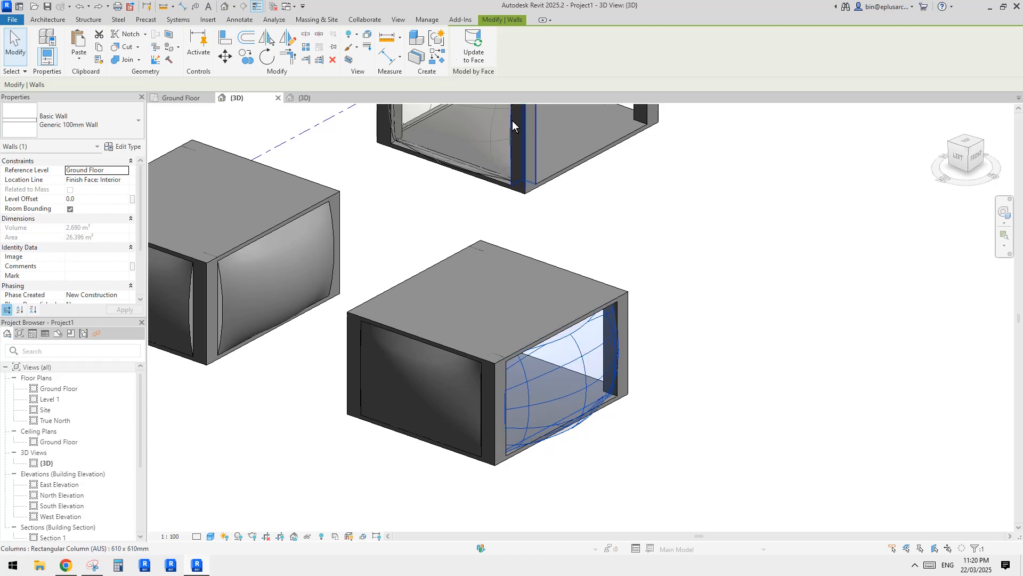
{"action": "left_click", "coordinate": [367, 34]}
{"action": "left_click_drag", "start_coordinate": [549, 382], "coordinate": [665, 414]}
{"action": "left_click", "coordinate": [501, 43]}
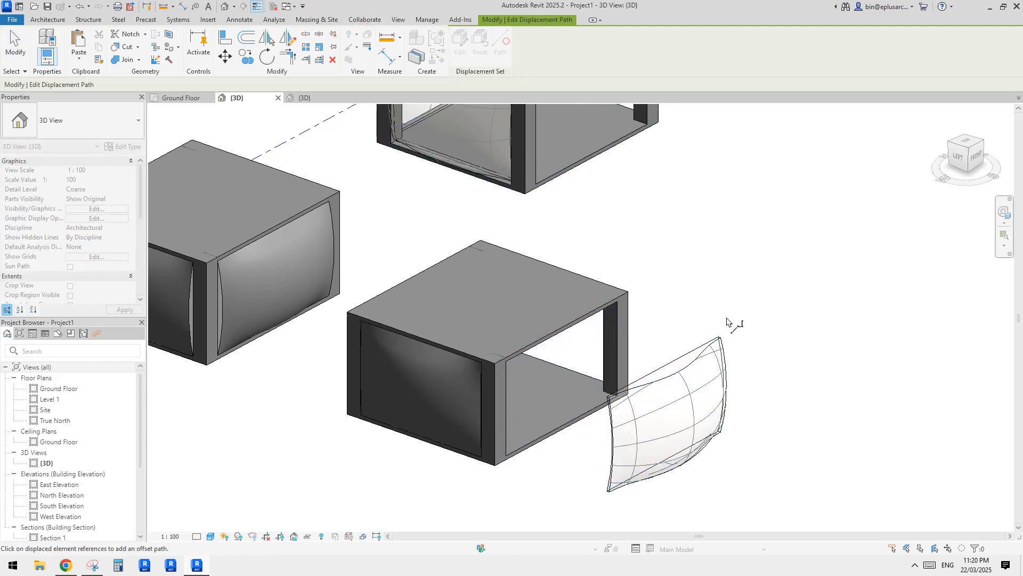
{"action": "left_click", "coordinate": [720, 337]}
{"action": "key", "text": "Escape"}
Displace the front frame's top slab, together with its attached panel, straight up above the columns
{"action": "left_click", "coordinate": [555, 315]}
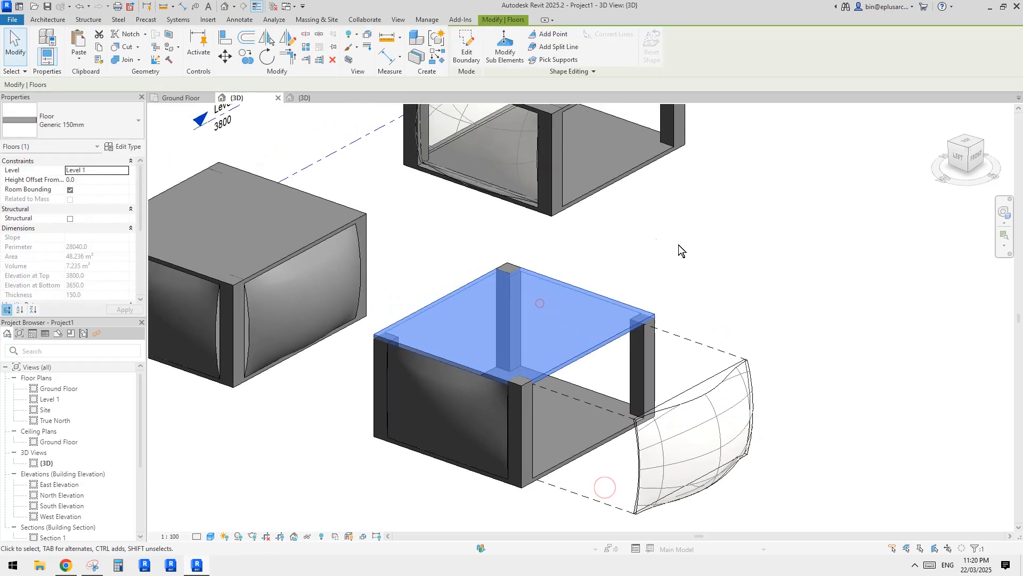
{"action": "scroll", "coordinate": [647, 296], "scroll_direction": "down", "scroll_amount": 2}
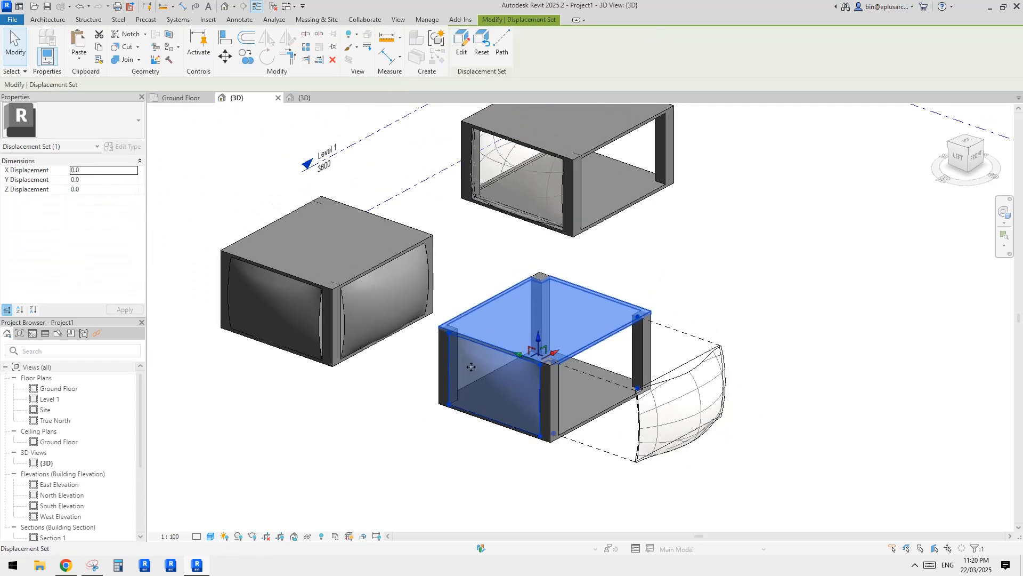
{"action": "left_click_drag", "start_coordinate": [538, 344], "coordinate": [531, 244]}
{"action": "left_click", "coordinate": [585, 271]}
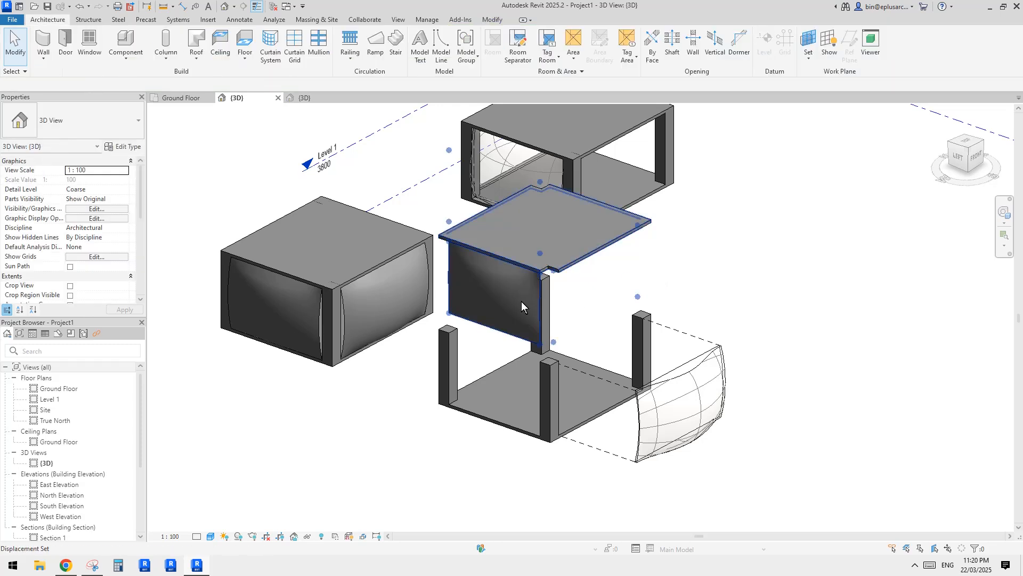
Set the demolished phase of the Family1 panel attached to the displaced slab to New Construction
{"action": "left_click", "coordinate": [520, 303]}
{"action": "left_click", "coordinate": [576, 314]}
{"action": "left_click", "coordinate": [488, 293]}
{"action": "left_click", "coordinate": [510, 298]}
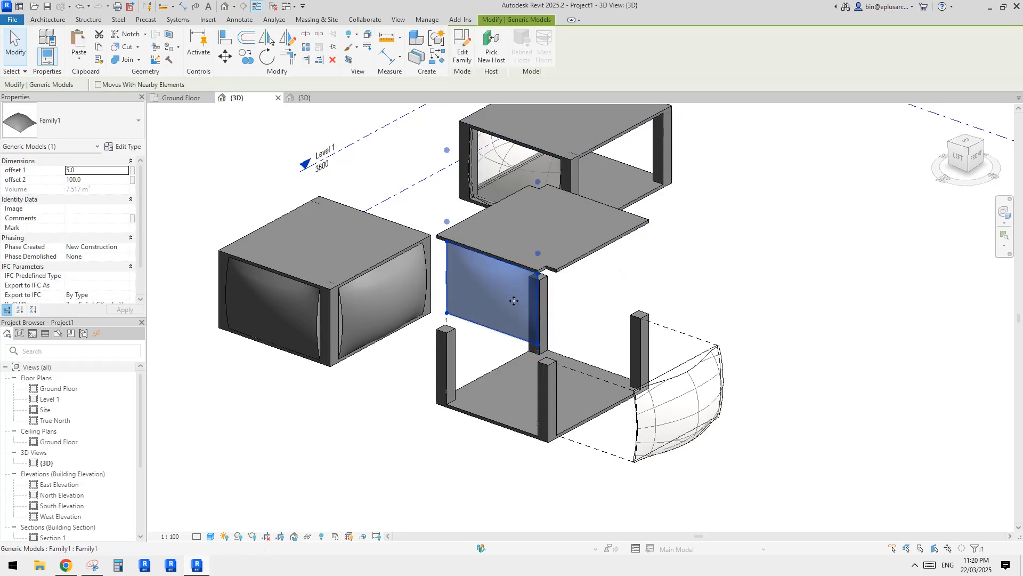
{"action": "left_click", "coordinate": [127, 258]}
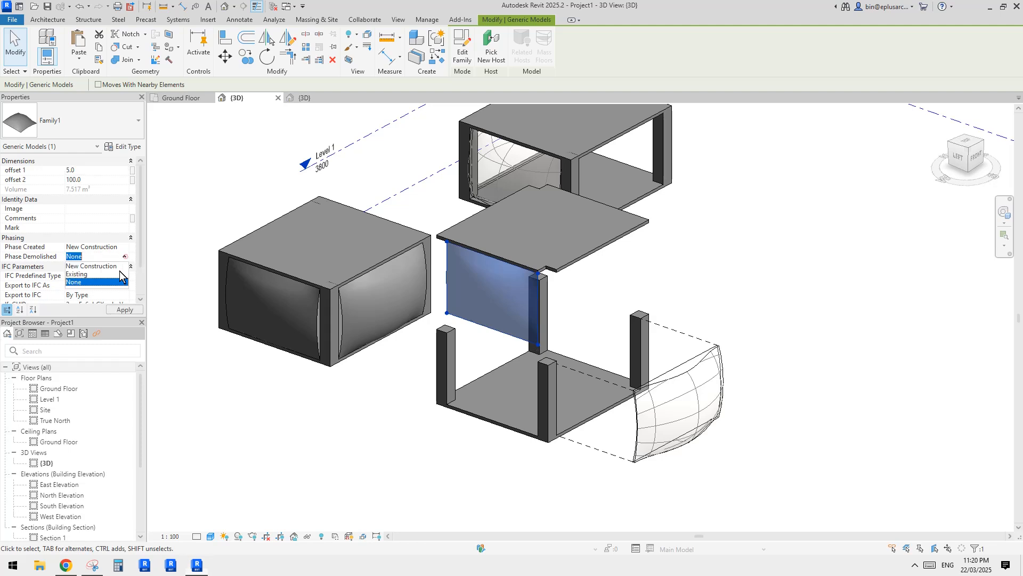
{"action": "left_click", "coordinate": [120, 270]}
Add displacement paths at the corners of the front frame's displaced top slab
{"action": "left_click", "coordinate": [571, 232]}
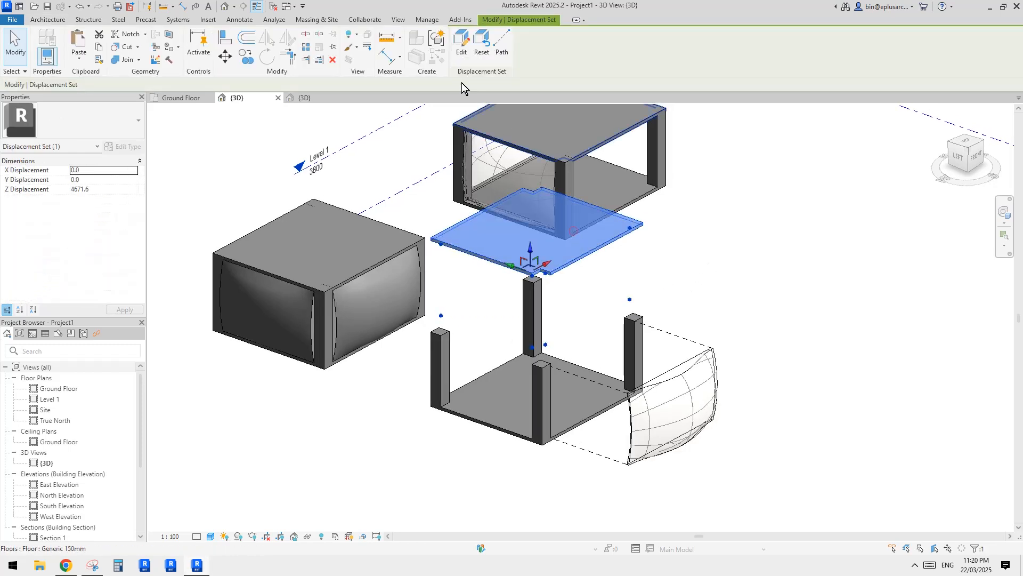
{"action": "left_click", "coordinate": [502, 45]}
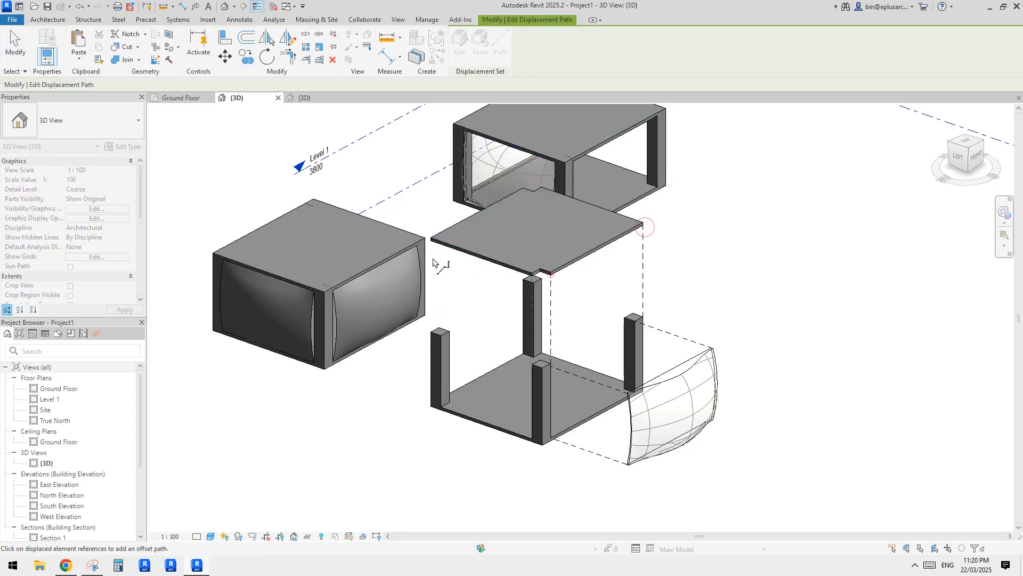
{"action": "key", "text": "Escape"}
Delete the left frame with its slabs and curved panels, including its two leftover columns
{"action": "scroll", "coordinate": [692, 251], "scroll_direction": "down", "scroll_amount": 3}
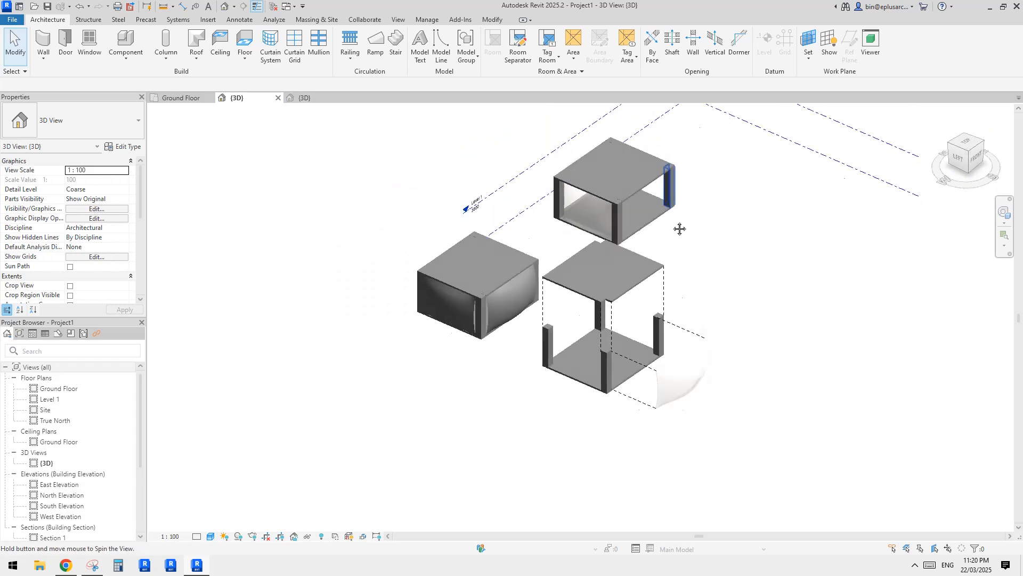
{"action": "scroll", "coordinate": [659, 264], "scroll_direction": "up", "scroll_amount": 2}
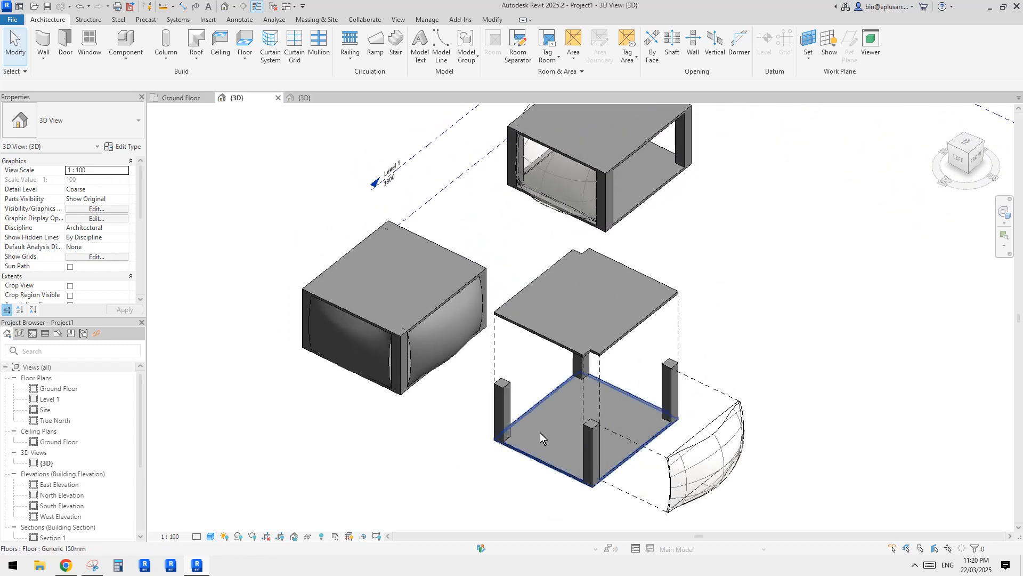
{"action": "middle_click_drag", "start_coordinate": [573, 447], "coordinate": [592, 392]}
{"action": "middle_click_drag", "start_coordinate": [521, 330], "coordinate": [549, 368]}
{"action": "scroll", "coordinate": [548, 368], "scroll_direction": "down", "scroll_amount": 1}
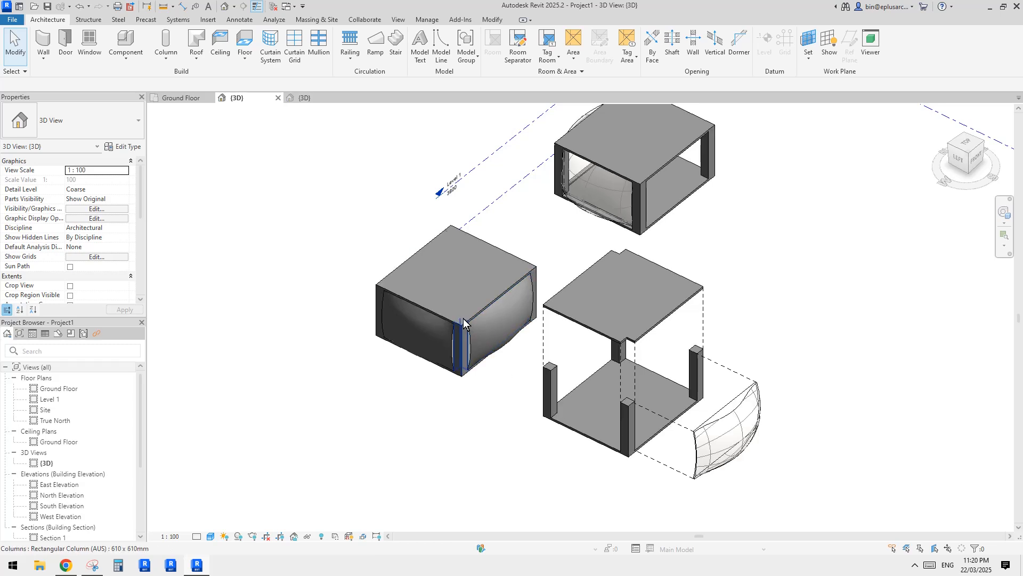
{"action": "left_click_drag", "start_coordinate": [508, 402], "coordinate": [395, 252]}
{"action": "key", "text": "Delete"}
{"action": "middle_click_drag", "start_coordinate": [533, 319], "coordinate": [527, 318]}
{"action": "left_click", "coordinate": [524, 285]}
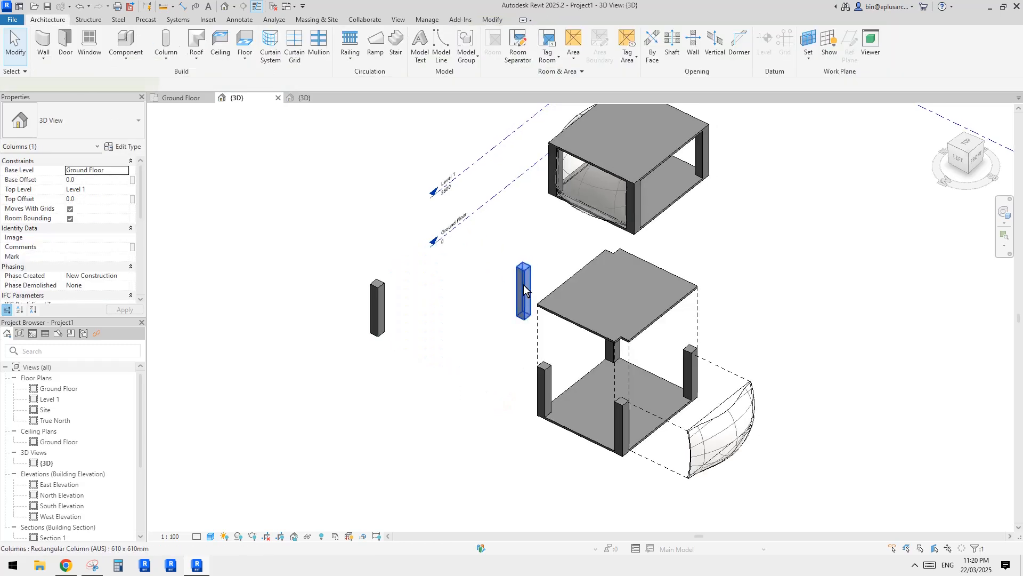
{"action": "key", "text": "Delete"}
{"action": "left_click", "coordinate": [374, 308]}
{"action": "key", "text": "Delete"}
{"action": "left_click", "coordinate": [125, 41]}
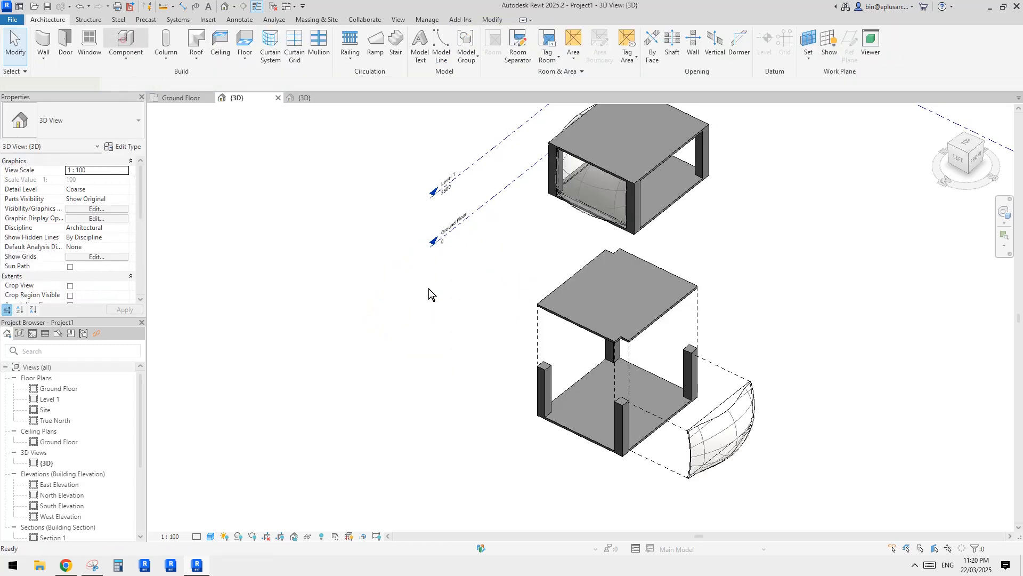
{"action": "key", "text": "Escape"}
{"action": "middle_click_drag", "start_coordinate": [566, 364], "coordinate": [508, 355]}
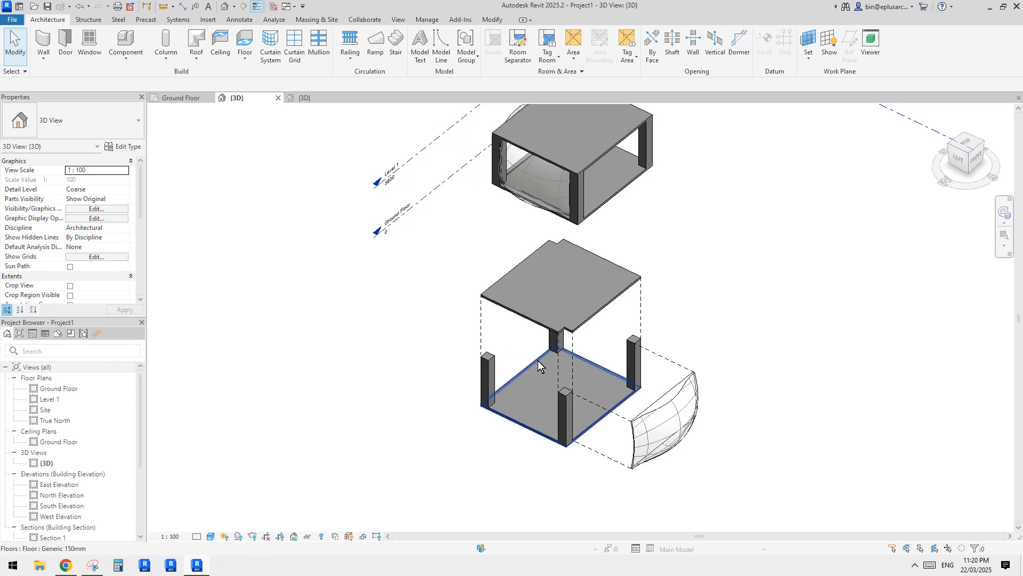
{"action": "left_click", "coordinate": [564, 322]}
{"action": "left_click", "coordinate": [386, 270]}
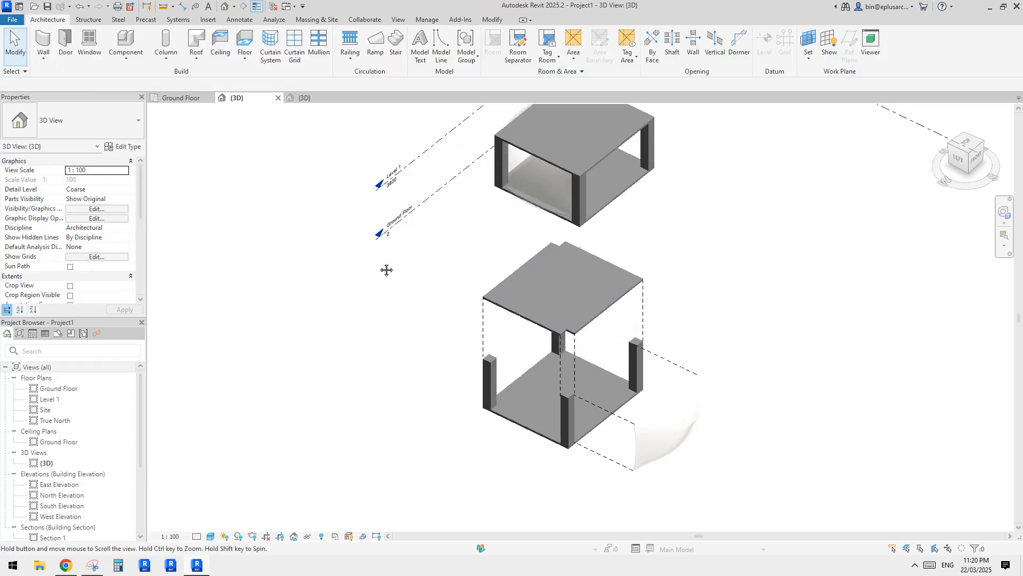
{"action": "left_click", "coordinate": [302, 98]}
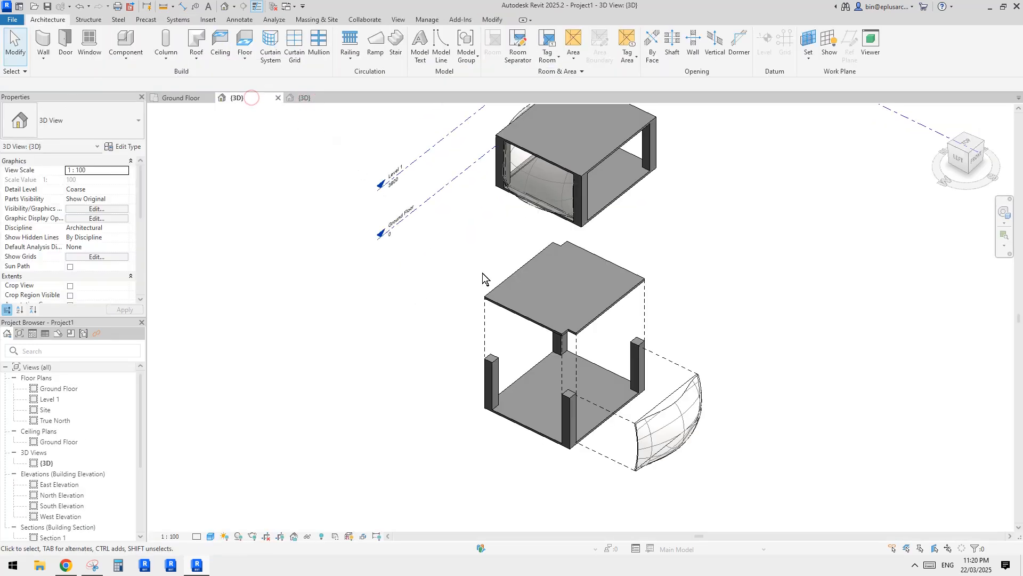
{"action": "middle_click_drag", "start_coordinate": [517, 289], "coordinate": [507, 288]}
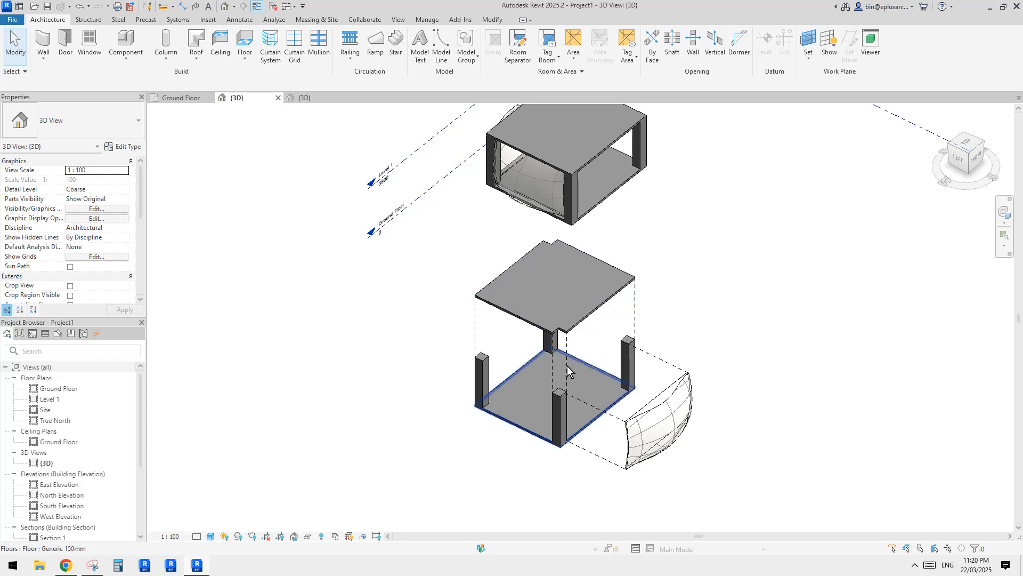
{"action": "scroll", "coordinate": [571, 346], "scroll_direction": "up", "scroll_amount": 2}
{"action": "scroll", "coordinate": [529, 329], "scroll_direction": "down", "scroll_amount": 1}
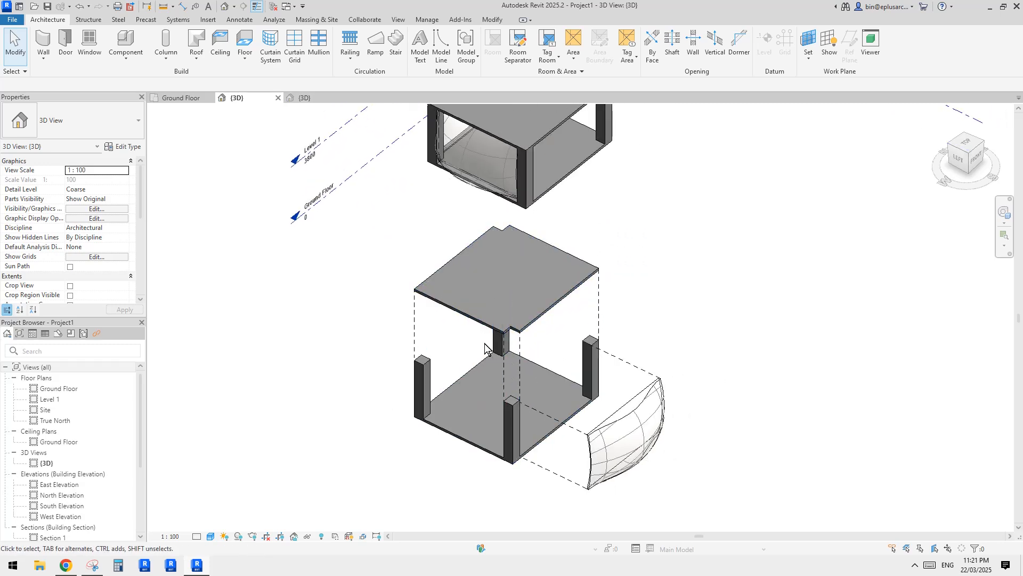
{"action": "middle_click_drag", "start_coordinate": [486, 347], "coordinate": [488, 347]}
{"action": "left_click", "coordinate": [504, 316]}
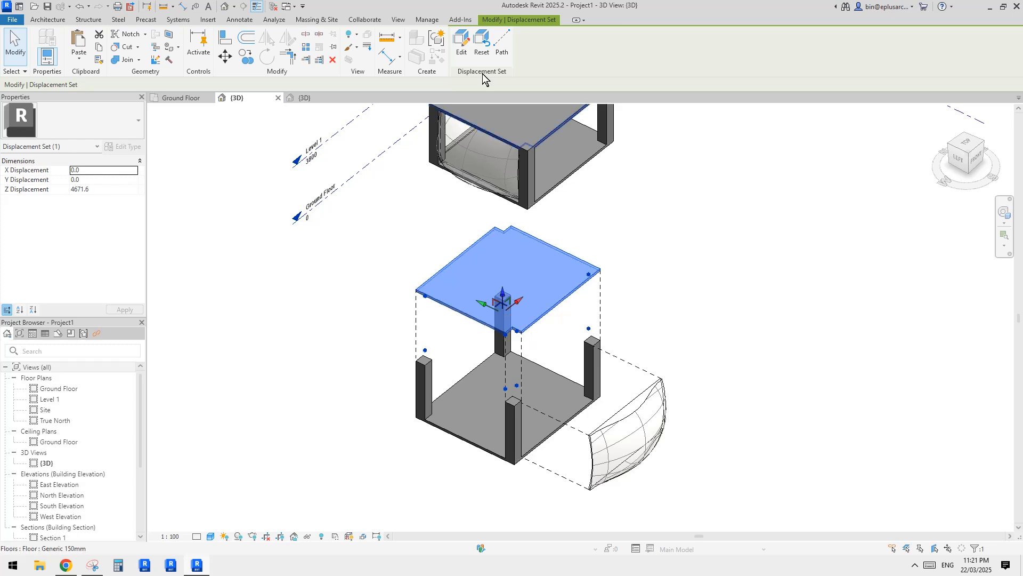
Duplicate the {3D} view without detailing
{"action": "right_click", "coordinate": [47, 462]}
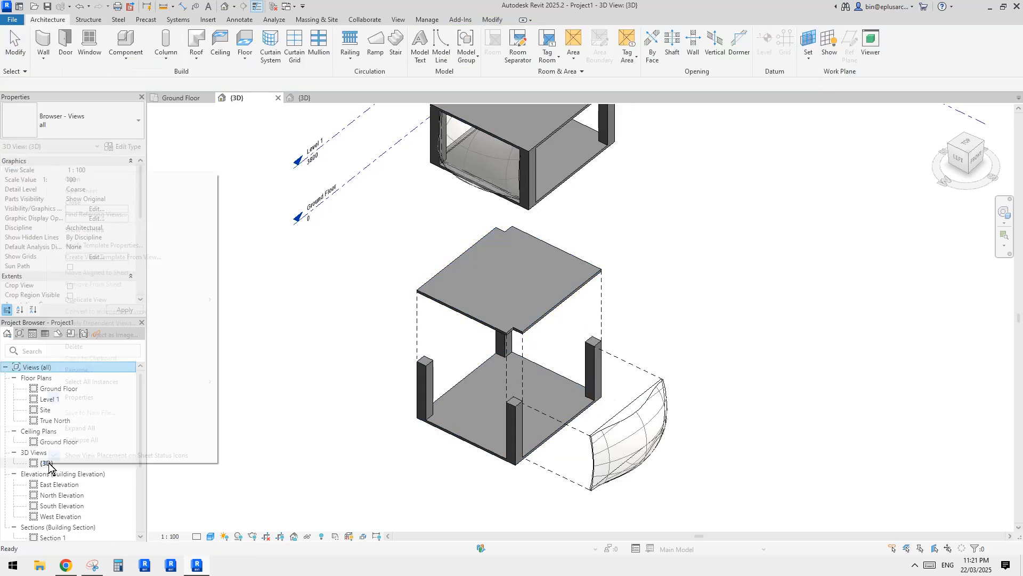
{"action": "mouse_move", "coordinate": [196, 299]}
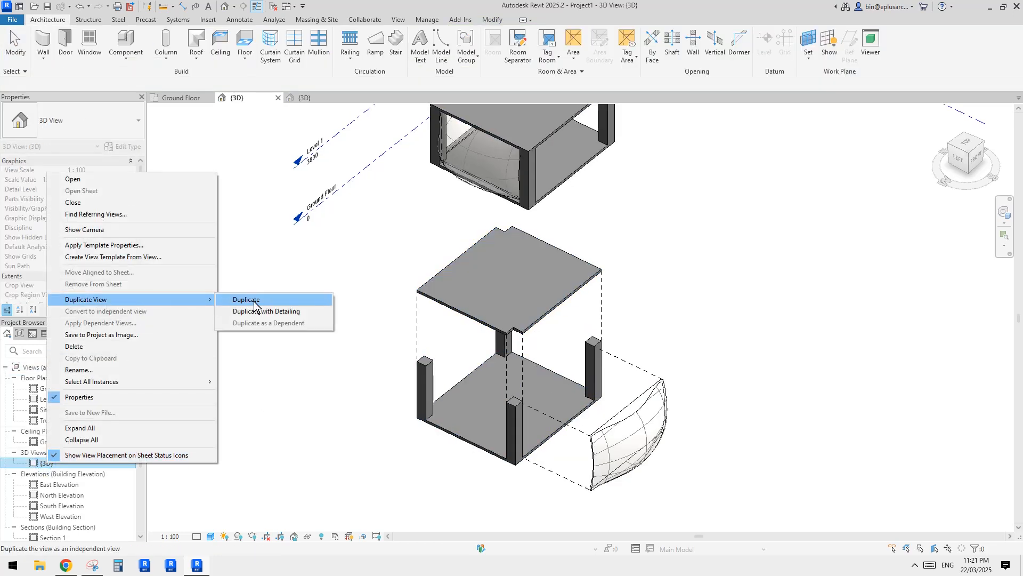
{"action": "left_click", "coordinate": [255, 301]}
Place a Family1 adaptive panel through the four corners of the front frame's open left side, with offsets 50 and 100
{"action": "scroll", "coordinate": [527, 403], "scroll_direction": "up", "scroll_amount": 4}
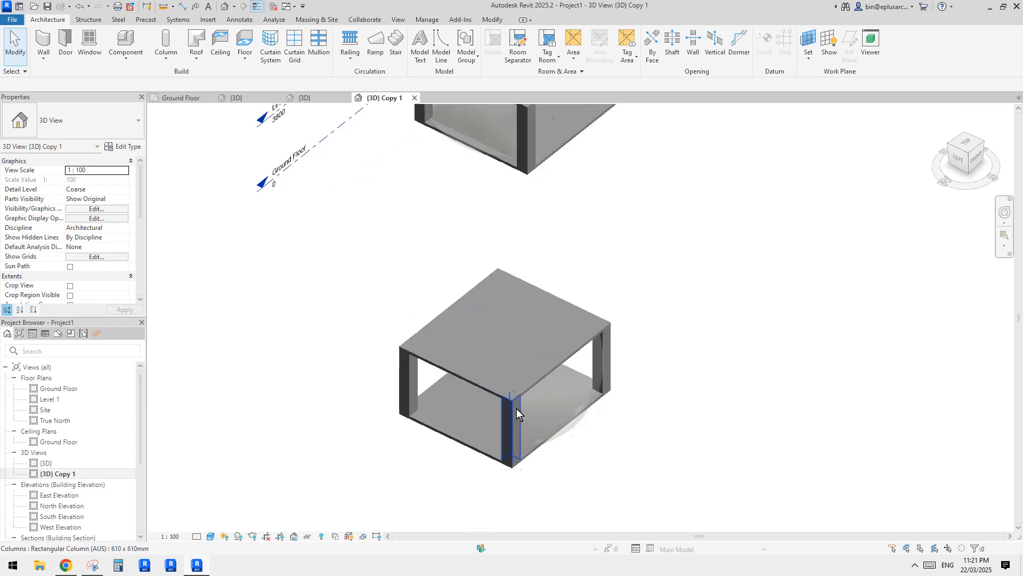
{"action": "middle_click_drag", "start_coordinate": [558, 400], "coordinate": [403, 189], "text": "shift"}
{"action": "key", "text": "c"}
{"action": "key", "text": "m"}
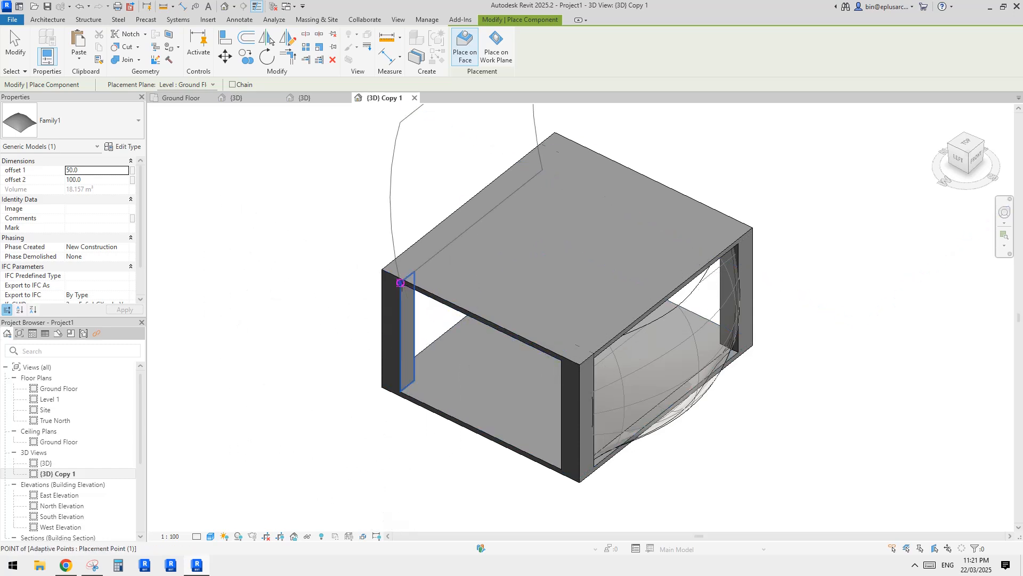
{"action": "left_click", "coordinate": [401, 285]}
{"action": "left_click", "coordinate": [561, 360]}
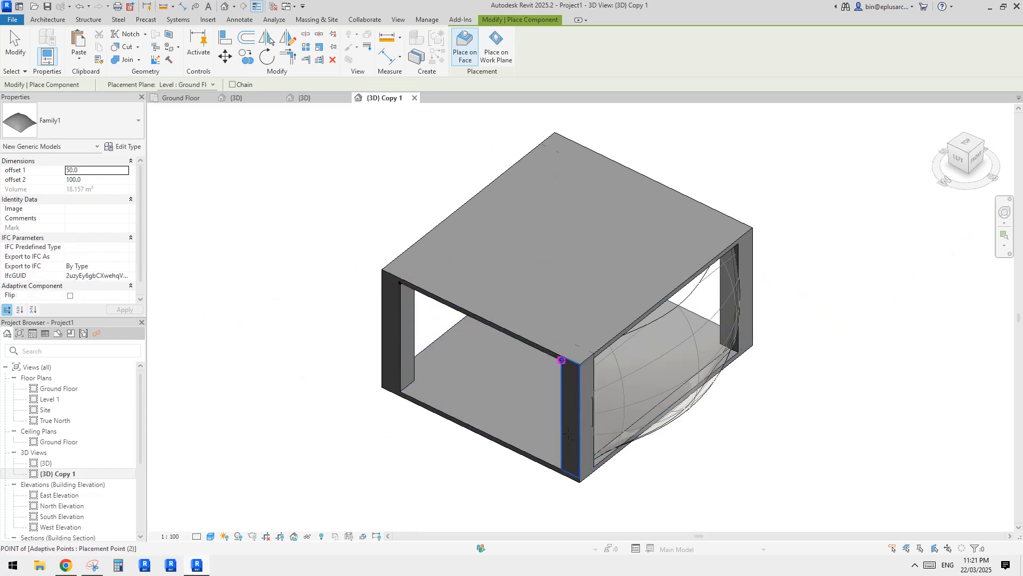
{"action": "left_click", "coordinate": [559, 469]}
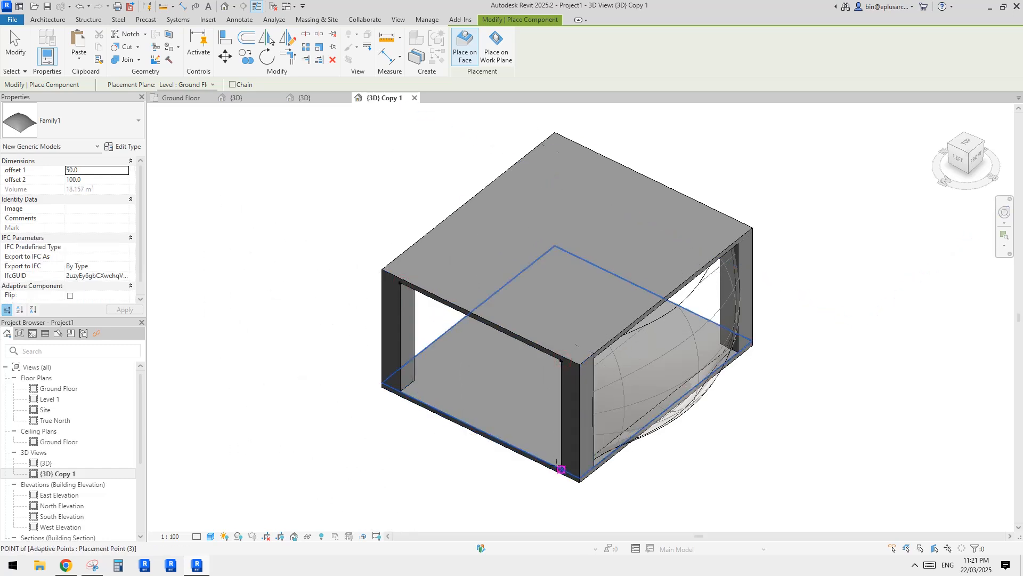
{"action": "left_click", "coordinate": [400, 391]}
{"action": "key", "text": "Escape"}
{"action": "key", "text": "Escape"}
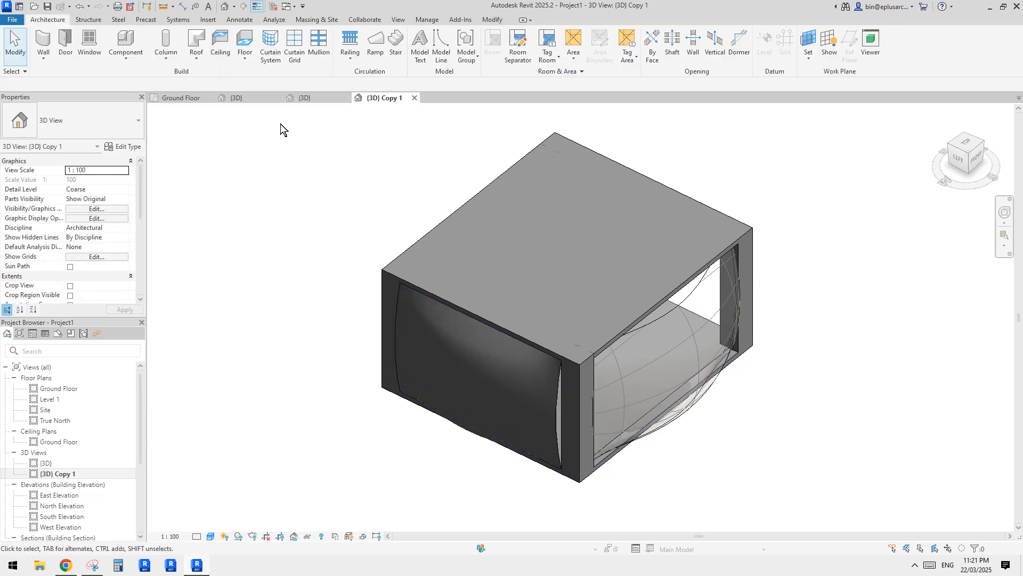
Create a Generic 100mm wall by face on the new panel, using Finish Face: Interior as location line
{"action": "left_click", "coordinate": [645, 375]}
{"action": "key", "text": "s"}
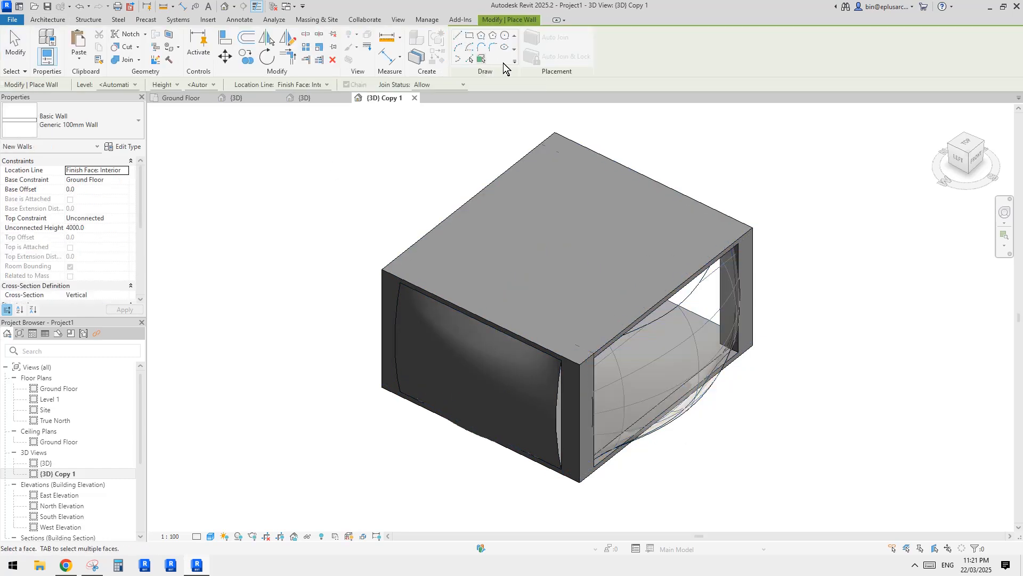
{"action": "left_click", "coordinate": [482, 59]}
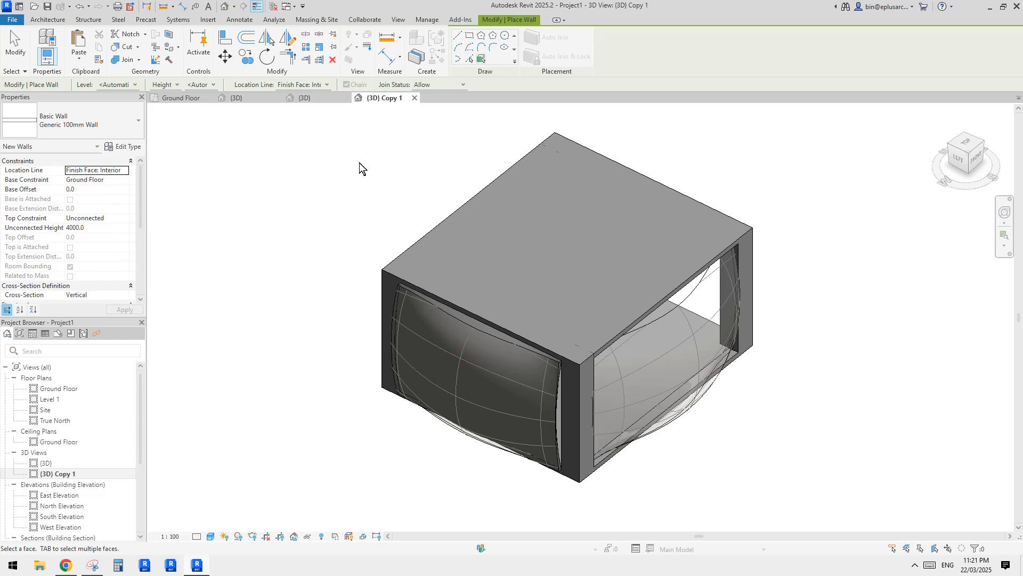
{"action": "right_click", "coordinate": [300, 185]}
{"action": "left_click", "coordinate": [319, 190]}
Set the demolished phase of the new Family1 panel to New Construction, leaving the curved wall in the opening
{"action": "left_click", "coordinate": [526, 376]}
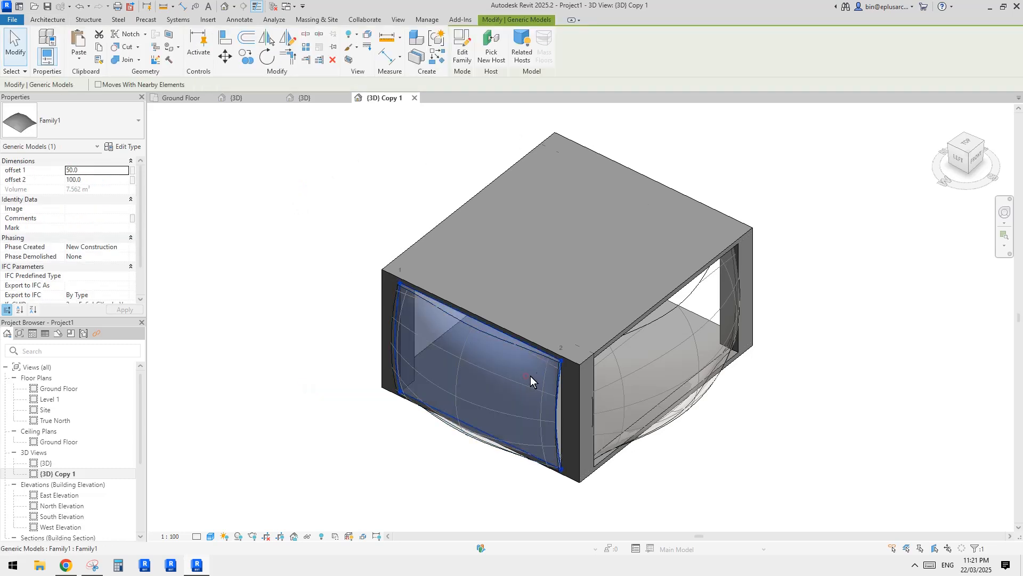
{"action": "left_click", "coordinate": [124, 258]}
{"action": "left_click", "coordinate": [90, 266]}
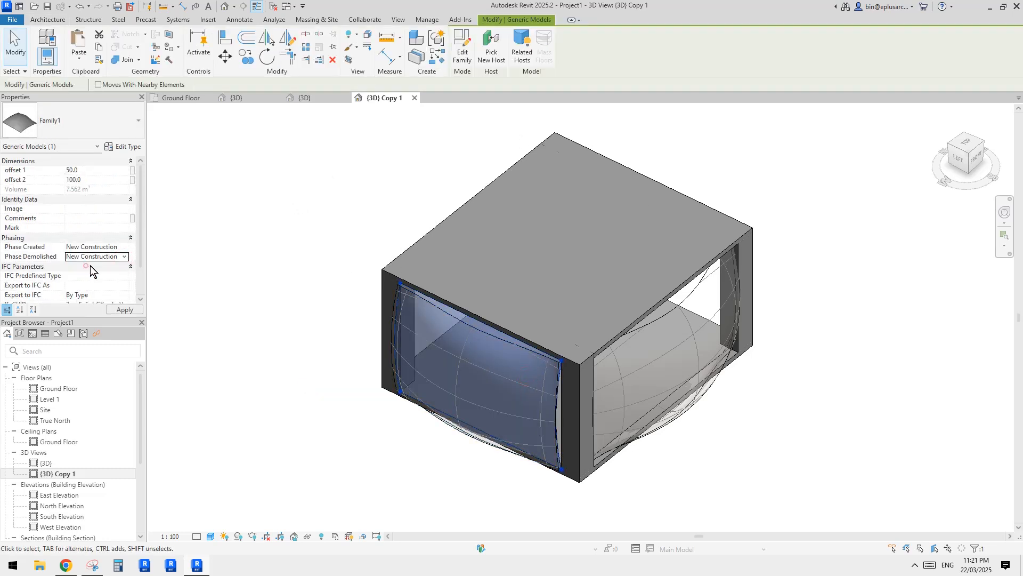
{"action": "left_click", "coordinate": [313, 225]}
{"action": "middle_click_drag", "start_coordinate": [474, 363], "coordinate": [467, 315]}
{"action": "left_click", "coordinate": [472, 315]}
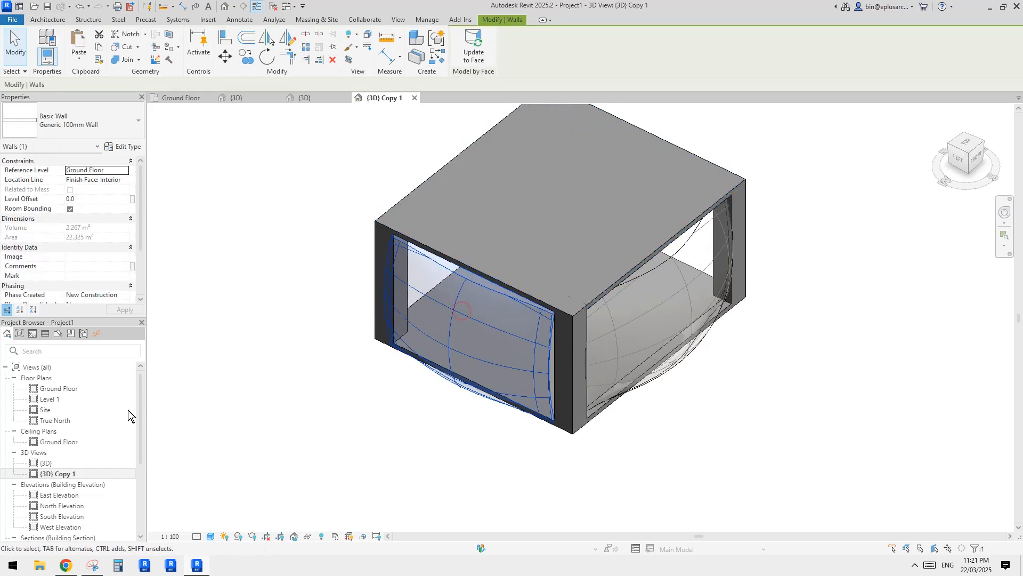
{"action": "key", "text": "Escape"}
Return to the {3D} view and displace the new curved wall outward from the front frame's left opening
{"action": "left_click", "coordinate": [47, 463]}
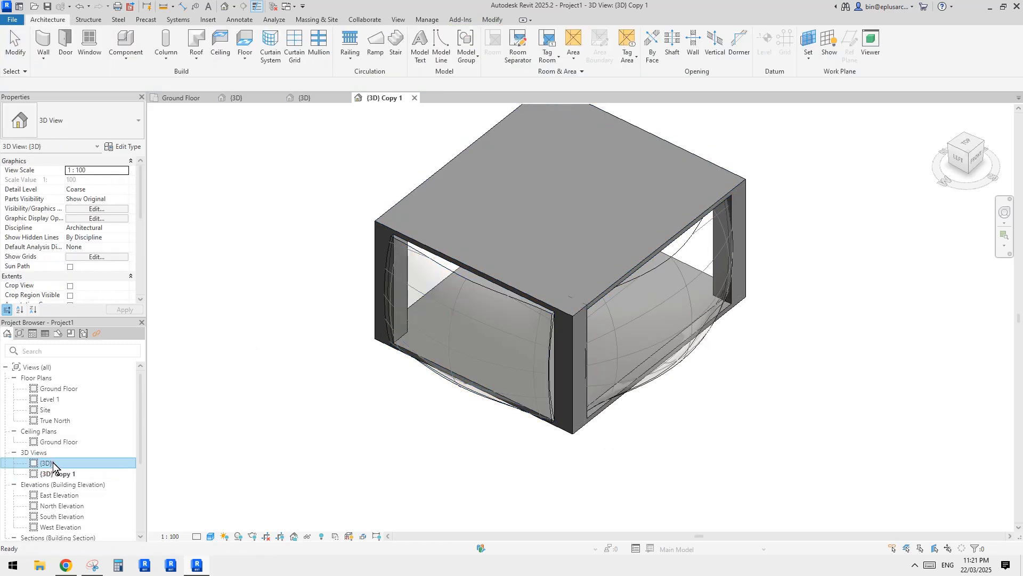
{"action": "double_click", "coordinate": [51, 463]}
{"action": "left_click", "coordinate": [478, 406]}
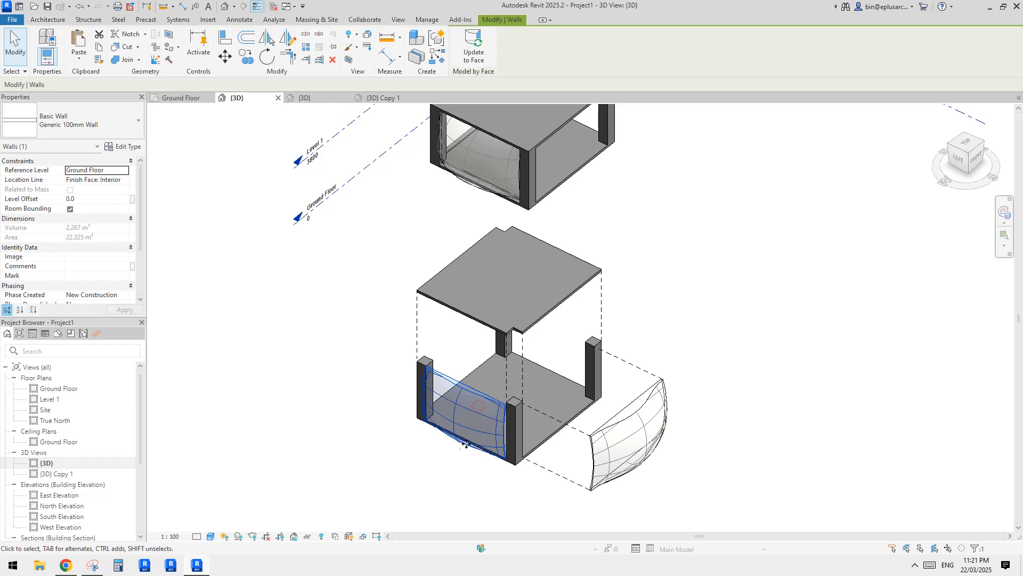
{"action": "scroll", "coordinate": [459, 370], "scroll_direction": "up", "scroll_amount": 4}
{"action": "left_click", "coordinate": [367, 35]}
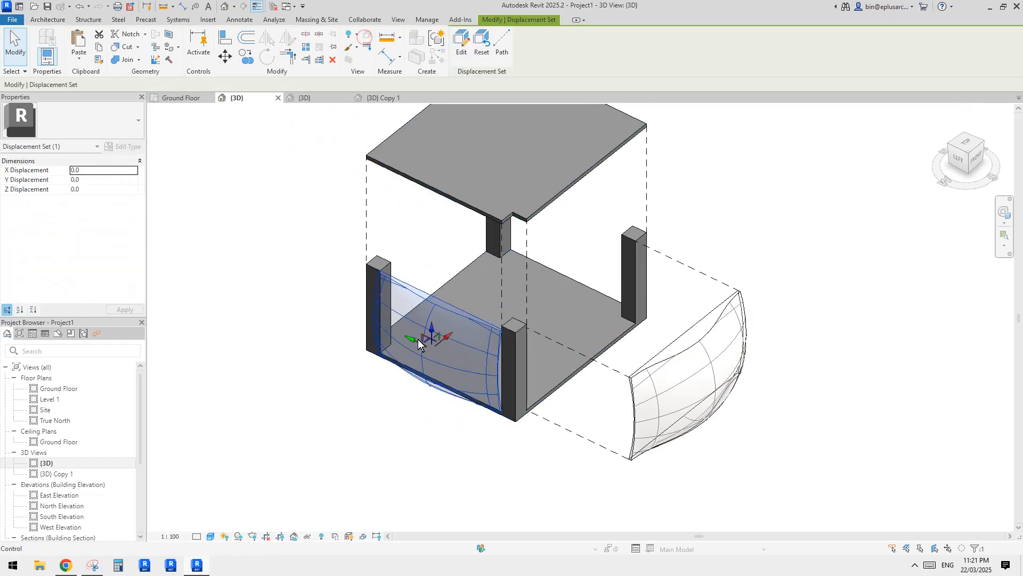
{"action": "left_click_drag", "start_coordinate": [449, 335], "coordinate": [381, 388]}
Add displacement paths at the corners of the left curved wall and at the right curved wall's lower back corner
{"action": "left_click", "coordinate": [502, 42]}
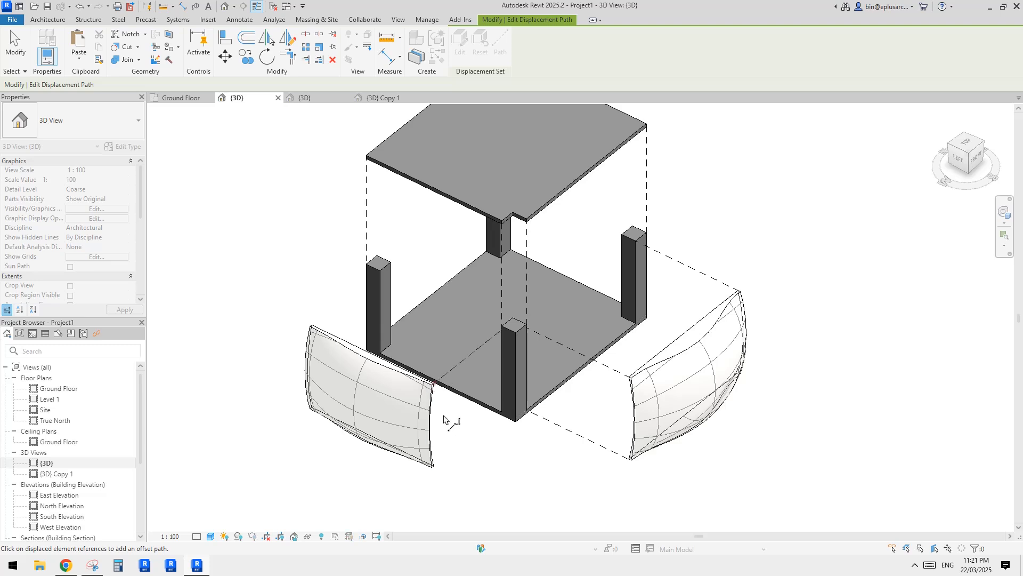
{"action": "left_click", "coordinate": [311, 410]}
{"action": "middle_click_drag", "start_coordinate": [672, 324], "coordinate": [655, 326]}
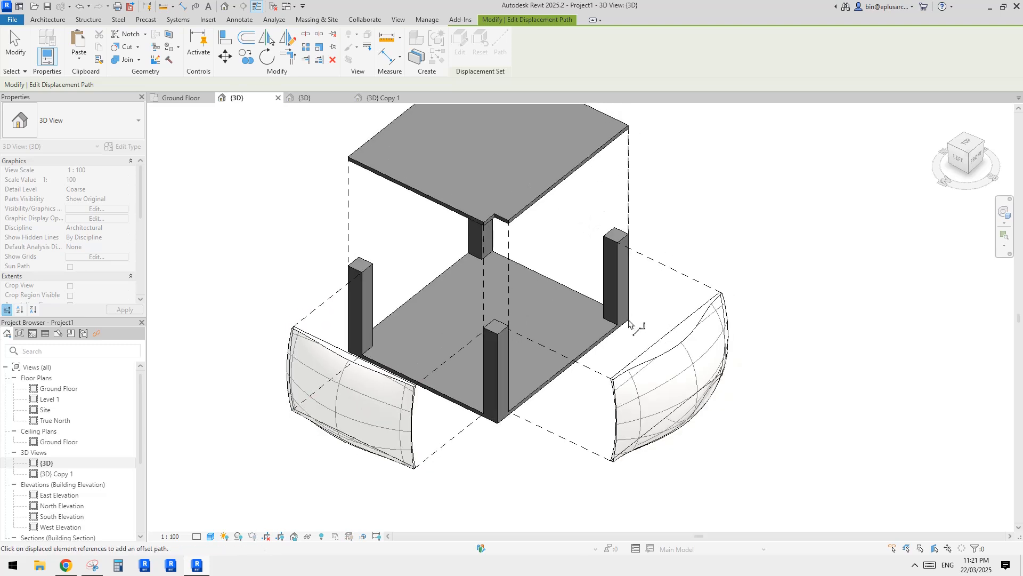
{"action": "left_click", "coordinate": [719, 371]}
{"action": "key", "text": "Escape"}
{"action": "scroll", "coordinate": [725, 377], "scroll_direction": "down", "scroll_amount": 1}
{"action": "left_click", "coordinate": [805, 279]}
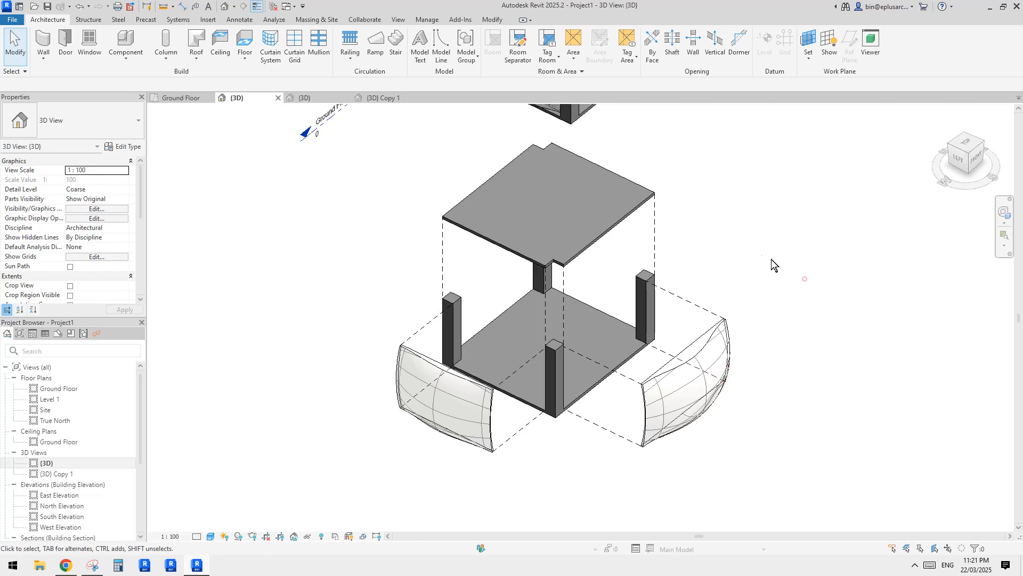
{"action": "scroll", "coordinate": [757, 255], "scroll_direction": "down", "scroll_amount": 1}
{"action": "middle_click_drag", "start_coordinate": [751, 252], "coordinate": [647, 324]}
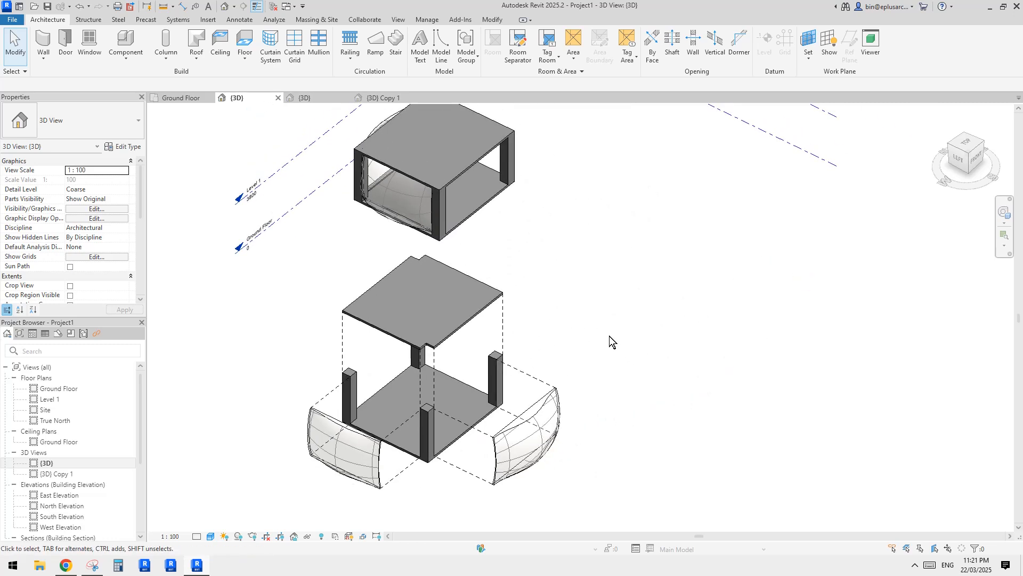
{"action": "scroll", "coordinate": [537, 440], "scroll_direction": "up", "scroll_amount": 1}
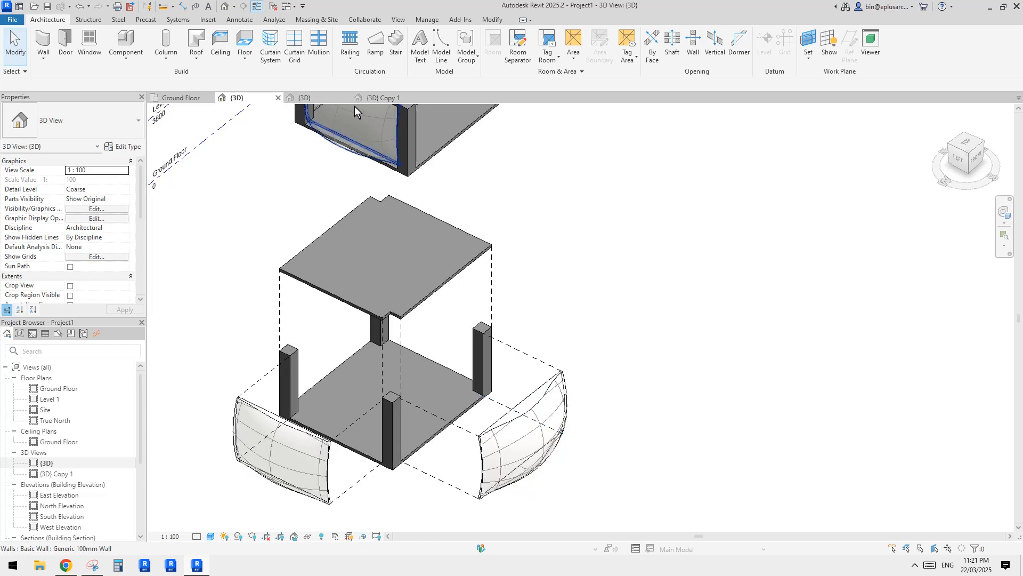
Open the panel family's 3D view and examine the curved form's adaptive points, reference points and arcs from several angles
{"action": "left_click", "coordinate": [311, 98]}
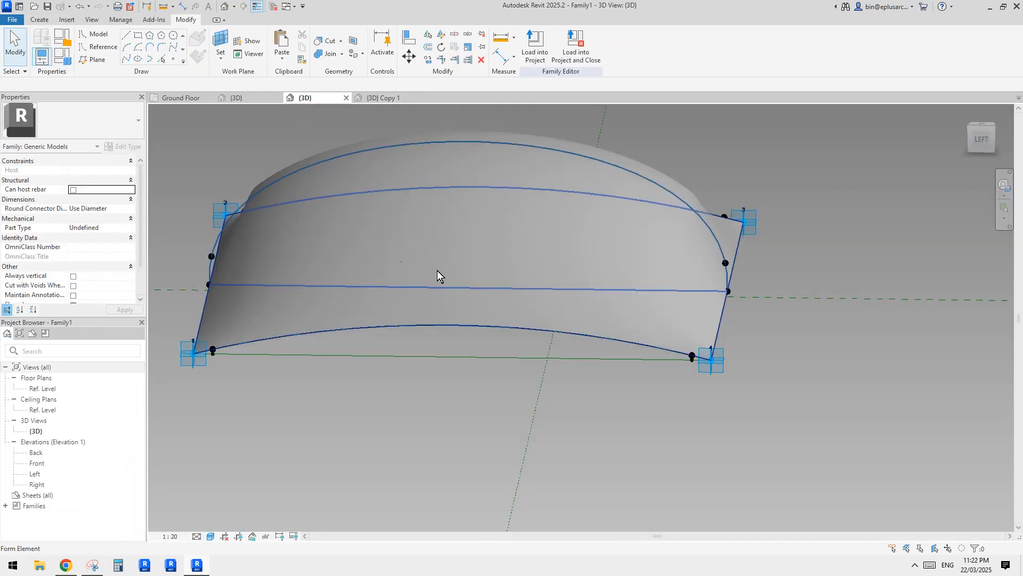
{"action": "scroll", "coordinate": [453, 277], "scroll_direction": "down", "scroll_amount": 1}
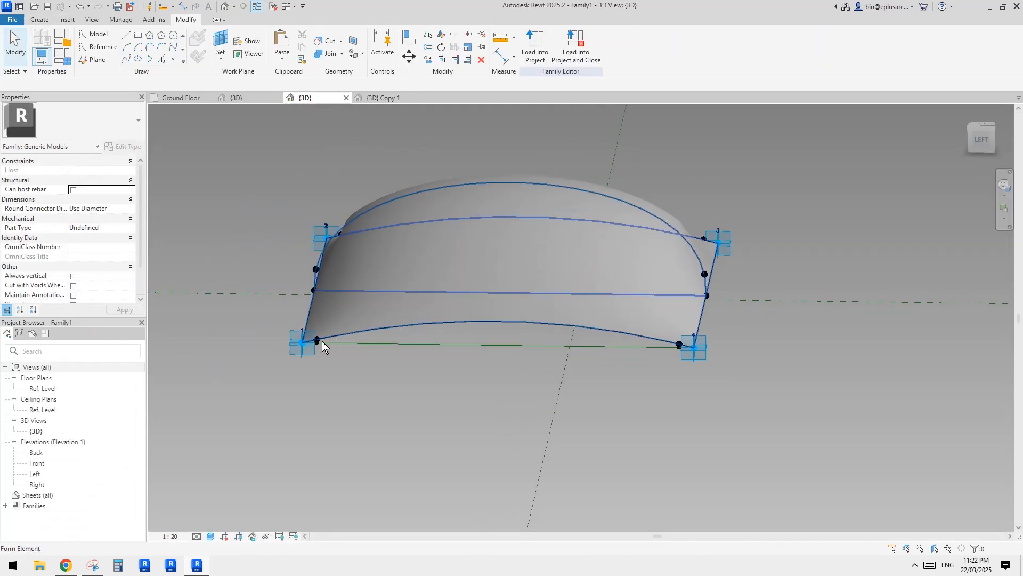
{"action": "scroll", "coordinate": [321, 341], "scroll_direction": "up", "scroll_amount": 2}
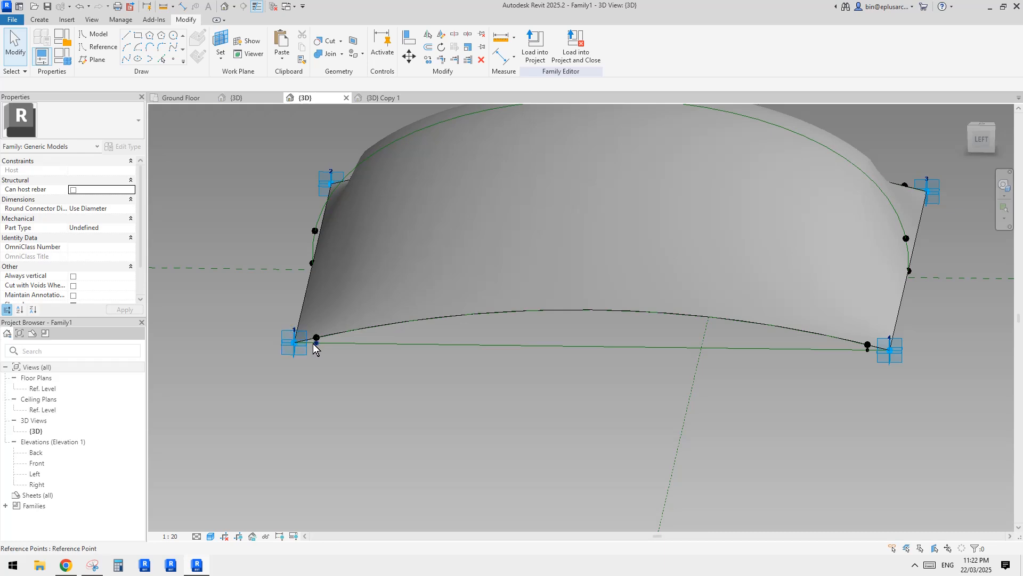
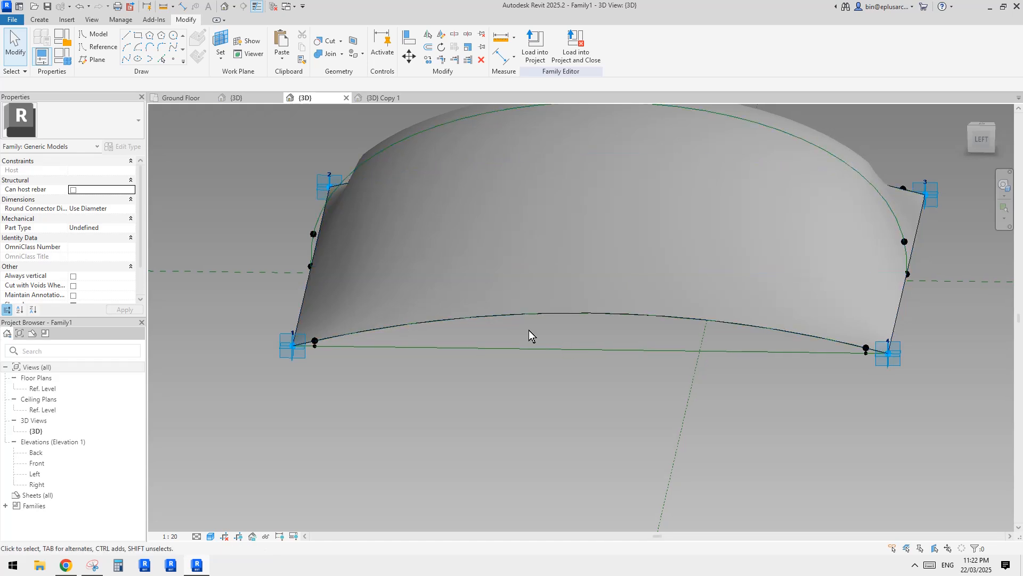
{"action": "scroll", "coordinate": [639, 268], "scroll_direction": "down", "scroll_amount": 2}
{"action": "middle_click_drag", "start_coordinate": [633, 233], "coordinate": [489, 379], "text": "shift"}
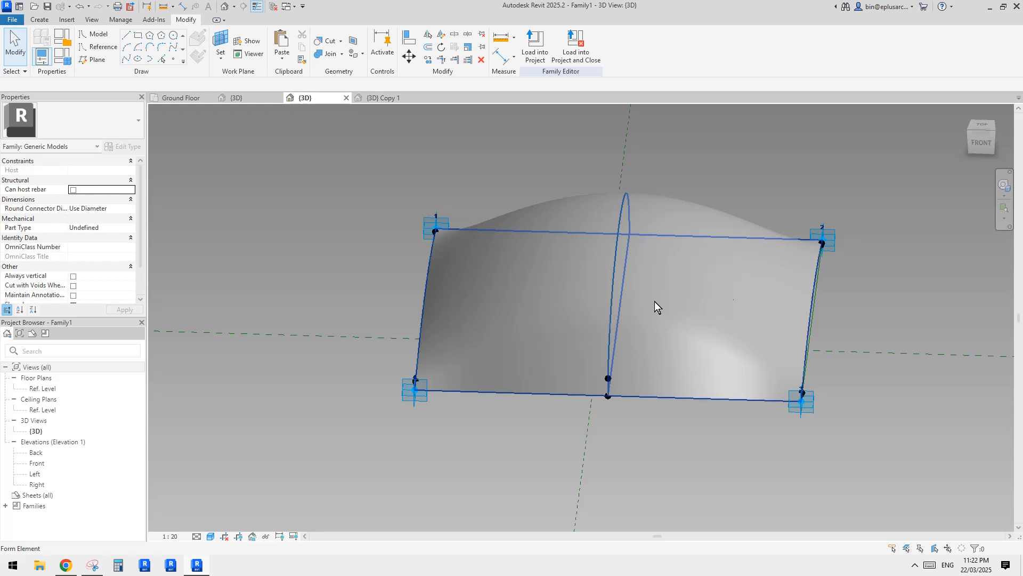
{"action": "middle_click_drag", "start_coordinate": [655, 302], "coordinate": [720, 311], "text": "shift"}
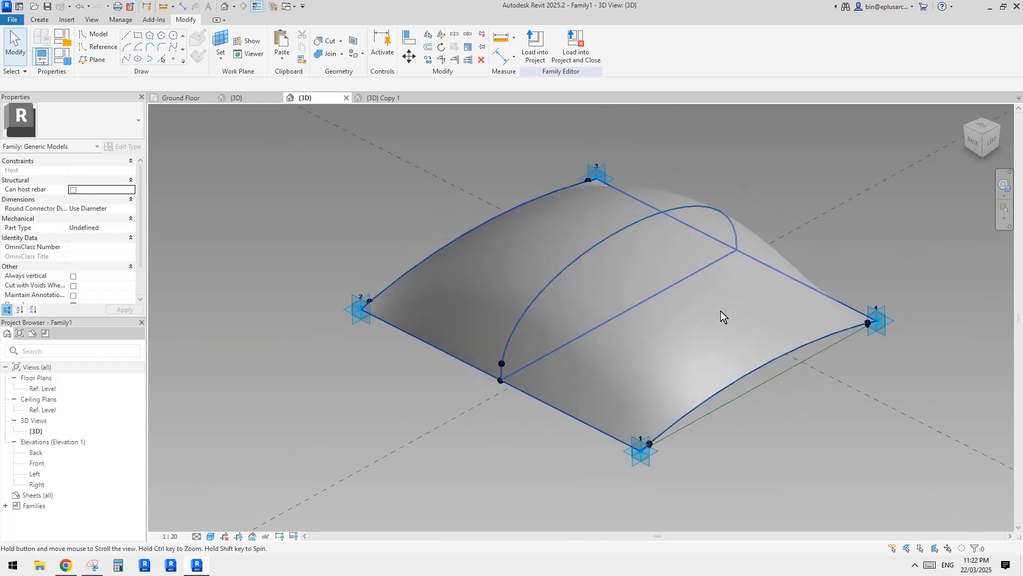
Return to the project's {3D} view and review the exploded frame, roof slab and curved walls beside the assembled model
{"action": "left_click", "coordinate": [235, 99]}
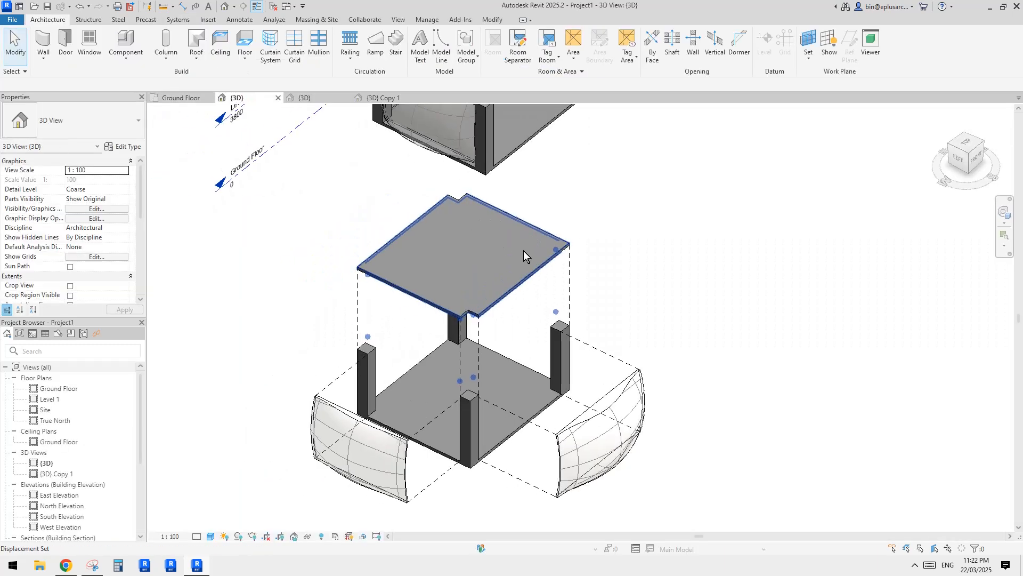
{"action": "left_click", "coordinate": [584, 270]}
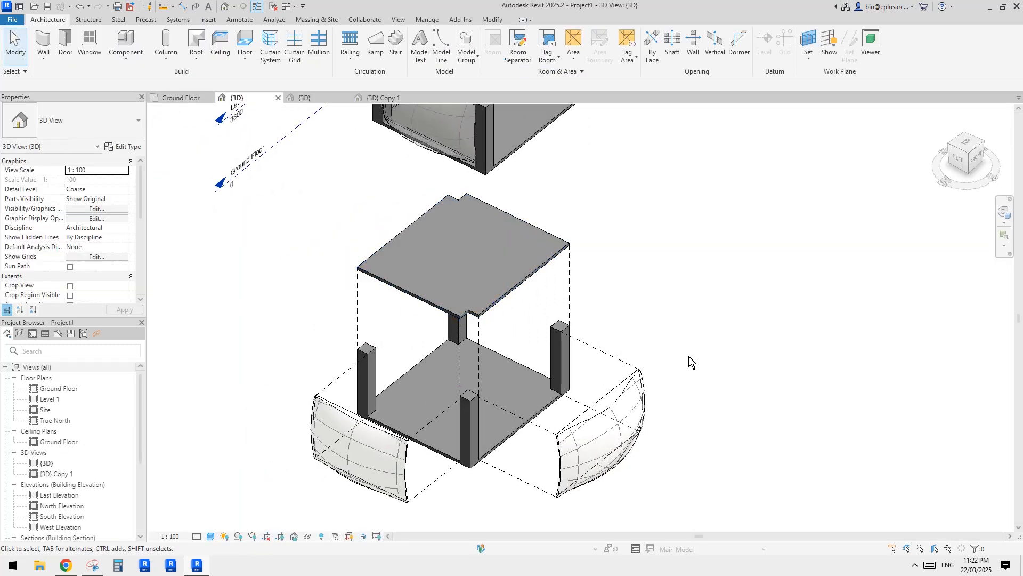
{"action": "scroll", "coordinate": [687, 355], "scroll_direction": "down", "scroll_amount": 1}
{"action": "middle_click_drag", "start_coordinate": [658, 302], "coordinate": [626, 342]}
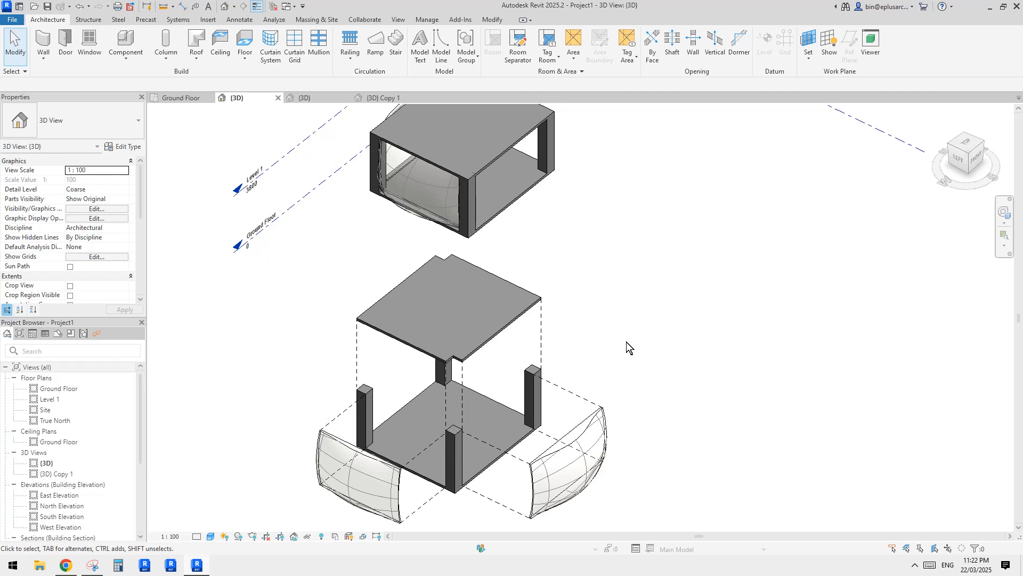